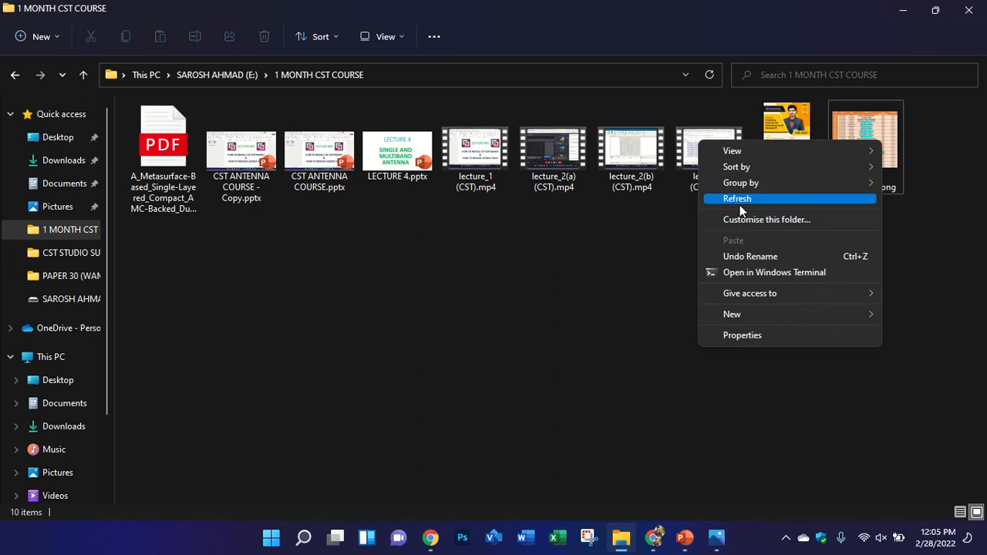
# - Refresh the course folder and open the PDF paper on the metasurface-based AMC-backed dual-band antenna
pyautogui.click(741, 199)
pyautogui.click(188, 168)
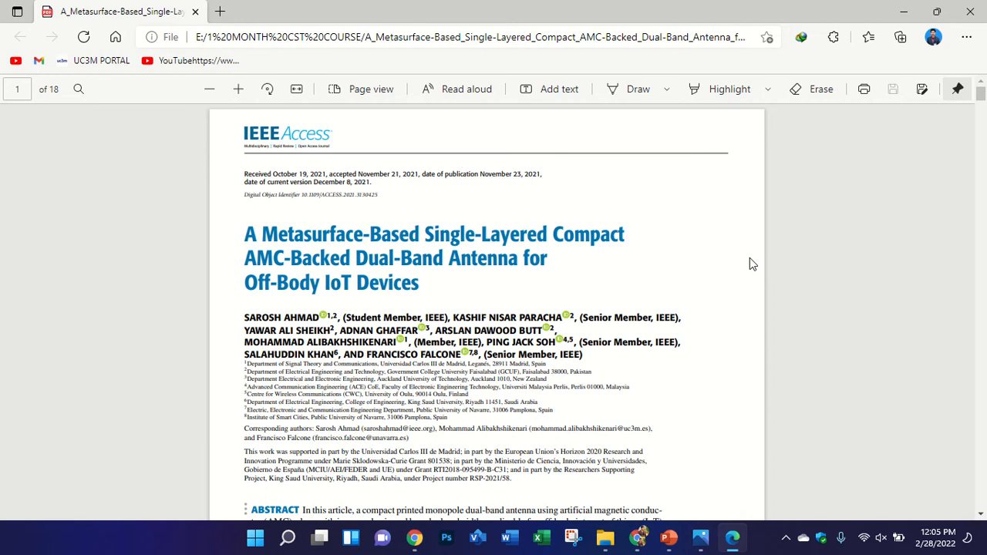
pyautogui.scroll(-1, 745, 254)
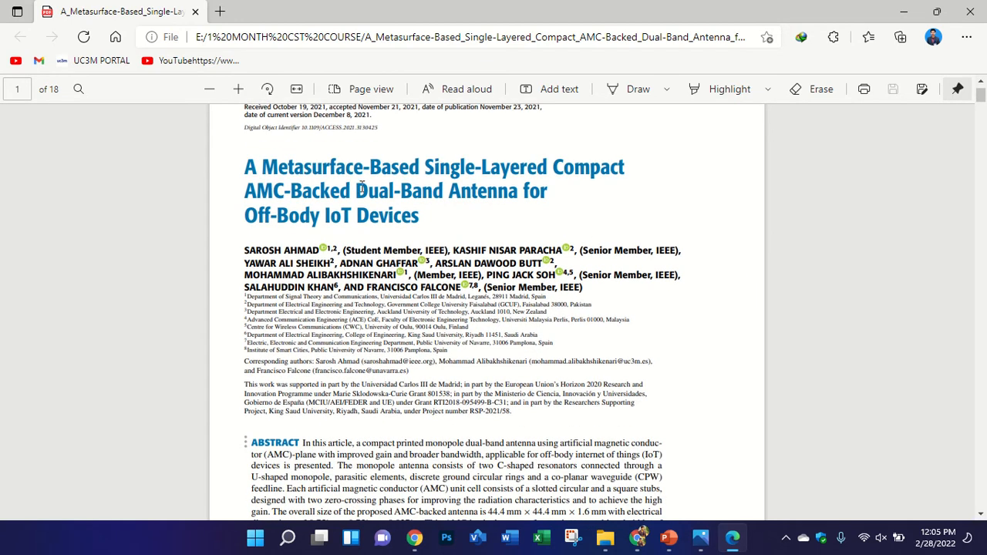
# - Examine the paper's title, marking the phrases "Dual-Band Antenna" and "Off-Body IoT Devices", and glance through the first pages
pyautogui.moveTo(361, 187); pyautogui.dragTo(512, 196)
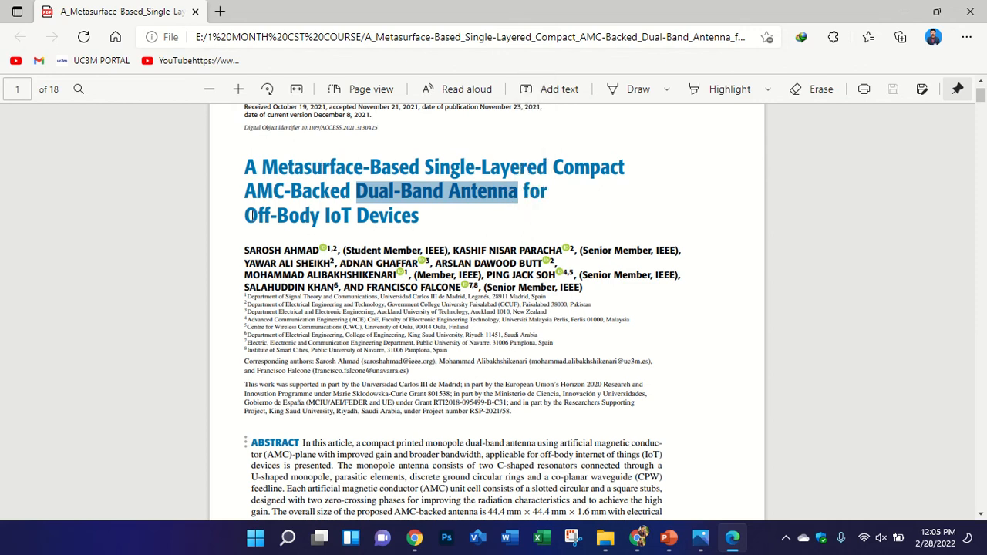
pyautogui.moveTo(245, 216); pyautogui.dragTo(429, 221)
pyautogui.click(306, 177)
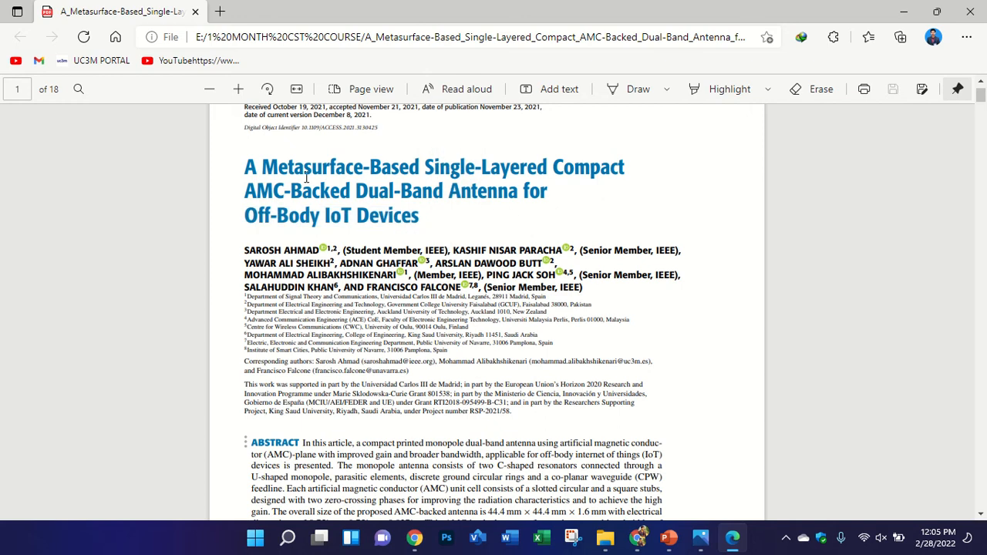
pyautogui.moveTo(363, 190); pyautogui.dragTo(518, 193)
pyautogui.scroll(-10, 506, 220)
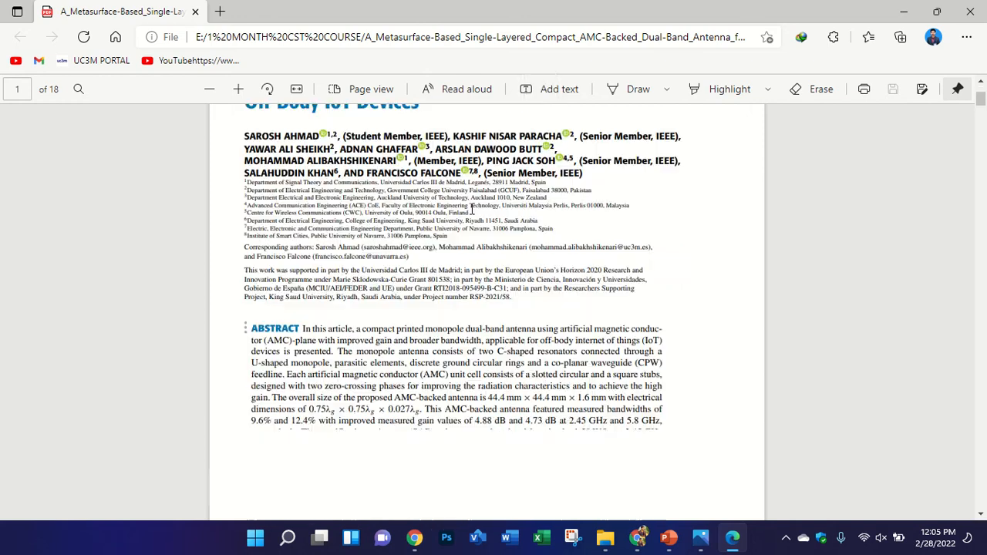
pyautogui.scroll(-4, 455, 215)
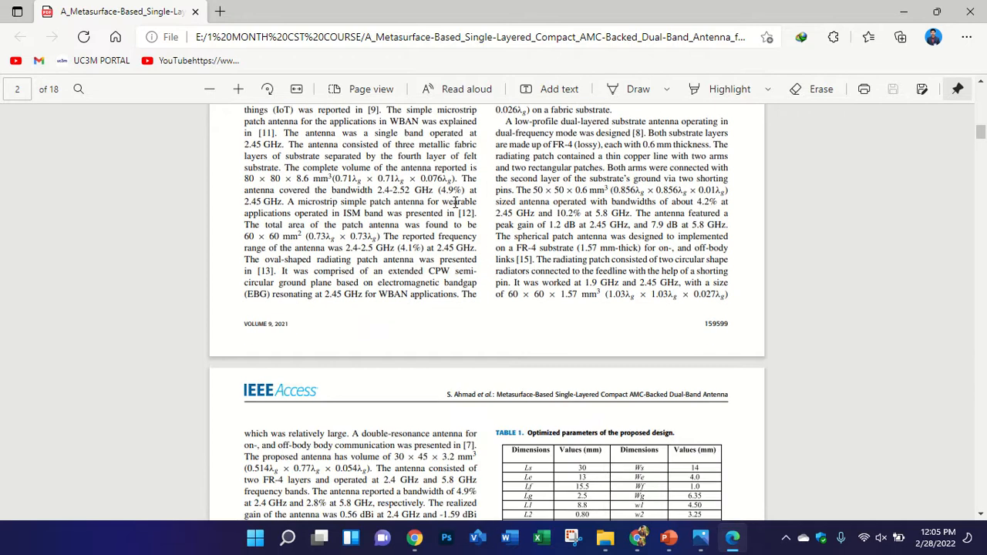
pyautogui.scroll(15, 493, 224)
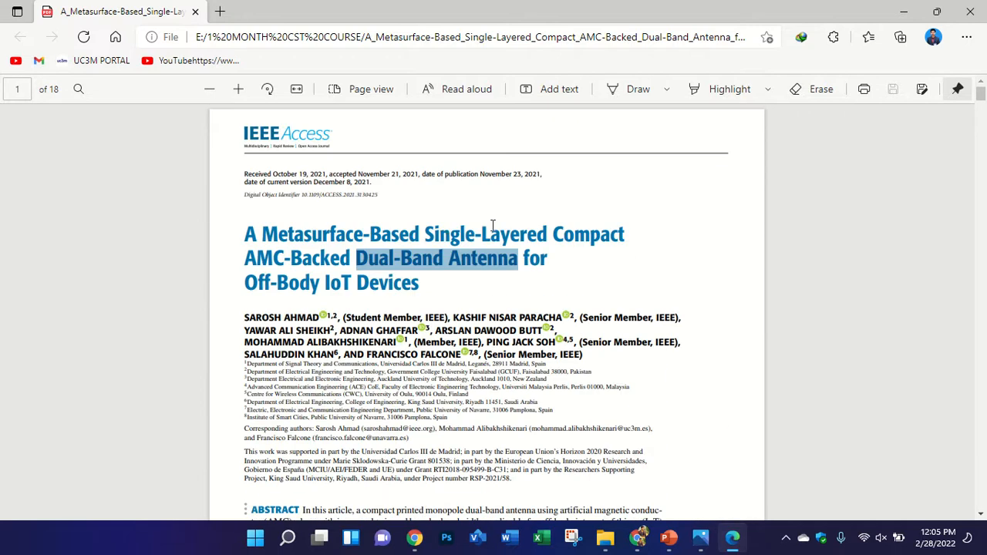
pyautogui.click(494, 225)
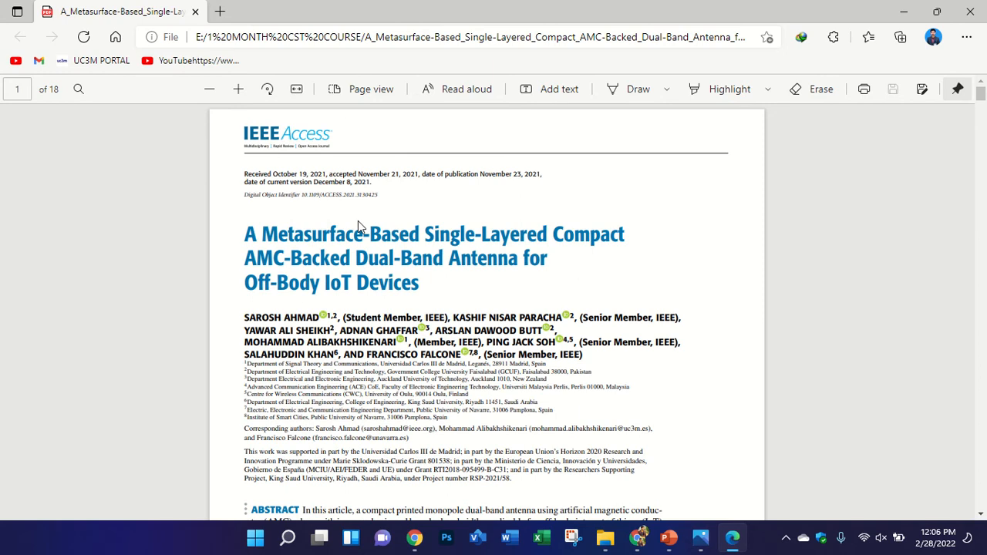
# - Find Figure 2 on page 4 and examine the front, back and side views of the proposed antenna up close
pyautogui.scroll(-8, 358, 220)
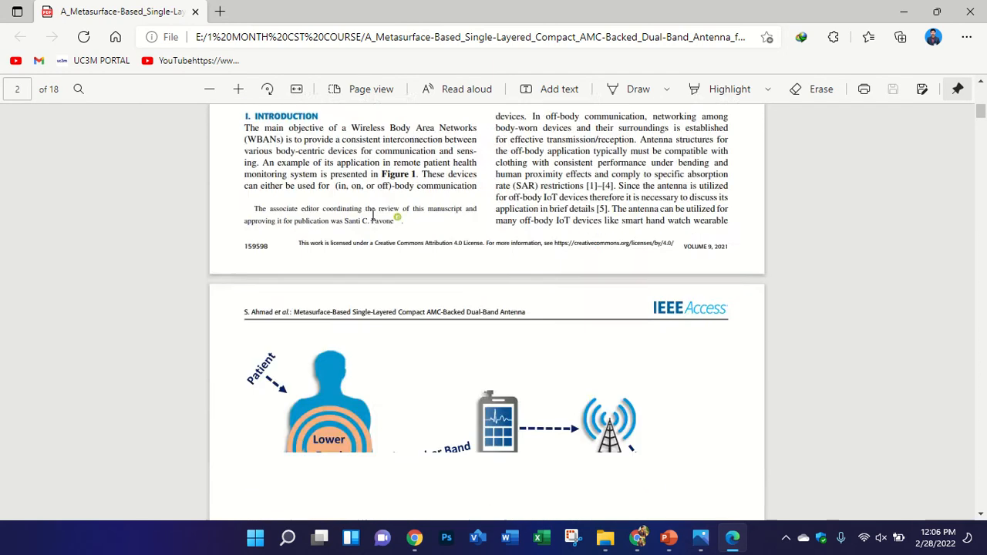
pyautogui.scroll(-15, 370, 199)
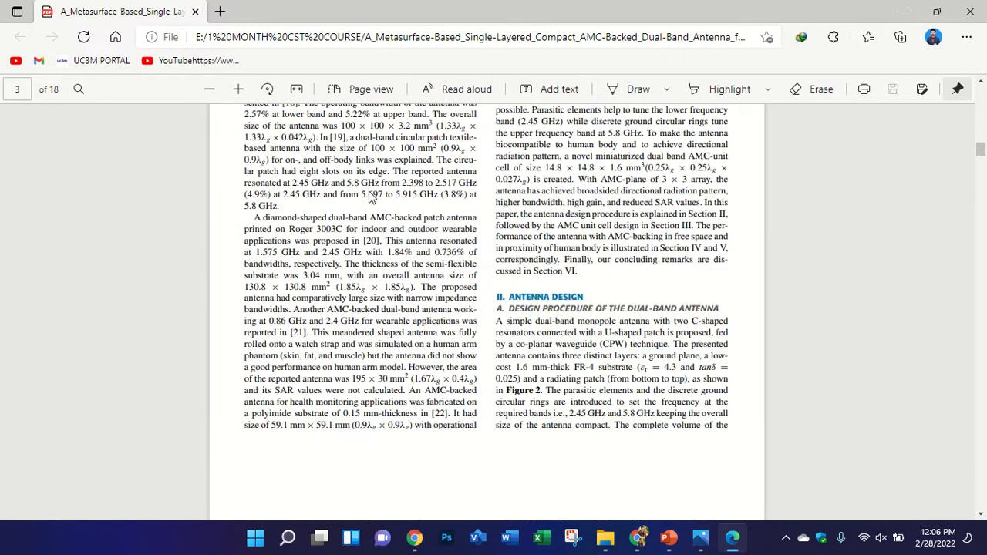
pyautogui.scroll(-3, 364, 196)
pyautogui.scroll(2, 401, 202)
pyautogui.keyDown('ctrl'); pyautogui.scroll(3, 478, 212); pyautogui.keyUp('ctrl')
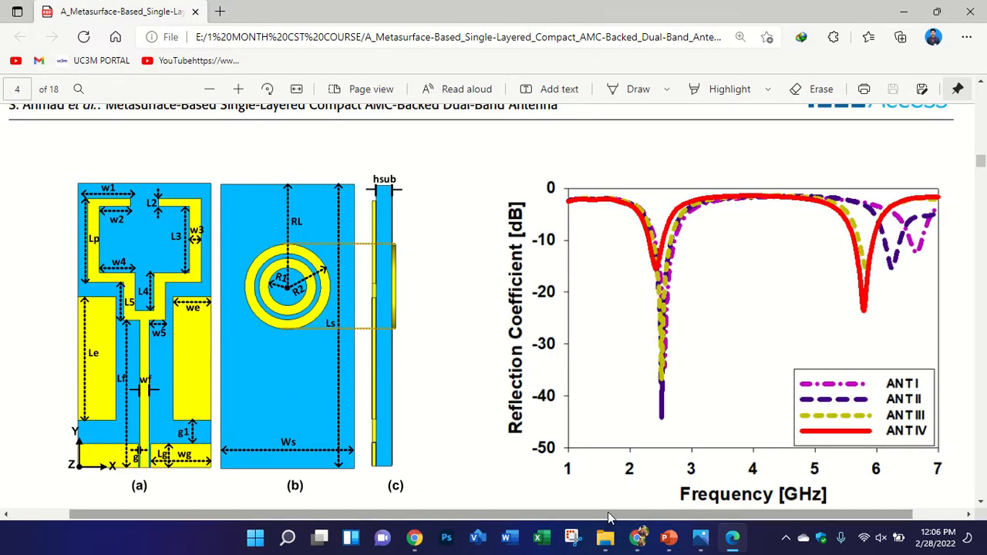
pyautogui.moveTo(609, 515); pyautogui.dragTo(413, 515)
pyautogui.keyDown('ctrl'); pyautogui.scroll(3, 329, 346); pyautogui.keyUp('ctrl')
pyautogui.keyDown('ctrl'); pyautogui.scroll(-1, 482, 300); pyautogui.keyUp('ctrl')
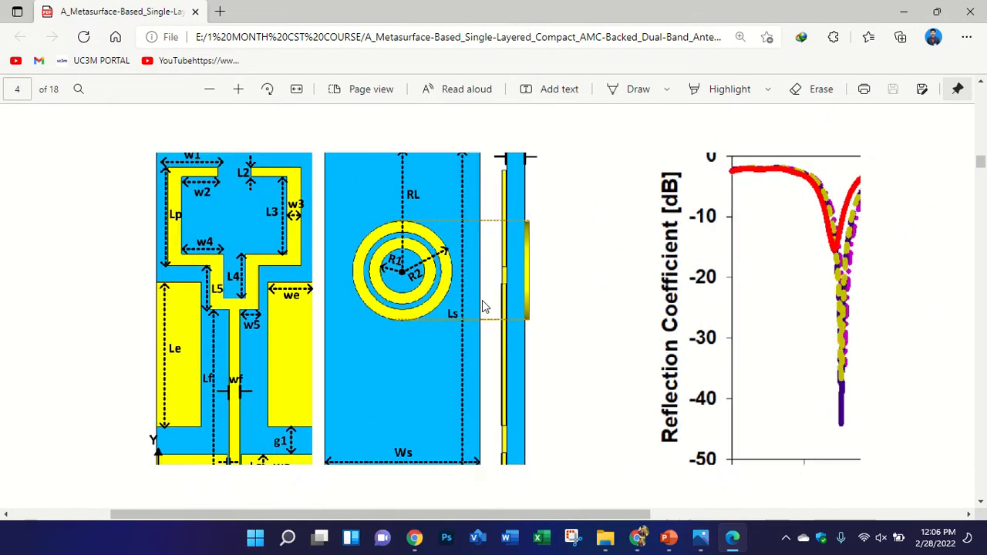
pyautogui.keyDown('ctrl'); pyautogui.scroll(-2, 472, 309); pyautogui.keyUp('ctrl')
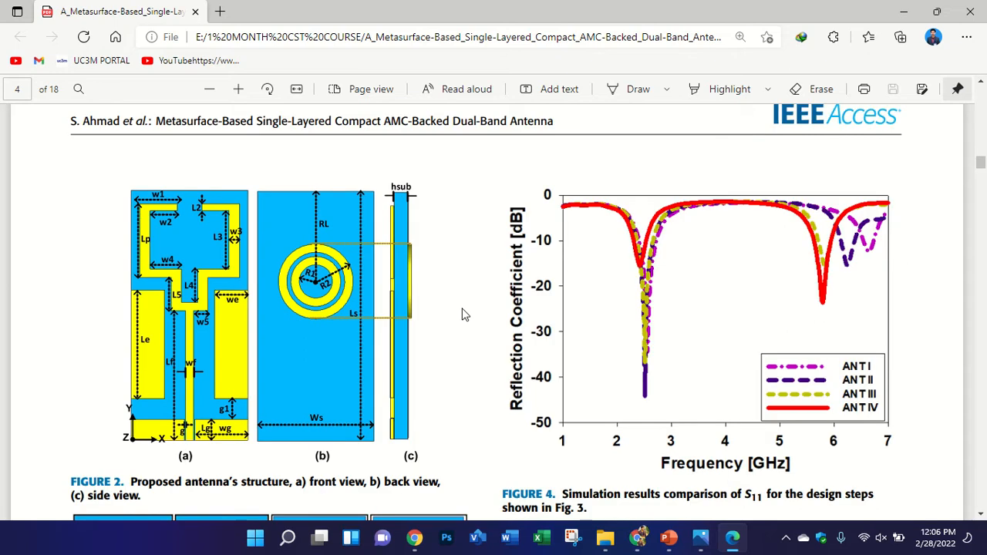
pyautogui.keyDown('ctrl'); pyautogui.scroll(-1, 463, 314); pyautogui.keyUp('ctrl')
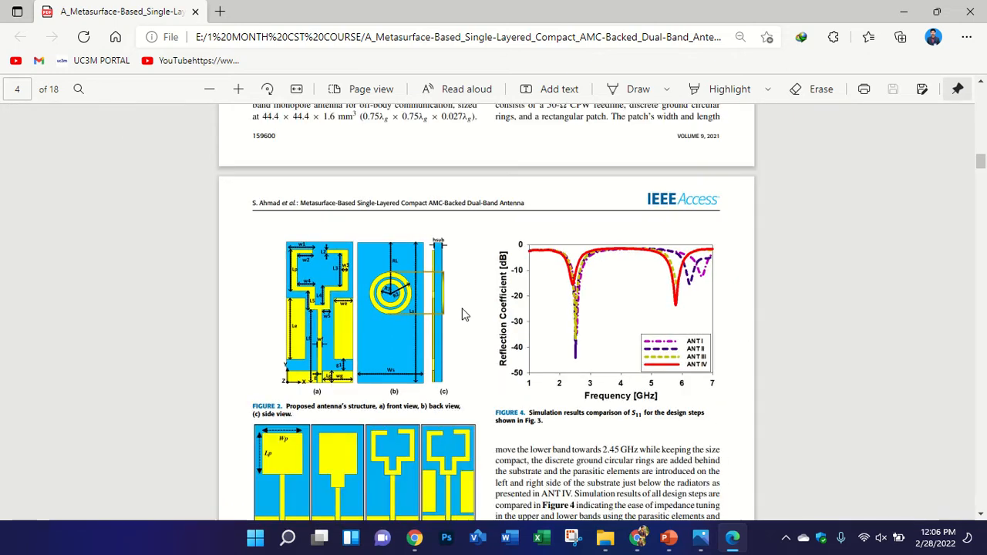
# - Compare the antenna structure in Figure 2 with the radiating patch design steps in Figure 3
pyautogui.scroll(-1, 463, 312)
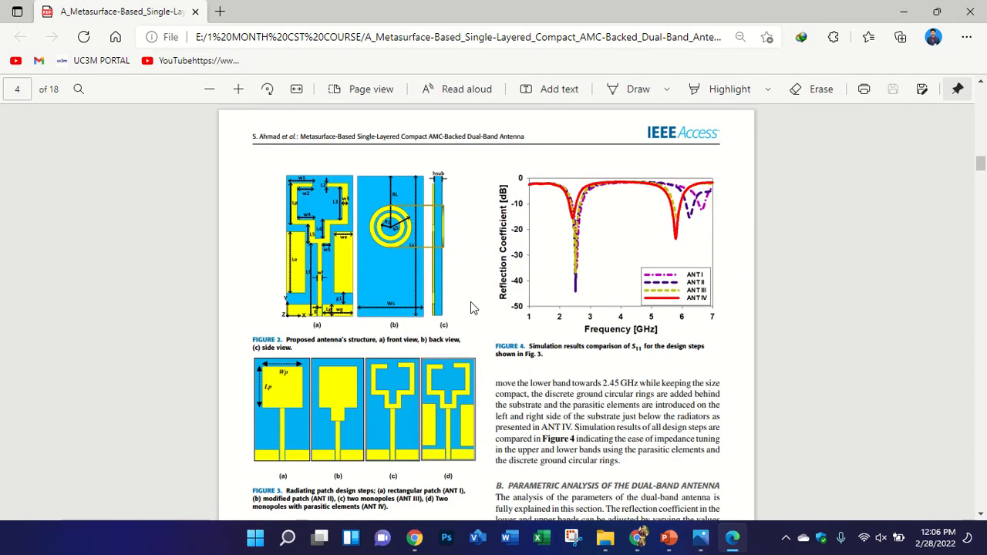
pyautogui.keyDown('ctrl'); pyautogui.scroll(1, 339, 239); pyautogui.keyUp('ctrl')
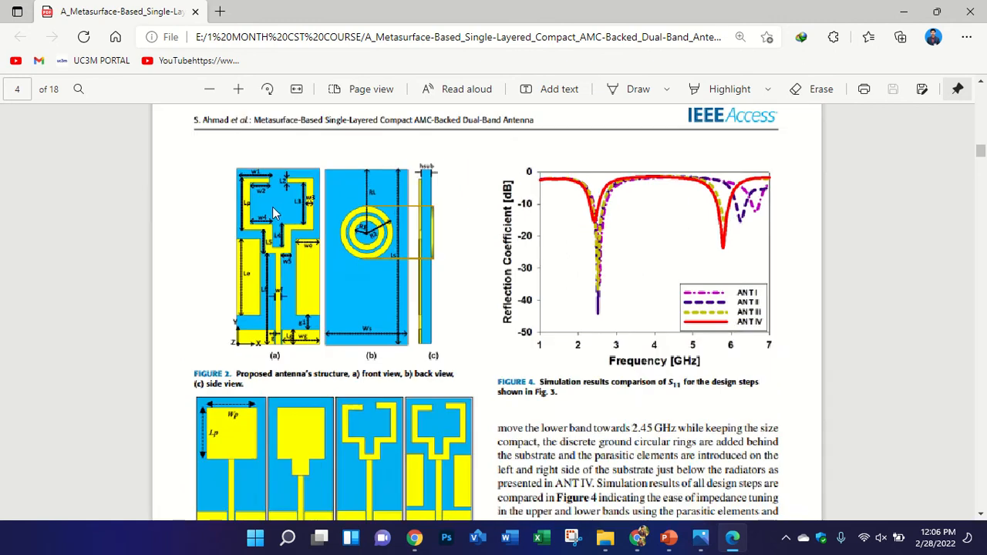
pyautogui.keyDown('ctrl'); pyautogui.scroll(1, 336, 238); pyautogui.keyUp('ctrl')
pyautogui.scroll(-2, 336, 237)
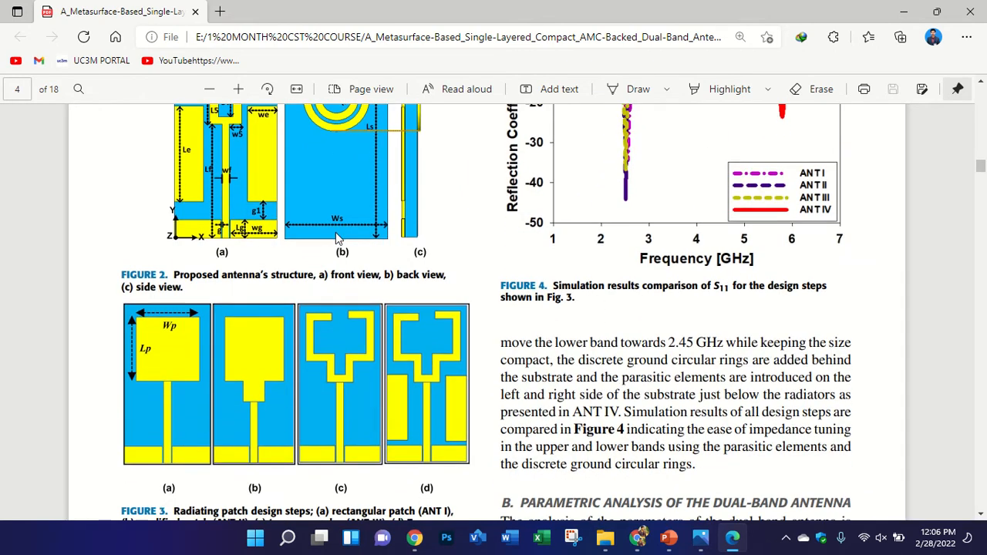
pyautogui.scroll(5, 337, 235)
pyautogui.scroll(-2, 348, 276)
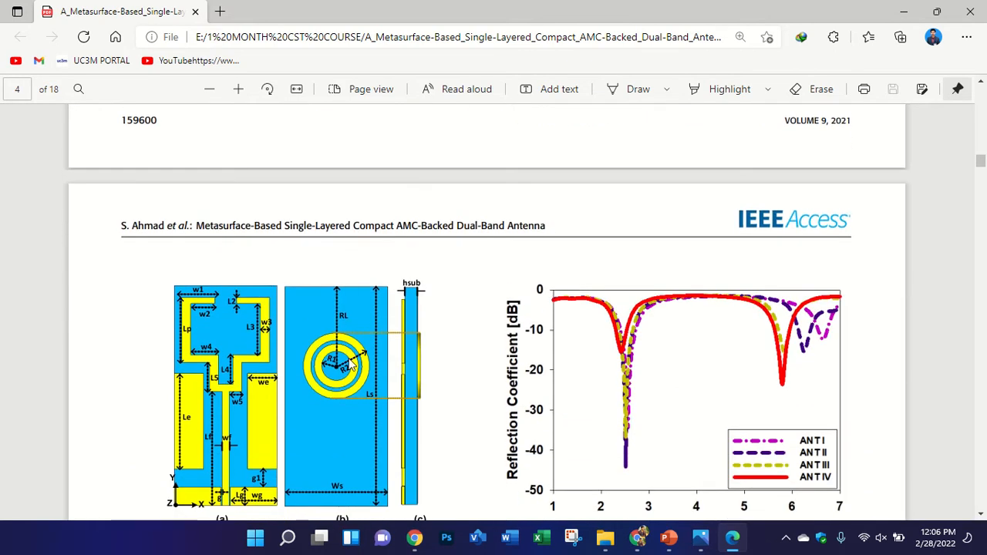
pyautogui.scroll(5, 591, 284)
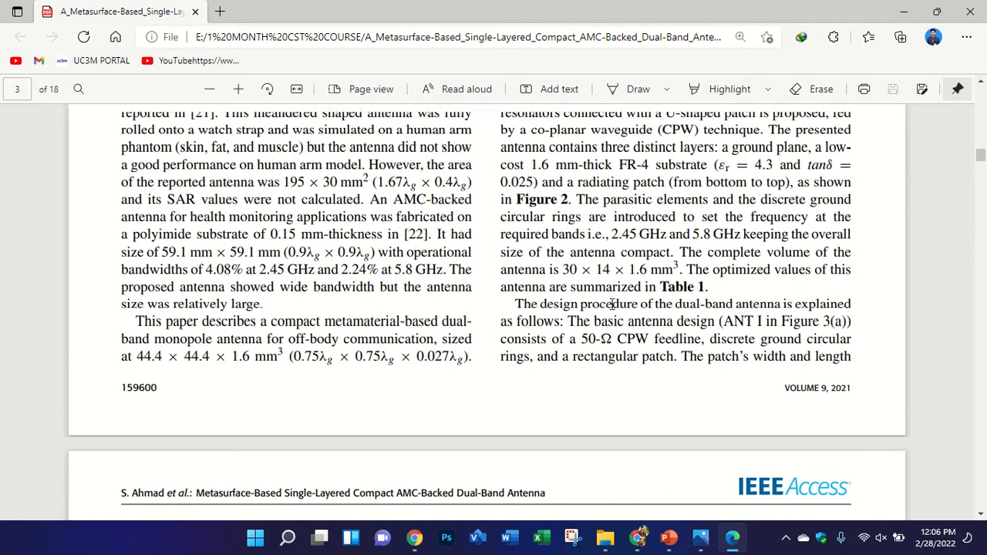
# - Read the Antenna Design section on page 3 for the substrate's material, thickness, relative permittivity and loss tangent
pyautogui.keyDown('ctrl'); pyautogui.scroll(-1, 591, 285); pyautogui.keyUp('ctrl')
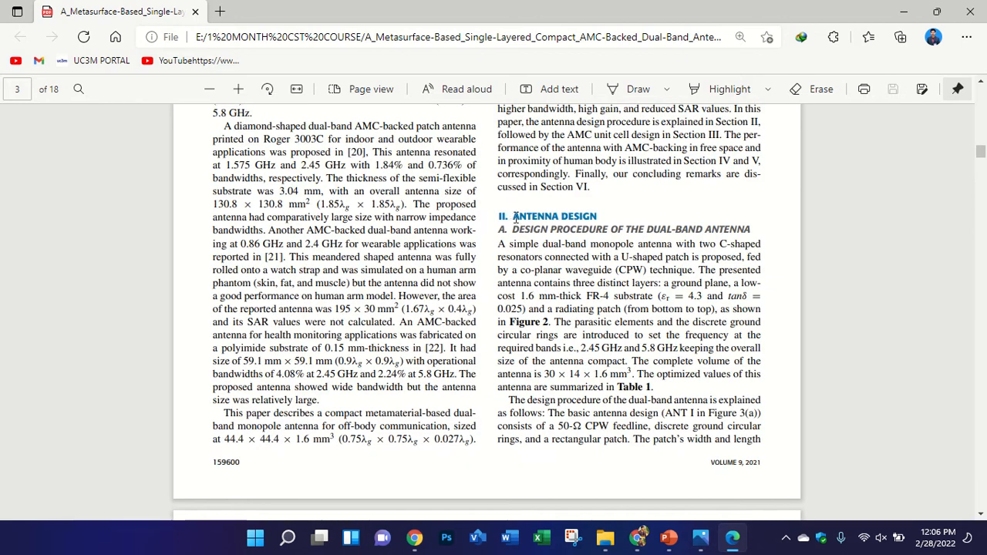
pyautogui.moveTo(513, 216); pyautogui.dragTo(602, 214)
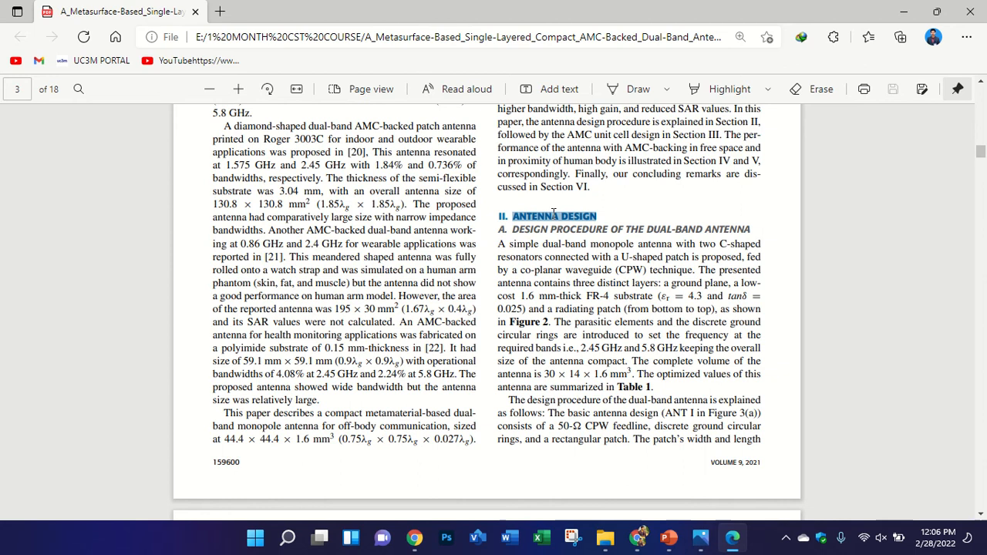
pyautogui.click(644, 212)
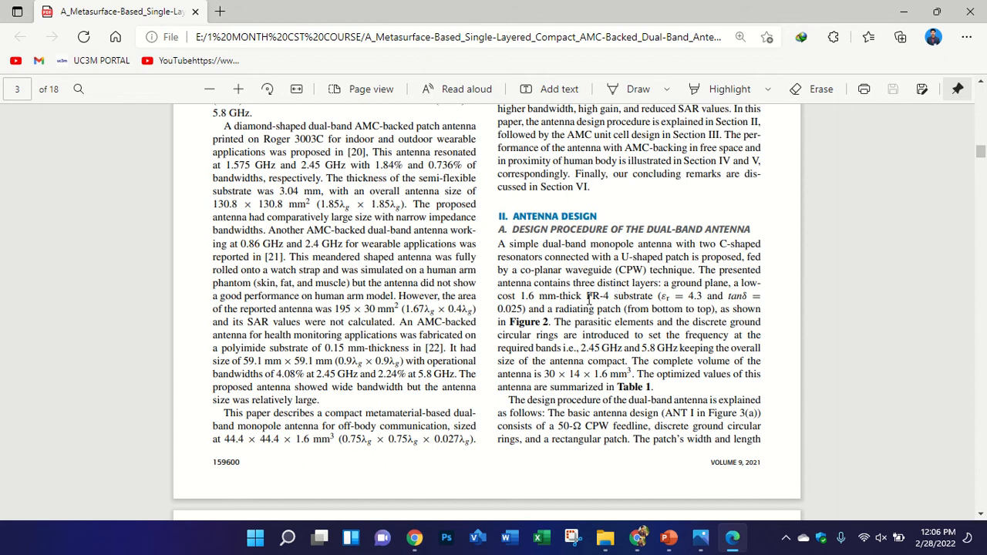
pyautogui.moveTo(588, 297); pyautogui.dragTo(656, 296)
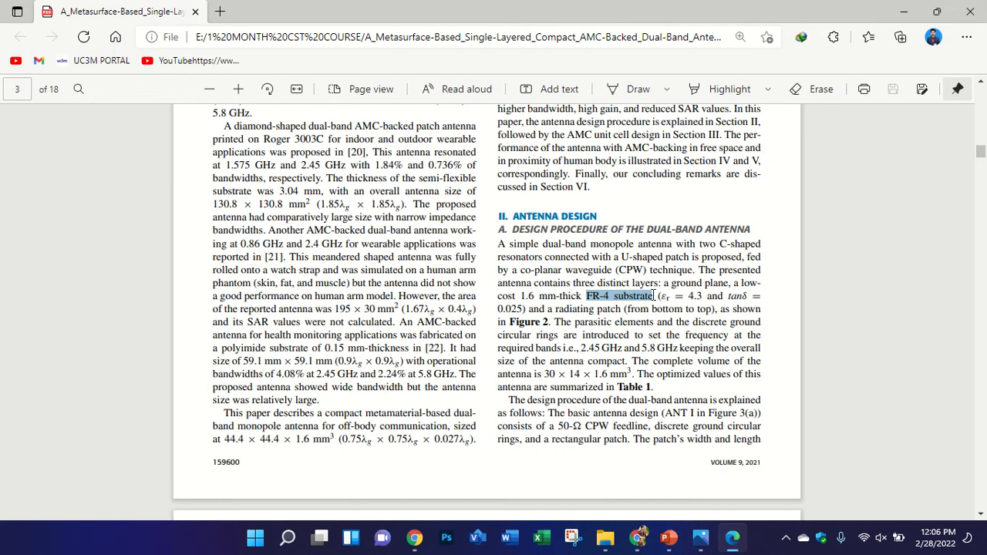
pyautogui.moveTo(520, 296); pyautogui.dragTo(581, 297)
pyautogui.click(628, 333)
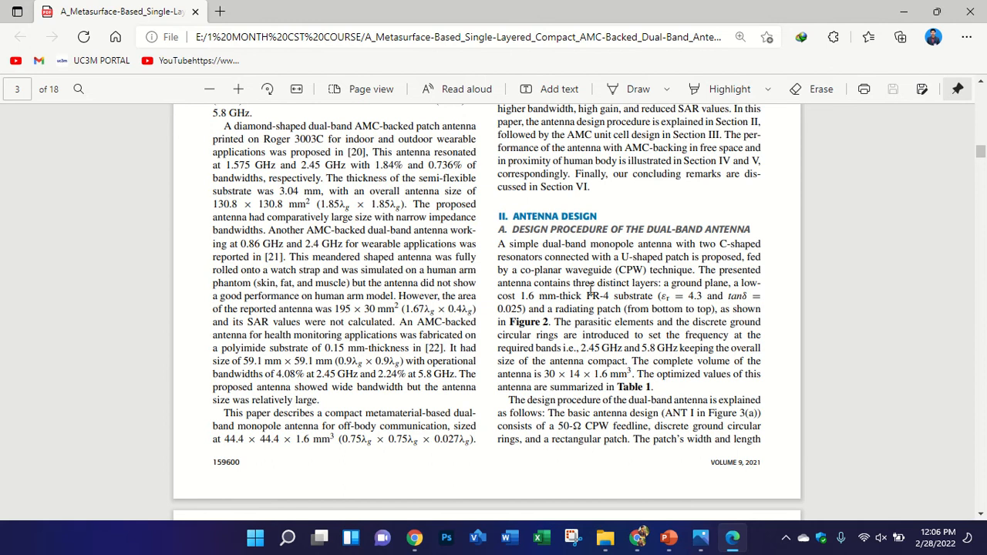
pyautogui.moveTo(661, 297); pyautogui.dragTo(704, 296)
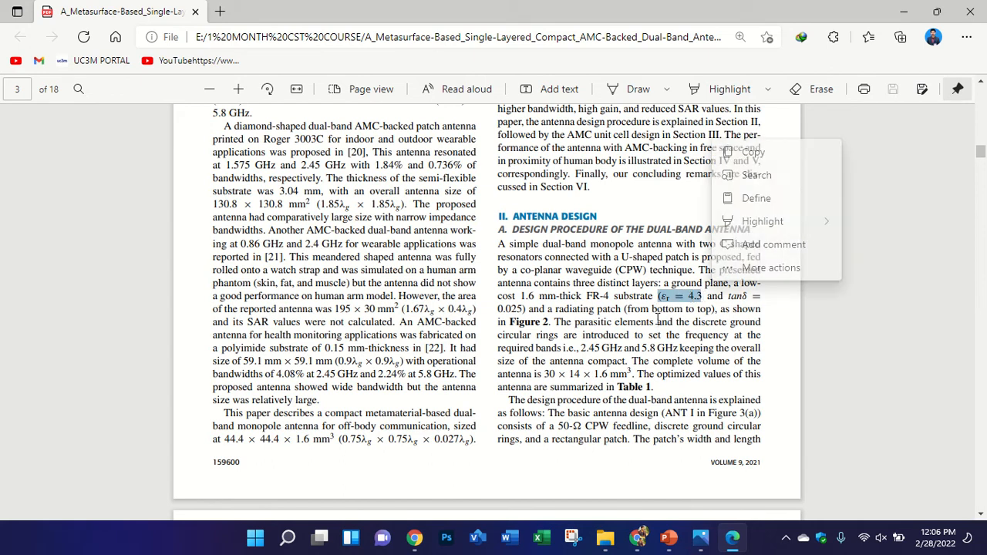
pyautogui.click(735, 296)
pyautogui.moveTo(730, 295); pyautogui.dragTo(526, 308)
pyautogui.click(694, 339)
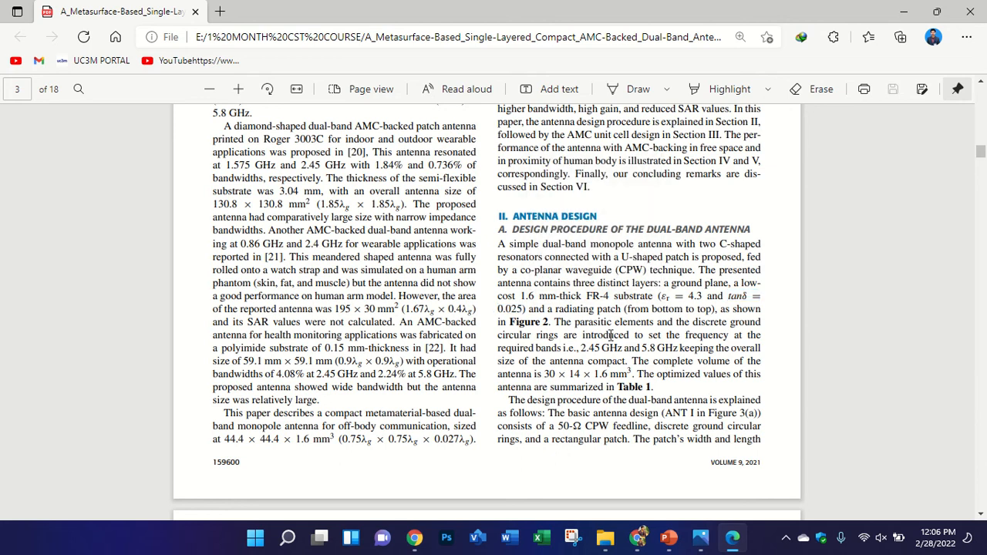
# - Locate and select the antenna's overall dimensions in the Antenna Design section
pyautogui.scroll(-1, 611, 335)
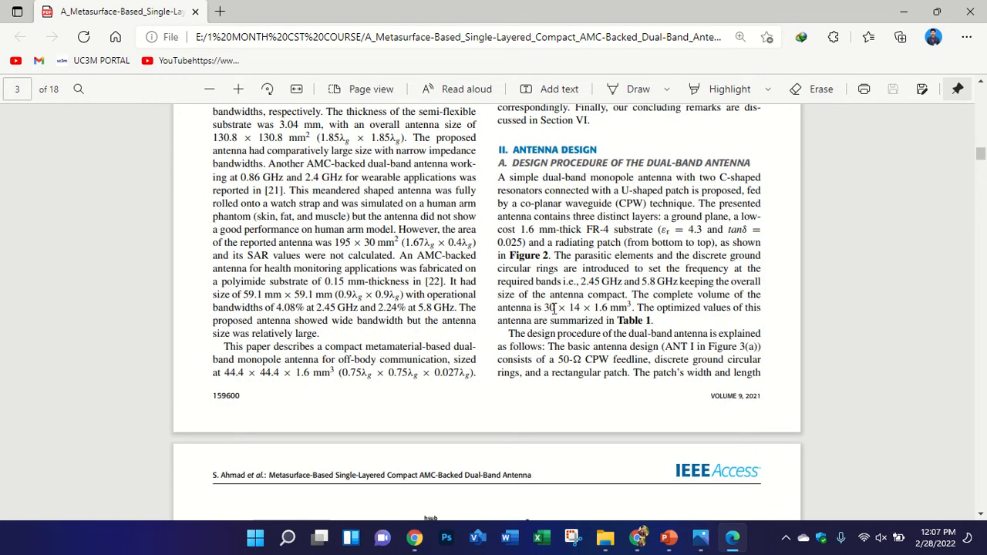
pyautogui.moveTo(546, 308); pyautogui.dragTo(605, 307)
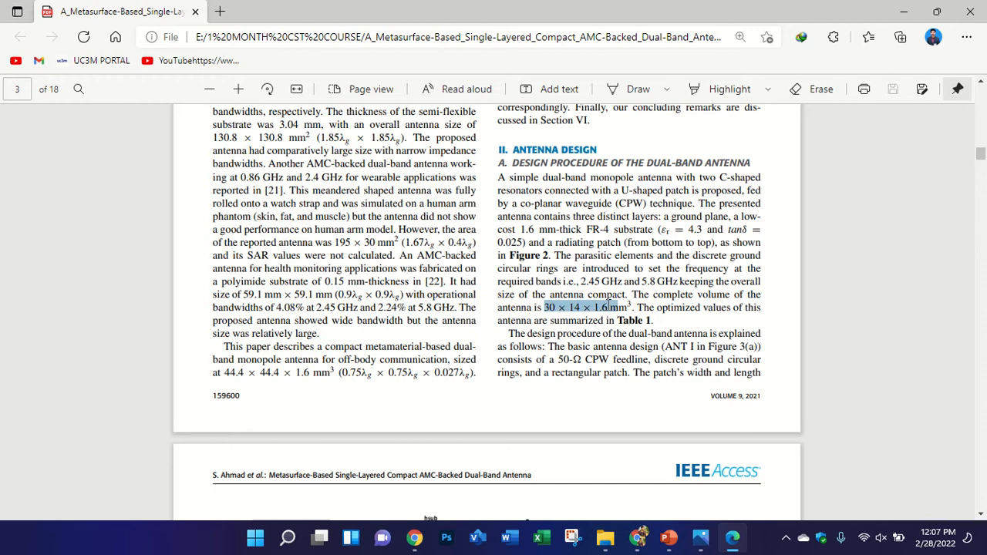
pyautogui.click(586, 312)
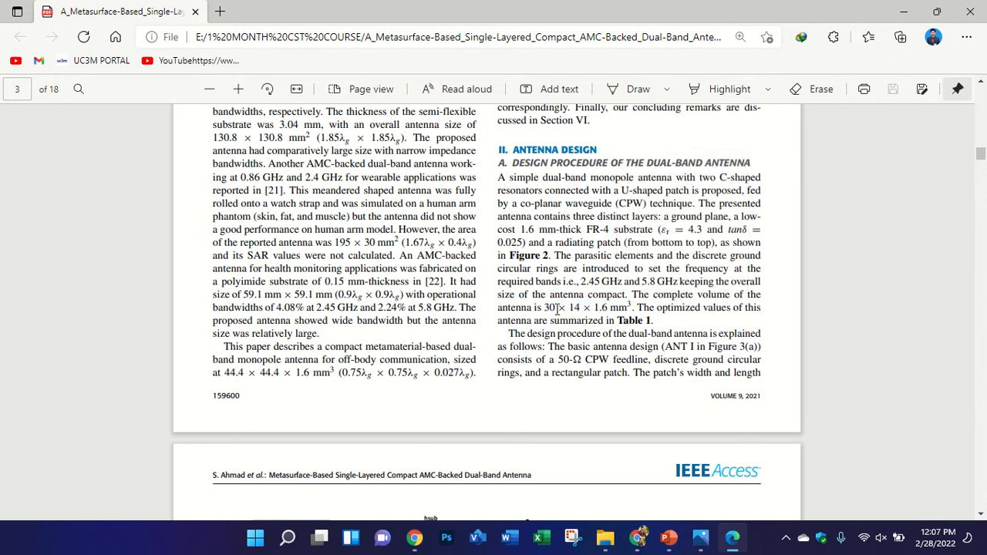
pyautogui.moveTo(558, 309); pyautogui.dragTo(549, 310)
pyautogui.click(551, 315)
pyautogui.moveTo(546, 306); pyautogui.dragTo(606, 307)
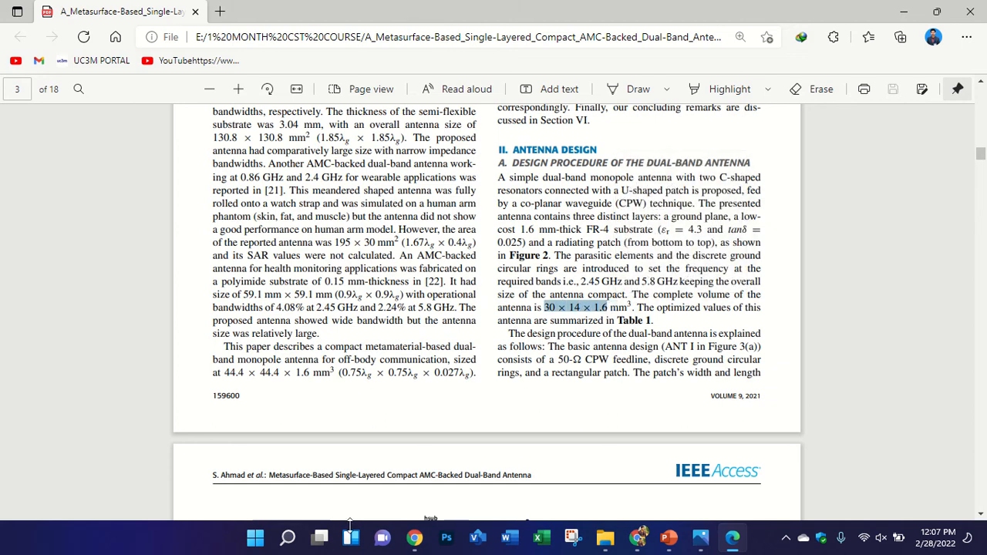
# - Search Windows for "cst" and launch CST STUDIO SUITE 2018
pyautogui.click(290, 540)
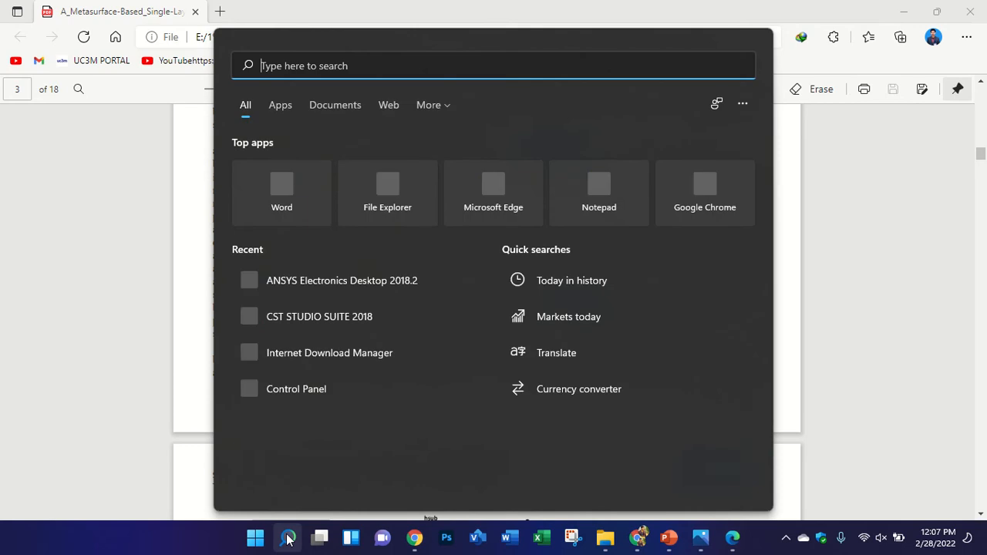
pyautogui.write('cst')
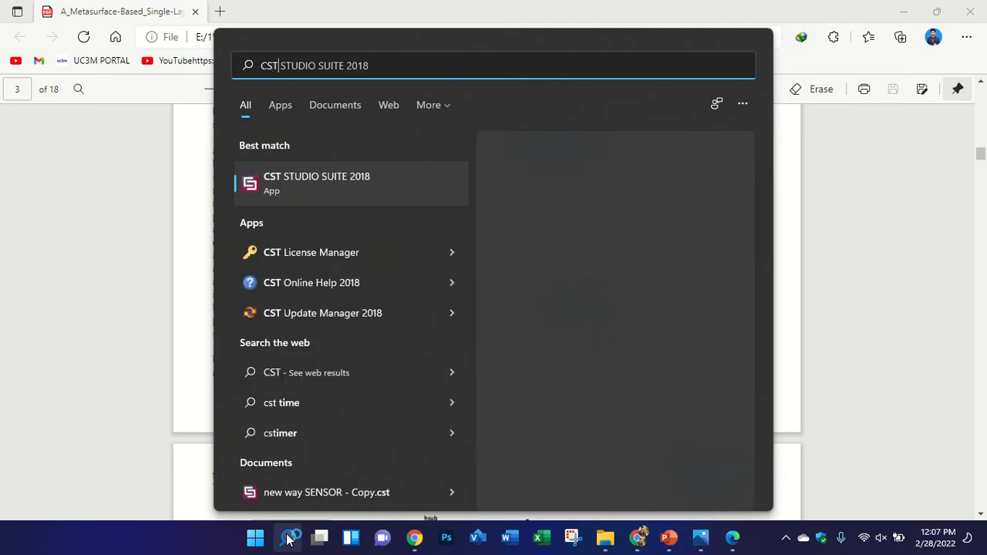
pyautogui.click(289, 540)
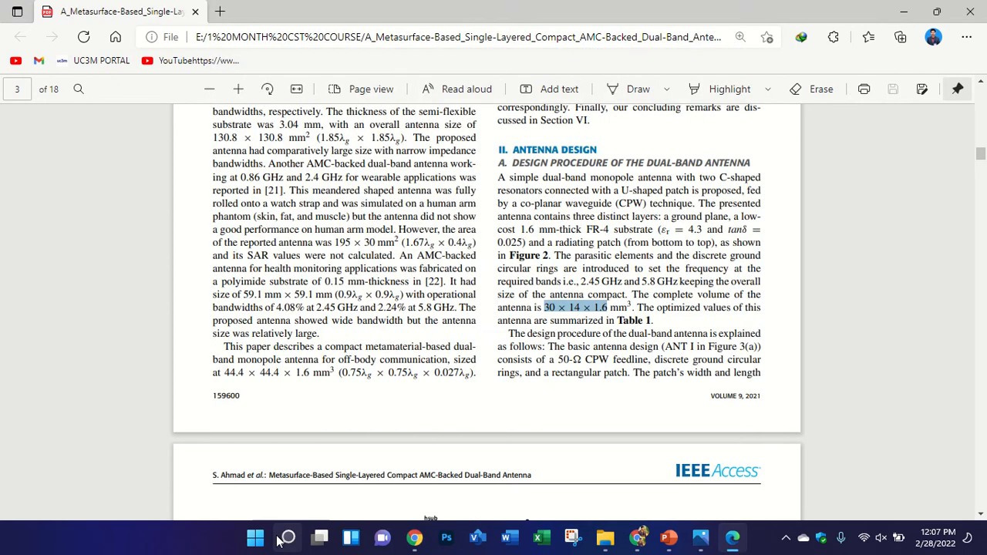
# - Return to page 4 of the paper and review the dimension labels of the antenna structure in Figure 2
pyautogui.click(571, 365)
pyautogui.scroll(-3, 574, 366)
pyautogui.scroll(-10, 575, 366)
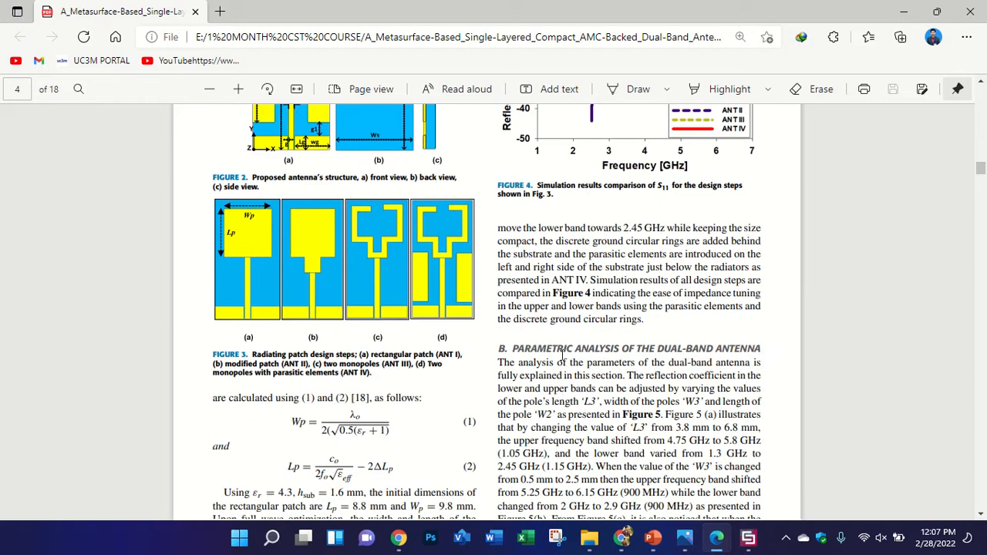
pyautogui.scroll(7, 562, 353)
pyautogui.scroll(2, 560, 353)
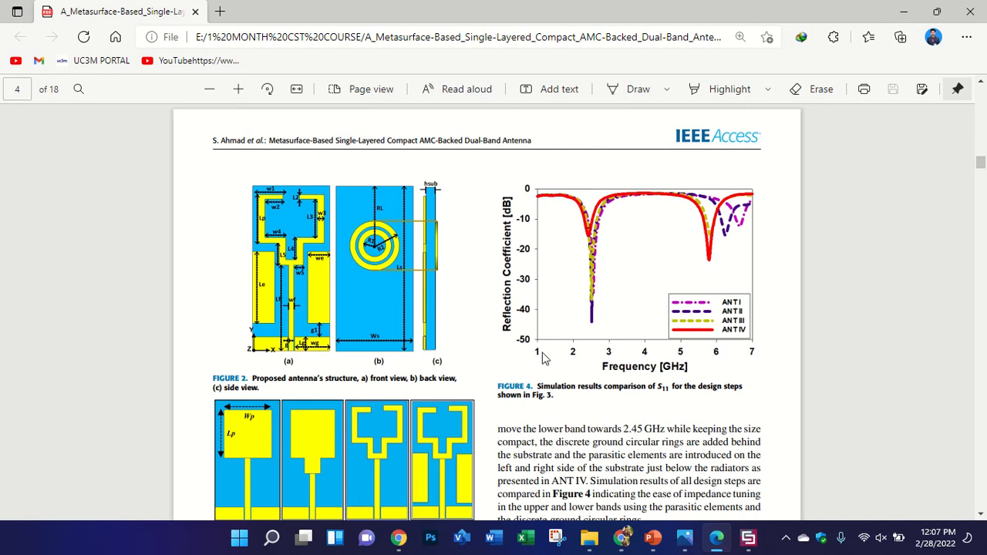
# - Switch to CST and start an MW & RF & Optical template for planar antennas, accepting the proposed solver and units
pyautogui.click(748, 537)
pyautogui.click(158, 101)
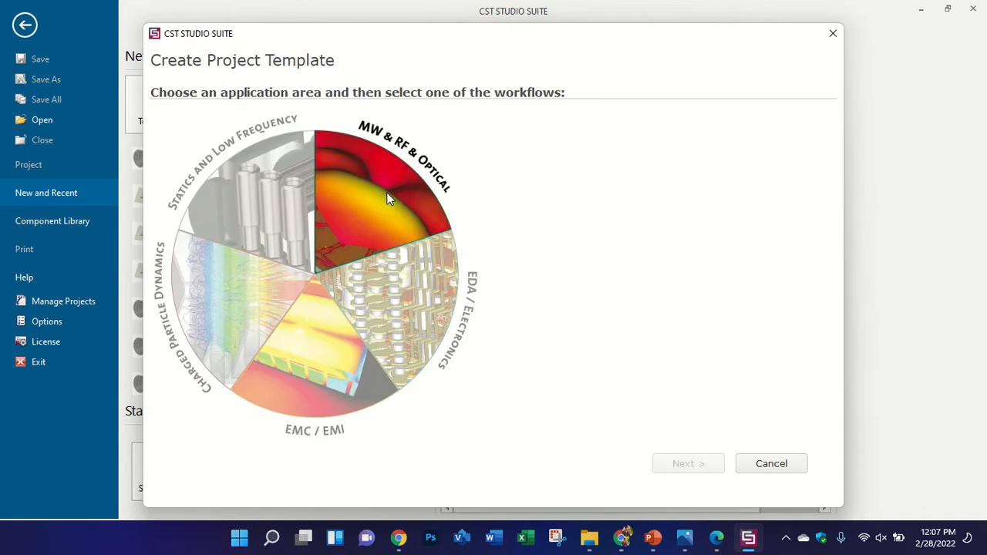
pyautogui.click(386, 192)
pyautogui.click(536, 145)
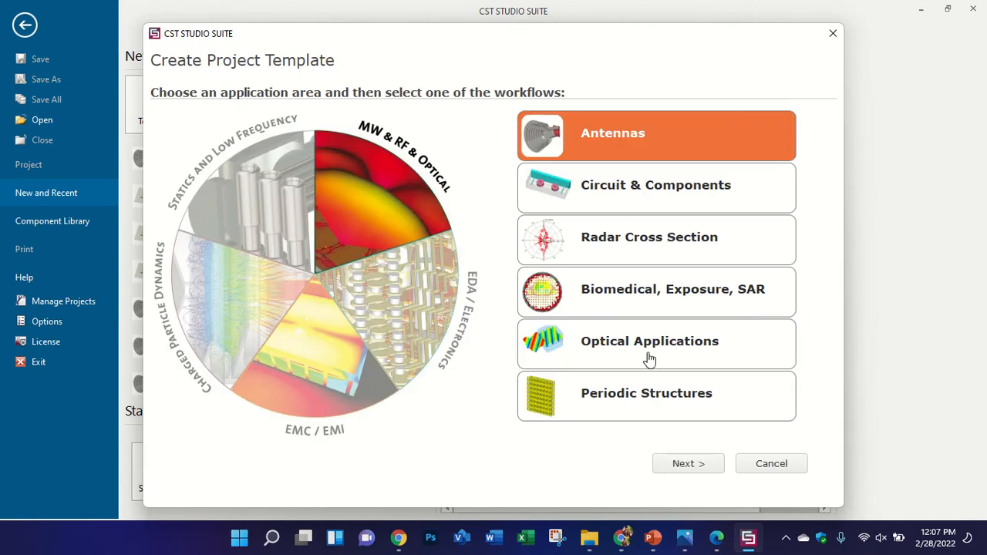
pyautogui.click(692, 467)
pyautogui.click(455, 188)
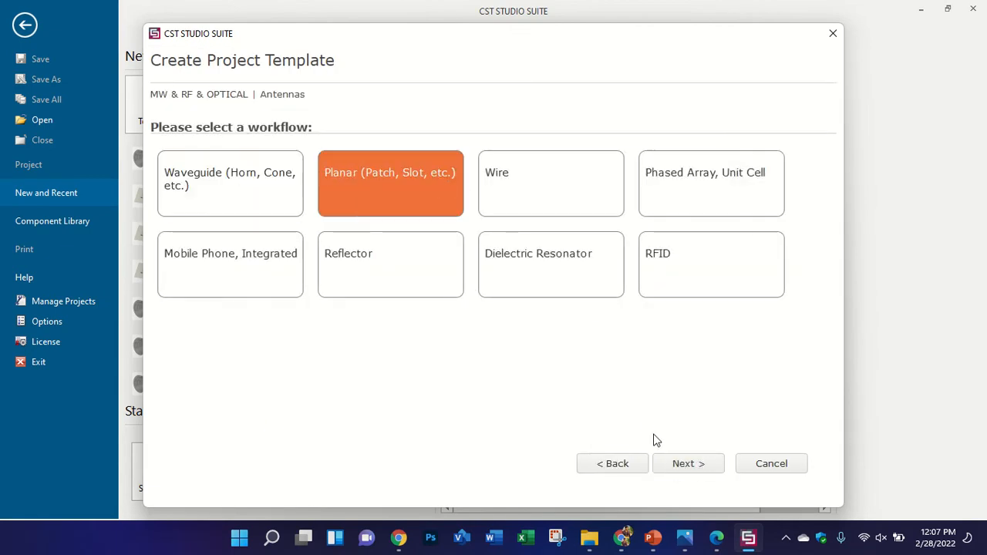
pyautogui.click(687, 464)
pyautogui.click(686, 463)
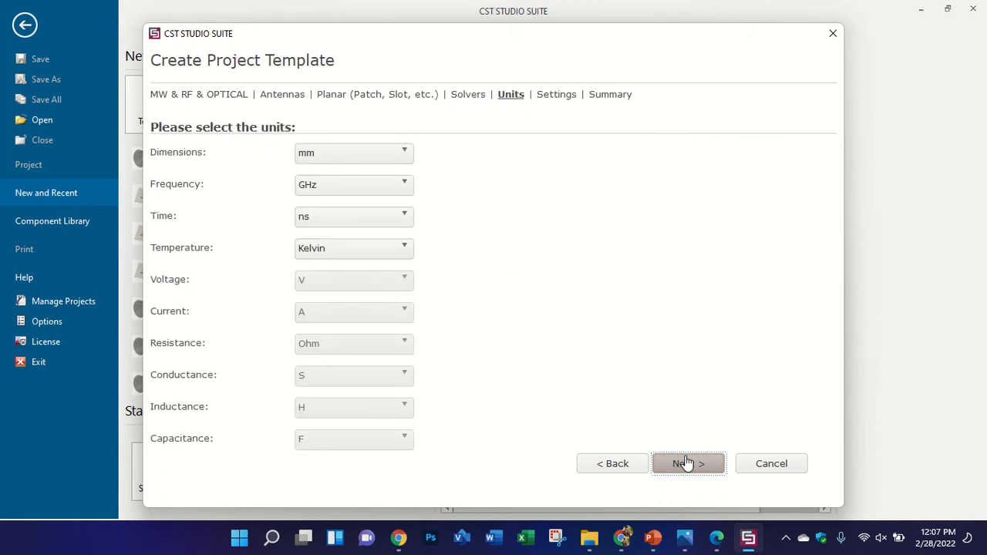
pyautogui.click(686, 464)
# - Set the frequency range to 1–7 GHz and enable E-field, H-field and Farfield monitors at 1;4;7 GHz
pyautogui.click(356, 151)
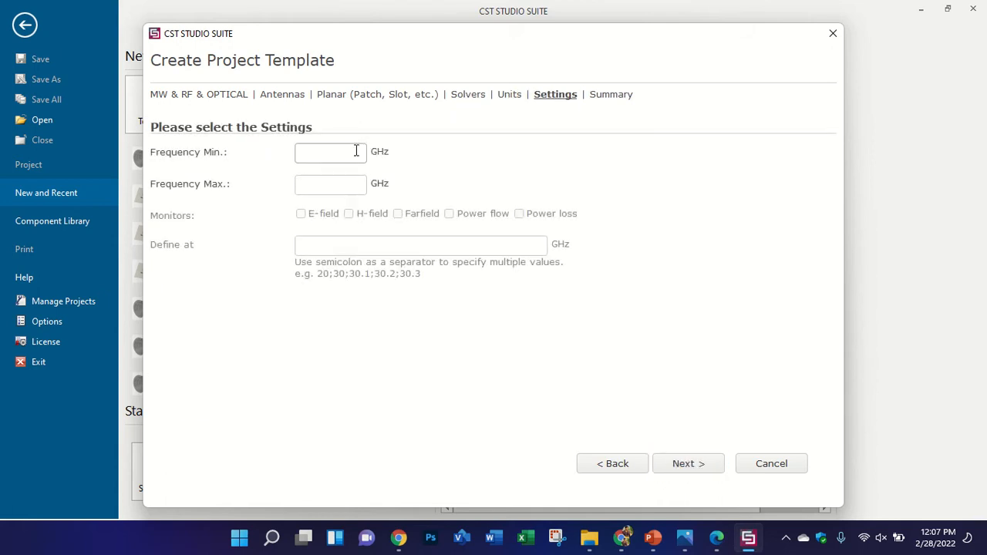
pyautogui.write('1;4;')
pyautogui.write('7')
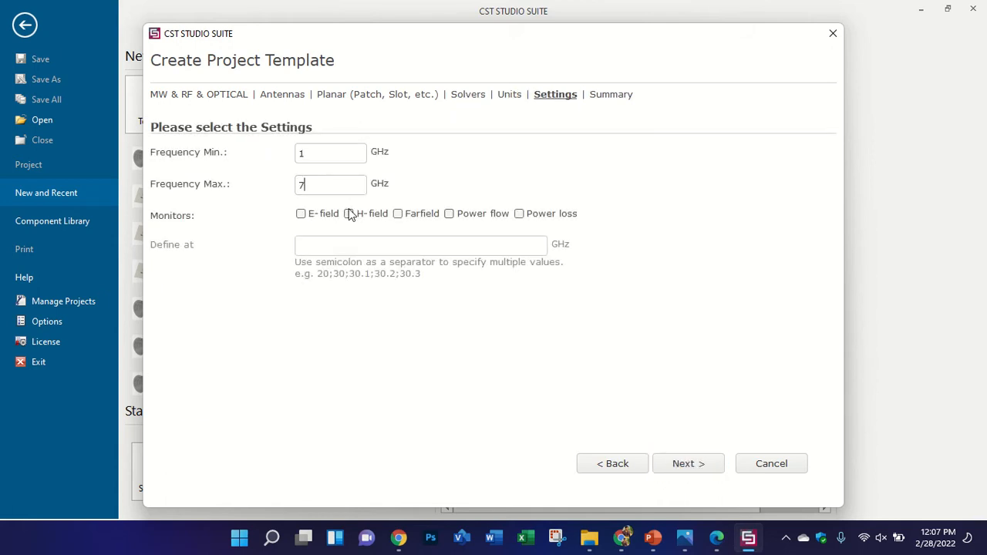
pyautogui.click(301, 214)
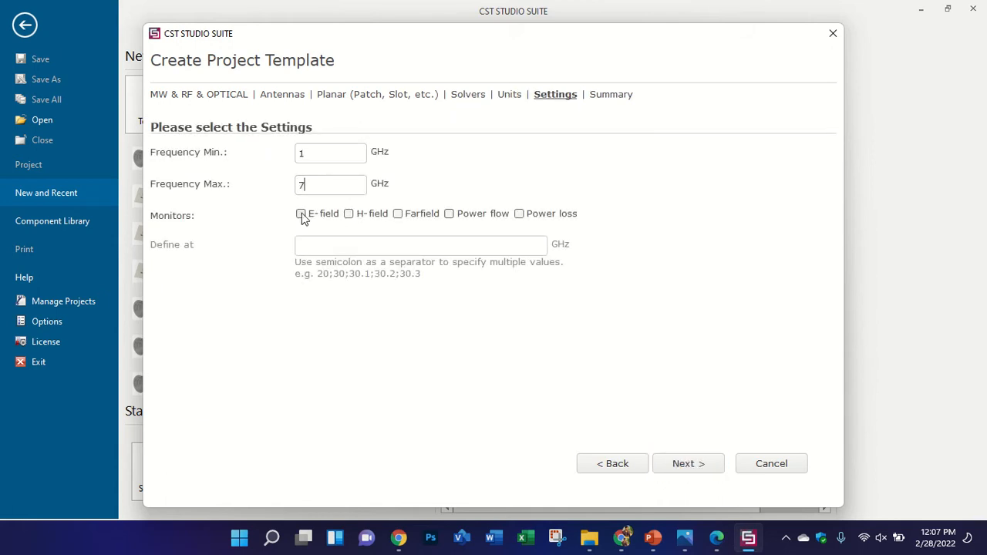
pyautogui.click(350, 216)
pyautogui.click(401, 215)
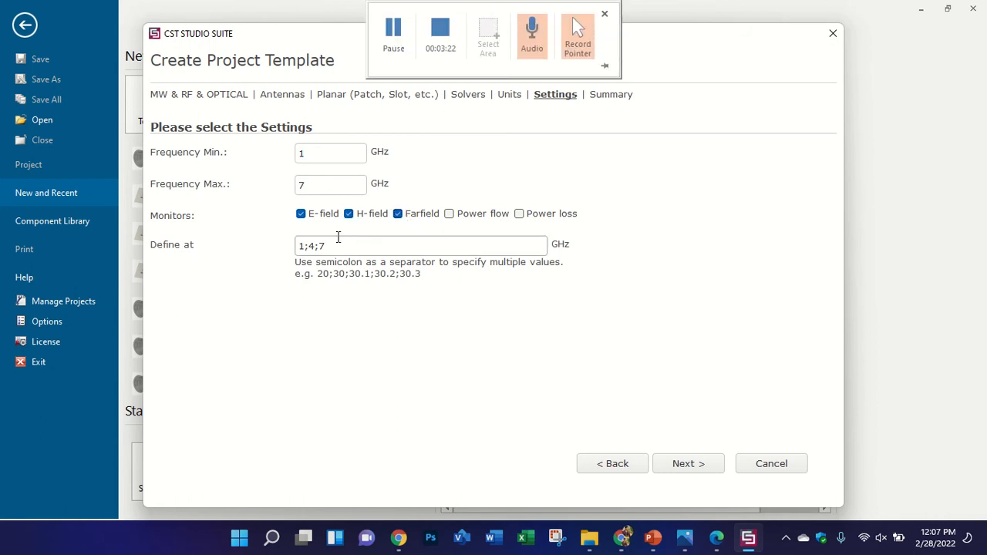
# - Check the resonances in the paper's Figure 4 and set the CST monitor frequencies to 1;2.4;2.45;2.5;4;5.7;5.8;5.75;5.85;7 GHz
pyautogui.click(709, 539)
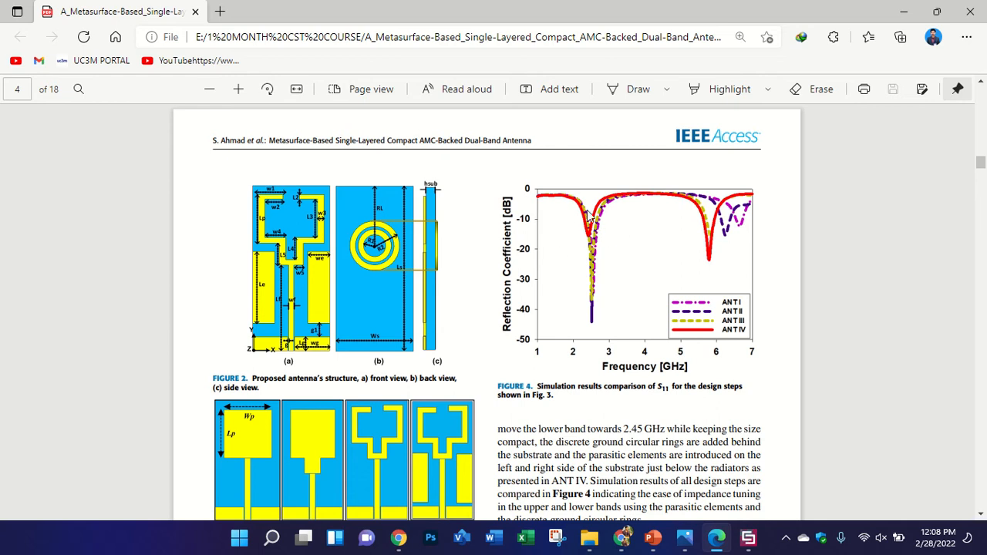
pyautogui.click(748, 537)
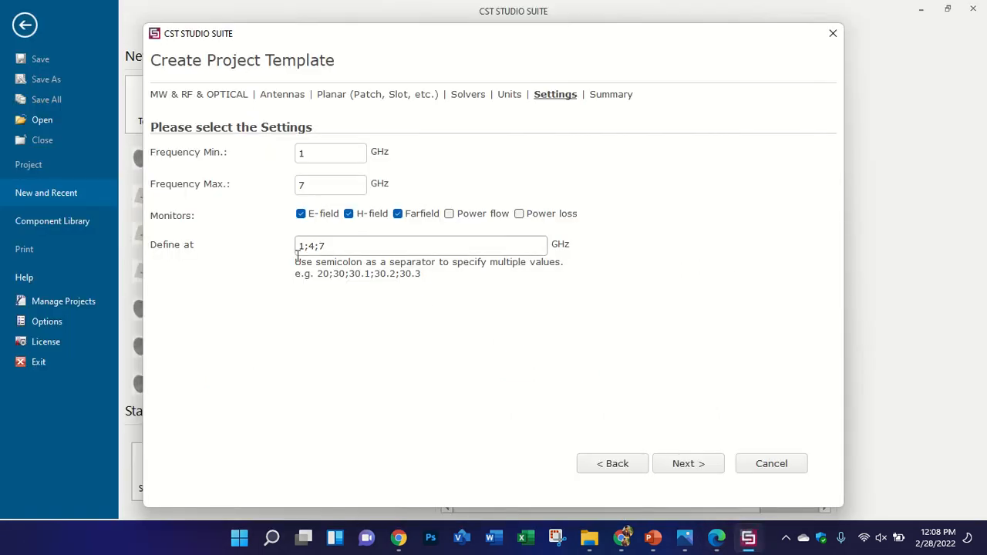
pyautogui.write('2.4;2.45;2.5;4;5.8;7;5.8')
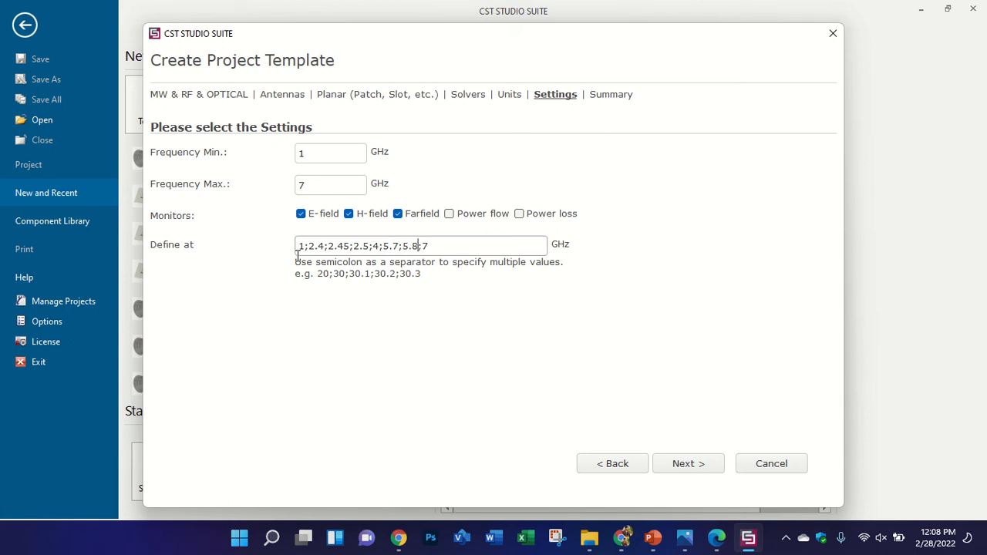
pyautogui.write(';5.75;5.85;7')
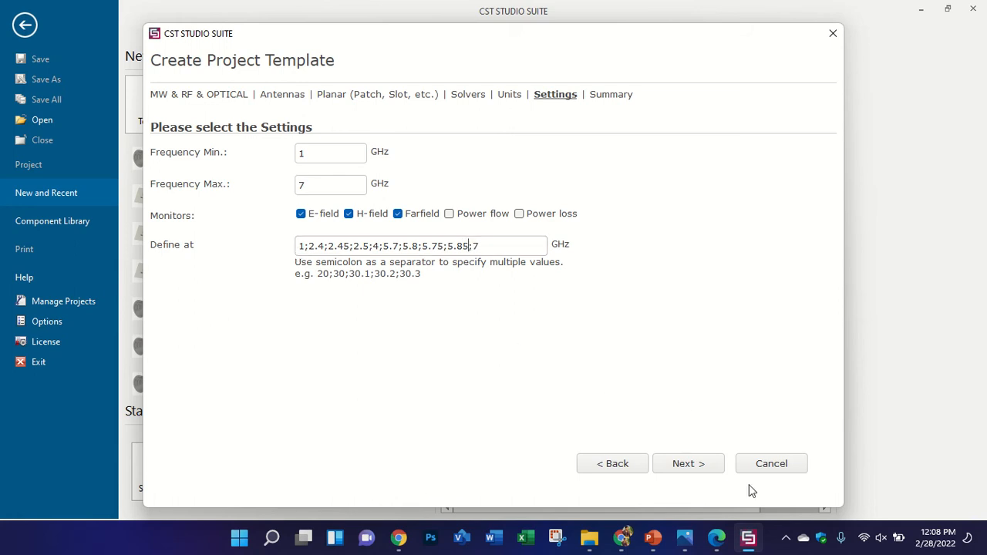
# - Finish the project template and show the new project's workspace in front view
pyautogui.click(688, 471)
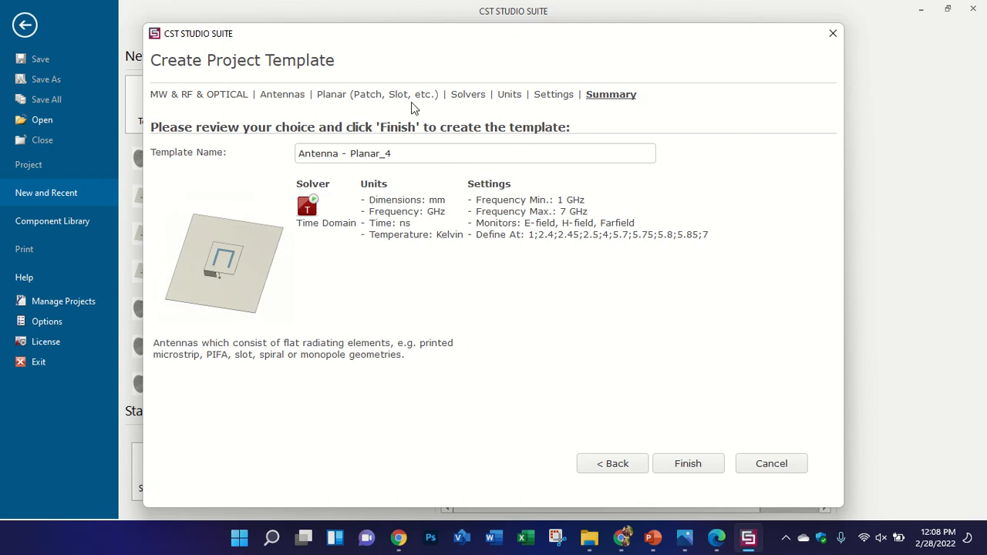
pyautogui.moveTo(406, 157); pyautogui.dragTo(294, 142)
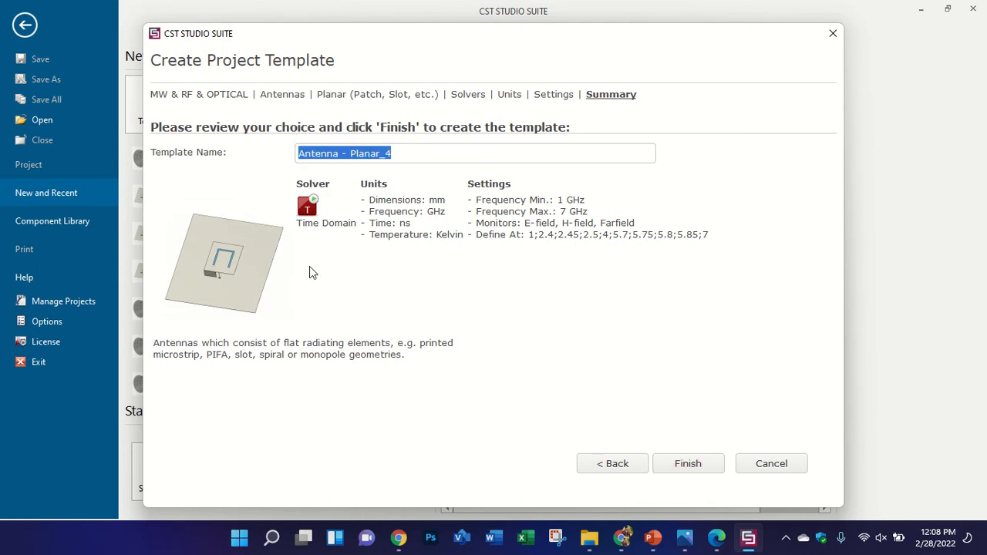
pyautogui.click(689, 471)
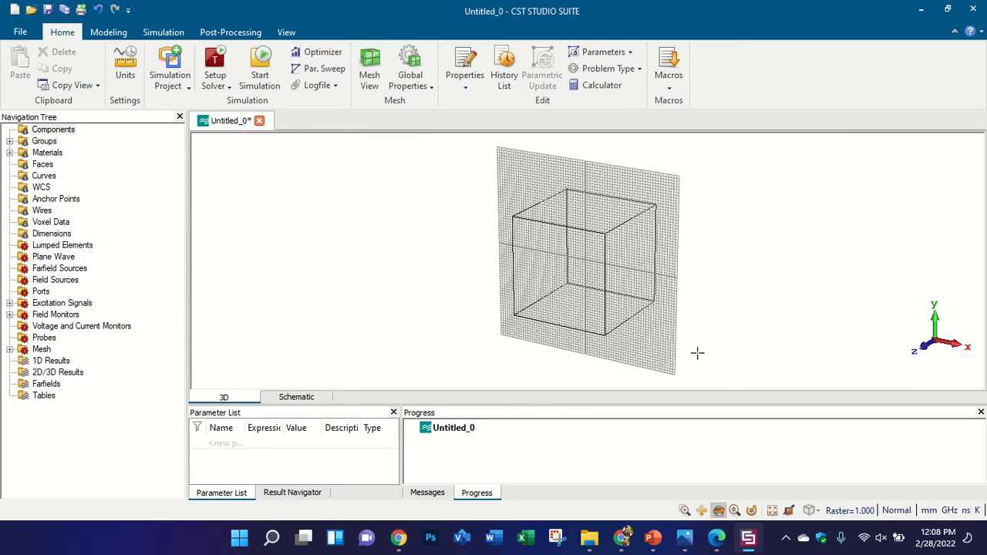
pyautogui.press('5')
pyautogui.scroll(4, 705, 225)
pyautogui.scroll(-4, 524, 249)
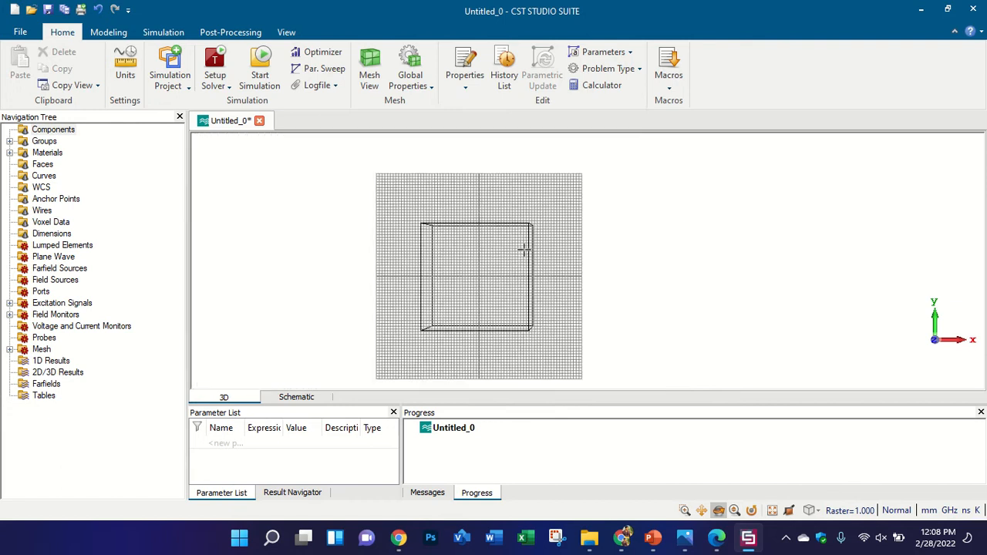
pyautogui.scroll(2, 444, 256)
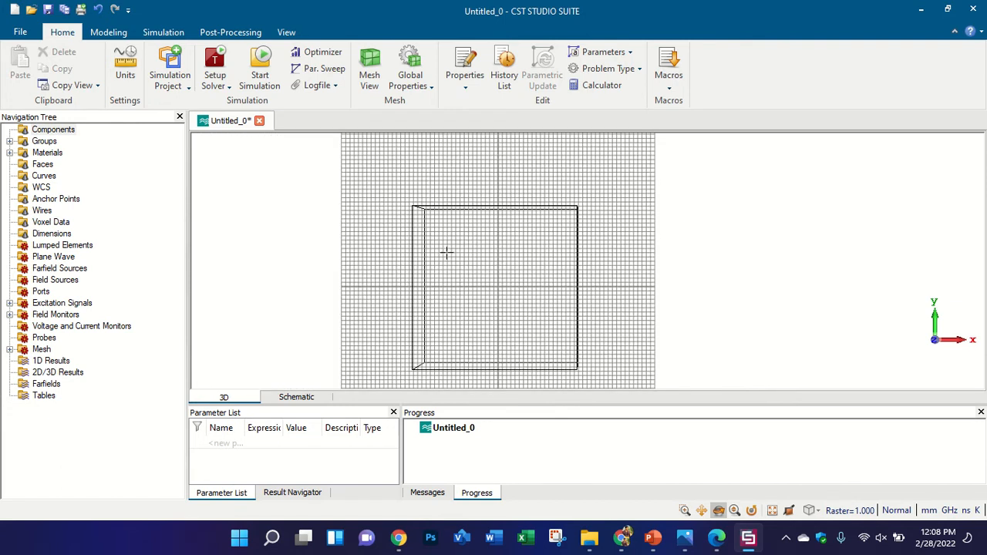
# - Switch to the paper to examine the substrate labels in Figure 2 and select the antenna's overall dimensions on page 3
pyautogui.click(108, 32)
pyautogui.click(717, 537)
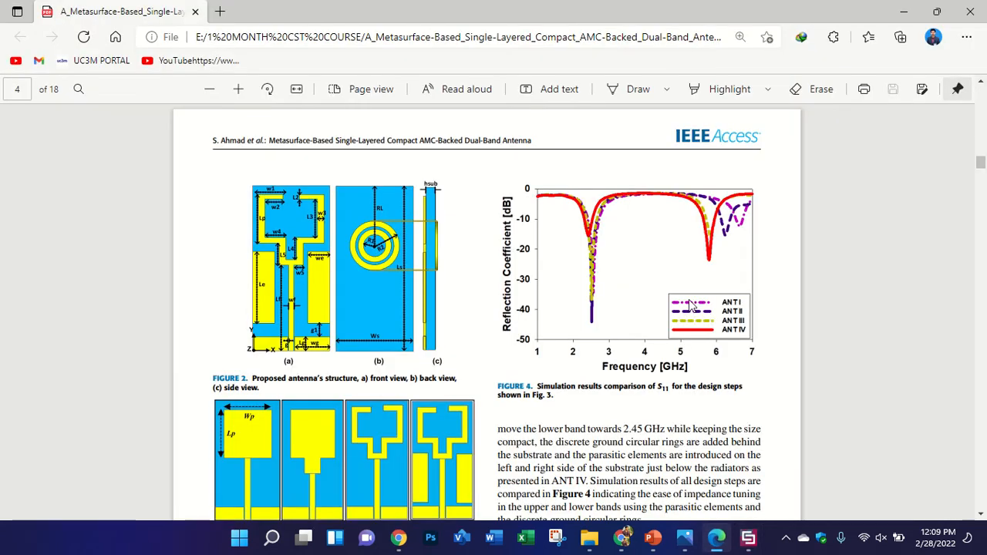
pyautogui.scroll(5, 692, 307)
pyautogui.scroll(-4, 686, 324)
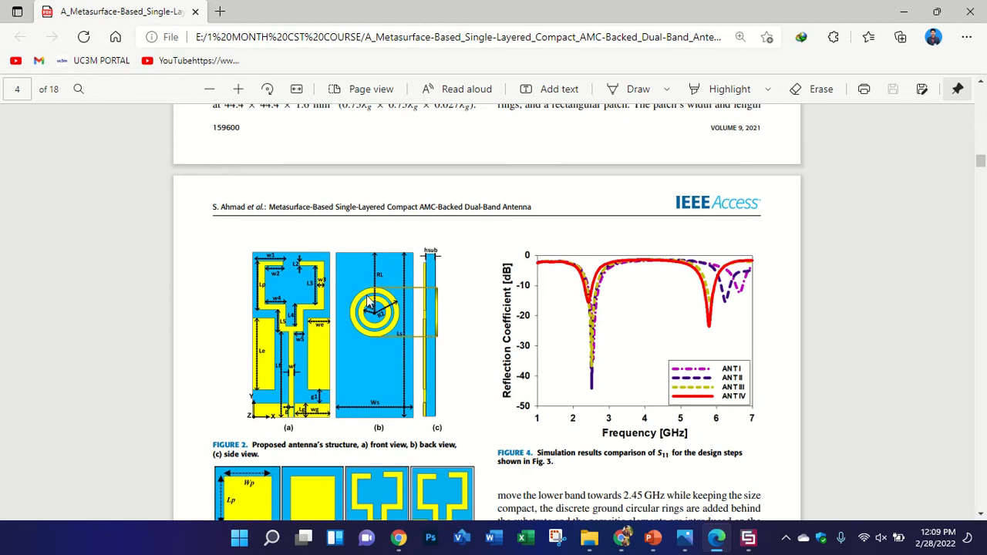
pyautogui.keyDown('ctrl'); pyautogui.scroll(2, 362, 291); pyautogui.keyUp('ctrl')
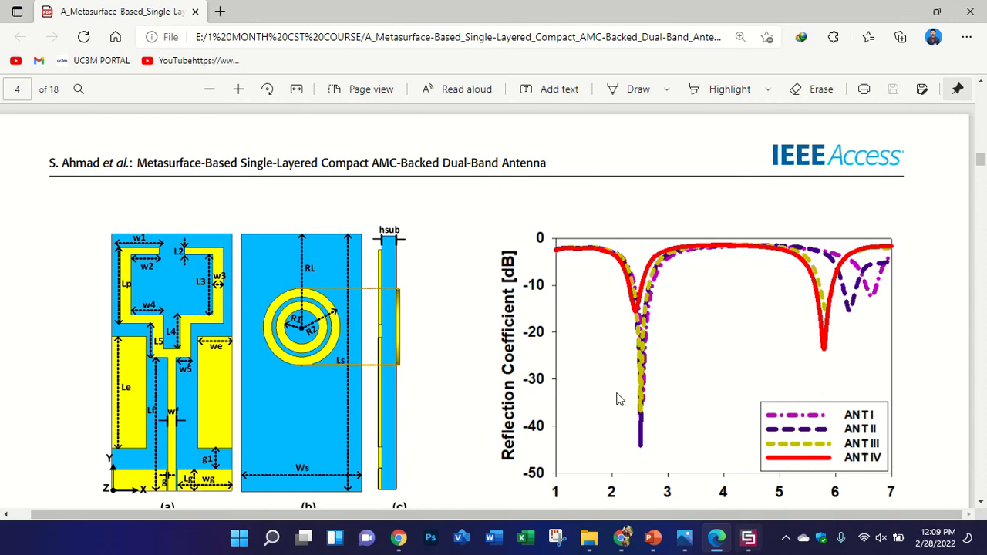
pyautogui.scroll(5, 617, 399)
pyautogui.moveTo(566, 292); pyautogui.dragTo(703, 290)
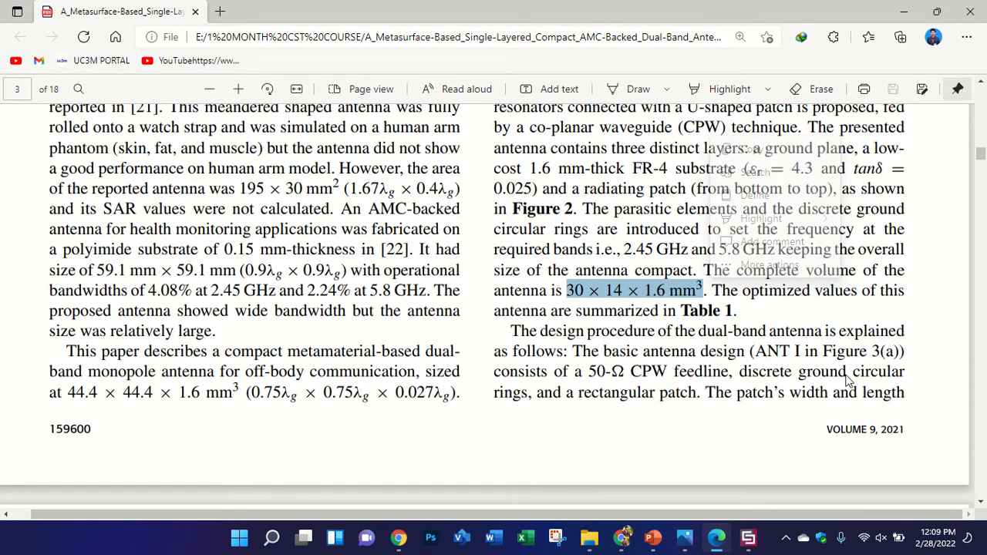
# - Return to CST and start a brick named Substrate with X running from -Ws/2 to Ws/2
pyautogui.click(748, 538)
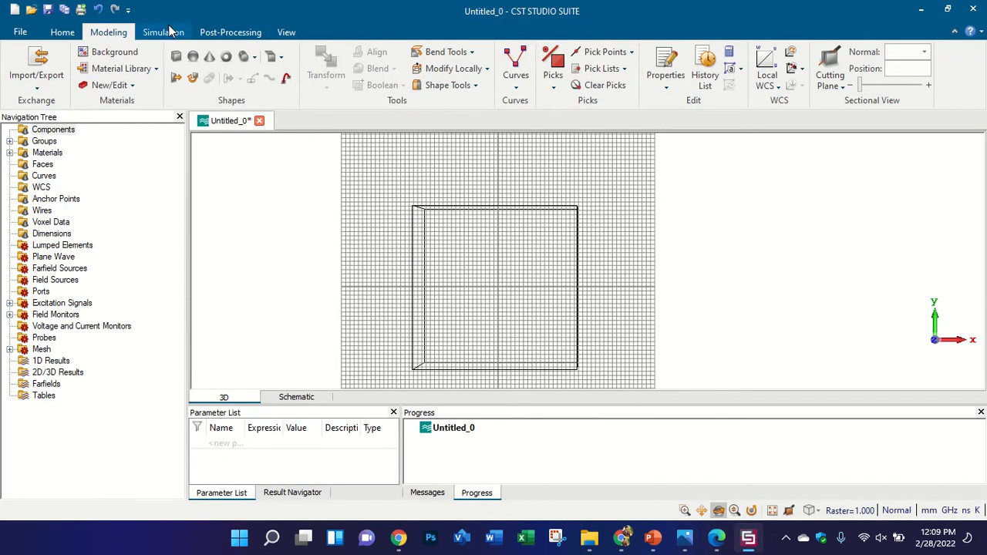
pyautogui.click(176, 57)
pyautogui.press('Escape')
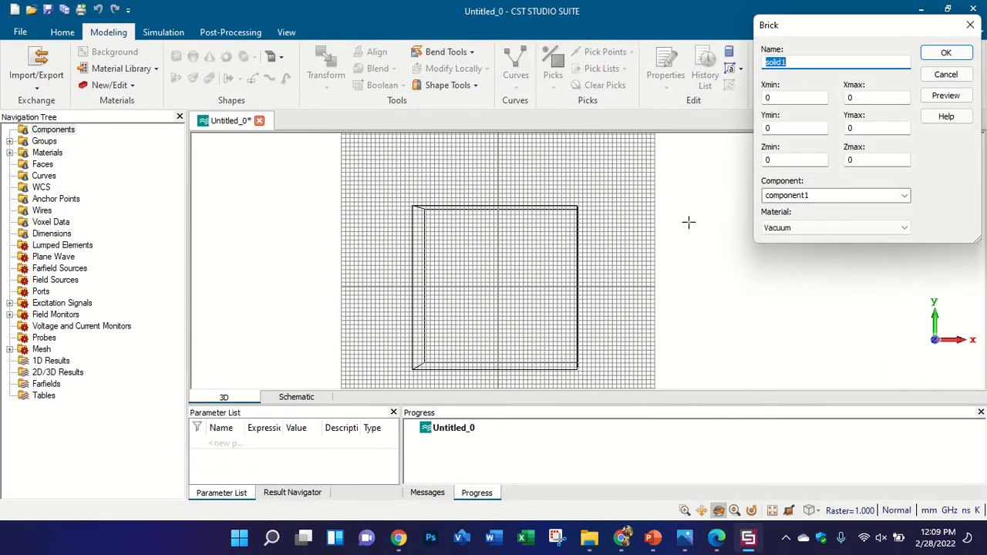
pyautogui.write('strate')
pyautogui.press('Tab')
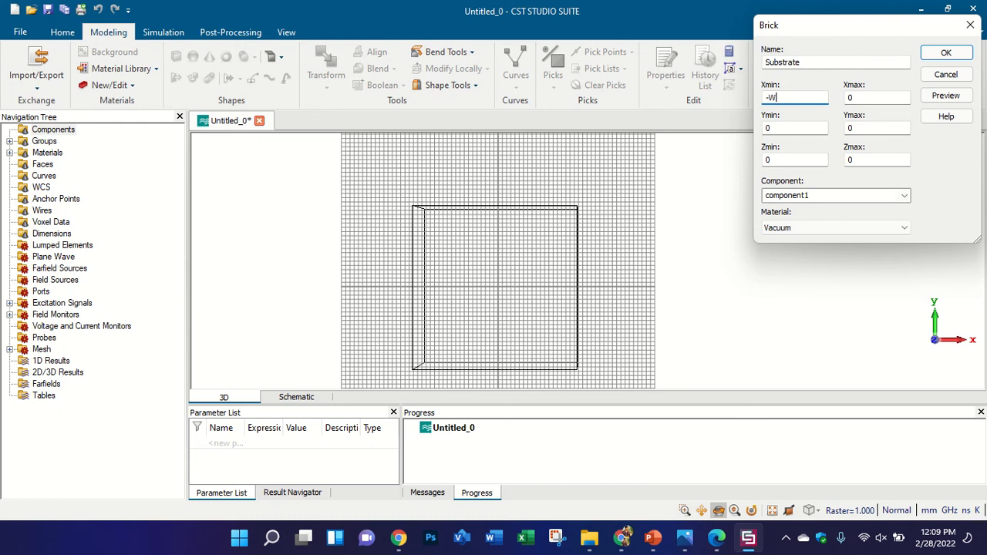
pyautogui.doubleClick(810, 95)
pyautogui.hotkey('ctrl', 'c')
pyautogui.doubleClick(850, 98)
pyautogui.hotkey('ctrl', 'v')
# - Set the substrate brick's Y range from -Ls/2 to Ls/2 and its Zmax to ts
pyautogui.doubleClick(886, 127)
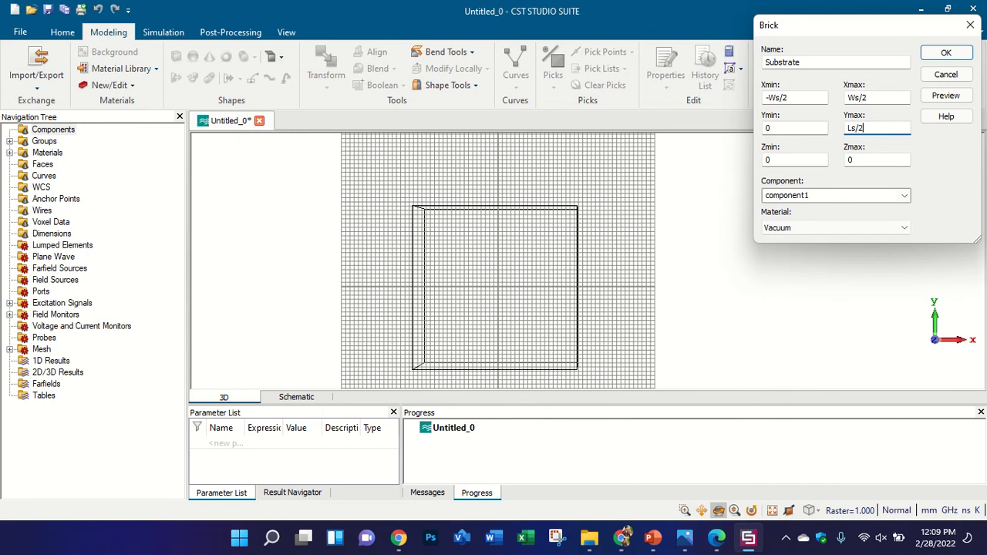
pyautogui.doubleClick(809, 128)
pyautogui.doubleClick(886, 159)
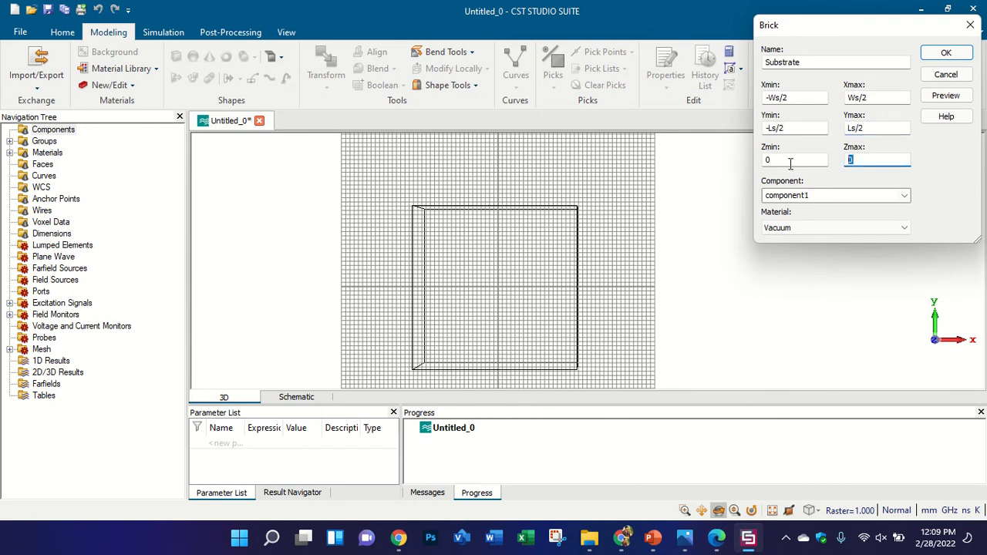
pyautogui.write('ts')
# - Switch to the paper and check the substrate thickness in the antenna's overall dimensions on page 3
pyautogui.click(716, 537)
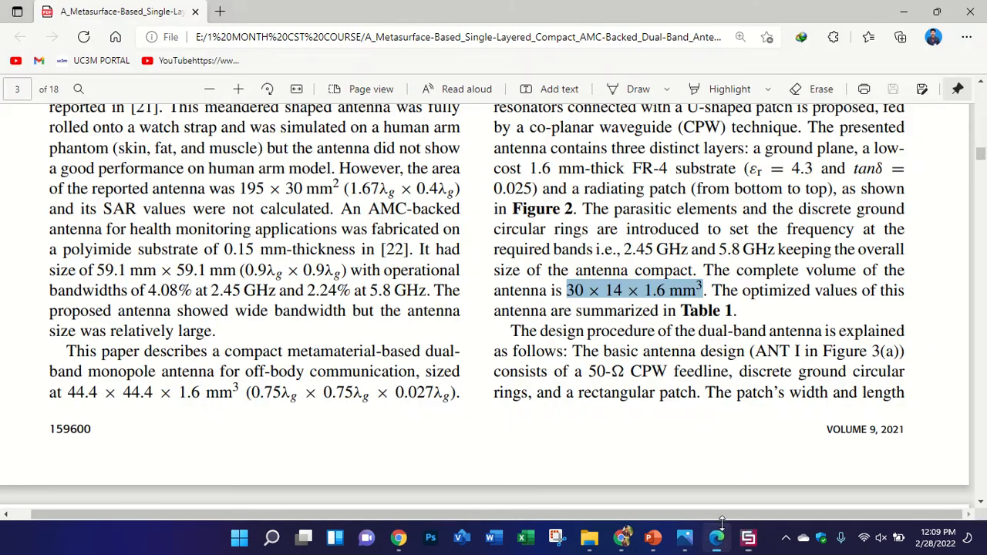
pyautogui.click(667, 286)
pyautogui.doubleClick(667, 286)
pyautogui.click(655, 313)
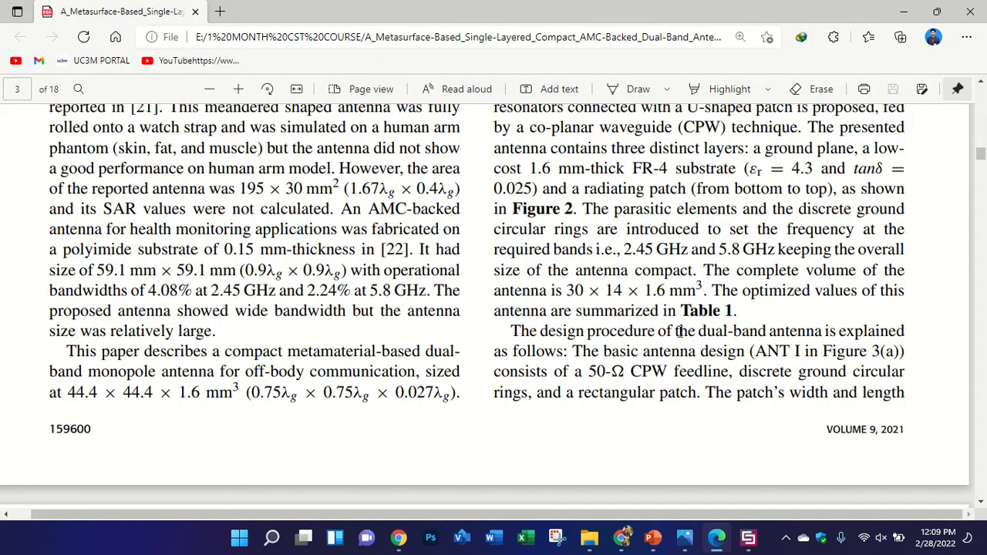
# - Preview the substrate brick in CST, check its width in the paper, and define the missing parameter Ws as 14
pyautogui.click(747, 537)
pyautogui.click(944, 96)
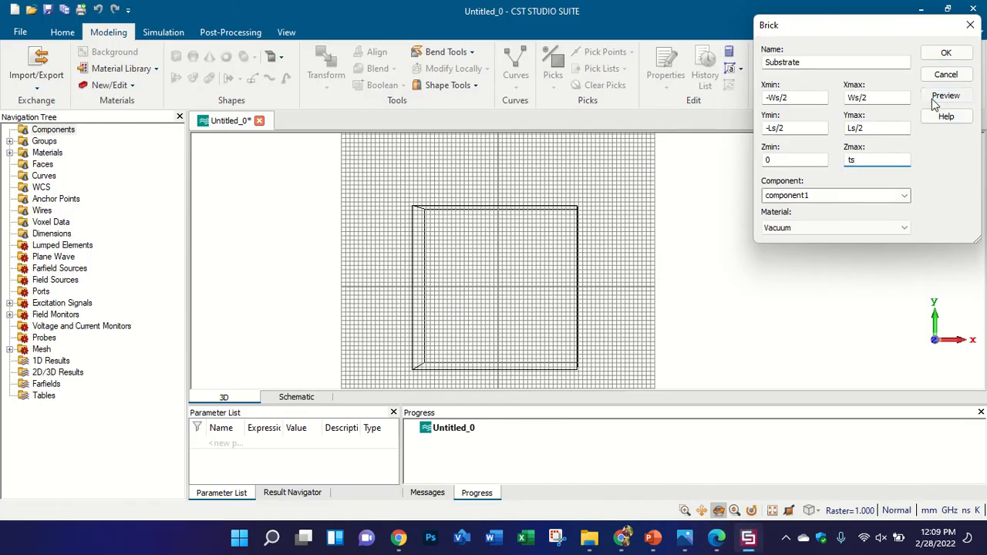
pyautogui.click(717, 537)
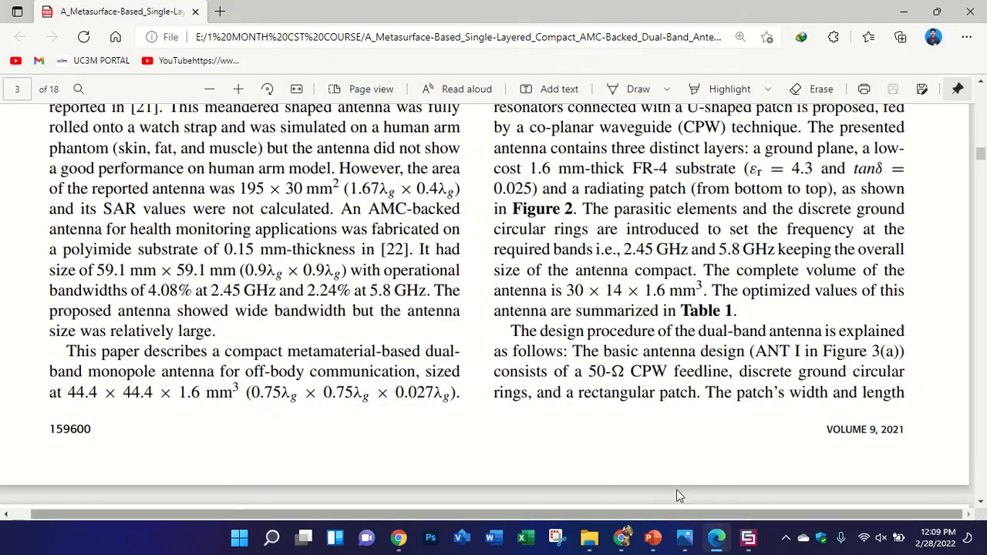
pyautogui.doubleClick(606, 287)
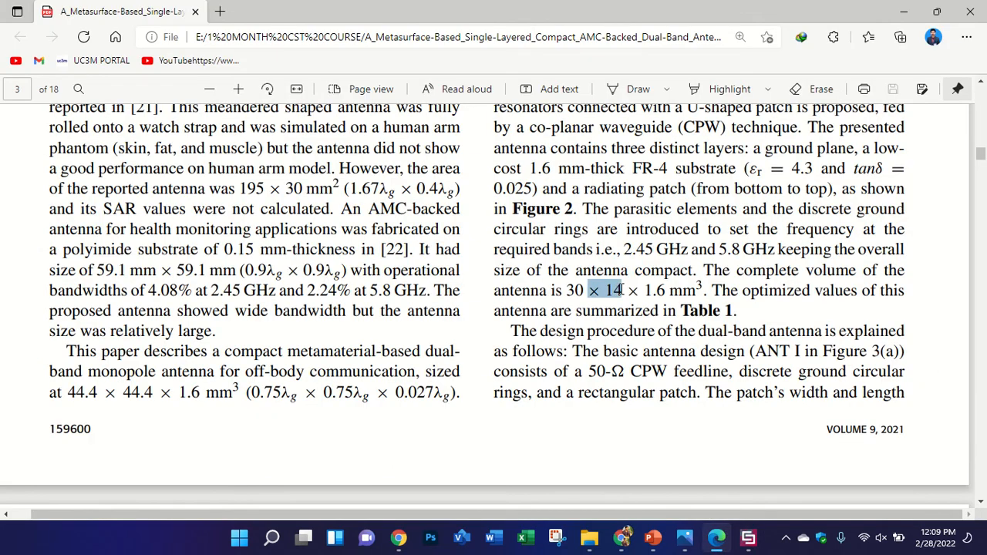
pyautogui.click(747, 538)
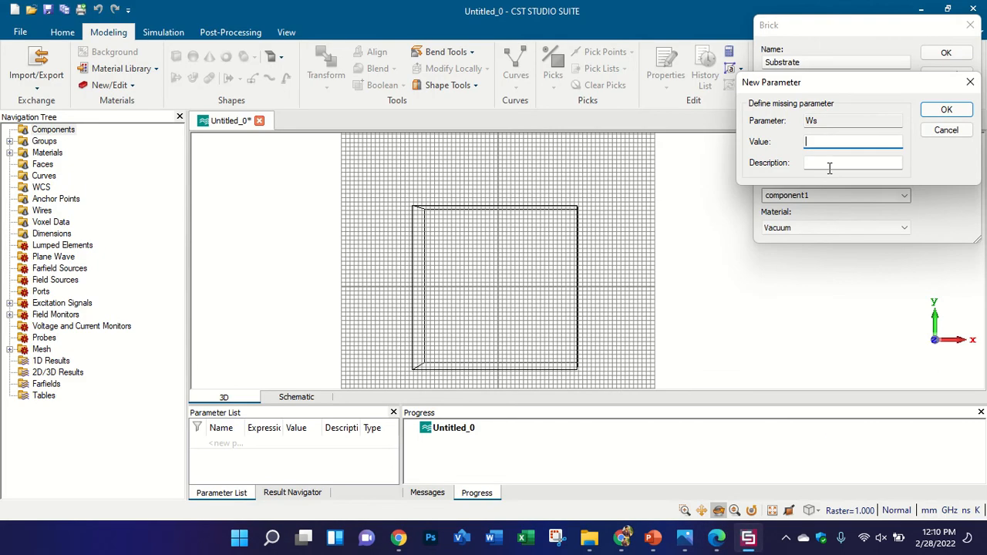
pyautogui.write('14')
pyautogui.click(943, 109)
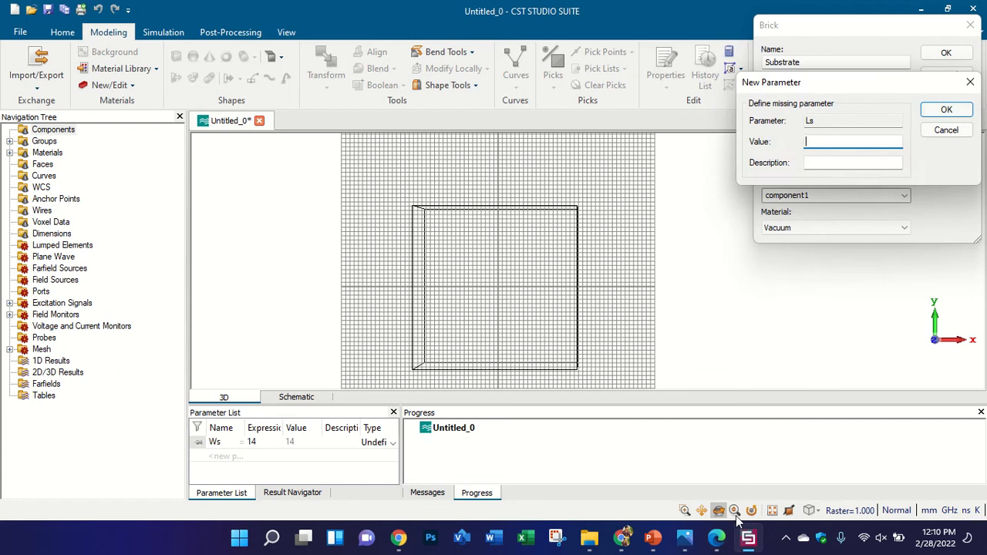
# - Check the antenna's length in the paper's overall dimensions and define the missing parameter Ls as 30 in CST
pyautogui.click(715, 540)
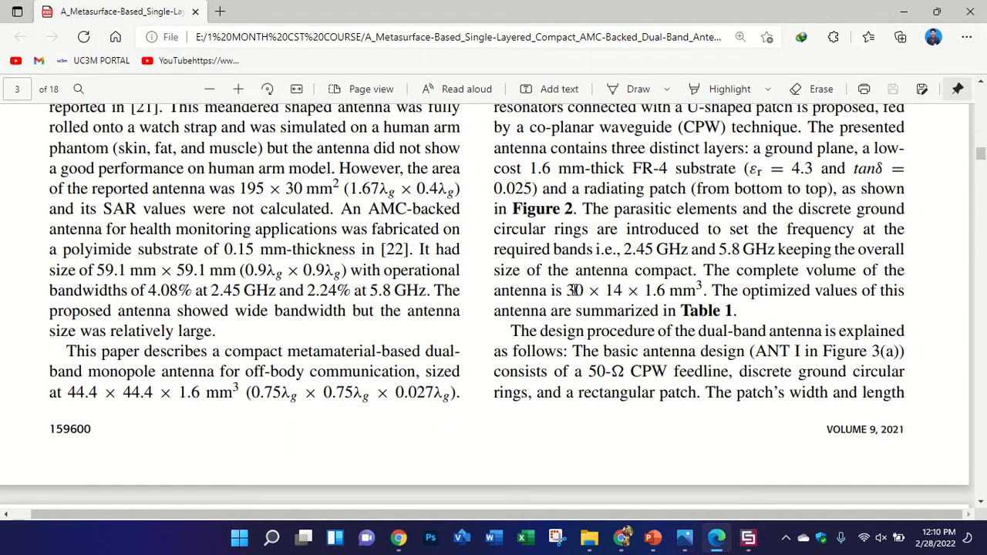
pyautogui.click(748, 538)
pyautogui.write('3')
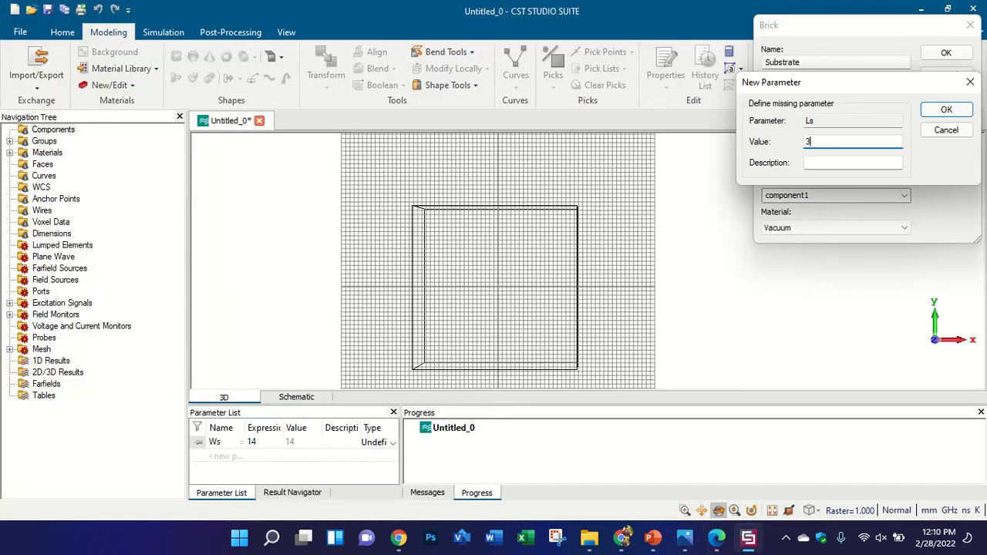
pyautogui.write('0')
pyautogui.click(945, 110)
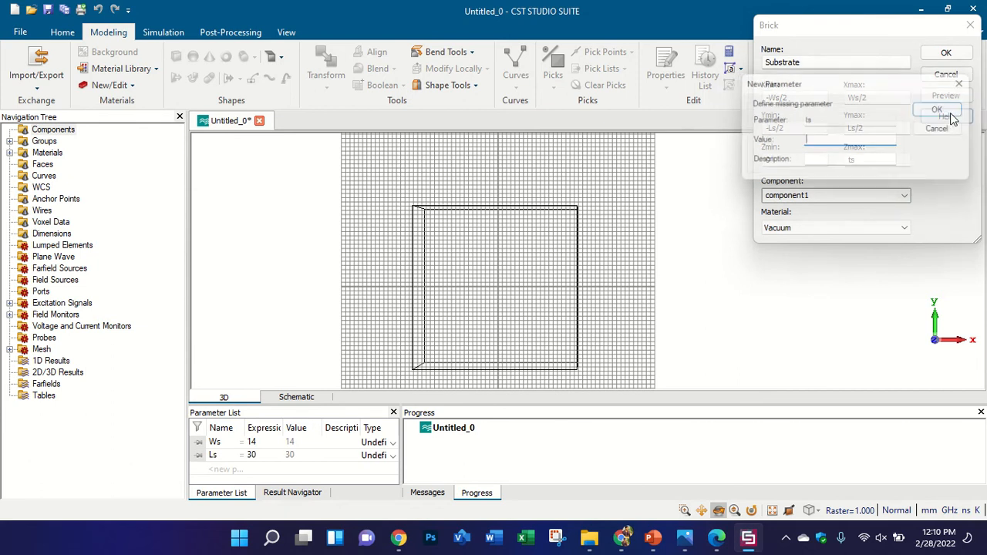
# - Look up the substrate thickness in the paper and define the missing parameter ts as 1.6 in CST
pyautogui.click(716, 538)
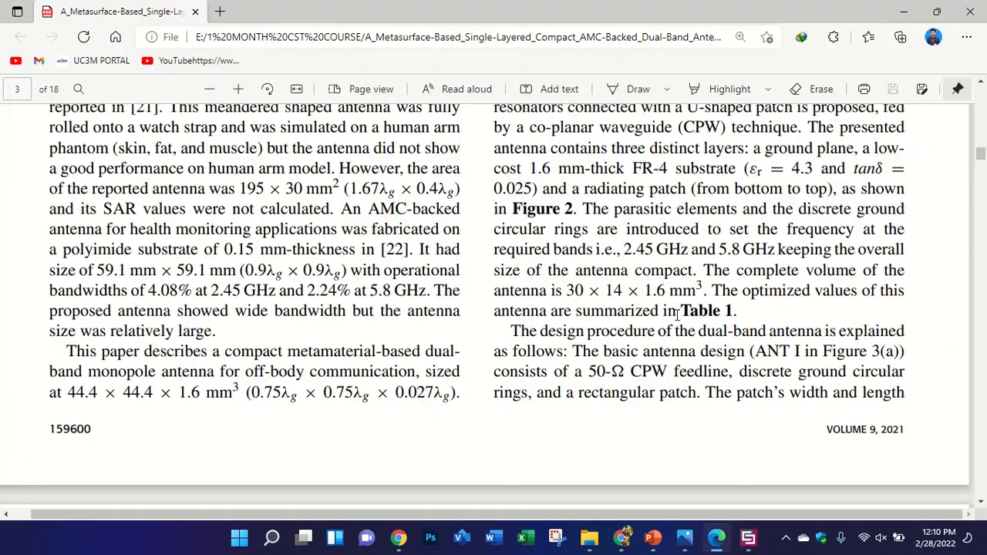
pyautogui.moveTo(645, 291); pyautogui.dragTo(700, 293)
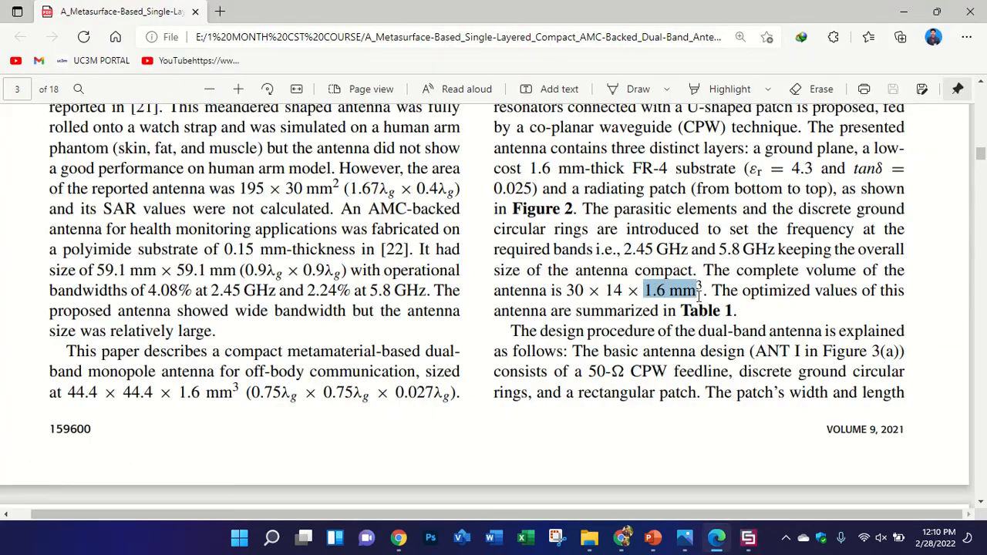
pyautogui.click(748, 538)
pyautogui.write('1')
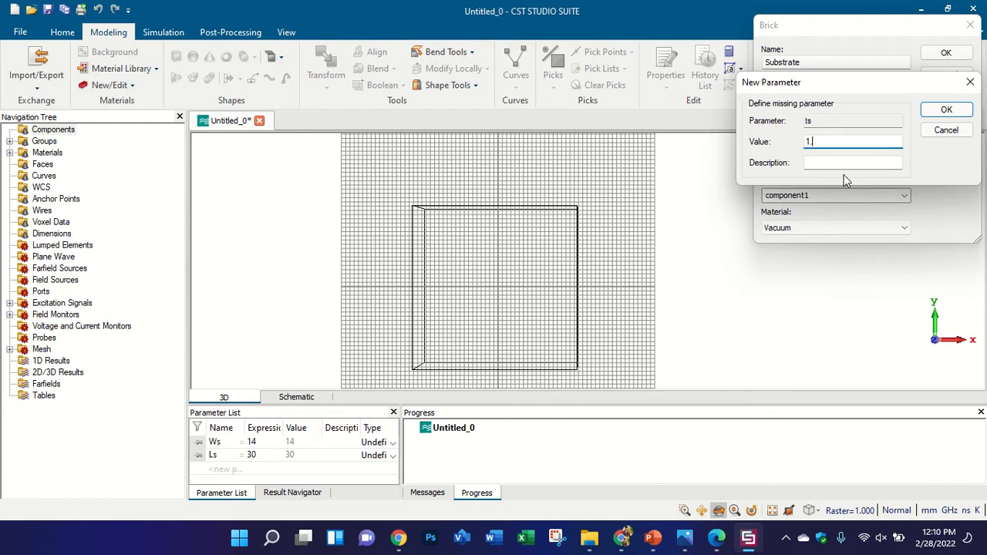
pyautogui.write('.6')
pyautogui.click(960, 112)
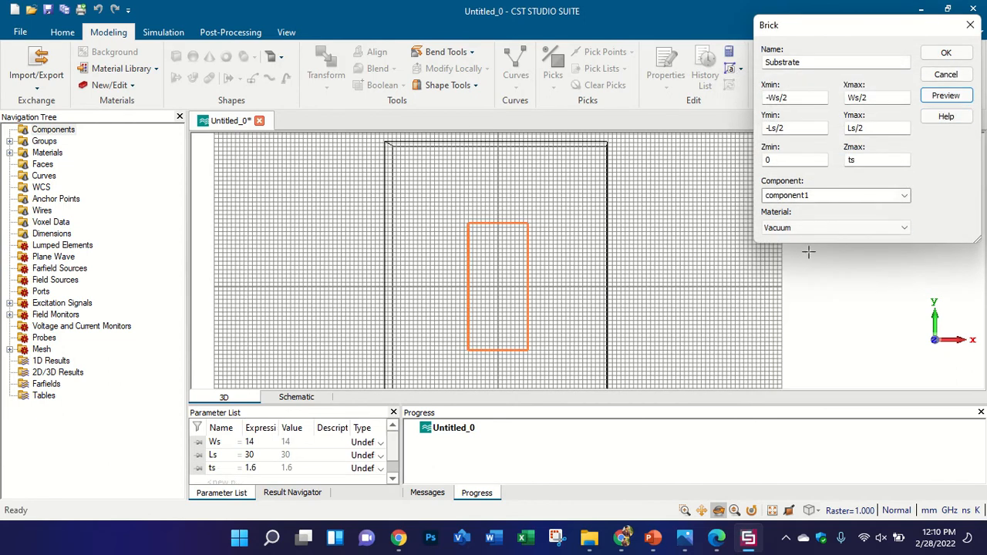
# - Load FR-4 (lossy) from the material library as the Substrate brick's material and create the brick
pyautogui.click(841, 228)
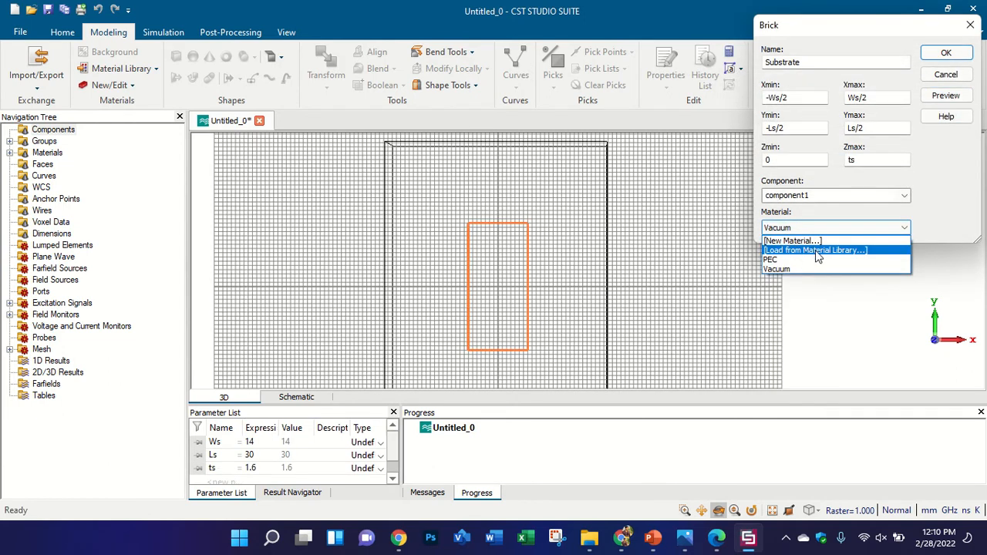
pyautogui.click(853, 251)
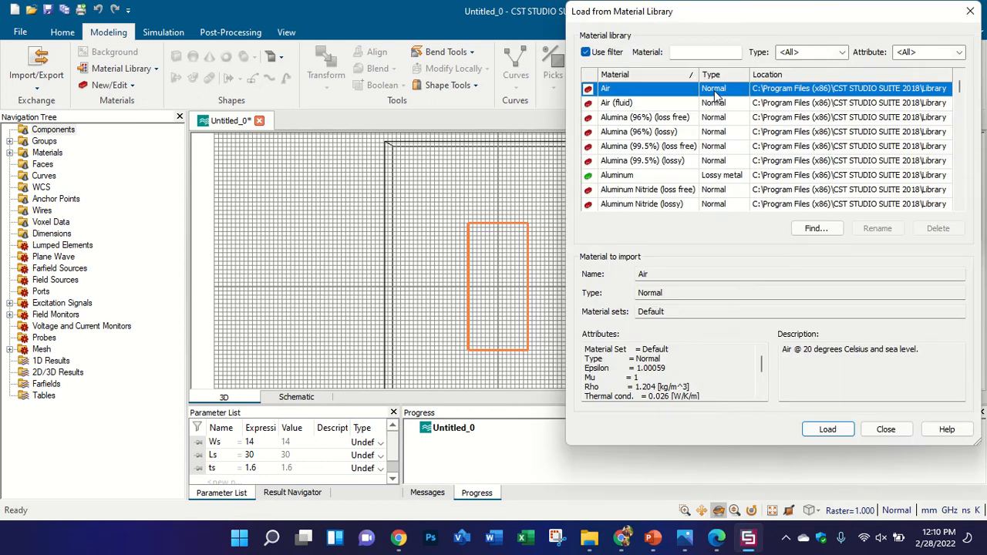
pyautogui.click(717, 51)
pyautogui.write('fr')
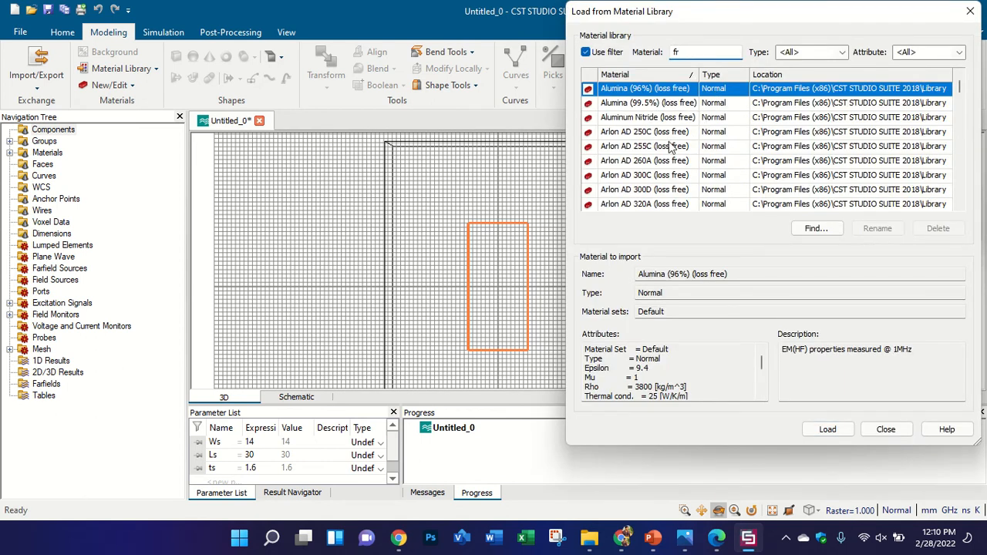
pyautogui.scroll(-2, 683, 154)
pyautogui.click(683, 161)
pyautogui.press('f')
pyautogui.press('Down')
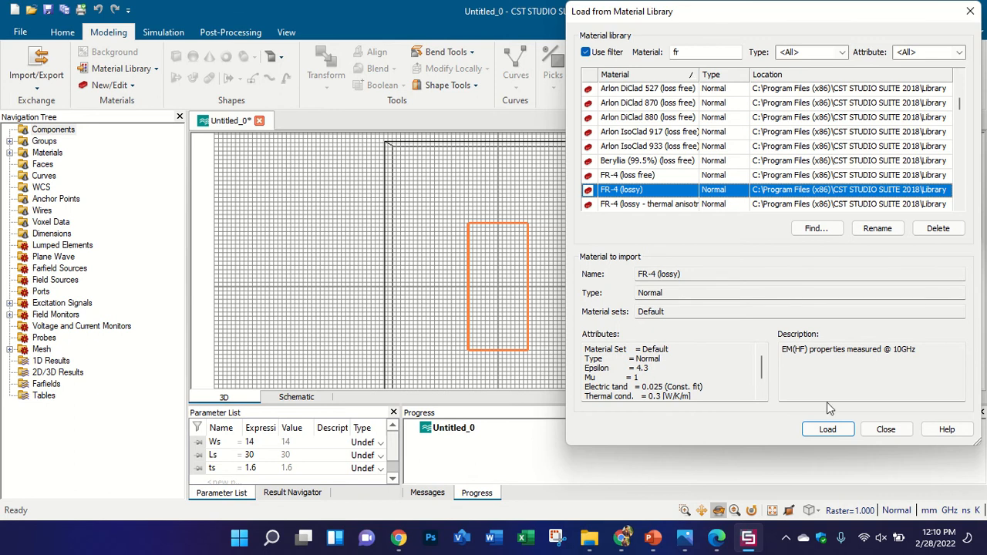
pyautogui.click(822, 429)
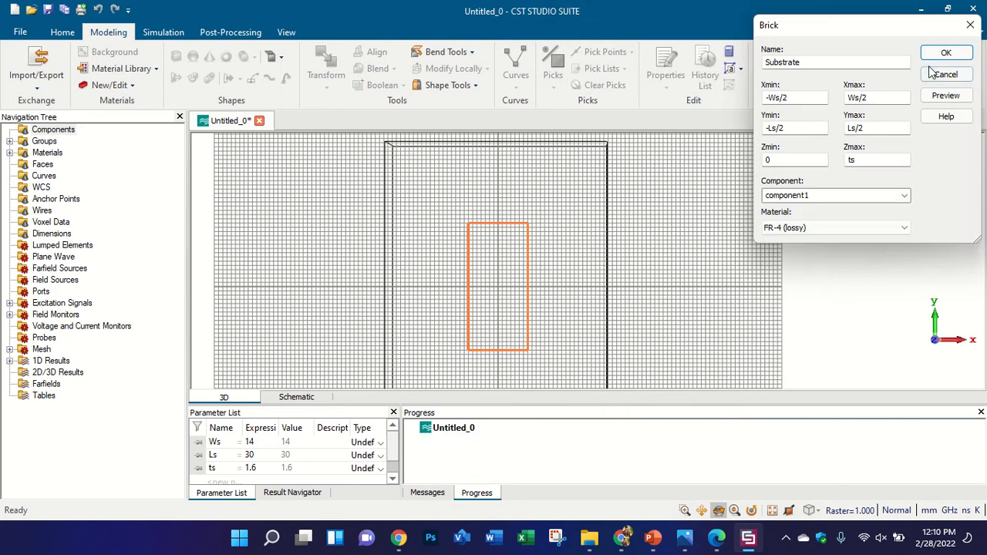
pyautogui.click(945, 53)
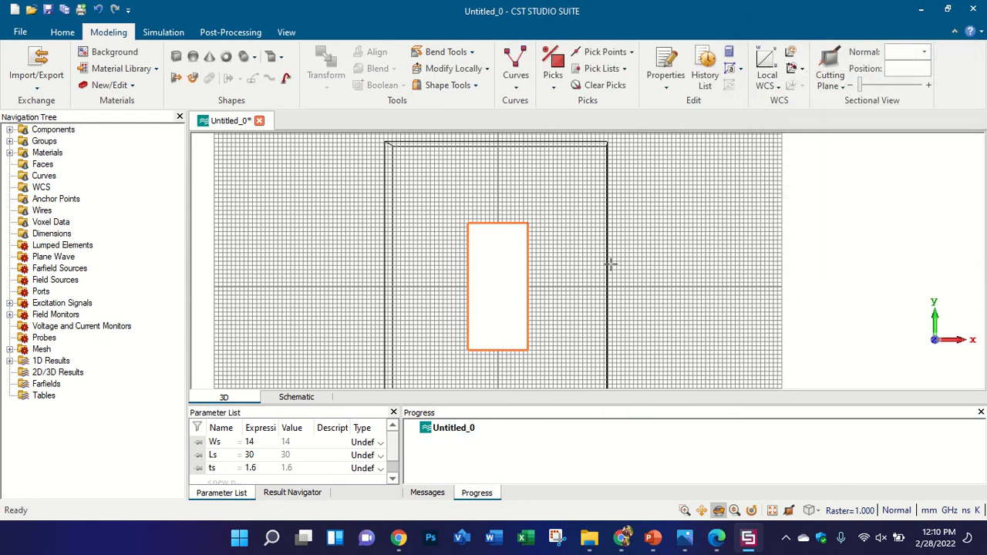
# - Overwrite the material colour of the Substrate solid in component1 with bright blue
pyautogui.moveTo(610, 264); pyautogui.dragTo(599, 181)
pyautogui.press('5')
pyautogui.moveTo(458, 314); pyautogui.dragTo(547, 255)
pyautogui.press('5')
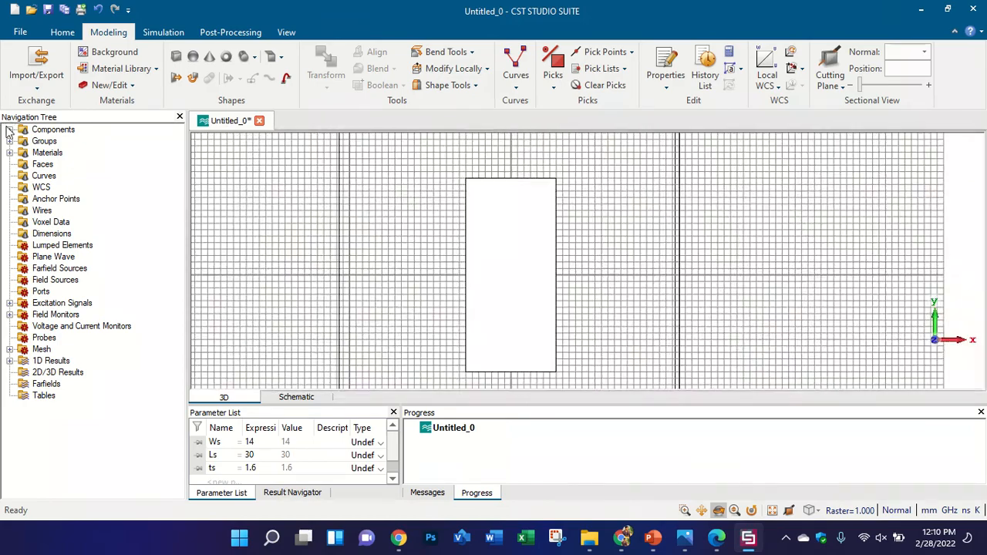
pyautogui.click(10, 130)
pyautogui.click(23, 141)
pyautogui.click(77, 152)
pyautogui.rightClick(77, 153)
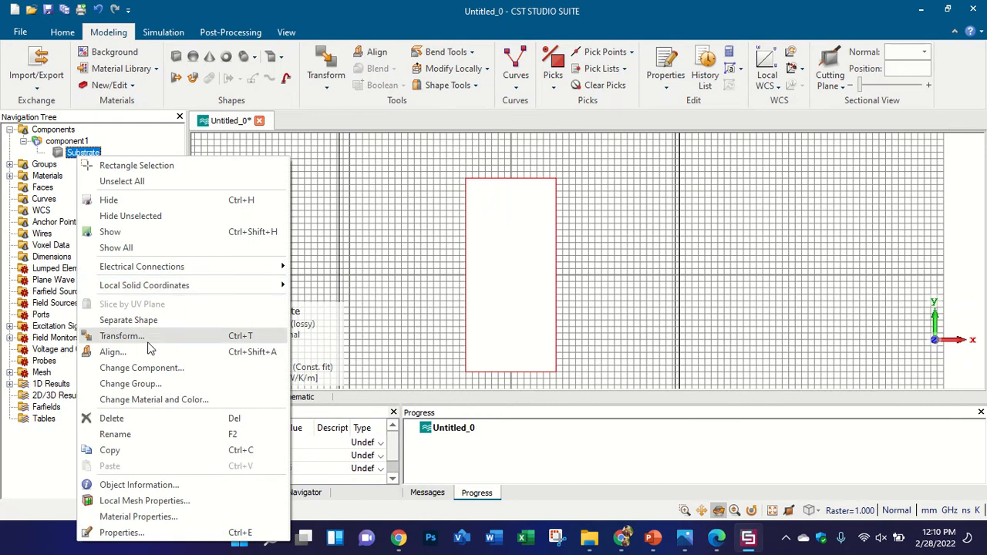
pyautogui.click(212, 399)
pyautogui.click(510, 302)
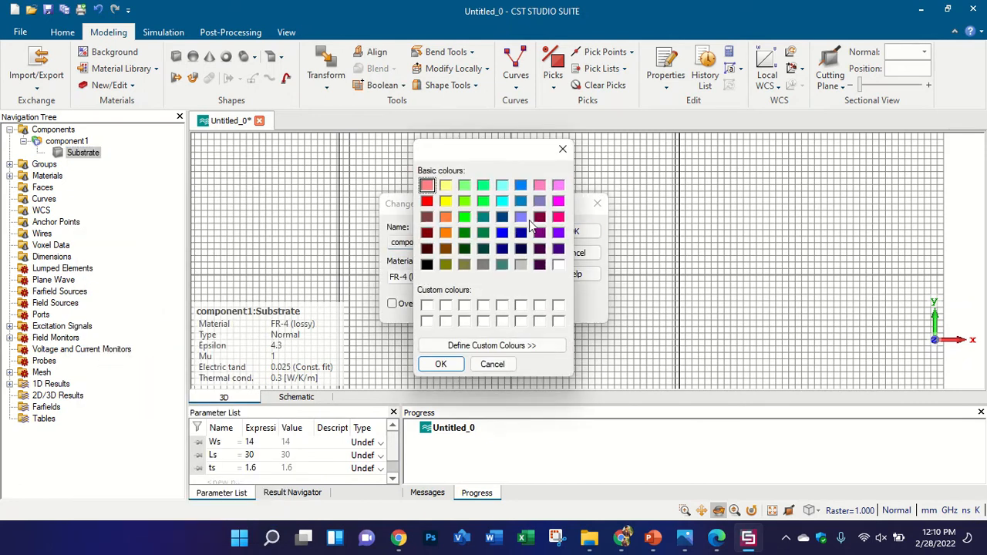
pyautogui.click(522, 187)
pyautogui.click(440, 364)
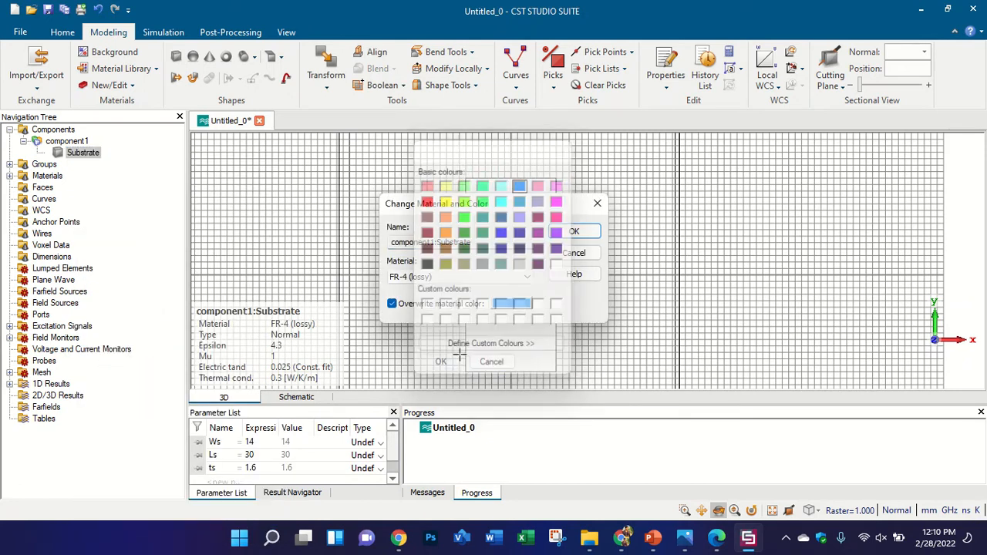
pyautogui.click(556, 229)
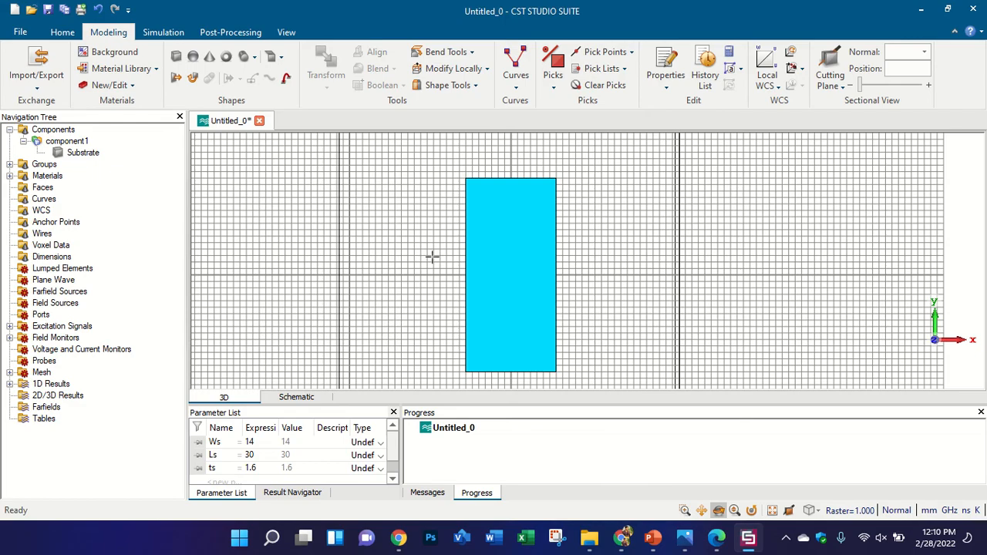
# - Add distance dimensions to the substrate's upper edge and right edge in the front view
pyautogui.moveTo(433, 257); pyautogui.dragTo(542, 229)
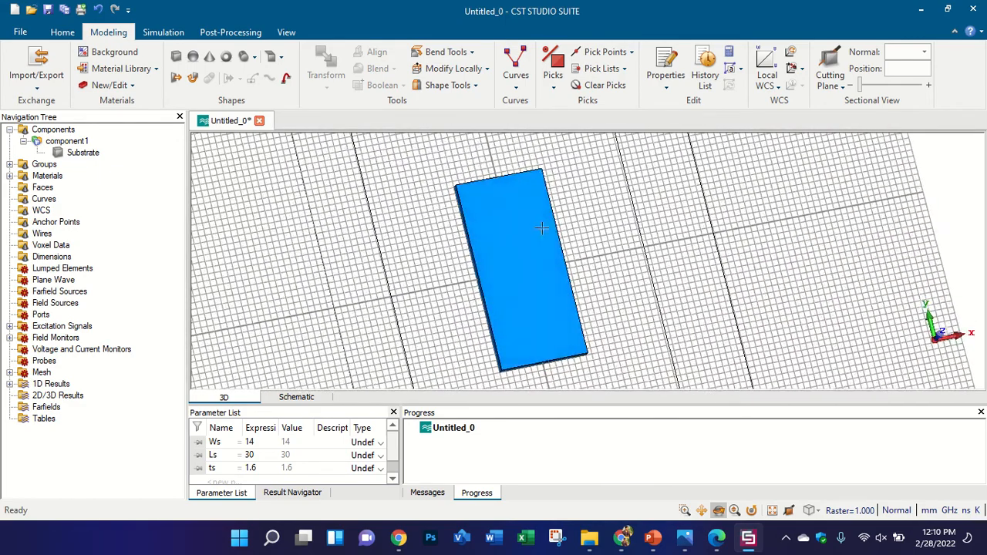
pyautogui.press('5')
pyautogui.click(717, 537)
pyautogui.click(718, 537)
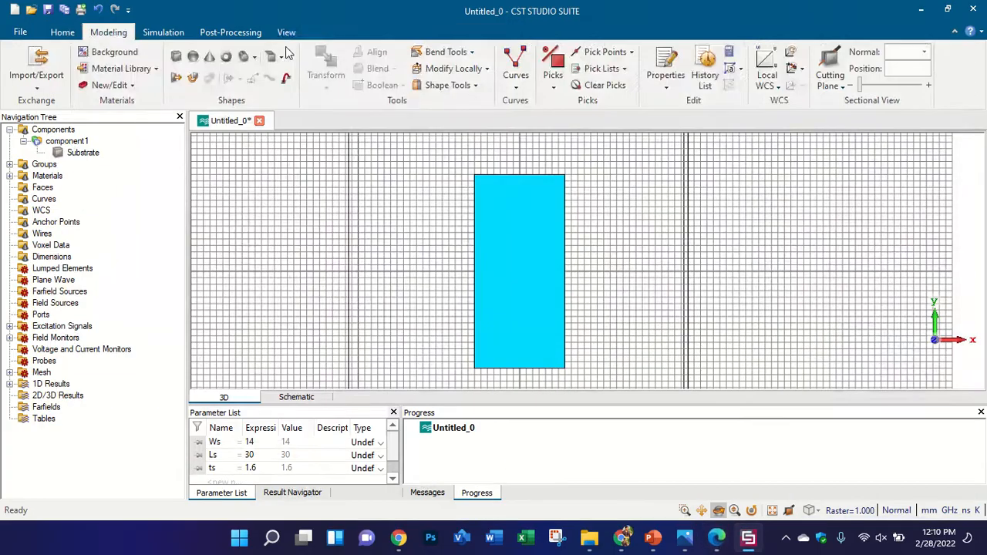
pyautogui.click(286, 32)
pyautogui.click(361, 74)
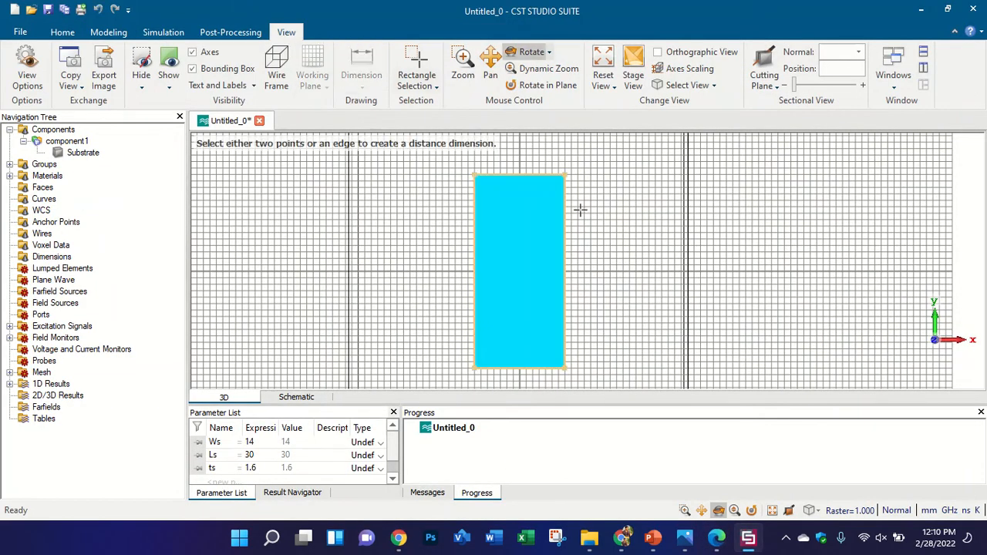
pyautogui.click(529, 172)
pyautogui.click(527, 164)
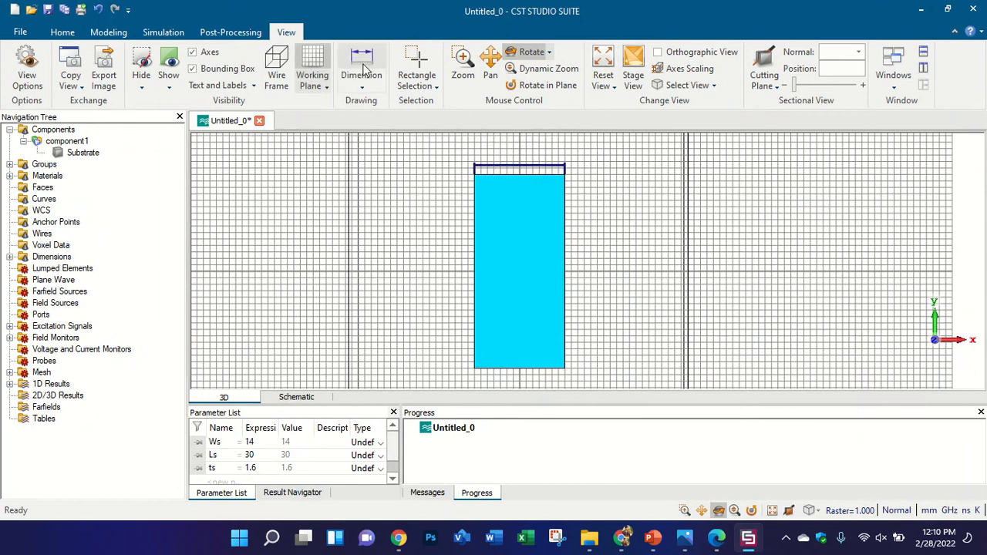
pyautogui.click(366, 69)
pyautogui.click(564, 231)
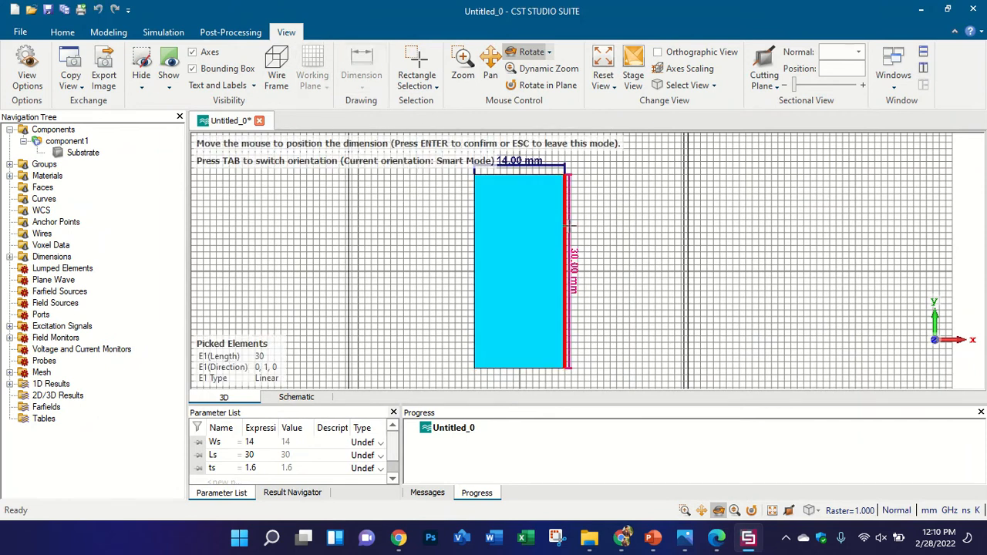
pyautogui.click(569, 231)
# - Inspect the substrate's width and length dimensions up close and compare them with the overall size given in the paper
pyautogui.scroll(2, 532, 152)
pyautogui.scroll(2, 533, 153)
pyautogui.moveTo(535, 154); pyautogui.dragTo(504, 205)
pyautogui.scroll(6, 390, 161)
pyautogui.scroll(3, 438, 274)
pyautogui.scroll(-7, 330, 260)
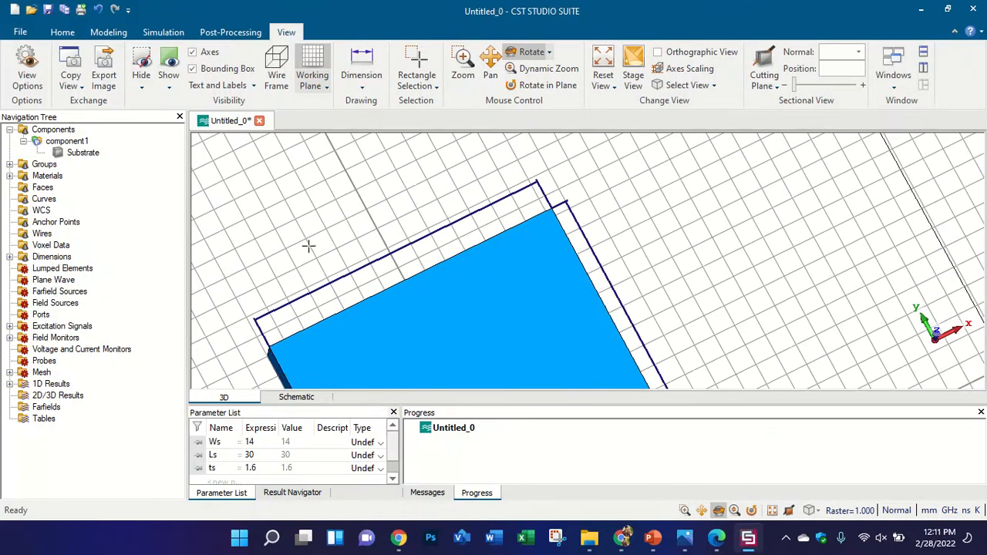
pyautogui.scroll(5, 309, 245)
pyautogui.scroll(-4, 471, 262)
pyautogui.scroll(3, 505, 275)
pyautogui.scroll(-6, 505, 275)
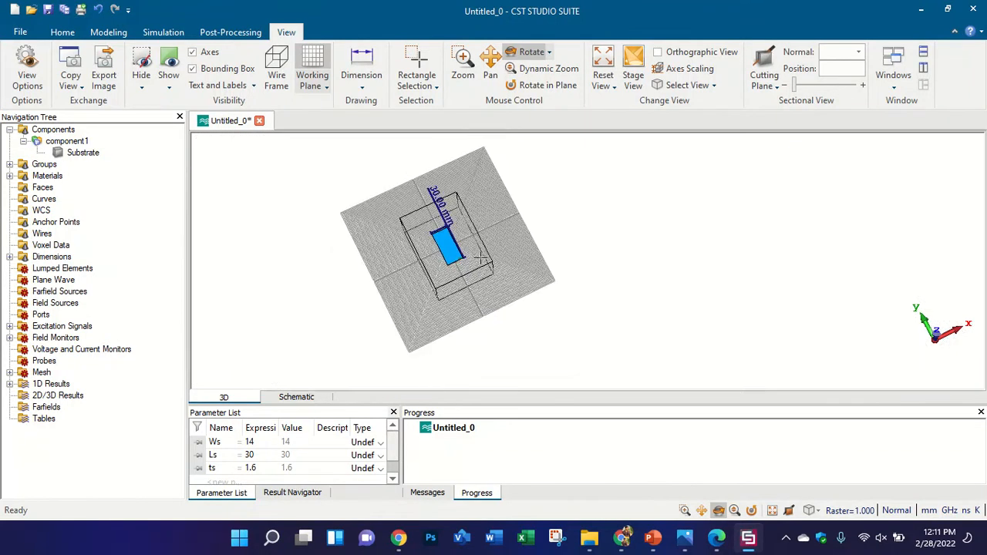
pyautogui.scroll(3, 422, 178)
pyautogui.scroll(-2, 424, 205)
pyautogui.scroll(5, 423, 205)
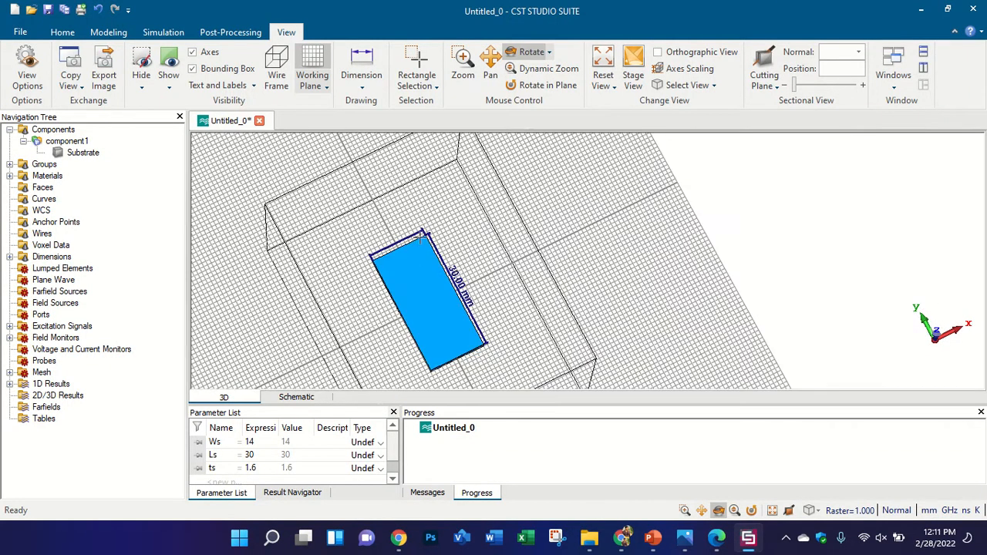
pyautogui.press('KP_5')
pyautogui.scroll(2, 407, 222)
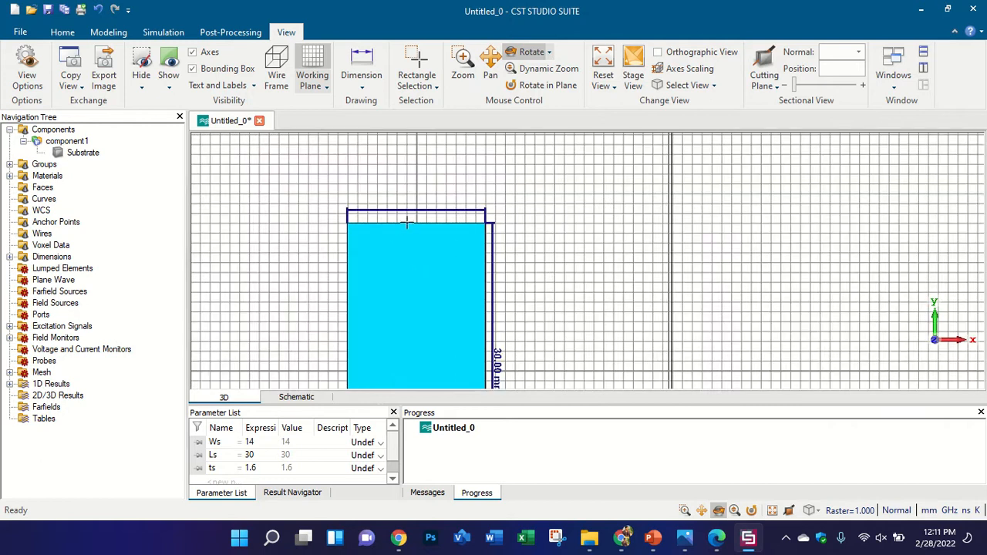
pyautogui.click(716, 544)
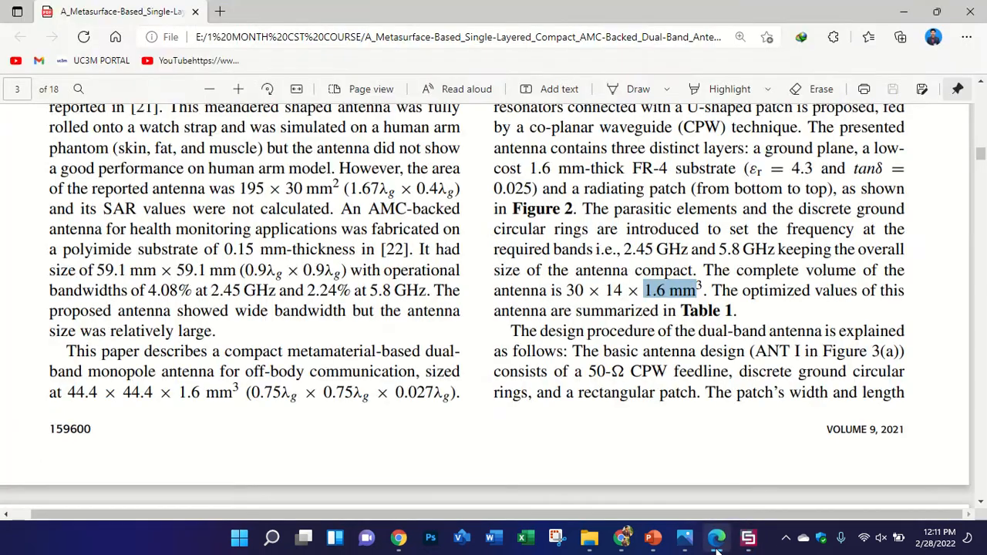
pyautogui.click(716, 543)
# - Dimension the substrate's thickness along the short edge at its lower right corner
pyautogui.moveTo(394, 216)
pyautogui.mouseDown()
pyautogui.moveTo(533, 229)
pyautogui.moveTo(577, 314)
pyautogui.moveTo(489, 194)
pyautogui.moveTo(389, 224)
pyautogui.mouseUp()
pyautogui.press('KP_5')
pyautogui.scroll(-3, 389, 224)
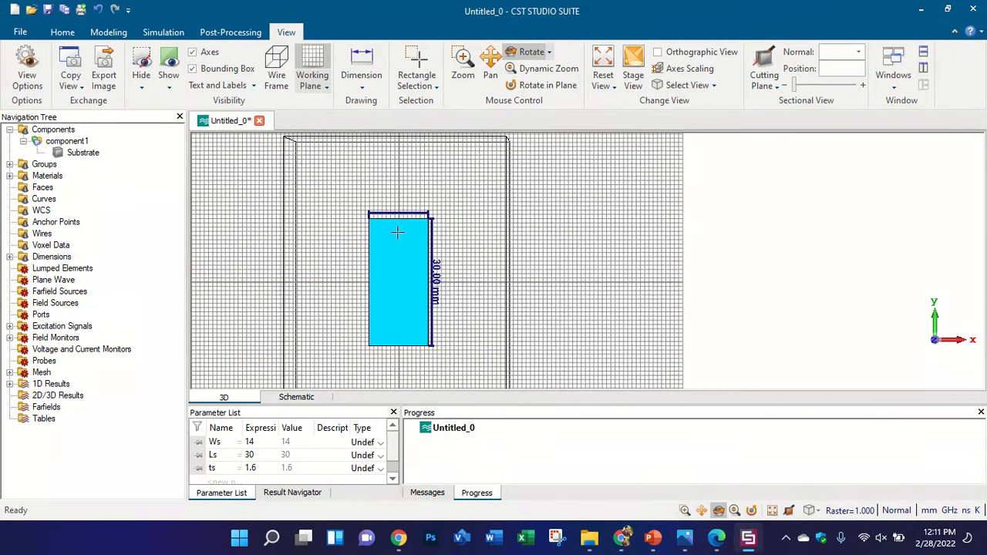
pyautogui.scroll(3, 425, 348)
pyautogui.moveTo(424, 348); pyautogui.dragTo(388, 178)
pyautogui.scroll(4, 409, 289)
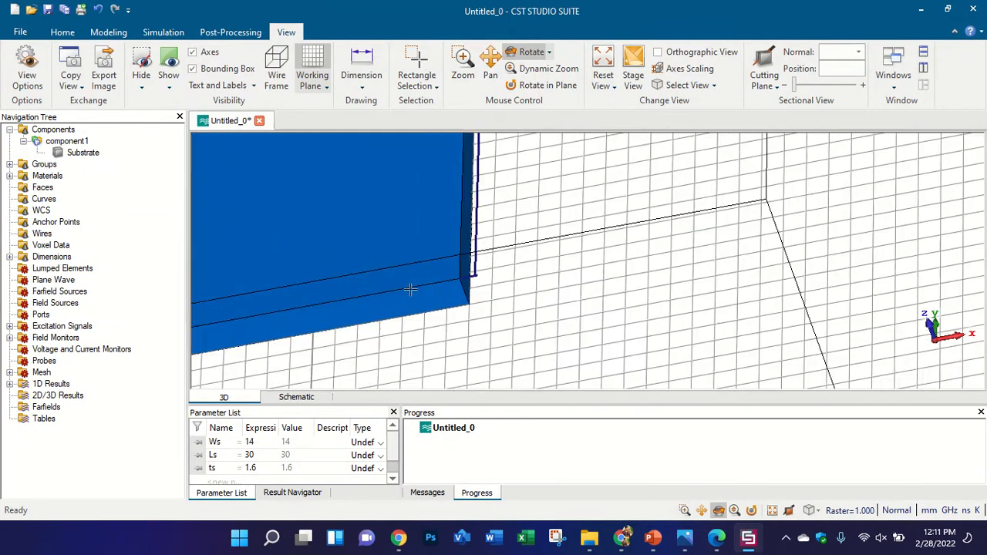
pyautogui.click(361, 77)
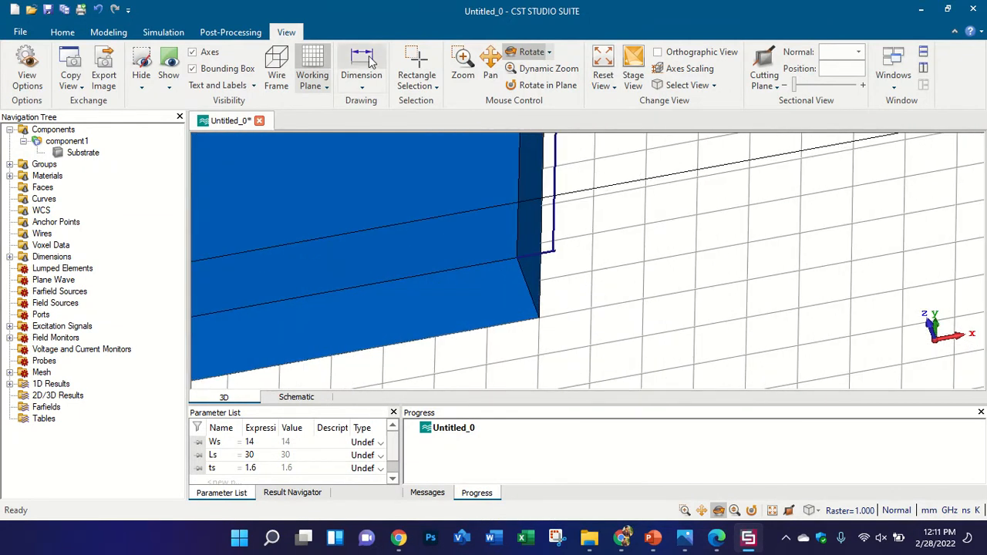
pyautogui.click(551, 283)
pyautogui.click(591, 277)
pyautogui.scroll(3, 595, 278)
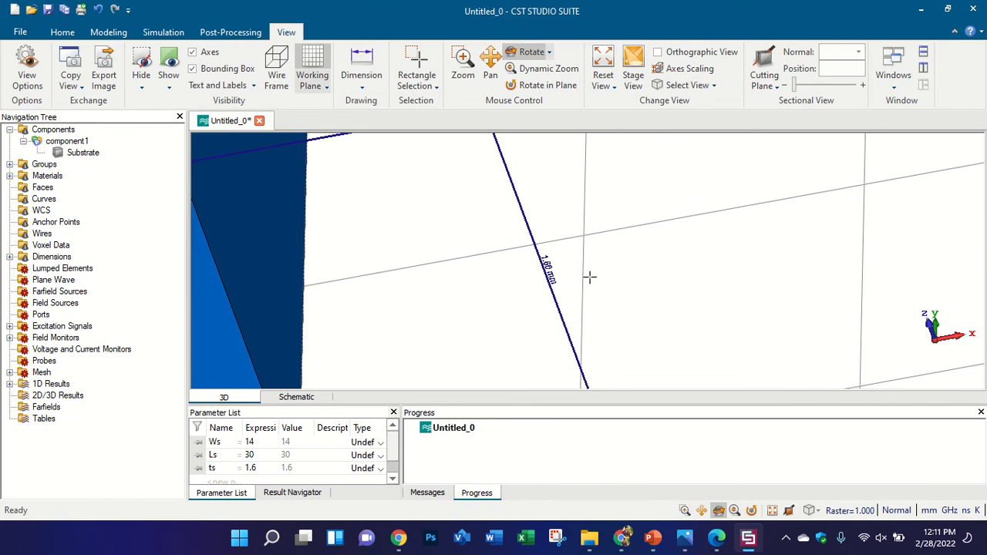
# - Return to a front view of the substrate and its edge dimensions
pyautogui.scroll(-8, 586, 278)
pyautogui.moveTo(576, 271); pyautogui.dragTo(608, 387)
pyautogui.scroll(-4, 517, 308)
pyautogui.scroll(3, 529, 272)
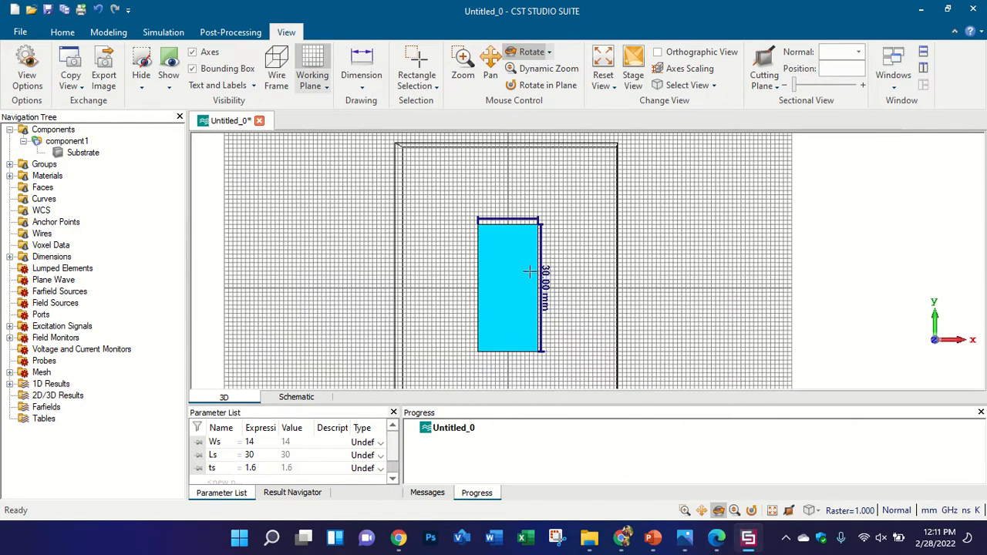
pyautogui.scroll(2, 550, 276)
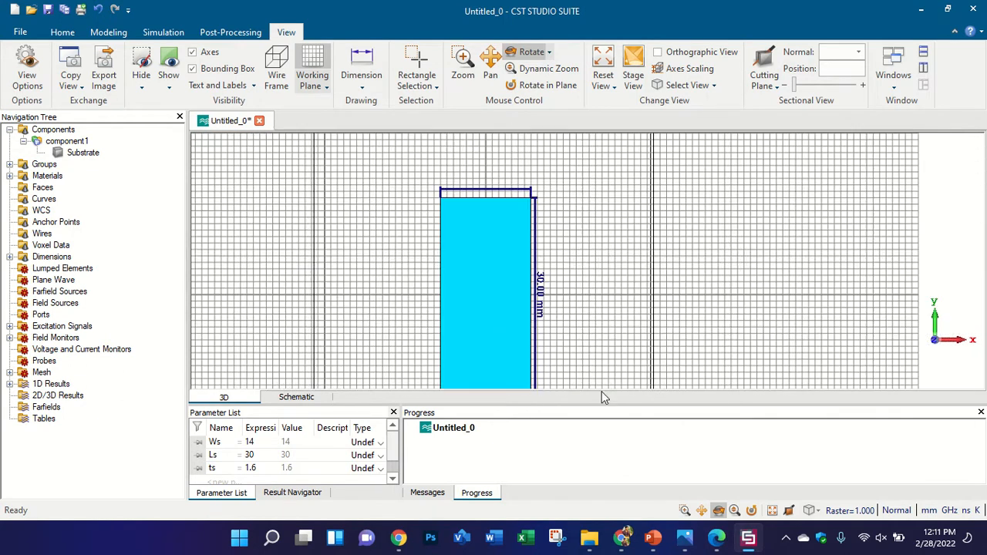
# - Switch to the paper in Edge and examine Figure 2's front view for the coplanar ground patches, their Wg and Lg labels, and gap g
pyautogui.click(716, 537)
pyautogui.keyDown('ctrl'); pyautogui.scroll(-2, 600, 265); pyautogui.keyUp('ctrl')
pyautogui.scroll(-3, 622, 244)
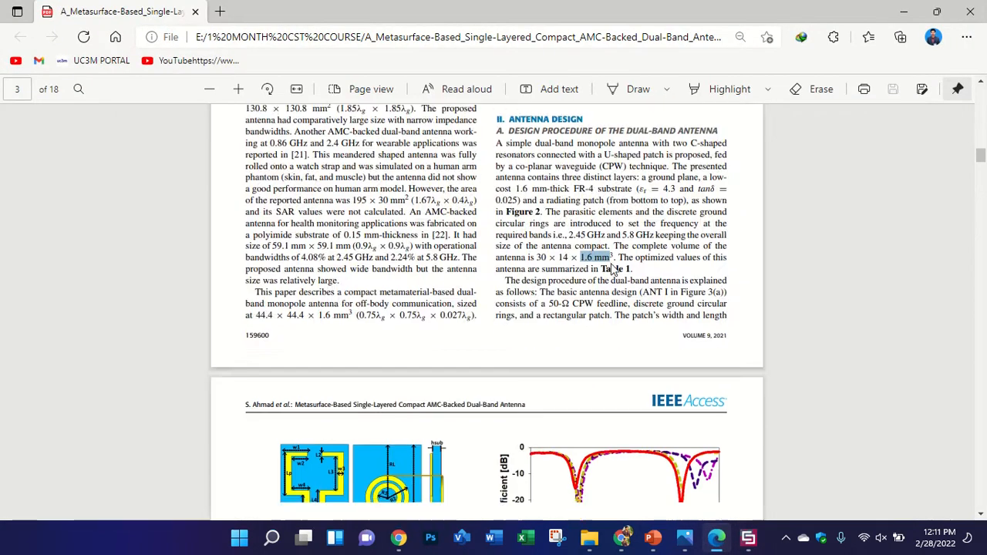
pyautogui.scroll(-2, 622, 244)
pyautogui.keyDown('ctrl'); pyautogui.scroll(2, 278, 194); pyautogui.keyUp('ctrl')
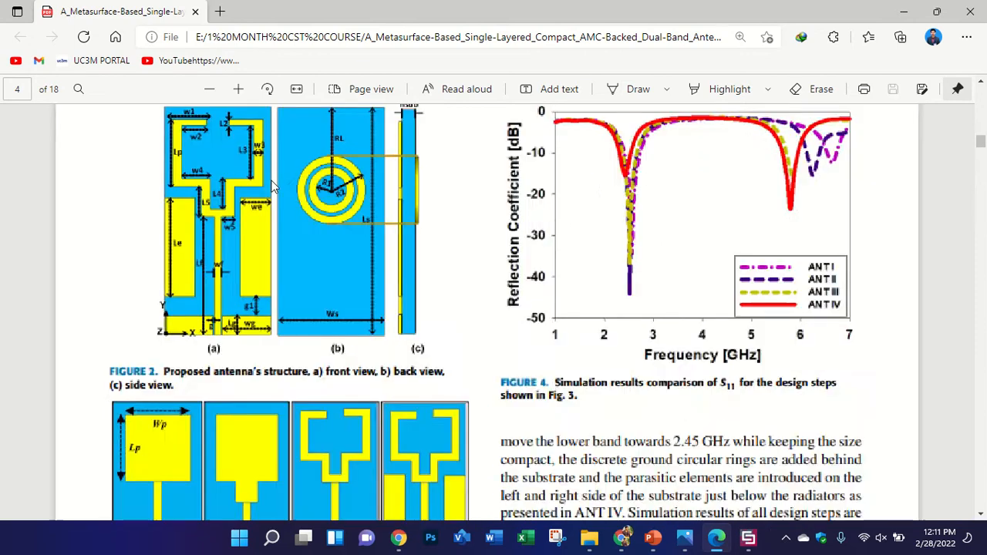
pyautogui.scroll(1, 389, 266)
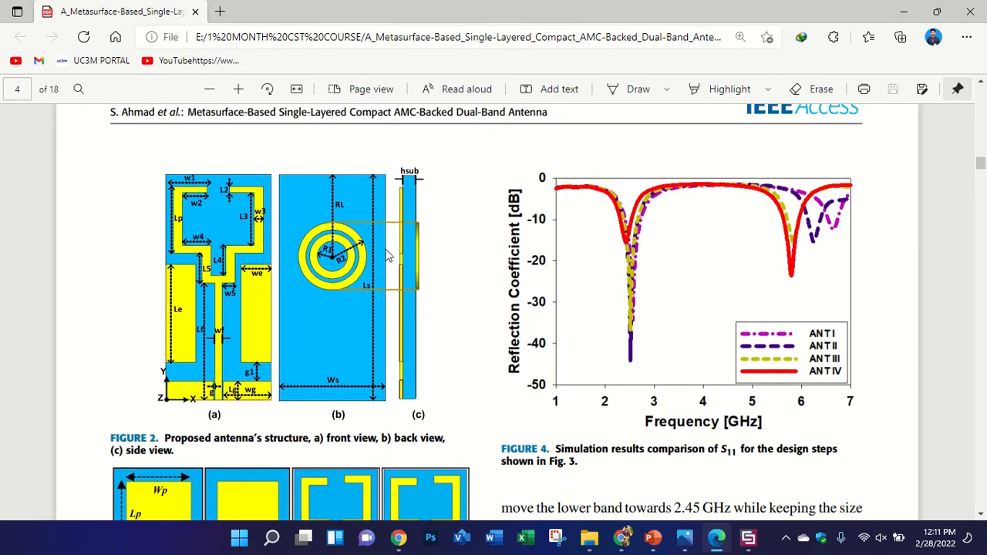
pyautogui.keyDown('ctrl'); pyautogui.scroll(4, 116, 384); pyautogui.keyUp('ctrl')
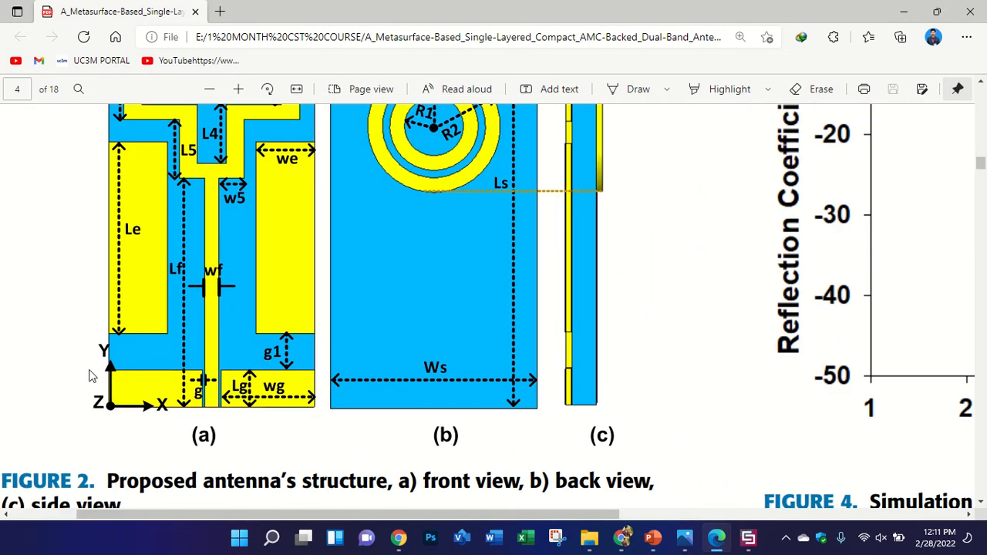
pyautogui.scroll(-1, 80, 389)
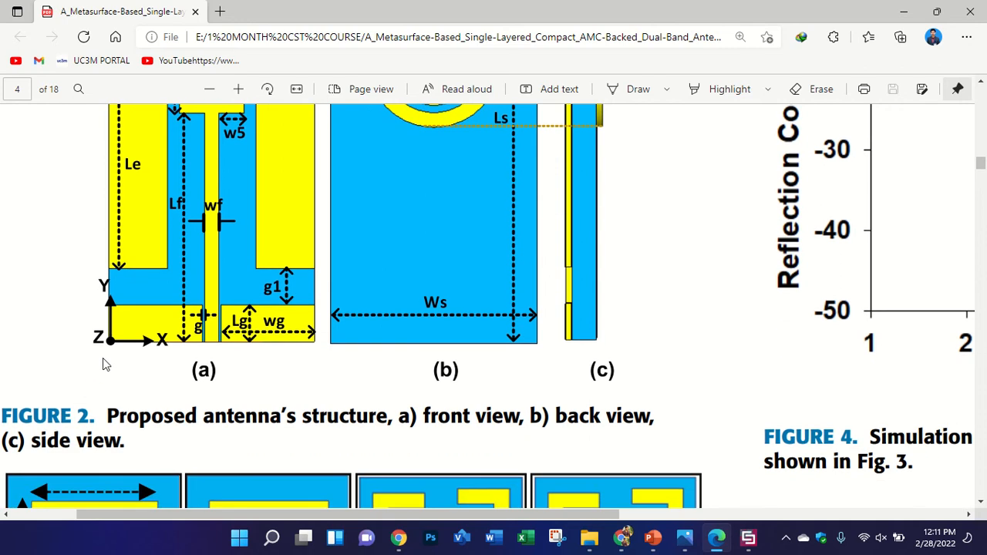
pyautogui.keyDown('ctrl'); pyautogui.scroll(1, 81, 319); pyautogui.keyUp('ctrl')
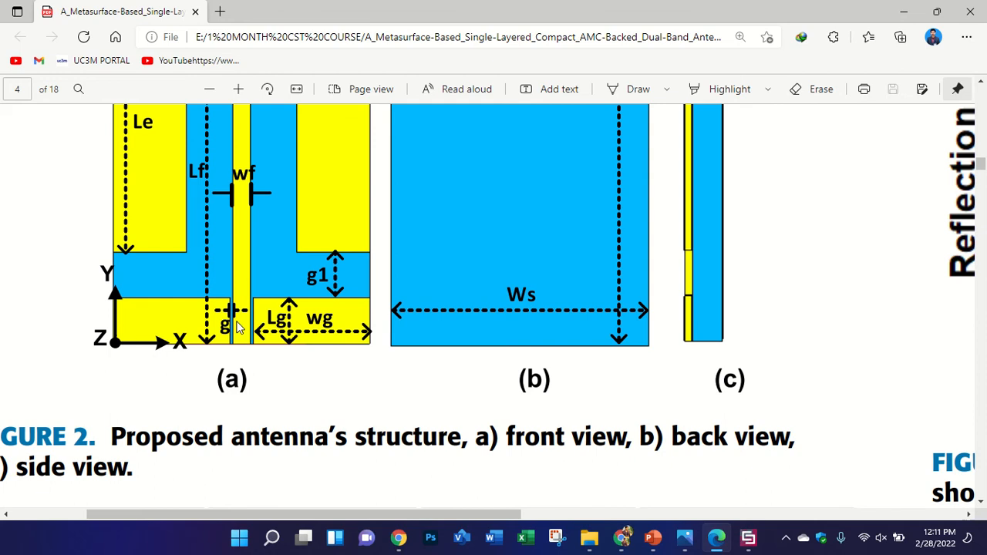
pyautogui.keyDown('ctrl'); pyautogui.scroll(-1, 255, 316); pyautogui.keyUp('ctrl')
pyautogui.keyDown('ctrl'); pyautogui.scroll(2, 268, 328); pyautogui.keyUp('ctrl')
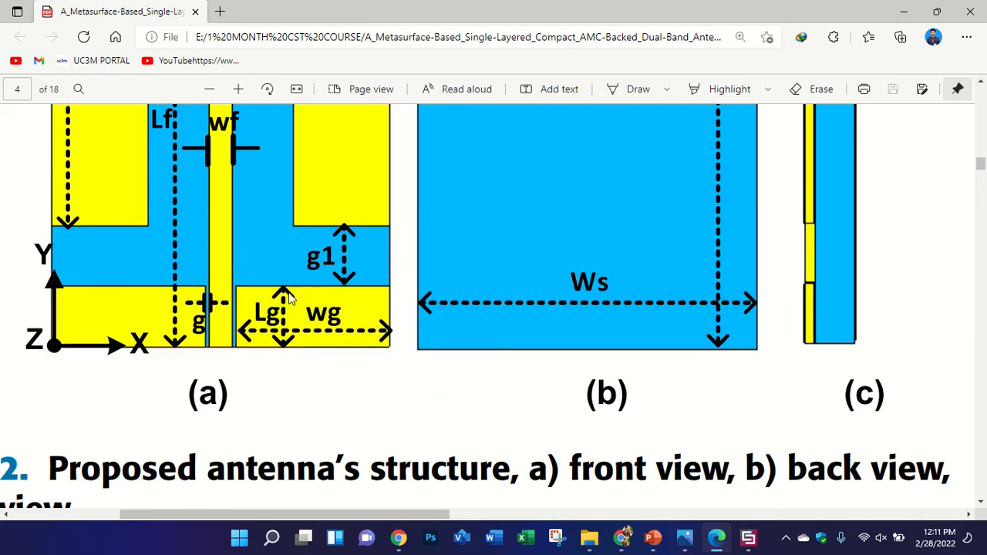
pyautogui.keyDown('ctrl'); pyautogui.scroll(-1, 280, 305); pyautogui.keyUp('ctrl')
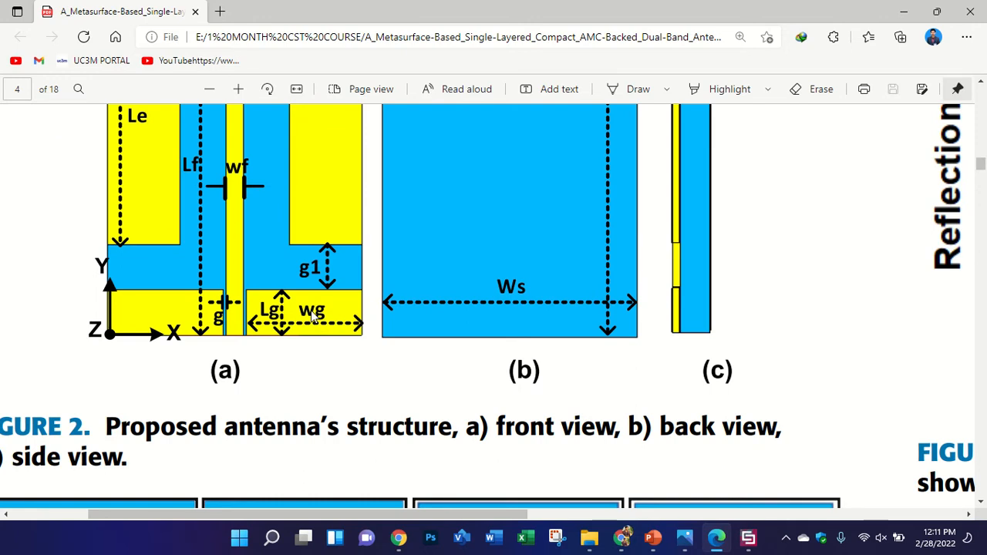
pyautogui.keyDown('ctrl'); pyautogui.scroll(-1, 312, 316); pyautogui.keyUp('ctrl')
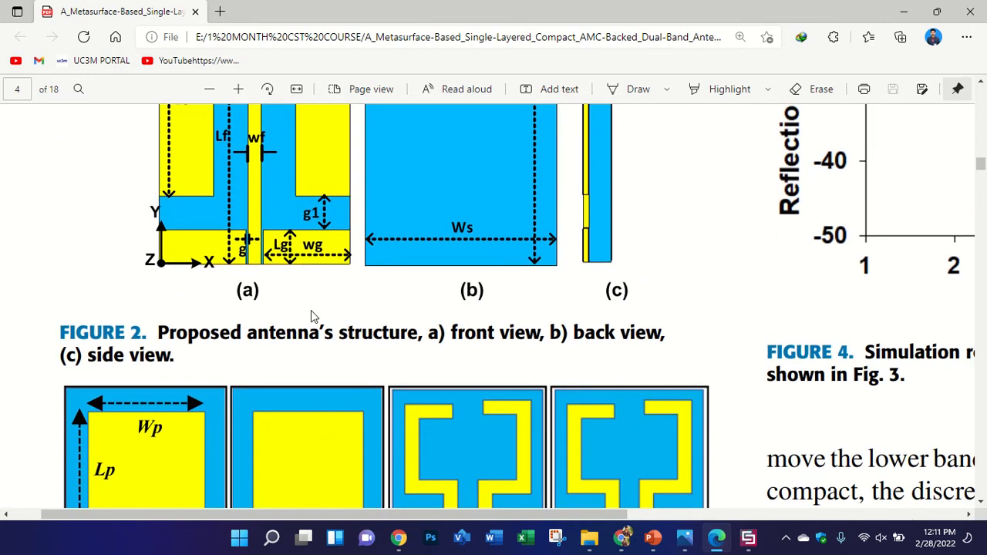
# - Switch back to CST STUDIO SUITE and align the local WCS with the lower-left corner point of the substrate's front face
pyautogui.click(747, 538)
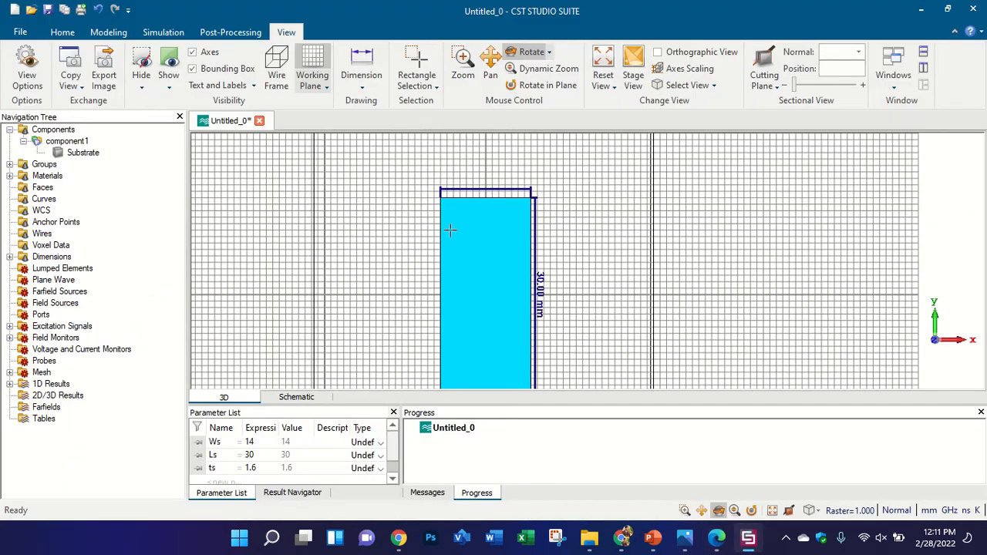
pyautogui.scroll(5, 474, 346)
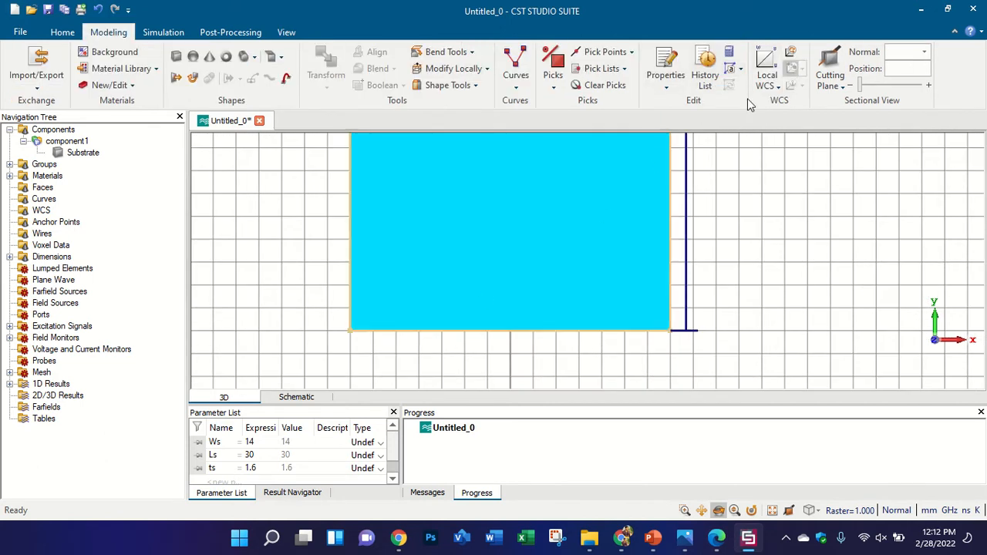
pyautogui.click(766, 75)
pyautogui.doubleClick(350, 332)
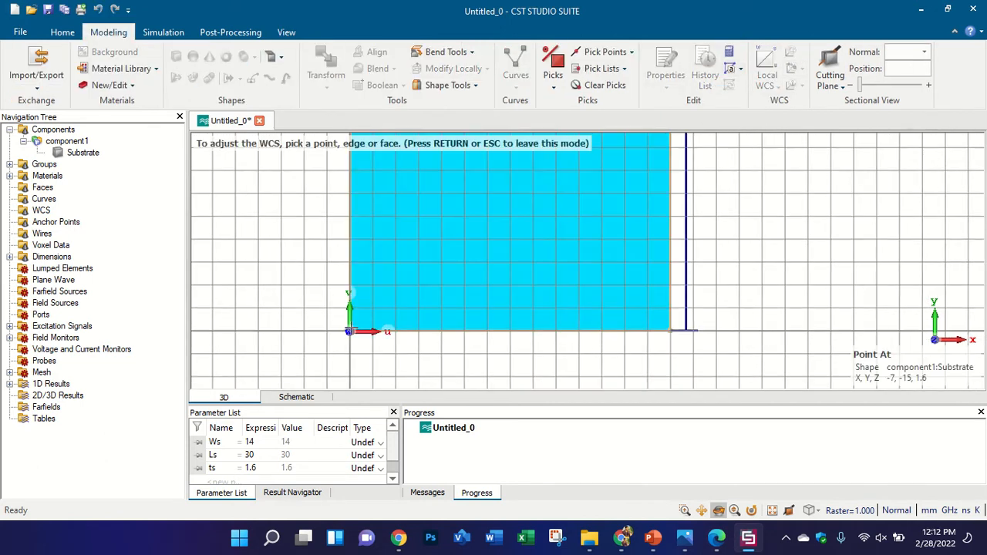
pyautogui.press('Return')
# - Start a brick named CPW L from the WCS origin with Umax Wg, Vmax Lg and Wmax tp
pyautogui.click(176, 56)
pyautogui.press('Escape')
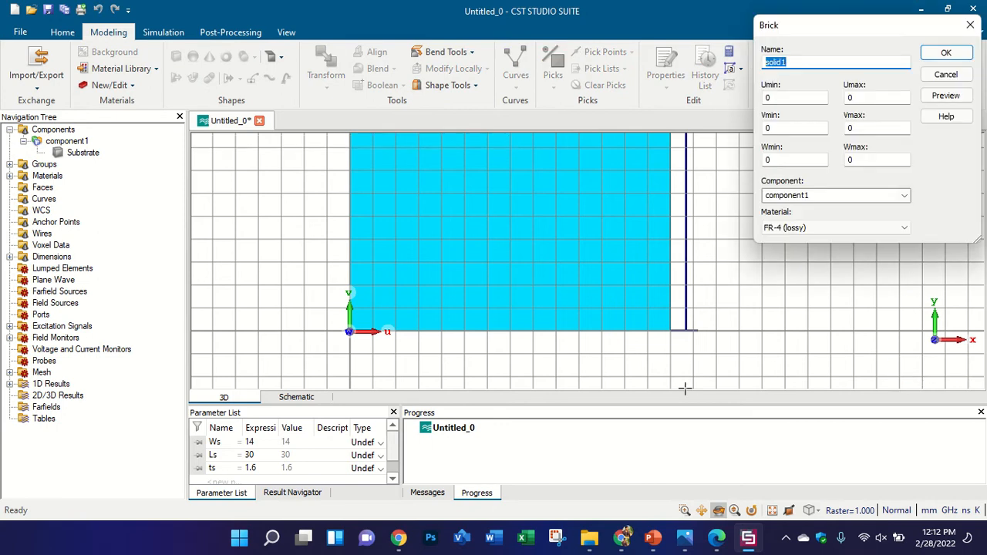
pyautogui.write('CPE')
pyautogui.click(867, 97)
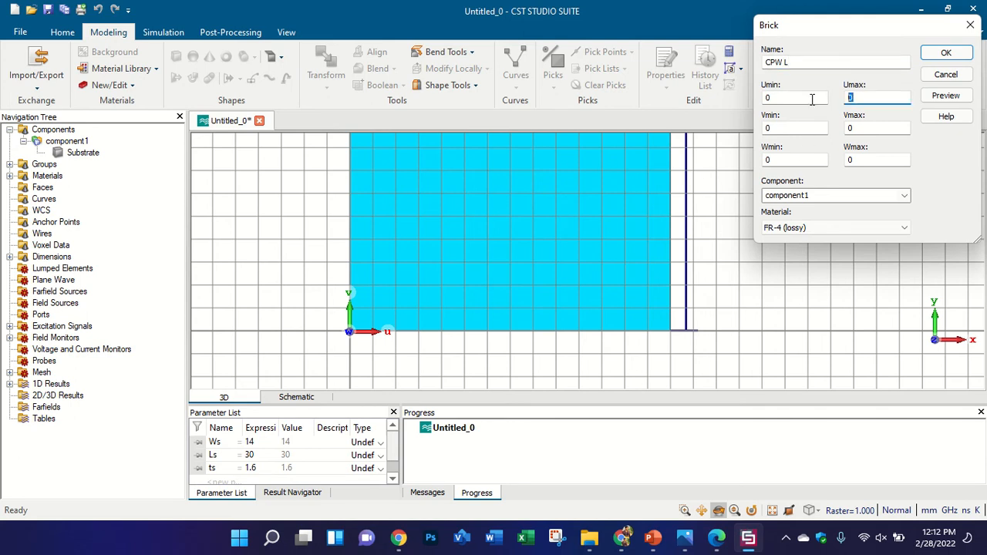
pyautogui.write('Ws')
pyautogui.write('g')
pyautogui.click(854, 128)
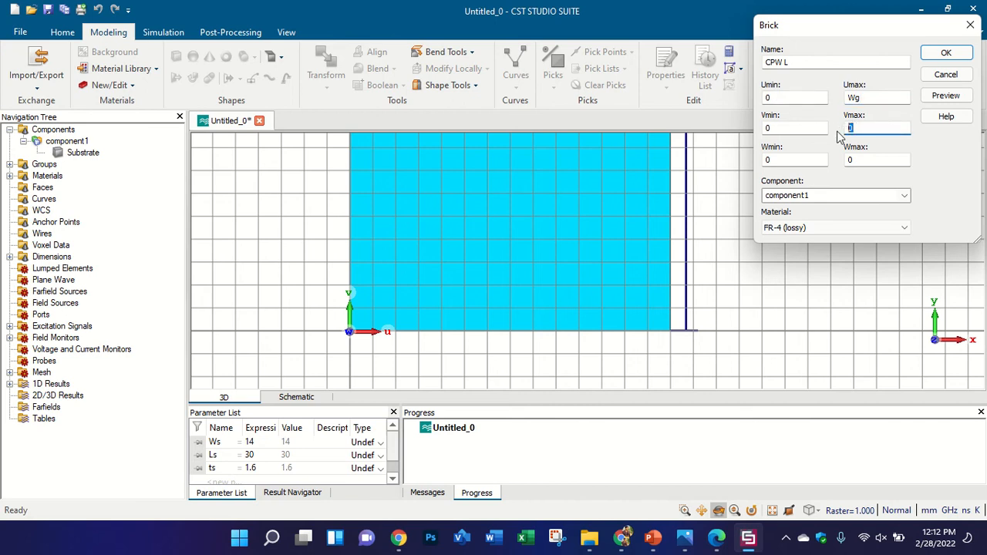
pyautogui.click(870, 159)
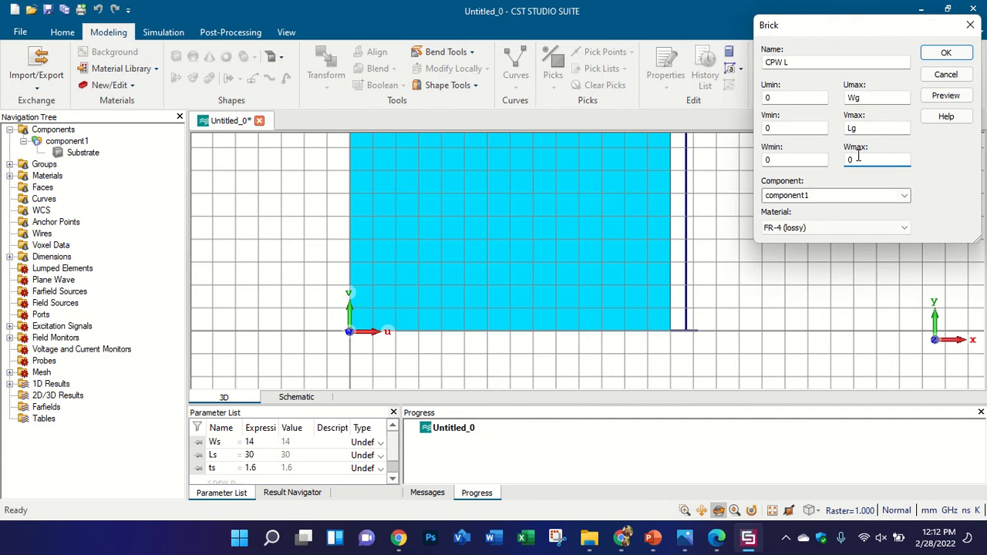
pyautogui.doubleClick(858, 157)
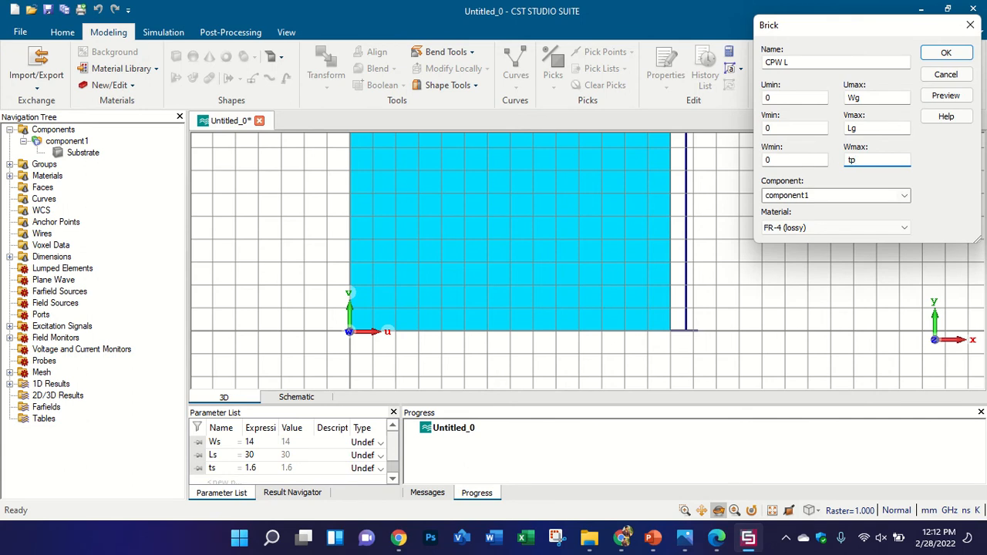
# - Load Copper (annealed) from the material library as the material of the CPW L brick
pyautogui.click(848, 227)
pyautogui.click(833, 243)
pyautogui.click(729, 148)
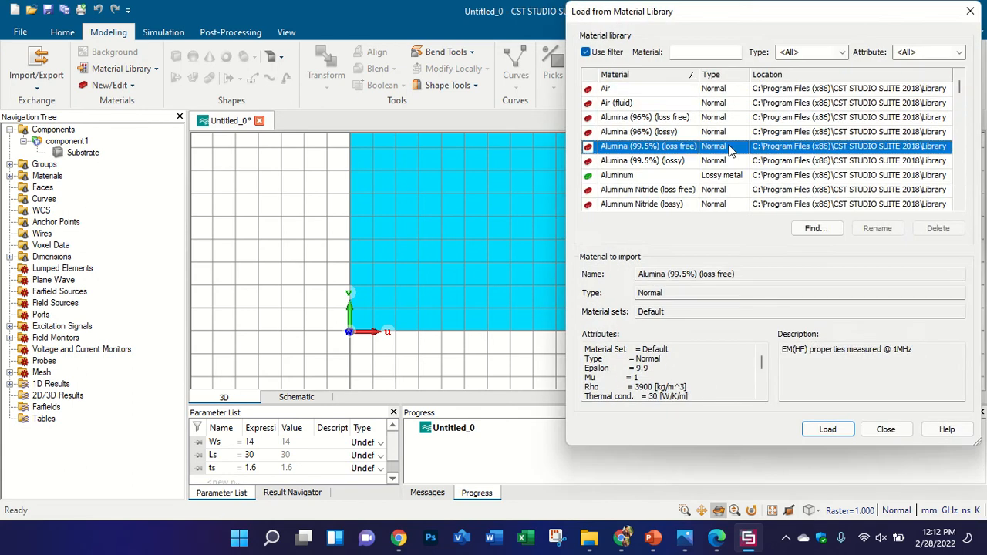
pyautogui.press('c')
pyautogui.press('c')
pyautogui.press('c')
pyautogui.press('c')
pyautogui.press('c')
pyautogui.press('c')
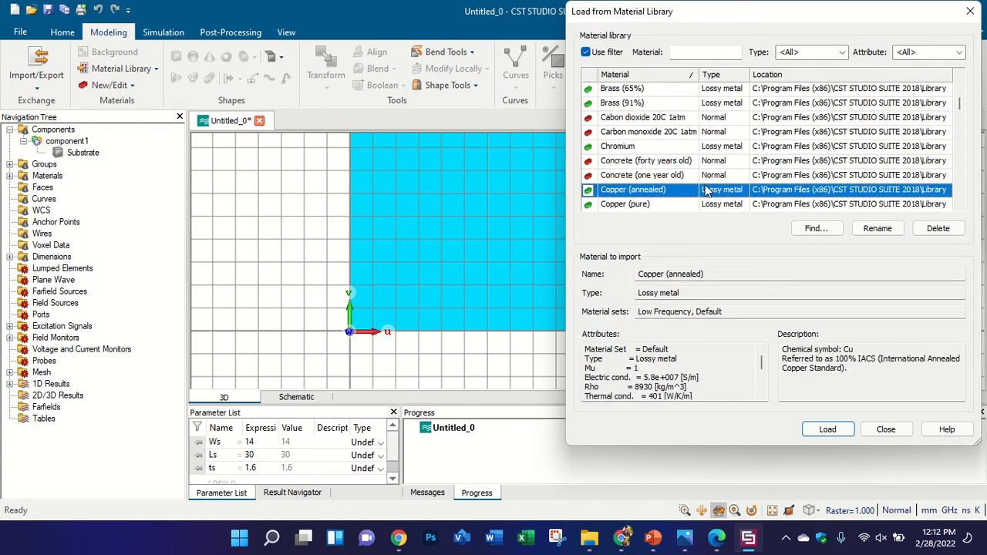
pyautogui.click(827, 427)
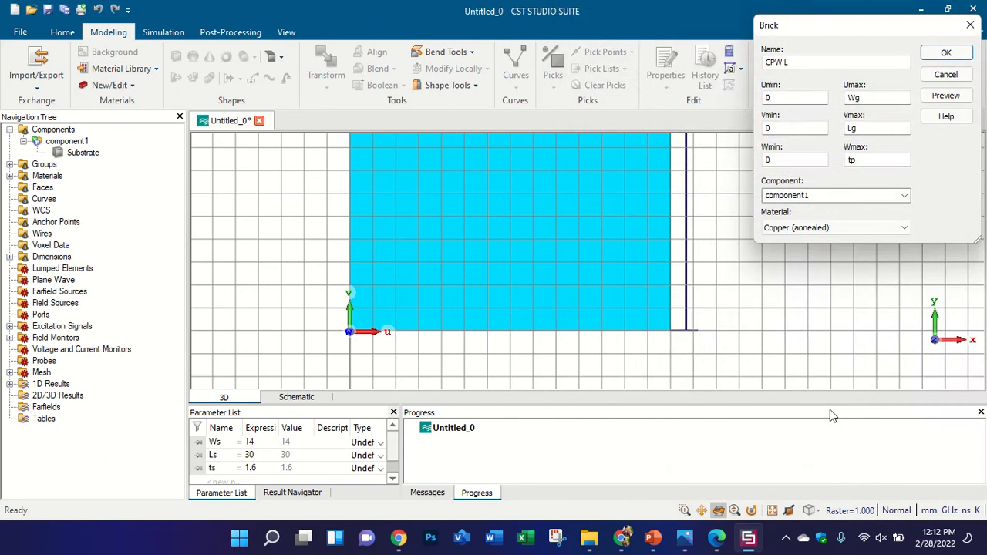
# - Preview the brick, look up Wg in the paper's Table 1, and define the missing parameter Wg as 6.35
pyautogui.click(945, 97)
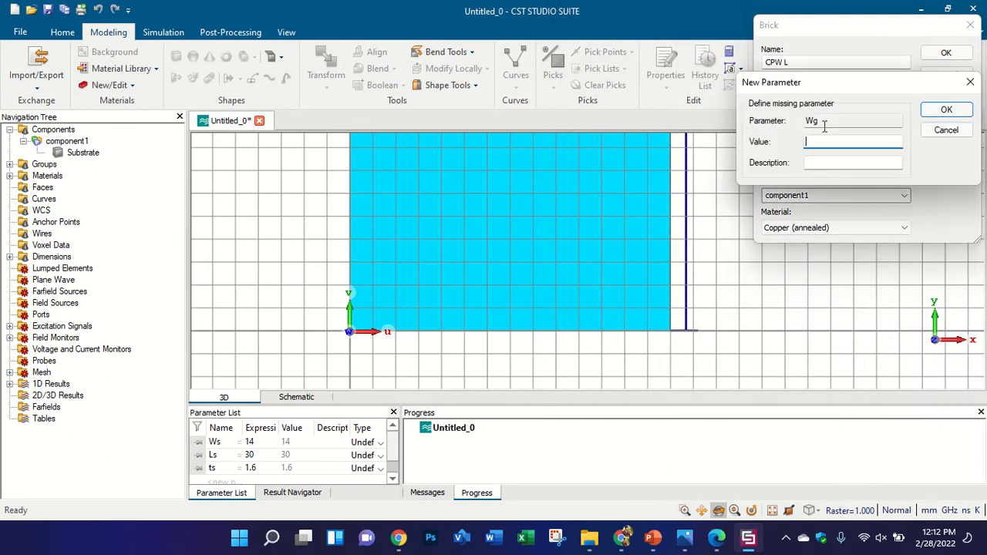
pyautogui.click(717, 537)
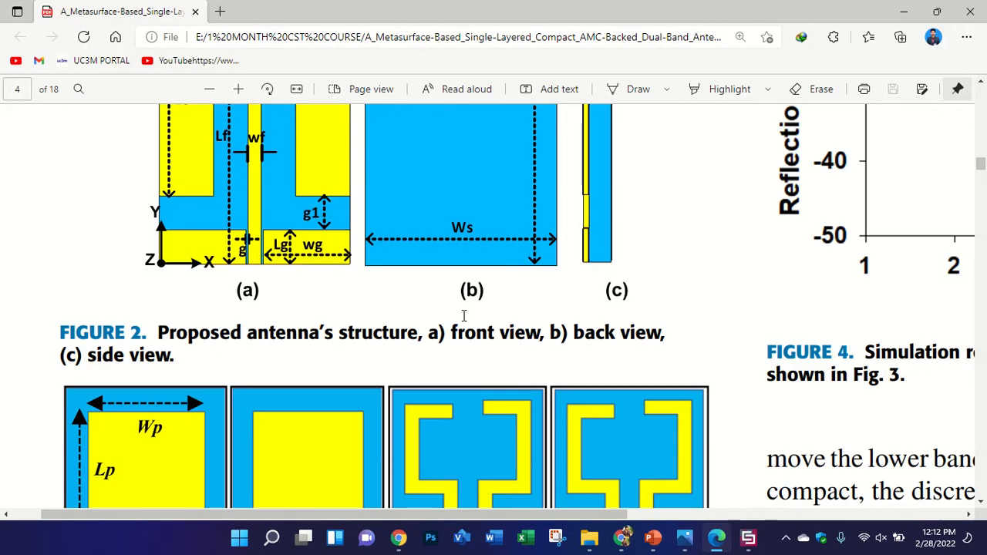
pyautogui.scroll(-3, 324, 246)
pyautogui.keyDown('ctrl'); pyautogui.scroll(-1, 342, 250); pyautogui.keyUp('ctrl')
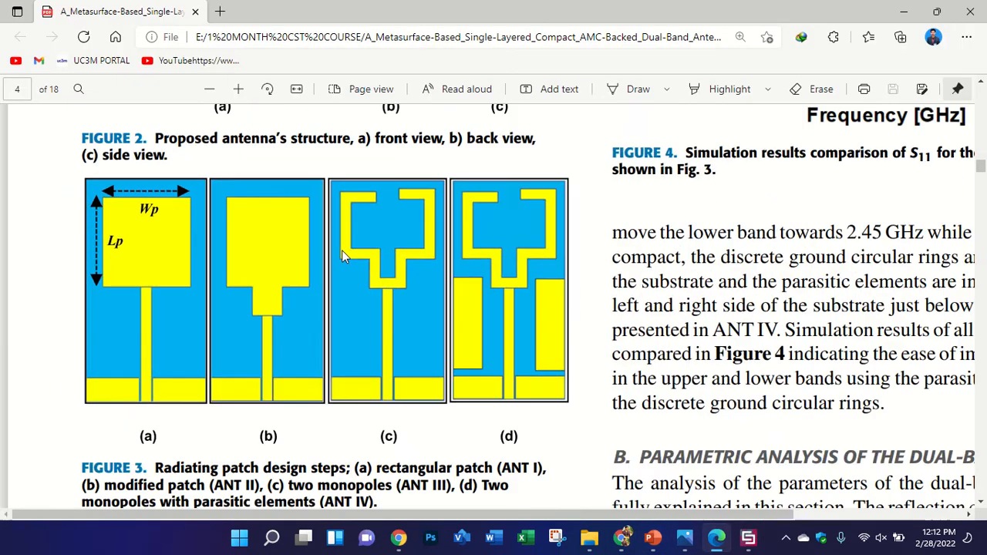
pyautogui.scroll(-4, 347, 259)
pyautogui.keyDown('ctrl'); pyautogui.scroll(-2, 351, 260); pyautogui.keyUp('ctrl')
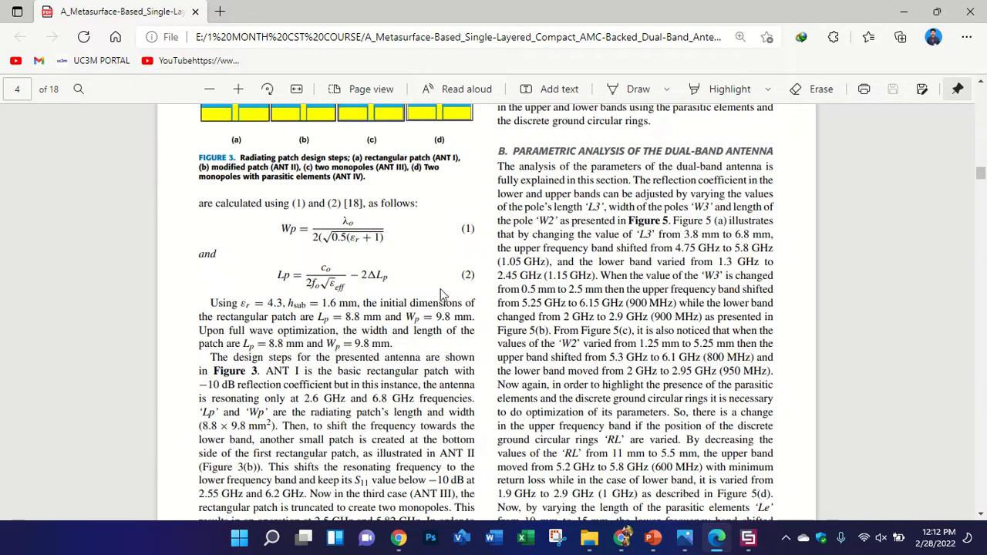
pyautogui.scroll(-3, 445, 296)
pyautogui.scroll(15, 525, 285)
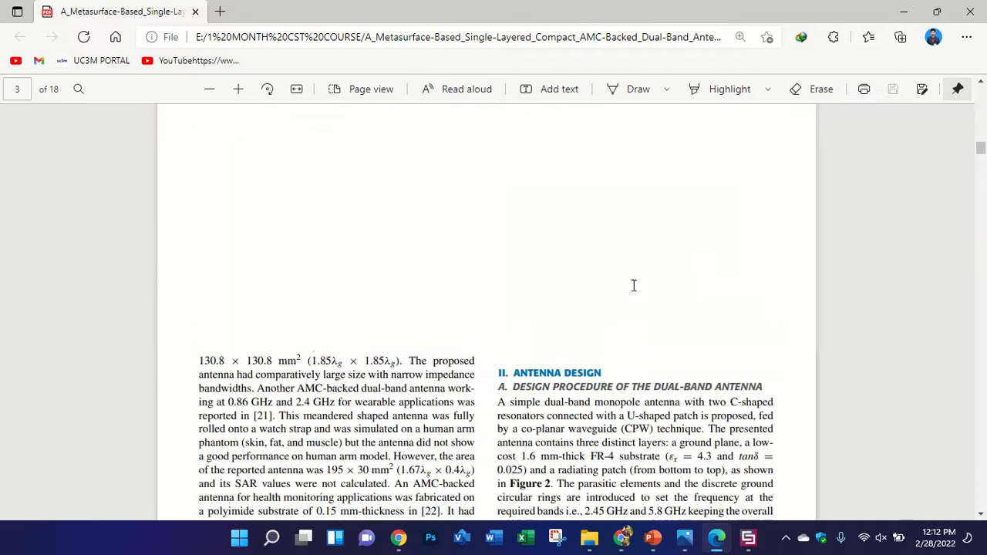
pyautogui.keyDown('ctrl'); pyautogui.scroll(4, 687, 357); pyautogui.keyUp('ctrl')
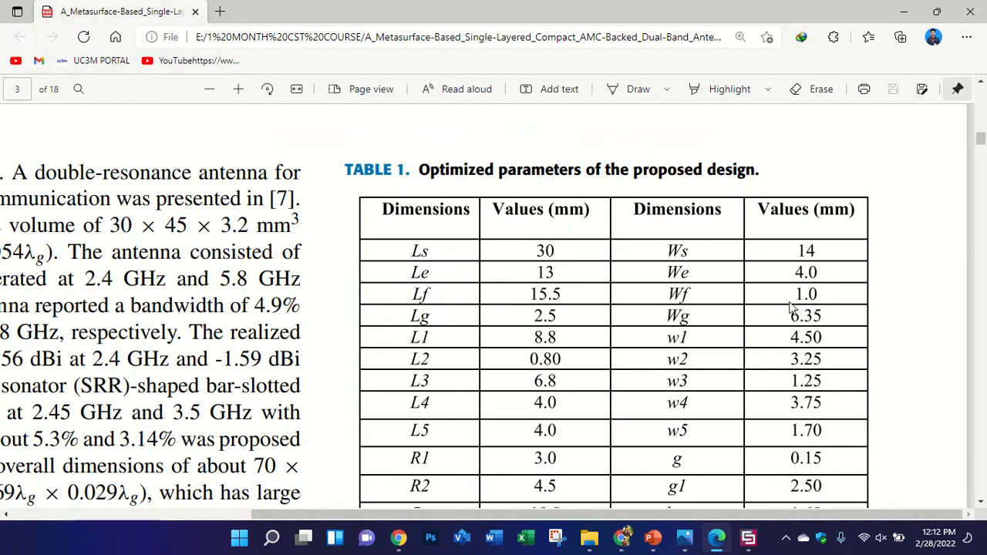
pyautogui.click(748, 537)
pyautogui.write('6')
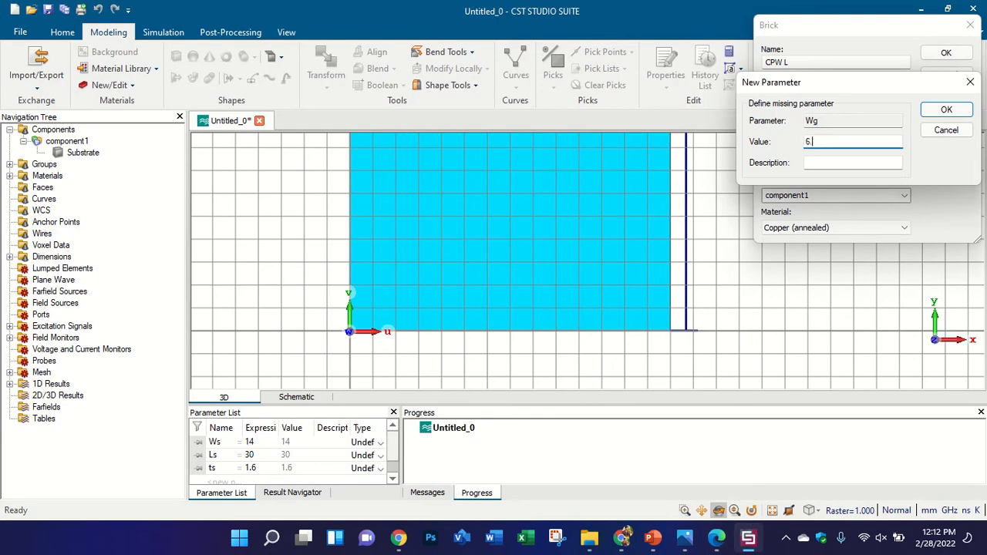
pyautogui.write('.35')
pyautogui.click(950, 110)
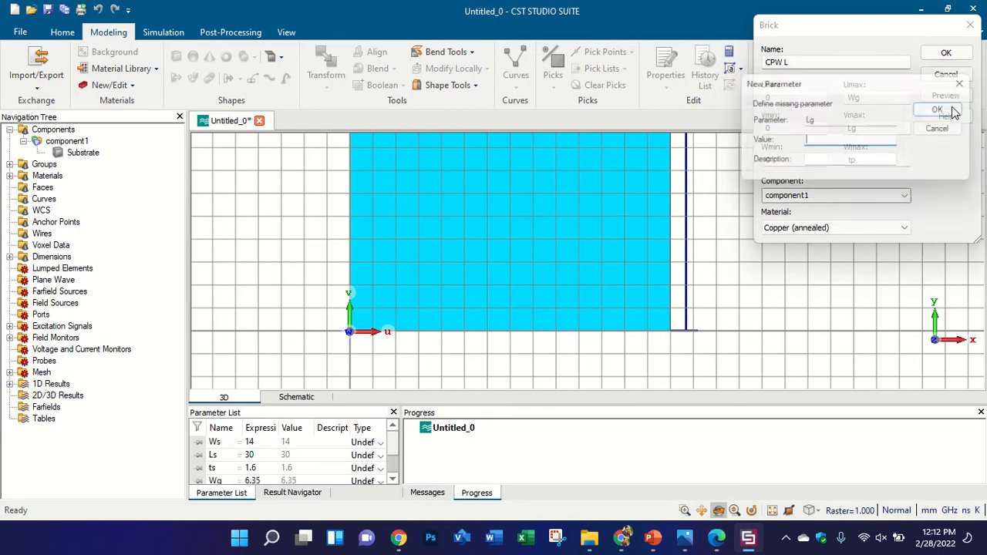
# - Define Lg as 2.5 from the paper's Table 1, supply the remaining missing parameter, and create the CPW L brick
pyautogui.click(716, 537)
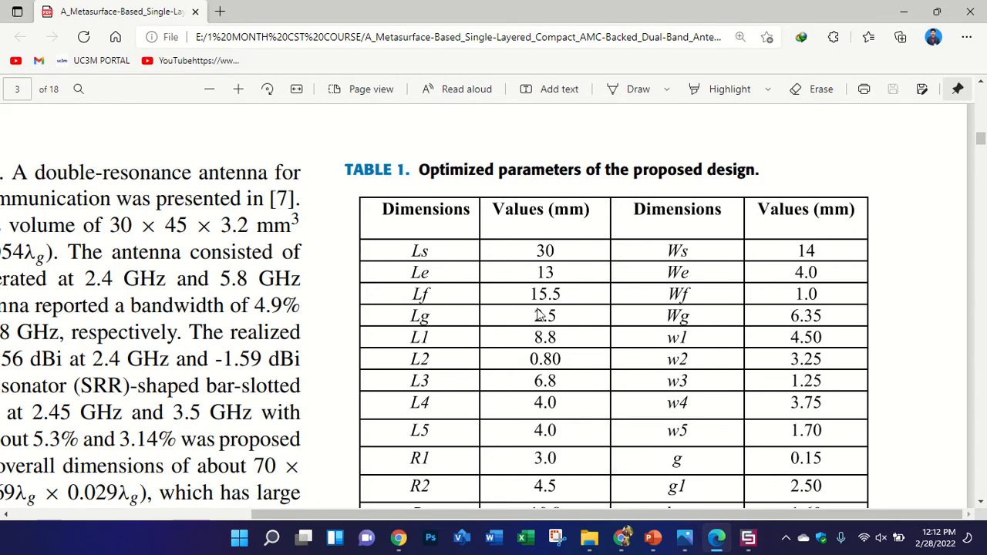
pyautogui.click(748, 537)
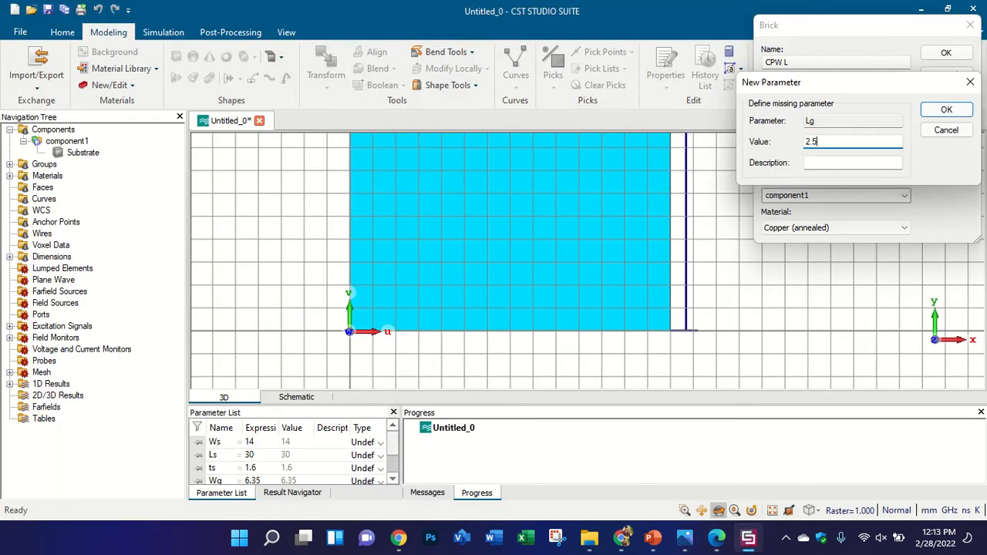
pyautogui.click(946, 109)
pyautogui.click(946, 109)
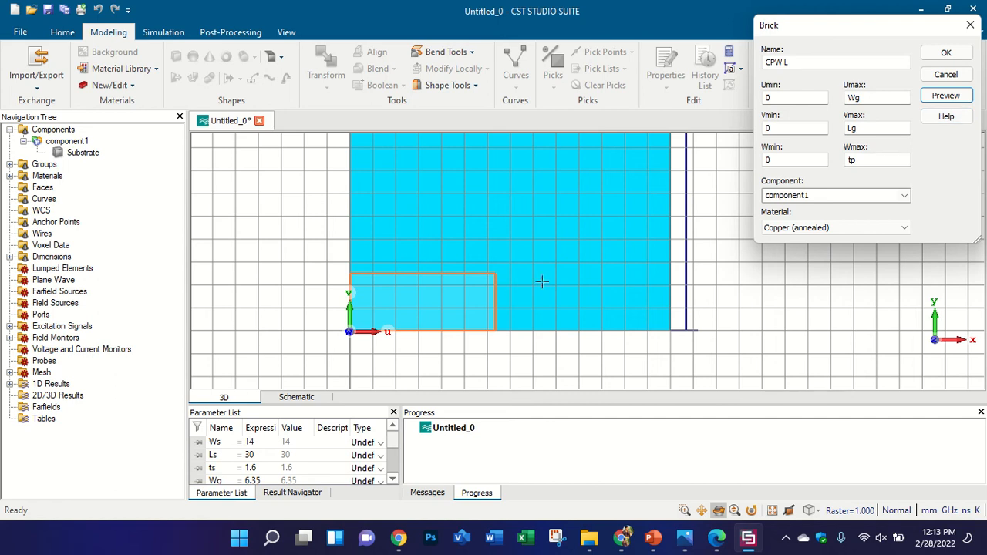
pyautogui.click(946, 53)
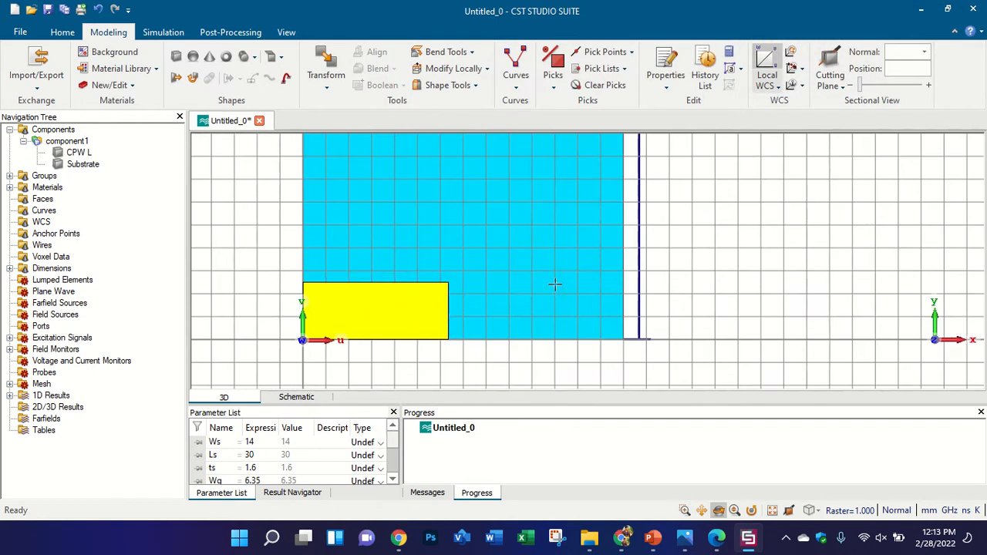
# - Align the local WCS with the substrate's lower-right corner on the face carrying the CPW L patch
pyautogui.click(790, 85)
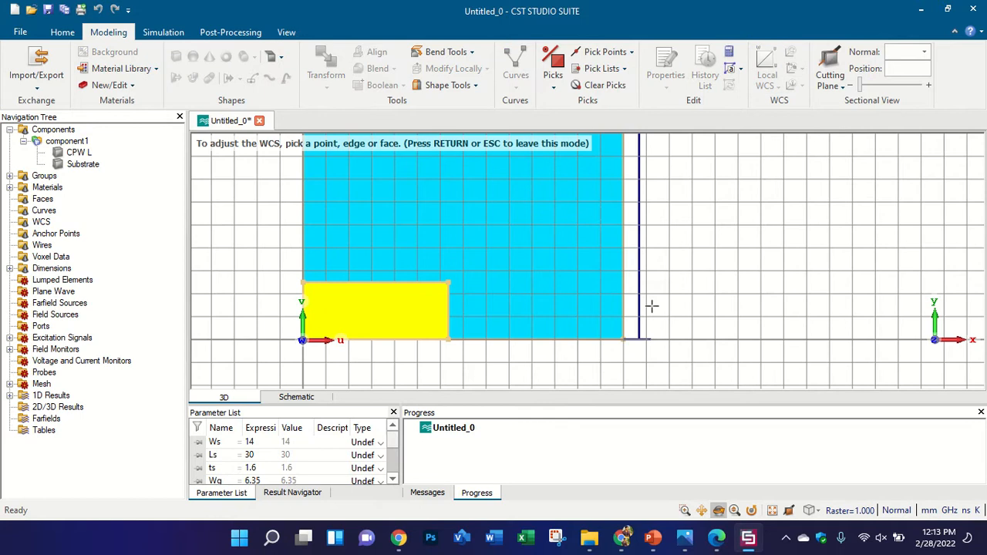
pyautogui.click(623, 339)
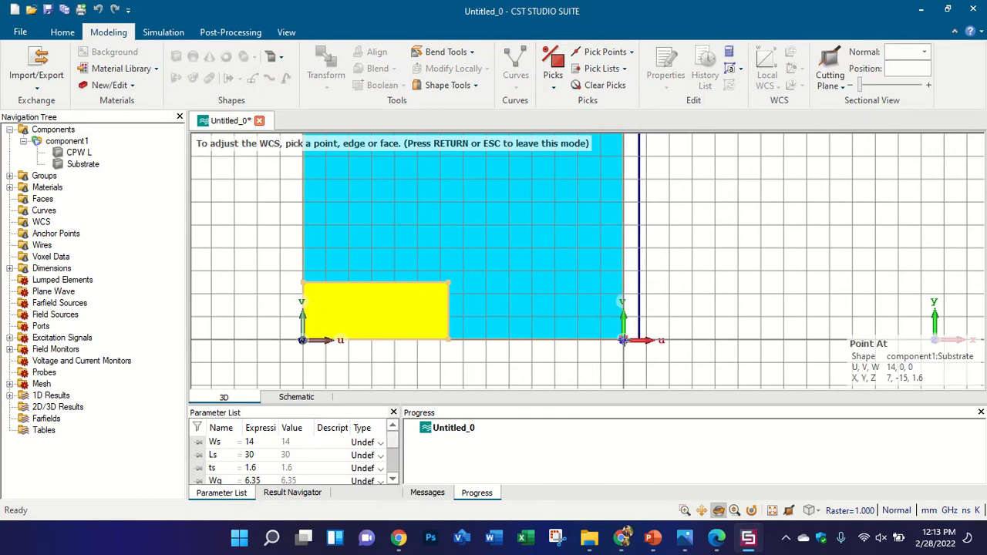
pyautogui.press('Return')
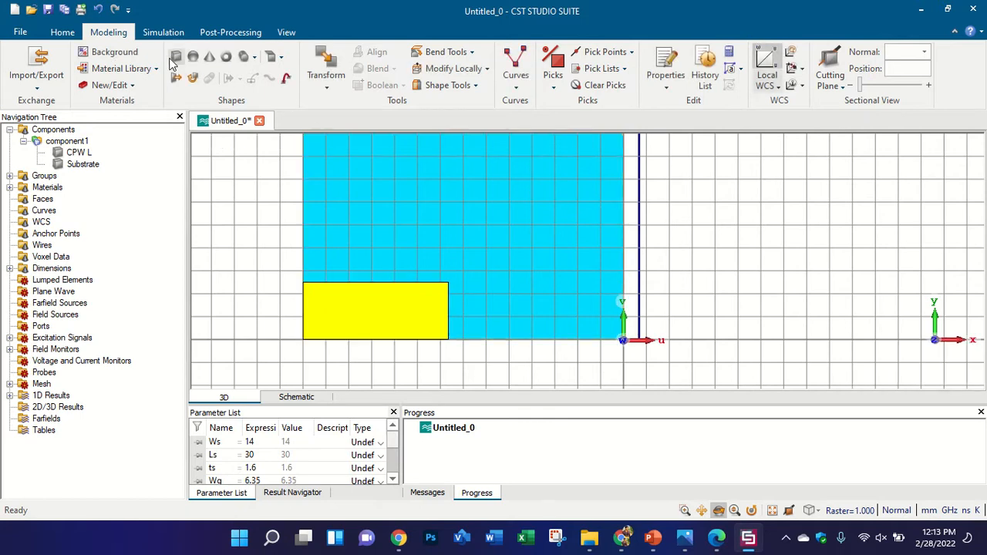
# - Start a brick named CPW R from the WCS origin with Umin -Wg and Vmax Lg
pyautogui.click(175, 56)
pyautogui.press('Escape')
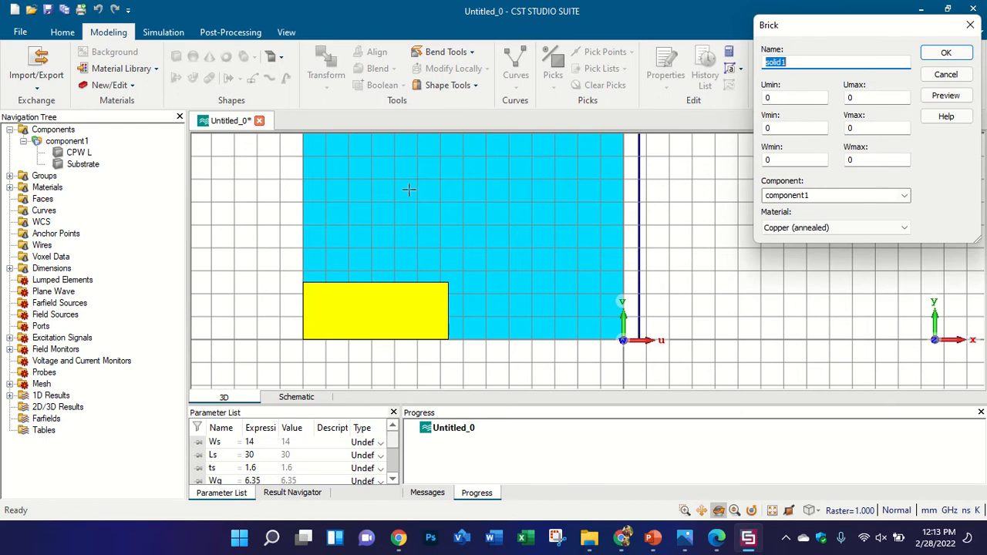
pyautogui.write('CPW R')
pyautogui.click(848, 98)
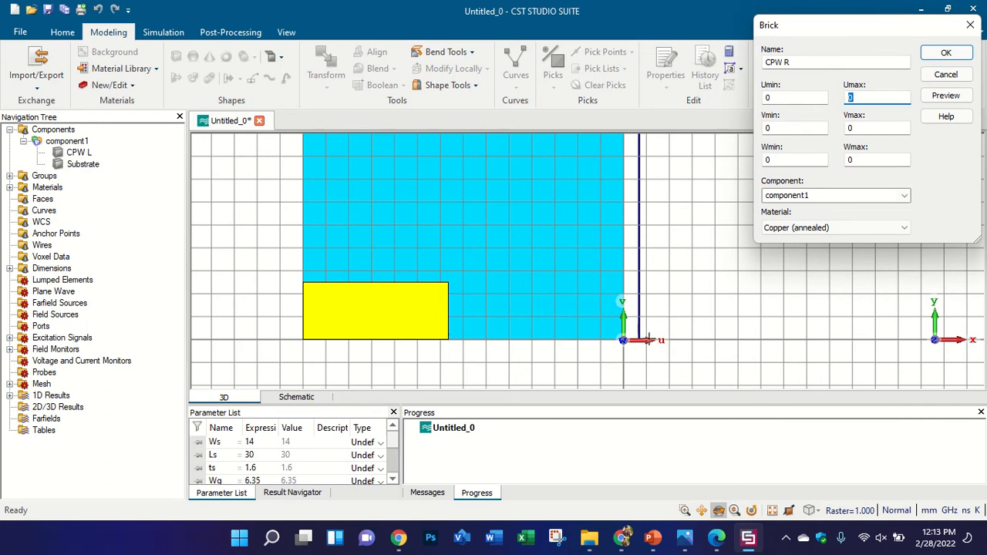
pyautogui.doubleClick(781, 96)
pyautogui.write('-w')
pyautogui.doubleClick(862, 129)
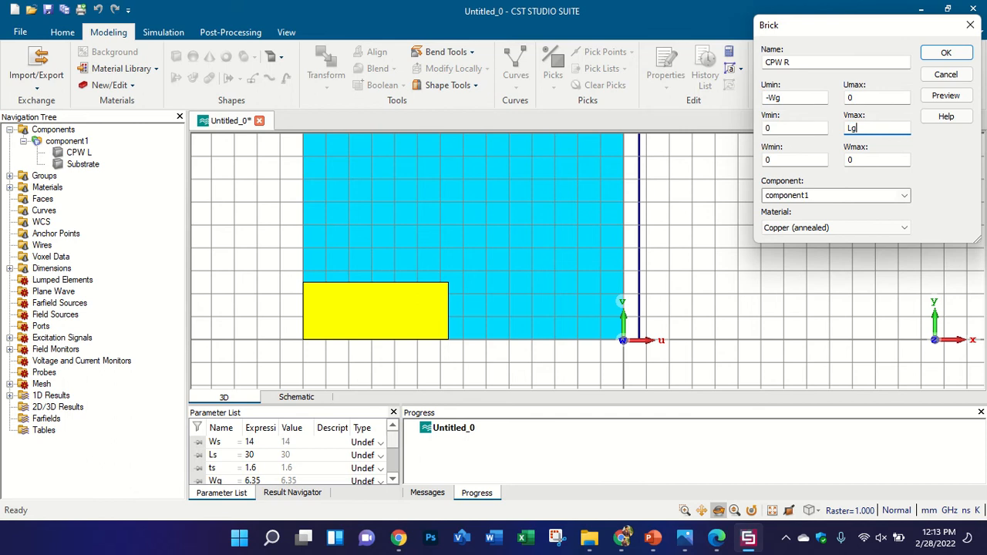
# - Preview the CPW R brick, set its Wmax to tp, and create it in Copper (annealed)
pyautogui.click(946, 95)
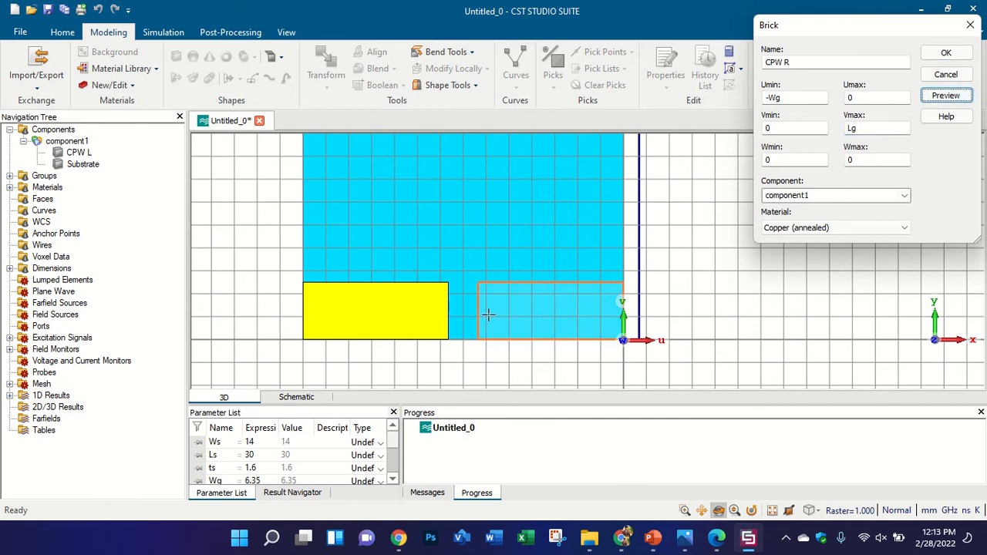
pyautogui.doubleClick(859, 159)
pyautogui.write('ts')
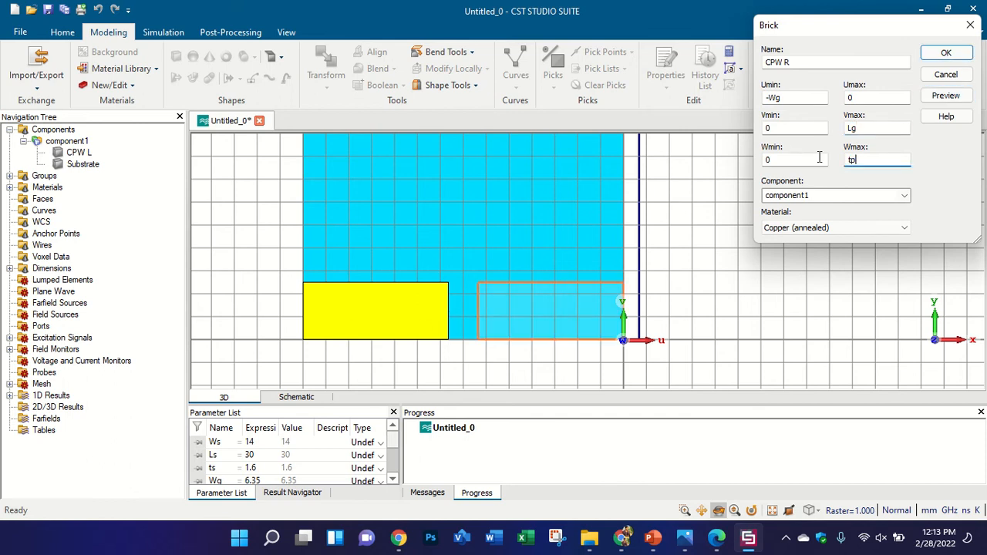
pyautogui.press('Return')
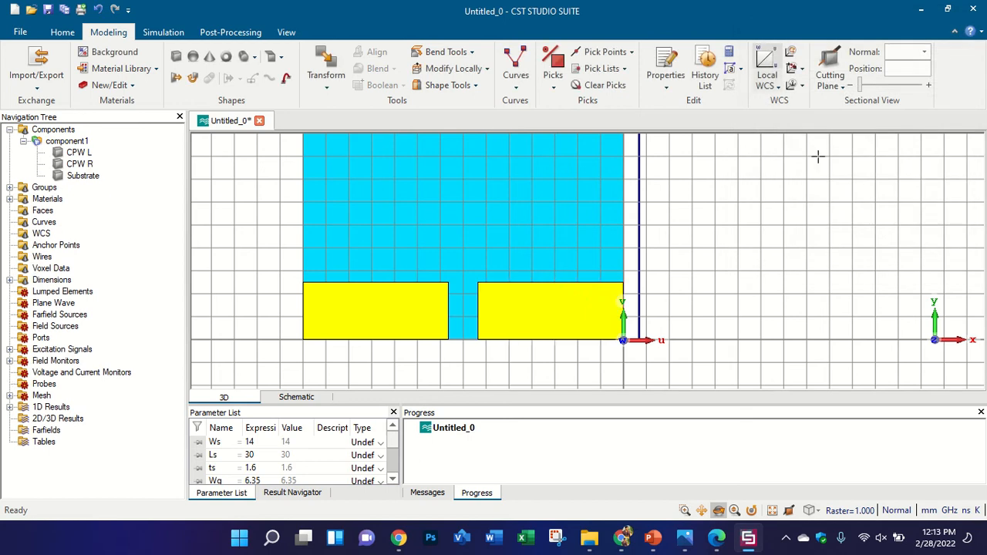
pyautogui.moveTo(584, 253); pyautogui.dragTo(628, 291)
pyautogui.moveTo(773, 86); pyautogui.dragTo(625, 186)
pyautogui.press('5')
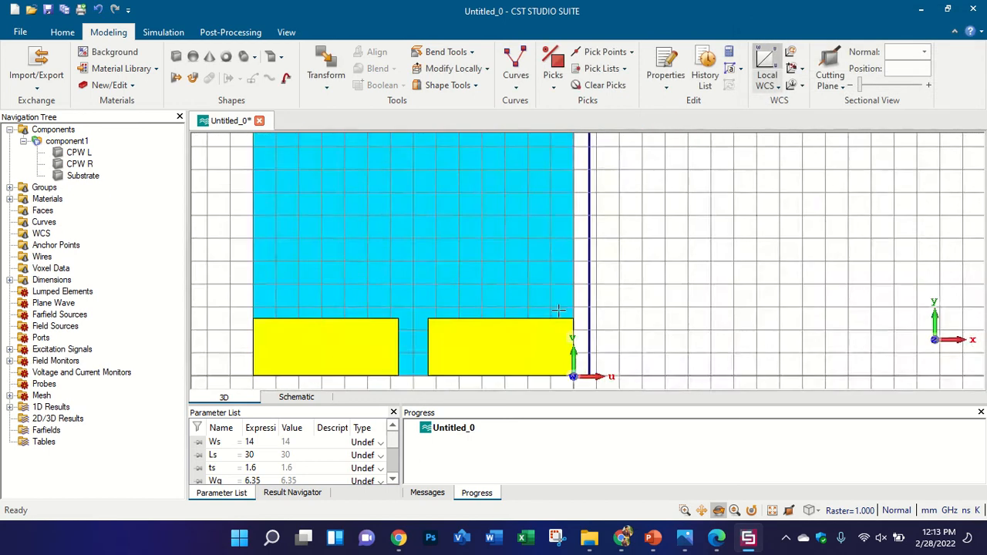
pyautogui.scroll(-3, 558, 303)
pyautogui.scroll(3, 467, 307)
# - Switch to the paper in Edge and examine the feedline and gap dimensions in Figure 2's front view
pyautogui.click(717, 540)
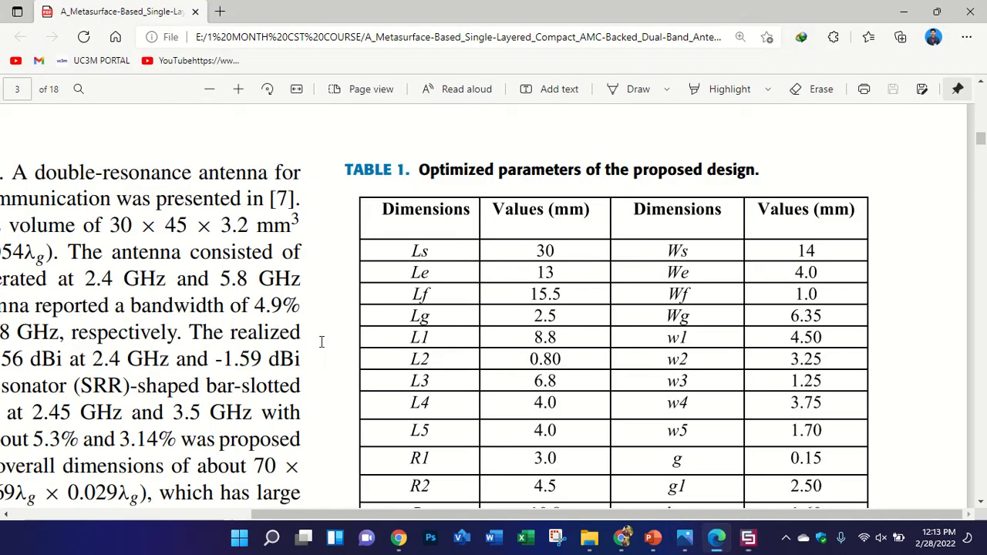
pyautogui.keyDown('ctrl'); pyautogui.scroll(-3, 321, 340); pyautogui.keyUp('ctrl')
pyautogui.keyDown('ctrl'); pyautogui.scroll(2, 393, 306); pyautogui.keyUp('ctrl')
pyautogui.keyDown('ctrl'); pyautogui.scroll(4, 394, 306); pyautogui.keyUp('ctrl')
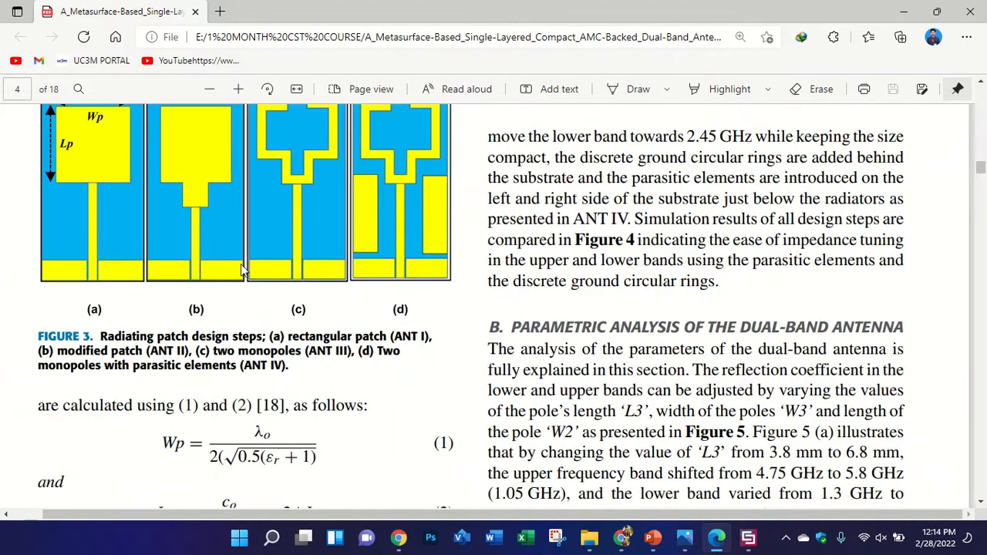
pyautogui.scroll(4, 203, 246)
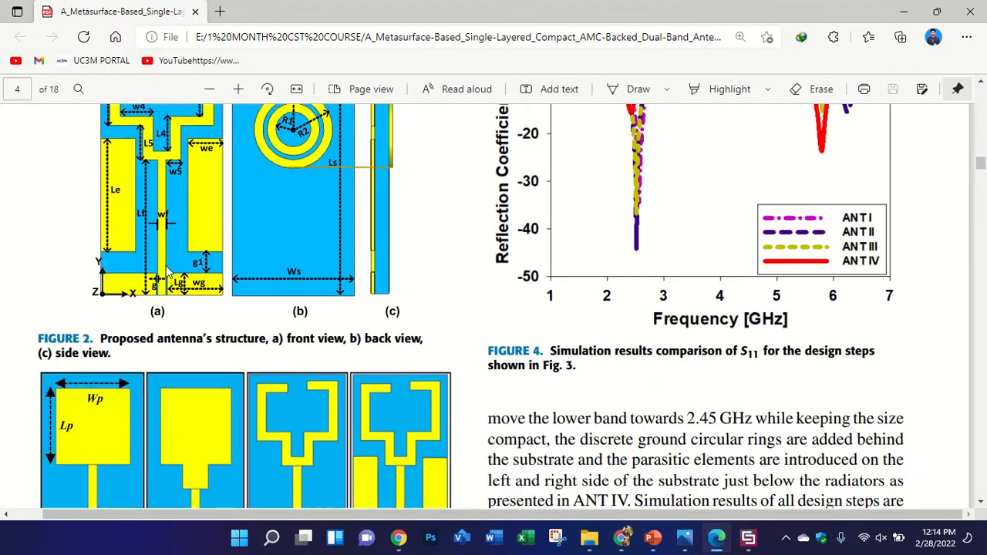
pyautogui.scroll(-1, 167, 271)
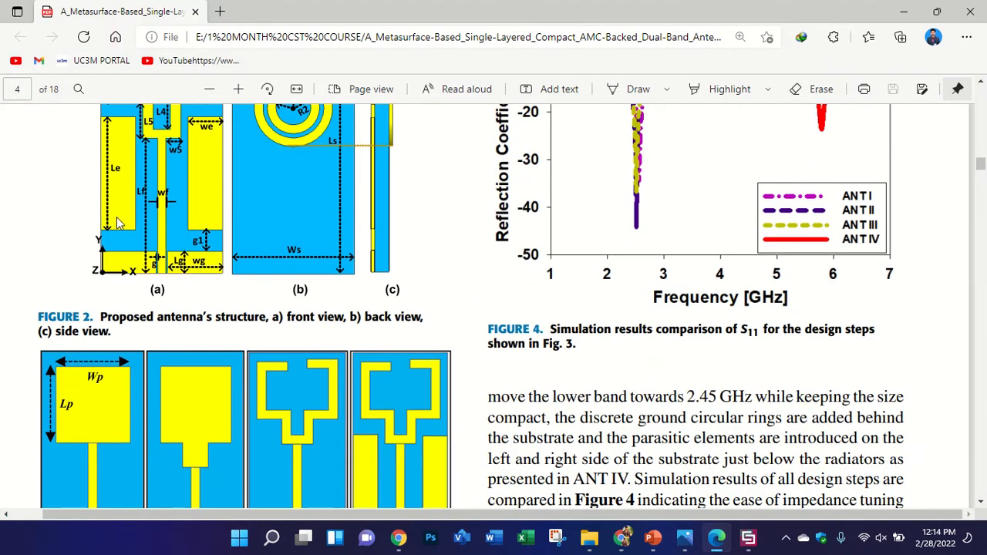
pyautogui.keyDown('ctrl'); pyautogui.scroll(3, 147, 251); pyautogui.keyUp('ctrl')
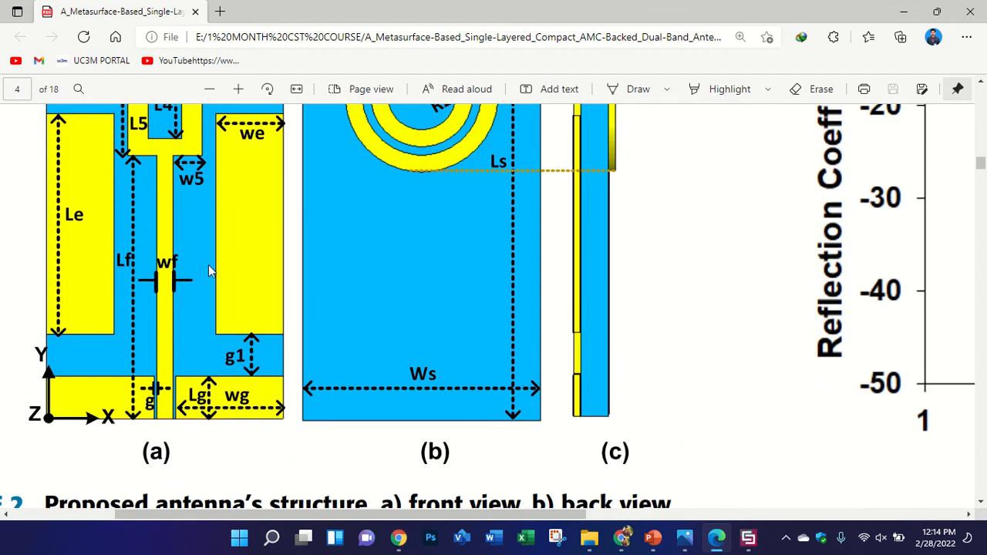
pyautogui.keyDown('ctrl'); pyautogui.scroll(-3, 158, 269); pyautogui.keyUp('ctrl')
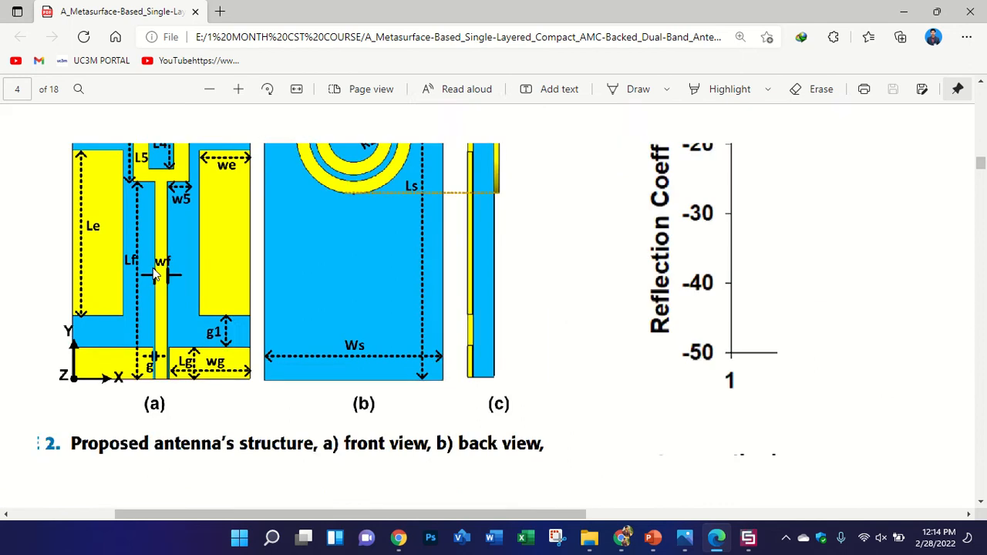
pyautogui.keyDown('ctrl'); pyautogui.scroll(-1, 725, 277); pyautogui.keyUp('ctrl')
pyautogui.keyDown('ctrl'); pyautogui.scroll(-2, 608, 277); pyautogui.keyUp('ctrl')
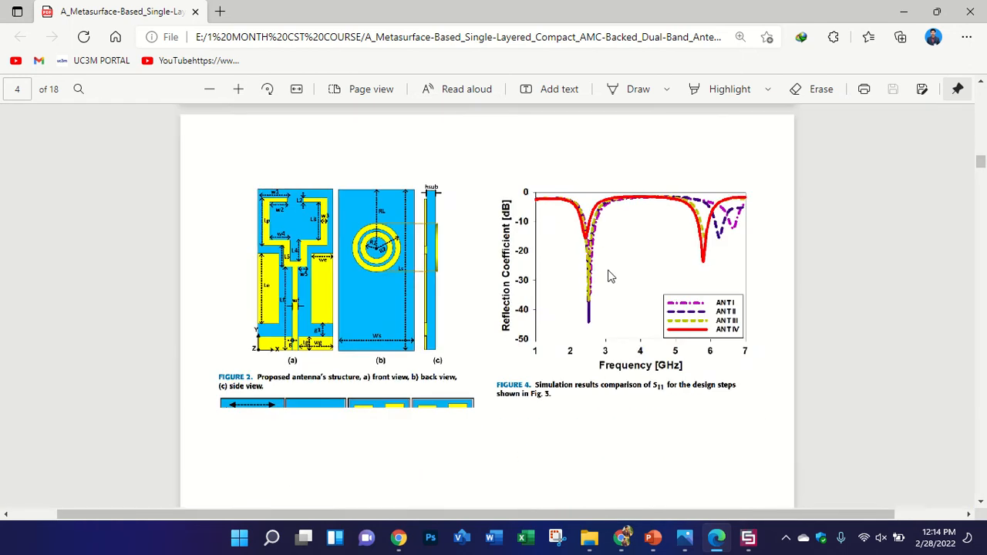
# - Look up the gap g and feedline width Wf in the paper's Table 1
pyautogui.scroll(4, 847, 199)
pyautogui.scroll(8, 810, 148)
pyautogui.keyDown('ctrl'); pyautogui.scroll(3, 884, 416); pyautogui.keyUp('ctrl')
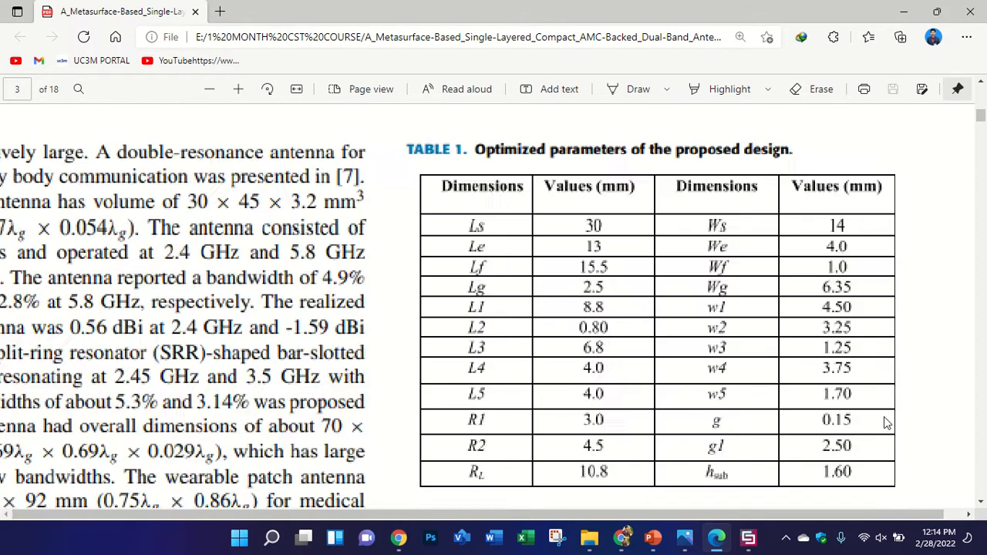
pyautogui.keyDown('ctrl'); pyautogui.scroll(1, 833, 405); pyautogui.keyUp('ctrl')
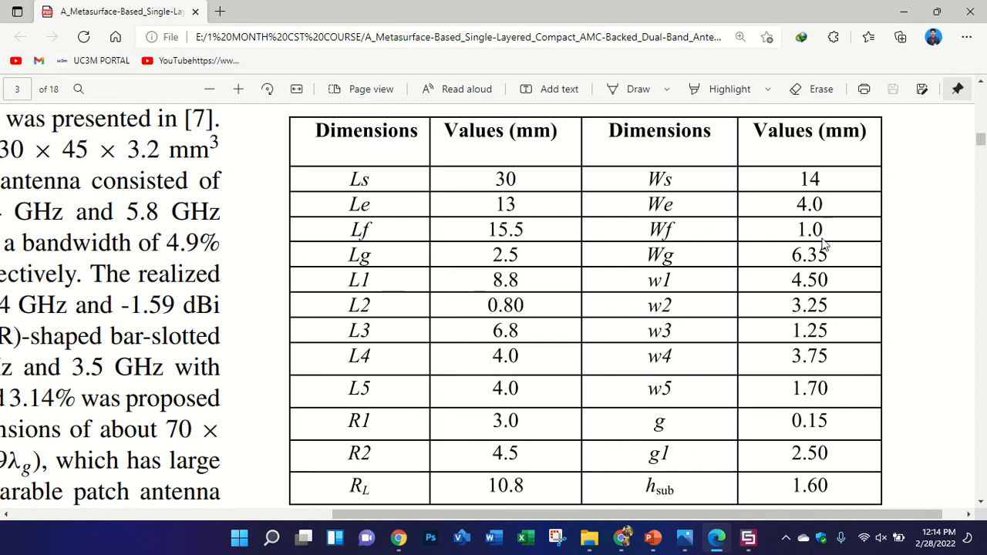
# - Return to CST STUDIO SUITE and align the local WCS with the midpoint of the substrate's bottom edge between the ground patches
pyautogui.click(748, 538)
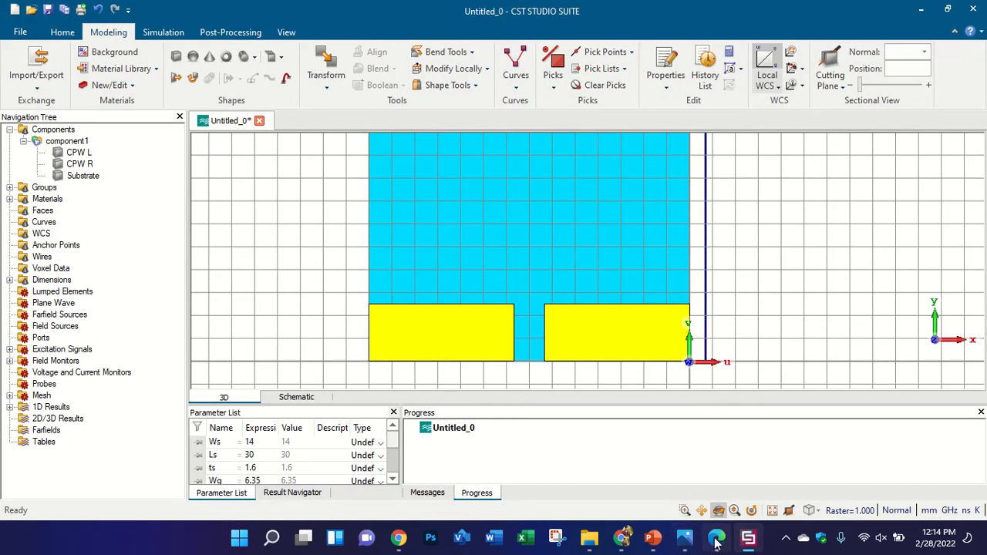
pyautogui.click(767, 62)
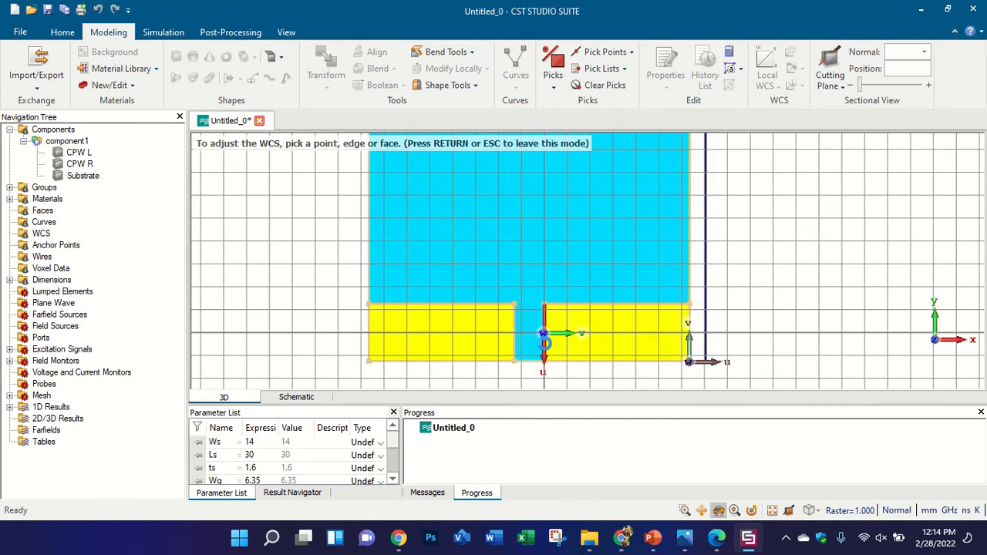
pyautogui.doubleClick(528, 362)
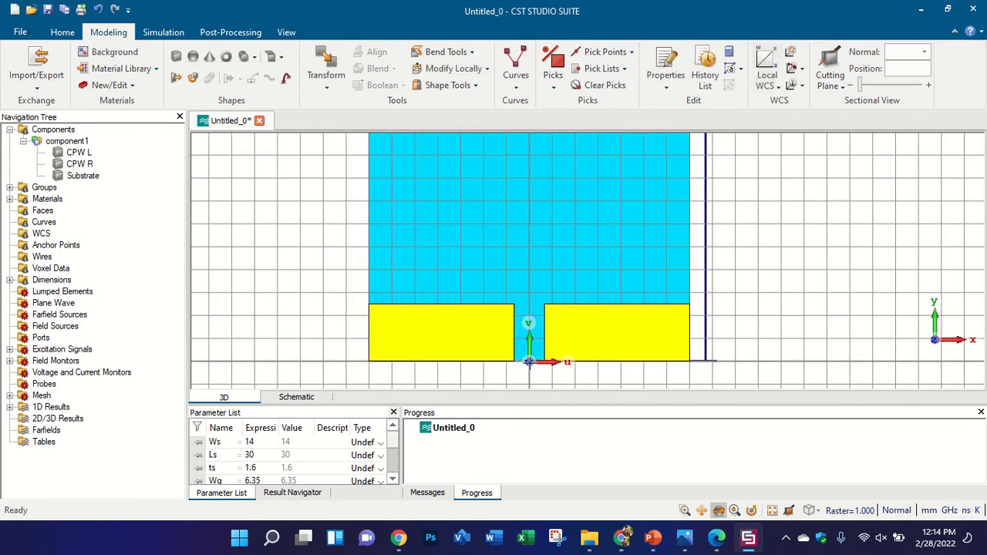
# - Start a Copper (annealed) brick named Feedline with Umin -Wf/2, Umax Wf/2, Vmax Lf and Wmax tp
pyautogui.click(176, 56)
pyautogui.press('Escape')
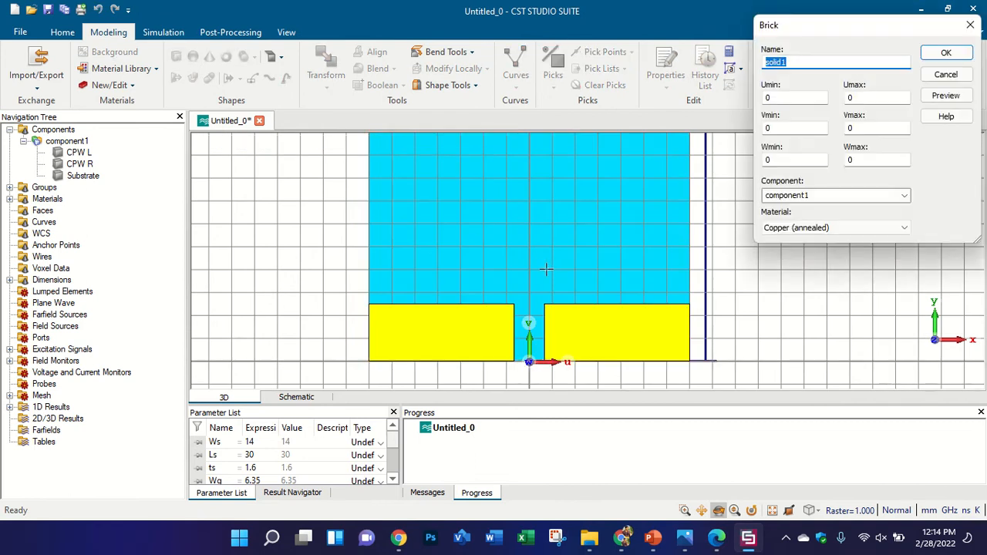
pyautogui.write('Feedline')
pyautogui.doubleClick(773, 98)
pyautogui.write('-Wf/2')
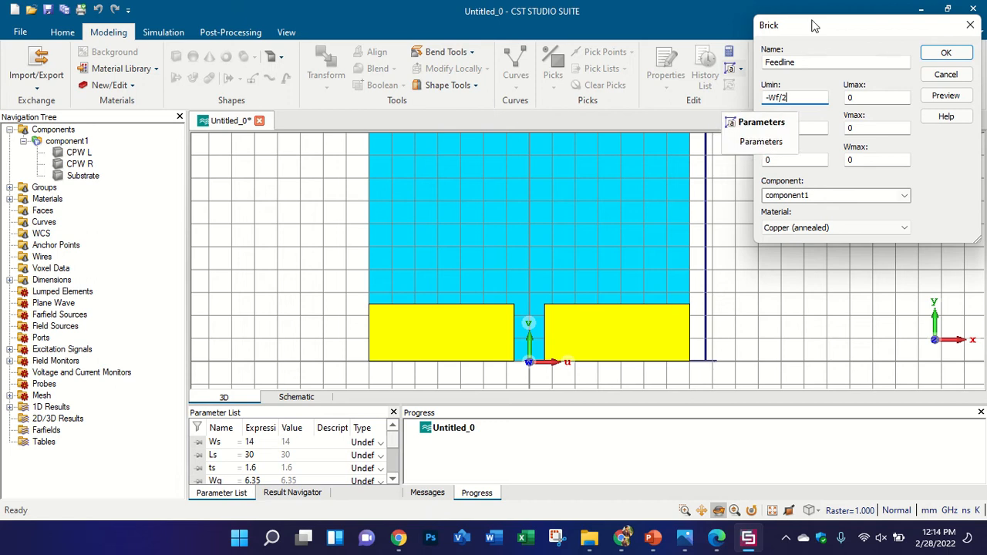
pyautogui.press('Tab')
pyautogui.write('Wf/2')
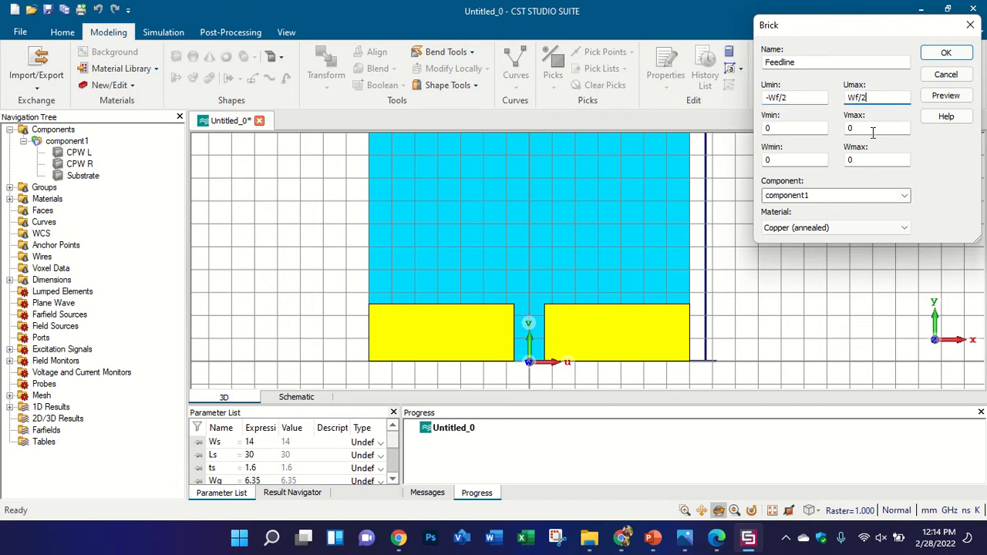
pyautogui.doubleClick(873, 129)
pyautogui.write('Ls')
pyautogui.doubleClick(871, 160)
pyautogui.write('ts')
# - Preview the Feedline brick, define Wf as 1 and Lf as 15.5 from the paper's Table 1, and create the brick
pyautogui.click(930, 97)
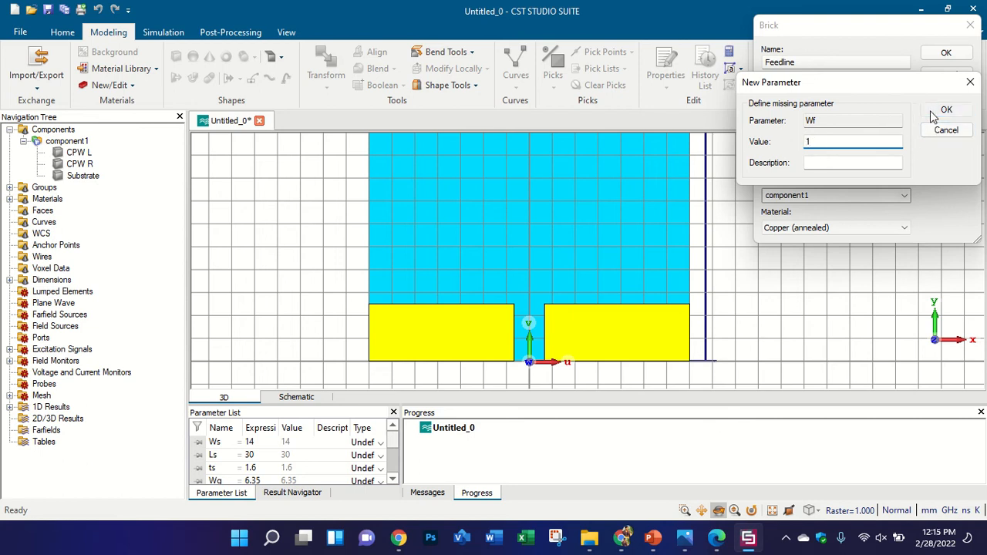
pyautogui.click(931, 112)
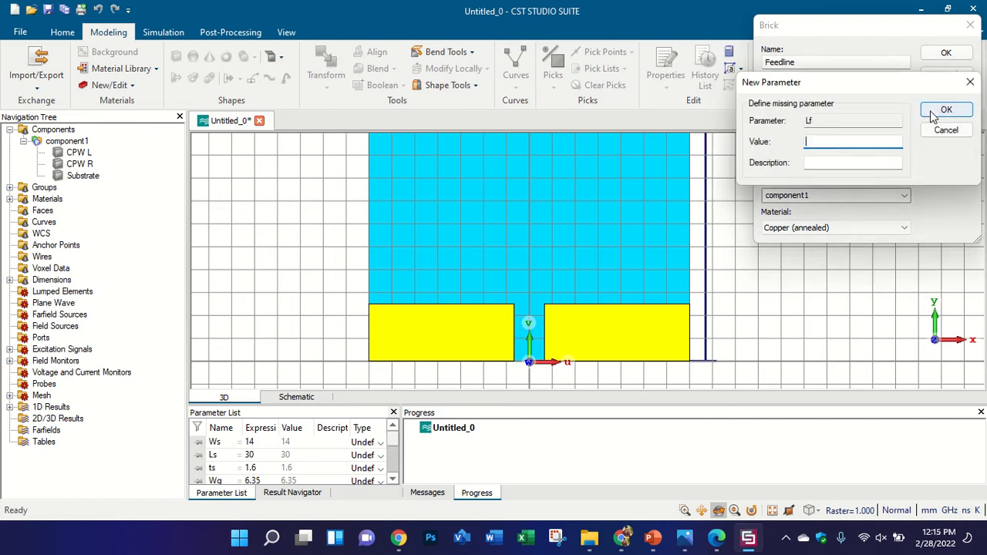
pyautogui.click(718, 537)
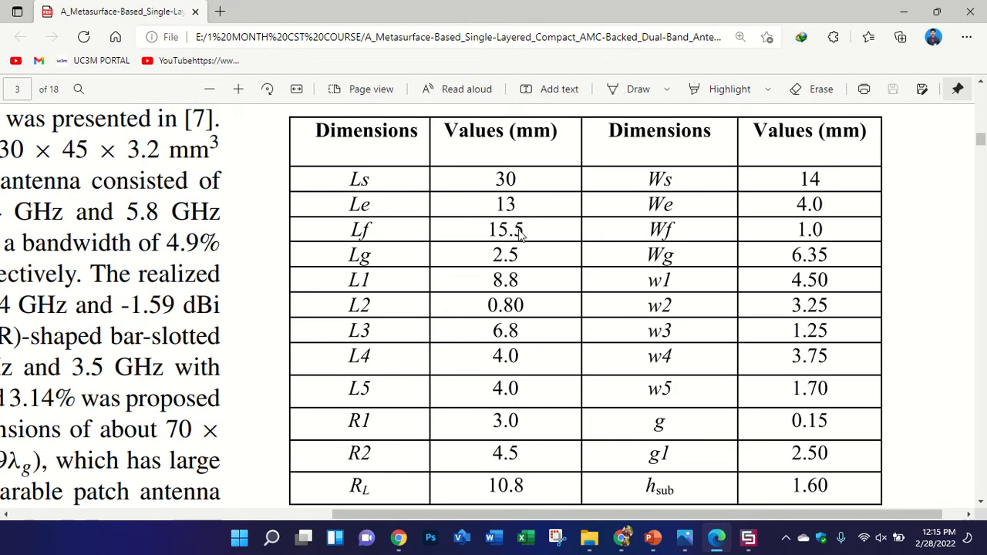
pyautogui.click(747, 538)
pyautogui.write('15.5')
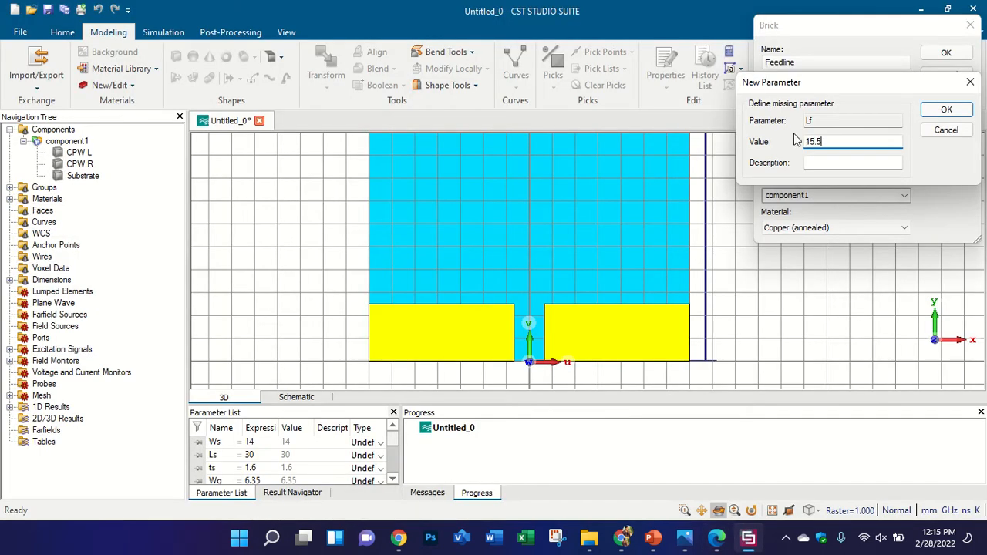
pyautogui.click(960, 115)
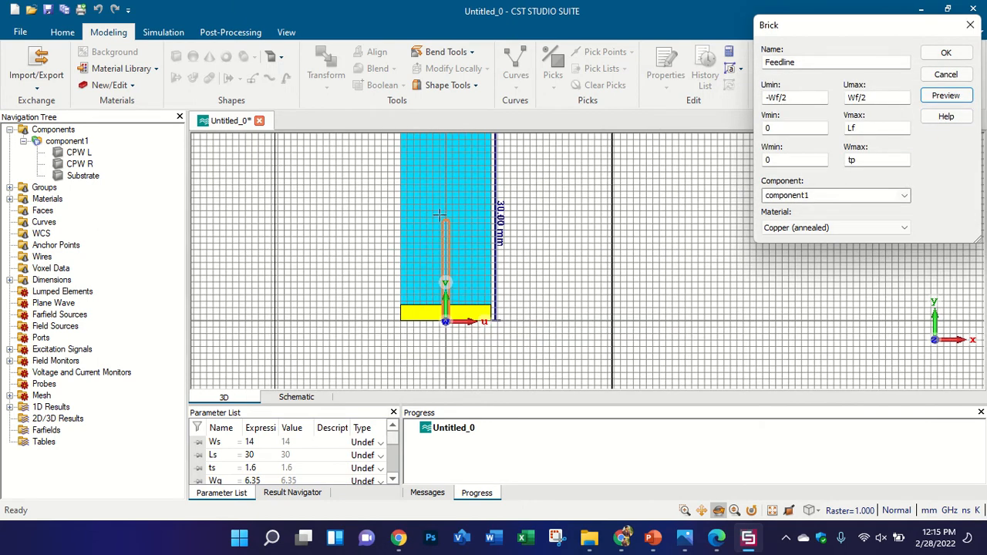
pyautogui.scroll(2, 440, 221)
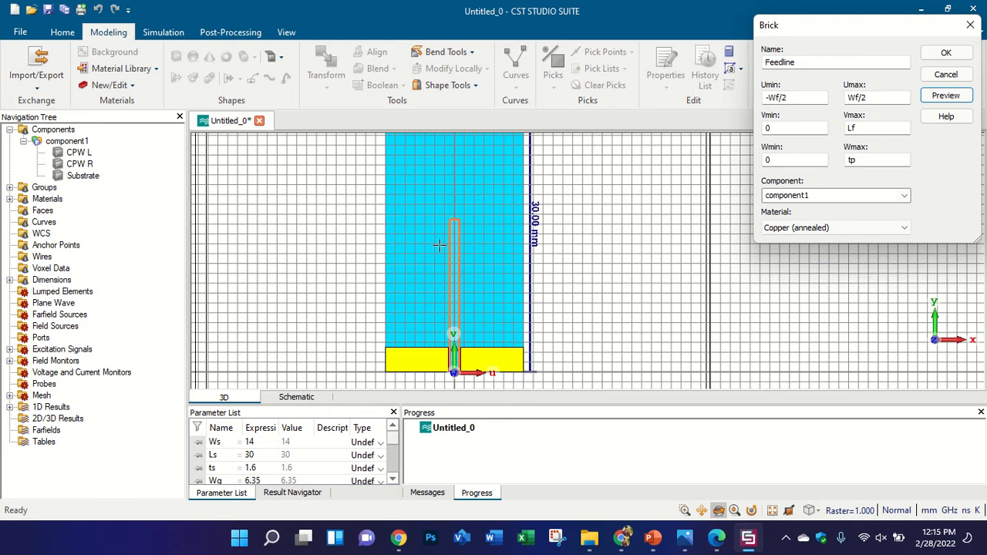
pyautogui.click(944, 53)
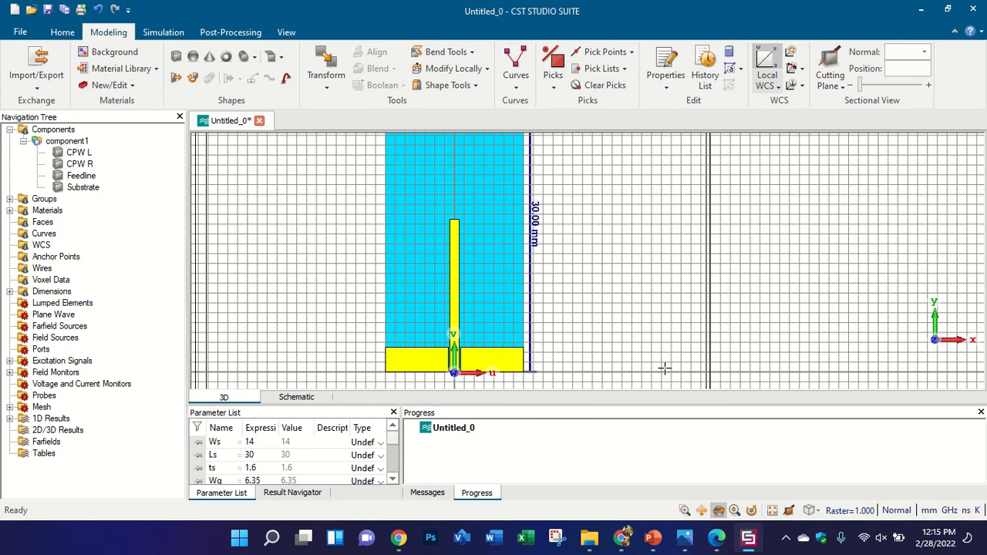
# - Switch to the paper in Microsoft Edge and locate Figure 2 with the proposed antenna's front view
pyautogui.click(716, 538)
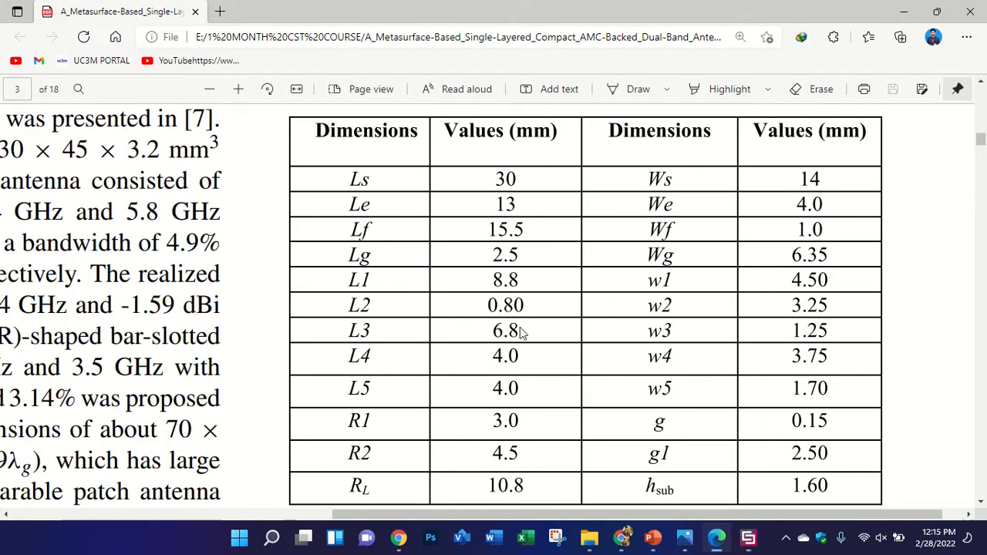
pyautogui.keyDown('ctrl'); pyautogui.scroll(-5, 645, 298); pyautogui.keyUp('ctrl')
pyautogui.keyDown('ctrl'); pyautogui.scroll(4, 609, 309); pyautogui.keyUp('ctrl')
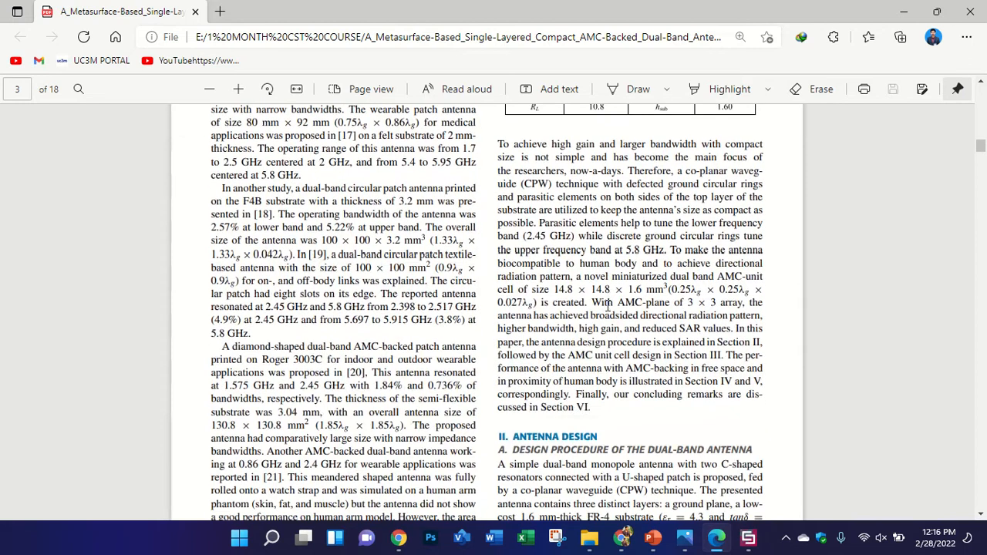
pyautogui.scroll(-10, 608, 305)
pyautogui.keyDown('ctrl'); pyautogui.scroll(3, 271, 158); pyautogui.keyUp('ctrl')
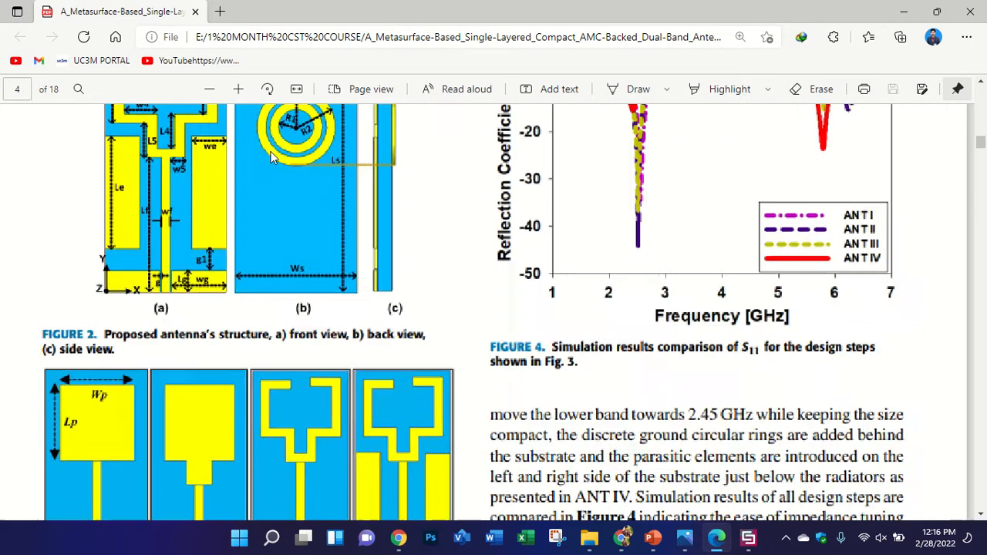
pyautogui.keyDown('ctrl'); pyautogui.scroll(2, 151, 182); pyautogui.keyUp('ctrl')
pyautogui.scroll(2, 189, 208)
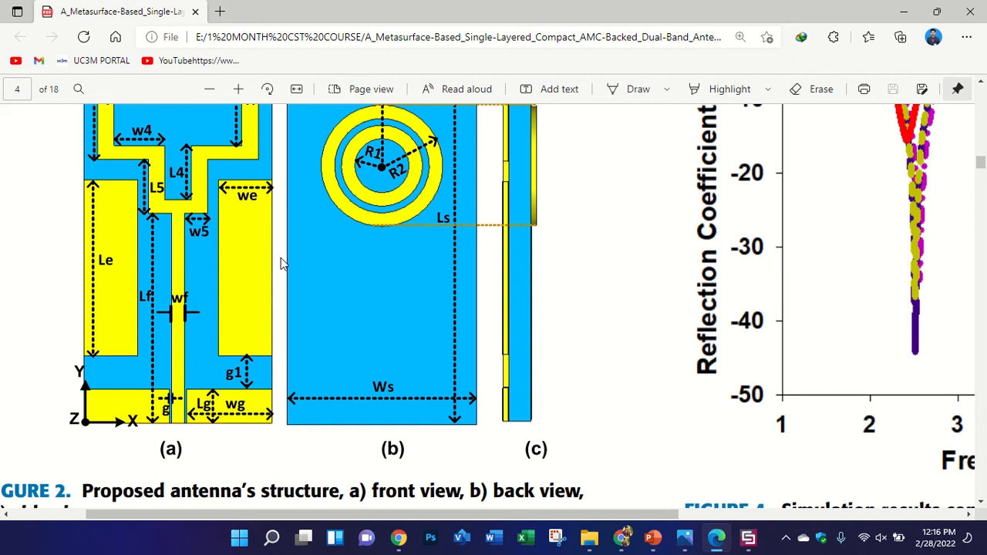
# - Examine the overall layout and dimension labels of the antenna in Figure 2, from the CPW ground and feedline to the radiator
pyautogui.keyDown('ctrl'); pyautogui.scroll(-3, 281, 263); pyautogui.keyUp('ctrl')
pyautogui.keyDown('ctrl'); pyautogui.scroll(3, 205, 232); pyautogui.keyUp('ctrl')
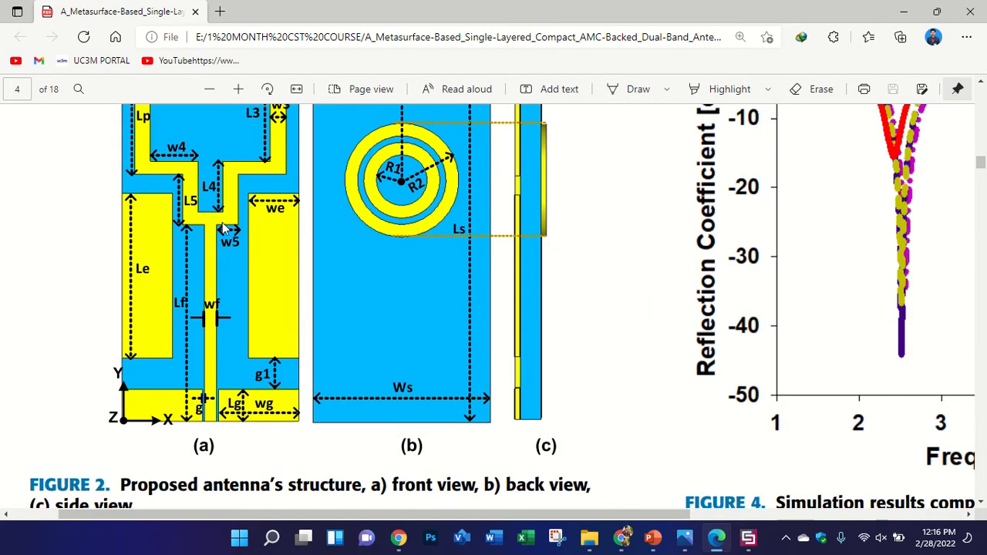
pyautogui.keyDown('ctrl'); pyautogui.scroll(2, 222, 229); pyautogui.keyUp('ctrl')
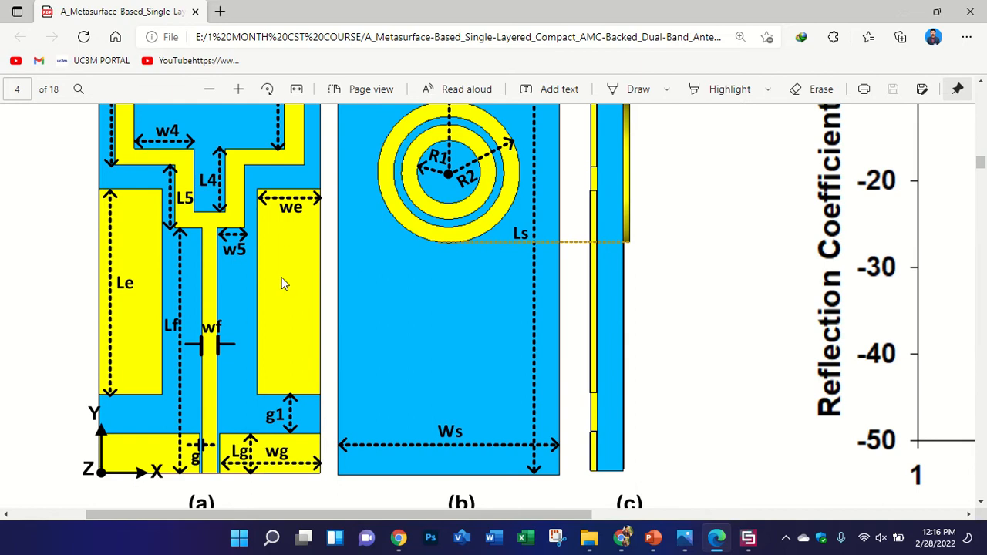
pyautogui.keyDown('ctrl'); pyautogui.scroll(-2, 288, 248); pyautogui.keyUp('ctrl')
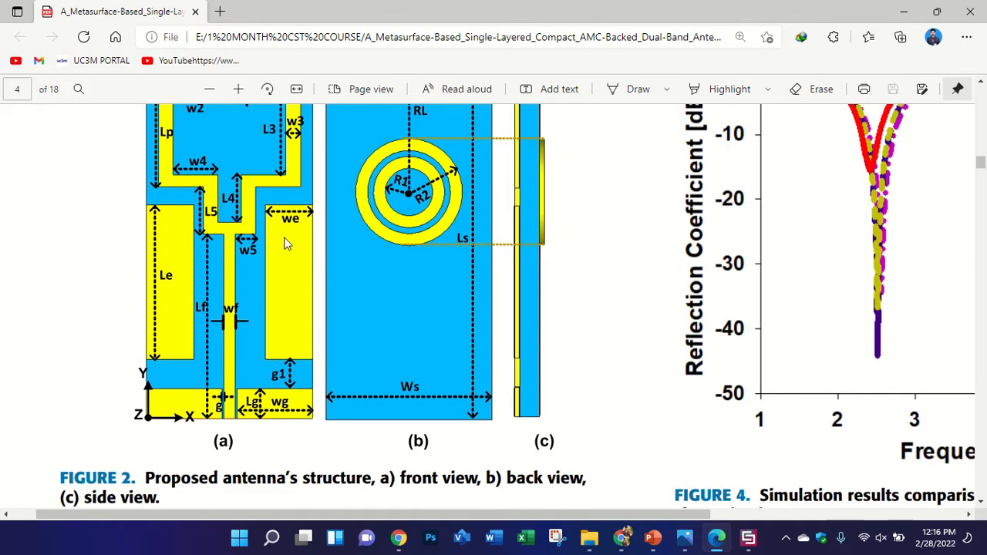
pyautogui.scroll(1, 283, 257)
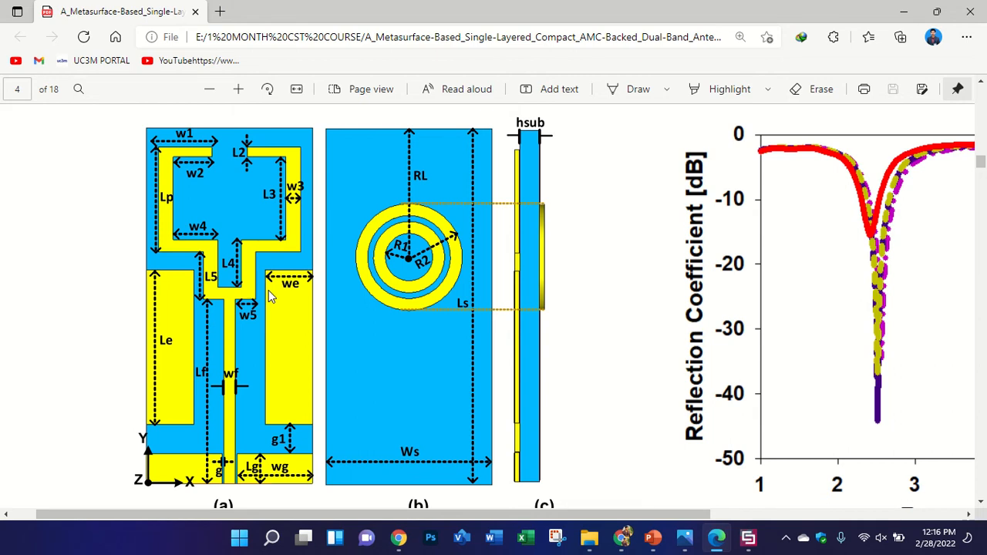
pyautogui.keyDown('ctrl'); pyautogui.scroll(-2, 413, 228); pyautogui.keyUp('ctrl')
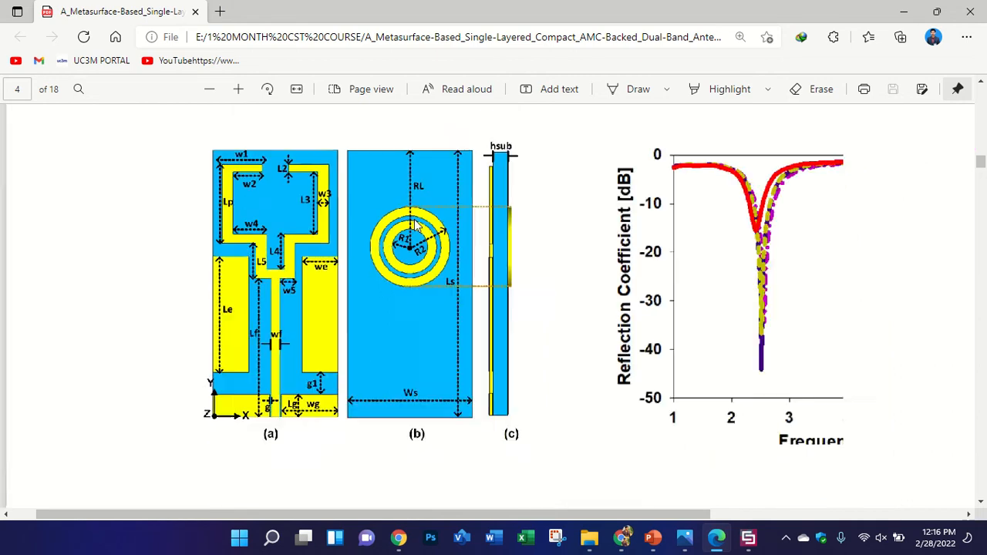
pyautogui.scroll(-2, 412, 226)
pyautogui.scroll(3, 408, 231)
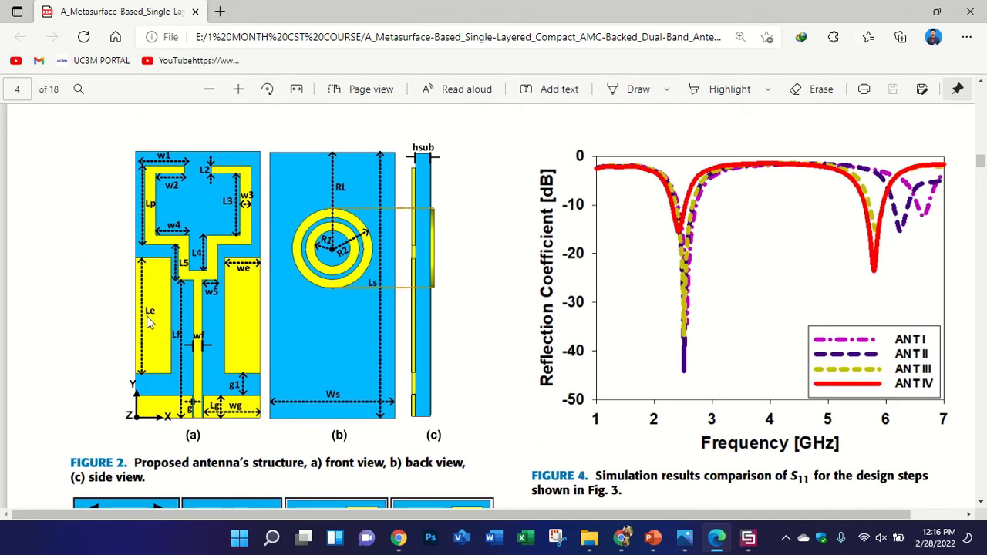
# - Examine the radiator's C-shaped arms in Figure 2(a) and how w1 to w4, L2, L3 and Lp define them
pyautogui.keyDown('ctrl'); pyautogui.scroll(1, 143, 317); pyautogui.keyUp('ctrl')
pyautogui.keyDown('ctrl'); pyautogui.scroll(3, 192, 275); pyautogui.keyUp('ctrl')
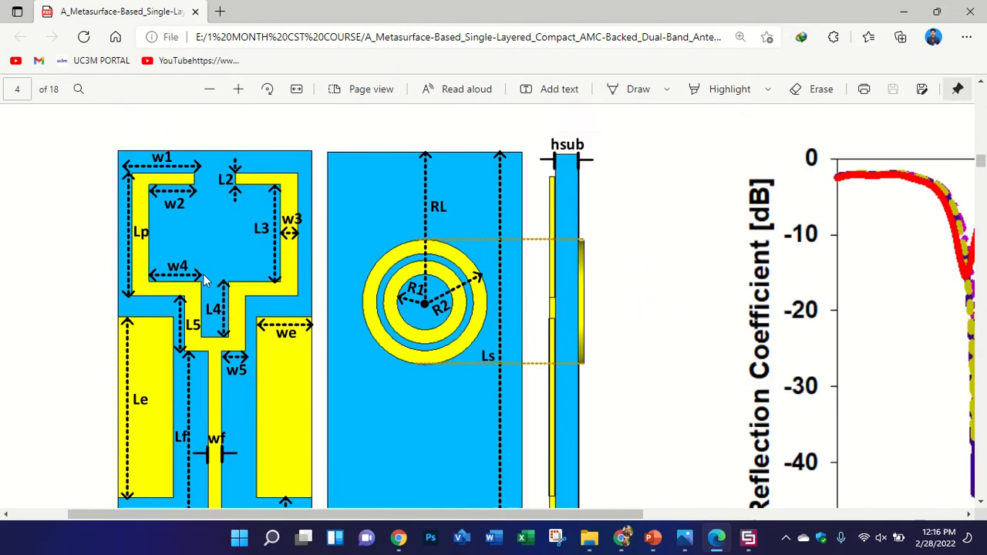
pyautogui.keyDown('ctrl'); pyautogui.scroll(1, 192, 272); pyautogui.keyUp('ctrl')
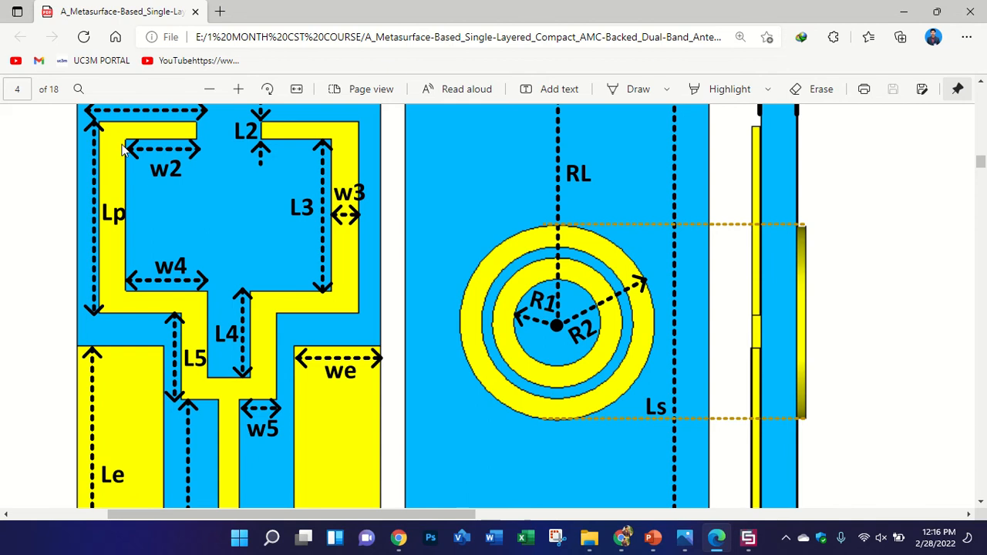
pyautogui.keyDown('ctrl'); pyautogui.scroll(1, 130, 156); pyautogui.keyUp('ctrl')
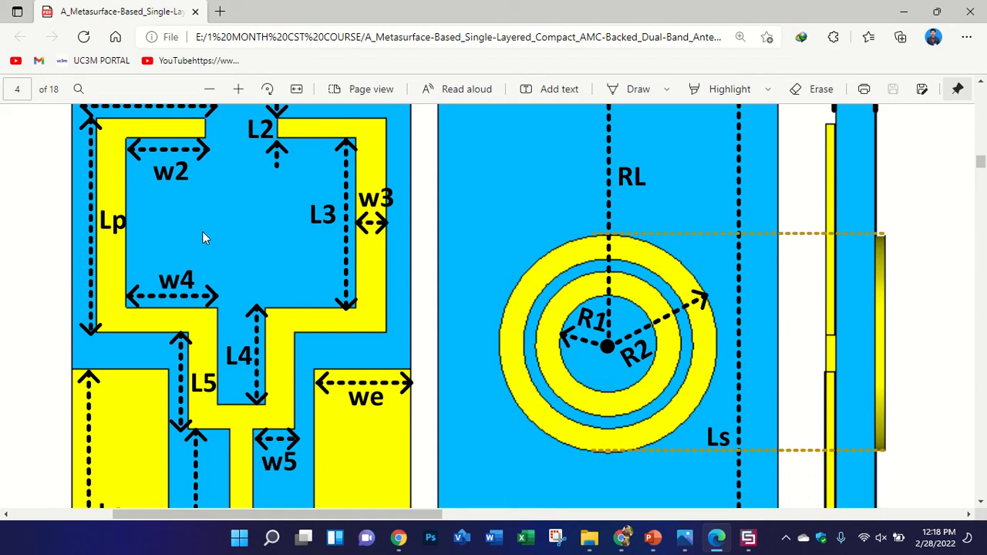
pyautogui.scroll(-1, 202, 237)
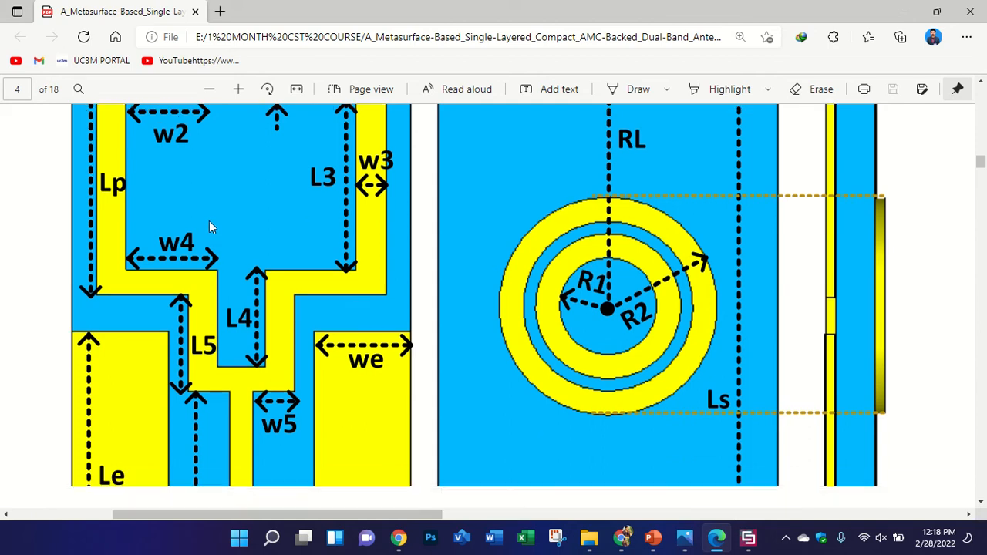
pyautogui.scroll(2, 208, 225)
pyautogui.scroll(-1, 219, 231)
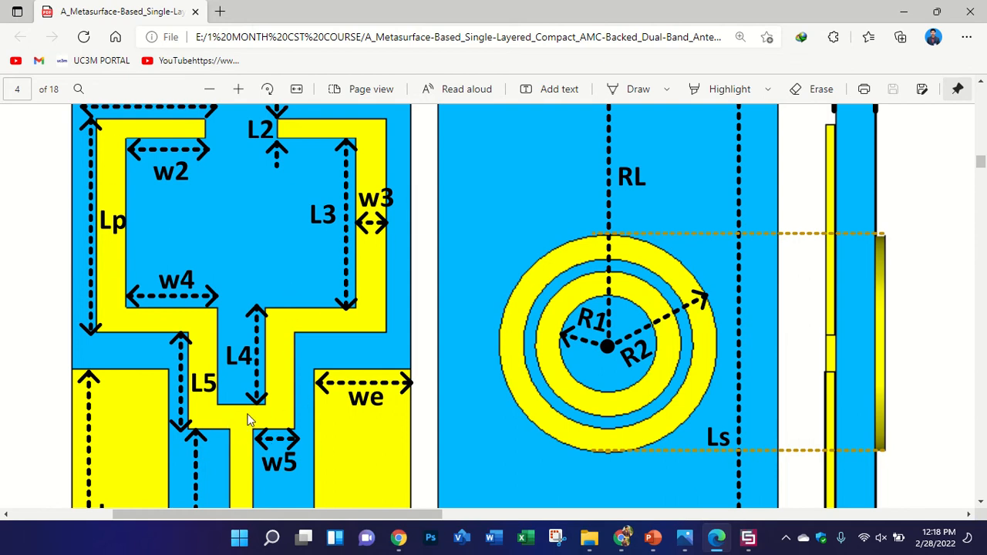
pyautogui.scroll(-1, 231, 408)
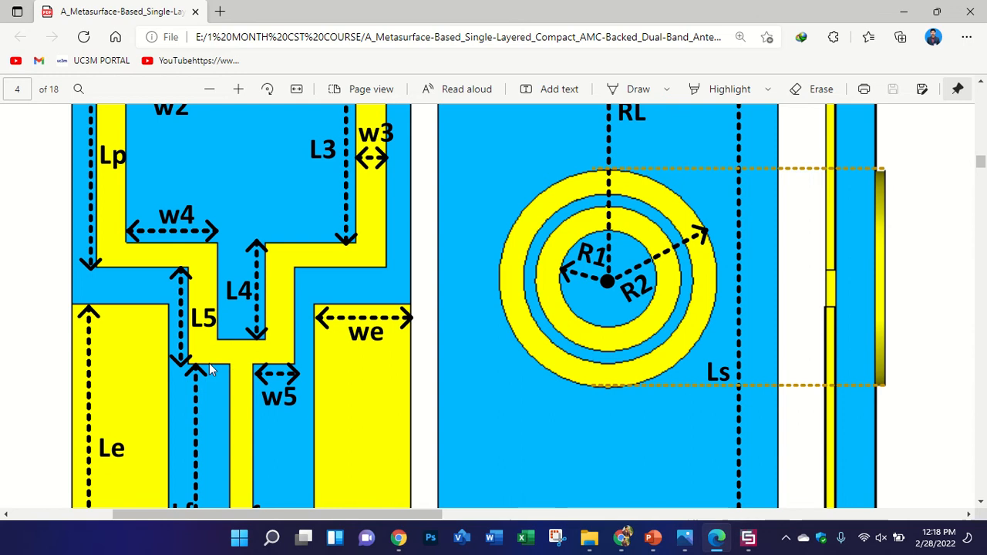
# - Examine the U-shaped section joining the feedline in Figure 2(a), focusing on dimensions w5, L4 and L5
pyautogui.keyDown('ctrl'); pyautogui.scroll(-3, 199, 366); pyautogui.keyUp('ctrl')
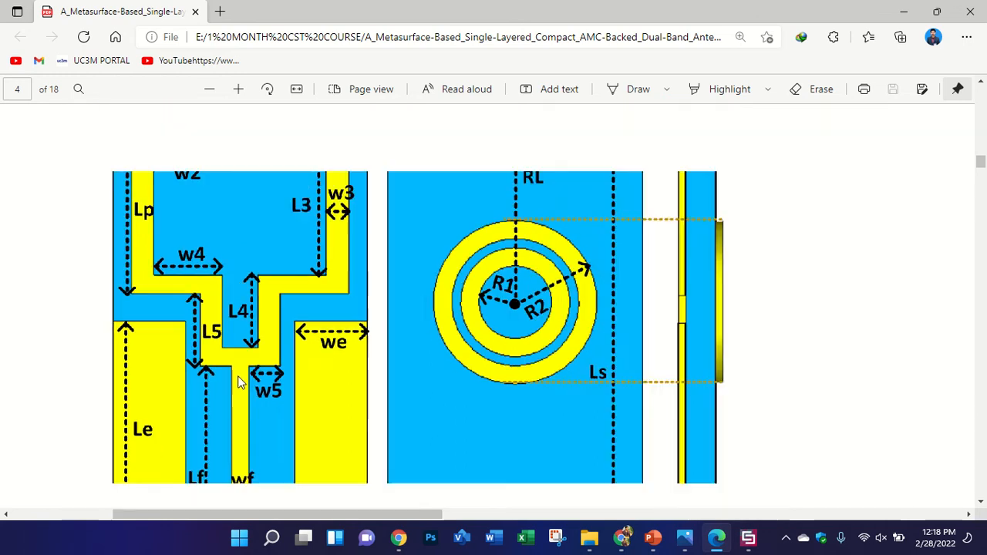
pyautogui.scroll(4, 627, 286)
pyautogui.scroll(-4, 766, 242)
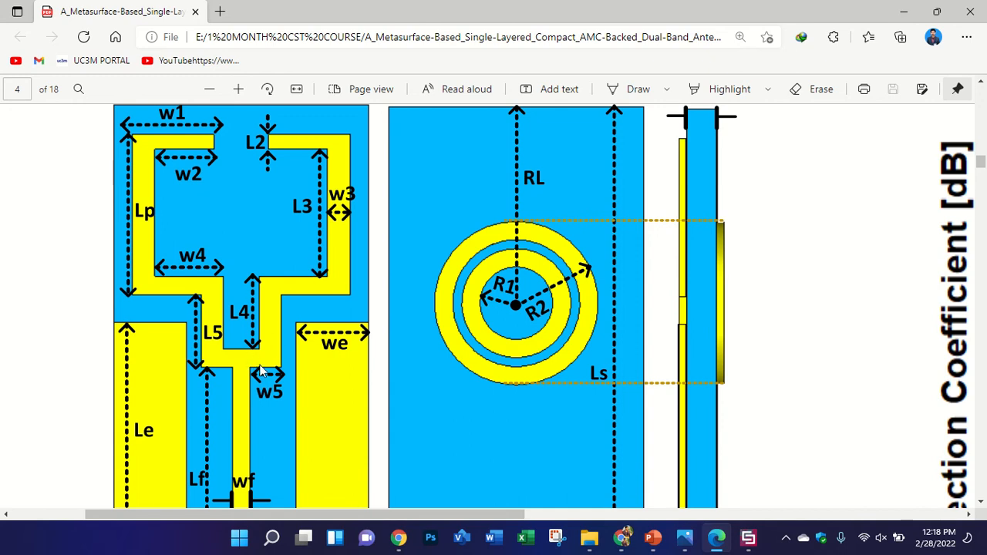
pyautogui.keyDown('ctrl'); pyautogui.scroll(1, 249, 352); pyautogui.keyUp('ctrl')
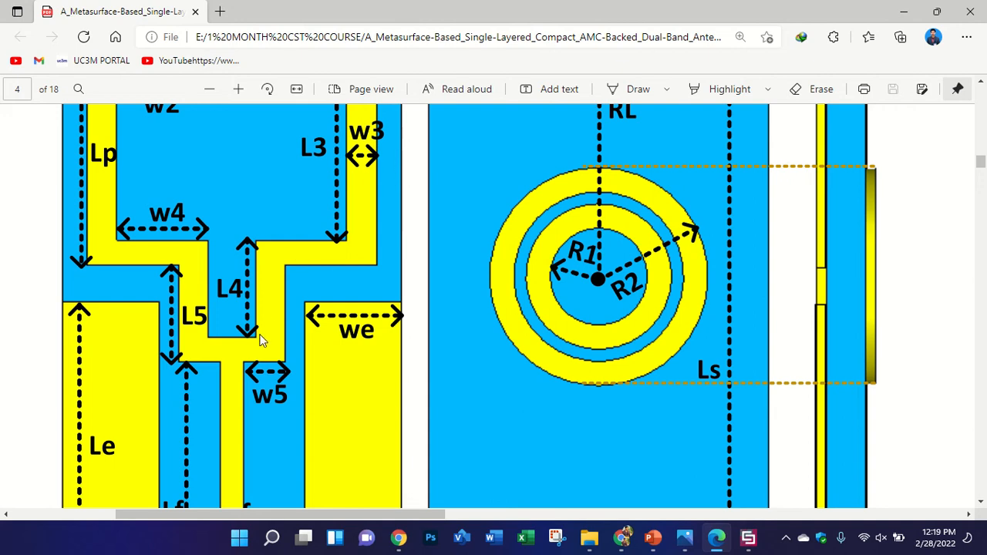
pyautogui.scroll(1, 351, 255)
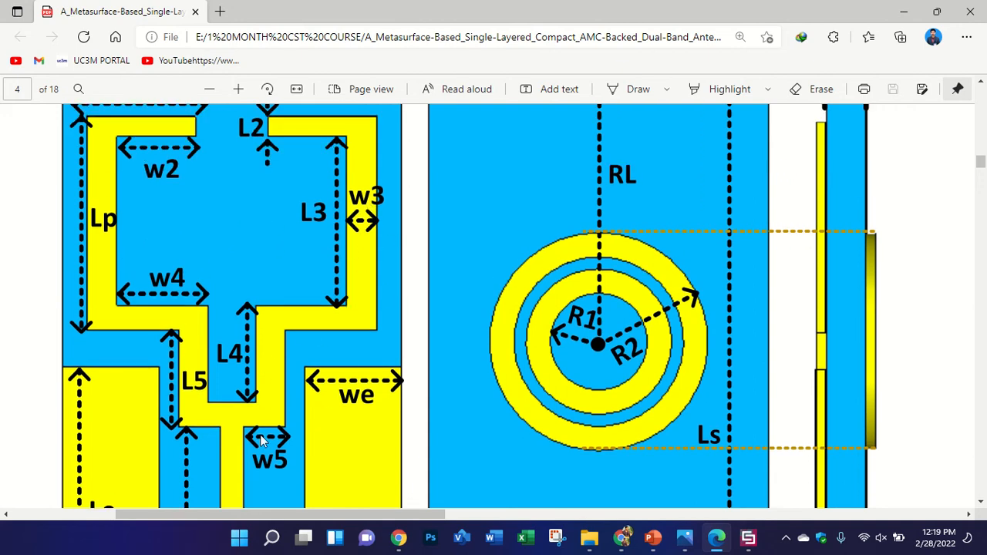
pyautogui.keyDown('ctrl'); pyautogui.scroll(-2, 282, 439); pyautogui.keyUp('ctrl')
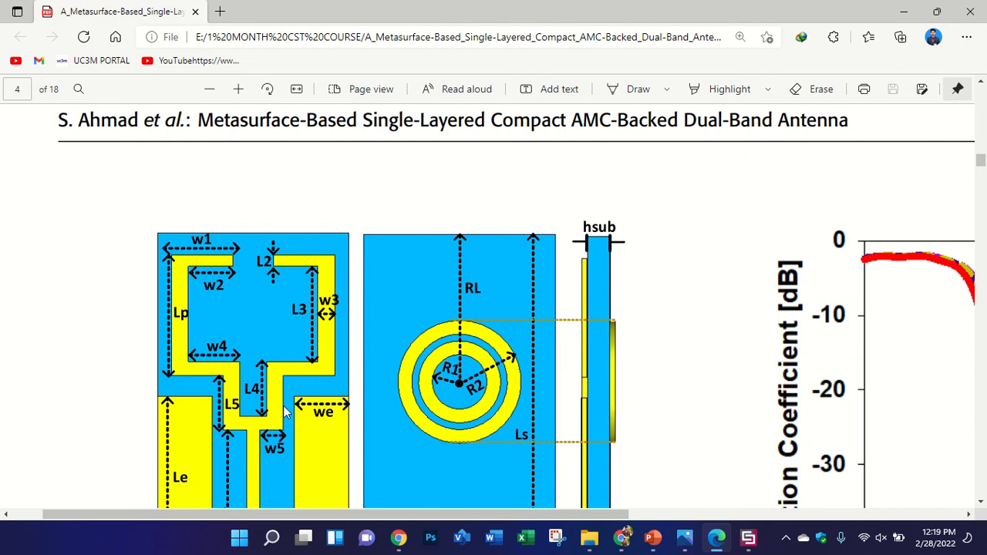
pyautogui.keyDown('ctrl'); pyautogui.scroll(-1, 297, 440); pyautogui.keyUp('ctrl')
pyautogui.keyDown('ctrl'); pyautogui.scroll(-1, 272, 456); pyautogui.keyUp('ctrl')
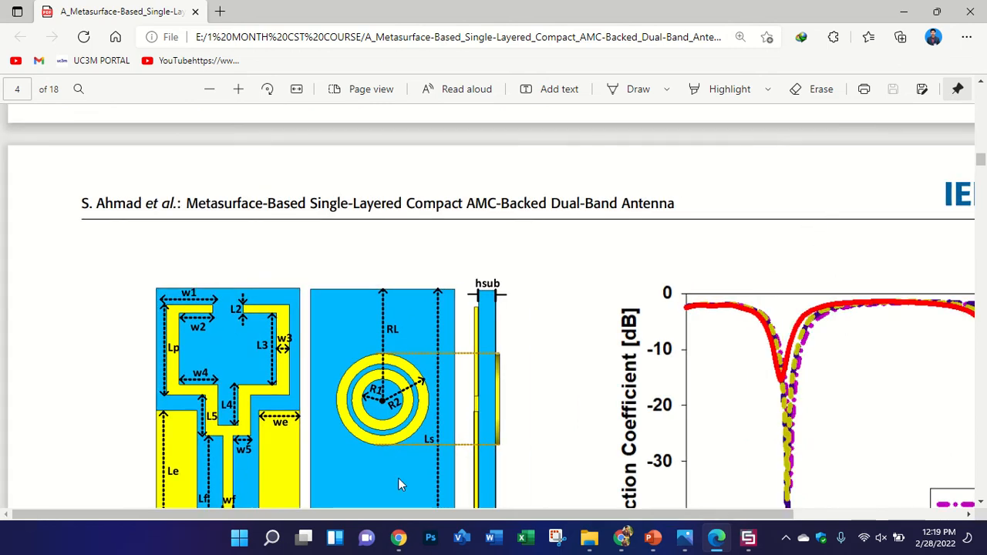
pyautogui.keyDown('ctrl'); pyautogui.scroll(3, 219, 441); pyautogui.keyUp('ctrl')
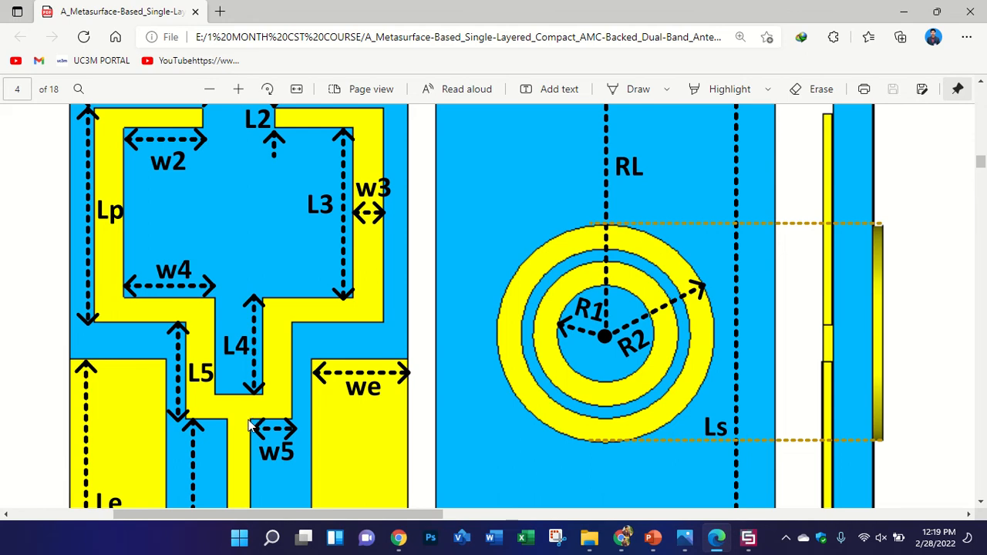
# - Switch to CST STUDIO SUITE and align the local WCS with the upper right corner of the Feedline brick
pyautogui.click(748, 538)
pyautogui.scroll(5, 453, 237)
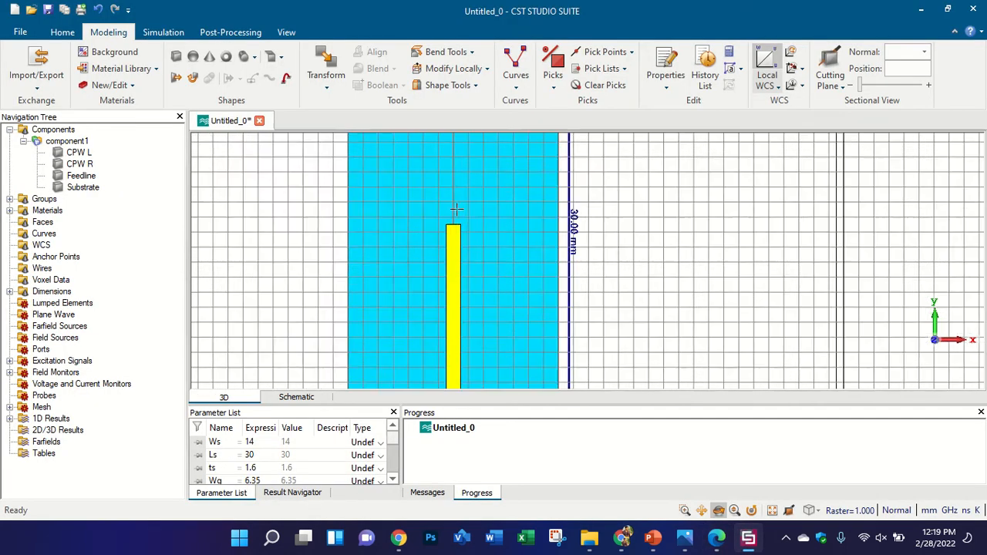
pyautogui.click(790, 68)
pyautogui.click(496, 252)
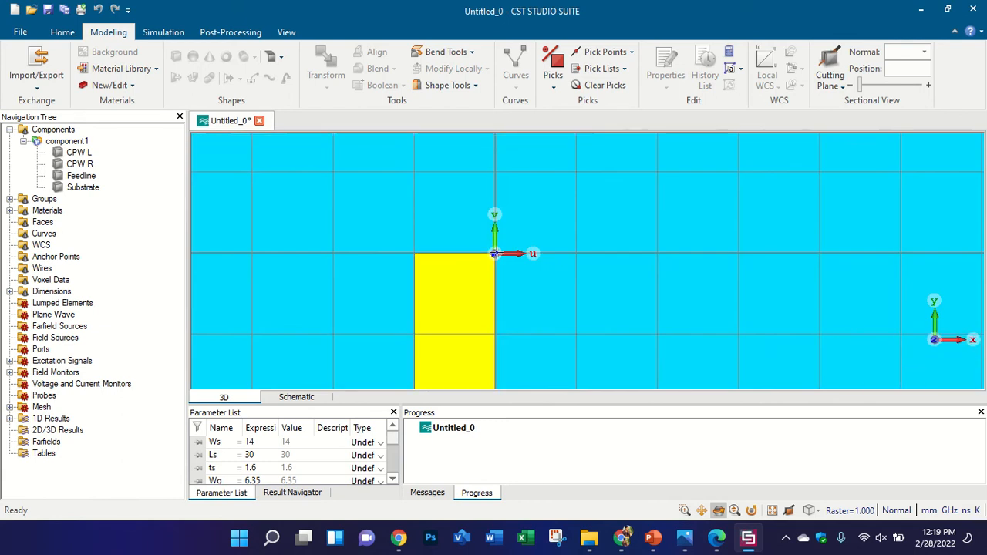
pyautogui.scroll(-3, 501, 279)
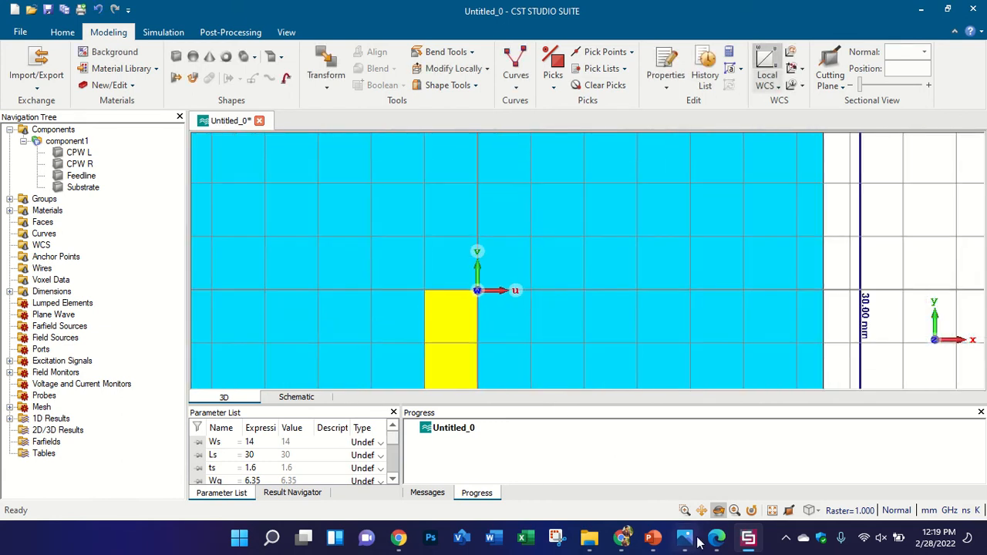
# - Return to the paper and compare the patch design steps in Figure 3 with the dimensioned front view in Figure 2
pyautogui.click(717, 537)
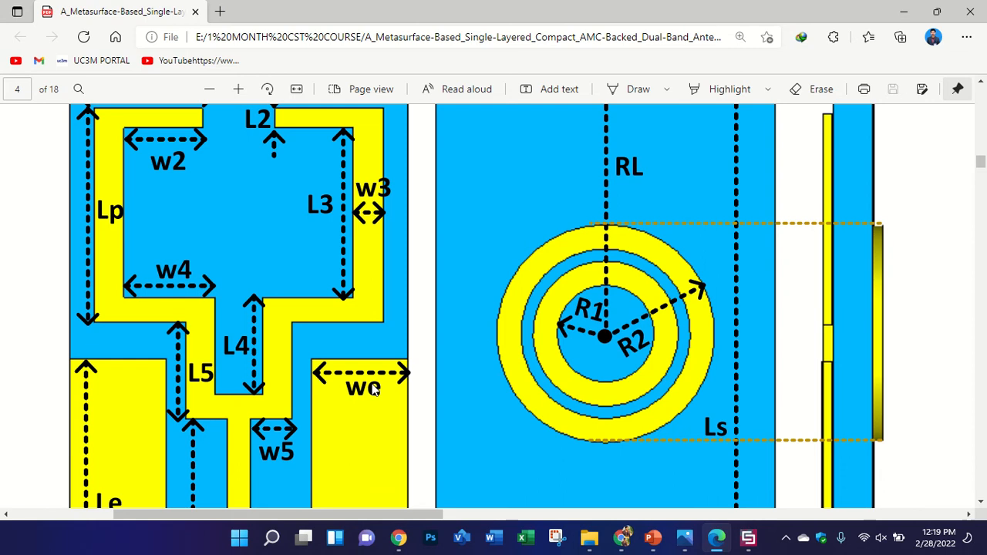
pyautogui.keyDown('ctrl'); pyautogui.scroll(-3, 324, 278); pyautogui.keyUp('ctrl')
pyautogui.scroll(-7, 324, 279)
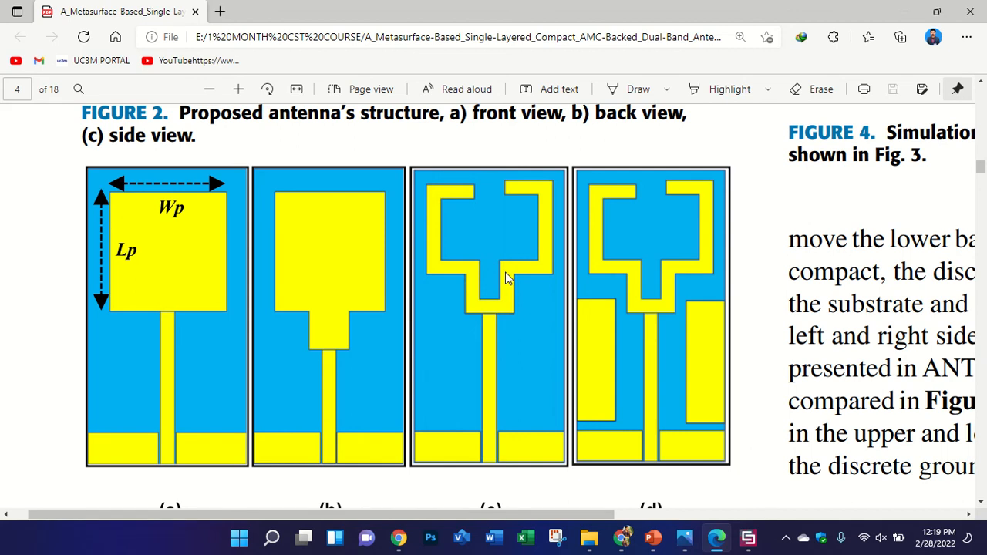
pyautogui.keyDown('ctrl'); pyautogui.scroll(-1, 505, 277); pyautogui.keyUp('ctrl')
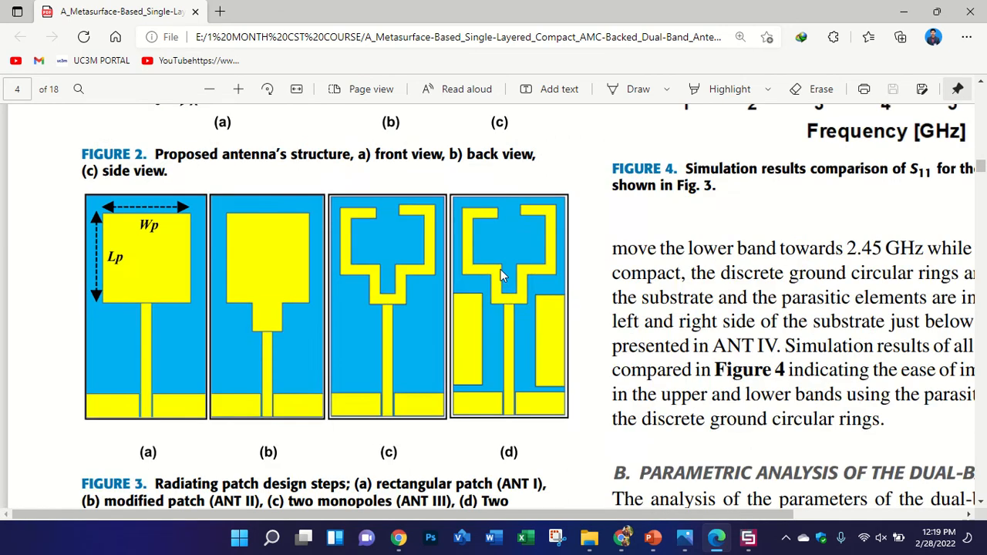
pyautogui.scroll(3, 500, 269)
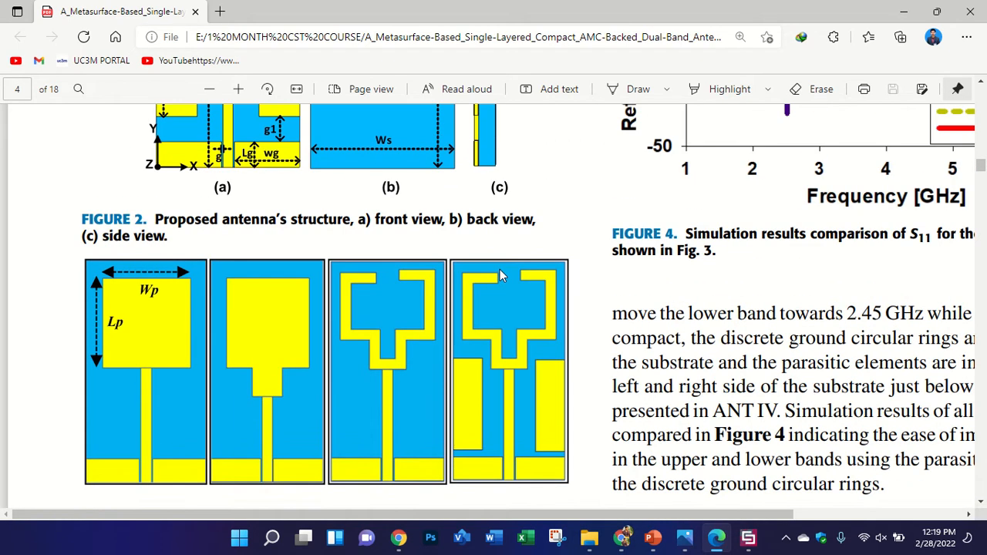
pyautogui.scroll(2, 275, 177)
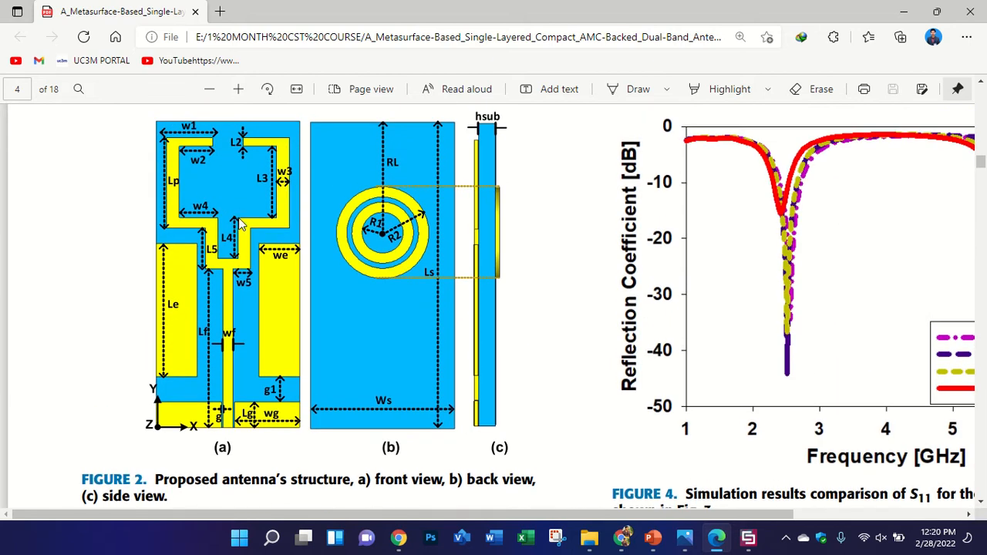
pyautogui.scroll(-5, 240, 224)
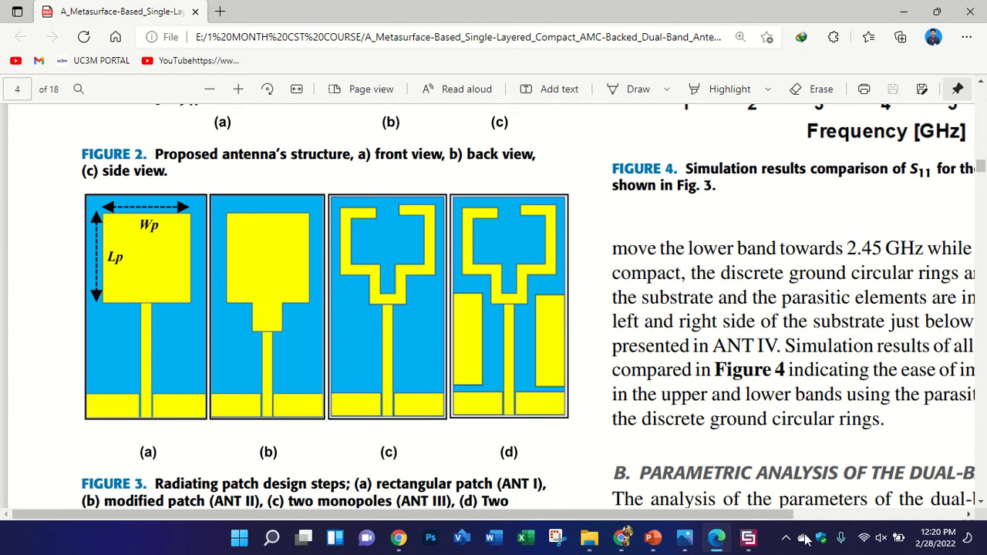
# - Check the free substrate area above the feedline in CST STUDIO SUITE, and return to the paper to view the Wp and Lp patch in Figure 3(a)
pyautogui.click(752, 541)
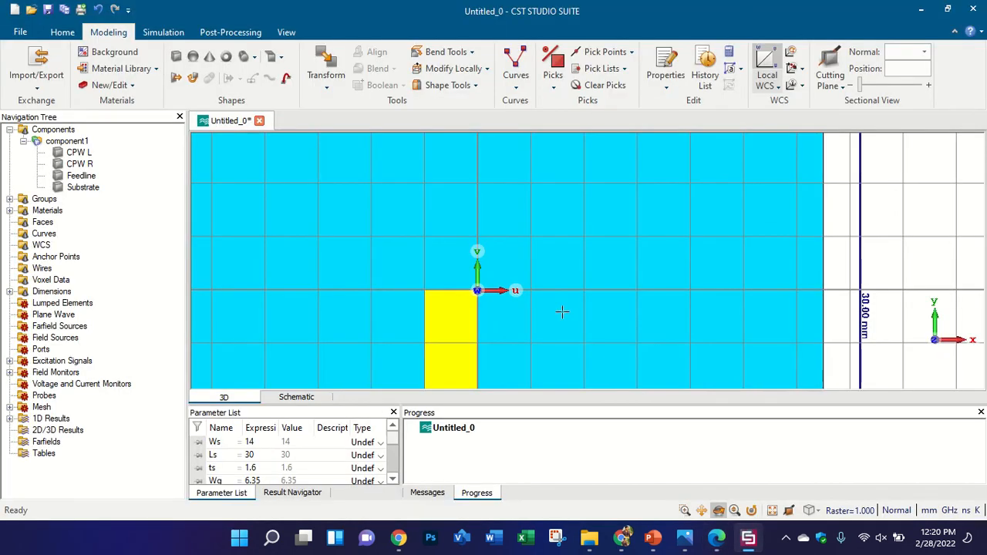
pyautogui.scroll(-3, 504, 292)
pyautogui.scroll(2, 522, 231)
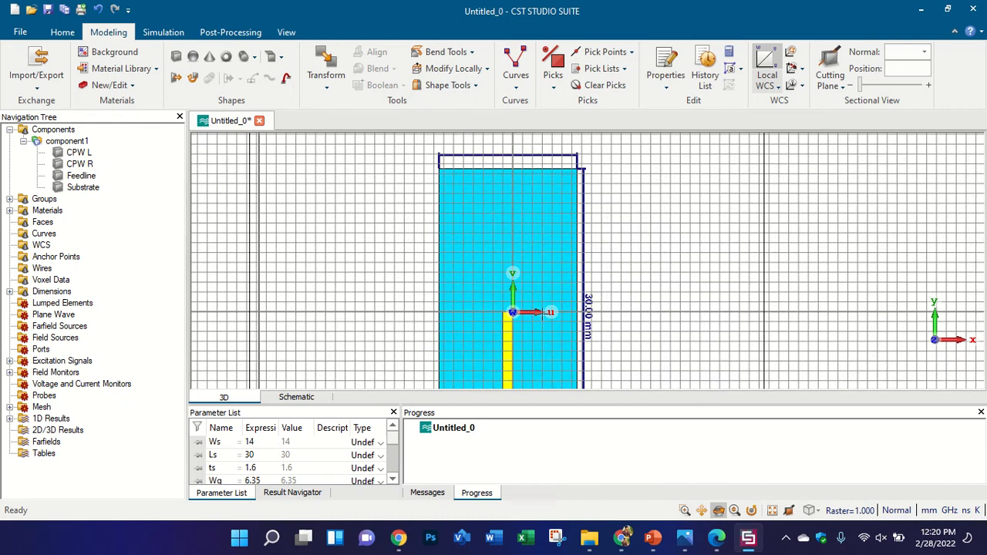
pyautogui.click(716, 538)
pyautogui.keyDown('ctrl'); pyautogui.scroll(3, 116, 259); pyautogui.keyUp('ctrl')
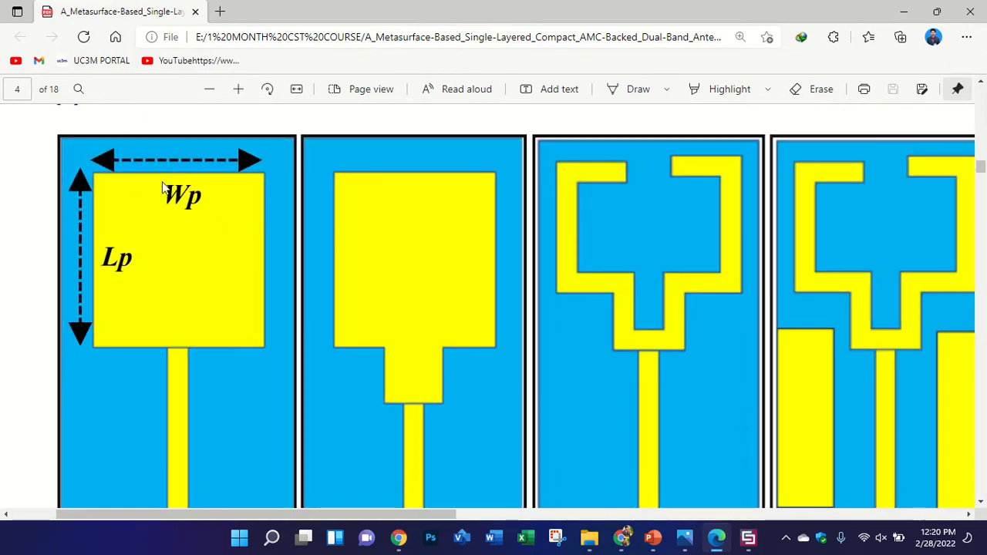
# - Find the passage below Figure 3 in the paper that states the rectangular patch's initial Lp and Wp dimensions
pyautogui.keyDown('ctrl'); pyautogui.scroll(-2, 233, 193); pyautogui.keyUp('ctrl')
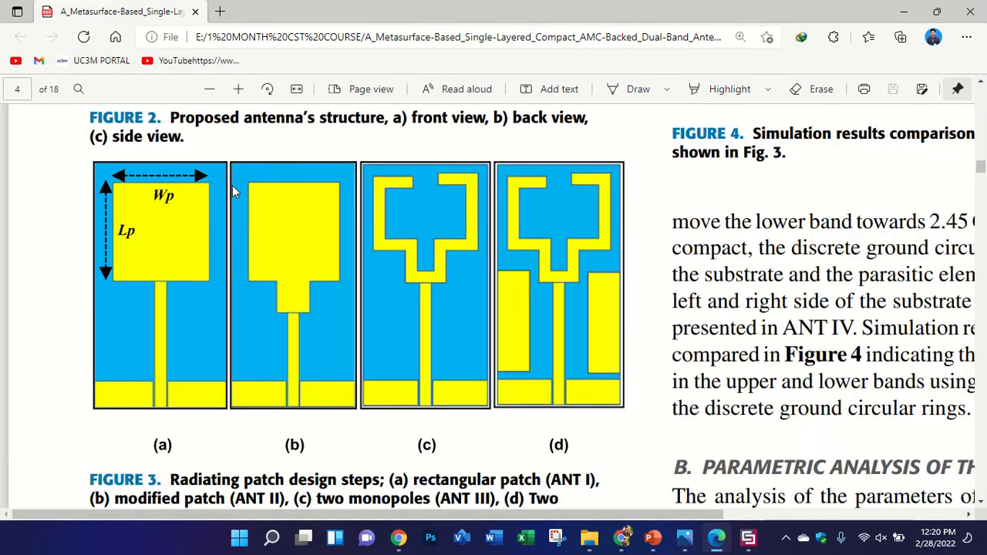
pyautogui.keyDown('ctrl'); pyautogui.scroll(-1, 234, 192); pyautogui.keyUp('ctrl')
pyautogui.scroll(-4, 239, 194)
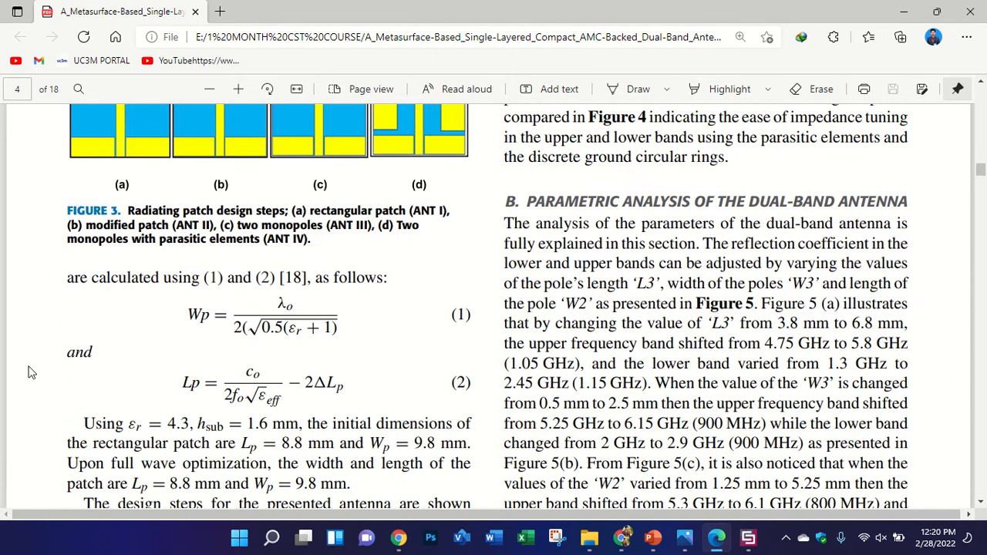
pyautogui.scroll(-1, 132, 379)
pyautogui.moveTo(240, 378); pyautogui.dragTo(432, 377)
pyautogui.rightClick(434, 377)
pyautogui.click(779, 375)
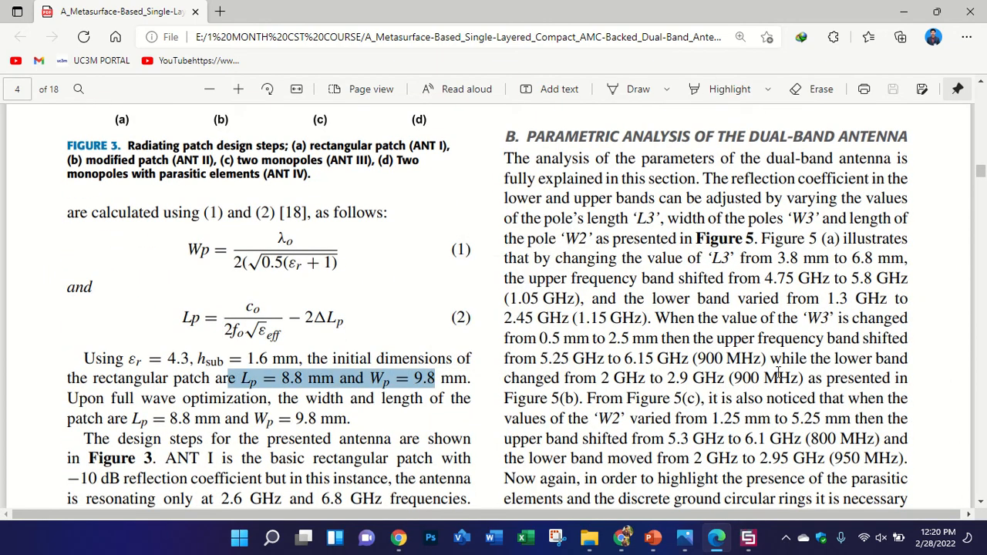
# - Check Table 1 of optimized parameters for the patch dimensions, and return to the Figure 3 design steps
pyautogui.scroll(10, 774, 373)
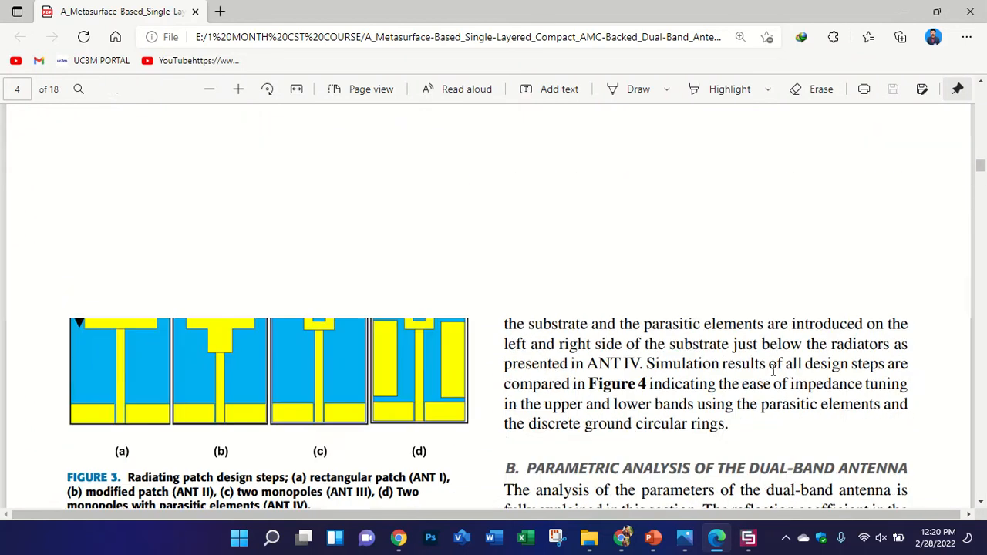
pyautogui.scroll(-1, 570, 364)
pyautogui.scroll(-2, 570, 364)
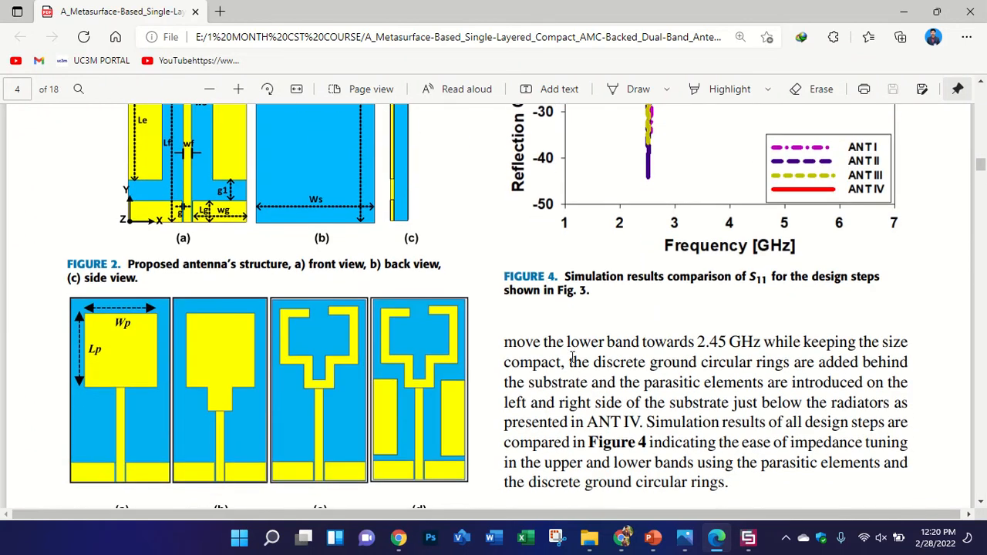
pyautogui.scroll(10, 839, 301)
pyautogui.scroll(3, 839, 302)
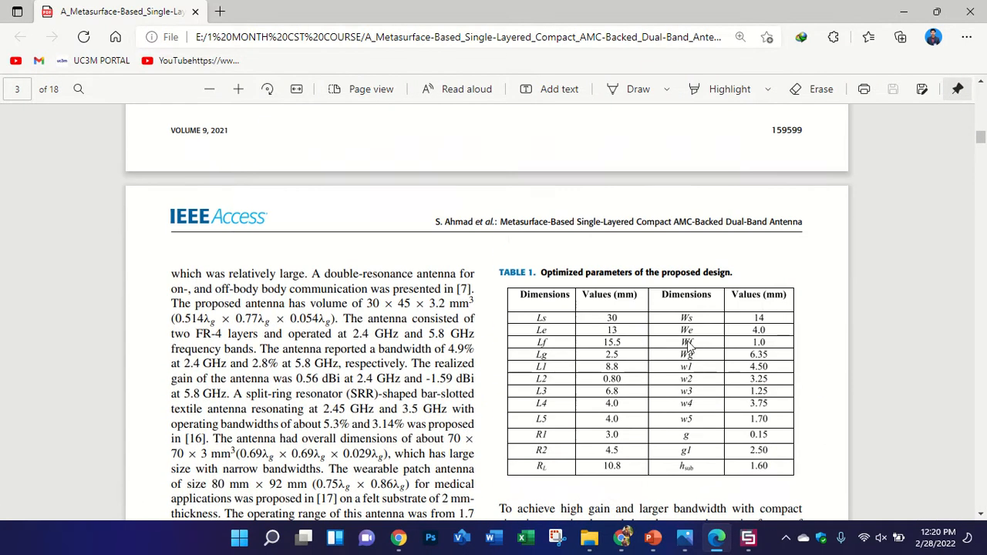
pyautogui.scroll(-1, 681, 326)
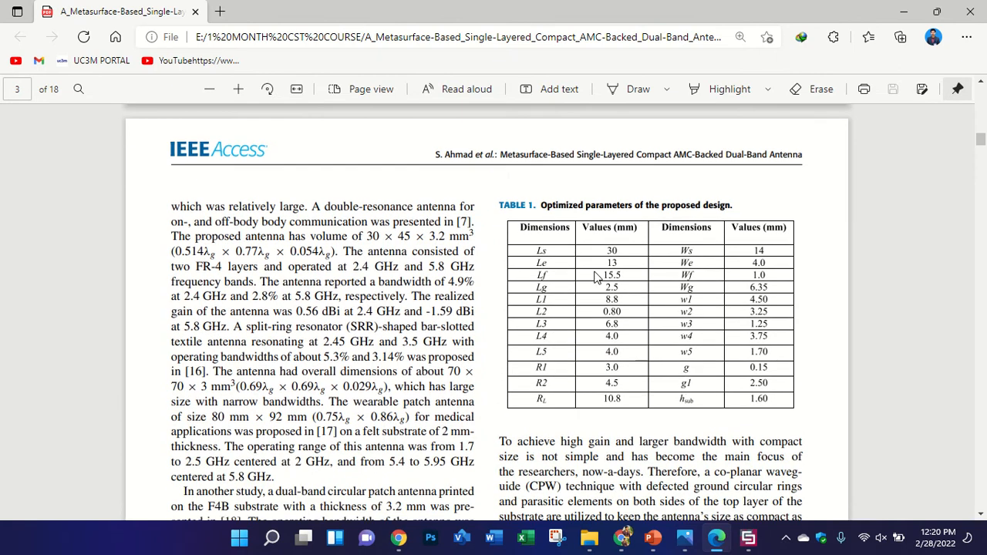
pyautogui.scroll(-15, 597, 278)
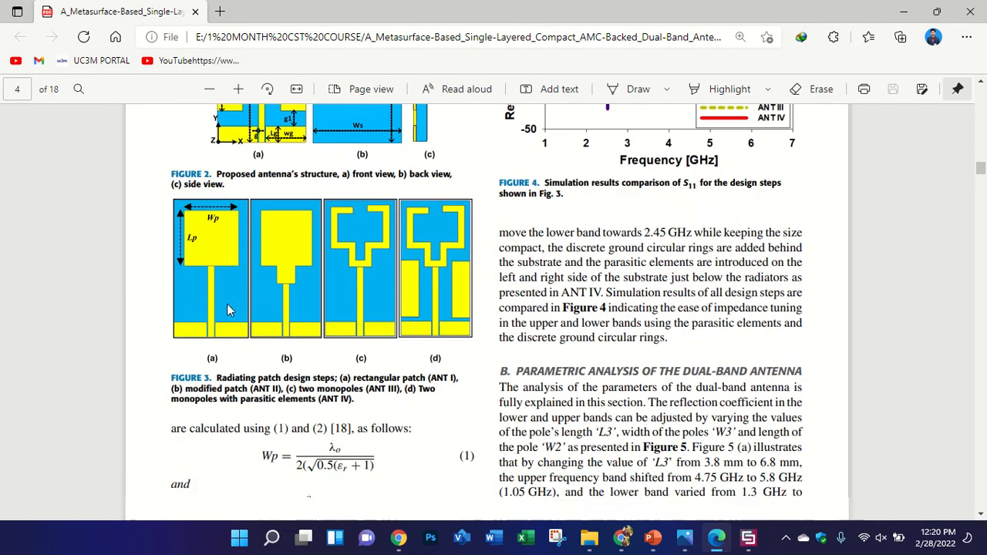
# - Reread the initial and optimized Lp and Wp values below equations (1) and (2), comparing them with Figure 3
pyautogui.scroll(-2, 229, 310)
pyautogui.scroll(-1, 284, 310)
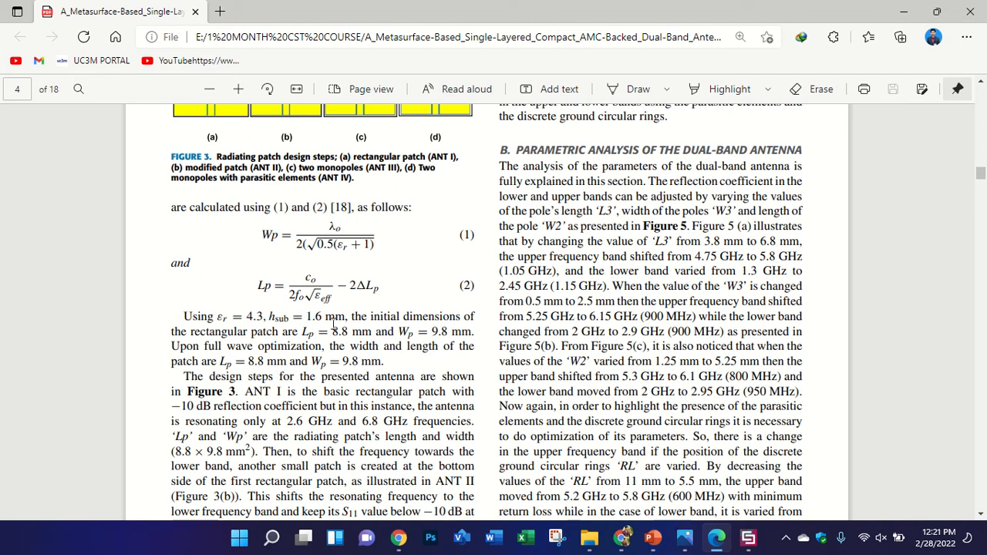
pyautogui.moveTo(290, 322); pyautogui.dragTo(381, 367)
pyautogui.click(388, 386)
pyautogui.scroll(5, 339, 426)
pyautogui.scroll(-5, 278, 243)
pyautogui.scroll(3, 346, 332)
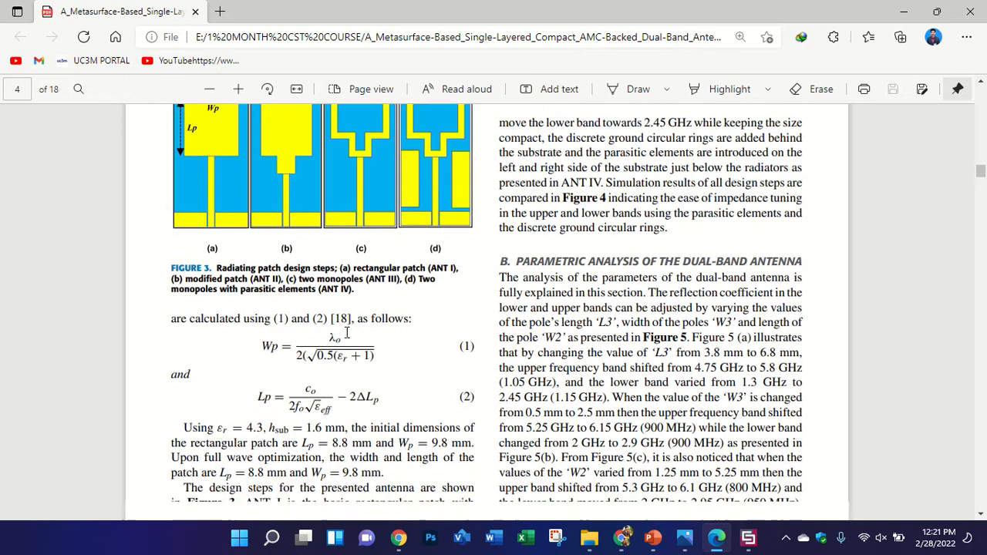
pyautogui.scroll(-1, 347, 333)
# - Switch to CST STUDIO SUITE and align the local WCS with the midpoint of the Feedline's upper edge
pyautogui.click(748, 537)
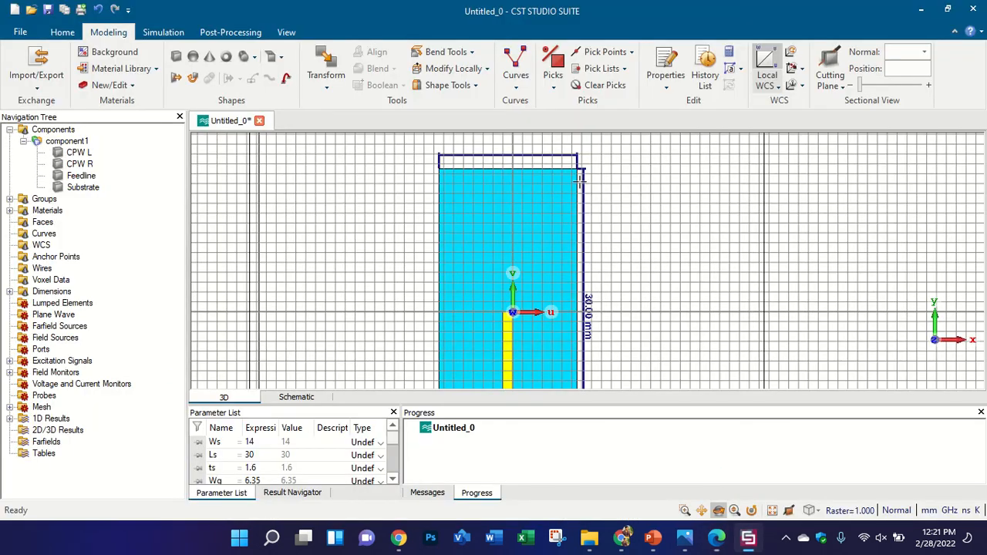
pyautogui.scroll(-3, 486, 209)
pyautogui.scroll(4, 466, 296)
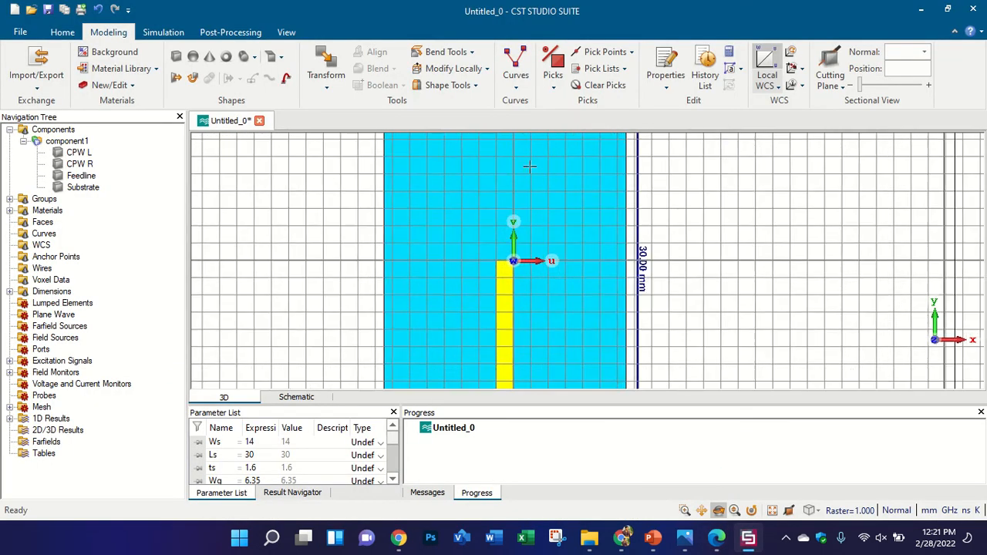
pyautogui.click(791, 68)
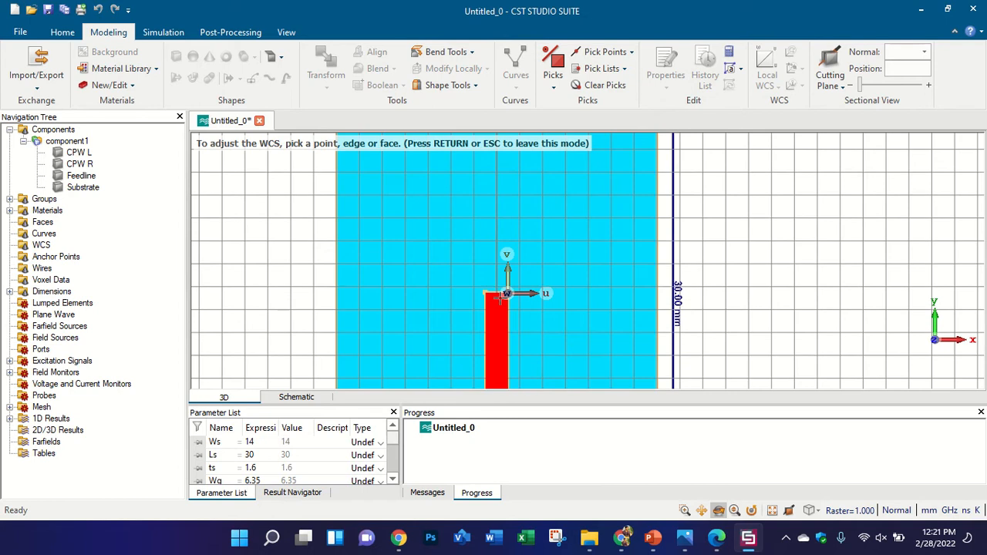
pyautogui.click(498, 291)
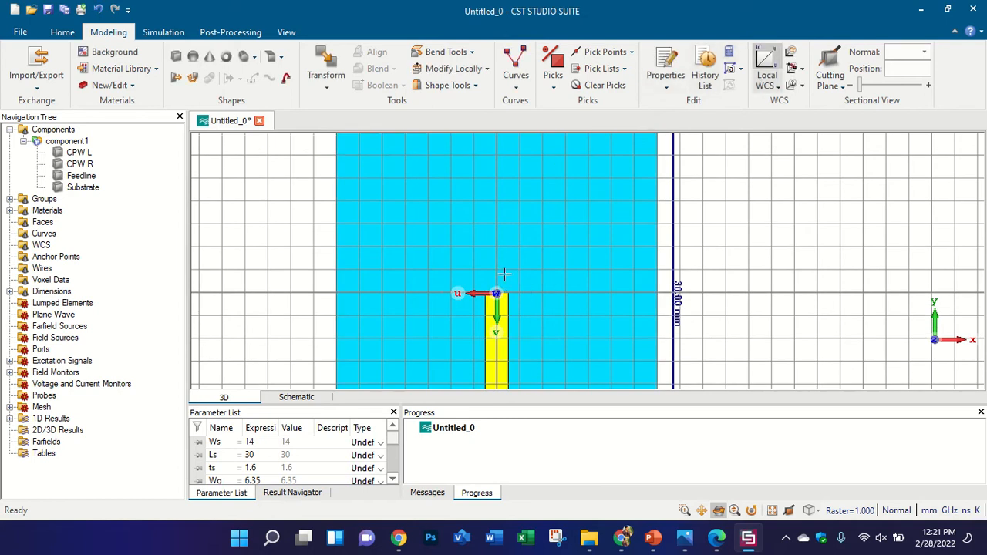
# - Begin a brick named Patch in Copper (annealed), with Umin -Wp/2 and Umax Wf/2
pyautogui.click(176, 57)
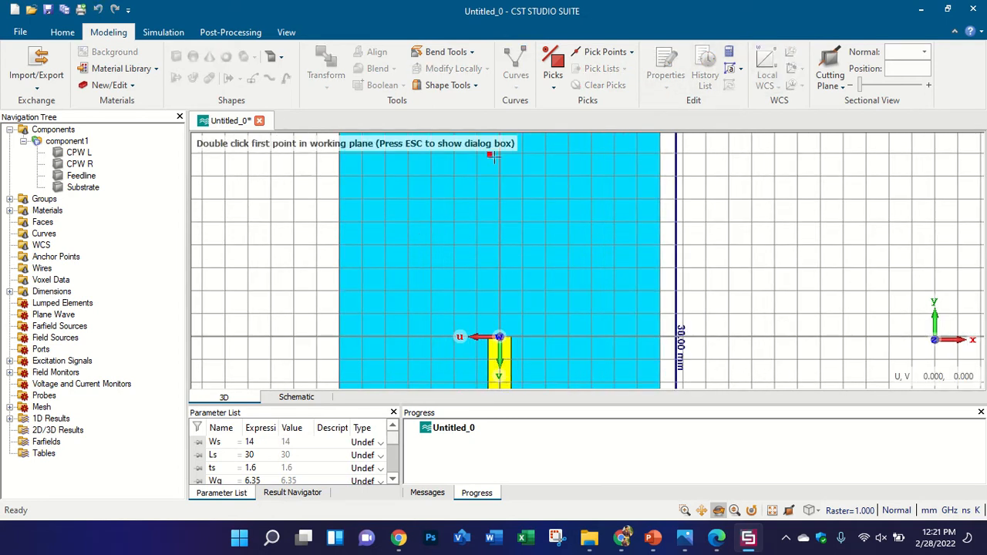
pyautogui.press('Escape')
pyautogui.write('Patch')
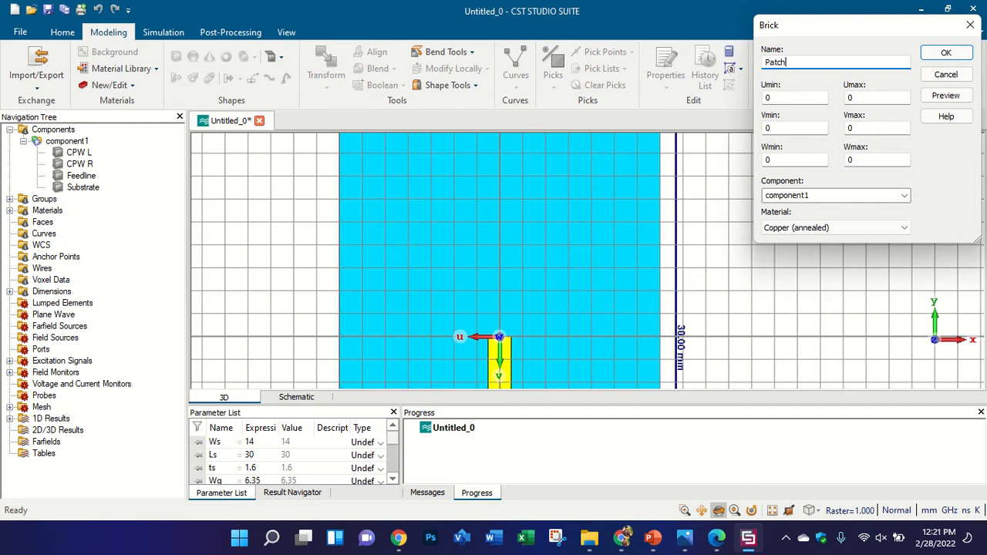
pyautogui.click(802, 98)
pyautogui.write('-Wp/2')
pyautogui.click(860, 97)
pyautogui.write('Wf/2')
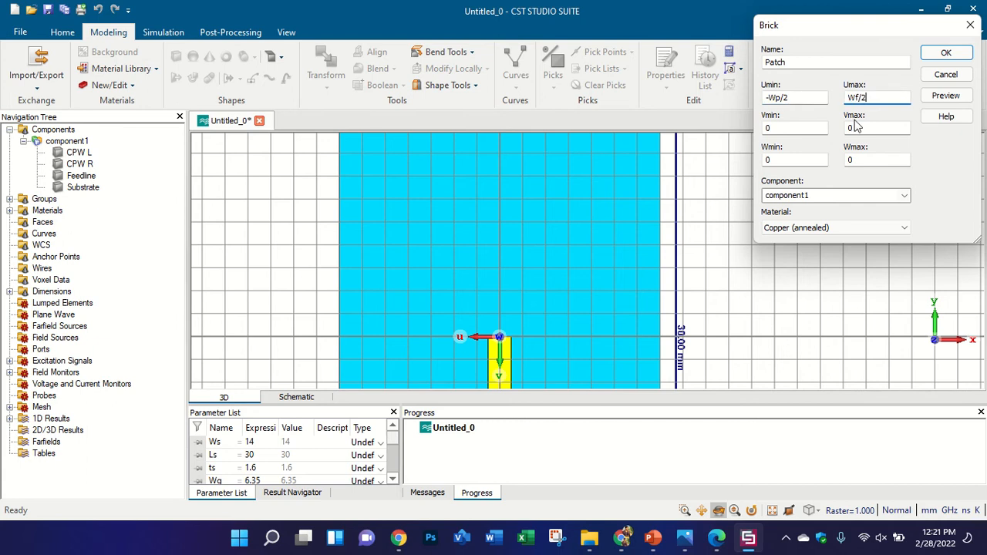
# - Set the Patch brick's V range from -Lp to 0 so it extends above the feedline
pyautogui.click(857, 127)
pyautogui.write('-Lp')
pyautogui.scroll(2, 499, 352)
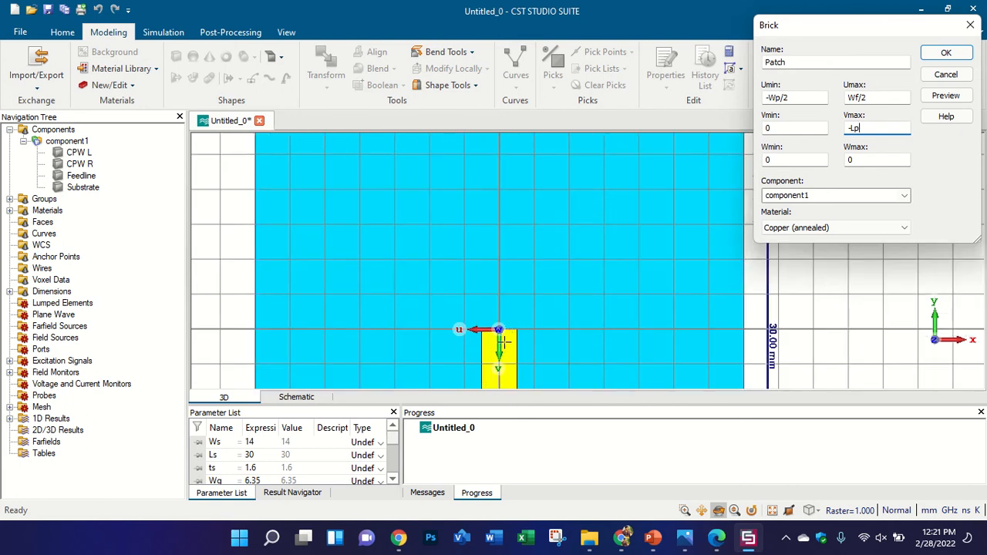
pyautogui.scroll(-2, 488, 320)
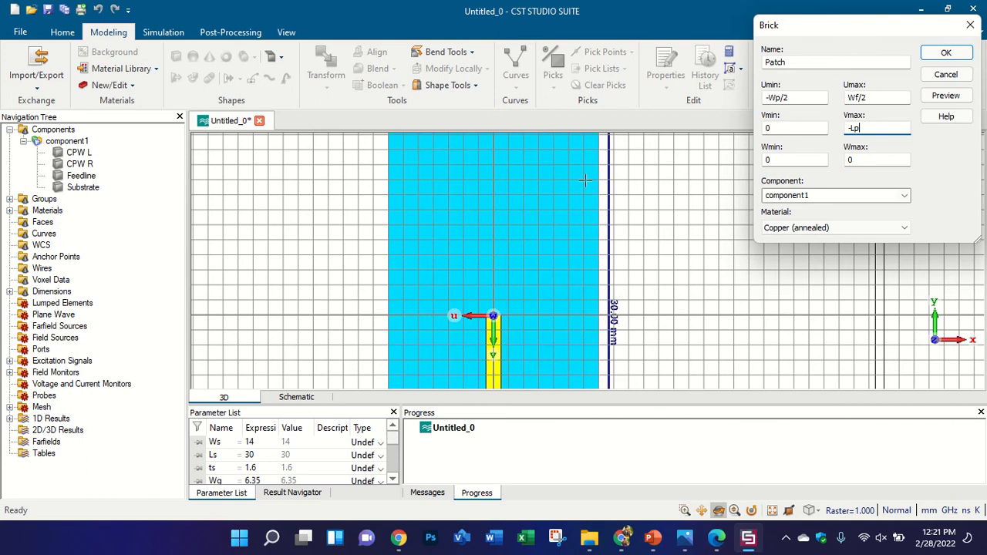
pyautogui.moveTo(865, 128); pyautogui.dragTo(782, 131)
pyautogui.press('BackSpace')
pyautogui.doubleClick(782, 126)
pyautogui.write('-Lp')
pyautogui.press('Tab')
pyautogui.write('0')
# - Dismiss the definition of the missing parameter Wp and correct the Patch brick's Umax to Wp/2
pyautogui.click(953, 103)
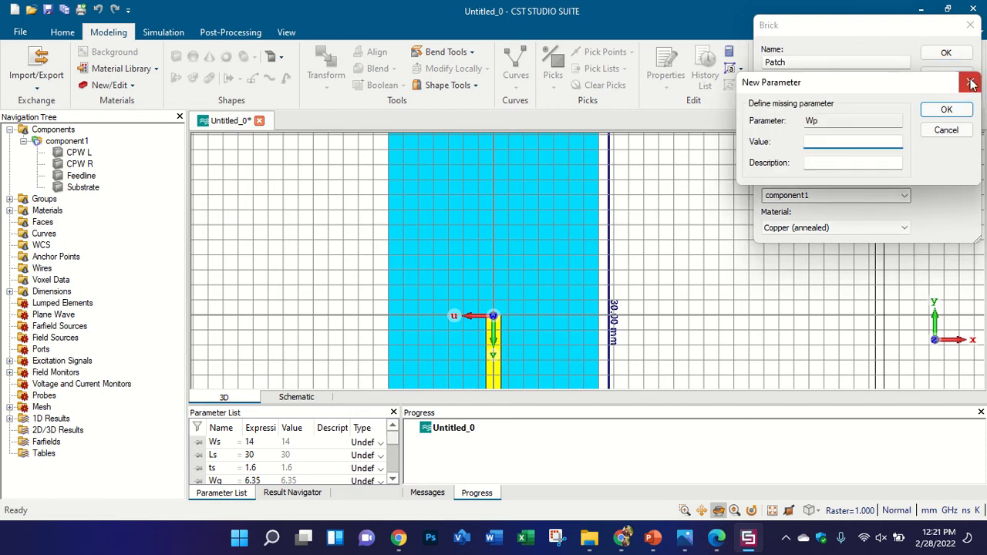
pyautogui.click(965, 84)
pyautogui.click(947, 86)
pyautogui.click(855, 97)
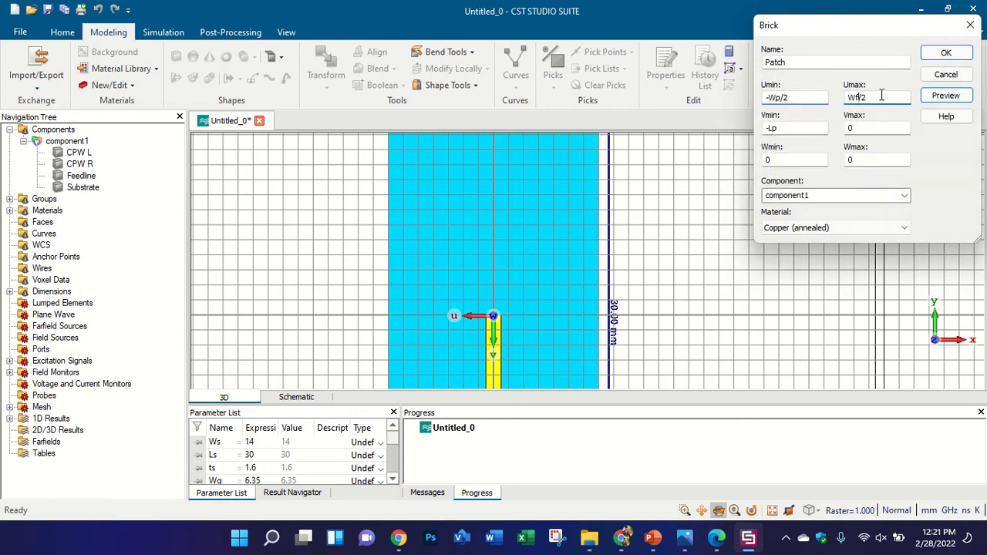
pyautogui.press('Delete')
pyautogui.write('p')
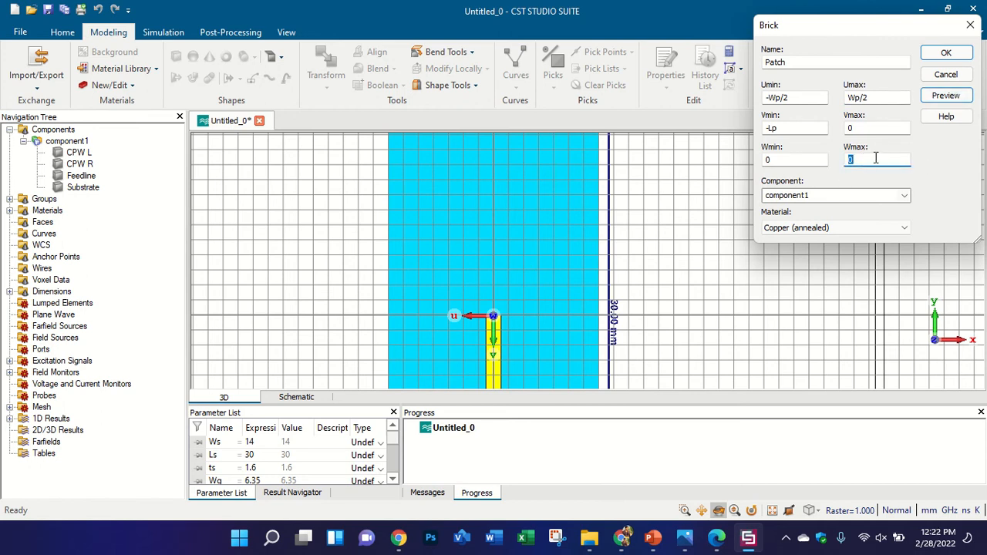
# - Inspect the local w axis at the feedline's end and set the Patch brick's Wmax to tp
pyautogui.scroll(4, 488, 341)
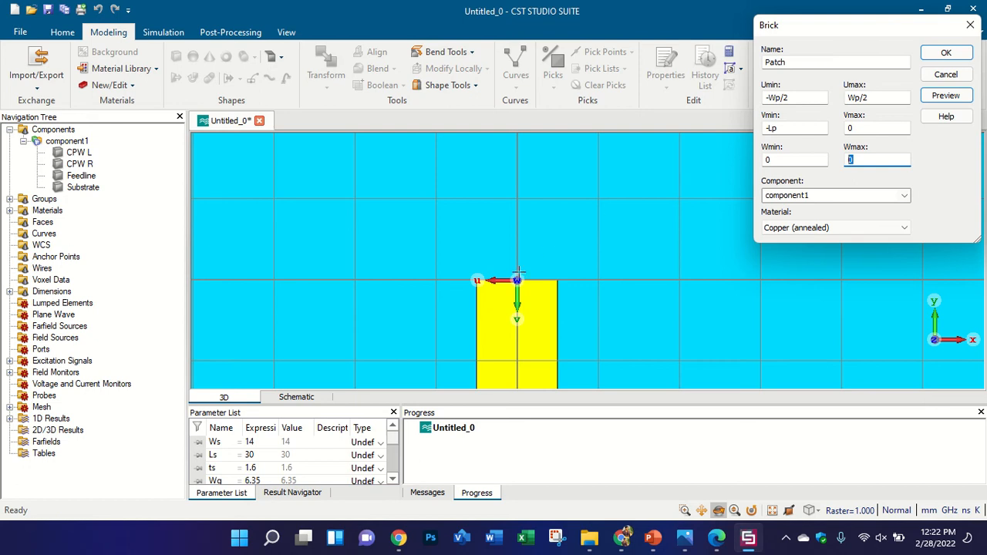
pyautogui.scroll(2, 519, 272)
pyautogui.moveTo(536, 293); pyautogui.dragTo(743, 194)
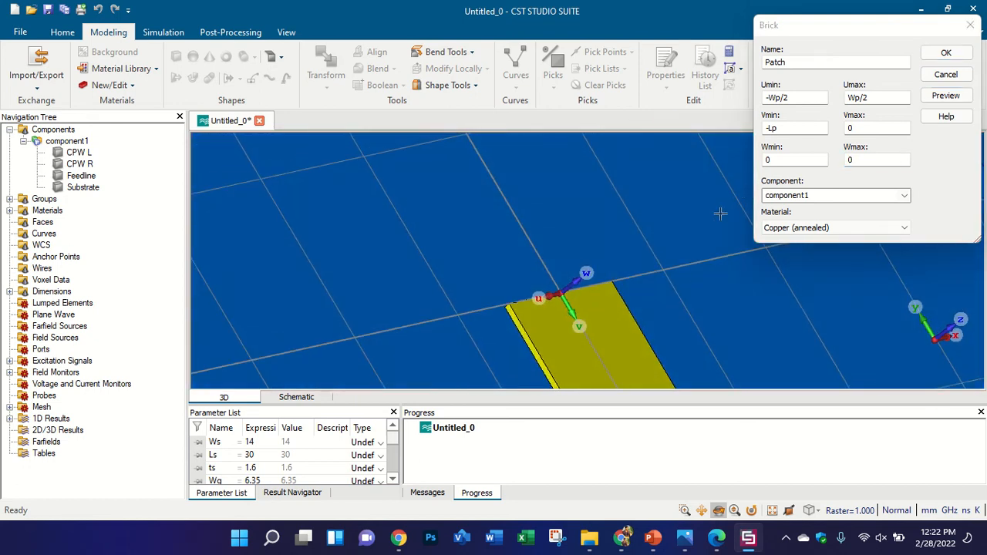
pyautogui.click(866, 162)
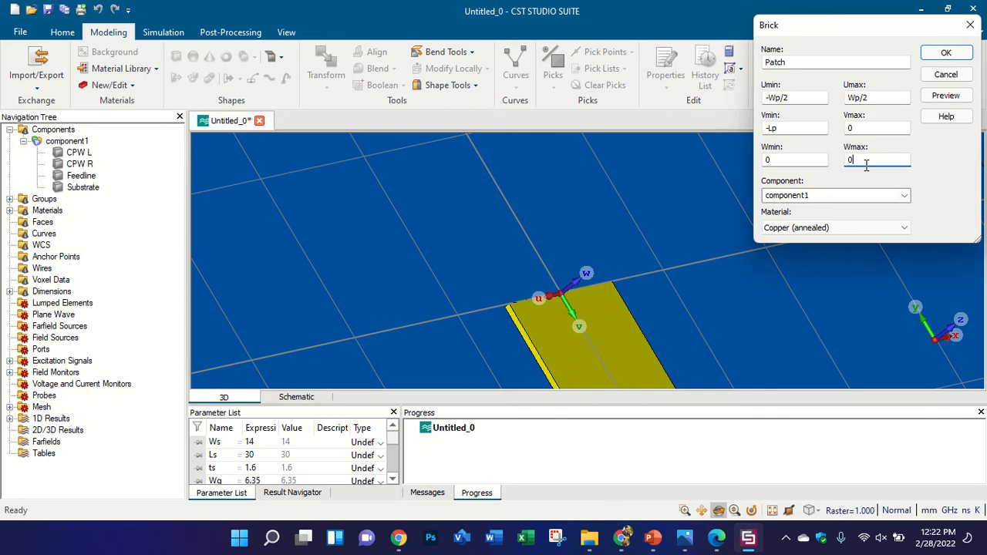
pyautogui.press('BackSpace')
pyautogui.write('tp')
# - Check the w axis against the feedline's thickness and change the Patch brick's Wmax to -tp
pyautogui.moveTo(560, 283); pyautogui.dragTo(694, 277)
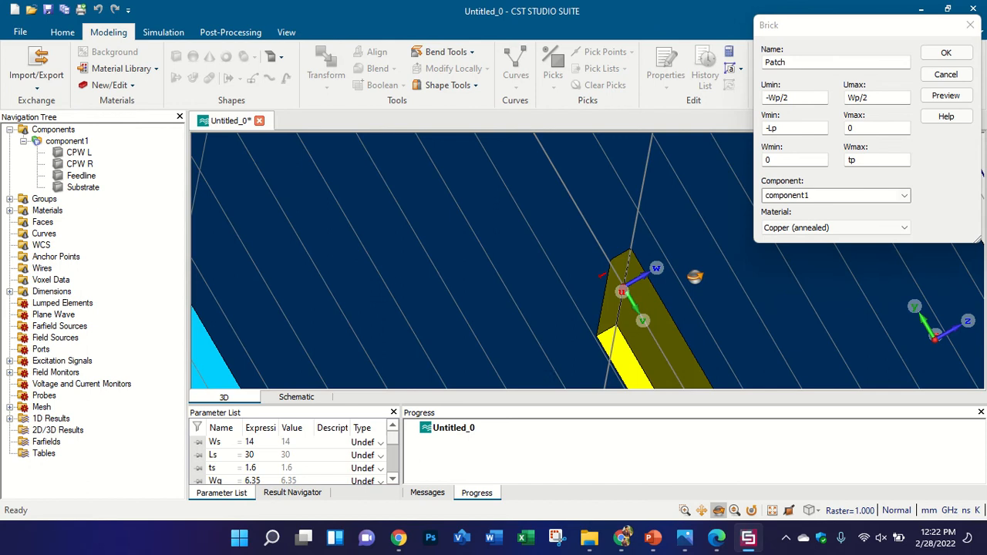
pyautogui.scroll(4, 642, 289)
pyautogui.moveTo(626, 273)
pyautogui.mouseDown()
pyautogui.moveTo(640, 249)
pyautogui.moveTo(620, 259)
pyautogui.mouseUp()
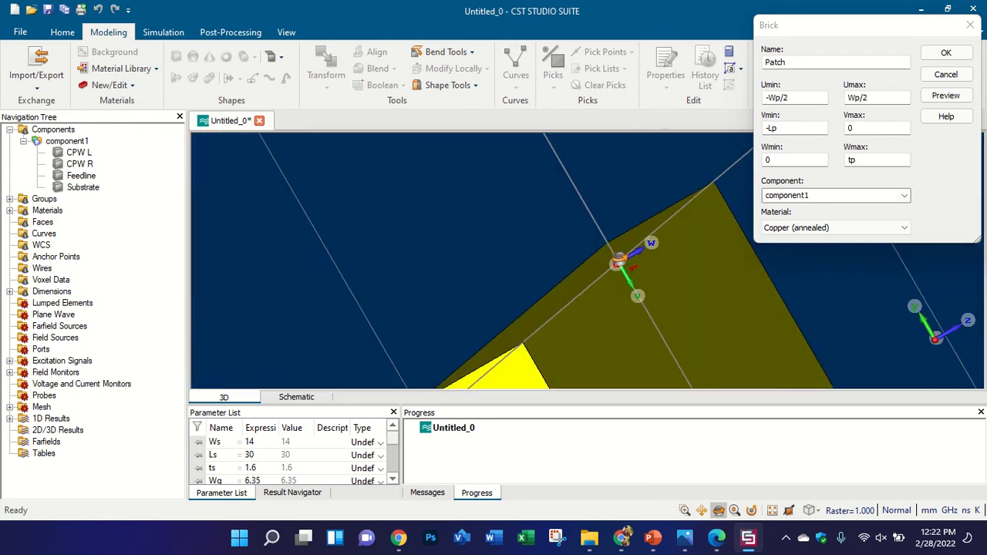
pyautogui.scroll(2, 620, 270)
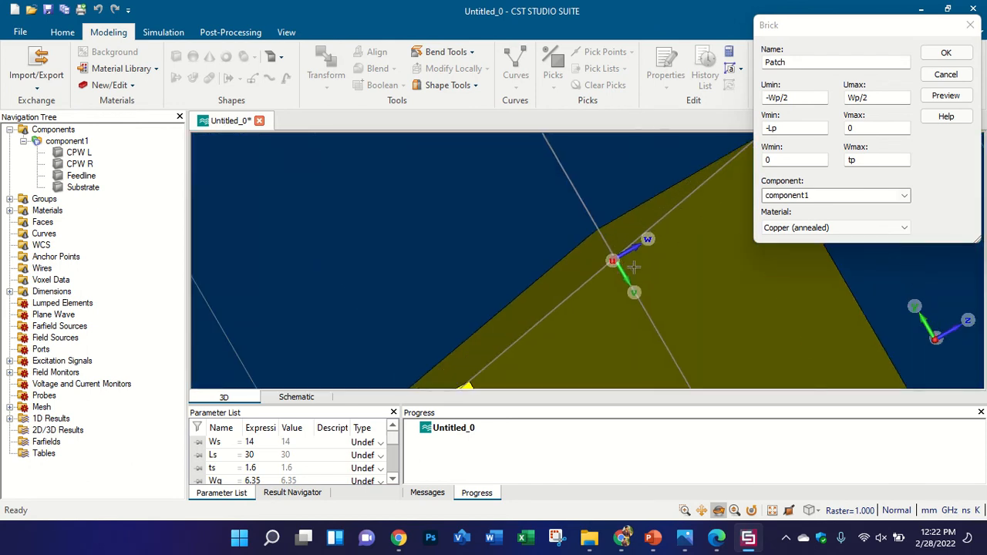
pyautogui.click(850, 158)
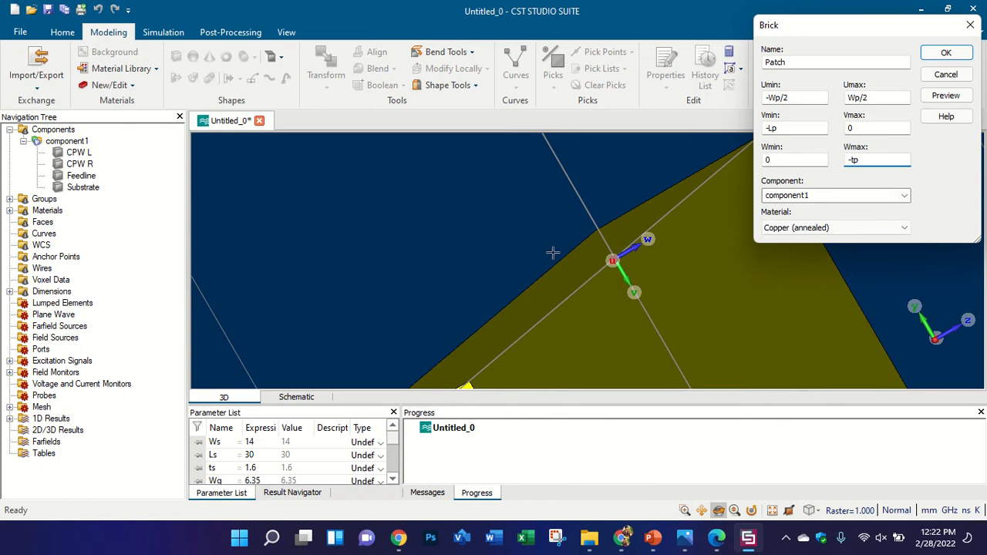
# - Preview the Patch brick in the front view, defining the missing parameters Wp as 9.8 and Lp as 8.8
pyautogui.scroll(-2, 567, 276)
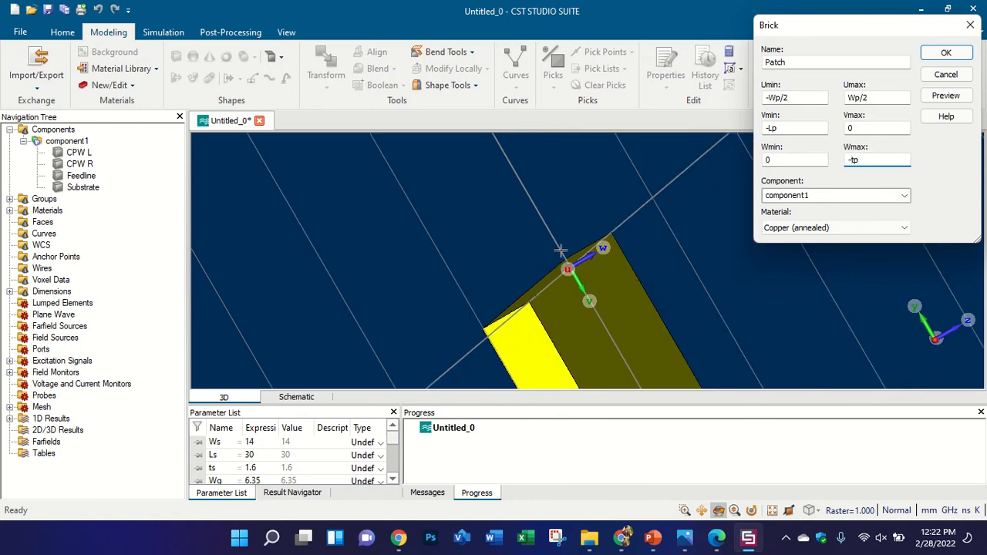
pyautogui.scroll(-5, 560, 250)
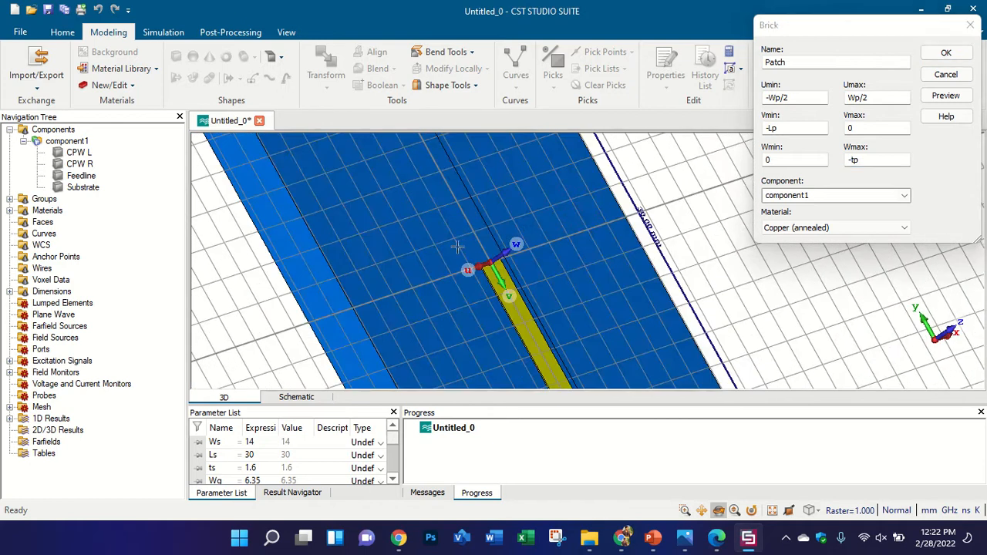
pyautogui.scroll(-3, 524, 237)
pyautogui.press('5')
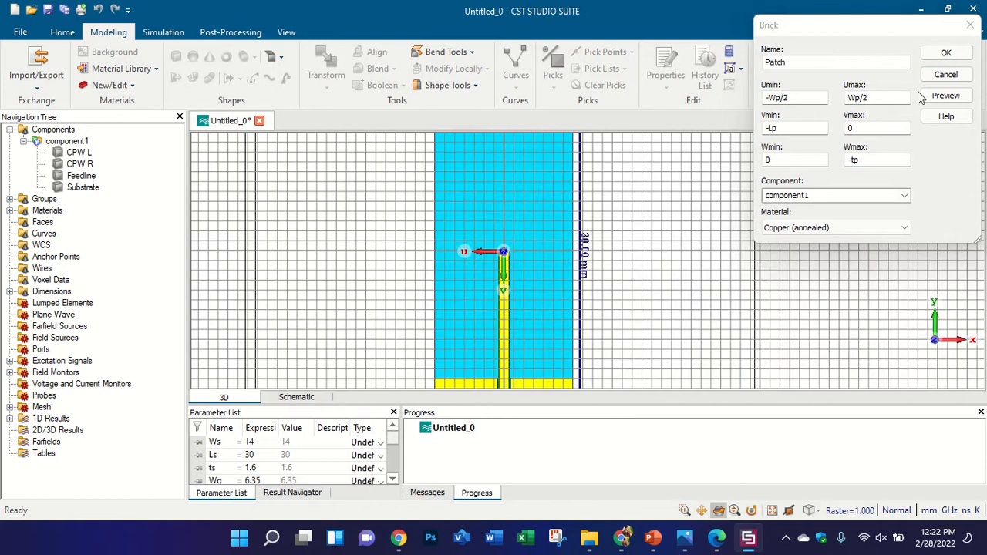
pyautogui.click(937, 95)
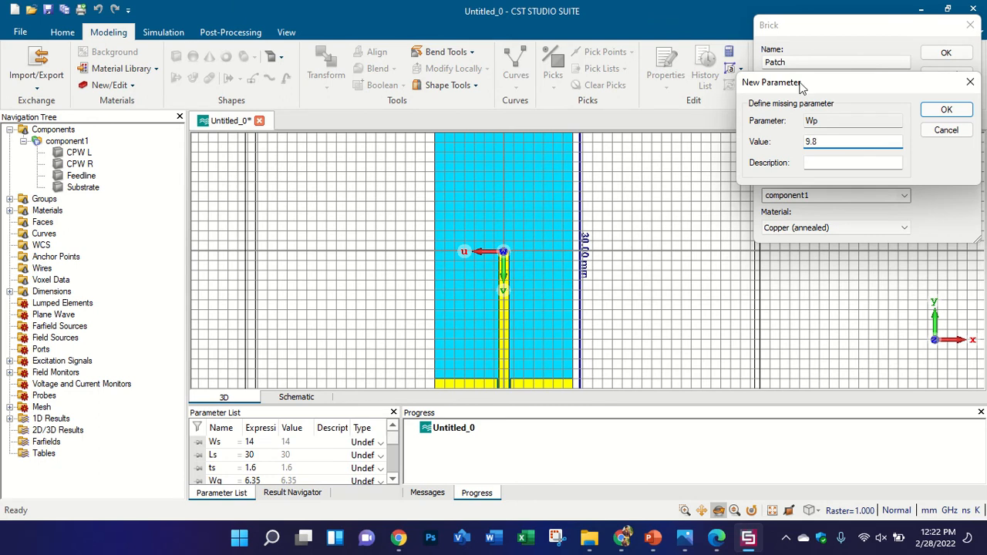
pyautogui.click(942, 112)
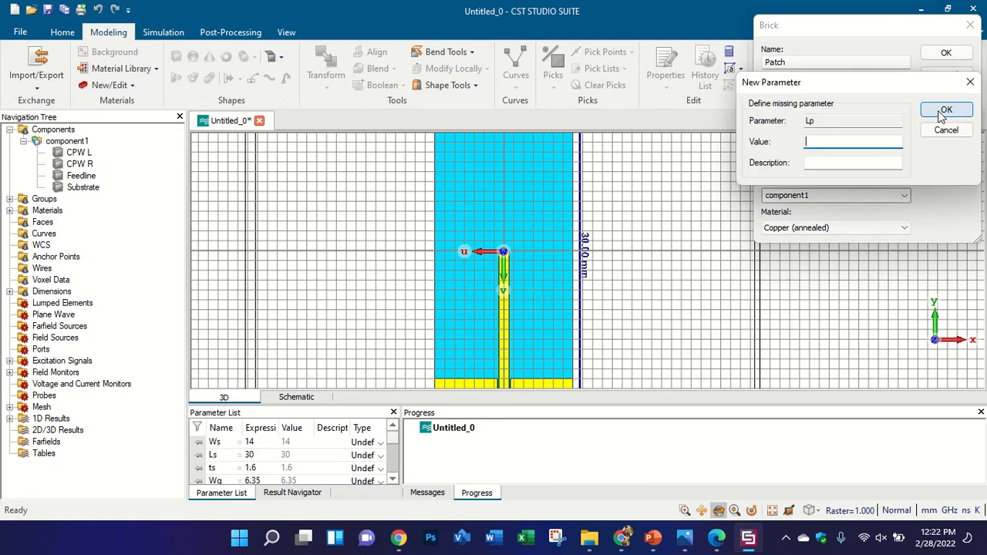
pyautogui.write('8.8')
pyautogui.click(941, 113)
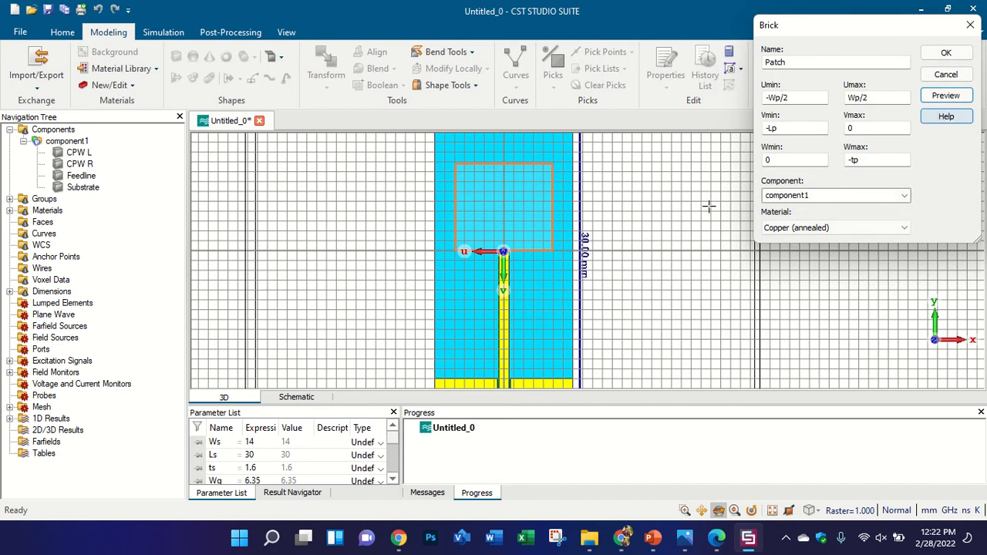
# - Create the previewed Patch brick and check its position above the feedline
pyautogui.scroll(-2, 470, 251)
pyautogui.scroll(2, 453, 229)
pyautogui.moveTo(501, 260); pyautogui.dragTo(556, 205)
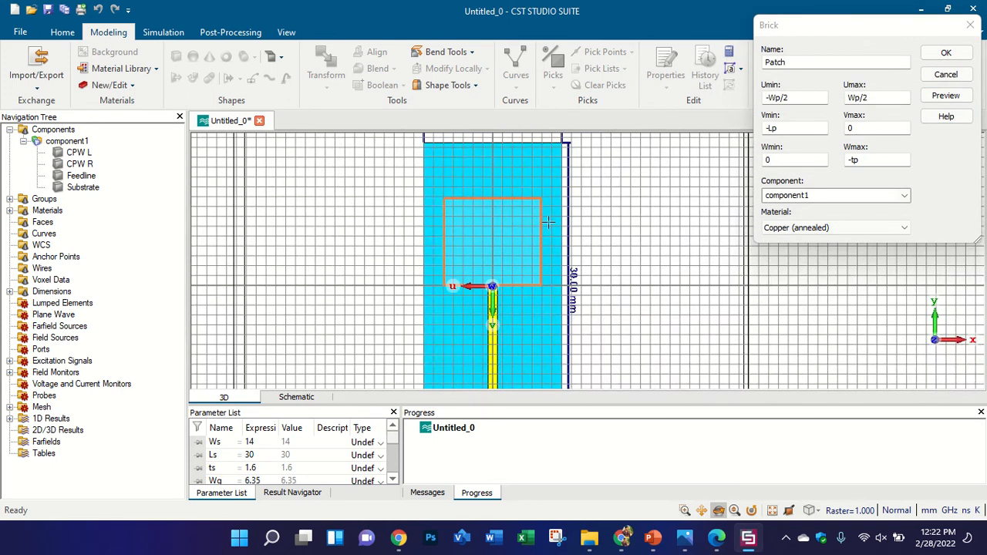
pyautogui.click(946, 52)
pyautogui.scroll(3, 533, 231)
pyautogui.moveTo(527, 241); pyautogui.dragTo(506, 244)
pyautogui.scroll(-3, 504, 237)
pyautogui.scroll(2, 499, 228)
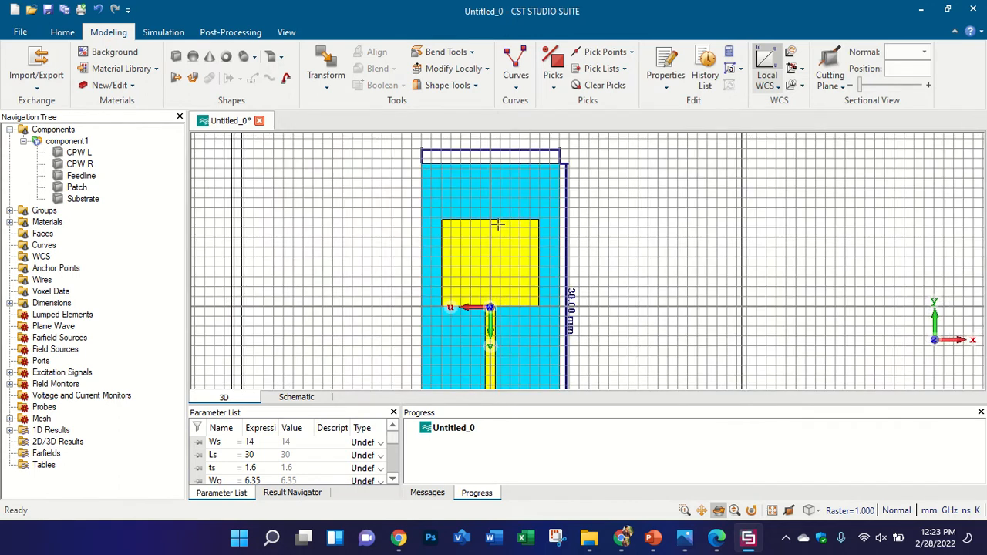
# - Compare the patch in the model with the rectangular patch in Figure 3(a) of the paper open in Edge
pyautogui.click(715, 539)
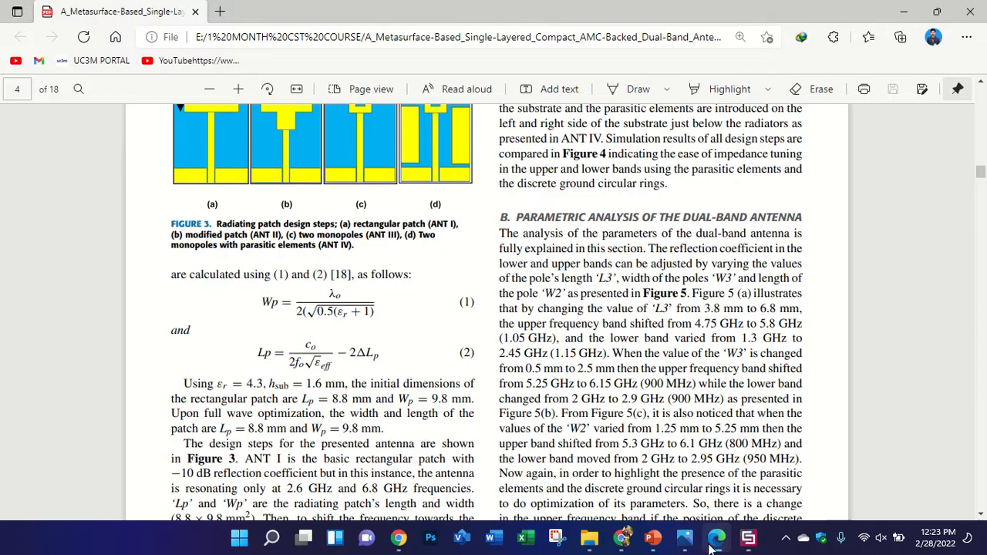
pyautogui.scroll(2, 524, 323)
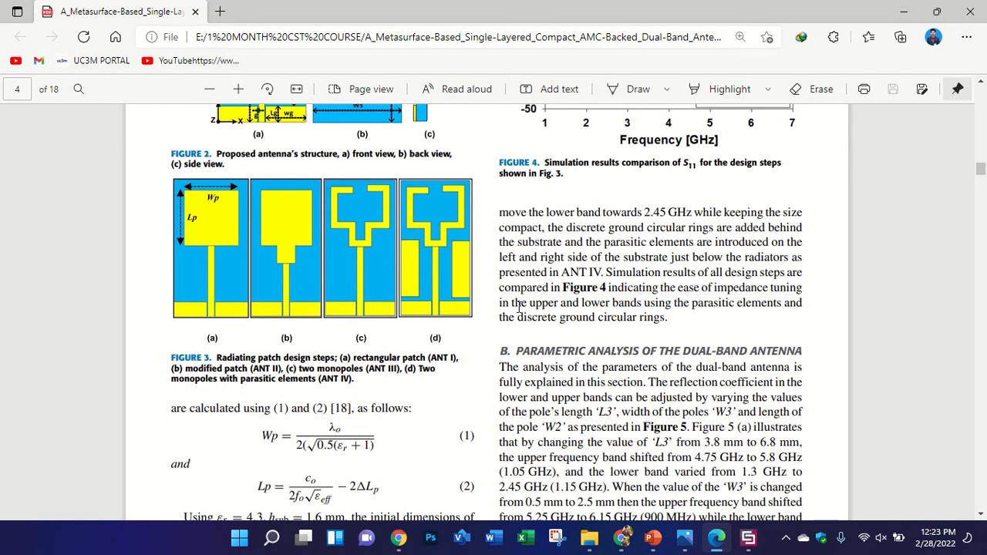
pyautogui.click(748, 538)
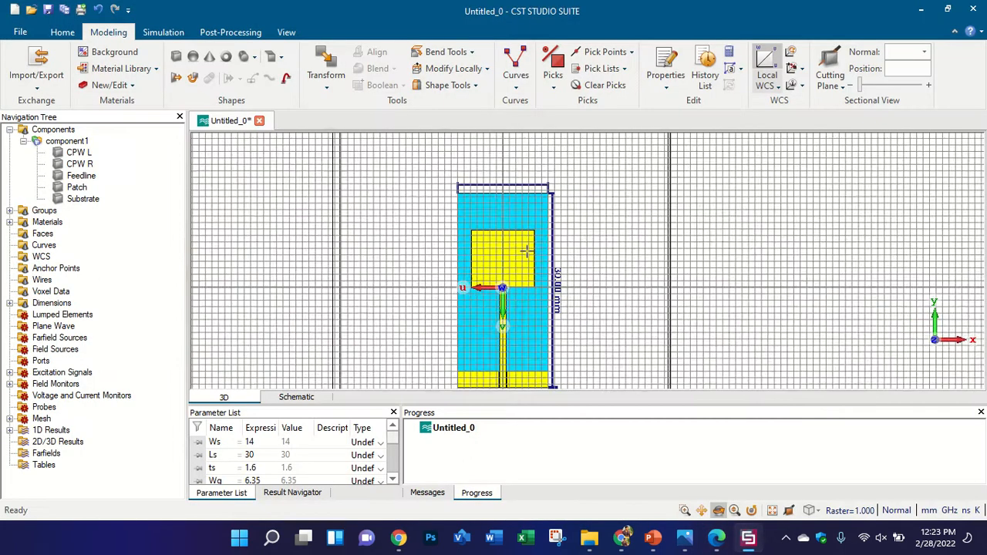
pyautogui.scroll(2, 524, 260)
pyautogui.keyDown('ctrl'); pyautogui.moveTo(530, 246); pyautogui.dragTo(777, 136); pyautogui.keyUp('ctrl')
pyautogui.press('5')
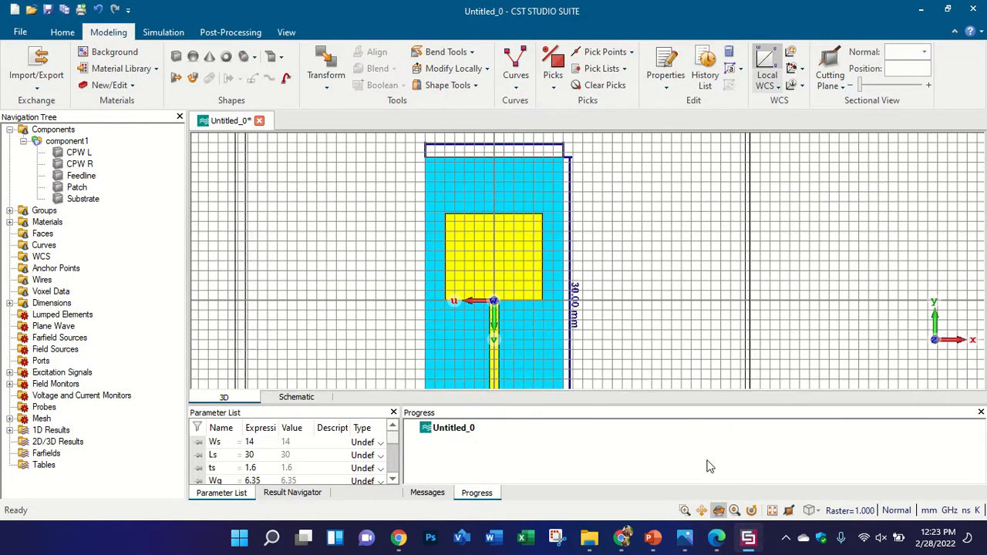
# - Enlarge Figure 3 of the paper in Edge and compare its patch proportions with the model in CST STUDIO SUITE
pyautogui.click(718, 538)
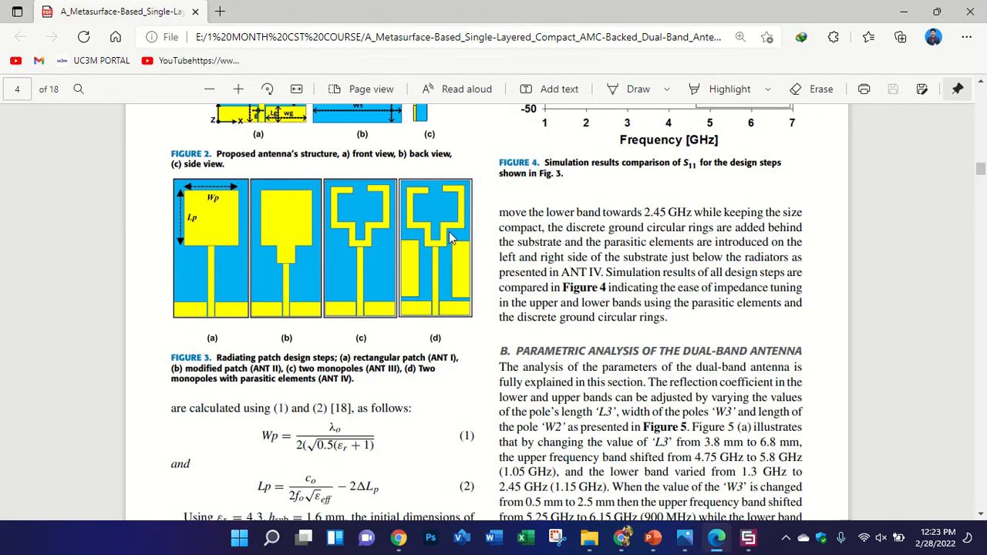
pyautogui.keyDown('ctrl'); pyautogui.scroll(3, 288, 281); pyautogui.keyUp('ctrl')
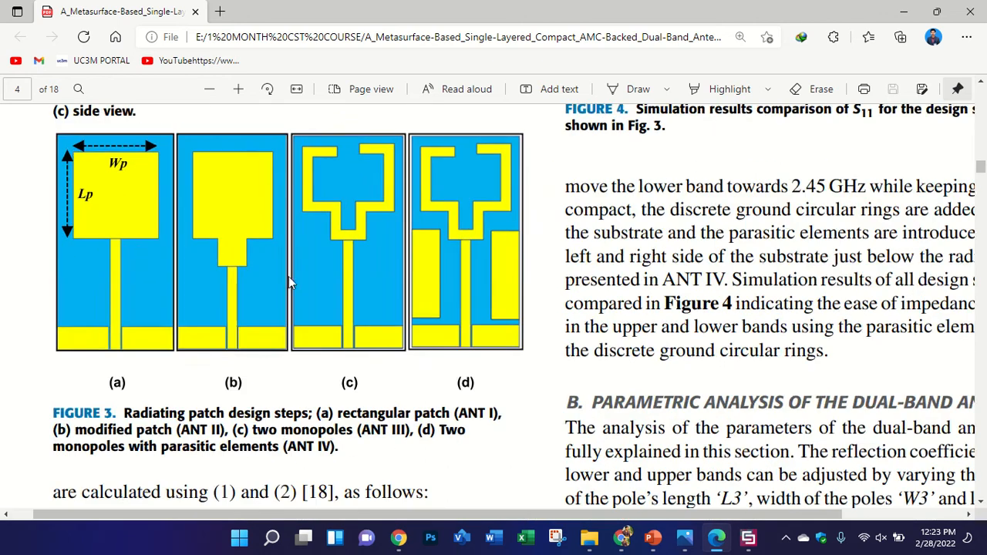
pyautogui.scroll(-1, 538, 272)
pyautogui.scroll(1, 515, 278)
pyautogui.click(748, 539)
pyautogui.scroll(2, 513, 245)
pyautogui.scroll(-2, 502, 257)
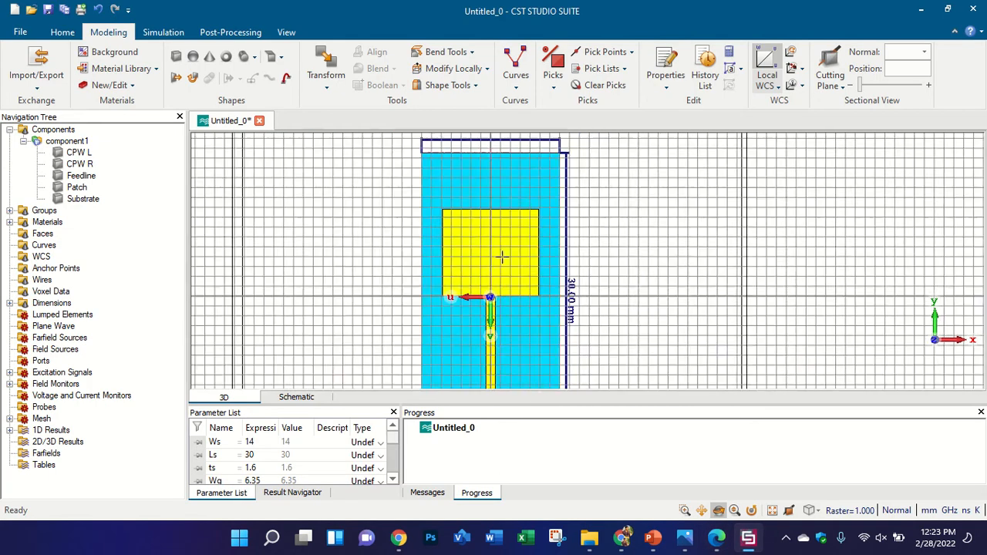
pyautogui.scroll(3, 501, 256)
pyautogui.scroll(-2, 504, 247)
pyautogui.scroll(1, 502, 222)
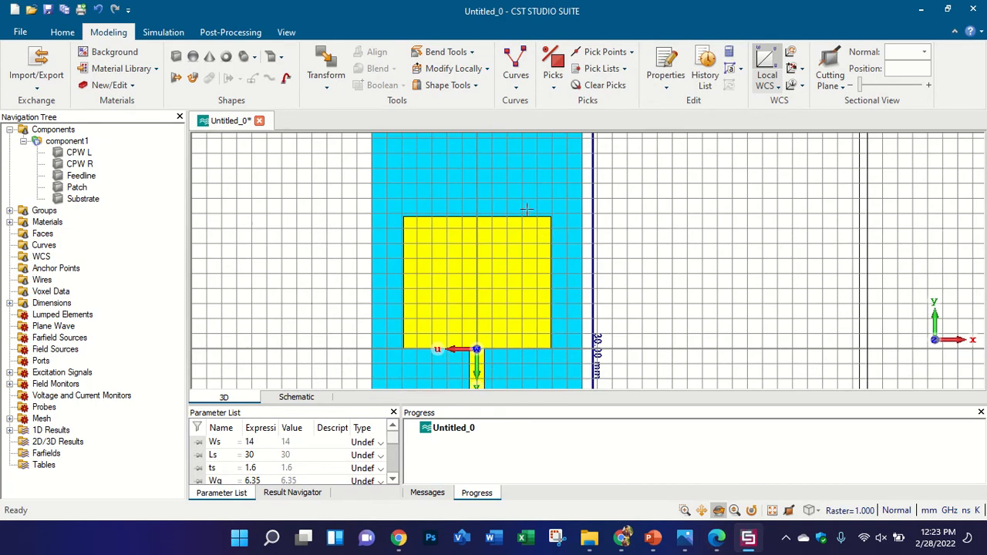
# - Set the patch length parameter Lp to 12.8 and run a parametric update of the model
pyautogui.doubleClick(104, 186)
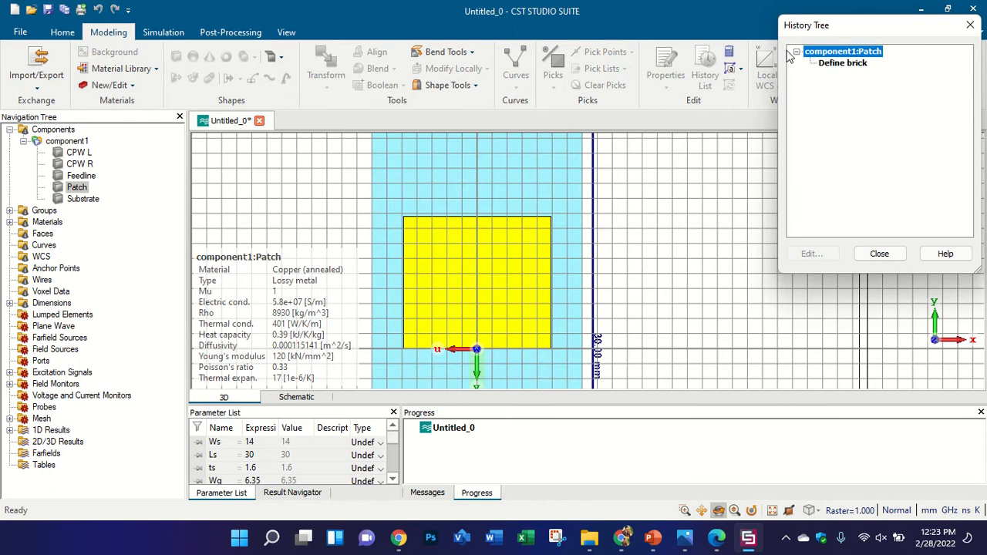
pyautogui.click(879, 254)
pyautogui.scroll(-1, 266, 466)
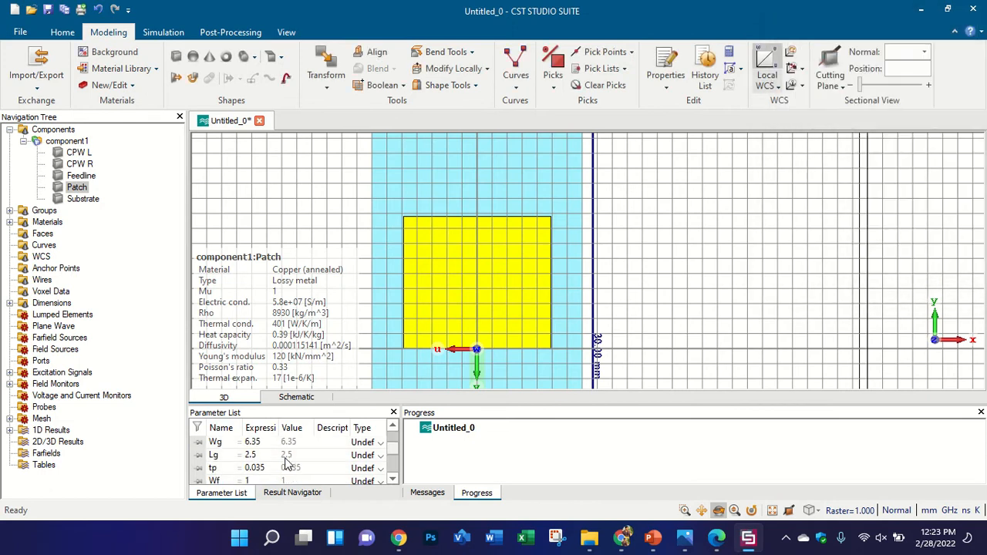
pyautogui.scroll(-3, 262, 473)
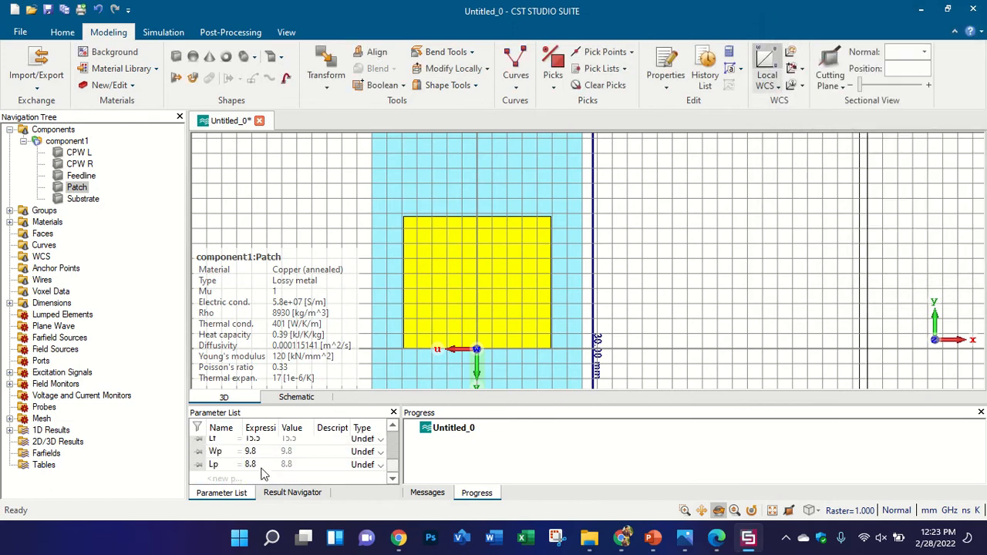
pyautogui.doubleClick(262, 466)
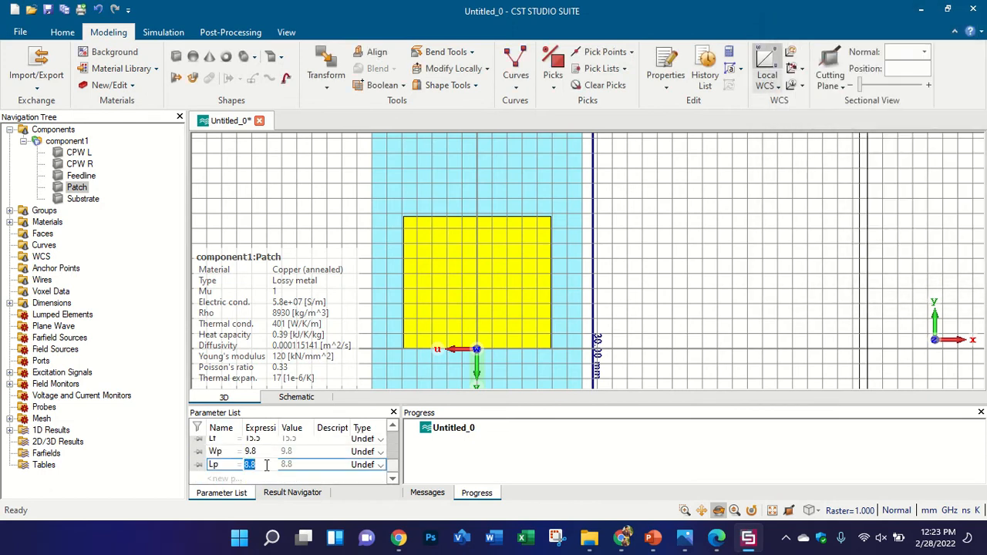
pyautogui.write('12.8')
pyautogui.press('Return')
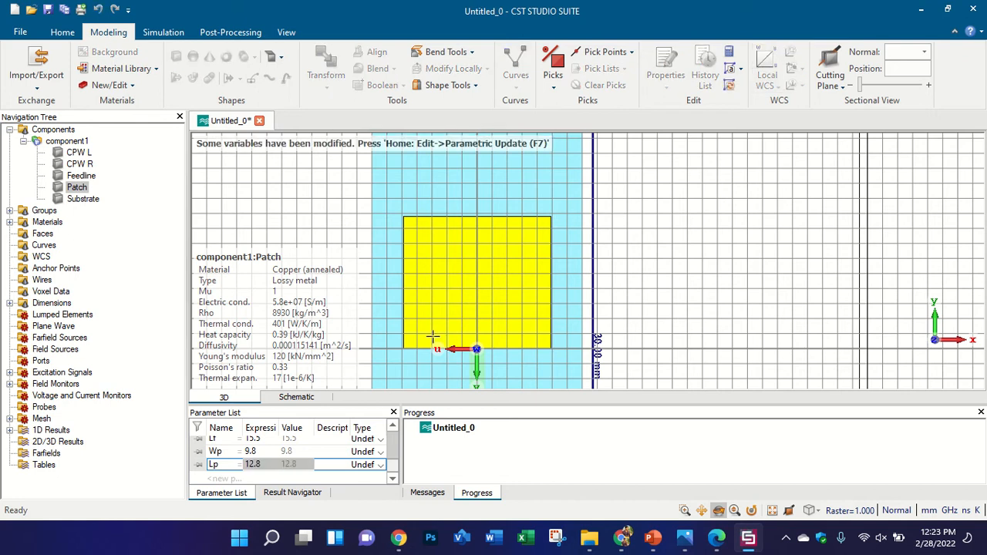
pyautogui.press('F7')
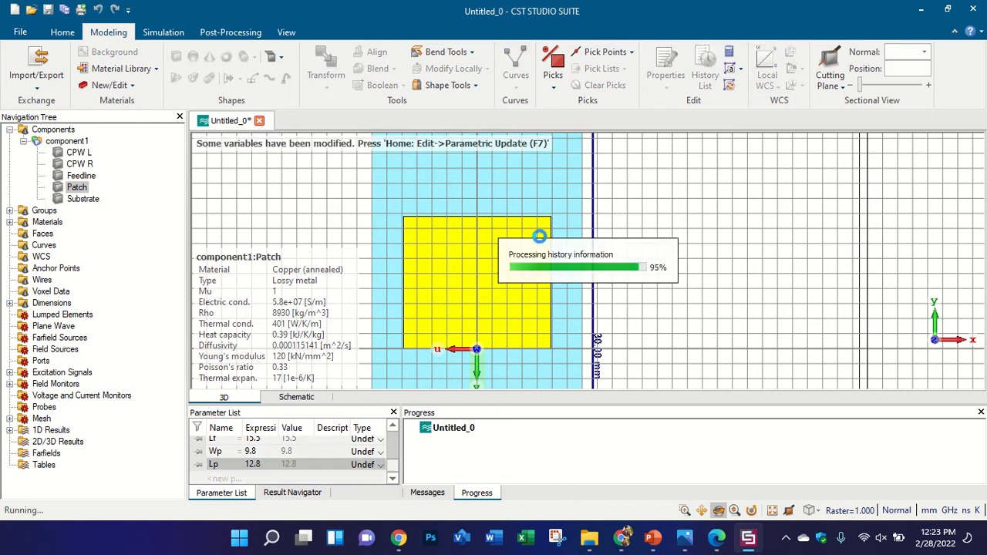
pyautogui.click(96, 140)
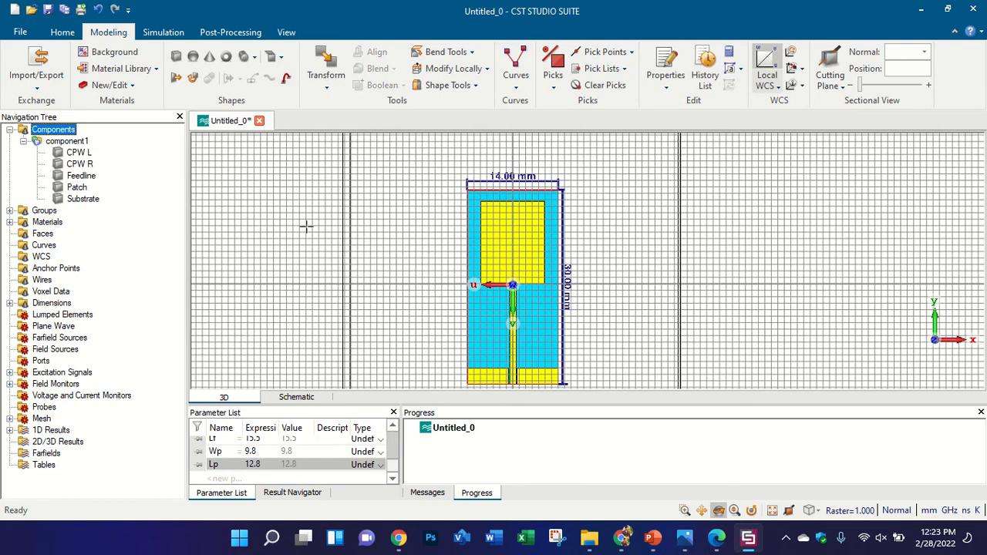
pyautogui.scroll(3, 533, 243)
# - Switch to the paper in Edge and examine how the modified patch in Figure 3(b) joins the feedline
pyautogui.click(717, 538)
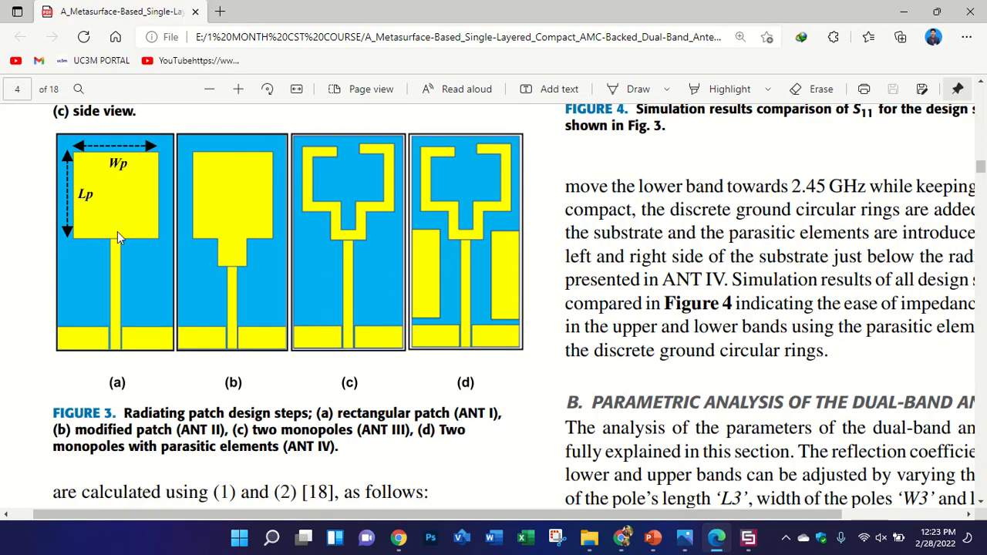
pyautogui.keyDown('ctrl'); pyautogui.scroll(2, 199, 239); pyautogui.keyUp('ctrl')
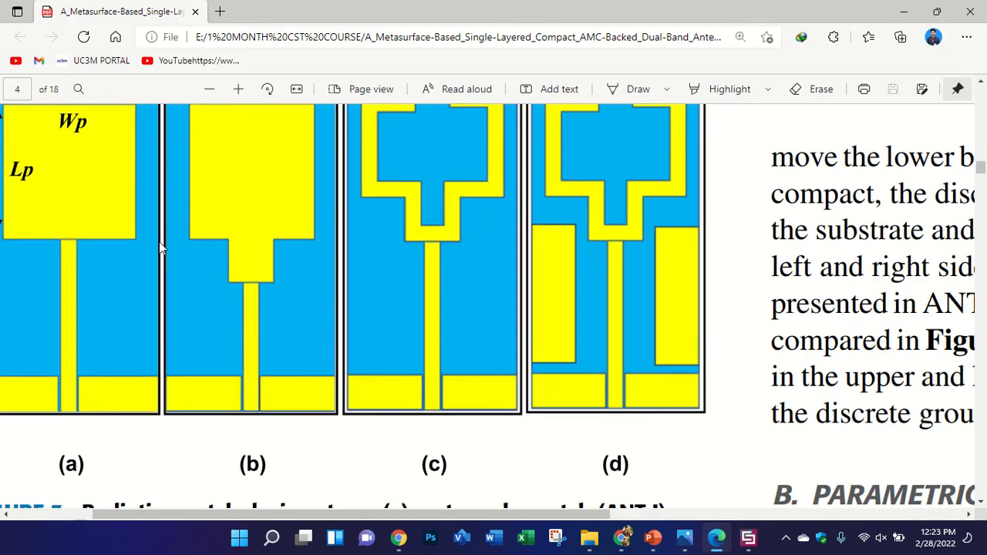
pyautogui.keyDown('ctrl'); pyautogui.scroll(2, 159, 242); pyautogui.keyUp('ctrl')
pyautogui.scroll(1, 301, 279)
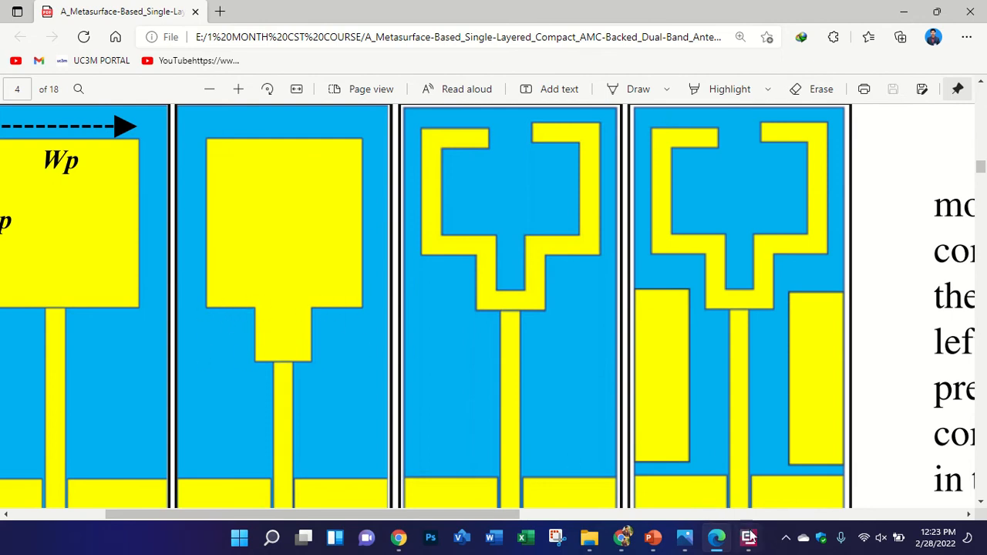
pyautogui.keyDown('ctrl'); pyautogui.scroll(-5, 342, 276); pyautogui.keyUp('ctrl')
pyautogui.keyDown('ctrl'); pyautogui.scroll(4, 113, 326); pyautogui.keyUp('ctrl')
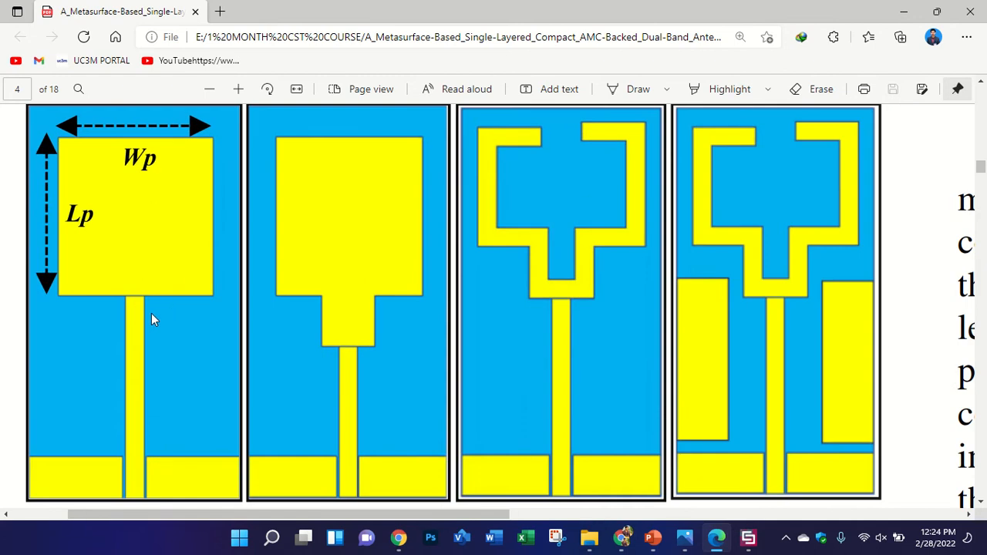
pyautogui.keyDown('ctrl'); pyautogui.scroll(2, 165, 338); pyautogui.keyUp('ctrl')
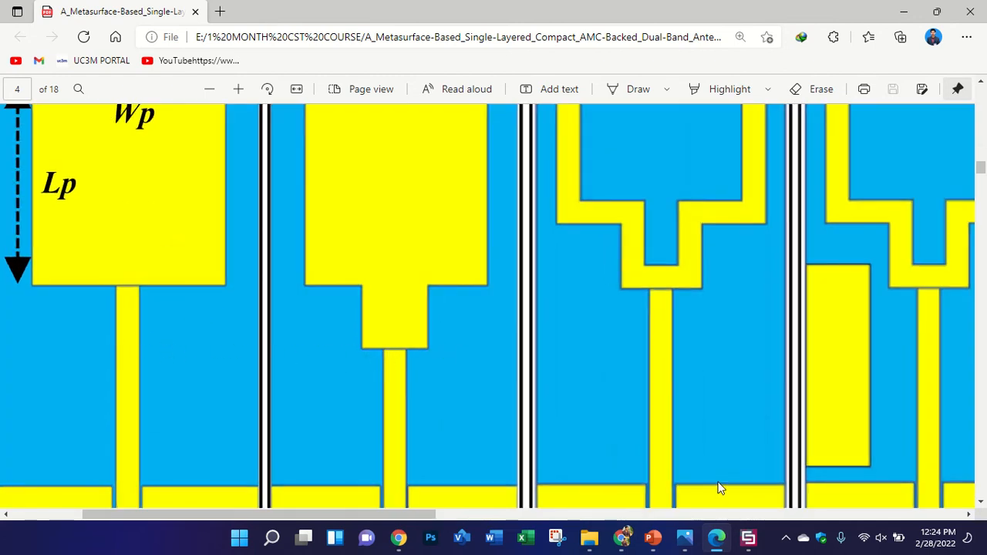
# - Switch back to CST STUDIO SUITE and preview a copper brick below the patch with Umin -6, Umax 6 and Vmax 8
pyautogui.click(748, 537)
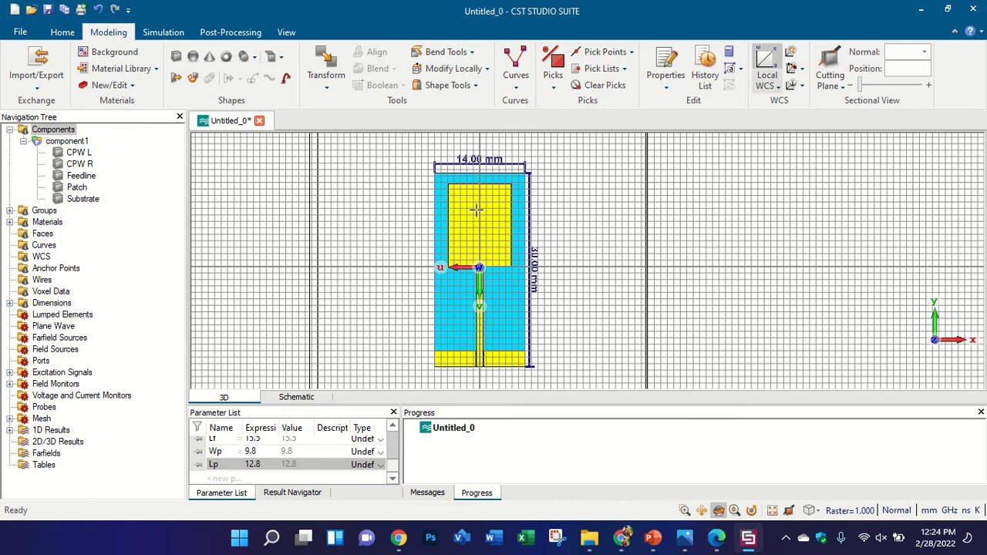
pyautogui.scroll(5, 472, 269)
pyautogui.scroll(-2, 472, 269)
pyautogui.scroll(1, 472, 270)
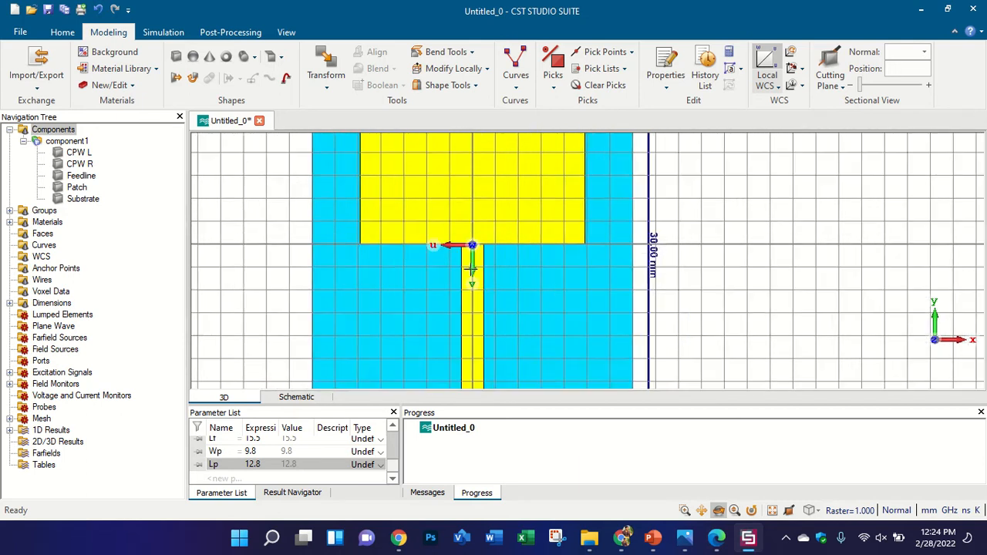
pyautogui.scroll(1, 472, 269)
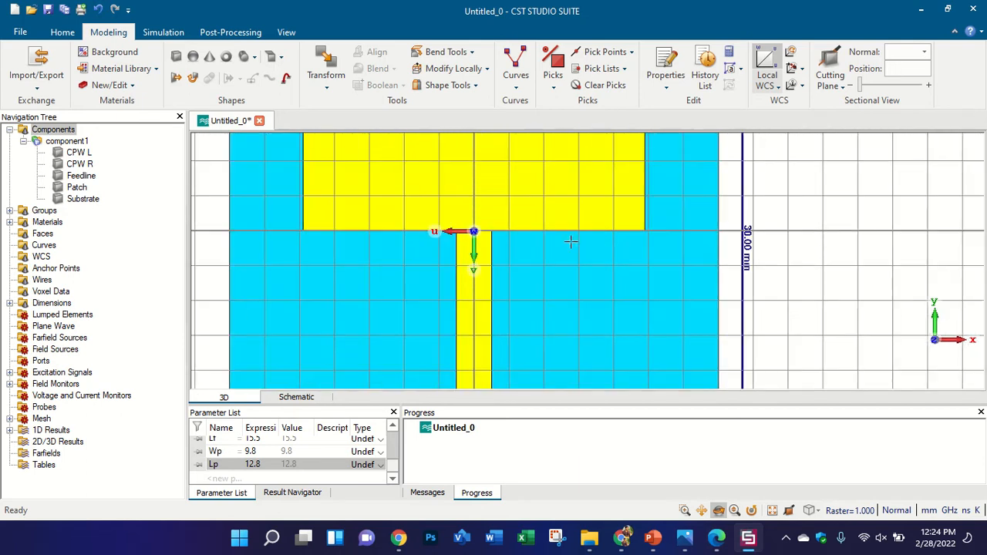
pyautogui.click(175, 57)
pyautogui.press('Escape')
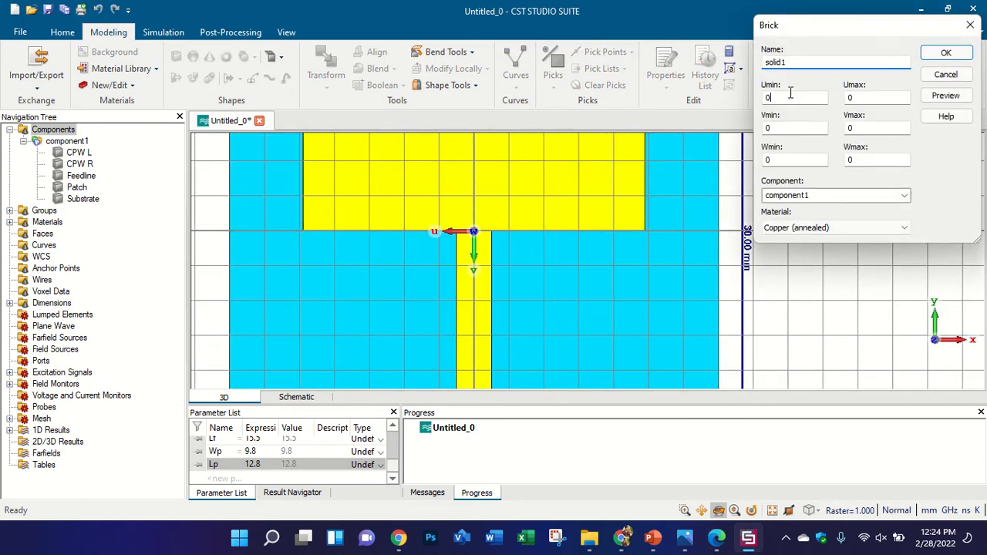
pyautogui.press('Tab')
pyautogui.write('-6')
pyautogui.press('Tab')
pyautogui.write('6')
pyautogui.doubleClick(867, 126)
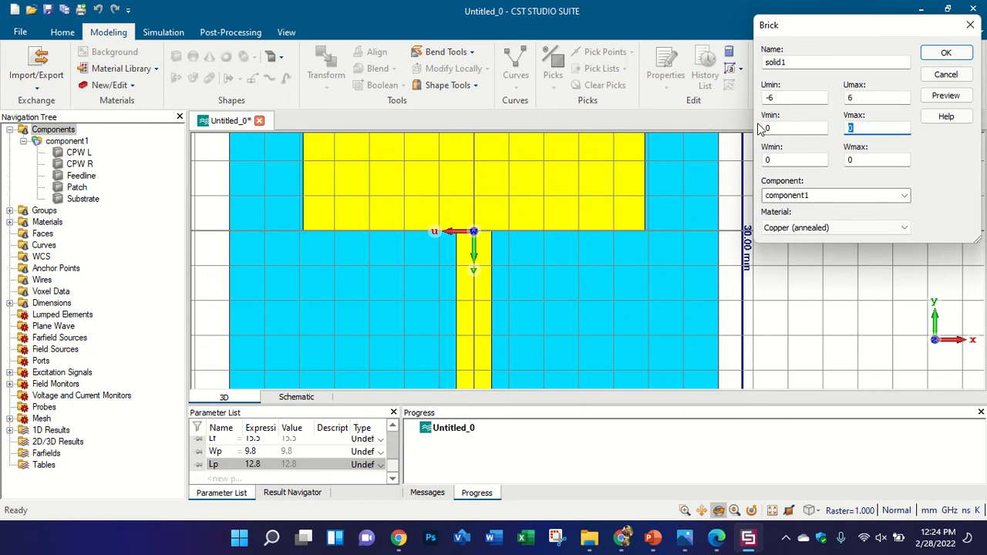
pyautogui.write('8')
pyautogui.click(925, 94)
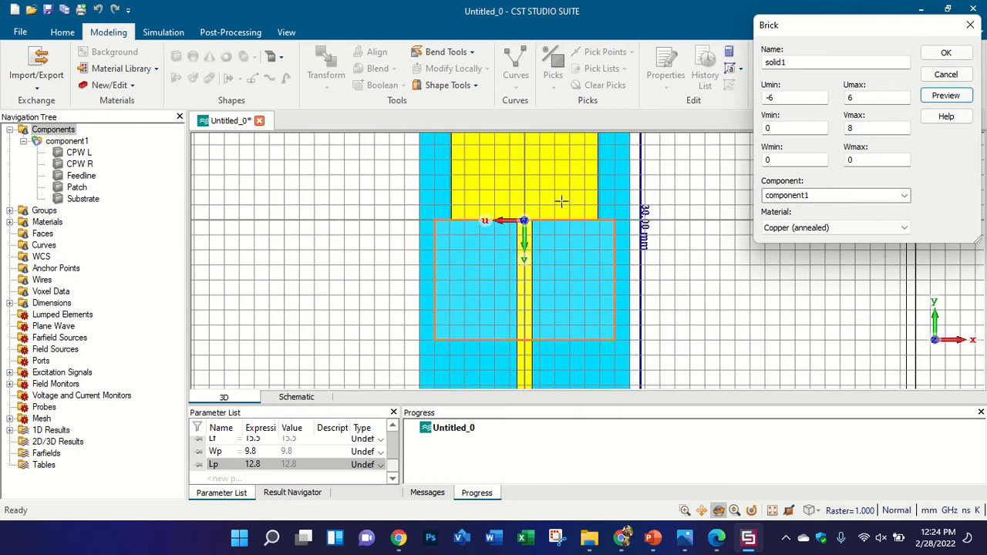
# - Narrow the brick below the patch to Umin -2 and Umax 2, set Vmax to 7 and preview it
pyautogui.click(799, 97)
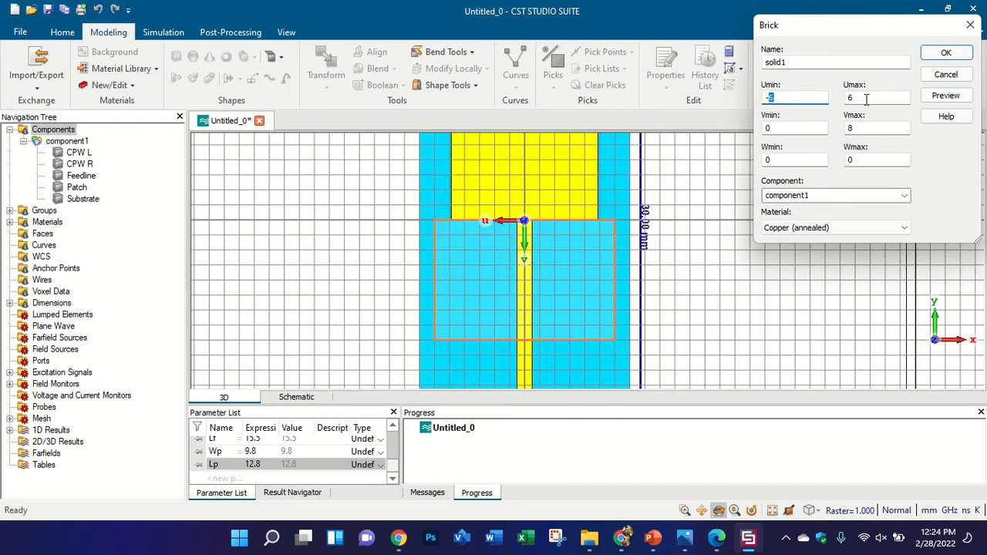
pyautogui.press('BackSpace')
pyautogui.write('2')
pyautogui.press('Tab')
pyautogui.write('2')
pyautogui.doubleClick(863, 128)
pyautogui.write('7')
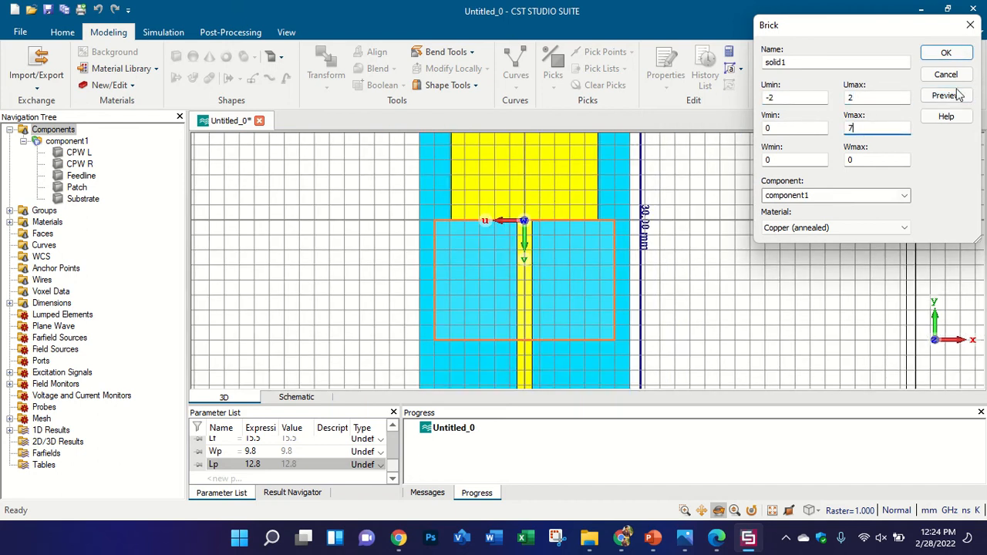
pyautogui.click(946, 96)
# - Try Vmax values of 5 and 3 for the brick below the patch, previewing each
pyautogui.doubleClick(862, 128)
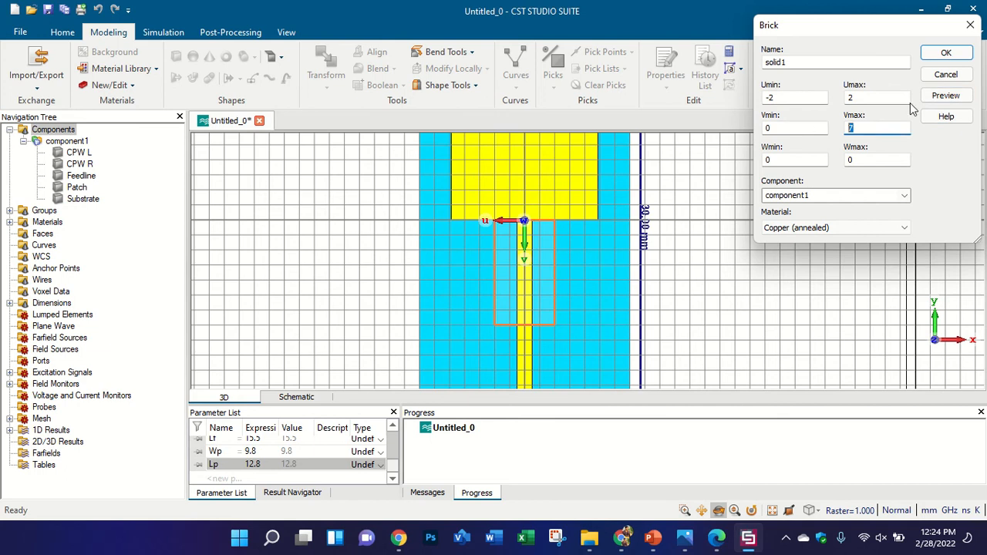
pyautogui.write('5')
pyautogui.click(945, 96)
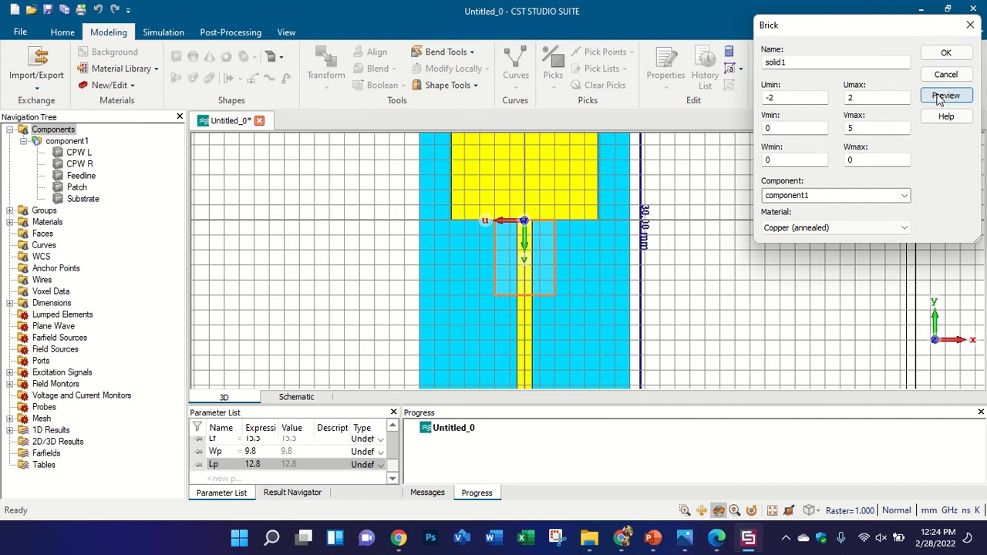
pyautogui.click(865, 128)
pyautogui.doubleClick(865, 128)
pyautogui.write('3')
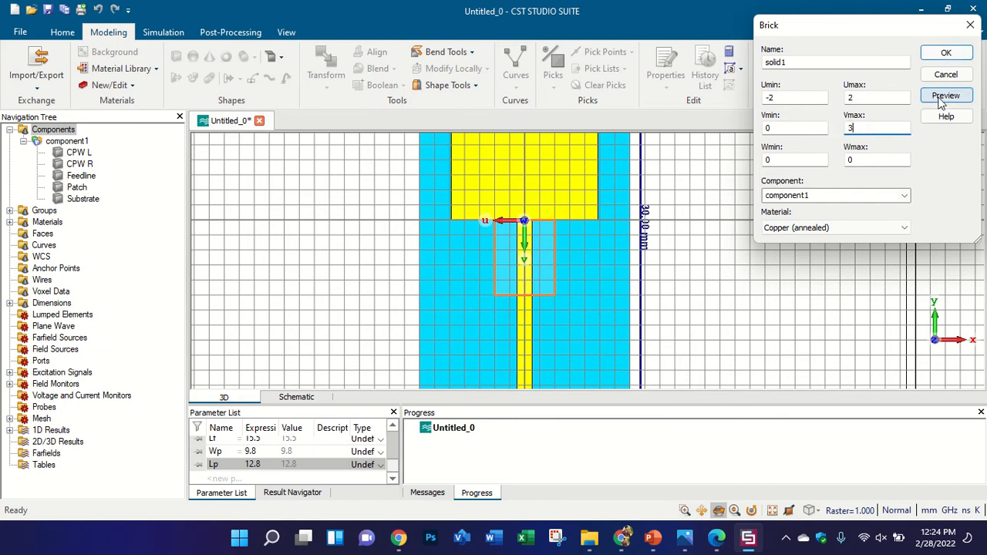
pyautogui.click(945, 96)
pyautogui.scroll(-3, 566, 226)
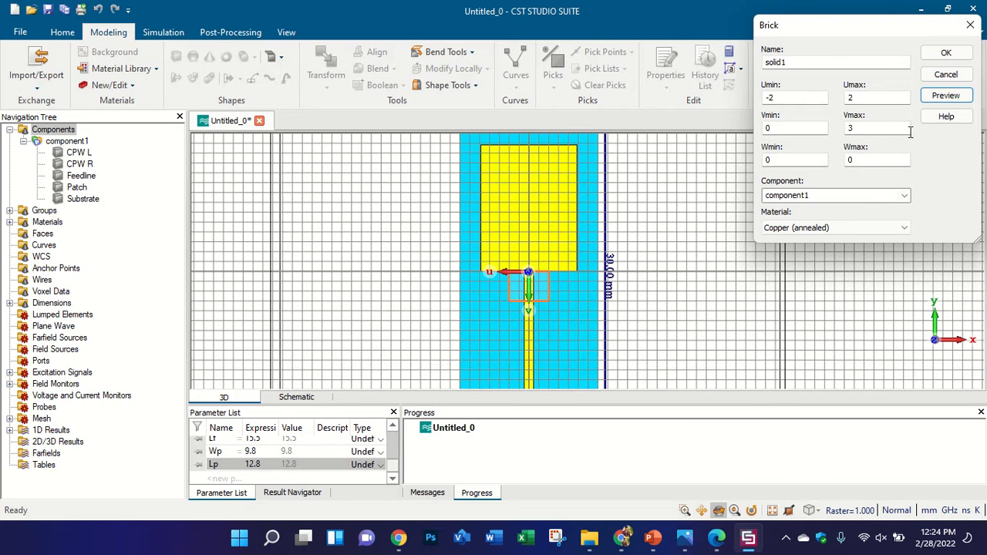
# - Set the Vmax of the brick below the patch to 4 and preview it against the patch and feedline
pyautogui.doubleClick(868, 128)
pyautogui.write('4')
pyautogui.click(945, 95)
pyautogui.scroll(-3, 576, 243)
pyautogui.scroll(3, 592, 220)
pyautogui.scroll(3, 531, 303)
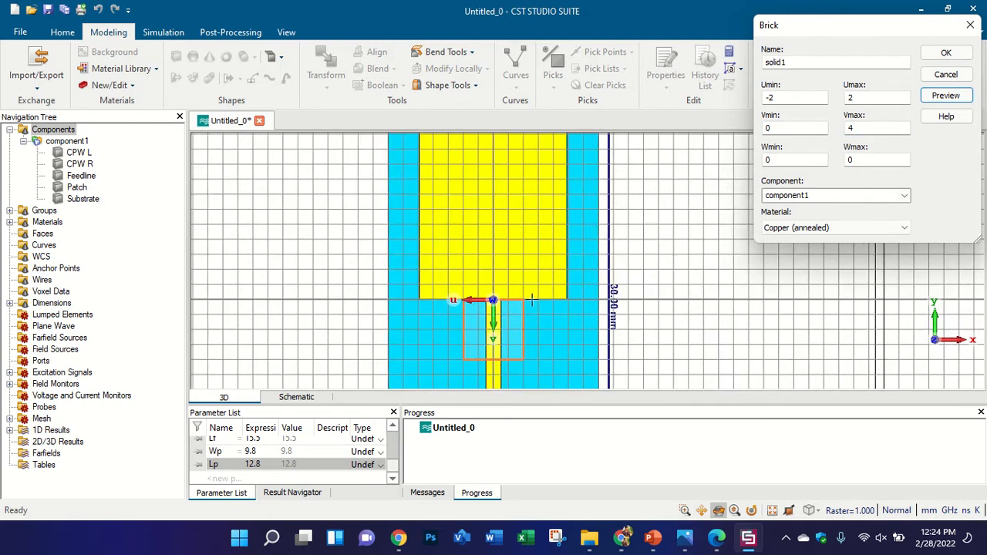
# - Set the Wmax of the brick below the patch to -tp and create it
pyautogui.doubleClick(879, 159)
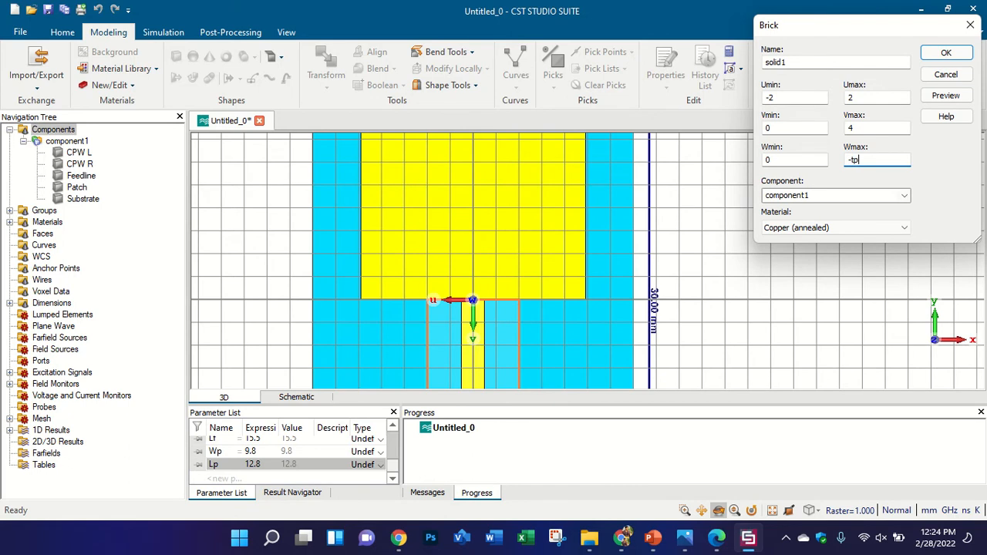
pyautogui.write('-tp')
pyautogui.press('Return')
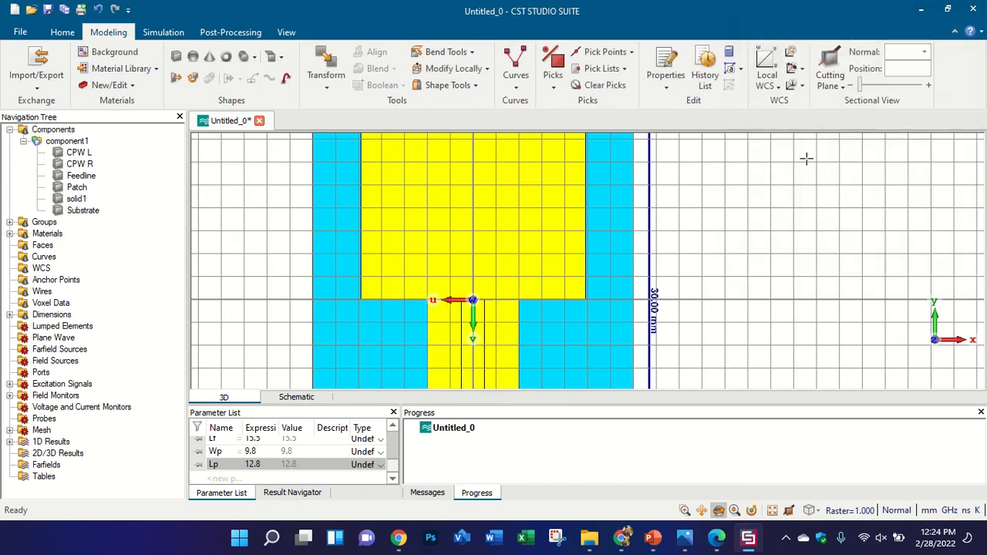
# - Unite the patch and the solid1 brick below it with Boolean Add, then clear the selection
pyautogui.scroll(-3, 510, 276)
pyautogui.scroll(-1, 493, 239)
pyautogui.scroll(1, 501, 258)
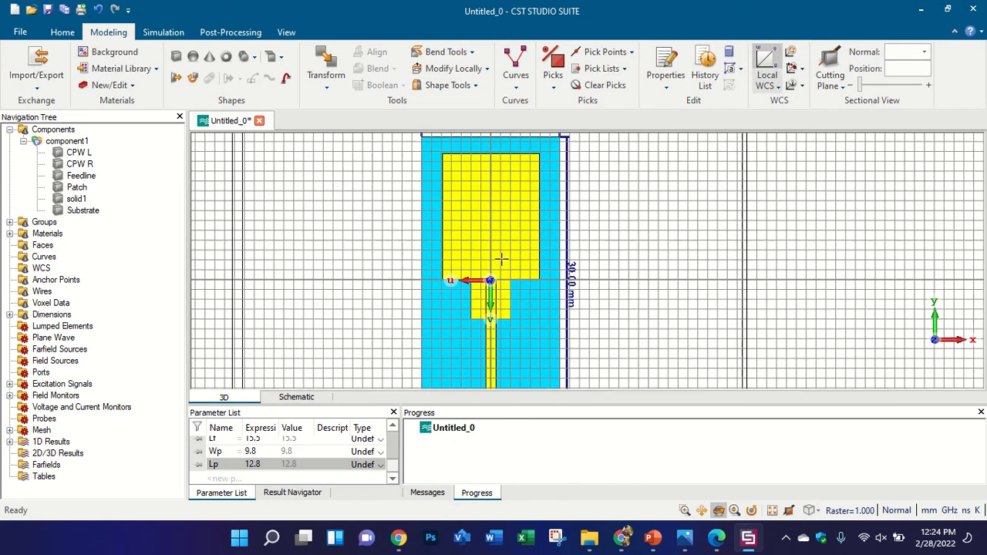
pyautogui.moveTo(501, 258); pyautogui.dragTo(484, 236)
pyautogui.scroll(-2, 484, 236)
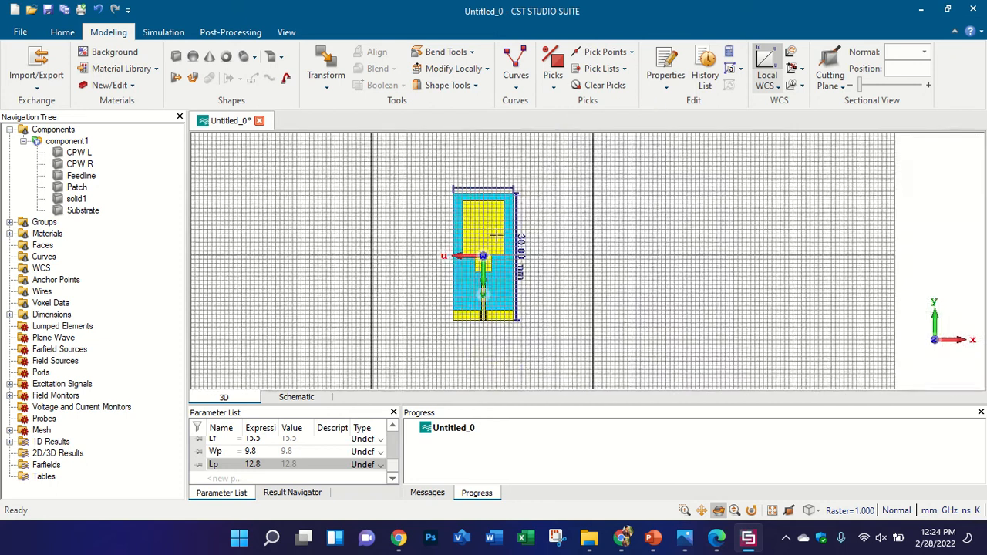
pyautogui.scroll(2, 498, 237)
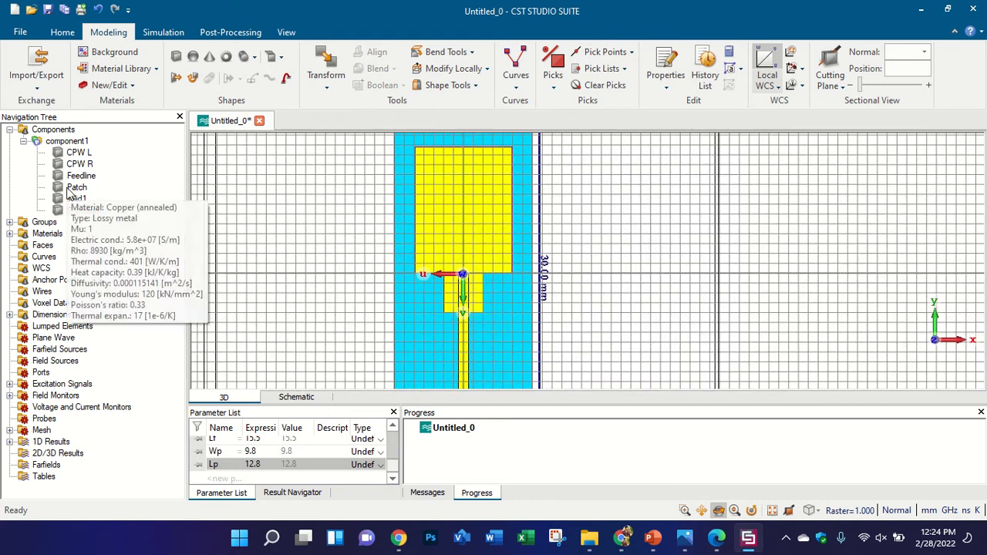
pyautogui.click(73, 187)
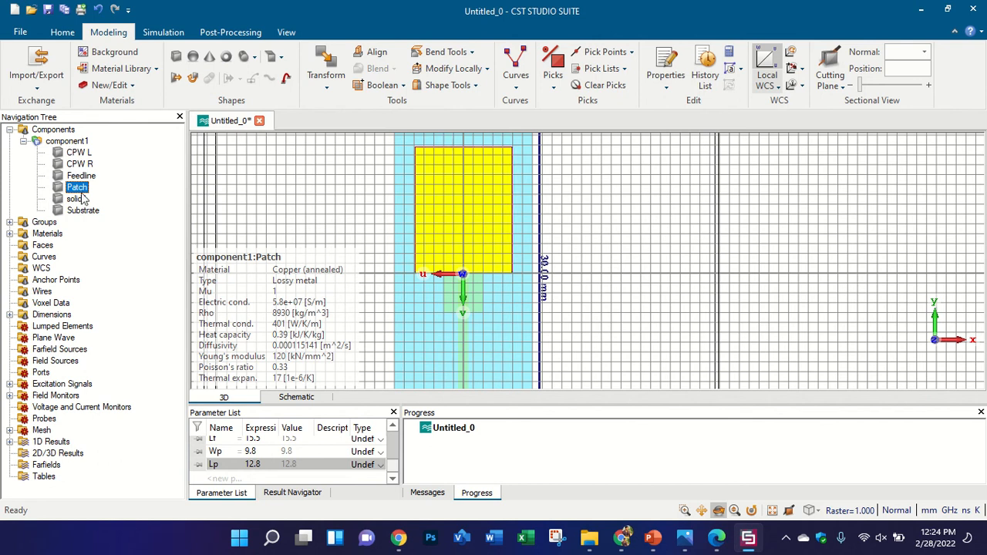
pyautogui.keyDown('ctrl'); pyautogui.click(77, 199); pyautogui.keyUp('ctrl')
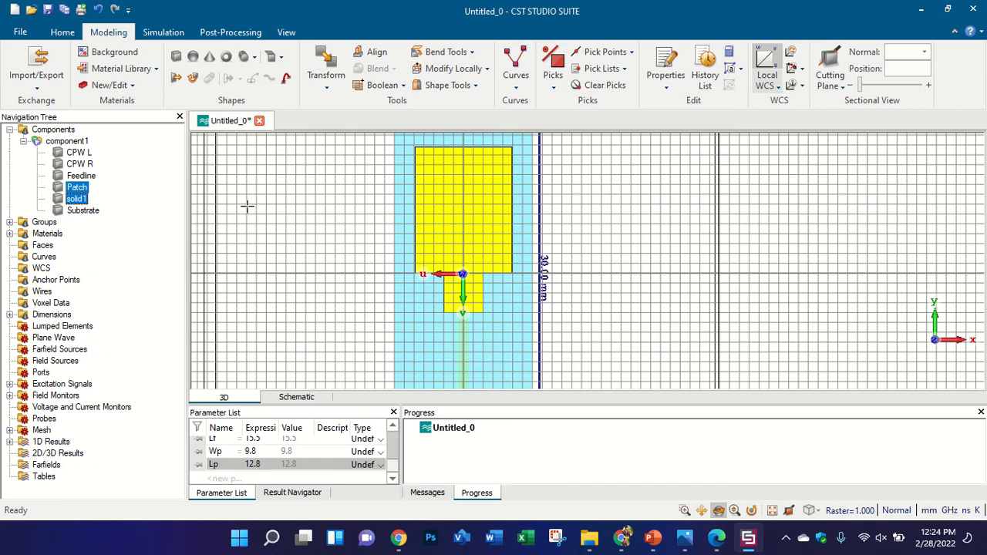
pyautogui.press('+')
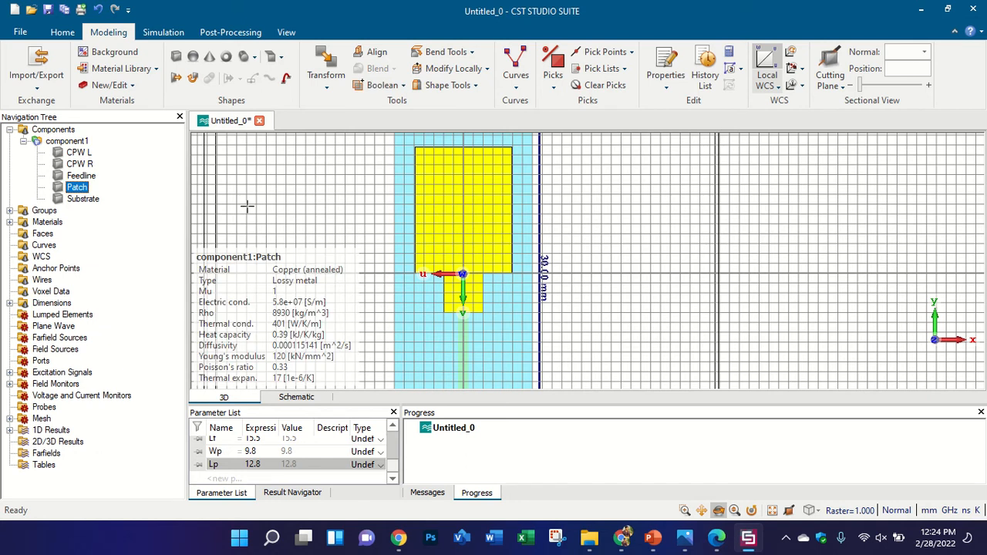
pyautogui.click(71, 142)
# - Examine the united patch and its stepped section around the junction with the feedline
pyautogui.scroll(8, 466, 282)
pyautogui.moveTo(447, 300); pyautogui.dragTo(562, 154)
pyautogui.scroll(2, 423, 230)
pyautogui.scroll(-6, 447, 259)
pyautogui.press('5')
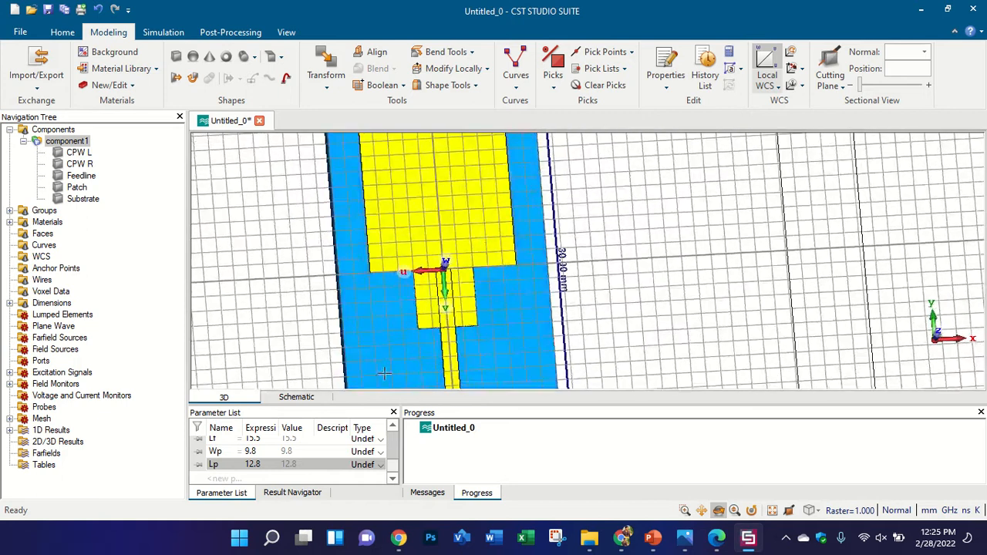
pyautogui.scroll(-3, 416, 306)
pyautogui.scroll(2, 417, 299)
pyautogui.scroll(3, 416, 299)
pyautogui.scroll(-4, 471, 291)
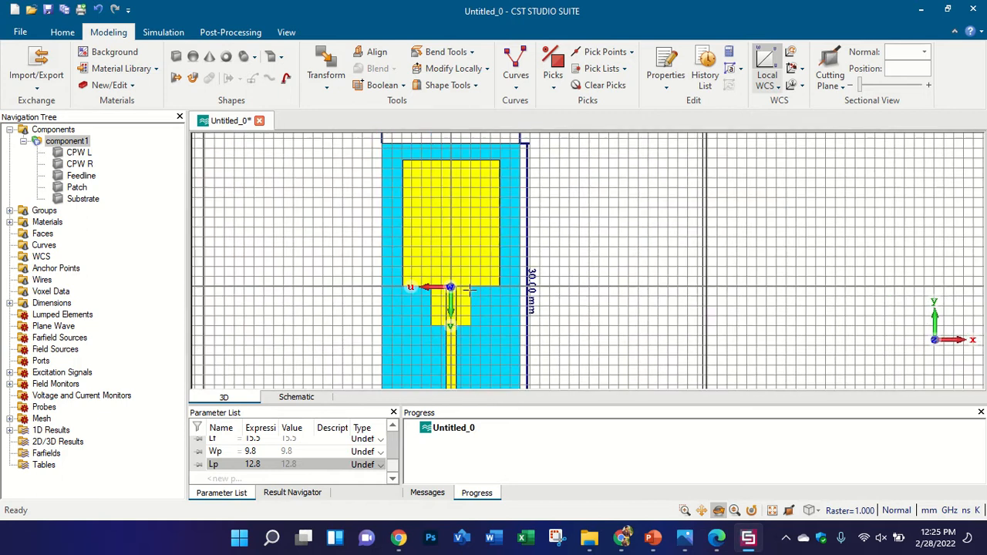
# - Switch to the paper in Microsoft Edge, examine the hollowed patch shapes in the figure, and return to CST STUDIO SUITE
pyautogui.click(717, 538)
pyautogui.keyDown('ctrl'); pyautogui.scroll(-2, 359, 336); pyautogui.keyUp('ctrl')
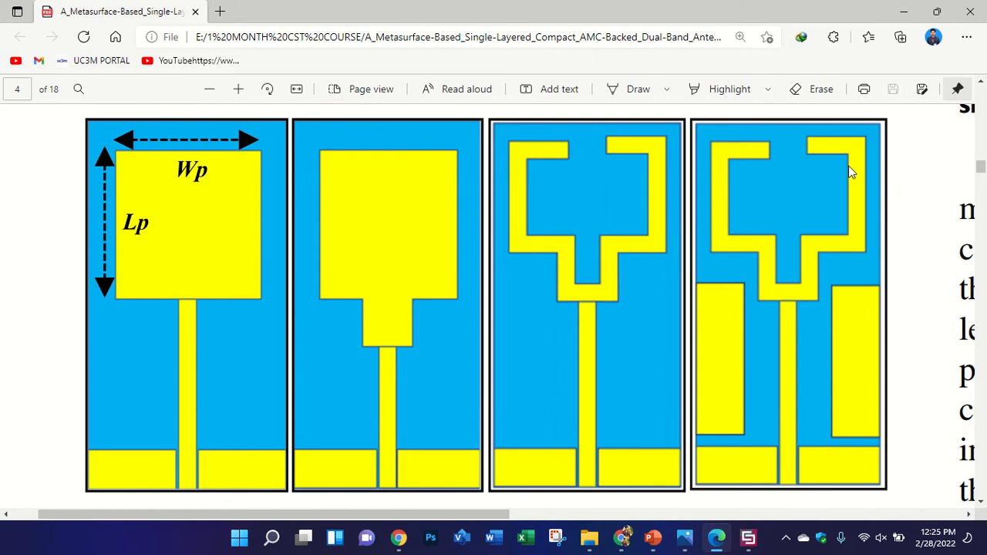
pyautogui.keyDown('ctrl'); pyautogui.scroll(2, 833, 174); pyautogui.keyUp('ctrl')
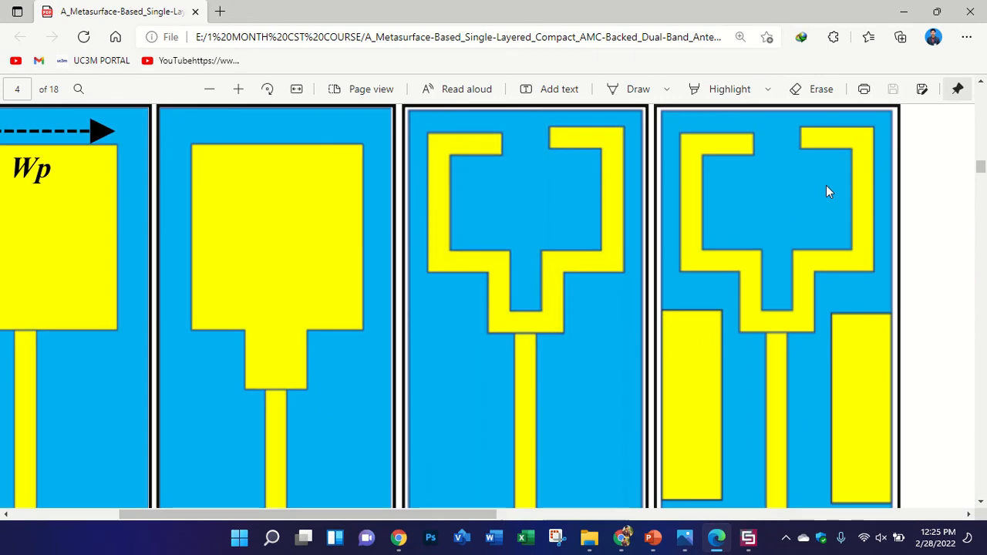
pyautogui.keyDown('ctrl'); pyautogui.scroll(1, 826, 185); pyautogui.keyUp('ctrl')
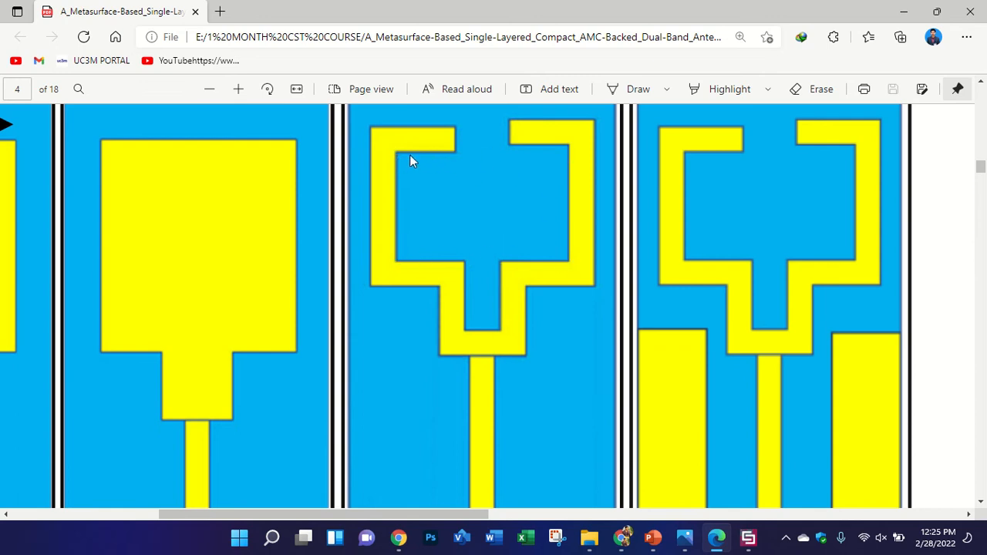
pyautogui.click(748, 537)
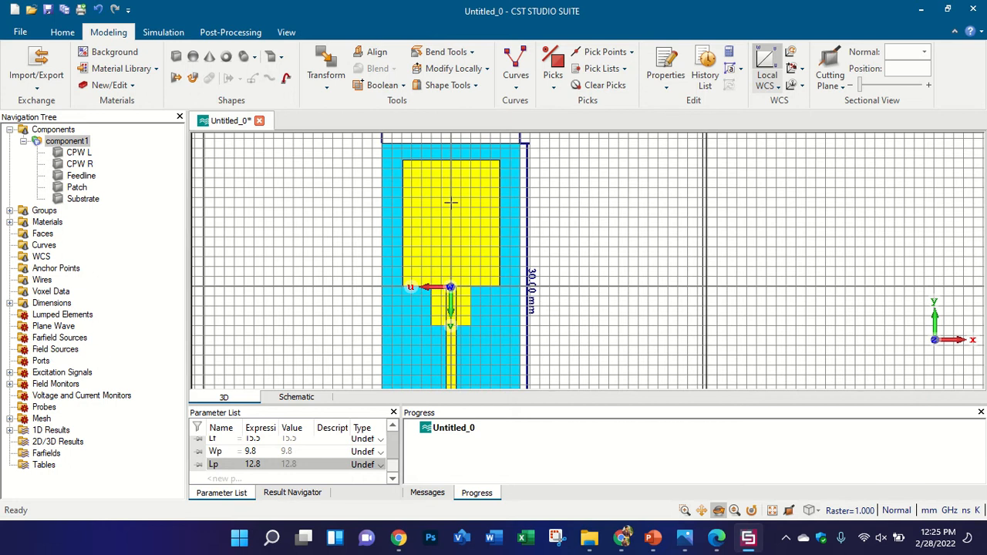
# - Align the local WCS with the front face of the patch
pyautogui.scroll(-2, 430, 210)
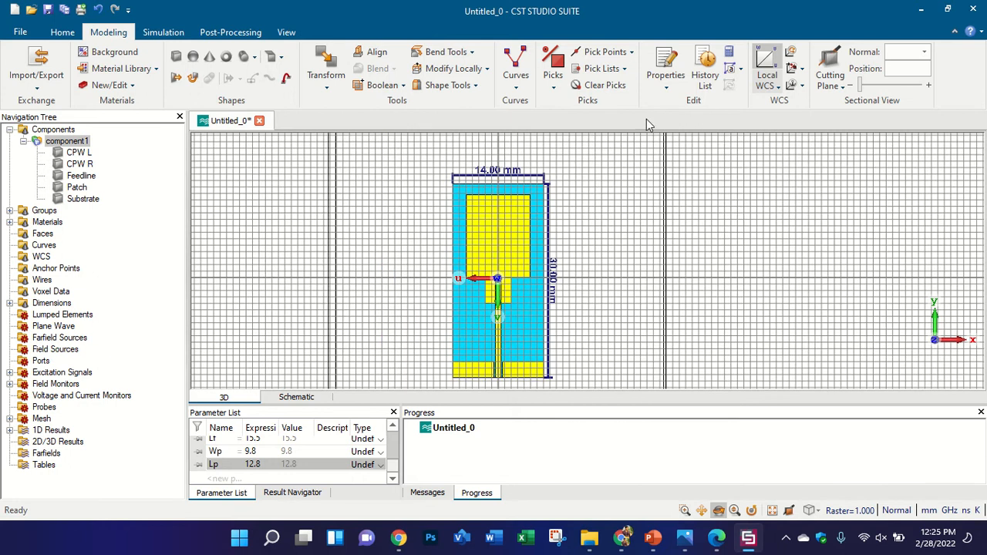
pyautogui.click(791, 68)
pyautogui.click(519, 226)
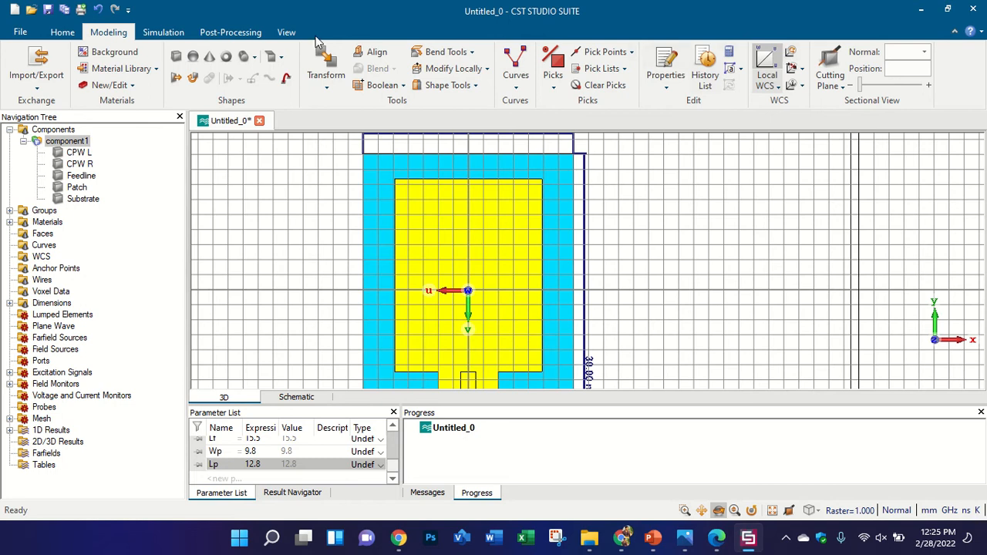
# - Dimension the left vertical edge of the patch, placing the dimension line outside the substrate
pyautogui.click(286, 32)
pyautogui.click(361, 65)
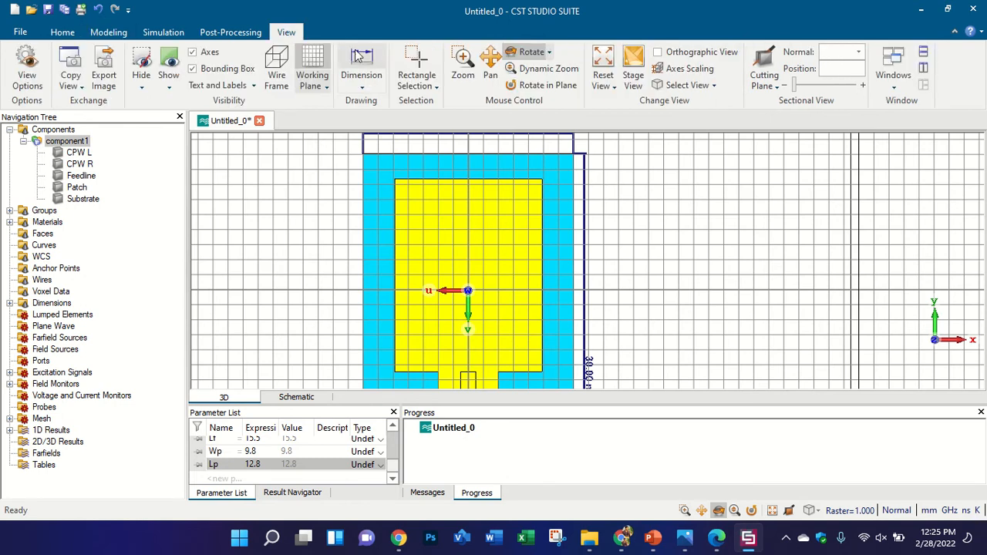
pyautogui.click(393, 241)
pyautogui.click(344, 231)
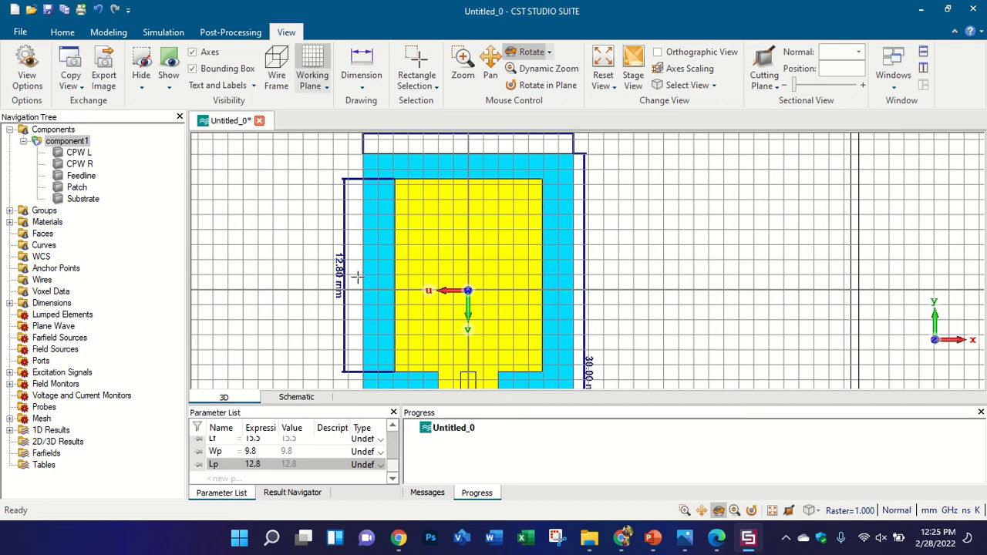
# - Align the local WCS with the midpoint of the patch's left vertical edge
pyautogui.click(97, 32)
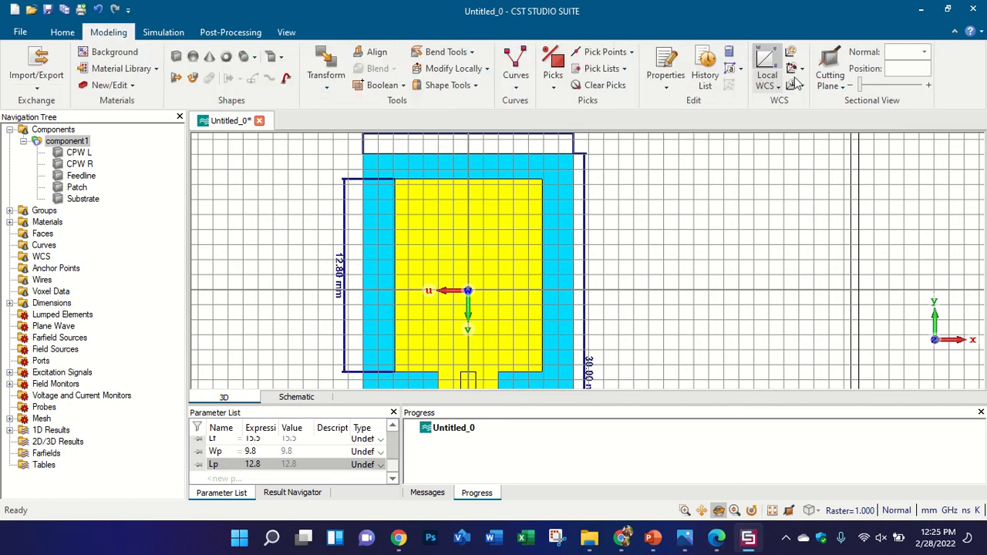
pyautogui.click(791, 69)
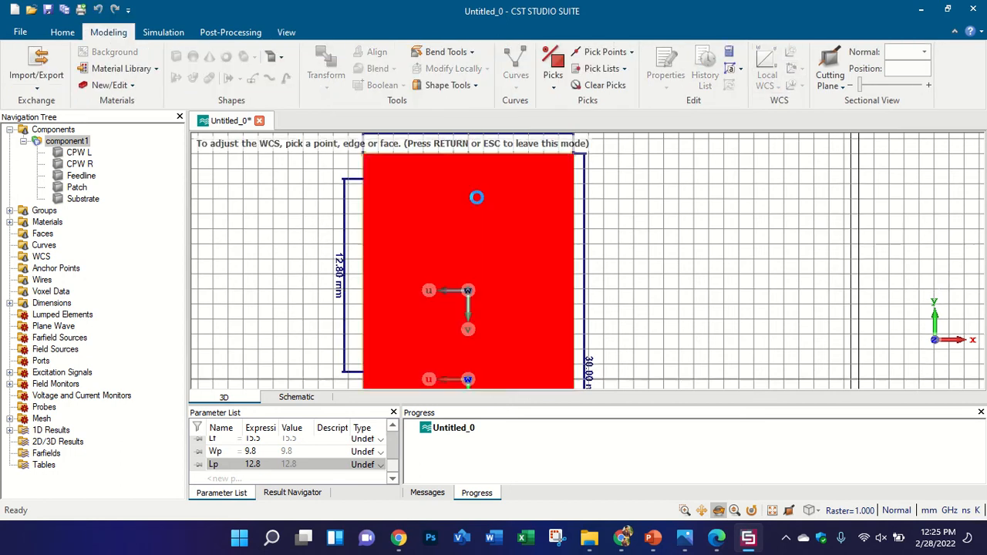
pyautogui.click(398, 265)
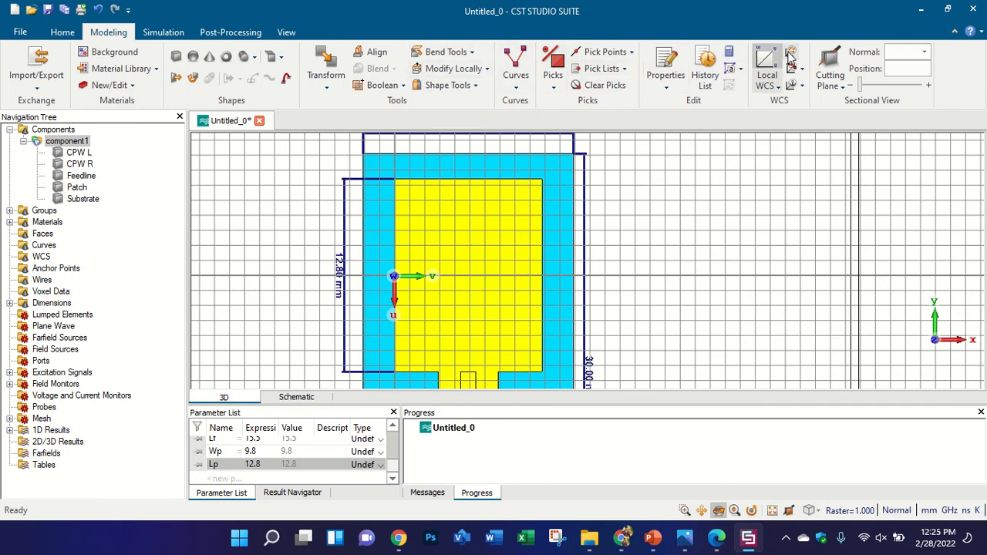
# - Move the local WCS by DV 4.9 to the patch centre and rotate it about W until U points along x
pyautogui.click(791, 52)
pyautogui.moveTo(417, 287); pyautogui.dragTo(496, 276)
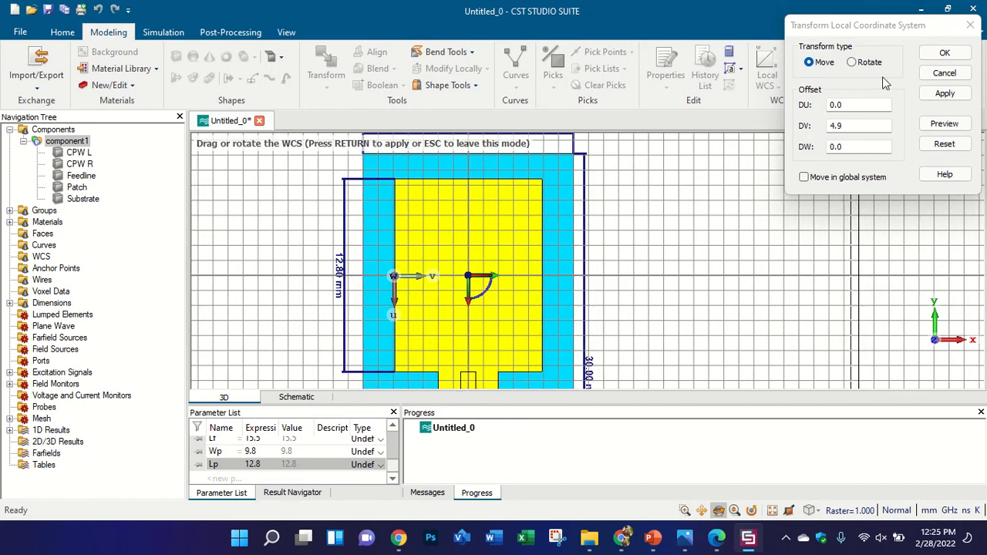
pyautogui.click(945, 93)
pyautogui.moveTo(488, 298); pyautogui.dragTo(503, 253)
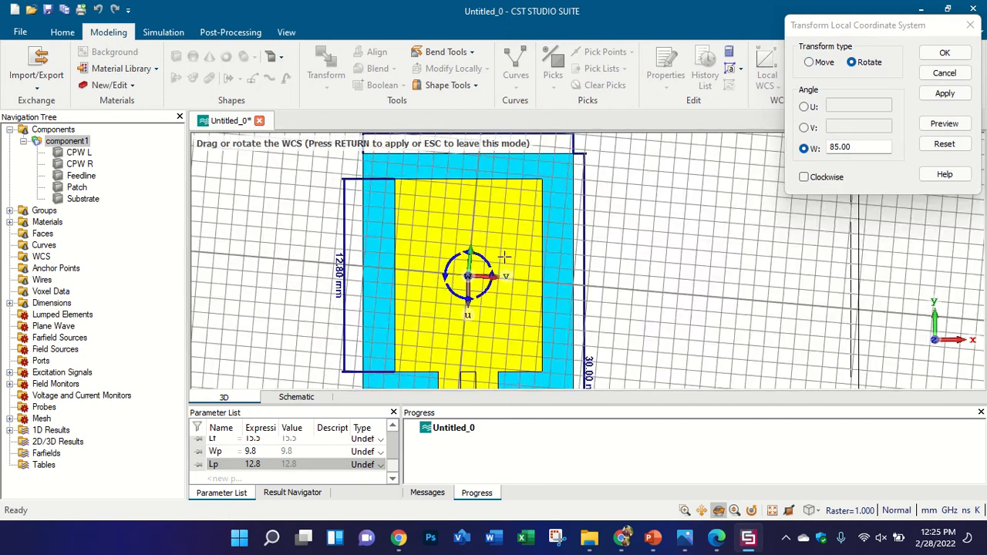
pyautogui.click(925, 56)
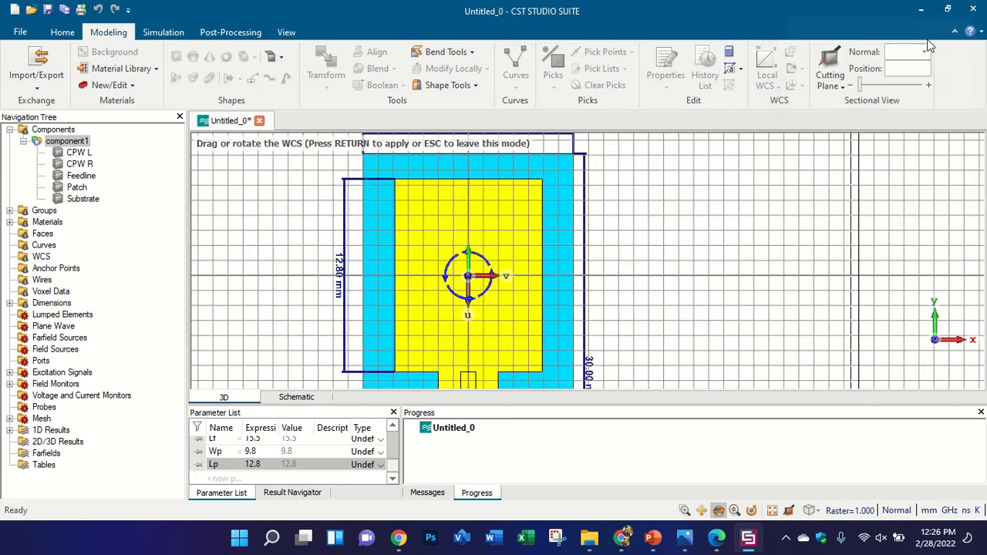
# - Define a copper brick named Cut patch with Umin -7, Umax 7, Vmin -7 and Vmax 7, and preview it
pyautogui.click(176, 57)
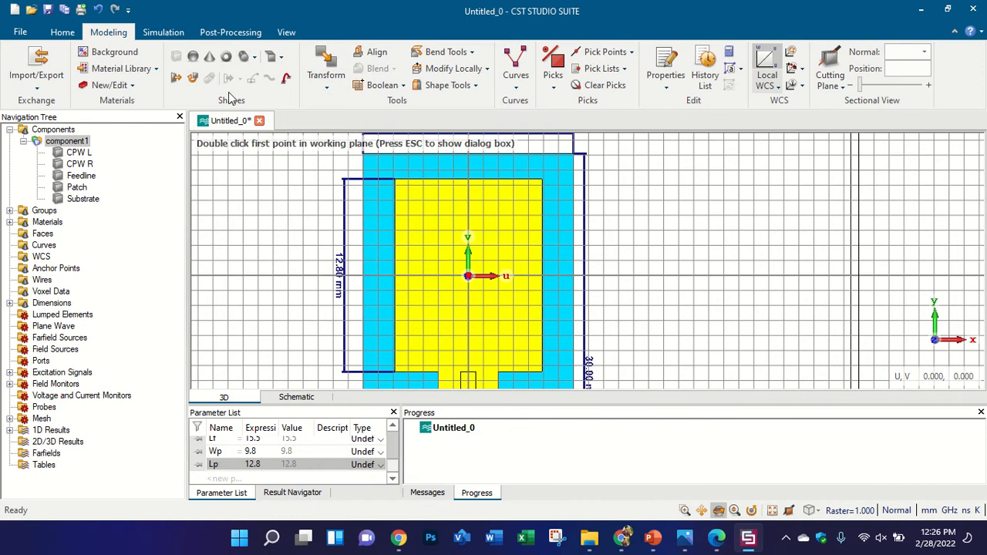
pyautogui.press('Escape')
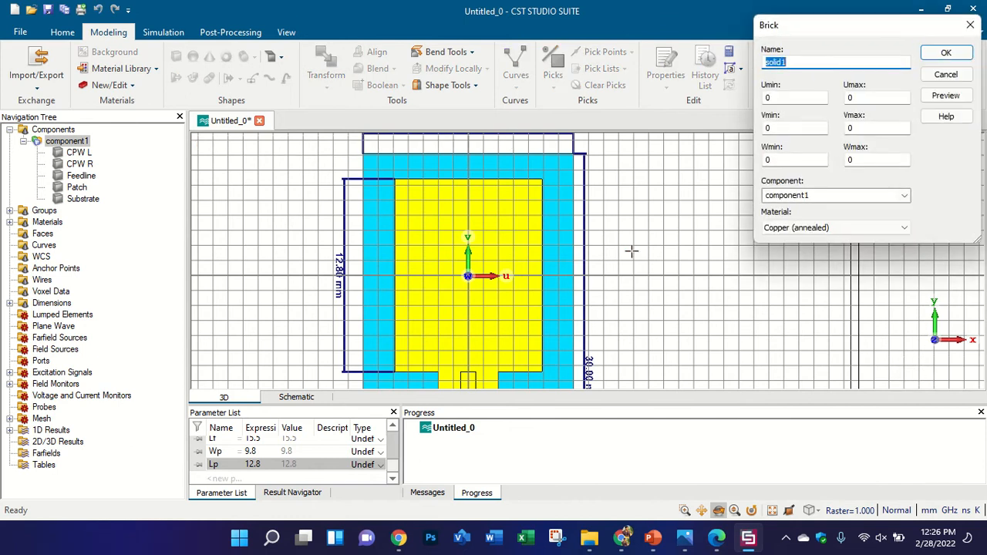
pyautogui.write('Cut patch')
pyautogui.press('Tab')
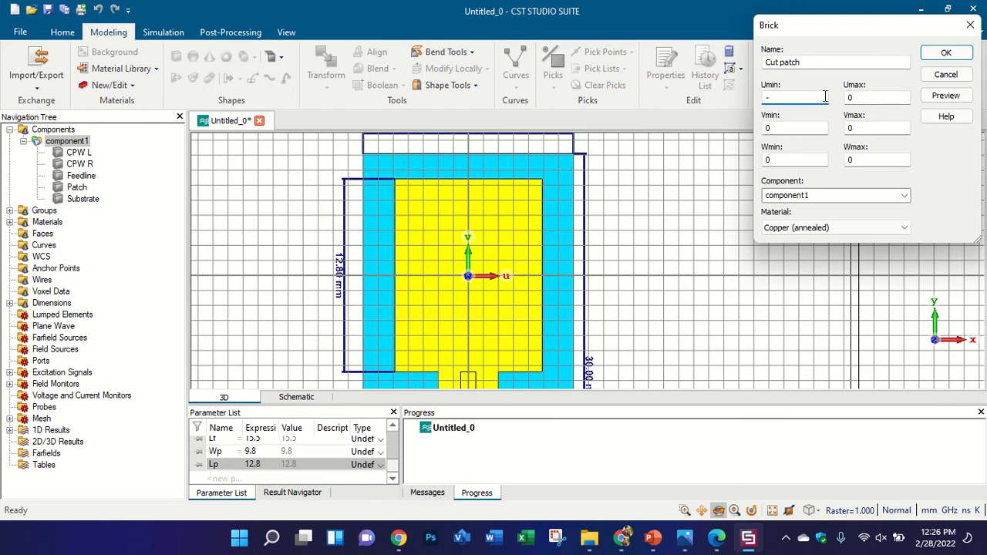
pyautogui.write('-7')
pyautogui.click(863, 96)
pyautogui.write('7')
pyautogui.press('Tab')
pyautogui.write('7')
pyautogui.hotkey('shift', 'Tab')
pyautogui.click(945, 95)
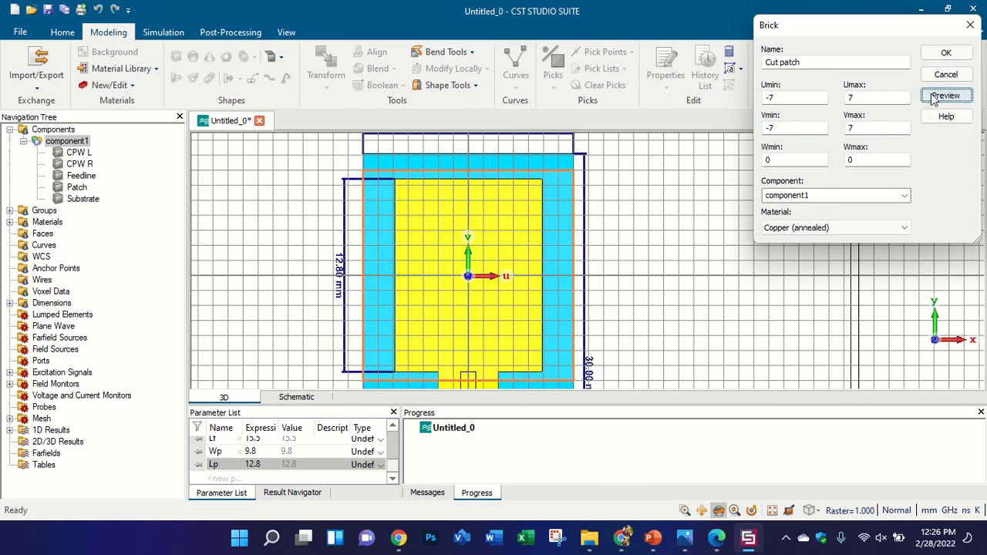
# - Try a U range of -5 to 5 for the Cut patch brick, then narrow it to -3 to 3 and preview it
pyautogui.click(811, 98)
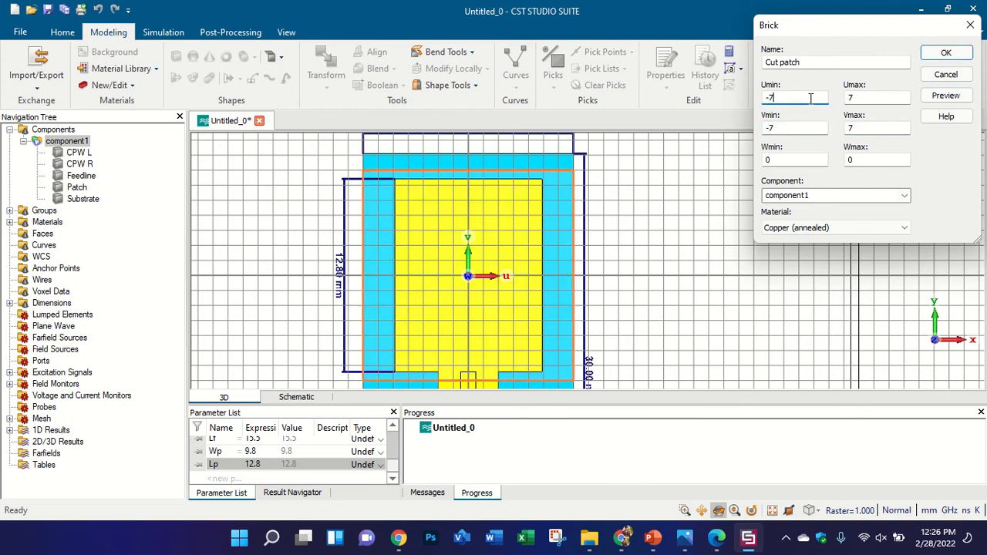
pyautogui.doubleClick(851, 98)
pyautogui.write('5')
pyautogui.click(946, 96)
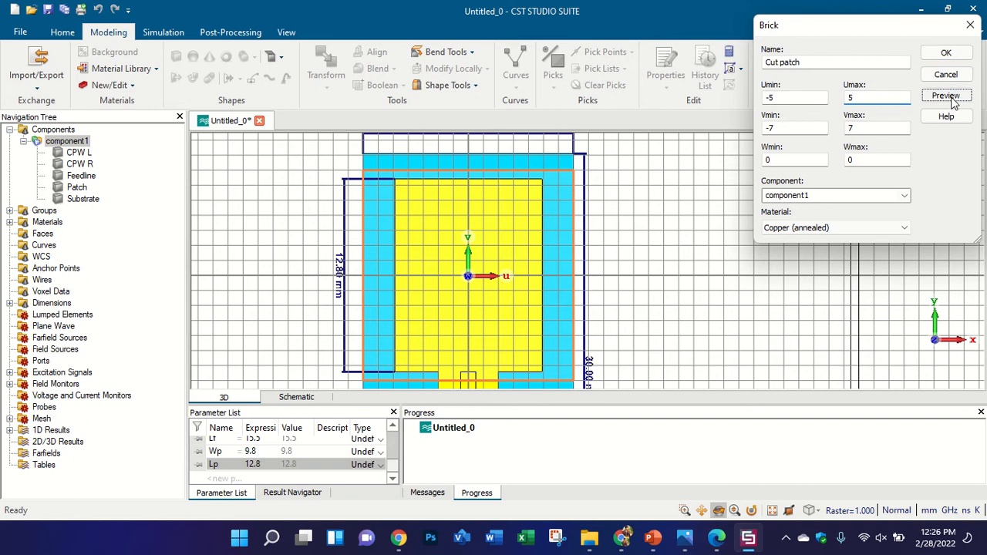
pyautogui.doubleClick(805, 98)
pyautogui.write('-3')
pyautogui.press('Tab')
pyautogui.write('3')
pyautogui.click(946, 96)
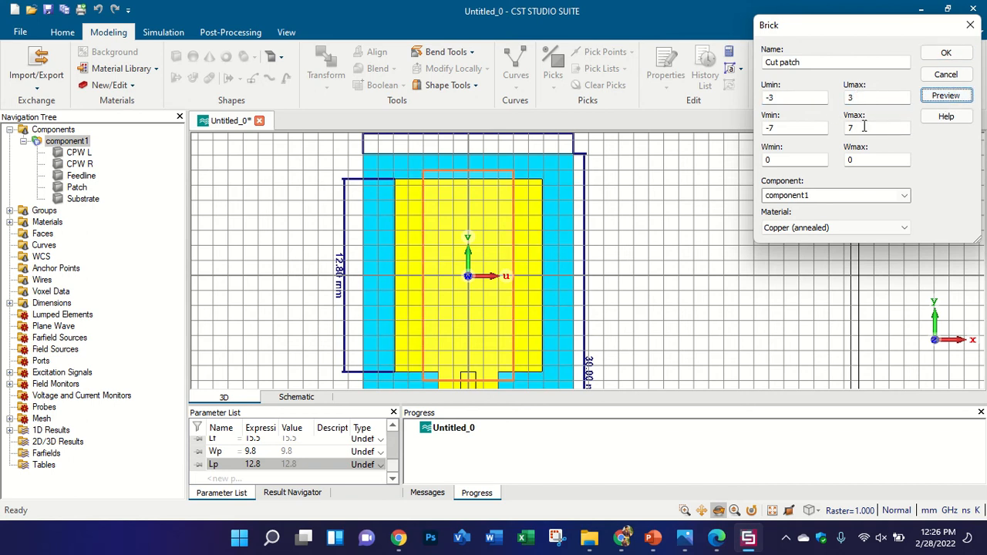
# - Set the Cut patch brick's Vmax to 5 and Vmin to -5, previewing the brick
pyautogui.doubleClick(856, 128)
pyautogui.write('5')
pyautogui.click(938, 97)
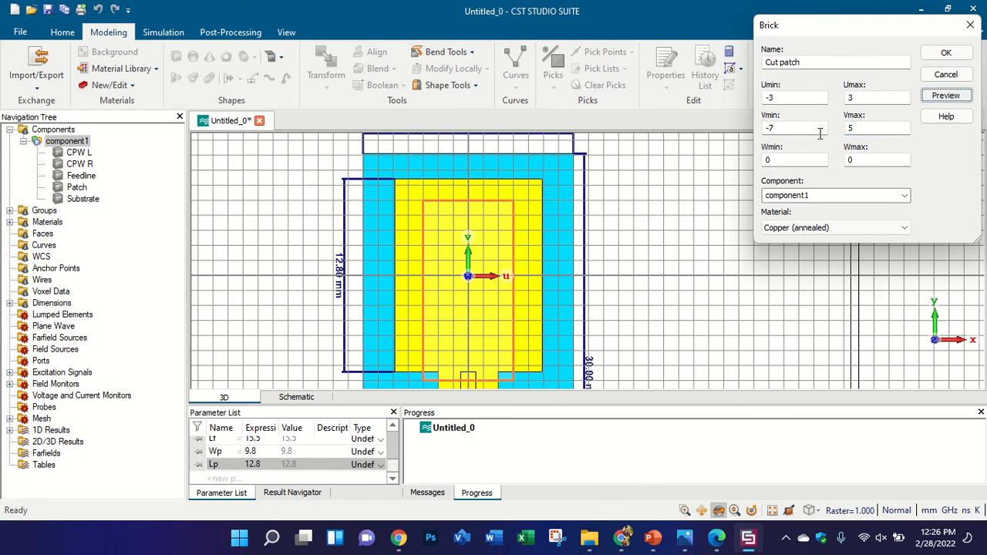
pyautogui.doubleClick(797, 128)
pyautogui.write('-5')
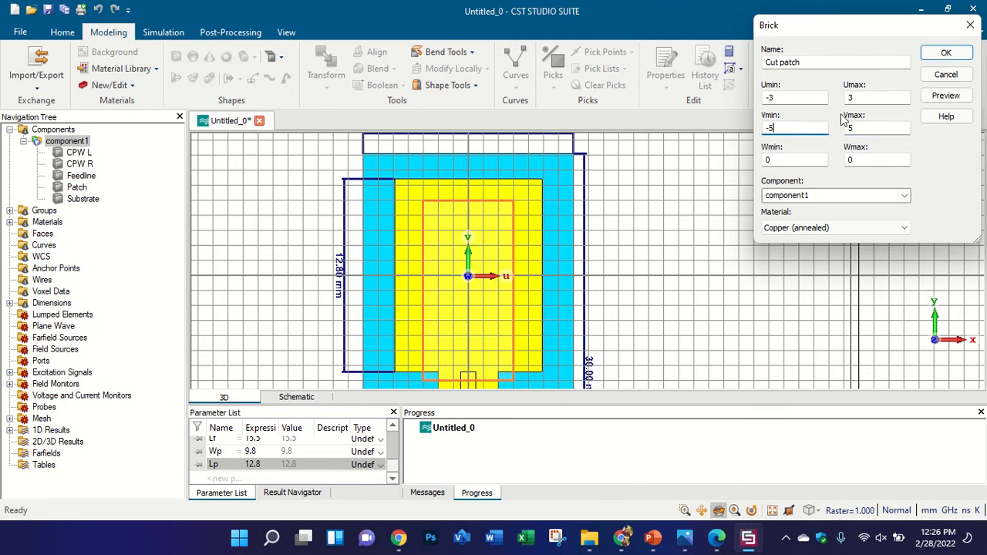
pyautogui.click(956, 98)
# - Compare the Cut patch brick preview with the hollowed patch shape in the paper's antenna figure in the PDF
pyautogui.moveTo(585, 254); pyautogui.dragTo(561, 257)
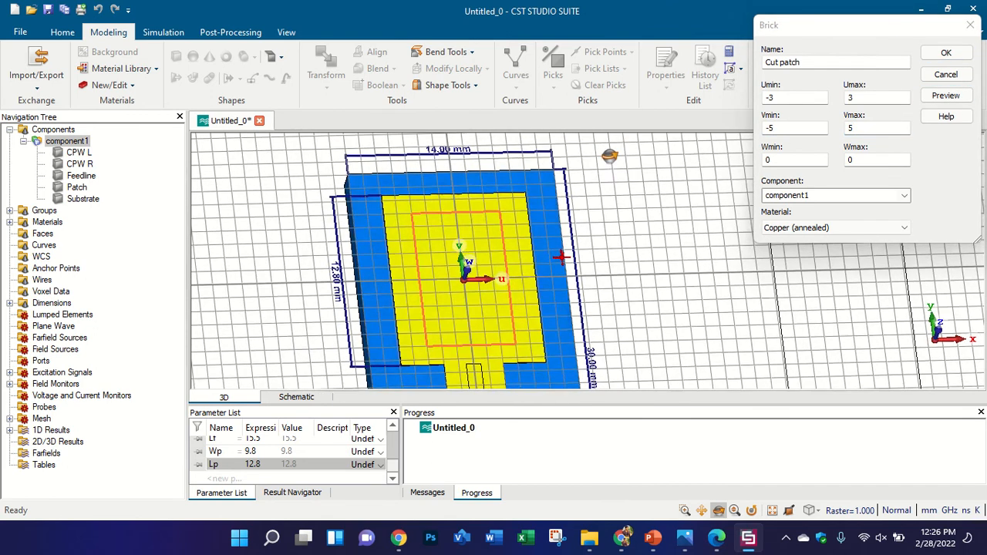
pyautogui.press('space')
pyautogui.click(719, 539)
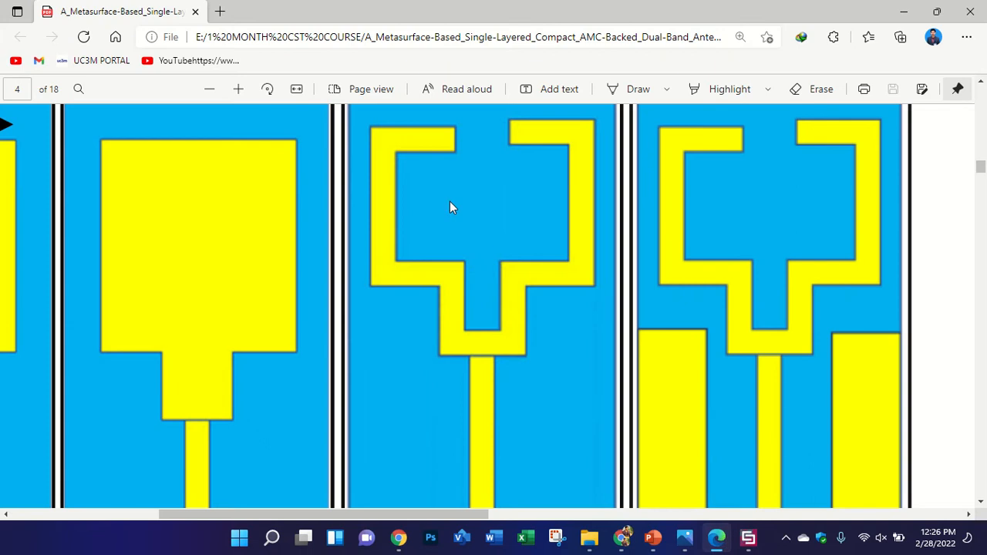
pyautogui.click(748, 537)
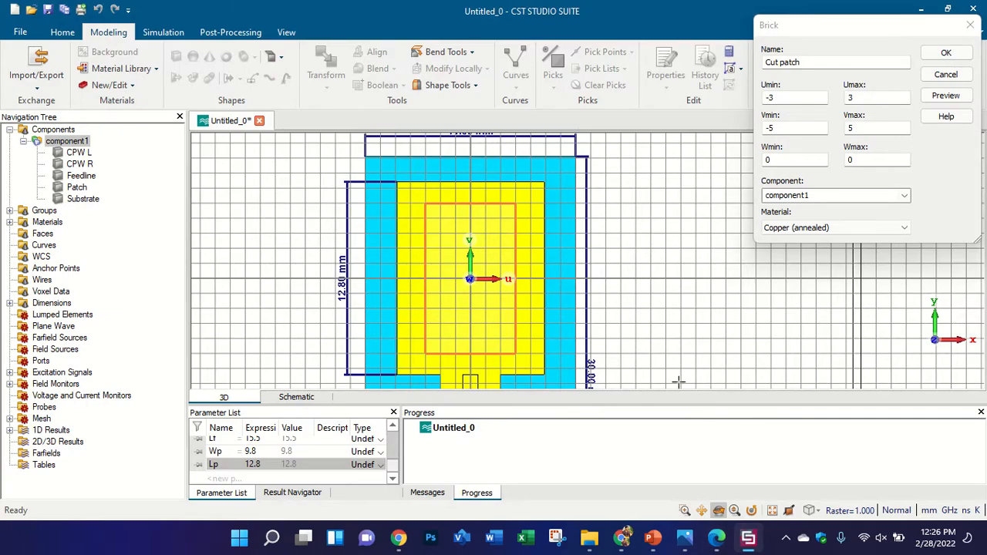
pyautogui.scroll(-2, 389, 233)
pyautogui.scroll(2, 377, 291)
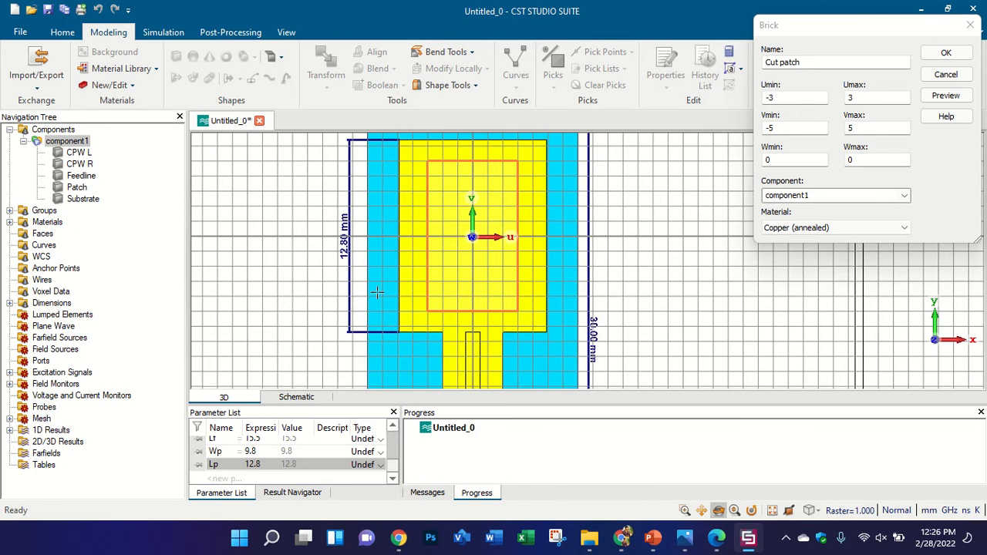
# - Set the Cut patch brick's Wmax to -tp and create the brick
pyautogui.click(874, 174)
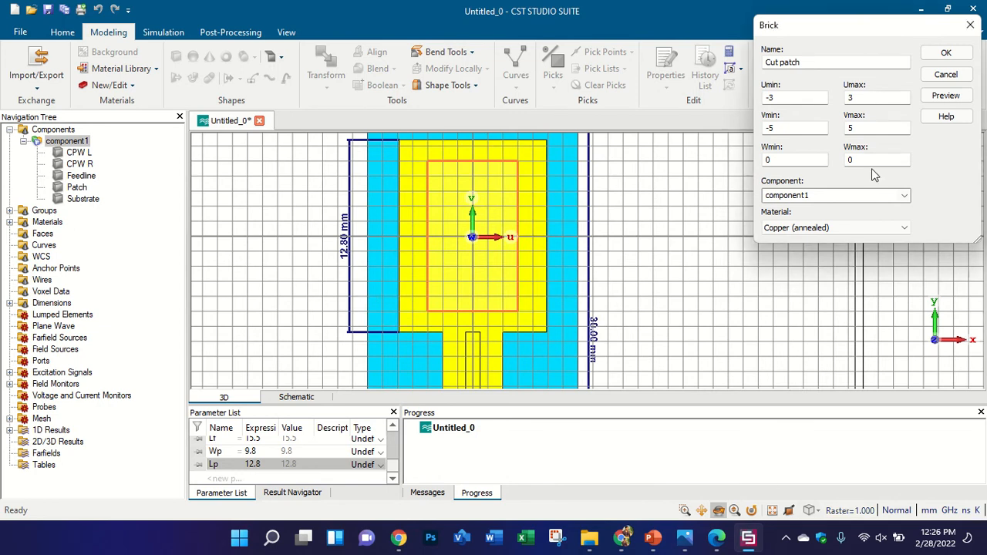
pyautogui.click(833, 161)
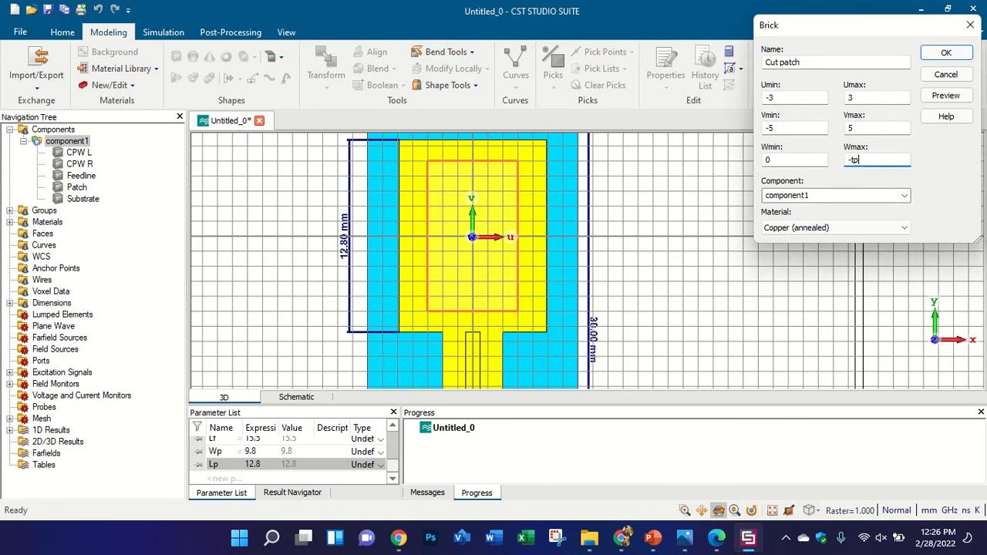
pyautogui.press('Return')
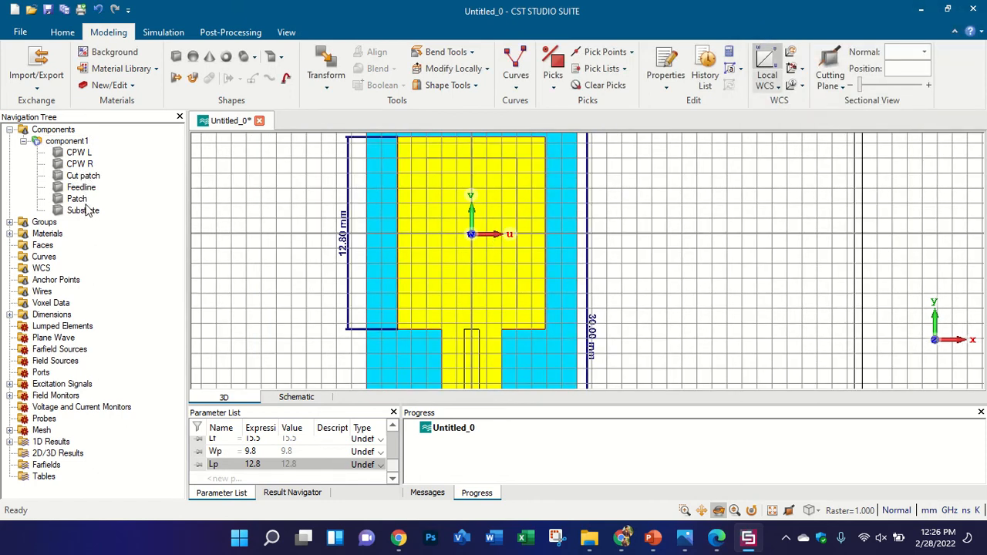
# - Subtract the Cut patch brick from the Patch solid with a Boolean subtraction
pyautogui.click(83, 199)
pyautogui.press('-')
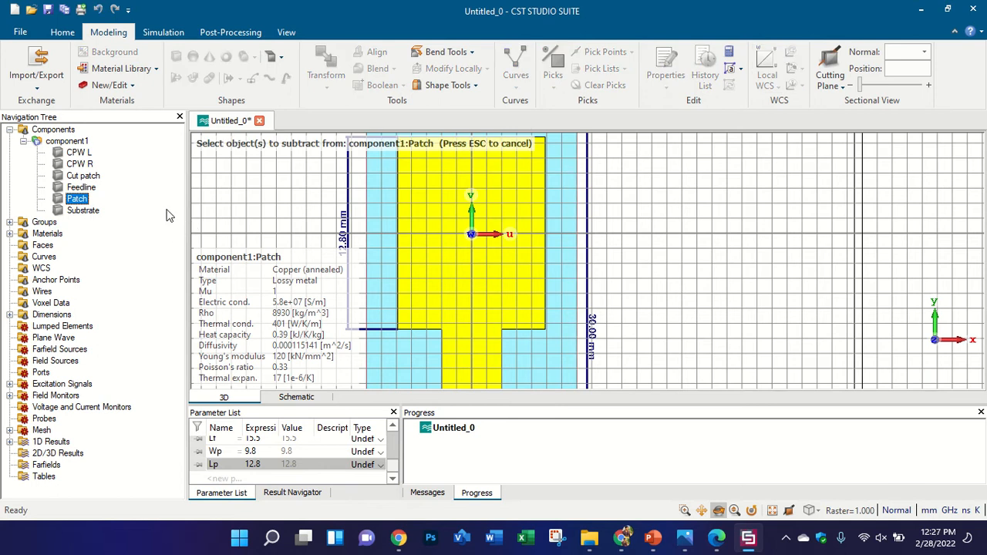
pyautogui.click(84, 176)
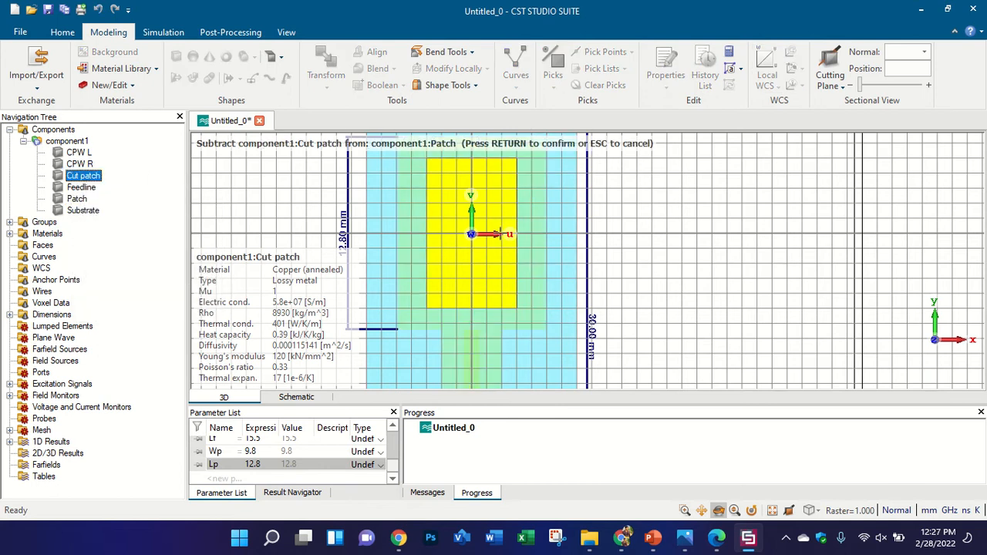
# - Try subtracting the Cut patch solid from Patch and undo that subtraction
pyautogui.press('Return')
pyautogui.click(111, 133)
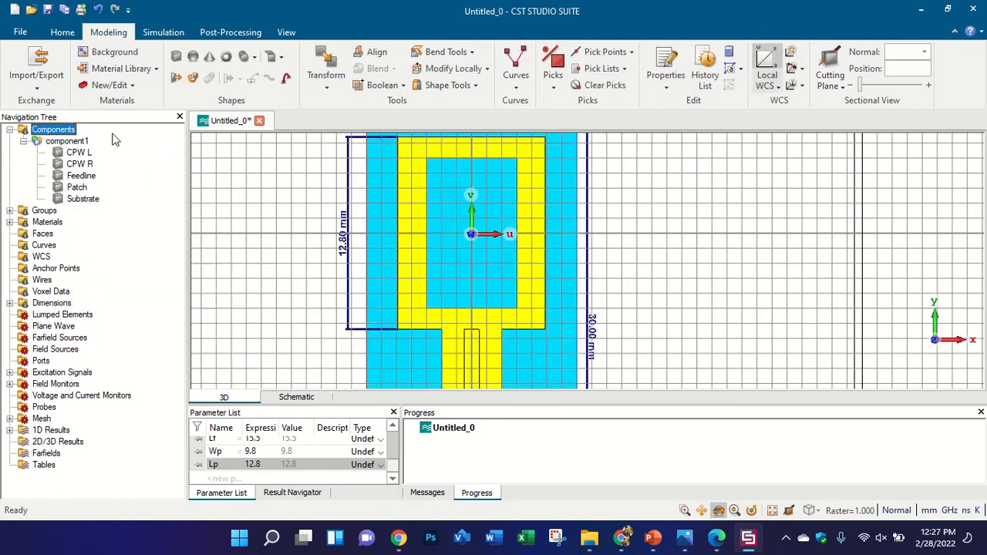
pyautogui.scroll(-2, 428, 237)
pyautogui.moveTo(428, 237); pyautogui.dragTo(428, 303)
pyautogui.press('KP_5')
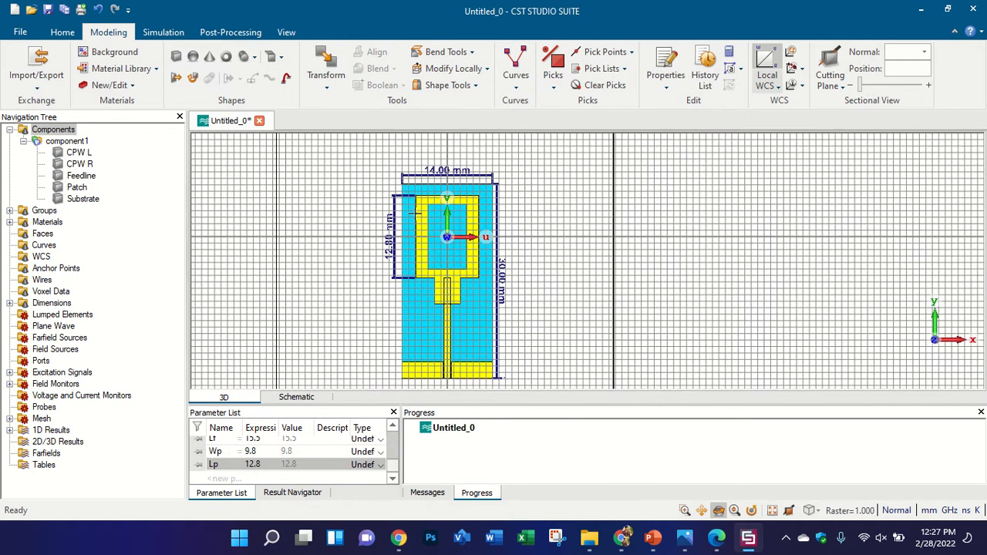
pyautogui.hotkey('ctrl', 'z')
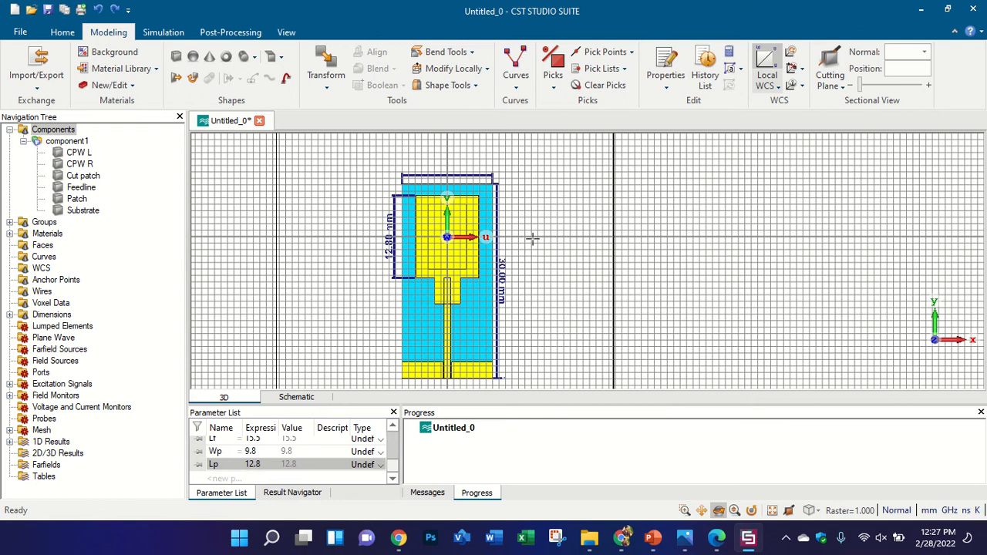
# - Subtract the Cut patch solid from Patch to cut a rectangular opening in its centre
pyautogui.scroll(4, 469, 224)
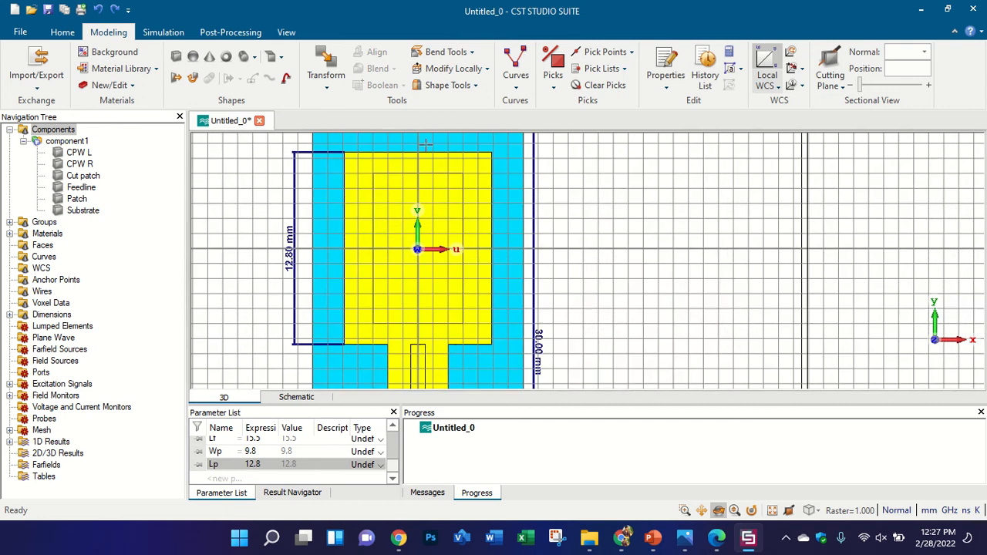
pyautogui.click(83, 176)
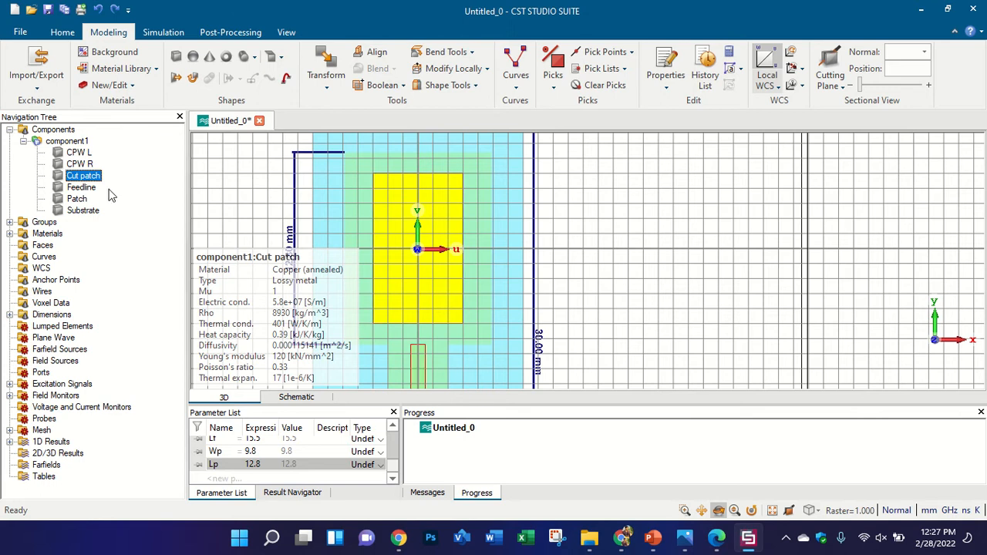
pyautogui.click(85, 199)
pyautogui.press('-')
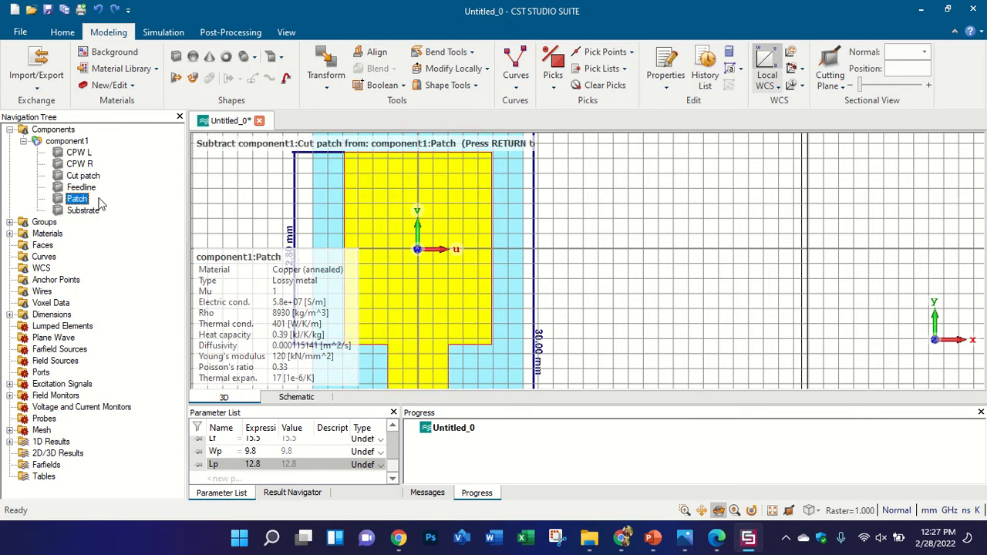
pyautogui.click(86, 176)
pyautogui.press('Return')
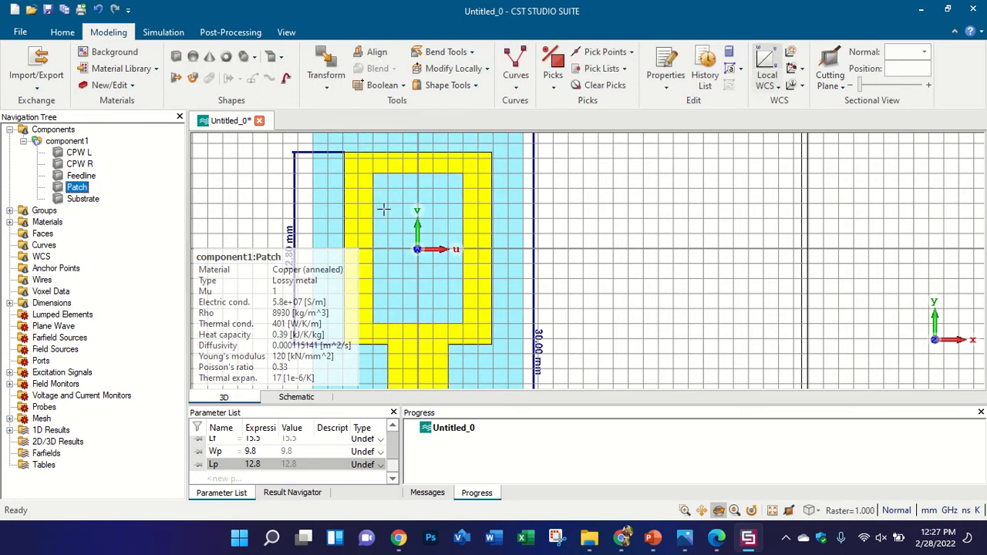
# - Align the local WCS with the outer upper edge of the Patch
pyautogui.click(717, 538)
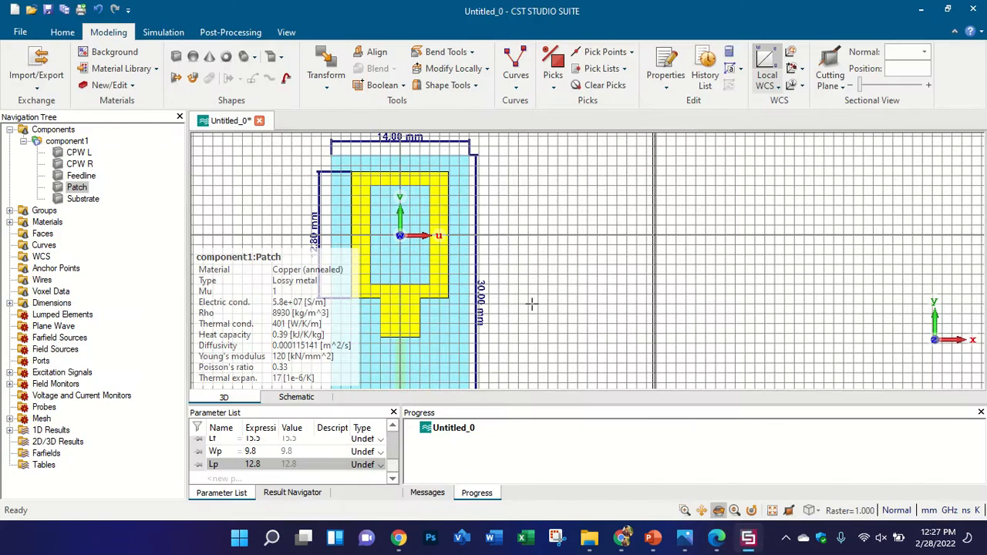
pyautogui.click(748, 538)
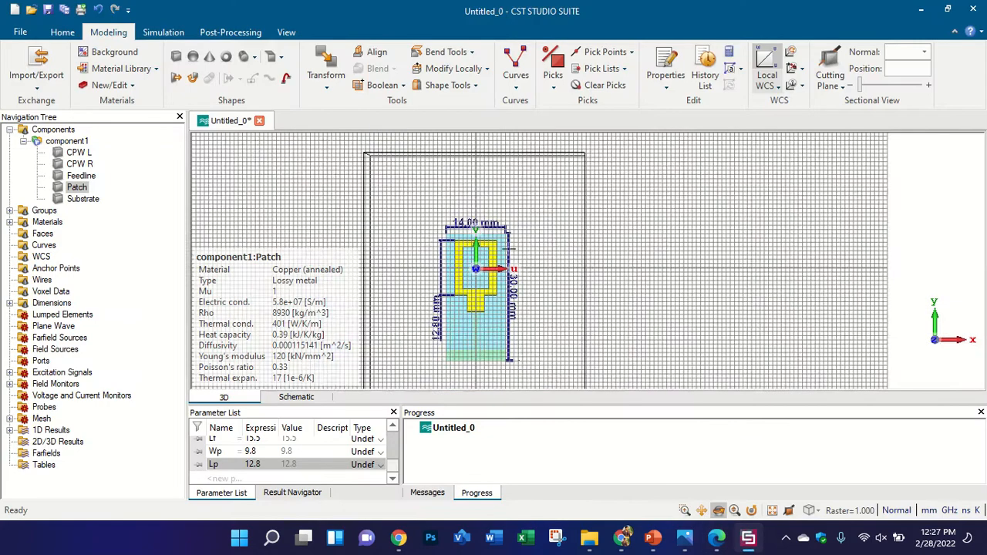
pyautogui.scroll(5, 465, 217)
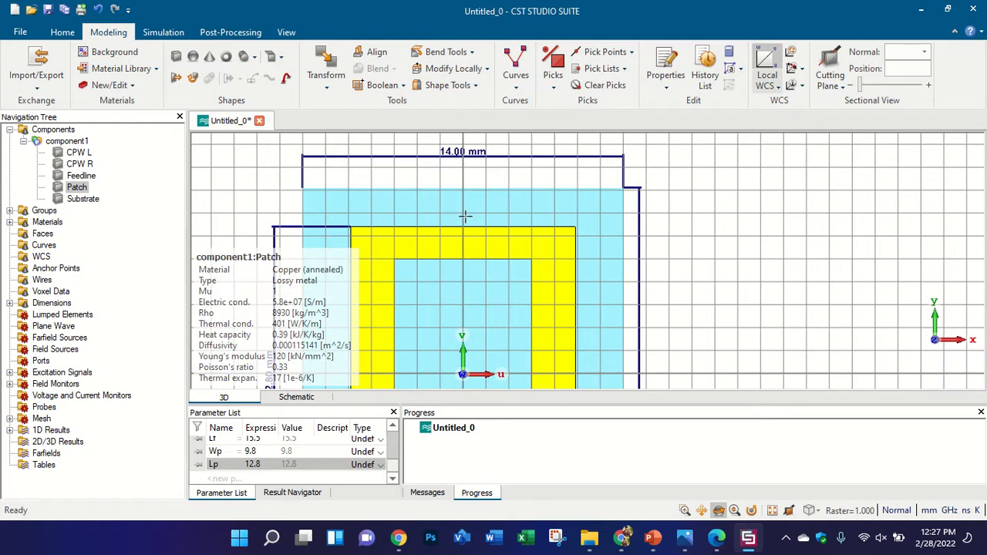
pyautogui.click(766, 65)
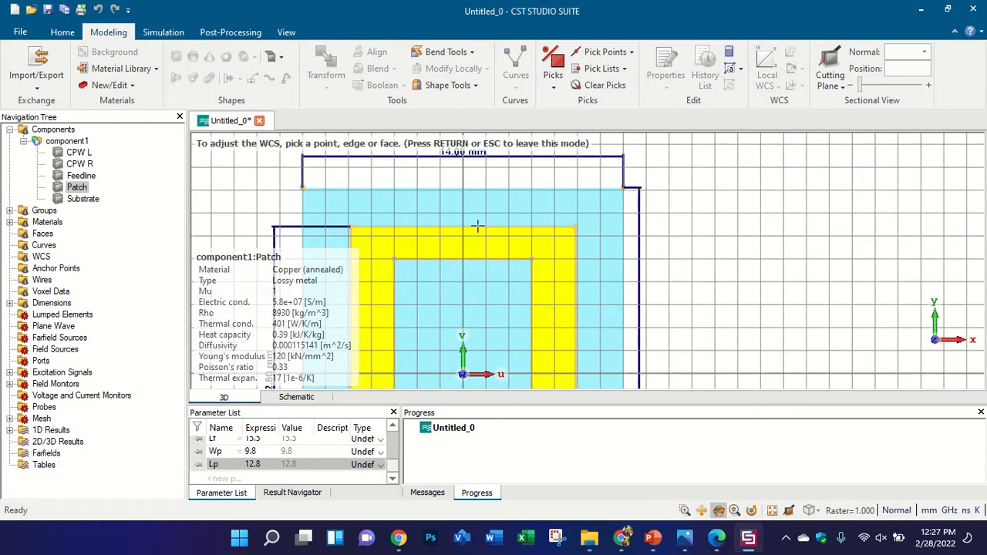
pyautogui.click(477, 226)
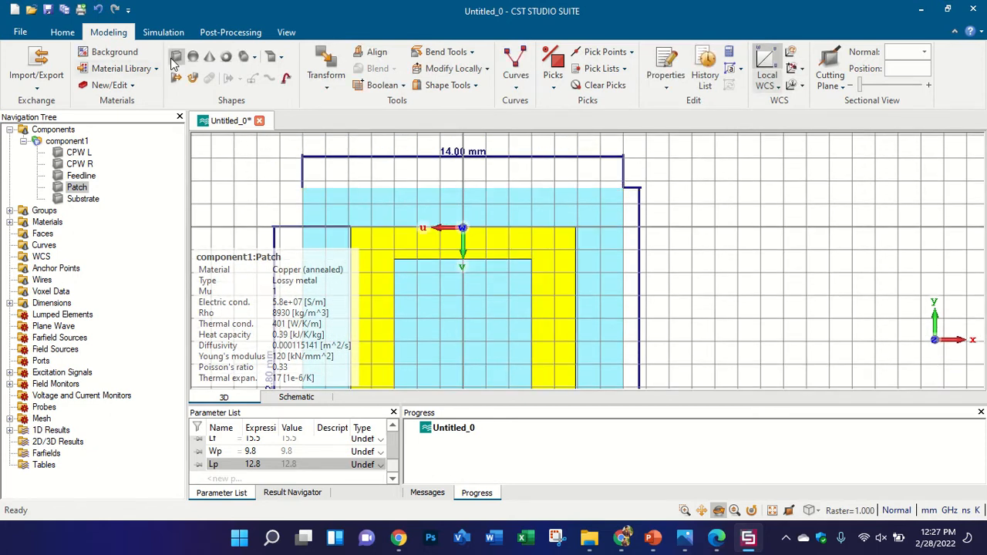
# - Create a Copper (annealed) brick at the Patch's upper edge with U from -1 to 1, V from 0 to 3 and W from 0 to -tp
pyautogui.click(175, 58)
pyautogui.press('Escape')
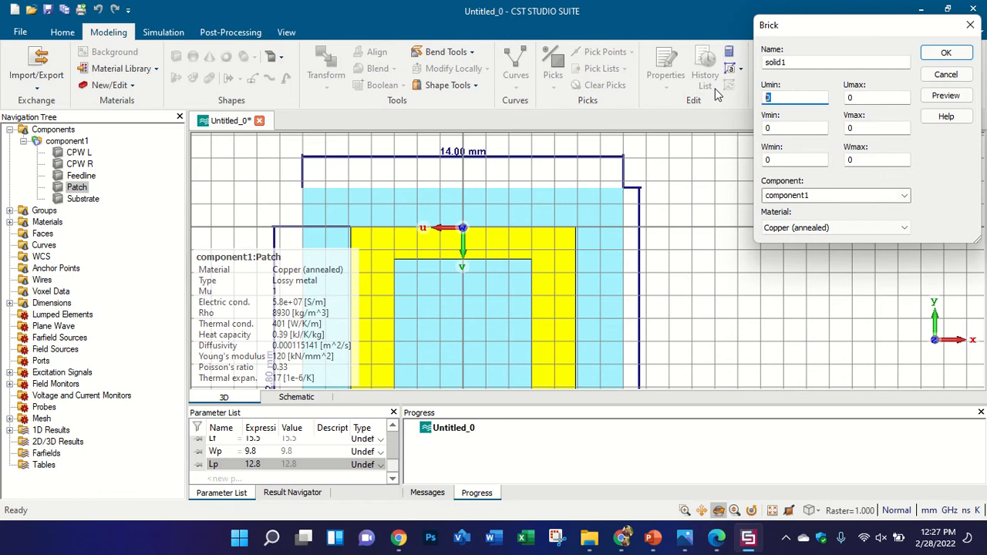
pyautogui.write('1')
pyautogui.moveTo(866, 98); pyautogui.dragTo(824, 98)
pyautogui.write('1')
pyautogui.moveTo(869, 129); pyautogui.dragTo(817, 125)
pyautogui.write('3')
pyautogui.click(943, 96)
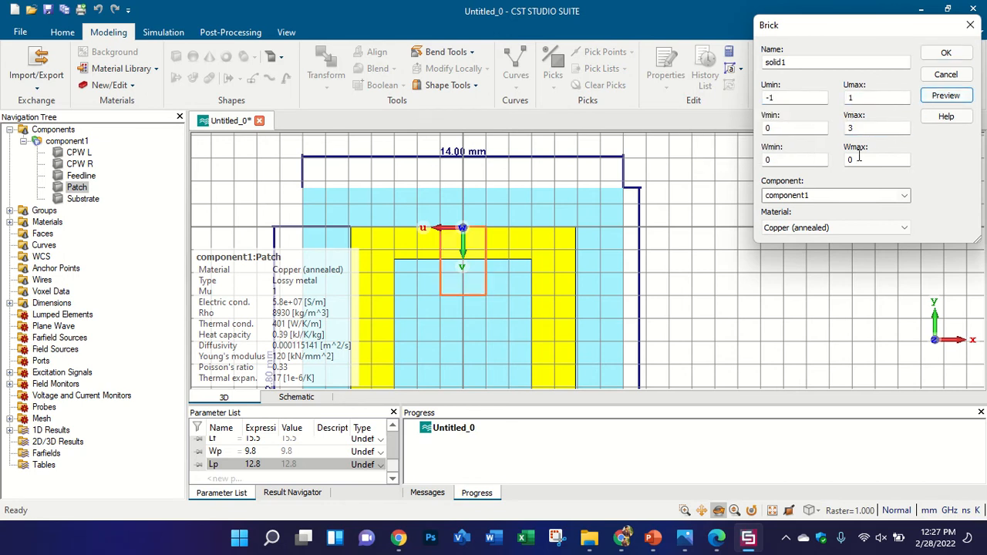
pyautogui.moveTo(858, 156); pyautogui.dragTo(840, 166)
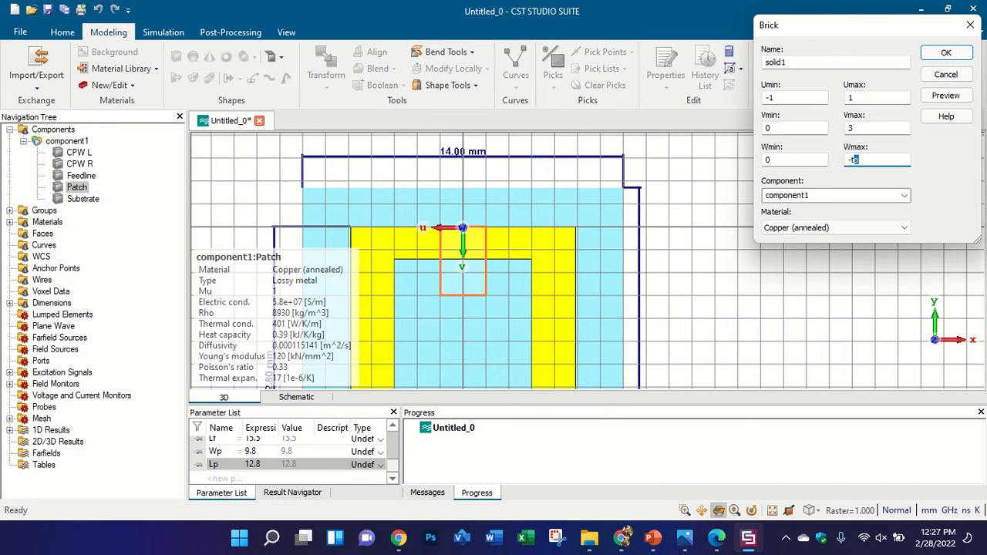
pyautogui.write('-tp')
pyautogui.press('Return')
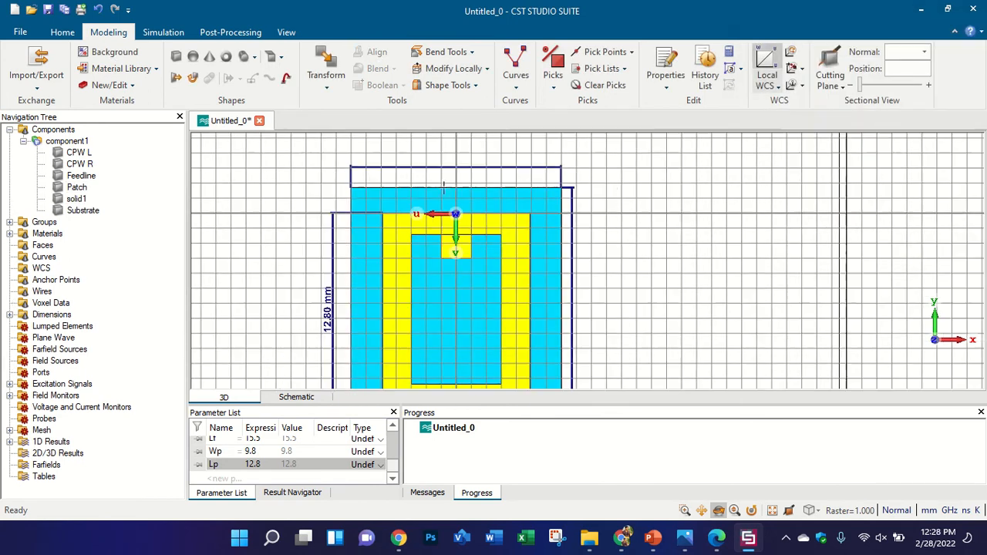
# - Subtract the solid1 brick from Patch to cut a gap in the middle of its upper side
pyautogui.click(88, 189)
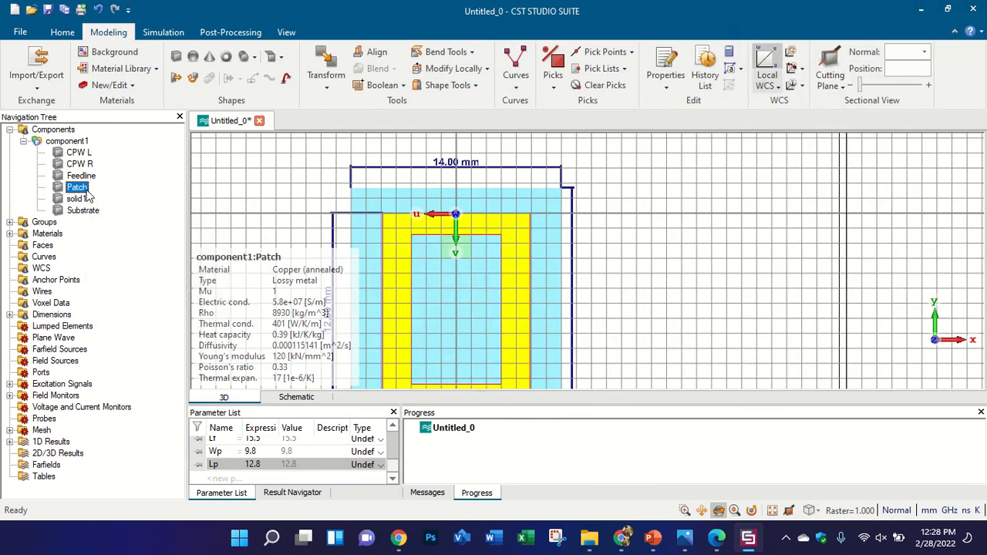
pyautogui.press('-')
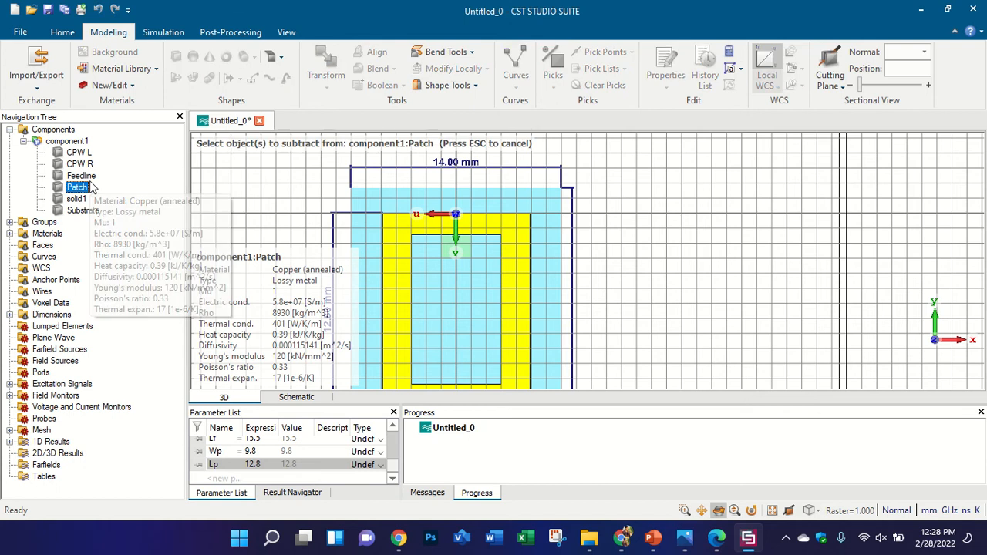
pyautogui.click(90, 199)
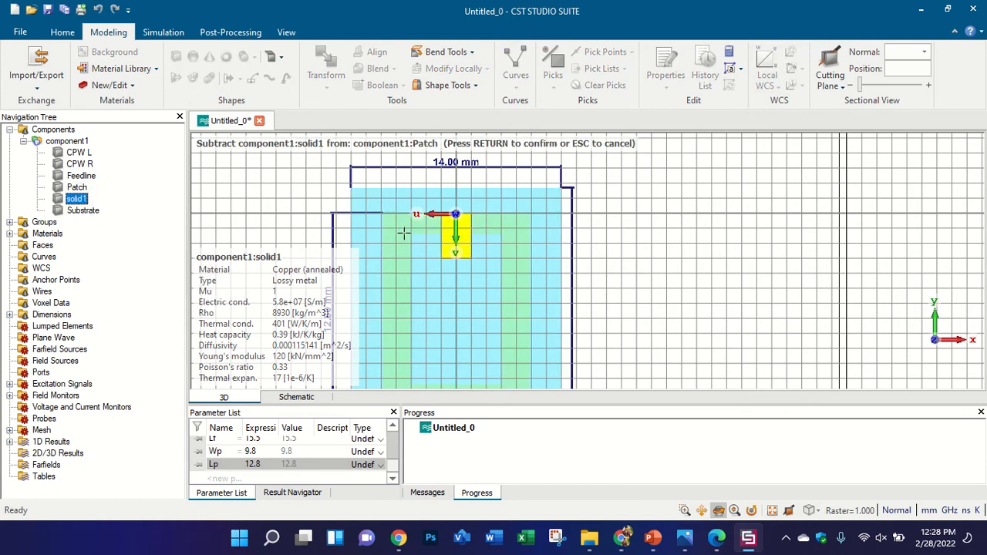
pyautogui.press('Return')
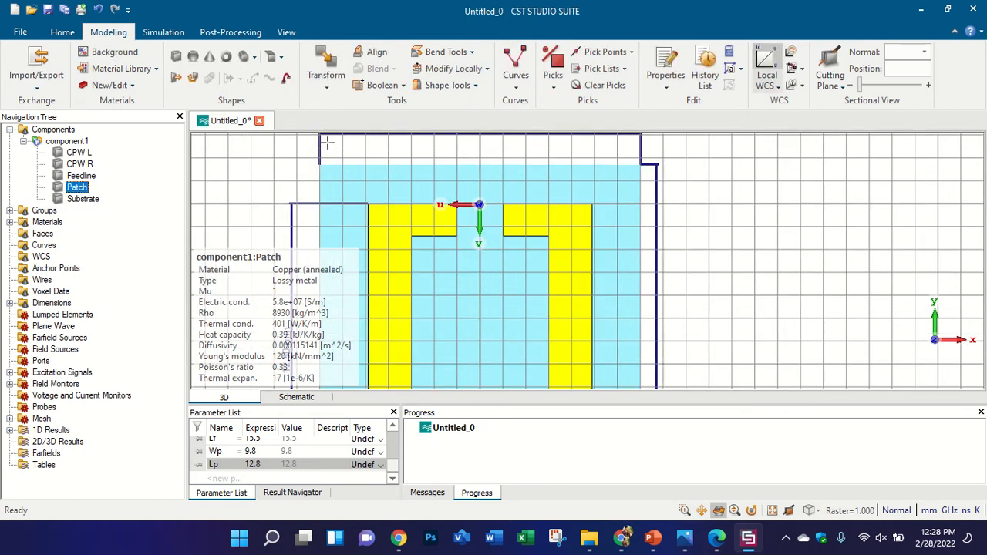
pyautogui.click(52, 129)
pyautogui.scroll(-3, 512, 249)
pyautogui.scroll(5, 513, 249)
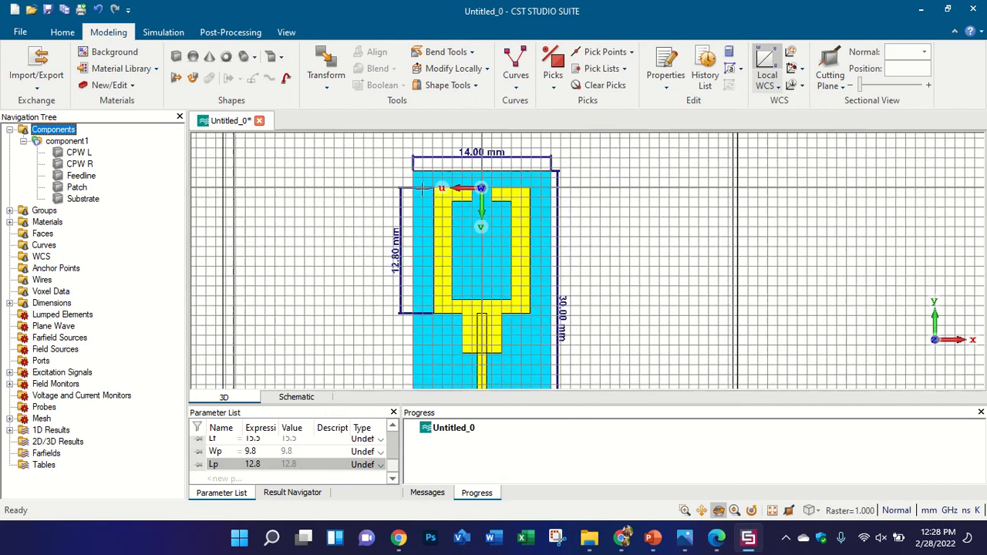
# - Unite Patch and Feedline into a single solid with a Boolean Add
pyautogui.scroll(2, 447, 347)
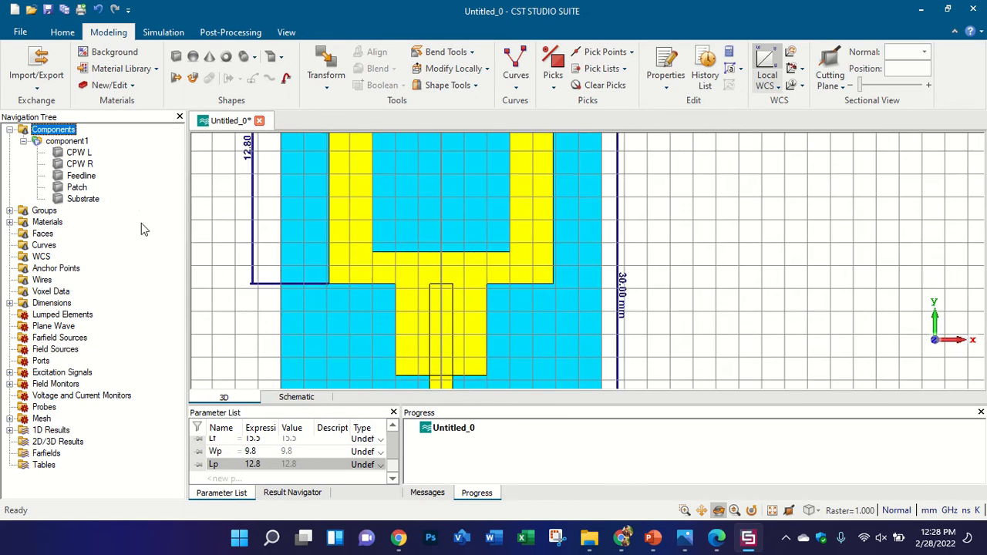
pyautogui.click(77, 187)
pyautogui.keyDown('ctrl'); pyautogui.click(84, 176); pyautogui.keyUp('ctrl')
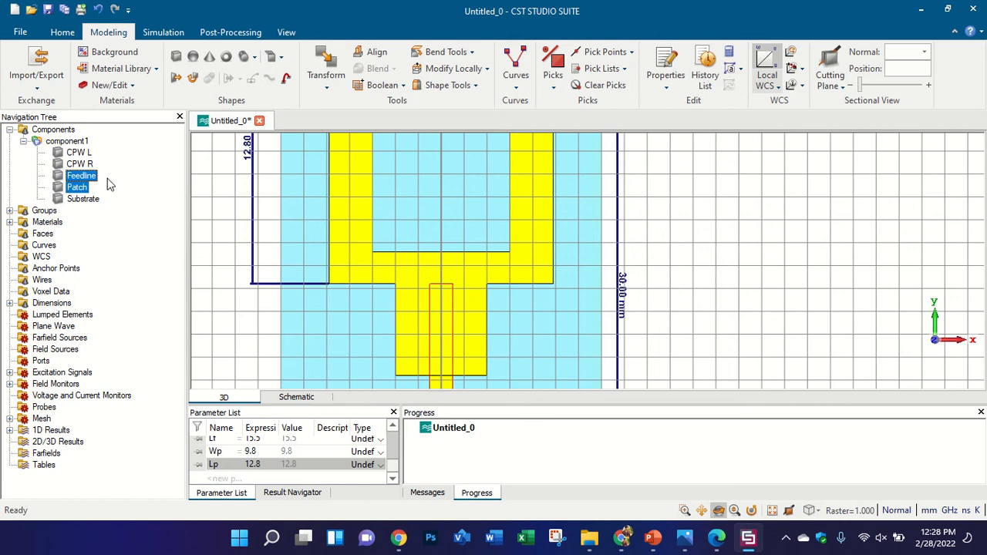
pyautogui.press('Delete')
pyautogui.press('Return')
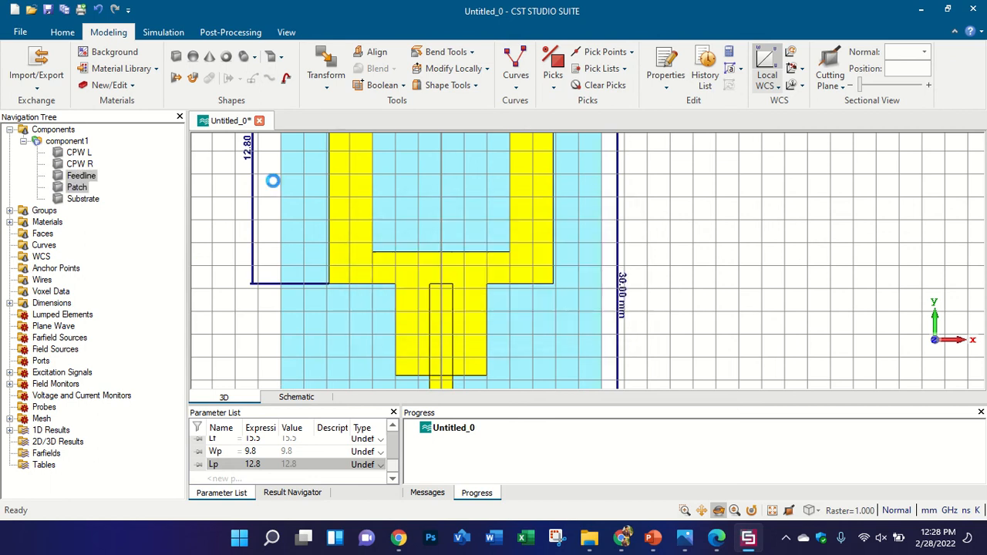
pyautogui.click(62, 129)
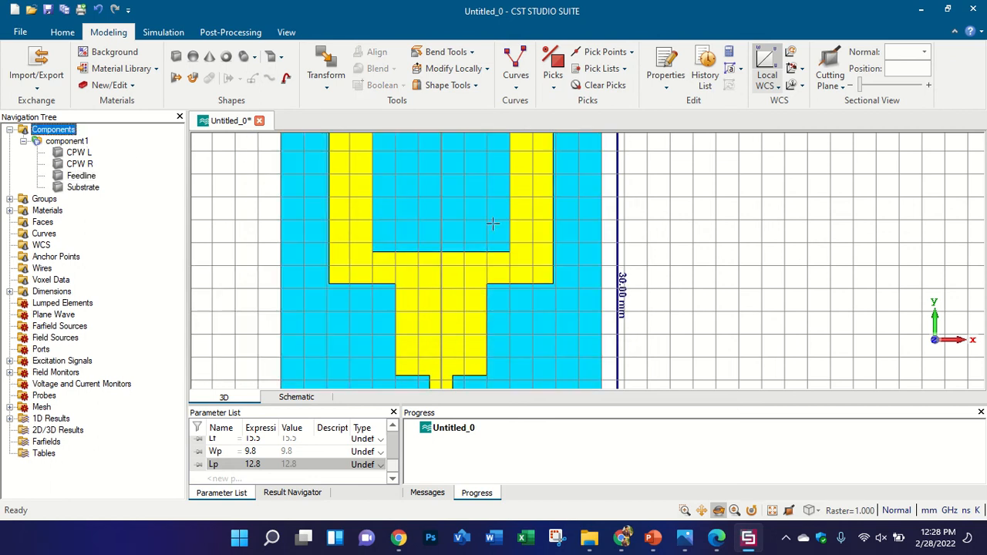
# - Align the local WCS with the opening's lower inner edge and preview a brick there with U from -1 to 1 and Vmax 5
pyautogui.click(766, 69)
pyautogui.click(455, 253)
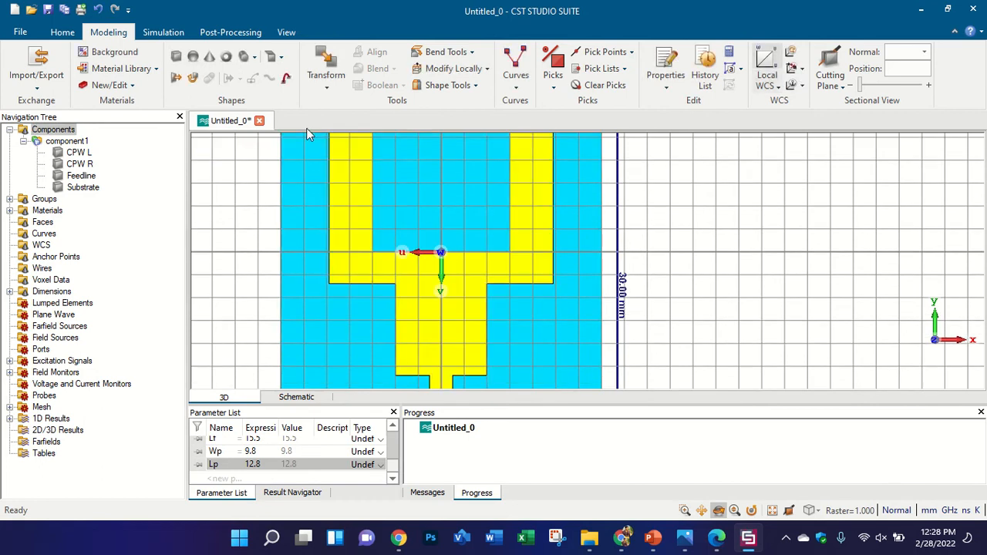
pyautogui.click(175, 57)
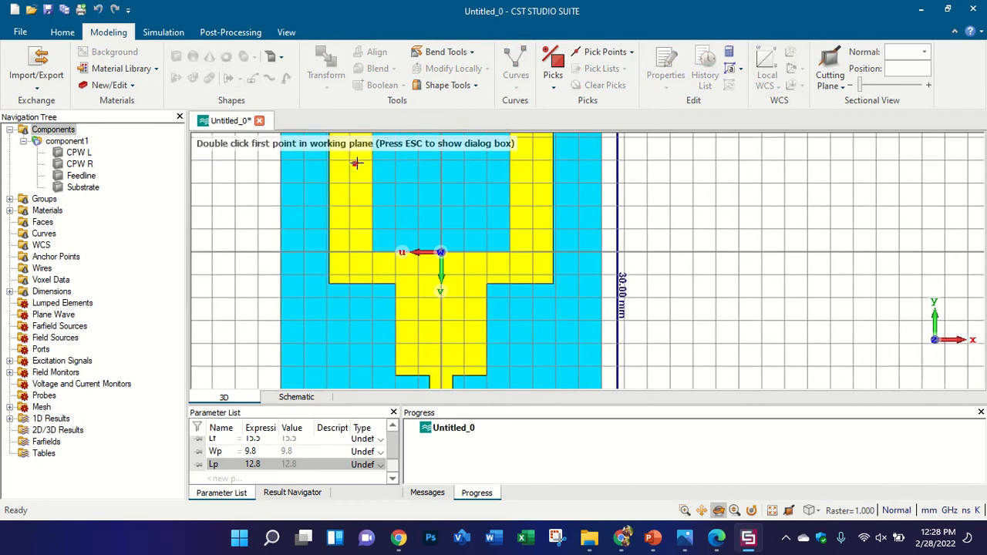
pyautogui.press('Escape')
pyautogui.click(764, 97)
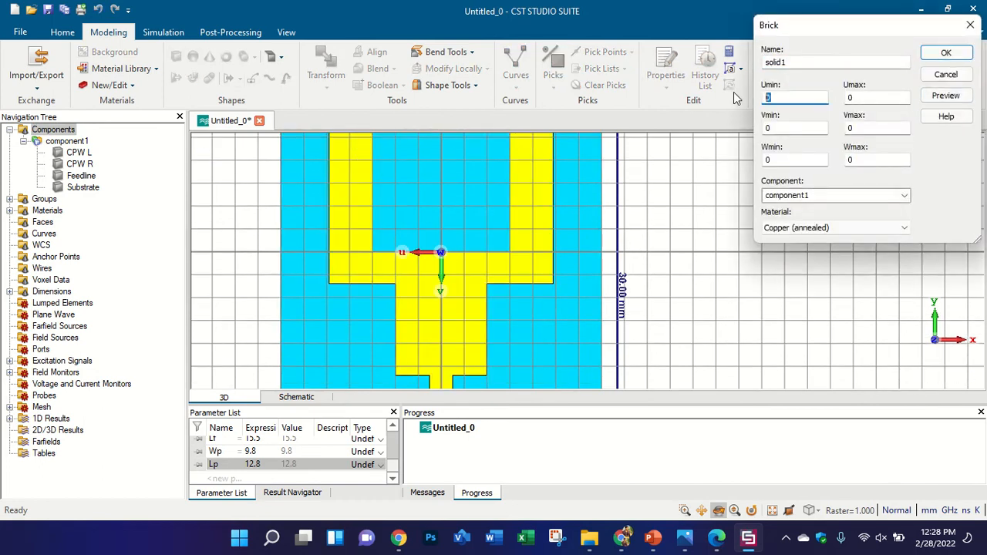
pyautogui.write('-1')
pyautogui.click(865, 97)
pyautogui.write('1')
pyautogui.click(862, 129)
pyautogui.write('5')
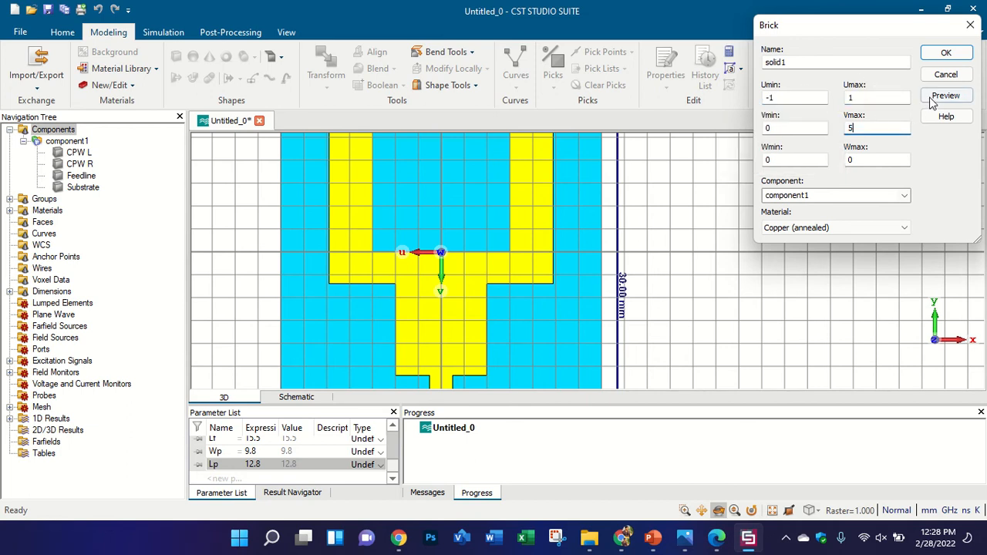
pyautogui.click(945, 95)
# - Preview the brick with a Vmax of 3, and set its Vmax to 4
pyautogui.click(864, 128)
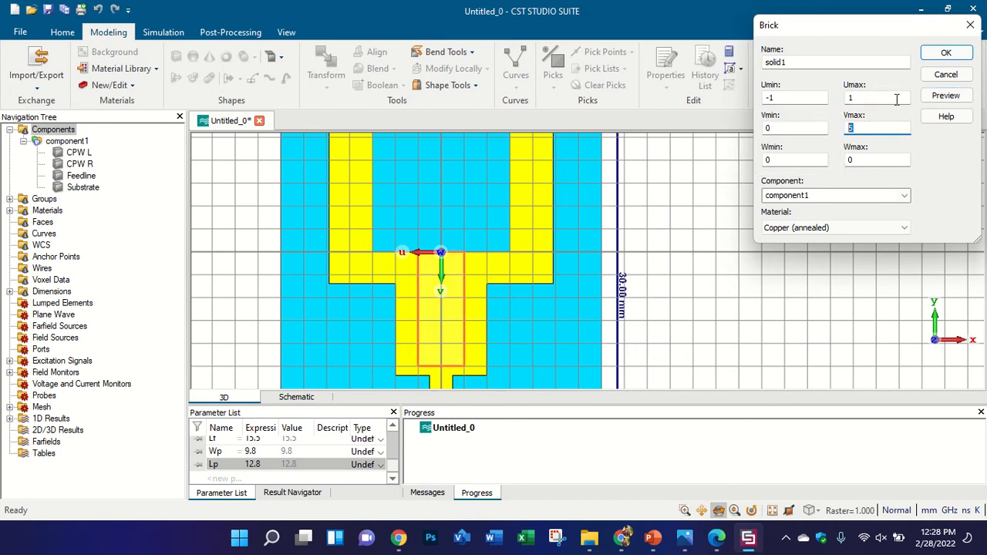
pyautogui.write('3')
pyautogui.click(946, 95)
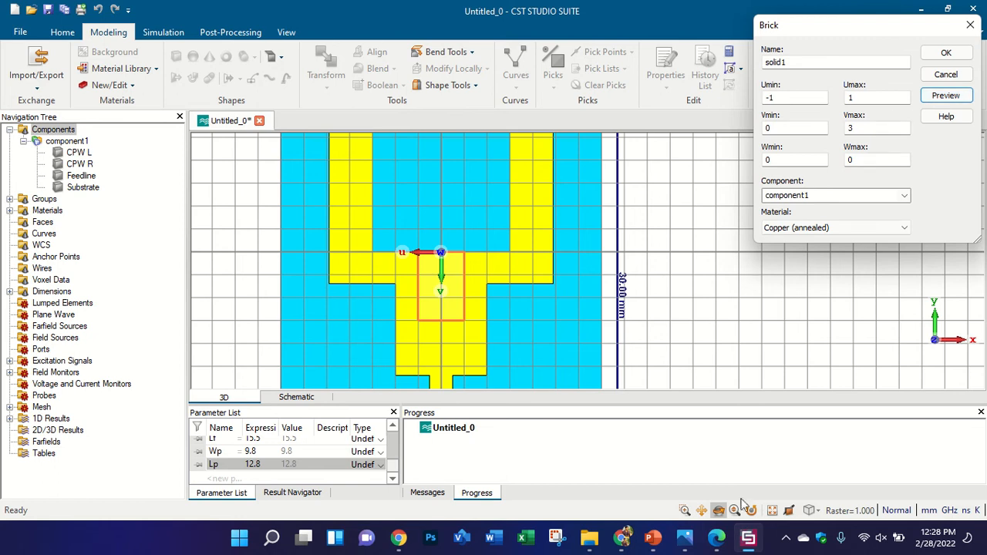
pyautogui.click(723, 539)
pyautogui.click(719, 540)
pyautogui.doubleClick(863, 128)
pyautogui.write('4')
pyautogui.click(938, 95)
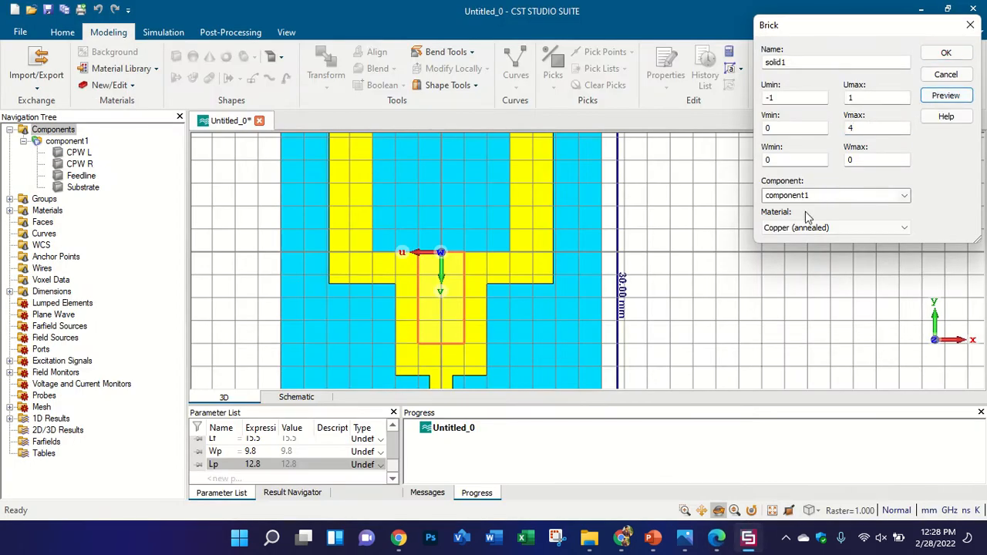
# - Preview the brick with U from -0.8 to 0.8 and create it with Wmax set to the negative copper thickness parameter
pyautogui.click(808, 101)
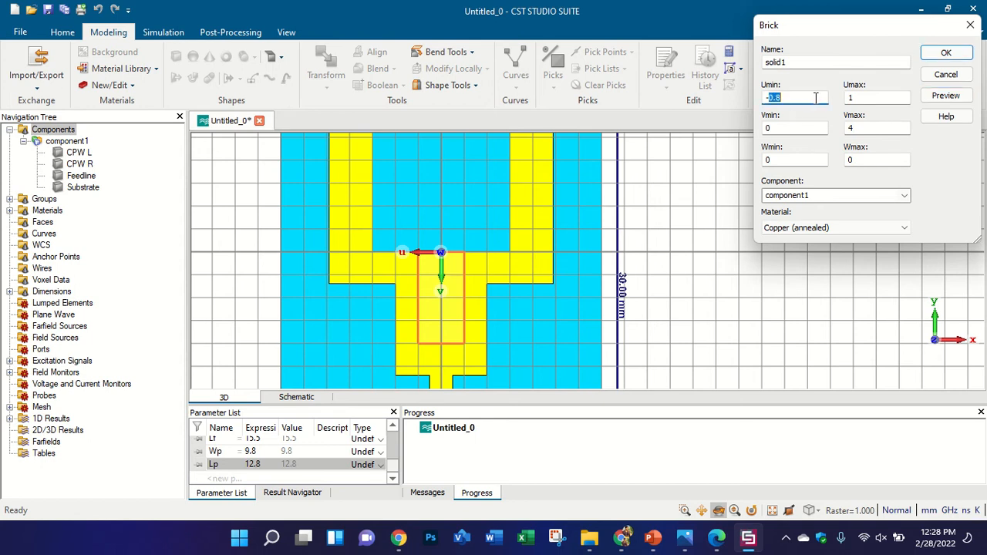
pyautogui.doubleClick(870, 97)
pyautogui.write('0.8')
pyautogui.click(941, 95)
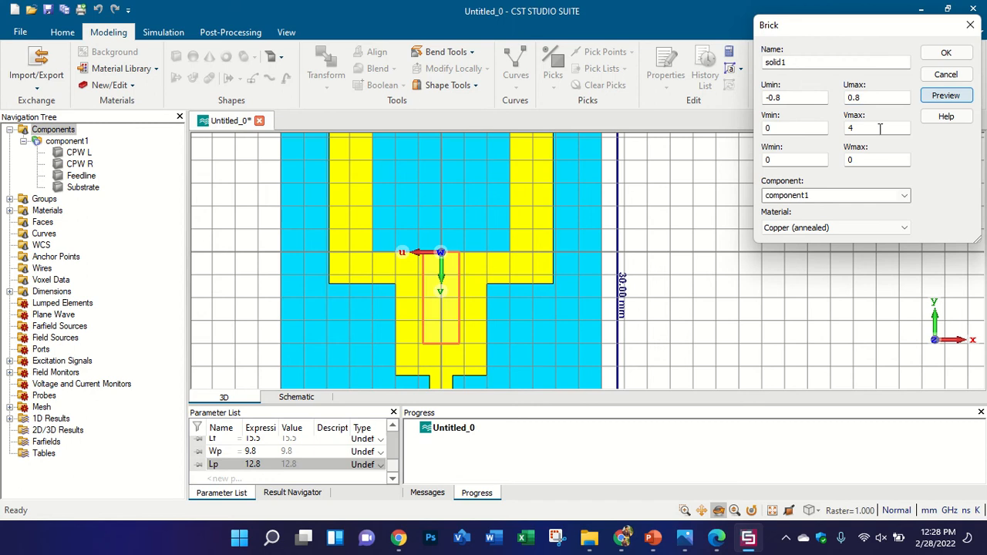
pyautogui.doubleClick(868, 161)
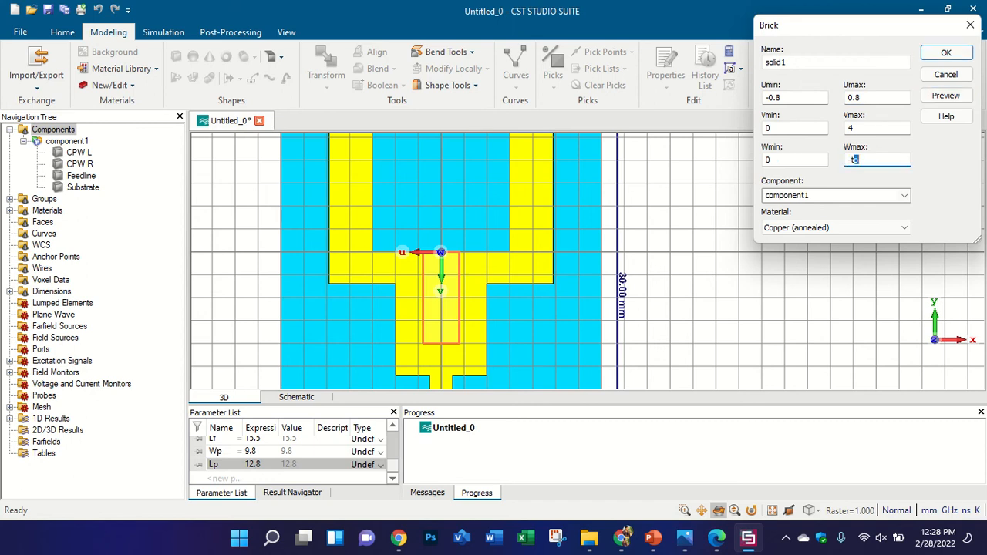
pyautogui.press('Return')
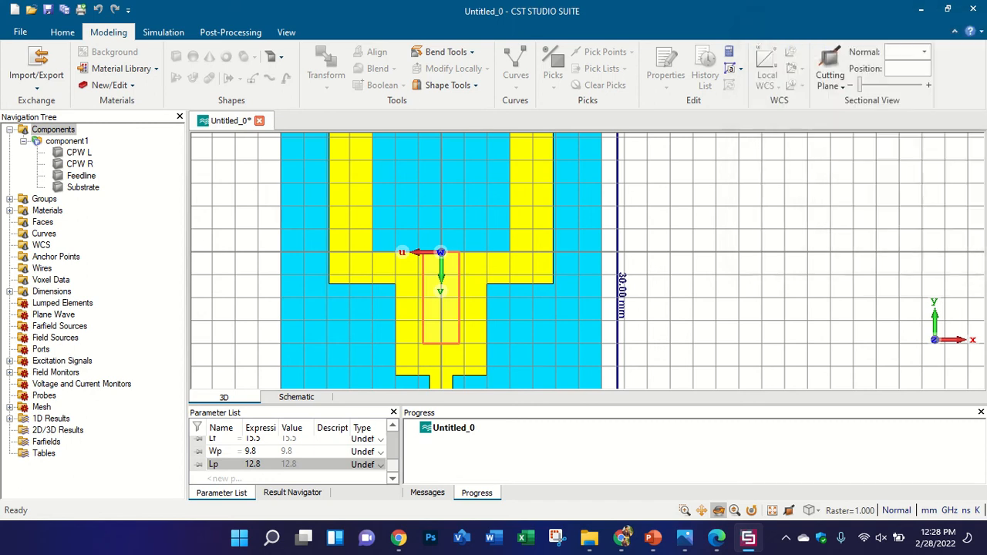
# - Subtract the solid1 brick from Feedline to cut a slot below the patch opening
pyautogui.scroll(3, 450, 255)
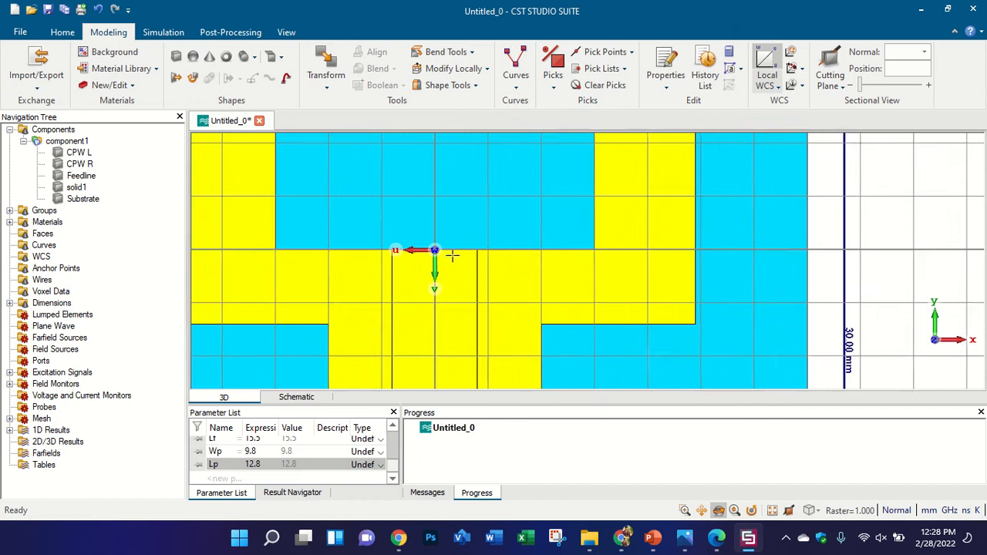
pyautogui.moveTo(452, 256); pyautogui.dragTo(493, 170)
pyautogui.scroll(-3, 456, 227)
pyautogui.press('5')
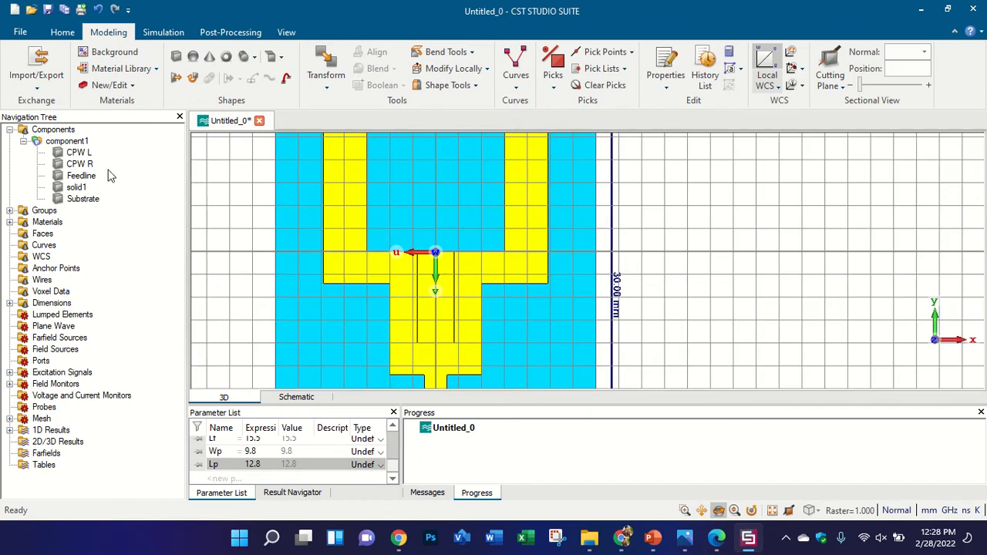
pyautogui.click(85, 191)
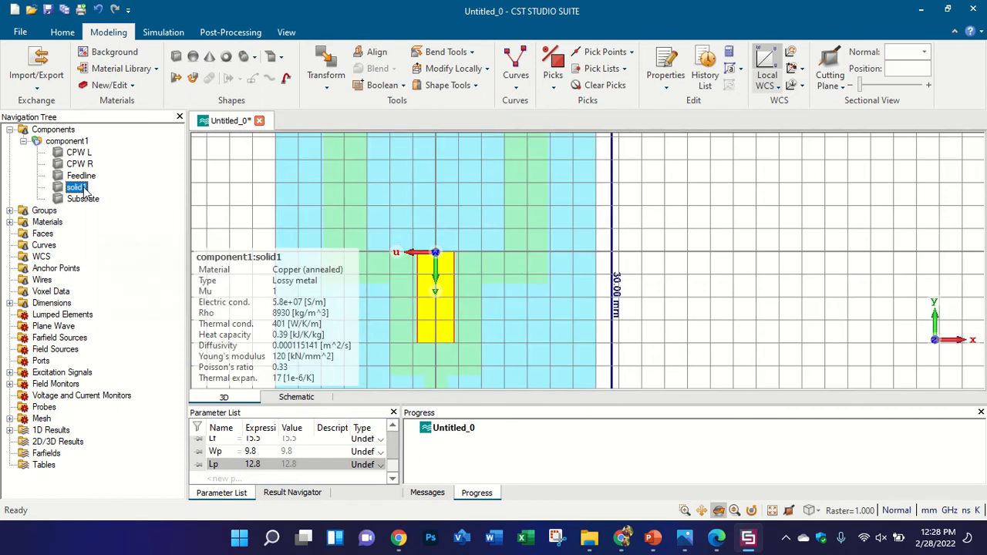
pyautogui.click(85, 177)
pyautogui.press('-')
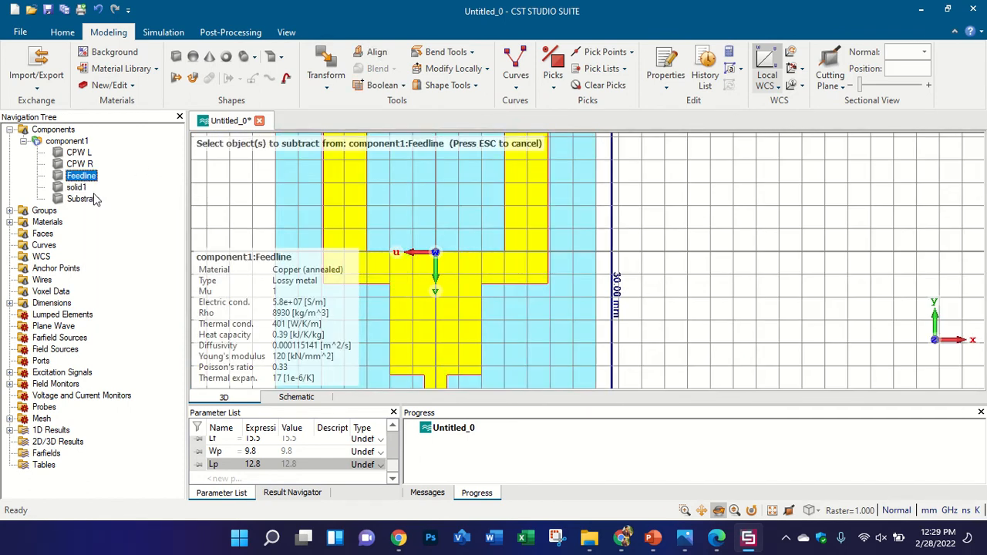
pyautogui.click(87, 189)
pyautogui.press('Return')
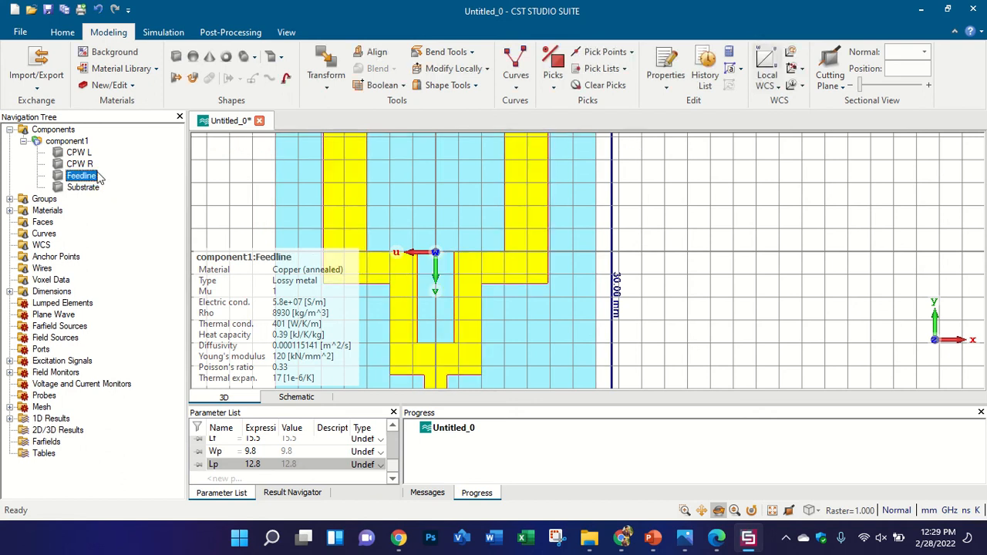
# - Show the whole antenna from the front and hide the working plane grid
pyautogui.click(95, 141)
pyautogui.scroll(-5, 518, 279)
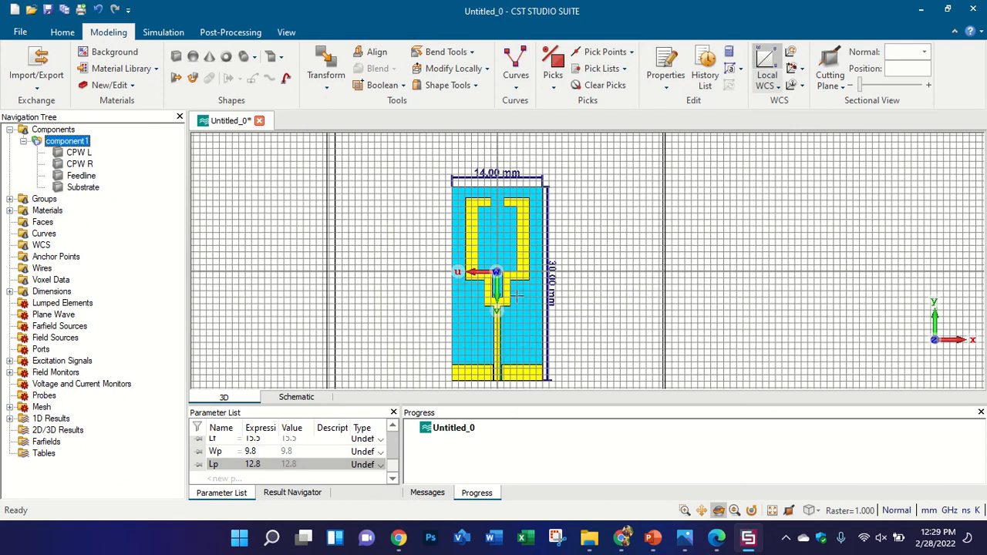
pyautogui.moveTo(517, 295); pyautogui.dragTo(560, 275)
pyautogui.press('5')
pyautogui.scroll(-4, 508, 266)
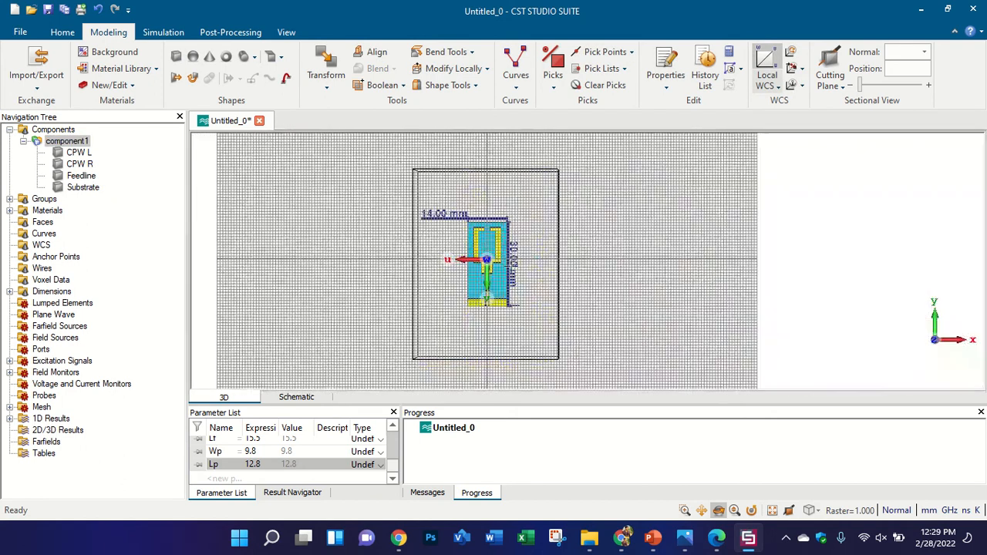
pyautogui.press('space')
pyautogui.click(163, 32)
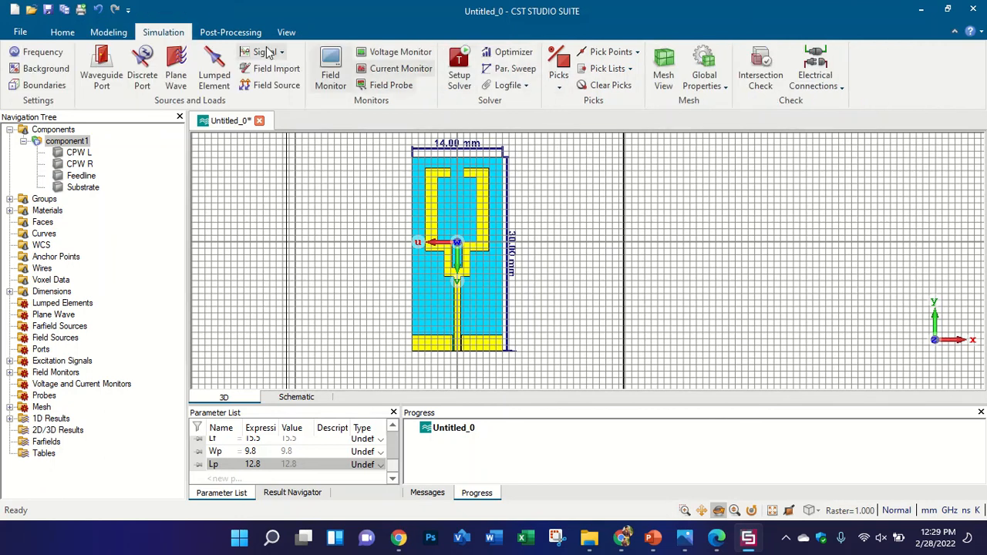
pyautogui.click(231, 31)
pyautogui.click(115, 32)
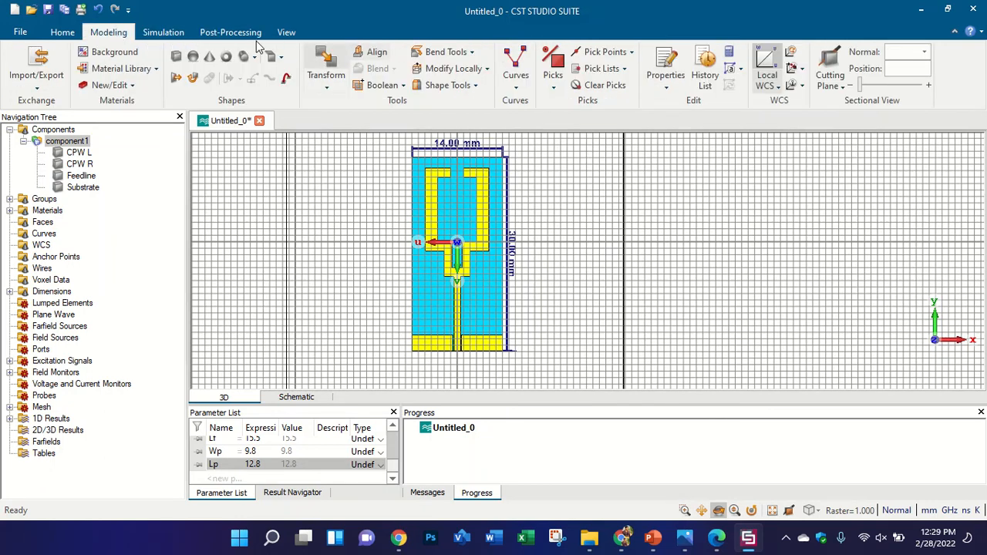
pyautogui.click(290, 33)
pyautogui.click(312, 68)
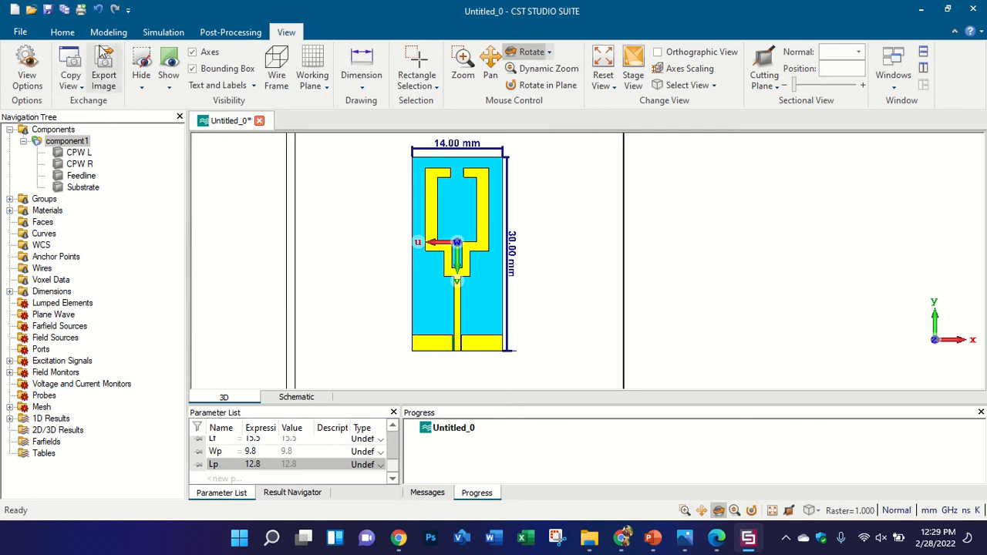
# - Pick the thin end face of the feedline at the substrate's lower edge, between the two CPW grounds
pyautogui.click(71, 32)
pyautogui.click(105, 33)
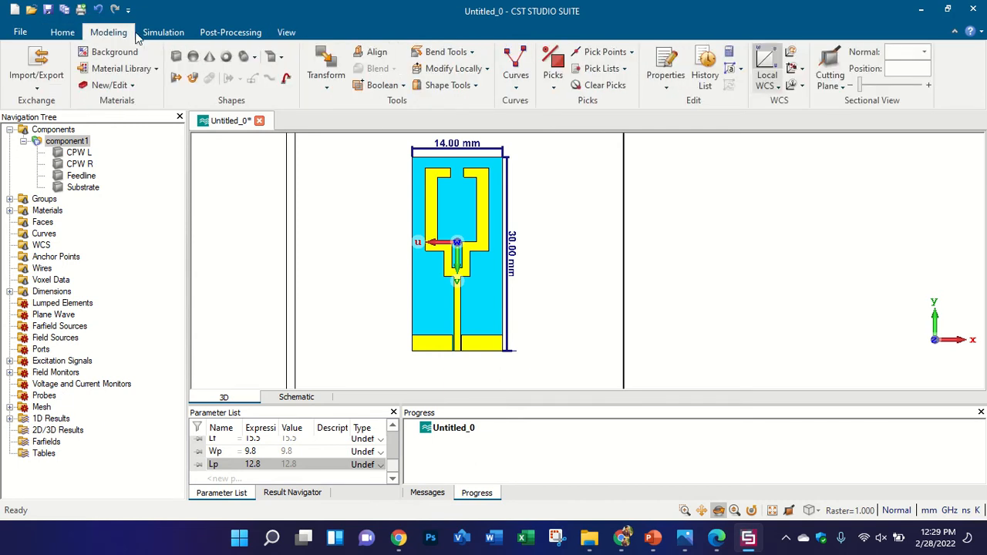
pyautogui.scroll(5, 460, 348)
pyautogui.moveTo(462, 324); pyautogui.dragTo(478, 233)
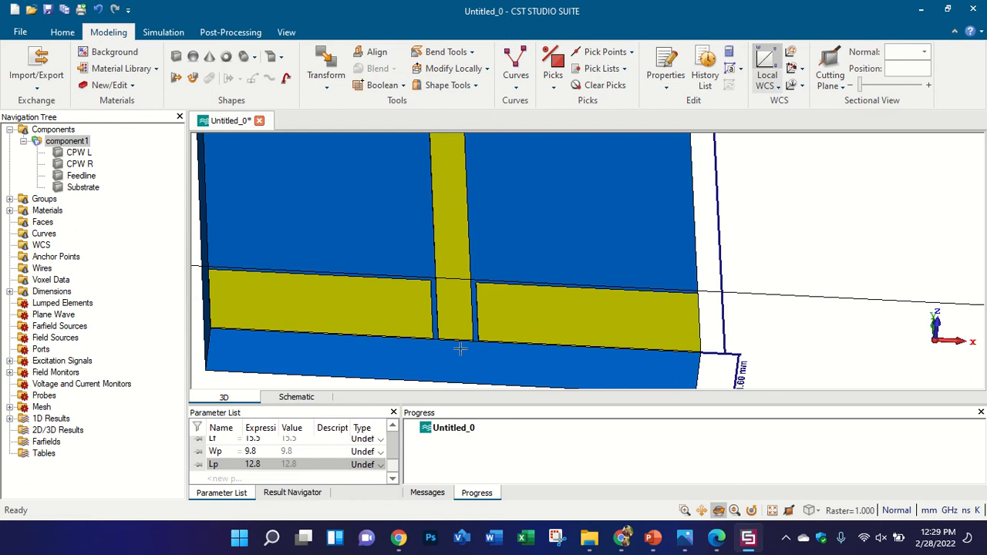
pyautogui.scroll(7, 460, 360)
pyautogui.scroll(-5, 458, 192)
pyautogui.scroll(3, 466, 231)
pyautogui.click(553, 70)
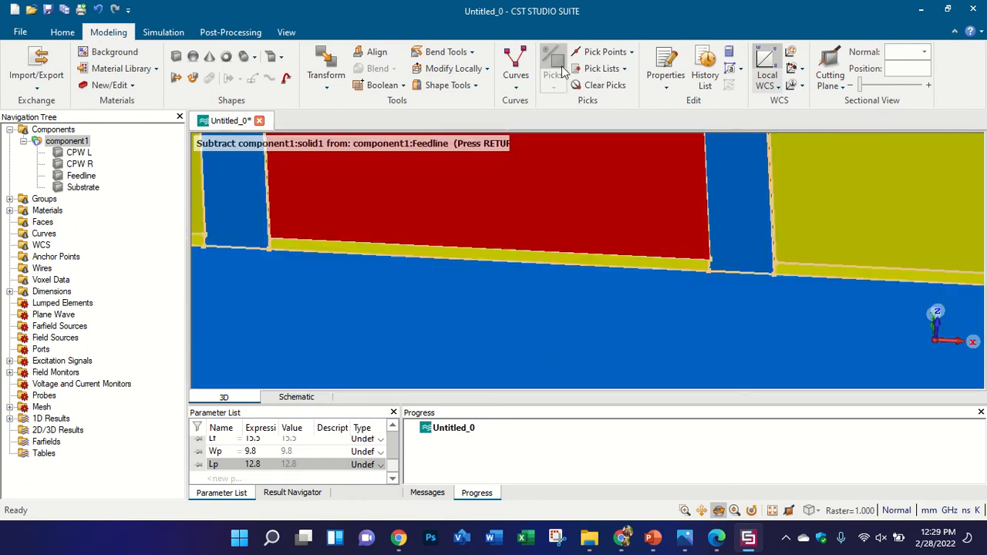
pyautogui.click(541, 261)
pyautogui.press('w')
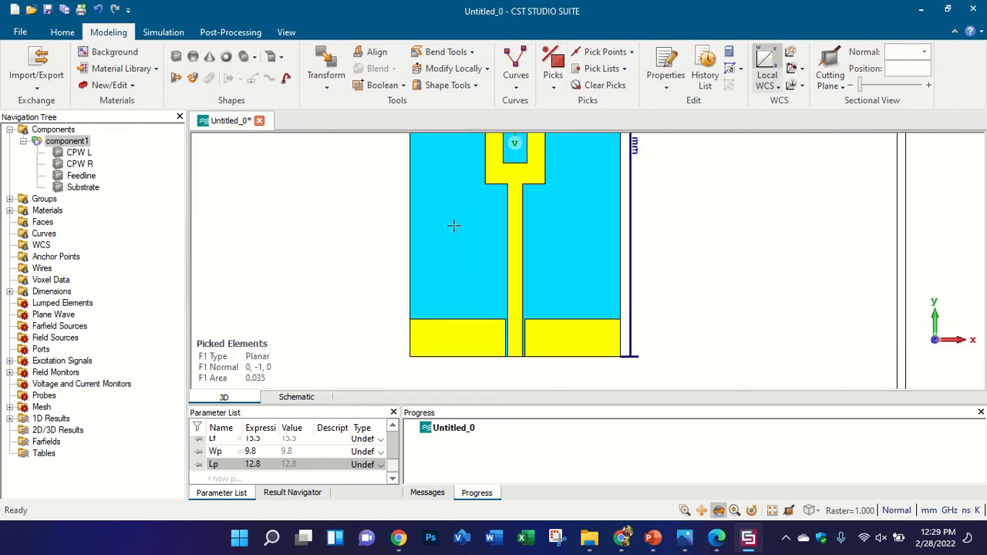
# - Begin a waveguide port on the picked feedline face and extend it by 5 on both the Xmin and Xmax sides
pyautogui.click(148, 35)
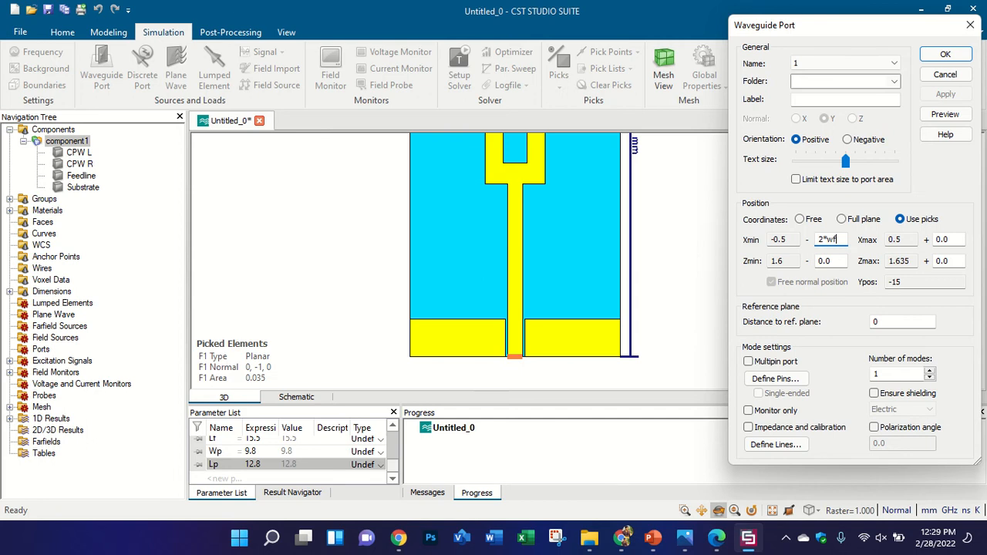
pyautogui.moveTo(842, 239); pyautogui.dragTo(774, 237)
pyautogui.write('5')
pyautogui.press('Tab')
pyautogui.write('5')
# - Preview the waveguide port with an extension of 5 on both the Zmin and Zmax sides
pyautogui.click(947, 261)
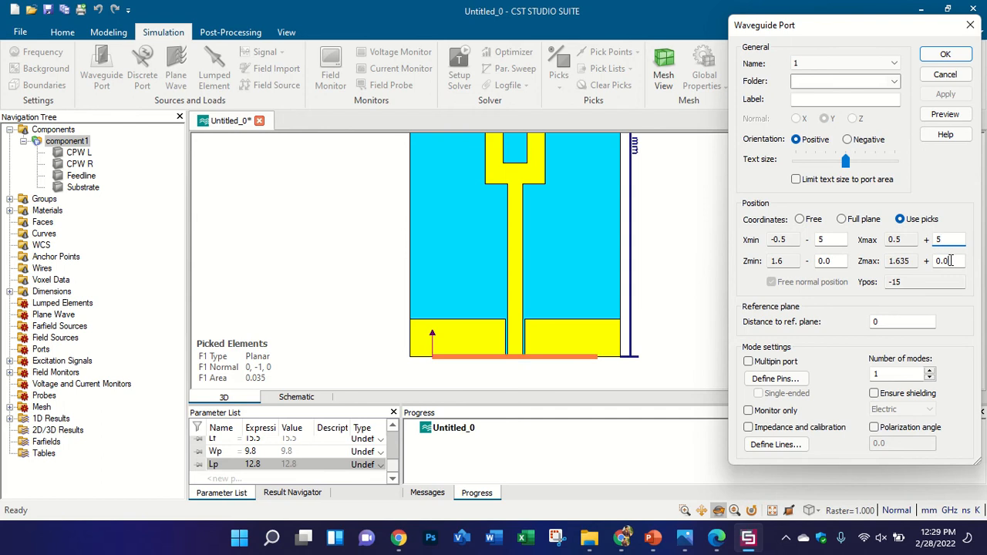
pyautogui.write('5')
pyautogui.doubleClick(826, 260)
pyautogui.write('5')
pyautogui.click(945, 114)
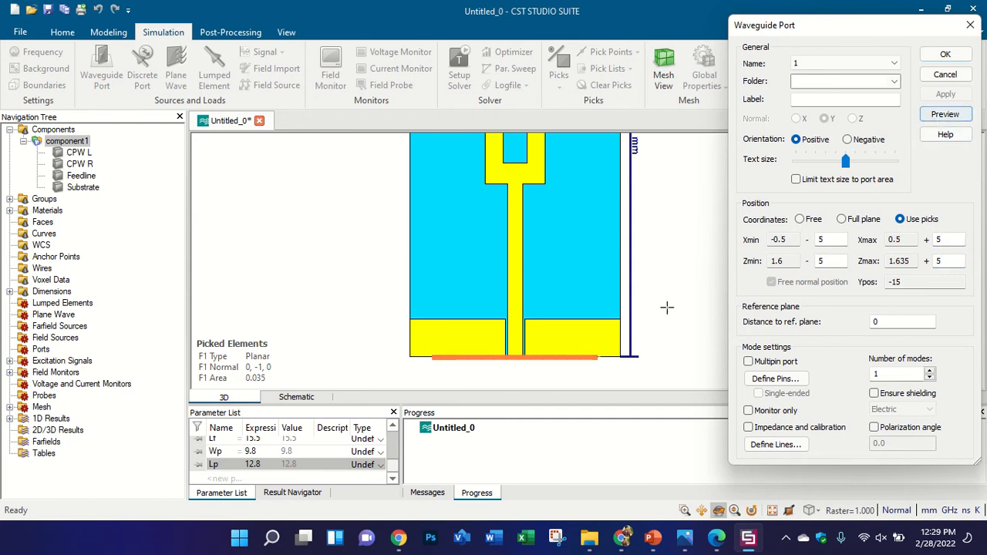
pyautogui.moveTo(705, 173); pyautogui.dragTo(634, 224)
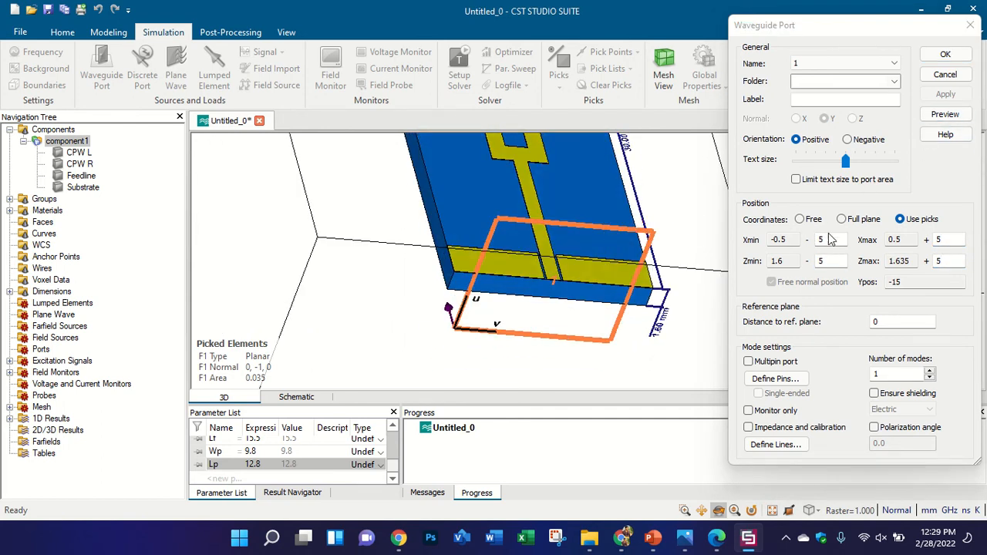
# - Set the port's Zmin and Zmax extensions to 3, preview it, and create port 1
pyautogui.click(824, 261)
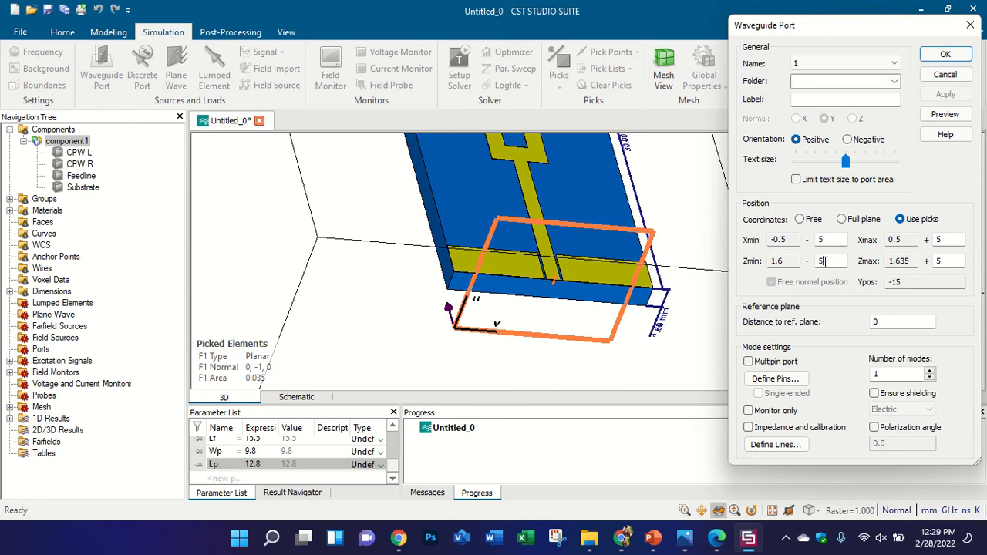
pyautogui.doubleClick(820, 261)
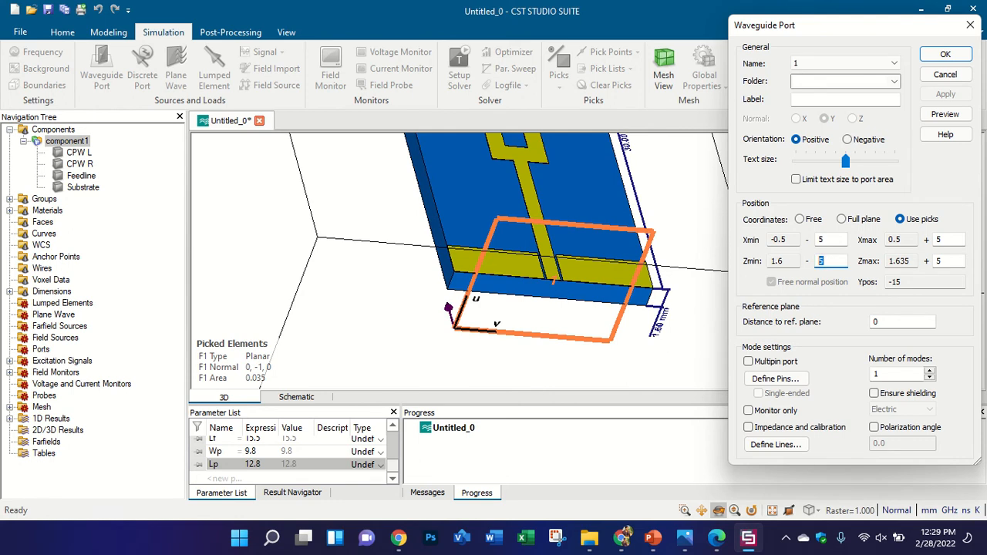
pyautogui.doubleClick(946, 260)
pyautogui.write('3')
pyautogui.click(945, 114)
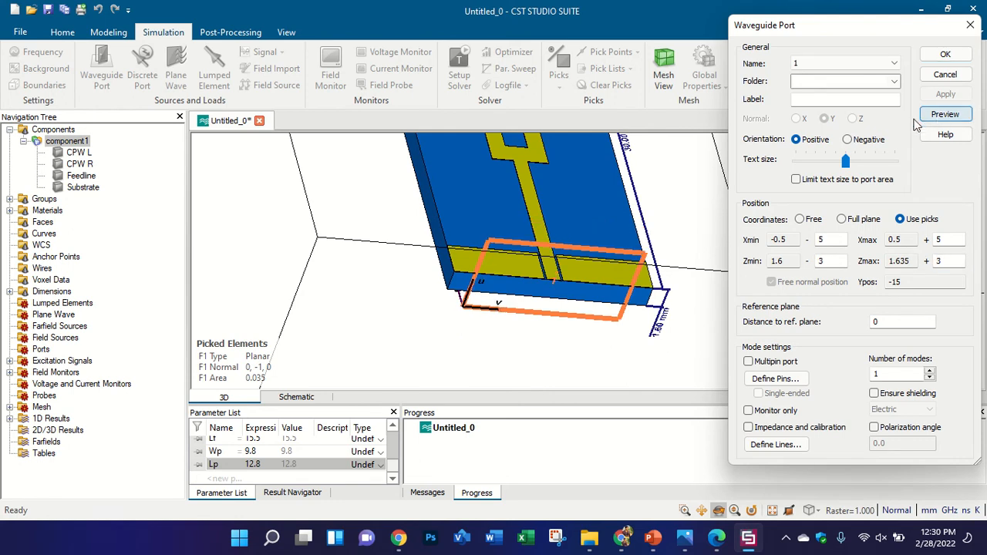
pyautogui.click(945, 54)
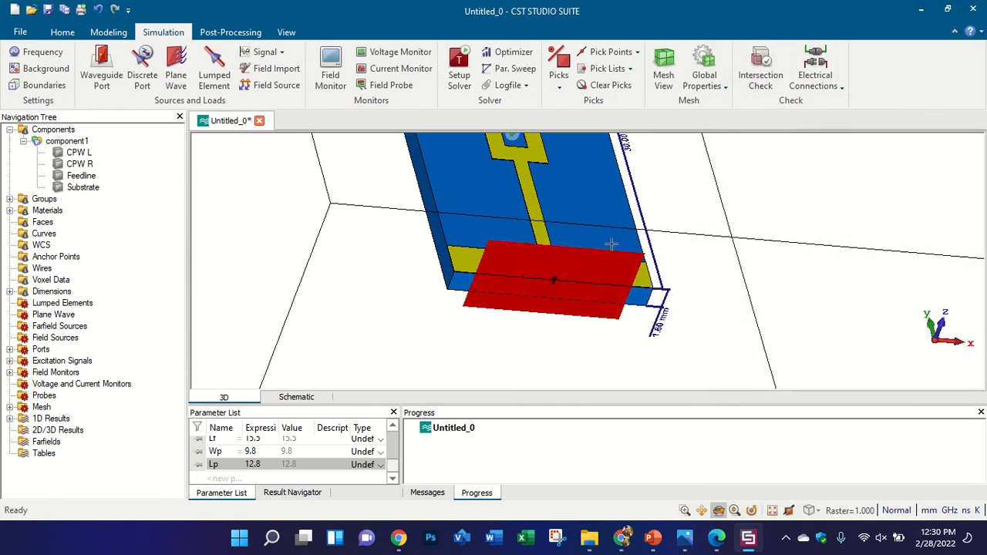
pyautogui.moveTo(609, 243); pyautogui.dragTo(533, 363)
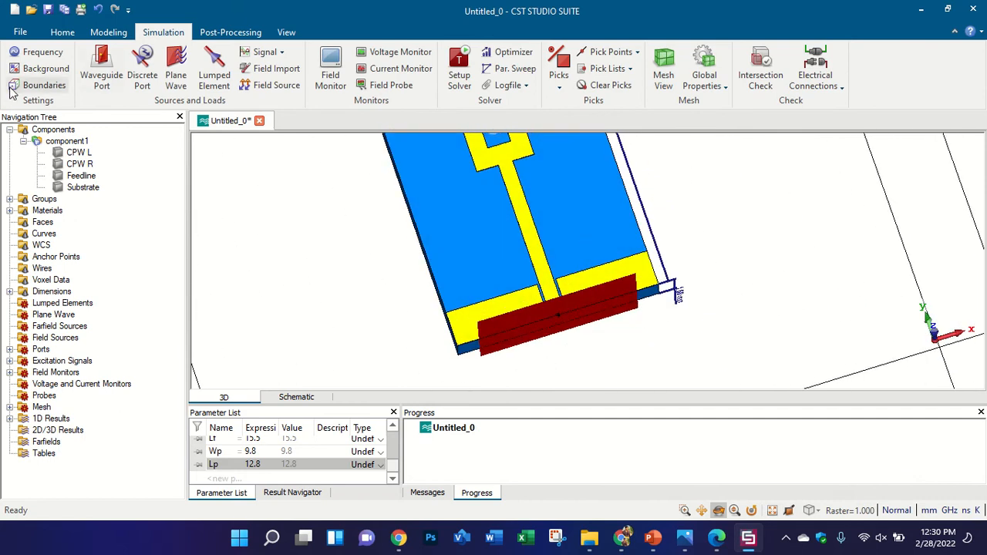
pyautogui.click(102, 85)
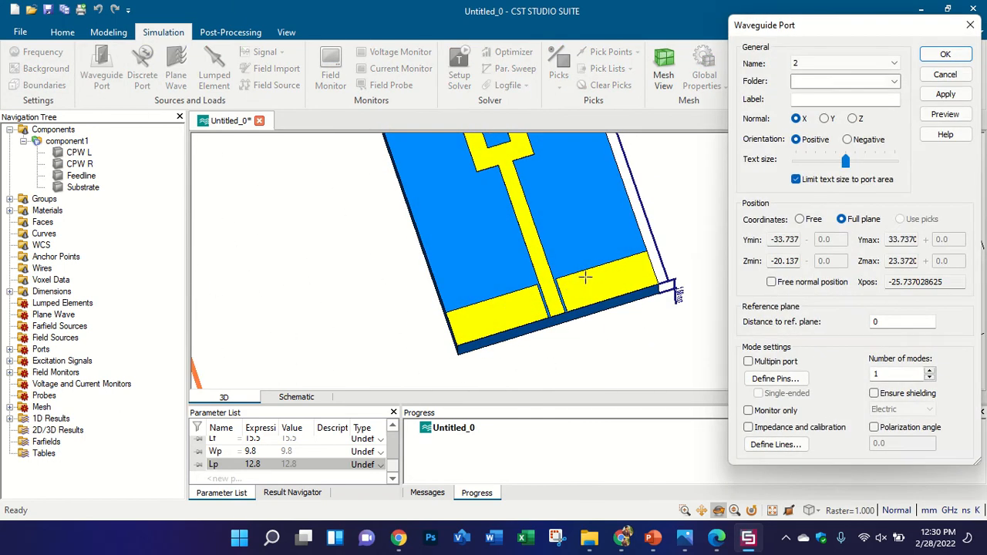
pyautogui.click(966, 26)
# - Normalize the S-parameters to a fixed impedance of 50 Ohm and start the time domain solver
pyautogui.click(461, 73)
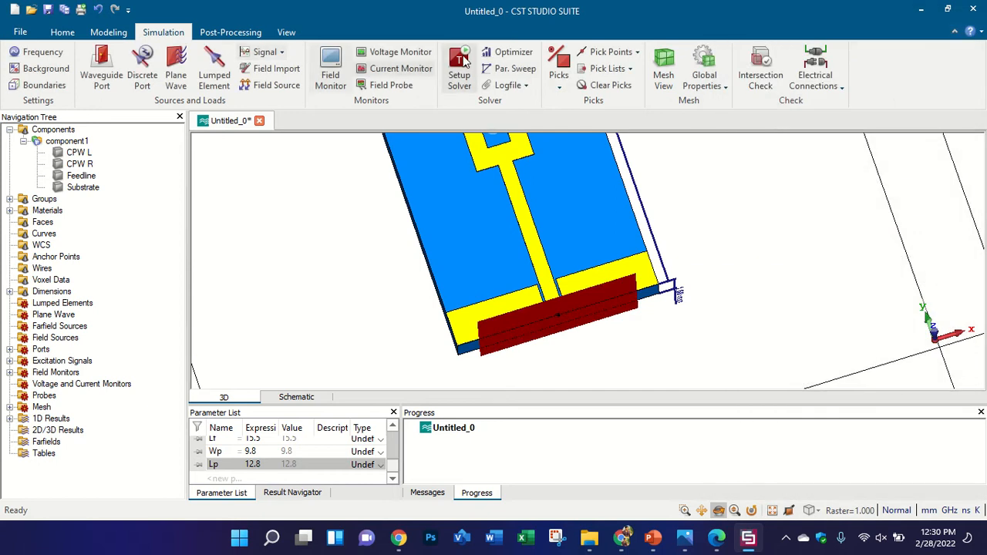
pyautogui.click(358, 308)
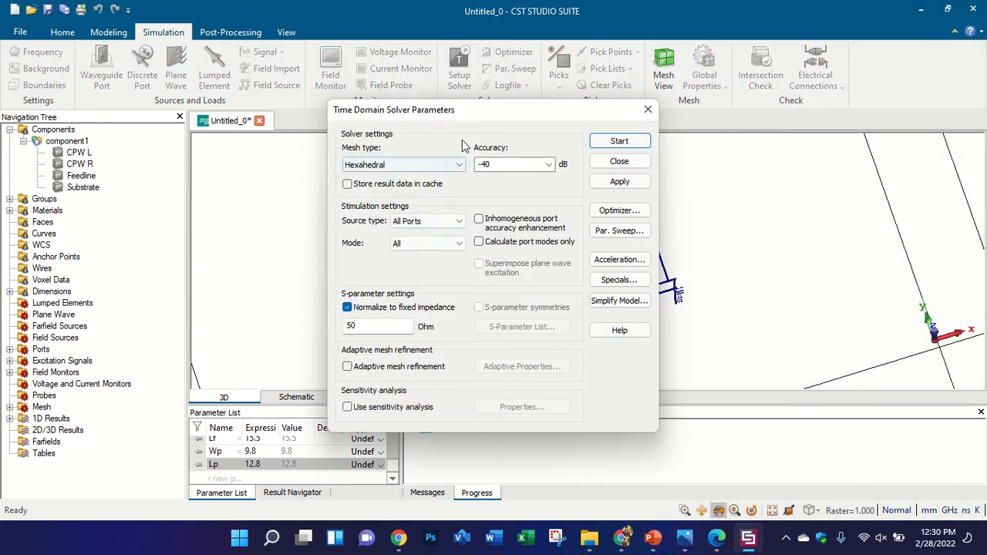
pyautogui.moveTo(487, 109); pyautogui.dragTo(239, 87)
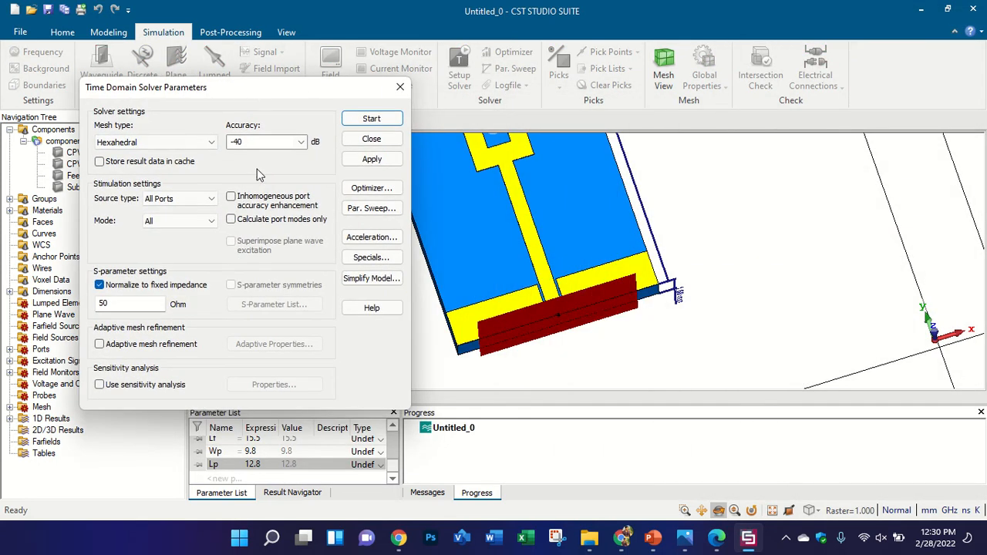
pyautogui.moveTo(538, 297); pyautogui.dragTo(610, 345)
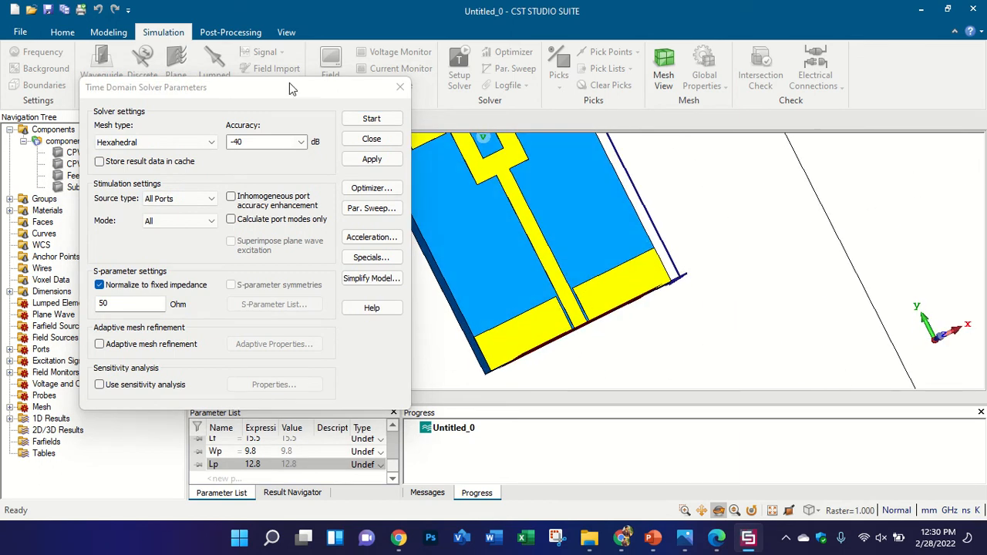
pyautogui.click(372, 119)
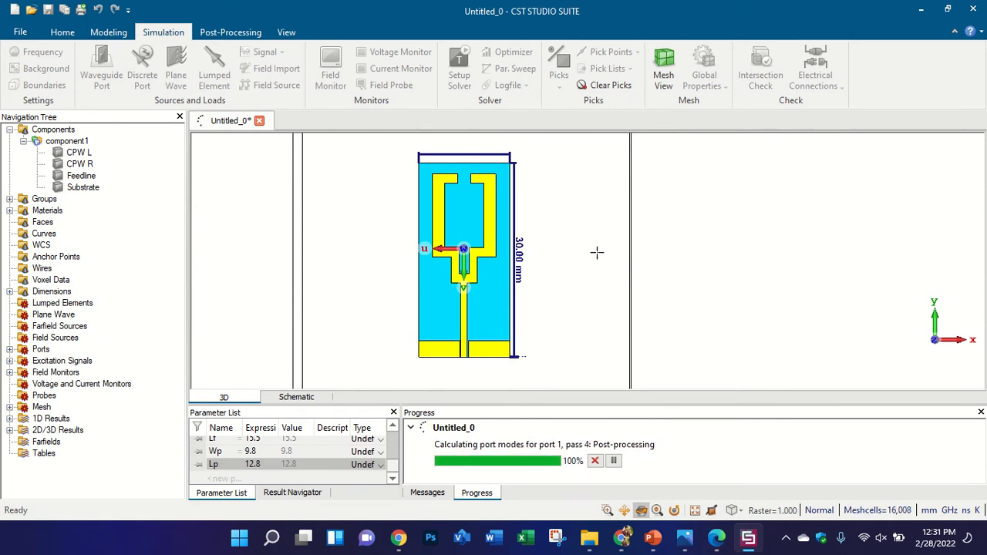
# - Examine how the waveguide port covers the feed end of the substrate while the solver runs
pyautogui.moveTo(452, 266); pyautogui.dragTo(629, 268)
pyautogui.scroll(5, 481, 319)
pyautogui.moveTo(470, 293); pyautogui.dragTo(570, 271)
pyautogui.scroll(4, 461, 335)
pyautogui.scroll(-4, 491, 297)
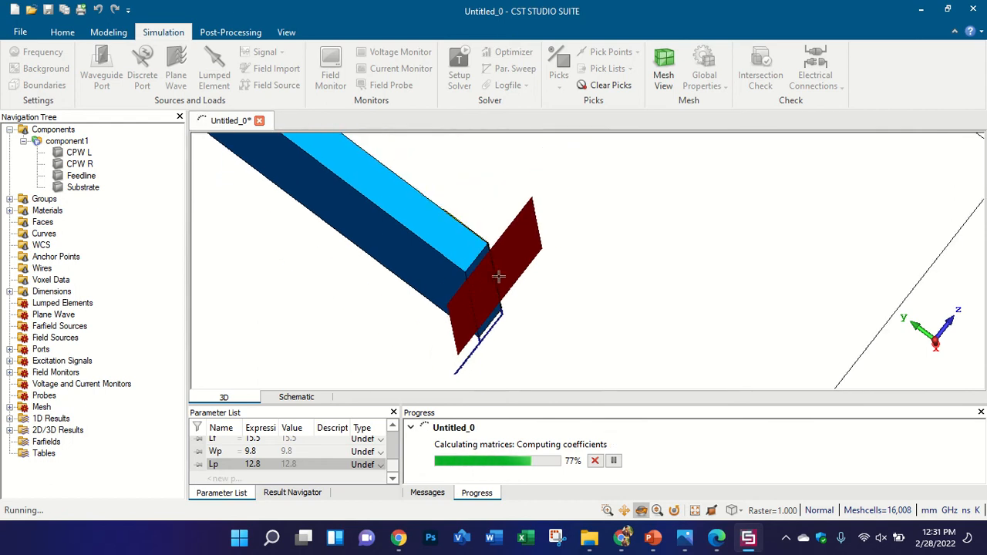
pyautogui.moveTo(498, 275); pyautogui.dragTo(469, 291)
pyautogui.scroll(2, 452, 303)
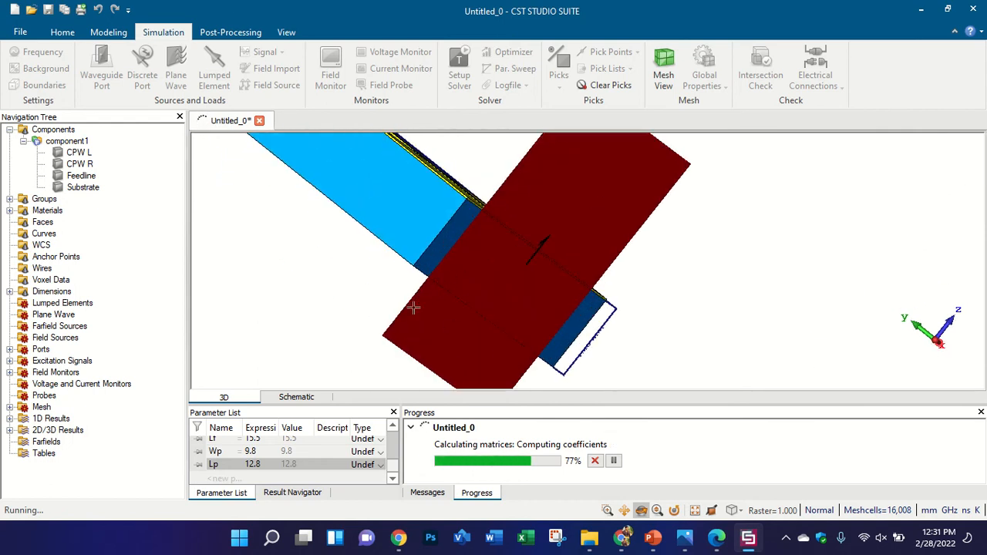
# - Inspect port 1 from its end face, its edge and the front side of the antenna while the solver runs
pyautogui.scroll(-2, 442, 295)
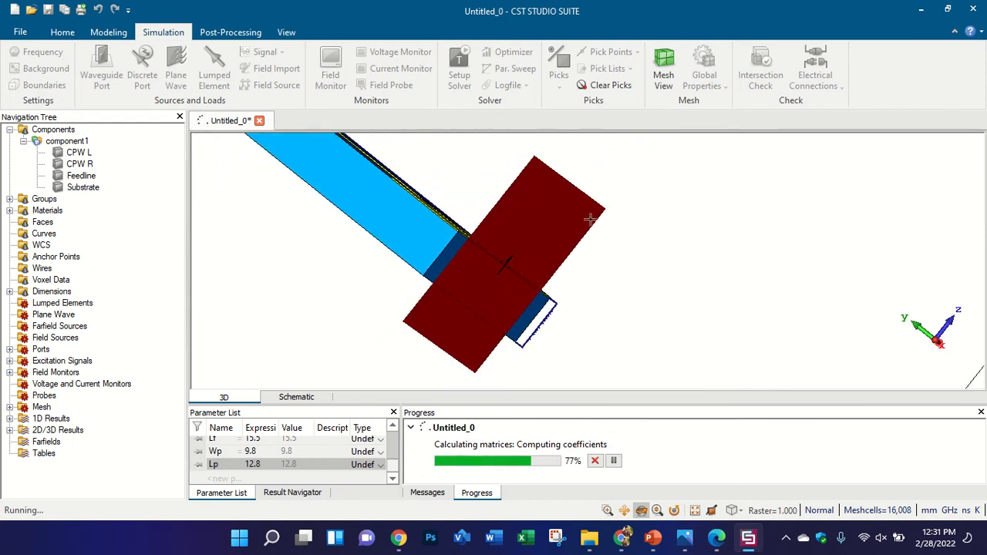
pyautogui.moveTo(591, 216); pyautogui.dragTo(376, 288)
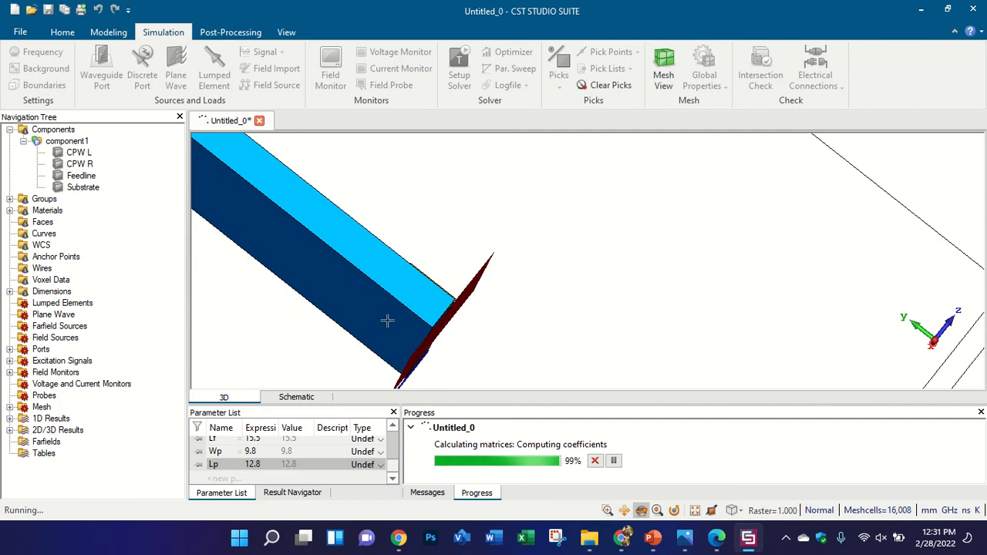
pyautogui.moveTo(389, 335); pyautogui.dragTo(338, 329)
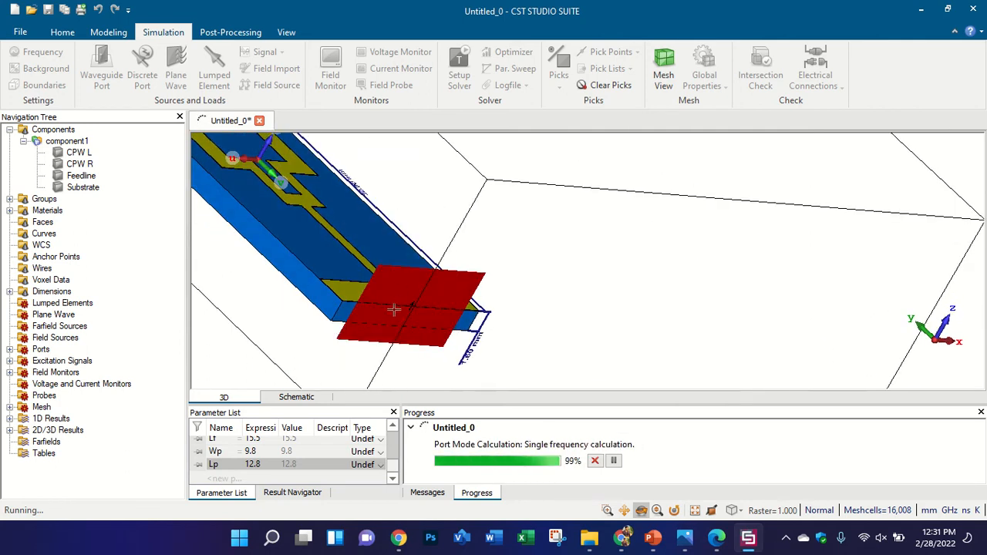
pyautogui.scroll(3, 386, 283)
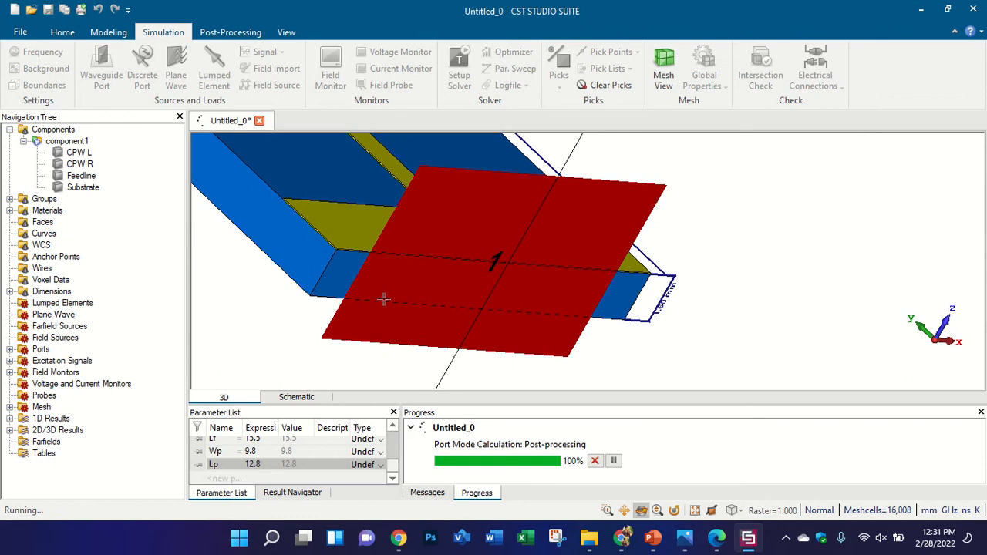
pyautogui.scroll(-2, 384, 299)
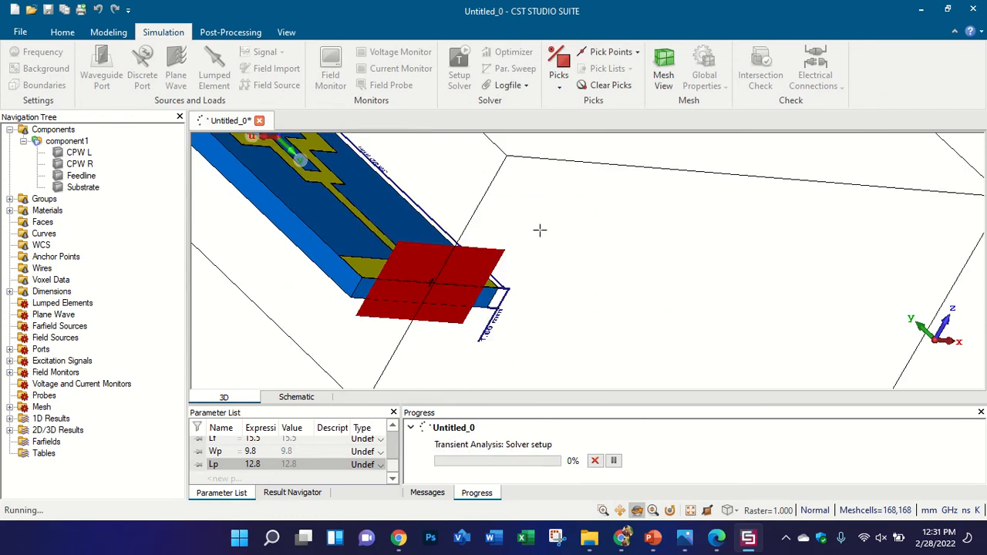
pyautogui.moveTo(540, 229); pyautogui.dragTo(452, 348)
pyautogui.scroll(-2, 549, 295)
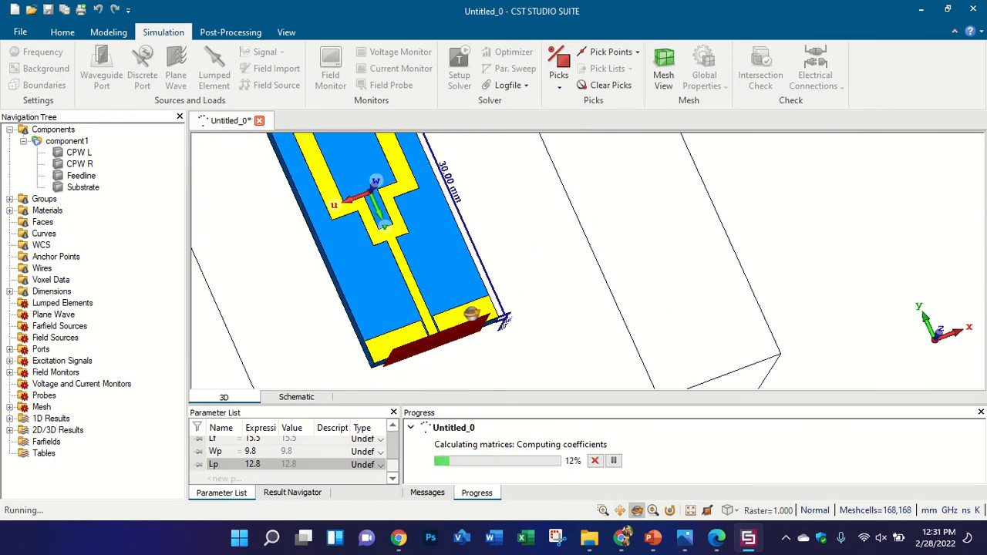
# - Examine the port's position relative to the feedline and the two CPW ground strips in front and slightly tilted views
pyautogui.moveTo(472, 321); pyautogui.dragTo(479, 332)
pyautogui.press('5')
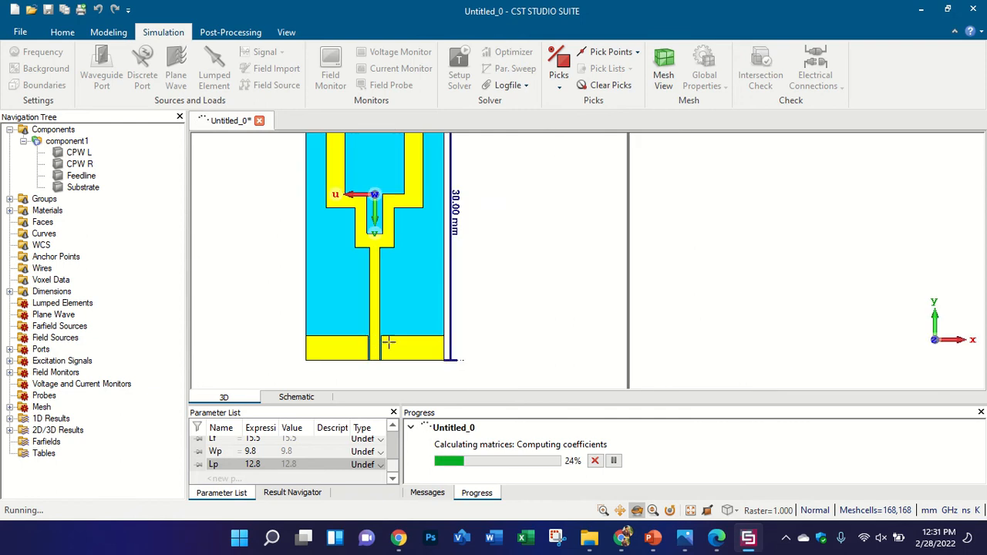
pyautogui.scroll(3, 367, 350)
pyautogui.moveTo(366, 349); pyautogui.dragTo(315, 335)
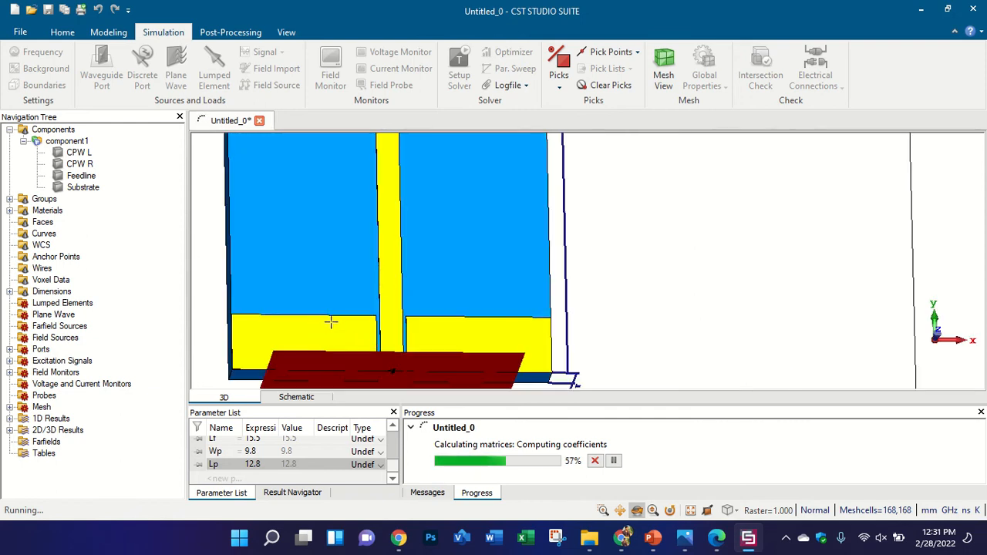
pyautogui.scroll(-3, 382, 288)
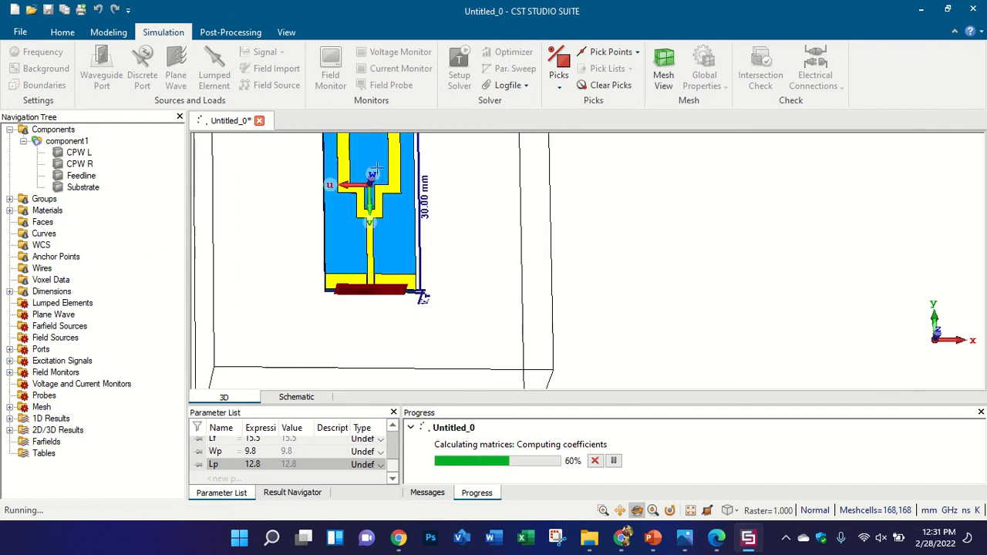
pyautogui.scroll(3, 382, 288)
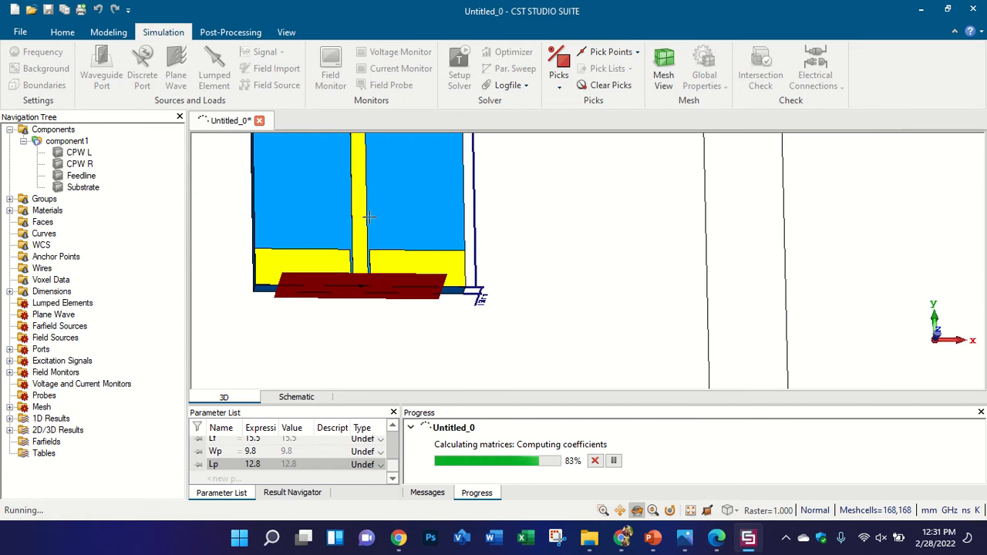
pyautogui.scroll(2, 255, 222)
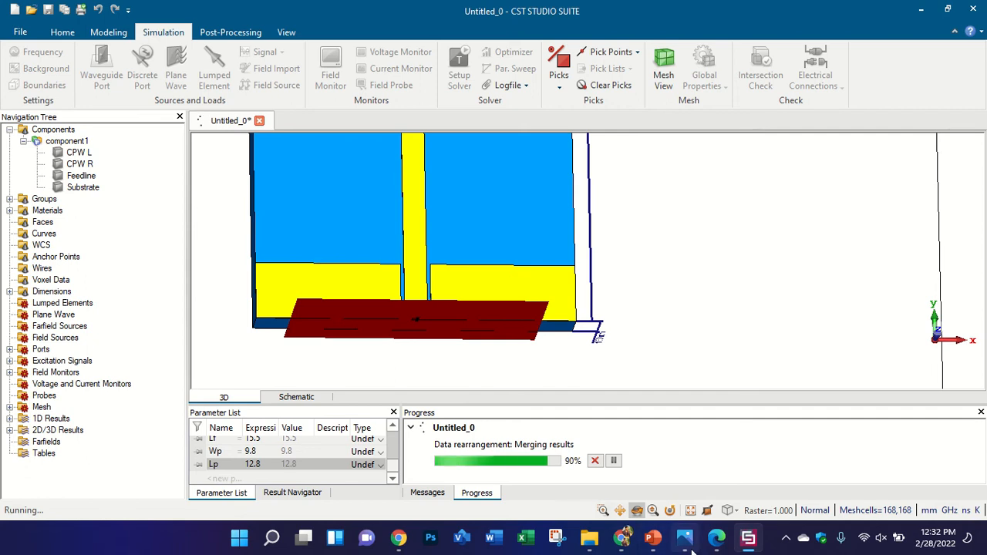
# - Switch to the reference paper in Edge, review the antenna geometry and design-step figures on page 4, and return to CST
pyautogui.click(716, 537)
pyautogui.keyDown('ctrl'); pyautogui.scroll(-3, 483, 273); pyautogui.keyUp('ctrl')
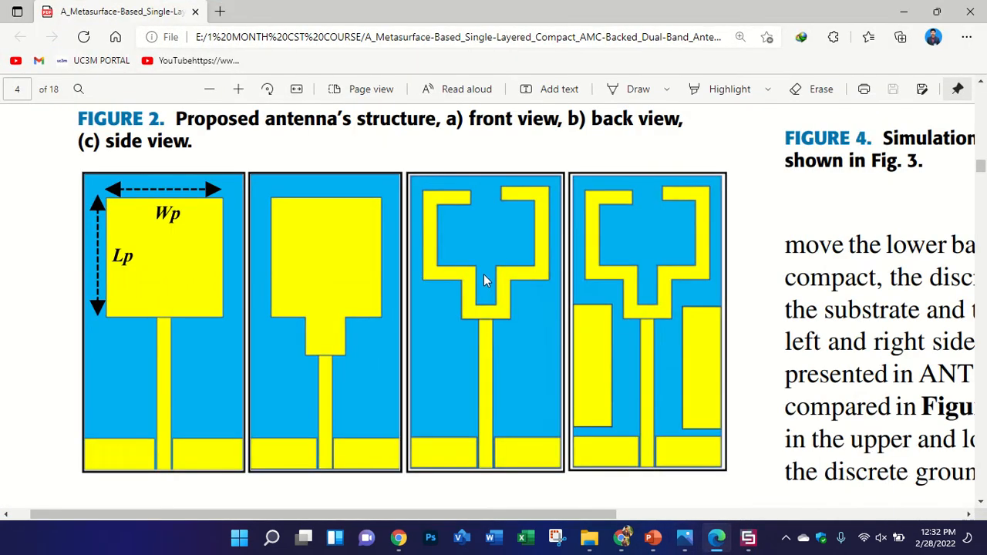
pyautogui.scroll(4, 483, 274)
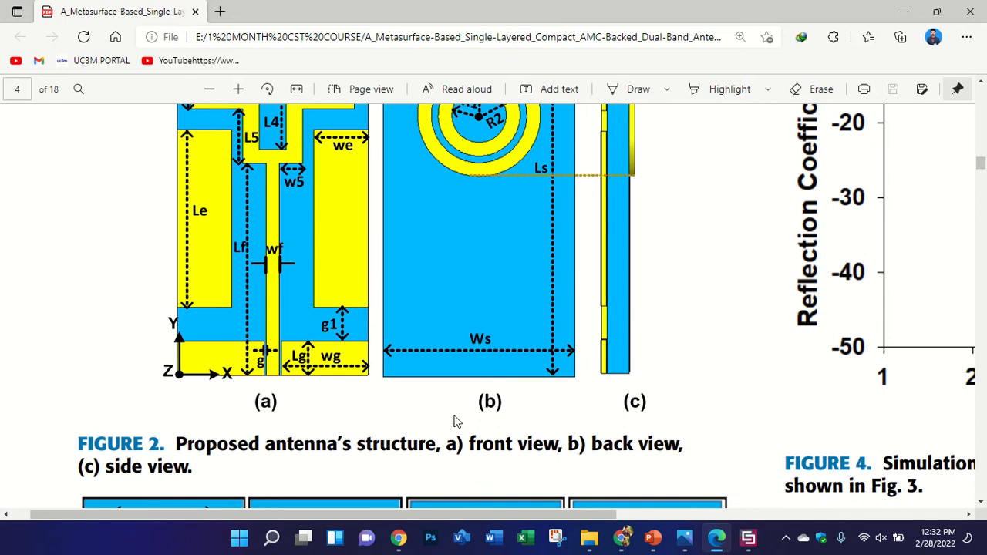
pyautogui.click(747, 539)
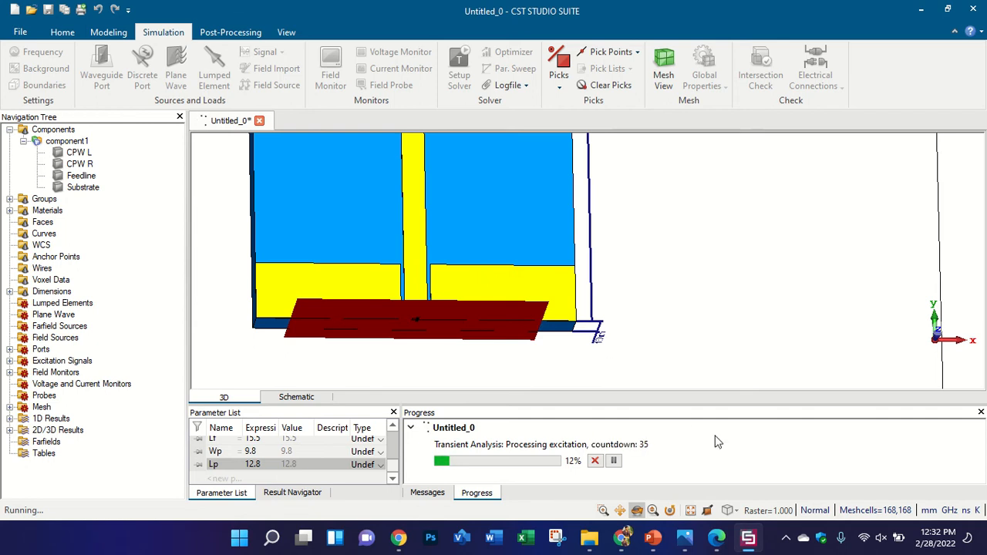
# - Switch back to the paper in Edge, go to its title page and mark the words "Metasurface-Based" in the title
pyautogui.click(717, 538)
pyautogui.keyDown('ctrl'); pyautogui.scroll(-3, 542, 358); pyautogui.keyUp('ctrl')
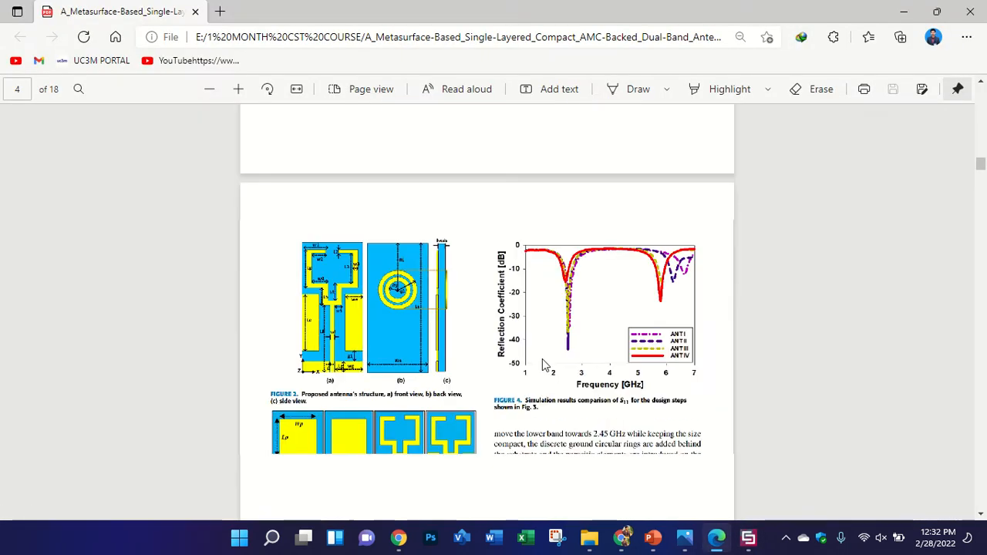
pyautogui.scroll(20, 488, 264)
pyautogui.scroll(4, 487, 264)
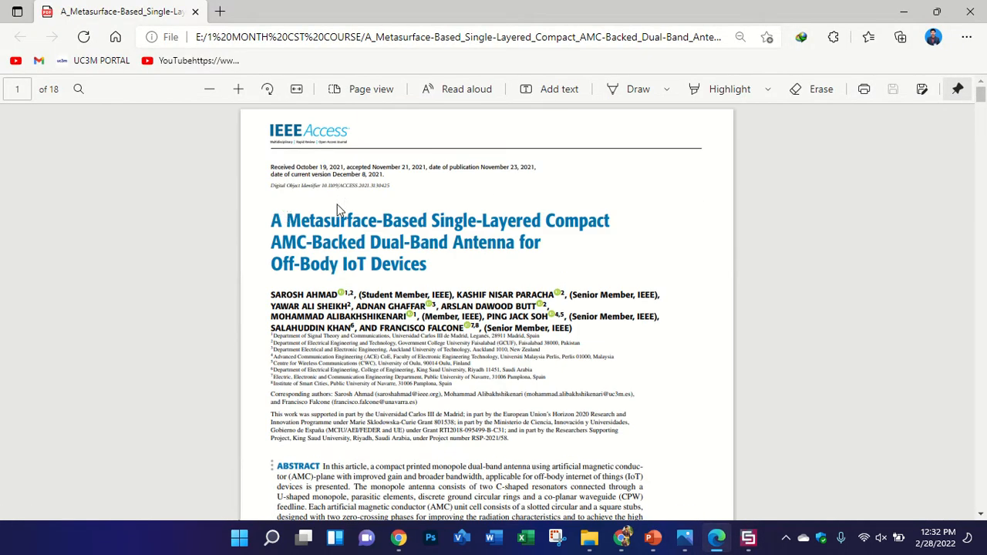
pyautogui.moveTo(287, 224); pyautogui.dragTo(434, 224)
pyautogui.click(340, 221)
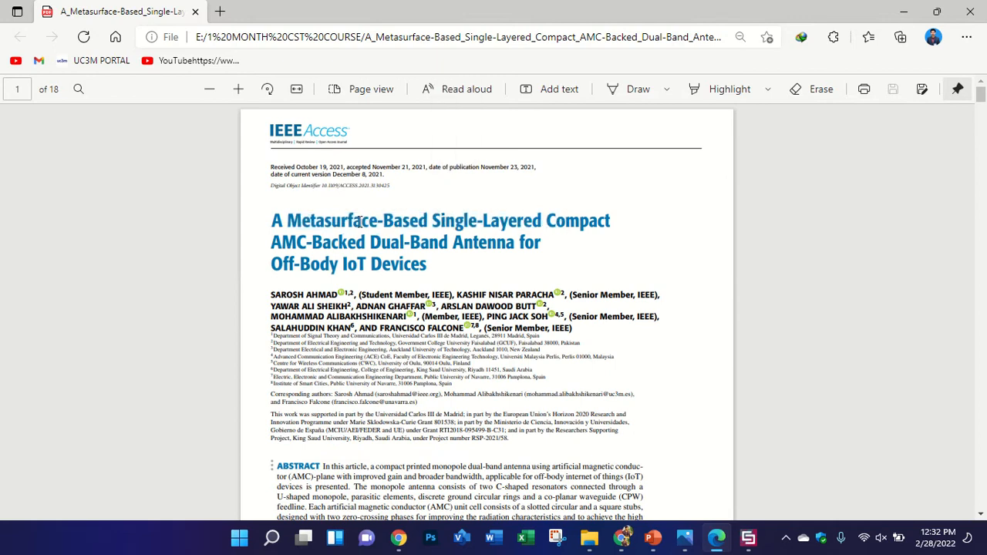
pyautogui.keyDown('ctrl'); pyautogui.scroll(2, 332, 223); pyautogui.keyUp('ctrl')
pyautogui.moveTo(176, 220); pyautogui.dragTo(392, 219)
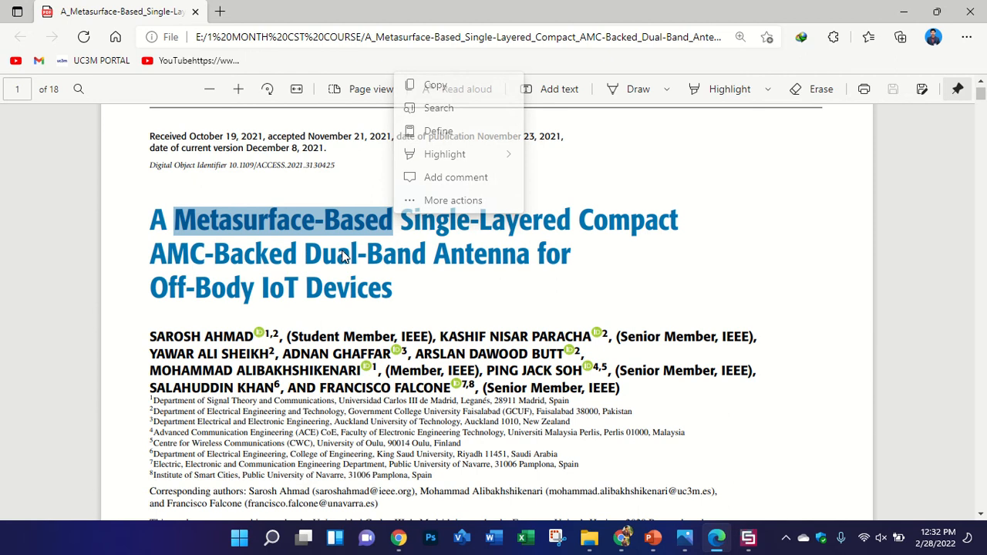
# - Re-mark part of "Metasurface-Based", browse the paper down to the Antenna Design section on page 3, and return to CST
pyautogui.scroll(-1, 343, 251)
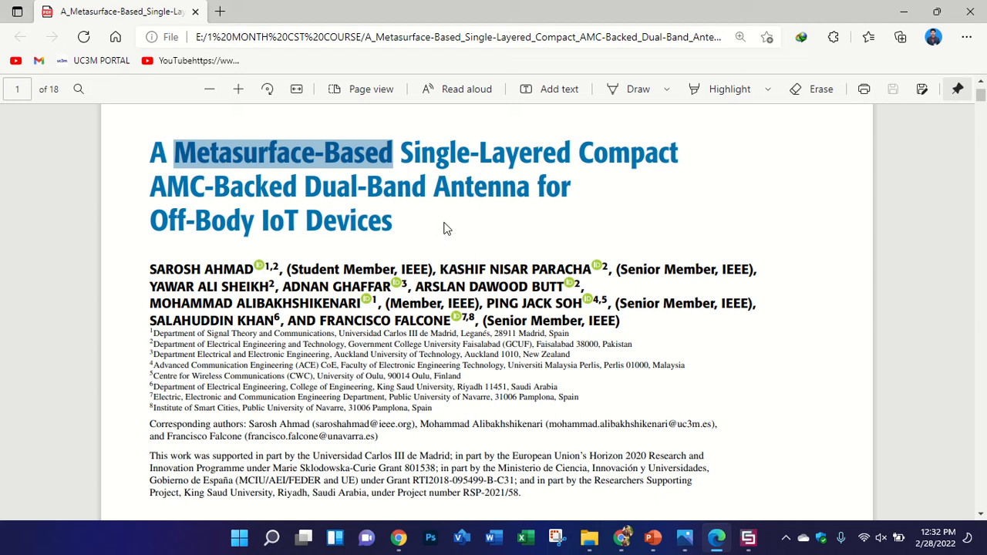
pyautogui.click(381, 155)
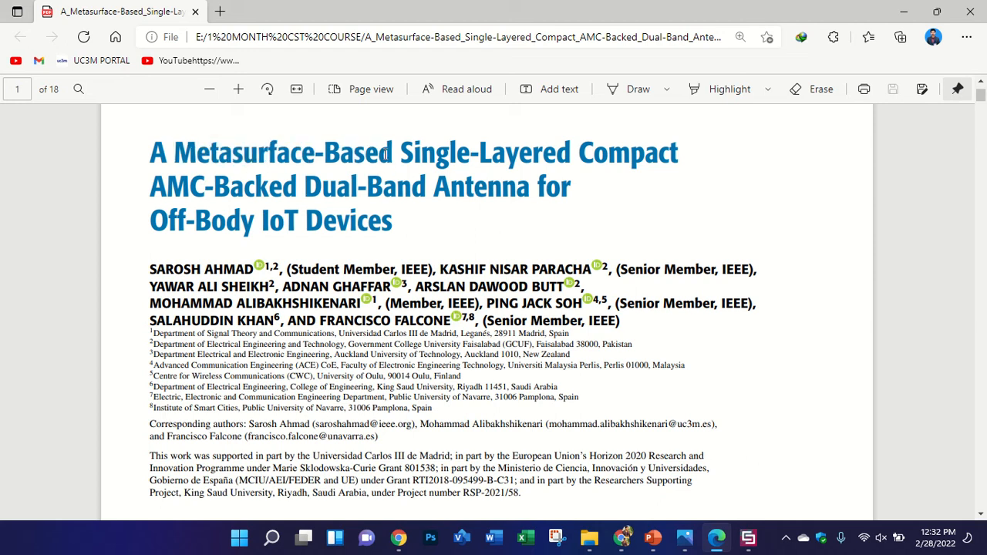
pyautogui.moveTo(394, 155); pyautogui.dragTo(193, 133)
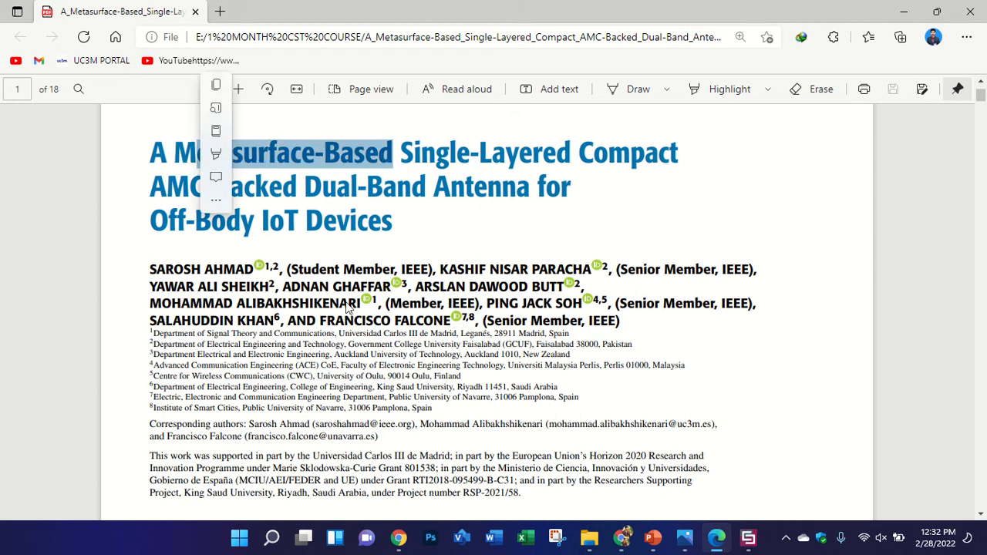
pyautogui.scroll(-5, 343, 311)
pyautogui.scroll(-20, 344, 311)
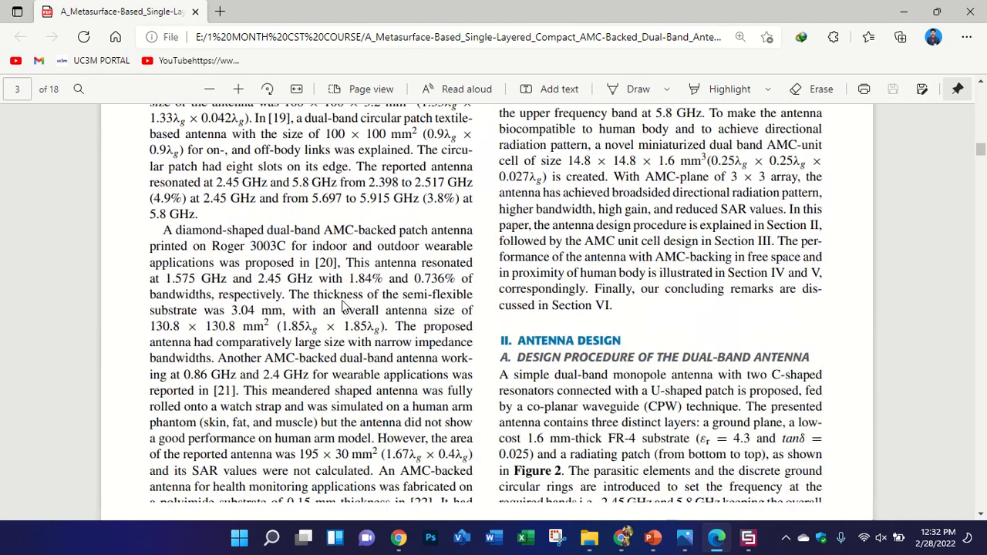
pyautogui.click(751, 541)
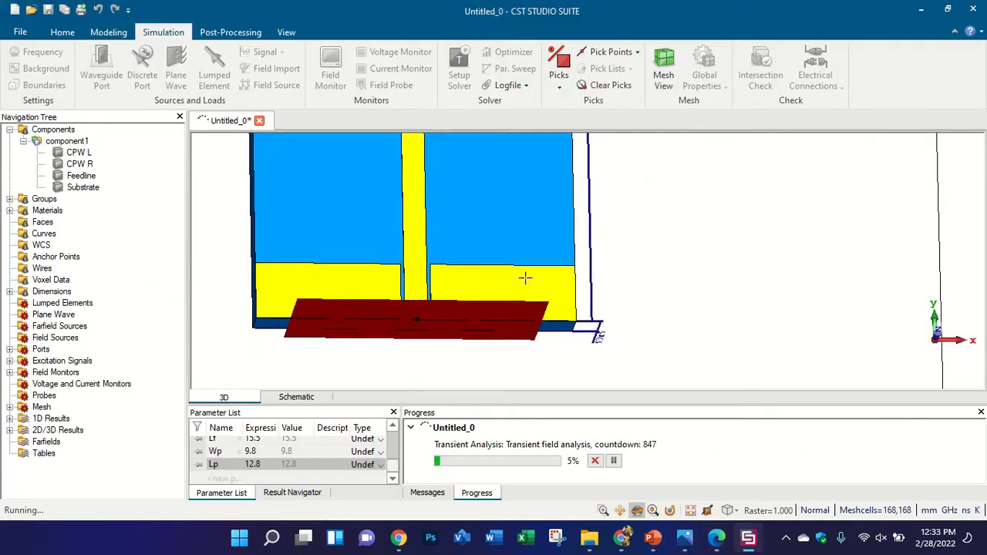
# - Examine the substrate's back and the slotted patch on its front, and select port 1 at the feed end
pyautogui.moveTo(526, 278); pyautogui.dragTo(513, 324)
pyautogui.scroll(-5, 513, 324)
pyautogui.moveTo(540, 269); pyautogui.dragTo(532, 198)
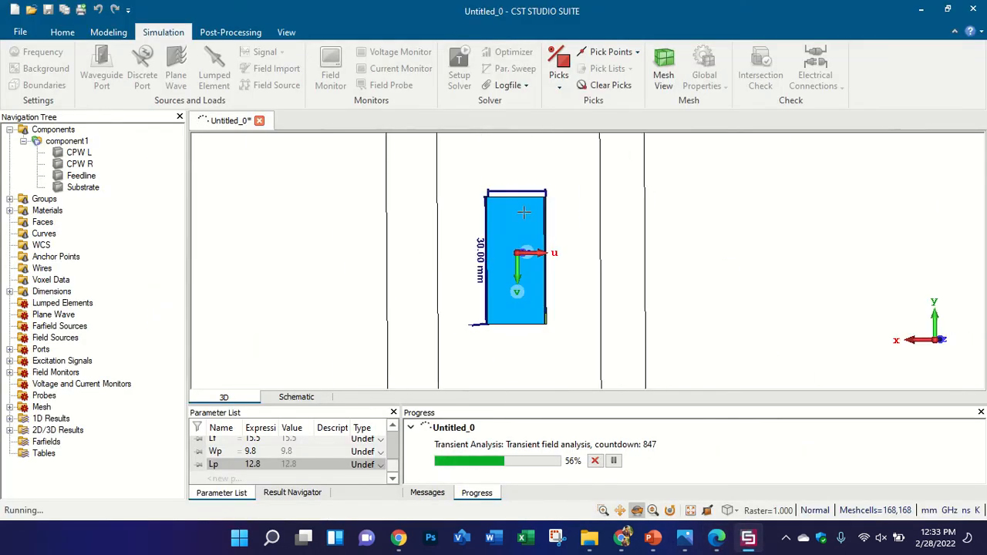
pyautogui.scroll(2, 606, 267)
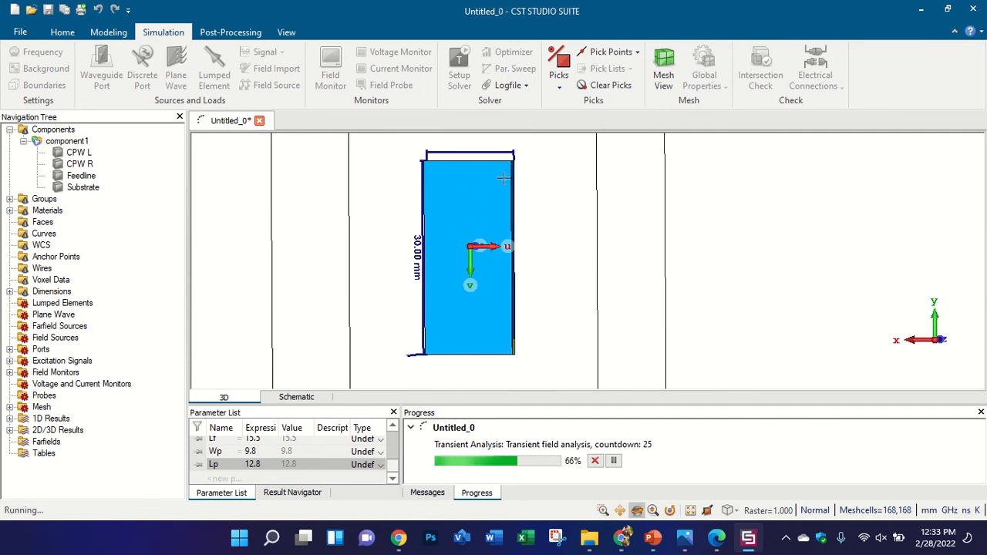
pyautogui.moveTo(502, 179); pyautogui.dragTo(363, 242)
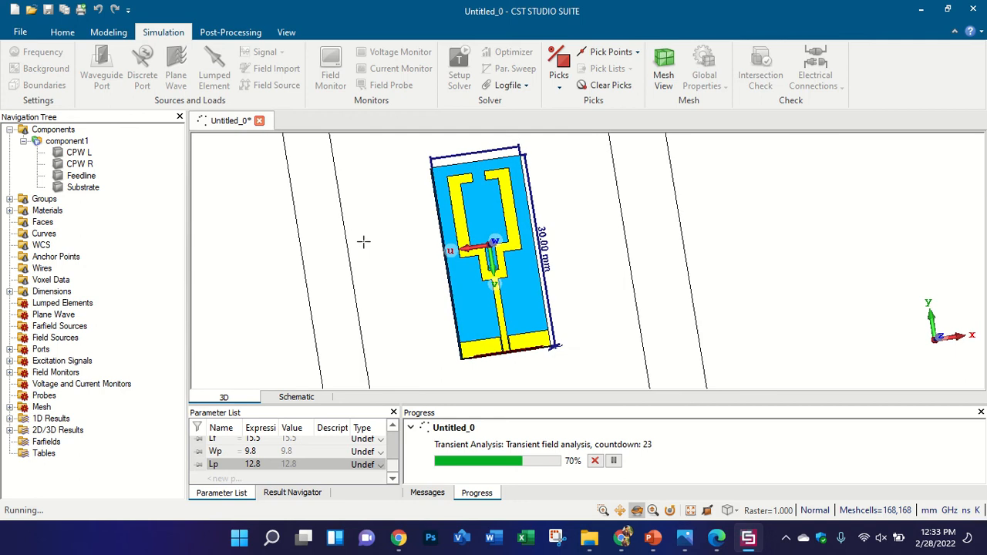
pyautogui.press('5')
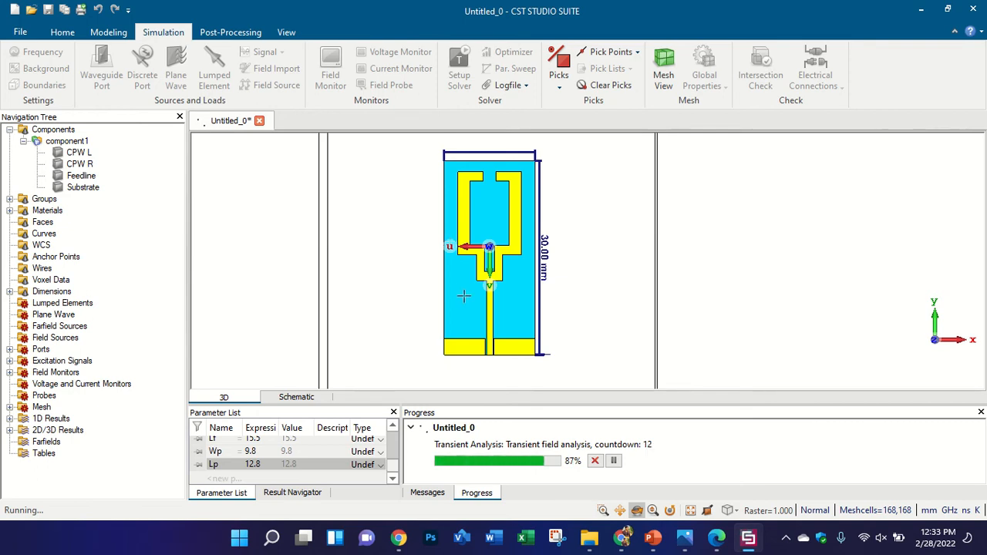
pyautogui.moveTo(465, 296); pyautogui.dragTo(468, 293)
pyautogui.scroll(4, 475, 337)
pyautogui.click(476, 336)
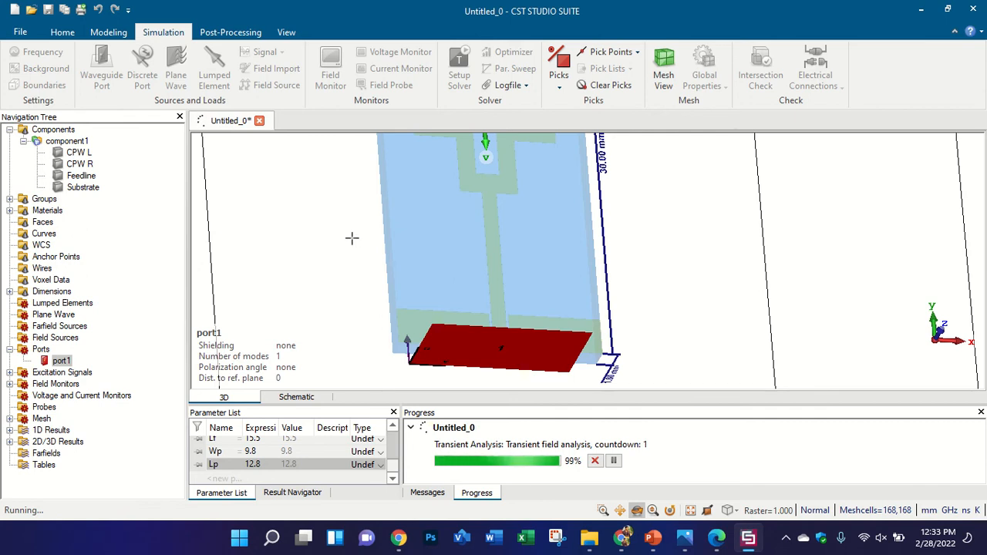
pyautogui.click(653, 538)
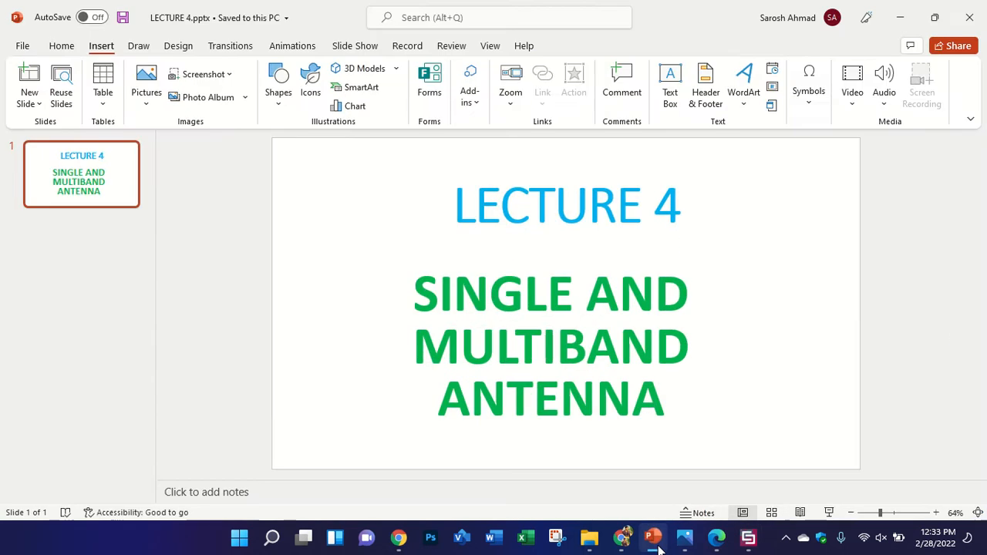
pyautogui.click(653, 537)
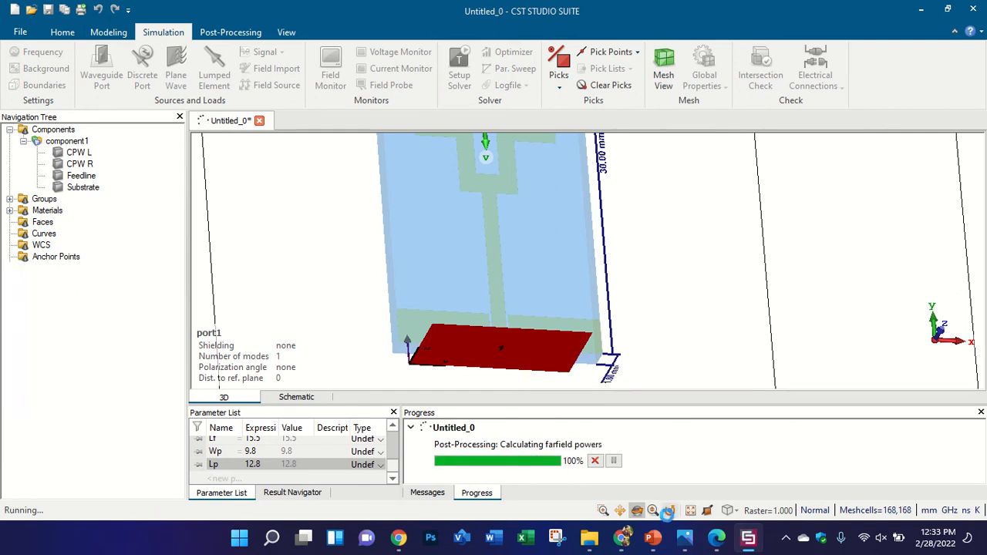
pyautogui.click(584, 534)
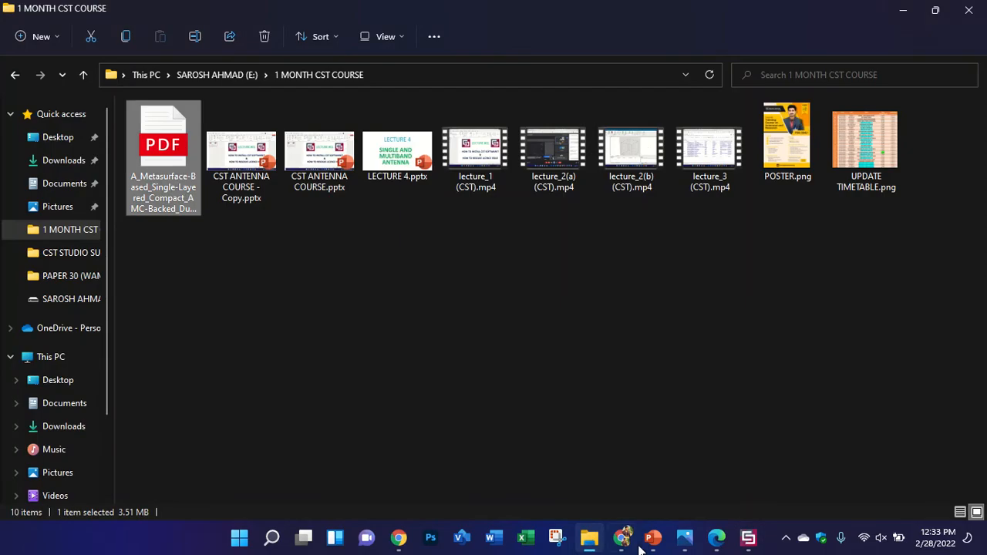
pyautogui.click(748, 537)
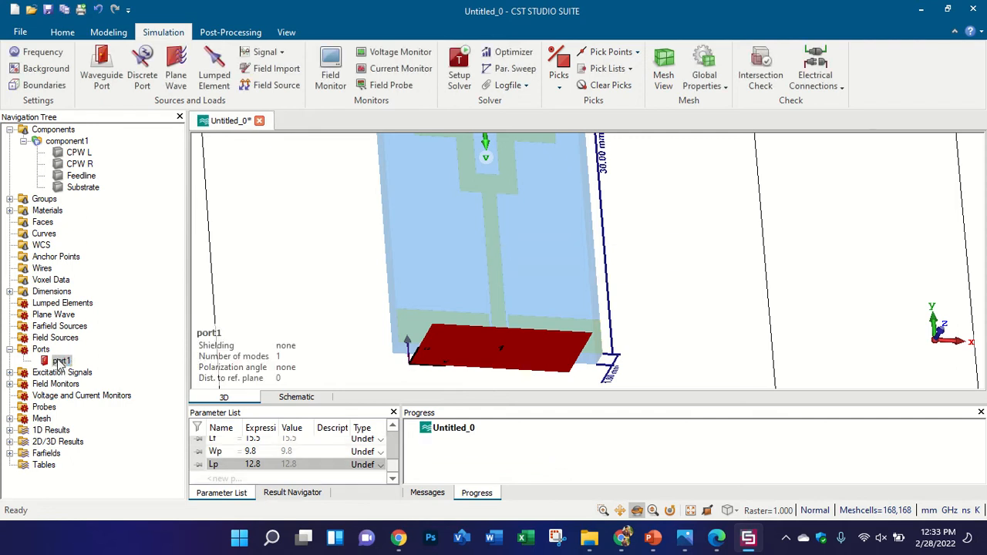
# - Open the waveguide port settings of port 1, review the Xmin extension, and close them without changes
pyautogui.click(59, 362)
pyautogui.doubleClick(60, 362)
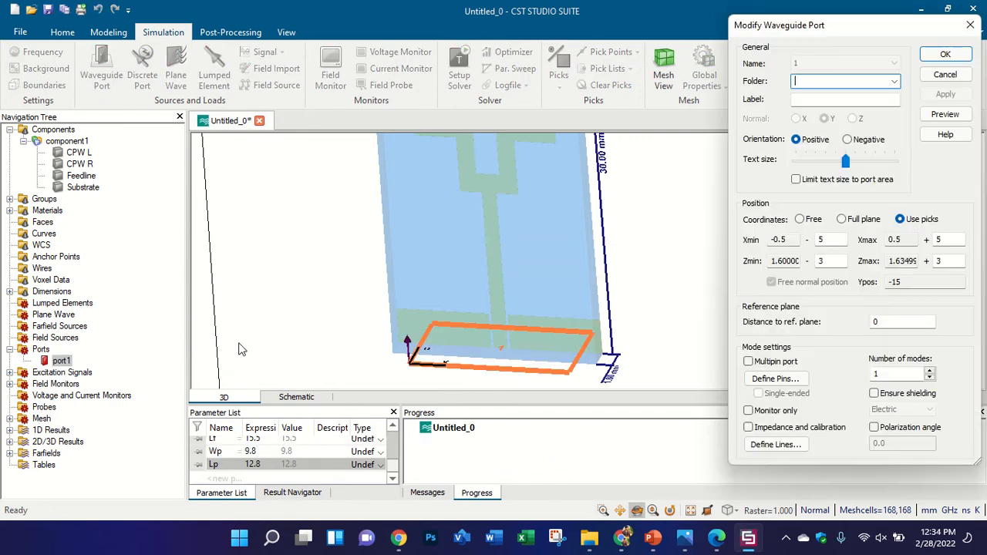
pyautogui.doubleClick(830, 240)
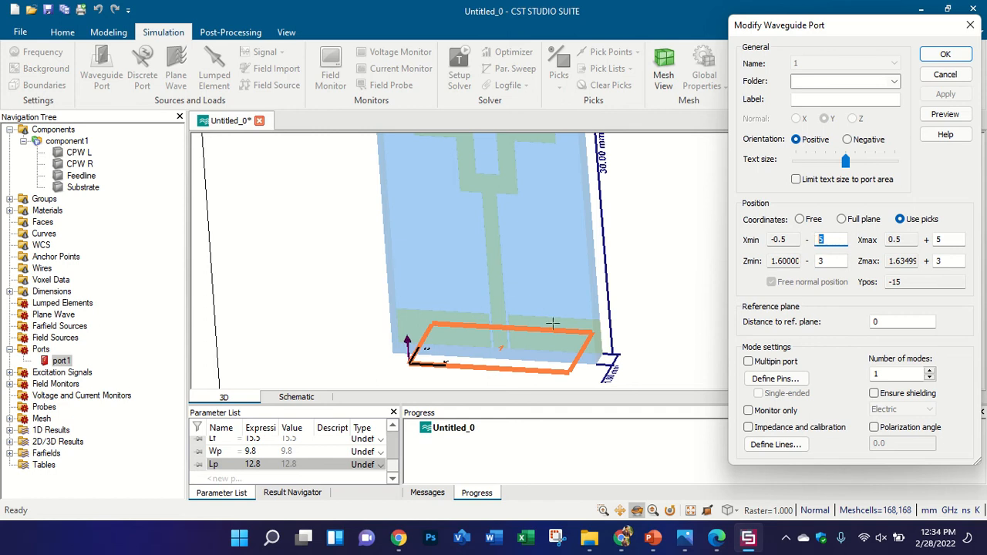
pyautogui.click(970, 25)
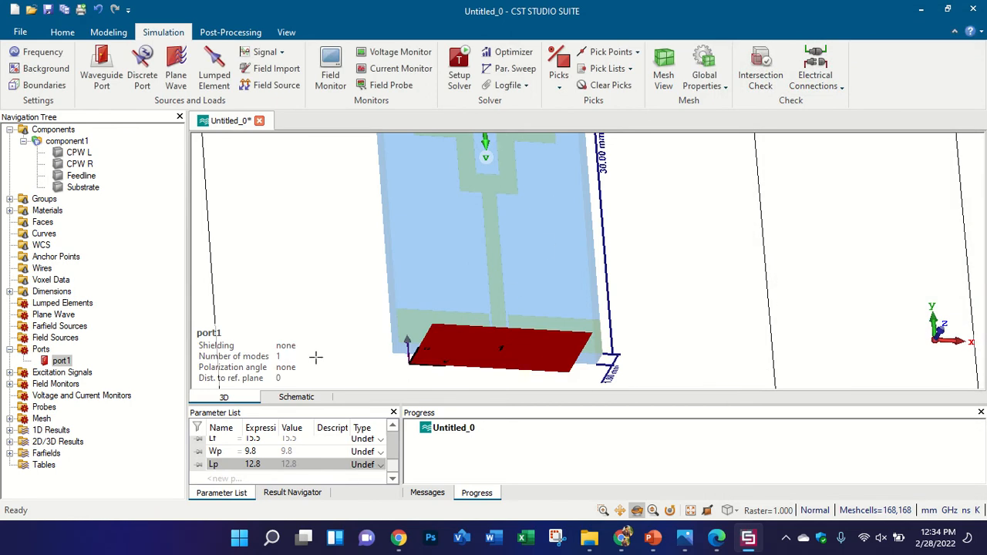
# - Plot the S-parameters from the 1D results and review port 1's waveguide port settings, closing them without changes
pyautogui.click(10, 431)
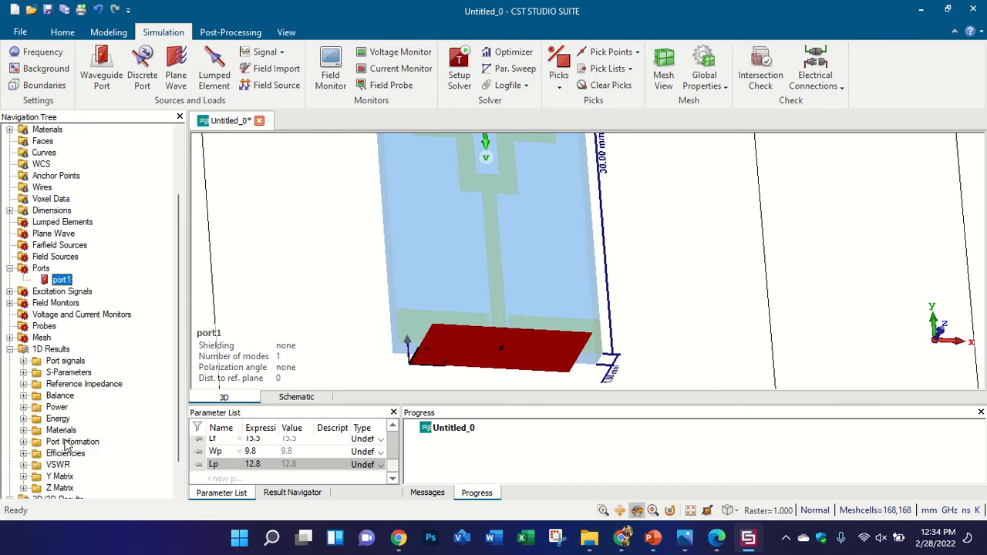
pyautogui.click(70, 374)
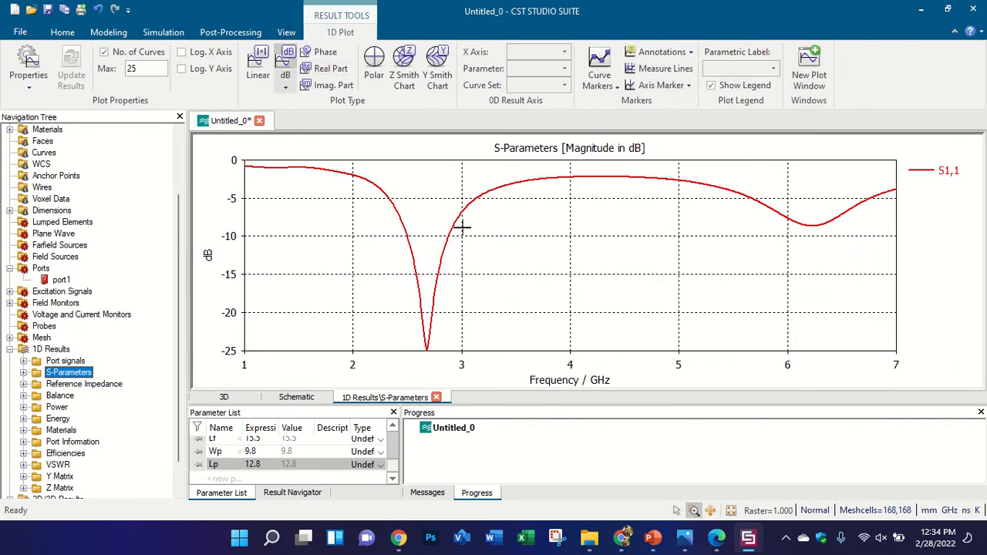
pyautogui.scroll(3, 51, 209)
pyautogui.scroll(-1, 71, 266)
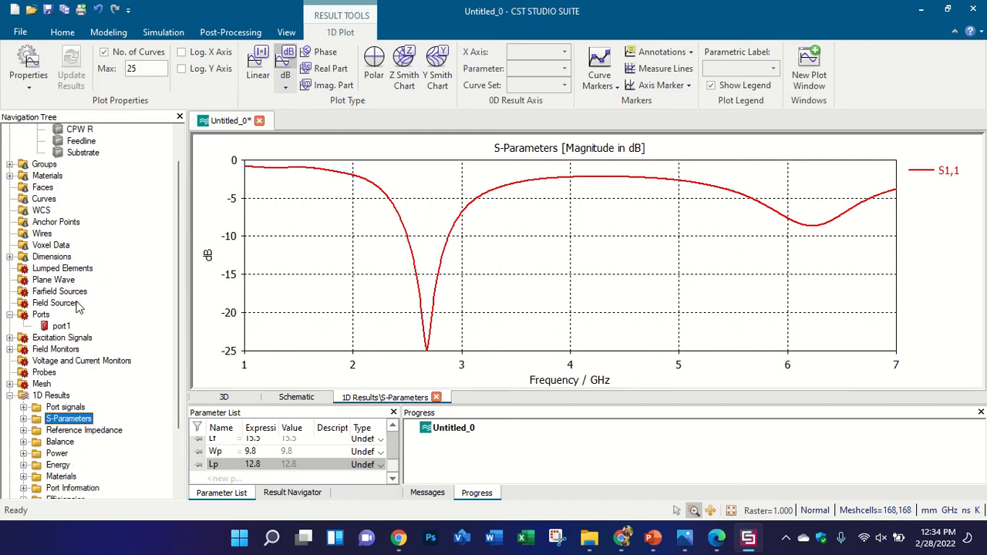
pyautogui.click(62, 326)
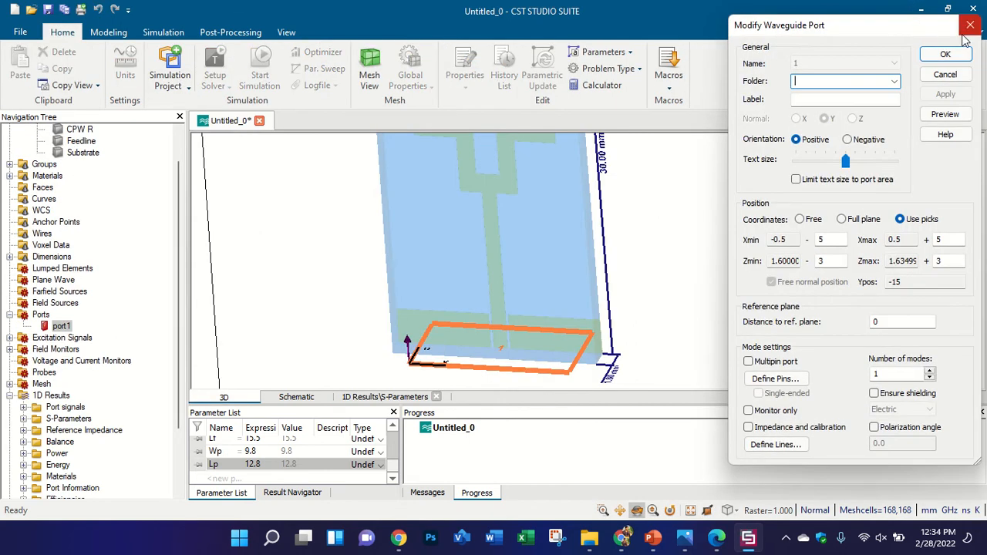
pyautogui.click(965, 31)
pyautogui.click(101, 420)
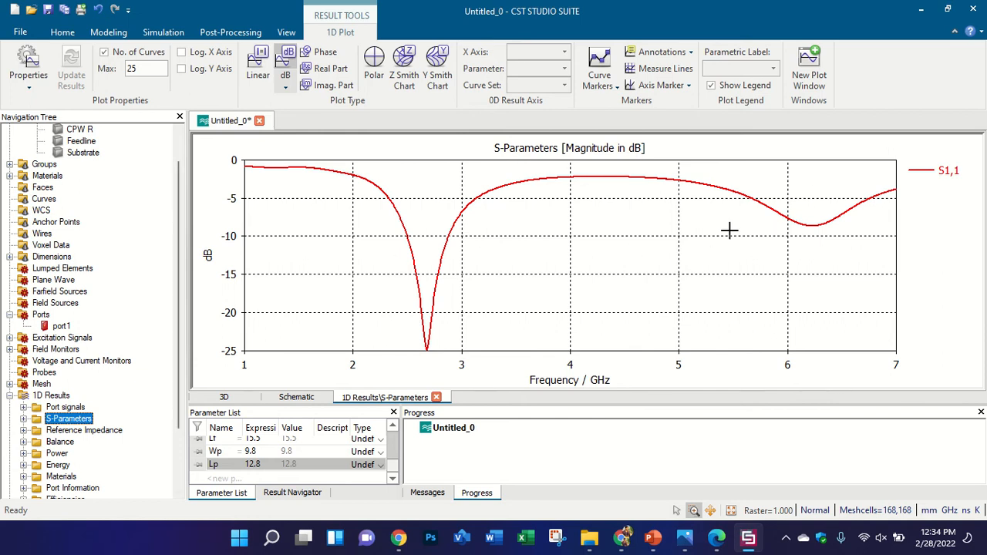
# - Display component1 in the 3D view, then open port 1's waveguide port settings and close them without changes
pyautogui.scroll(1, 123, 196)
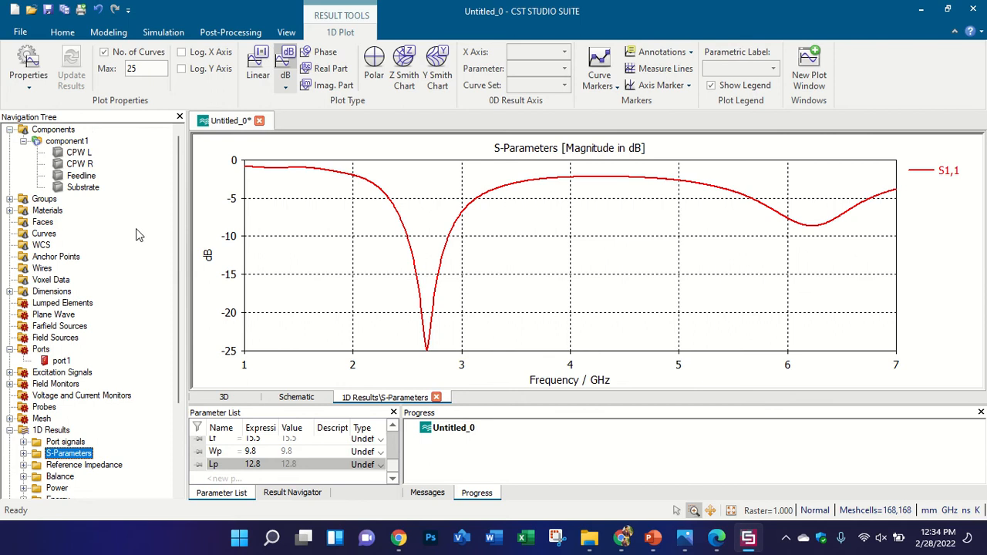
pyautogui.click(88, 142)
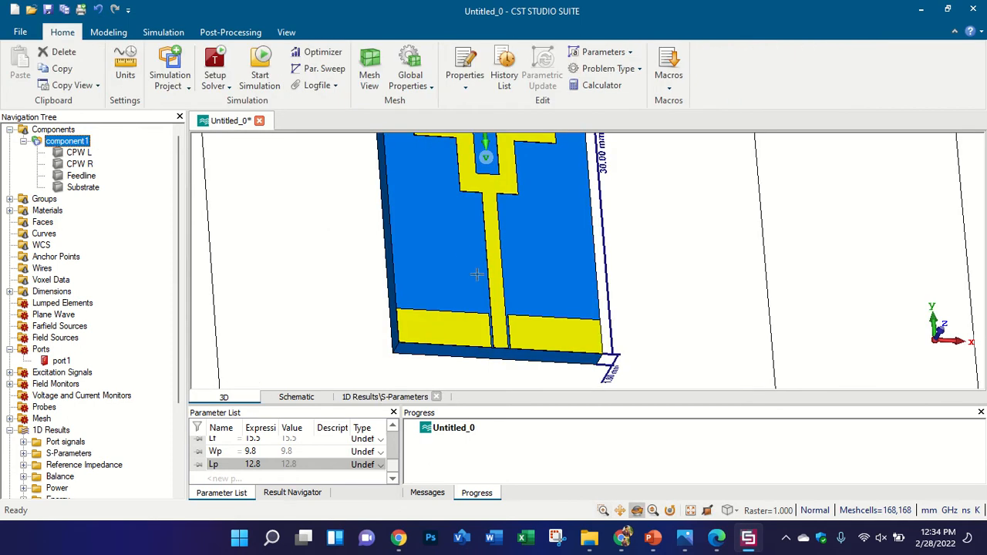
pyautogui.click(63, 362)
pyautogui.doubleClick(70, 361)
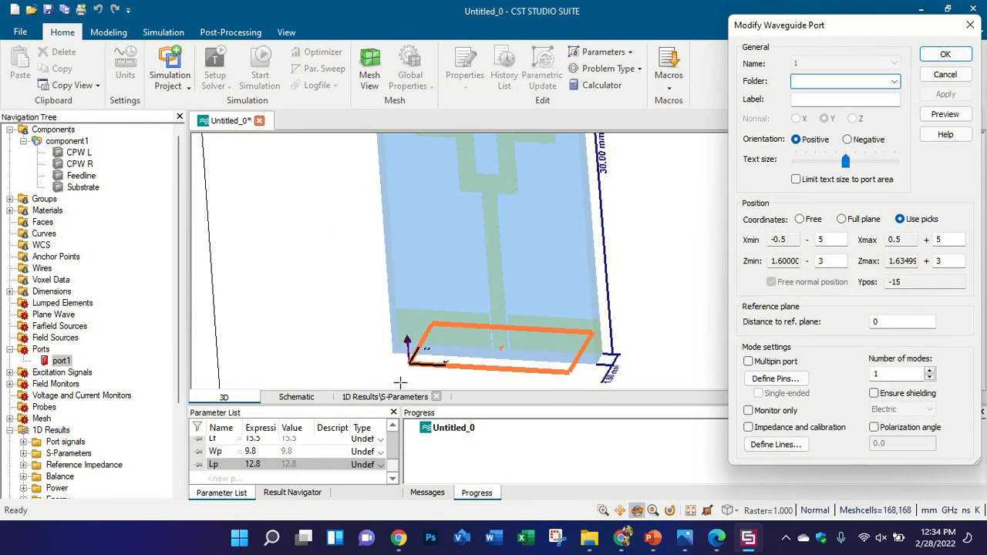
pyautogui.click(970, 24)
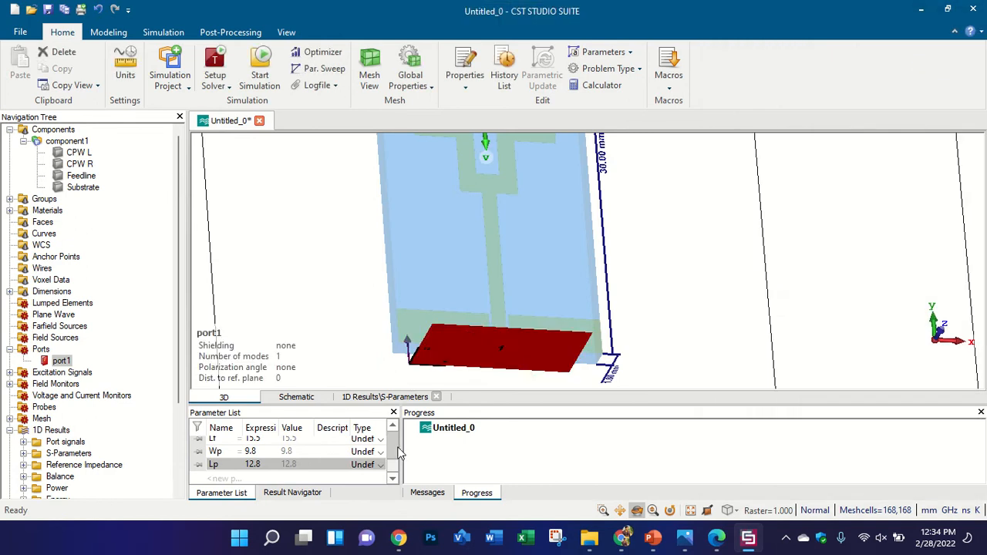
# - Widen the parameter list, select the feed width Wf, and check port 1's extensions in its waveguide port settings without changing them
pyautogui.moveTo(402, 452); pyautogui.dragTo(600, 455)
pyautogui.scroll(1, 394, 465)
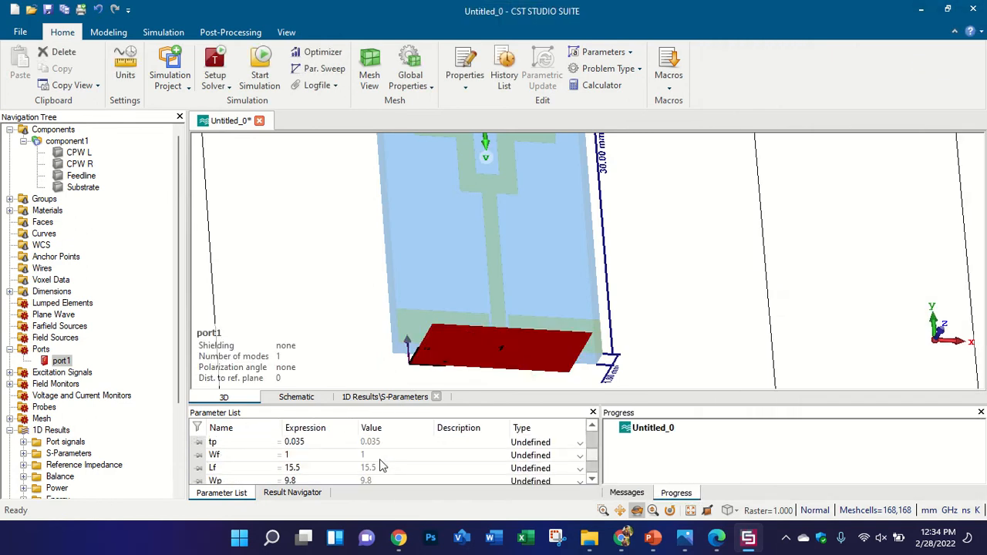
pyautogui.click(259, 460)
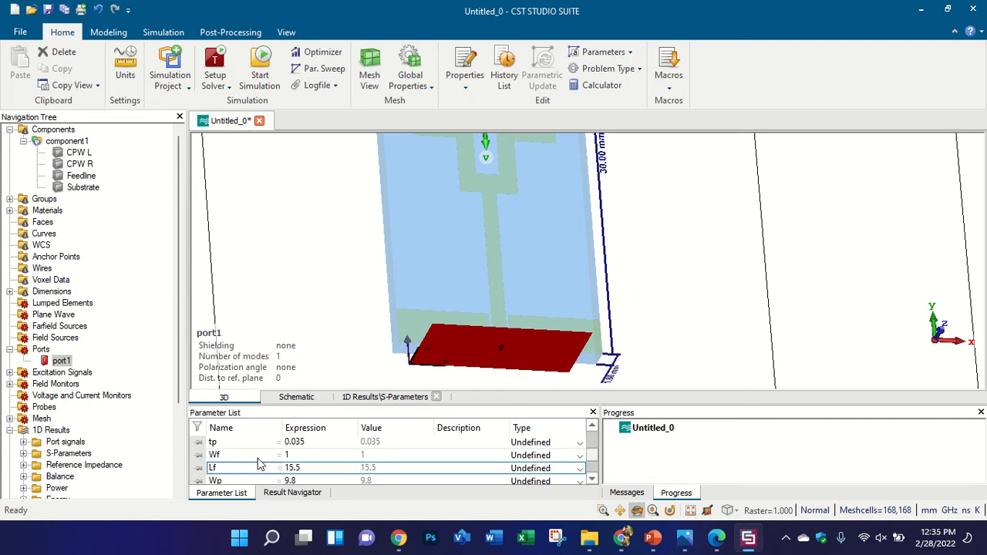
pyautogui.click(56, 367)
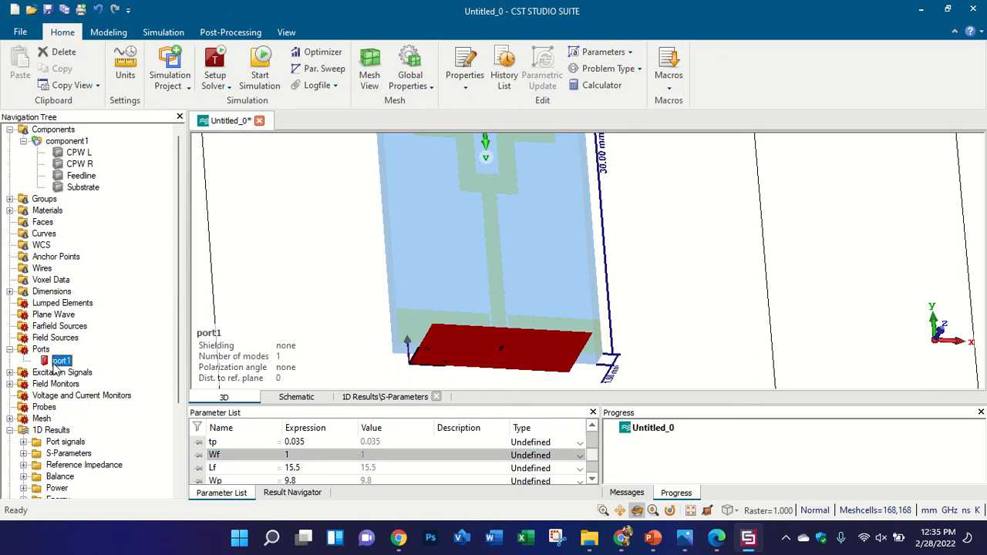
pyautogui.doubleClick(57, 363)
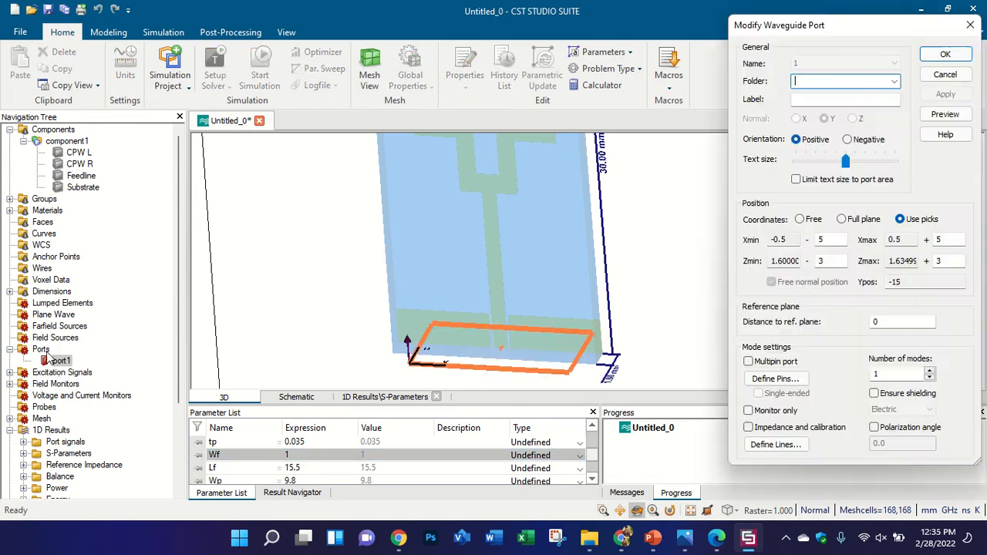
pyautogui.click(970, 24)
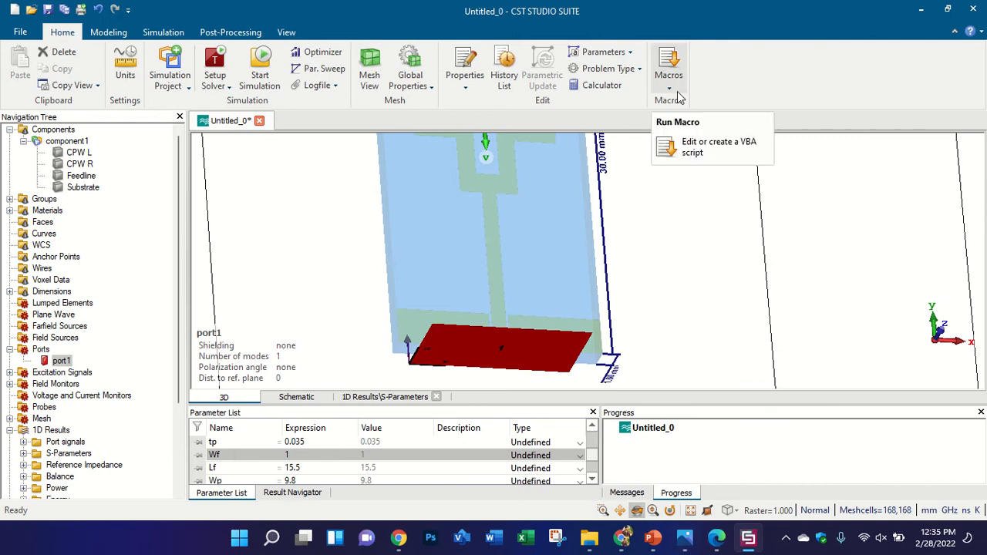
# - Plot the reference impedance and check the fixed impedance normalization in the time domain solver parameters without starting a run
pyautogui.scroll(-5, 123, 347)
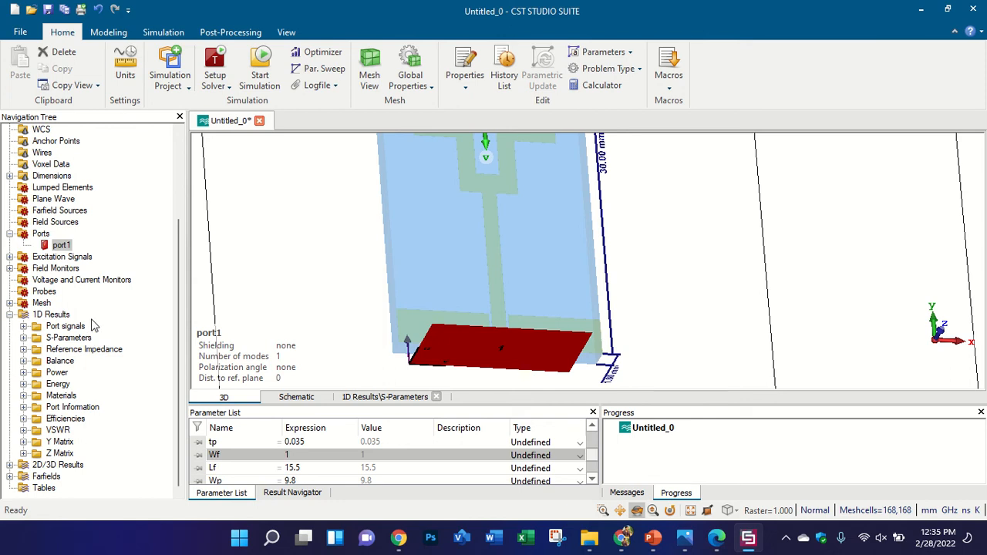
pyautogui.click(85, 350)
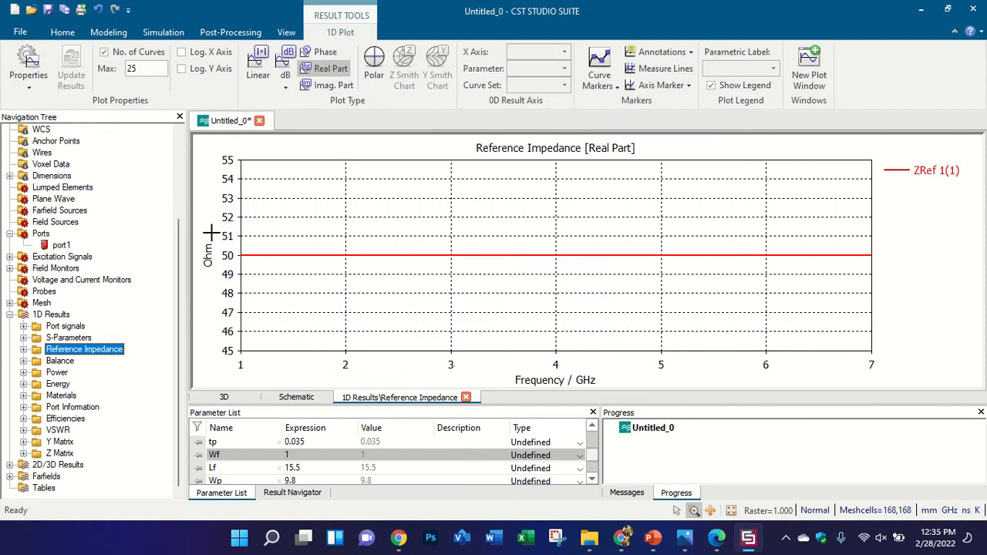
pyautogui.click(216, 33)
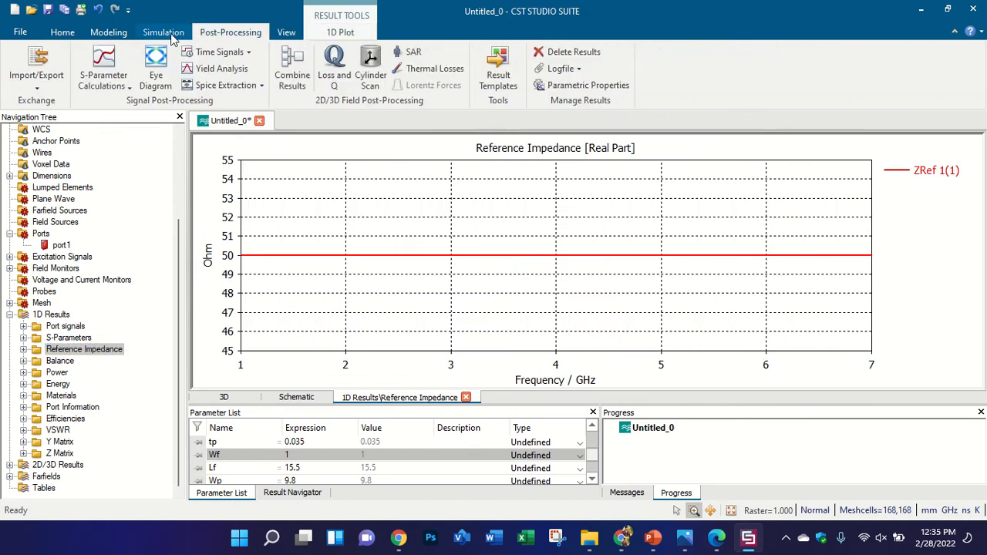
pyautogui.click(171, 36)
pyautogui.click(460, 61)
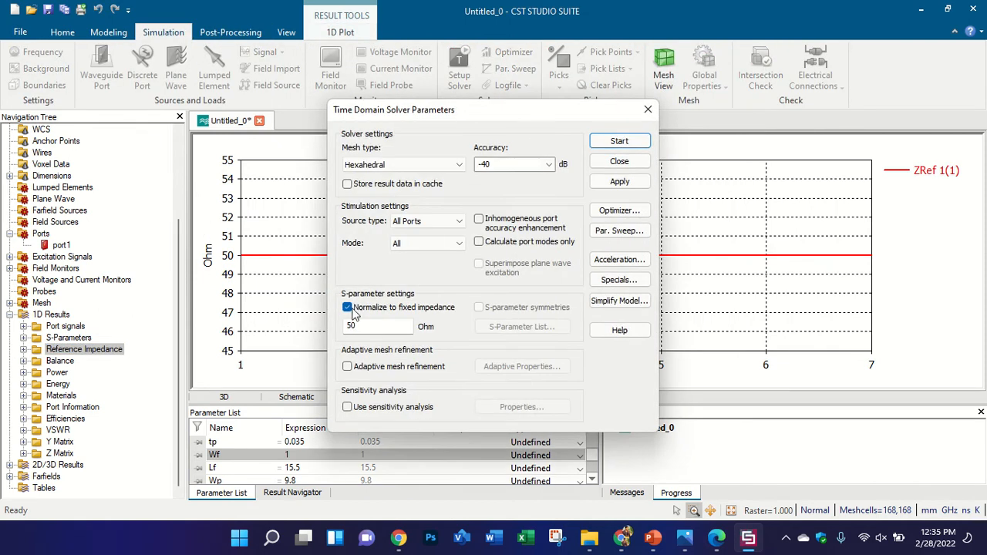
pyautogui.click(646, 110)
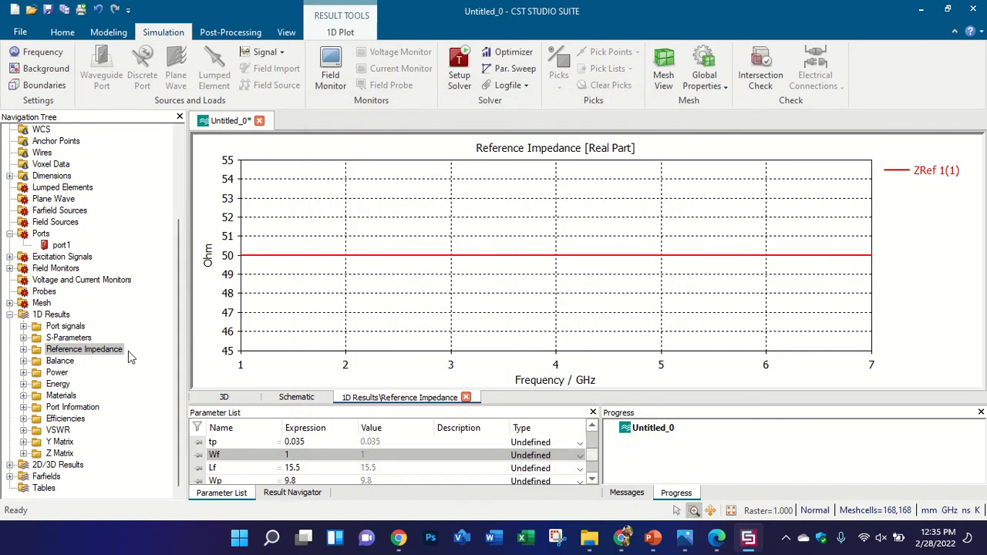
# - Compare the S-parameter and reference impedance plots, and recheck the solver's S-parameter normalization setting without changing it
pyautogui.click(84, 327)
pyautogui.click(89, 338)
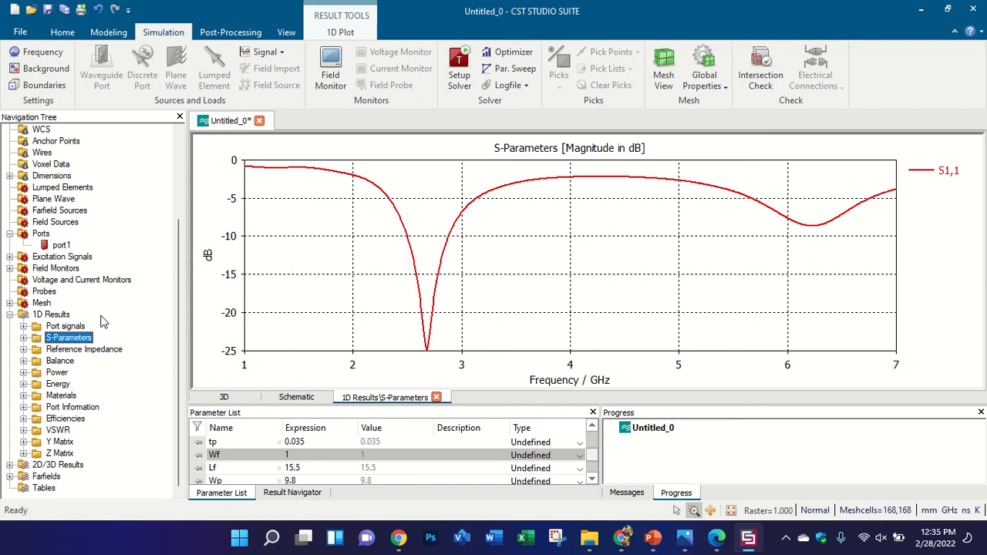
pyautogui.click(106, 351)
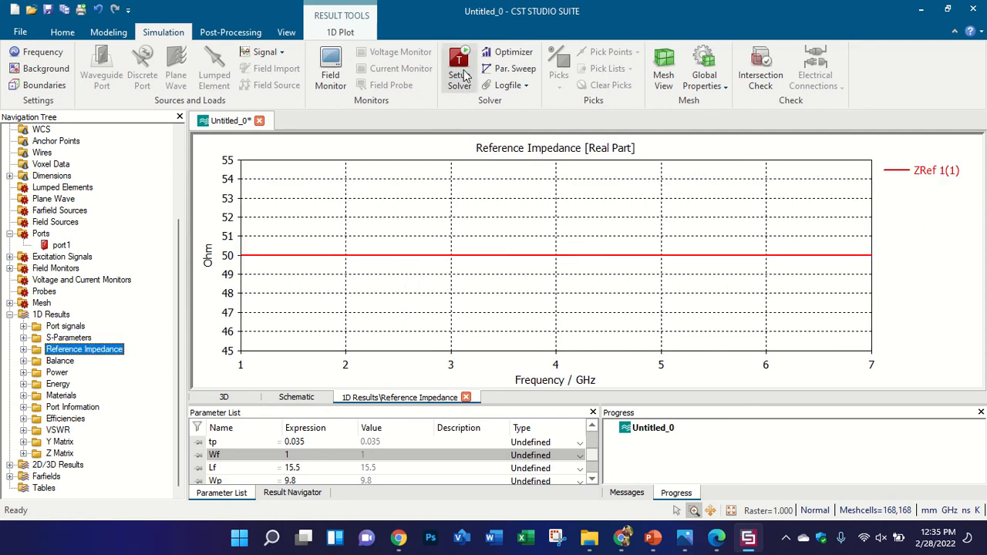
pyautogui.click(459, 70)
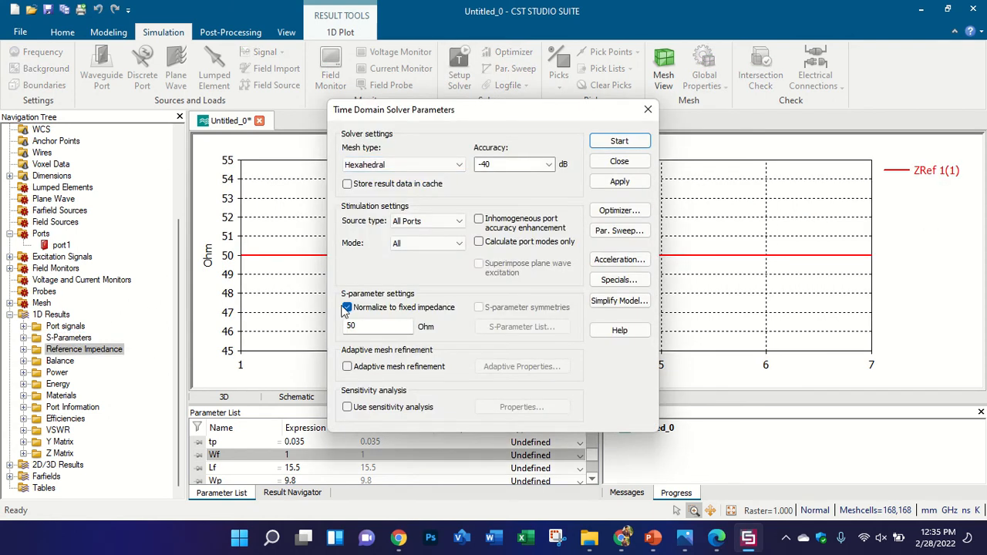
pyautogui.click(647, 110)
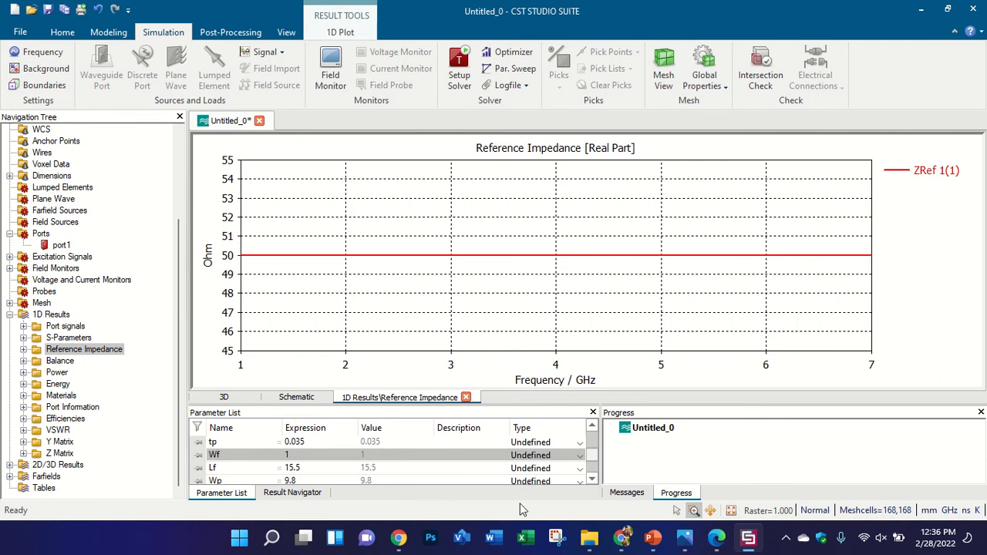
# - Switch to the paper in Edge, go to its title page, and mark "Dual-Band Antenna" and "Off-Body" in the title
pyautogui.click(716, 537)
pyautogui.keyDown('ctrl'); pyautogui.scroll(-2, 546, 293); pyautogui.keyUp('ctrl')
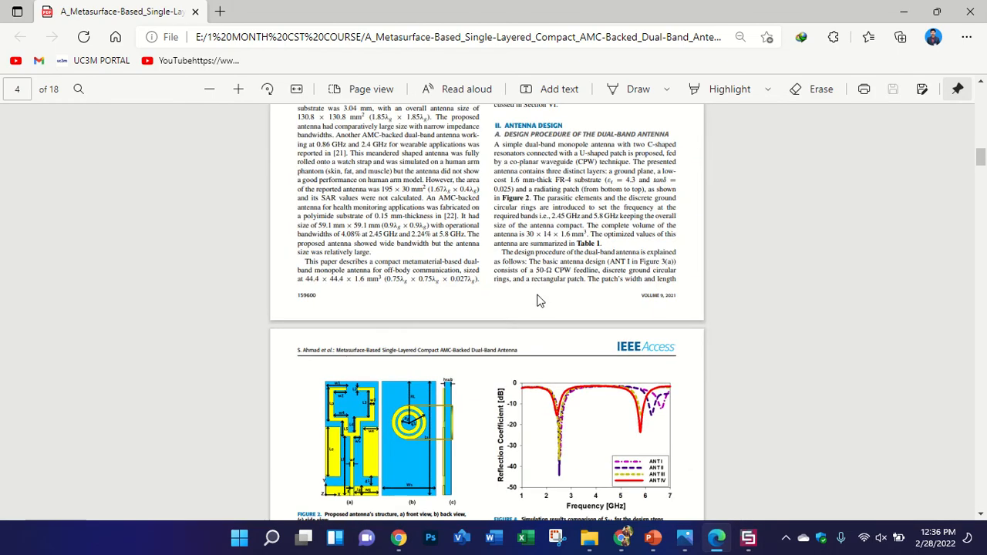
pyautogui.scroll(15, 551, 249)
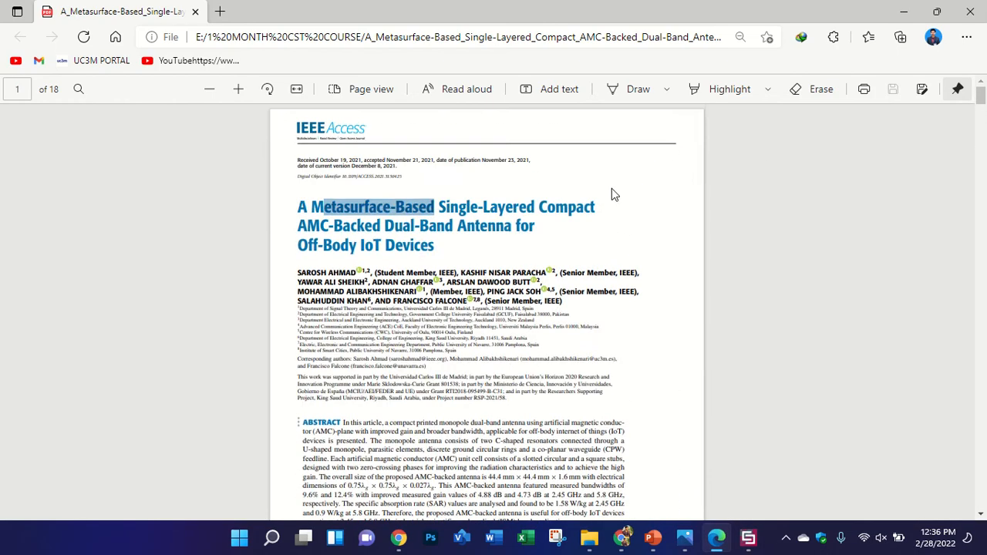
pyautogui.keyDown('ctrl'); pyautogui.scroll(2, 578, 213); pyautogui.keyUp('ctrl')
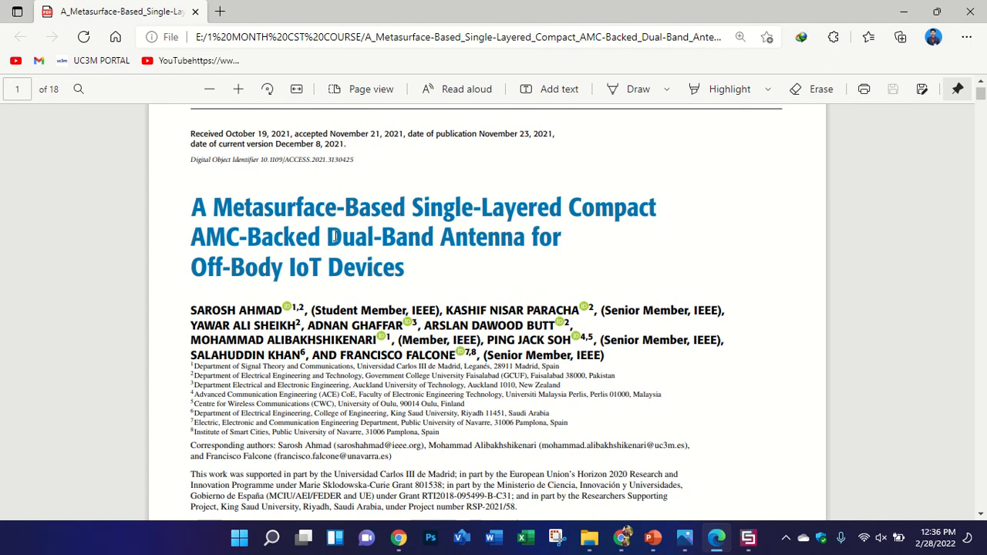
pyautogui.moveTo(329, 237); pyautogui.dragTo(524, 239)
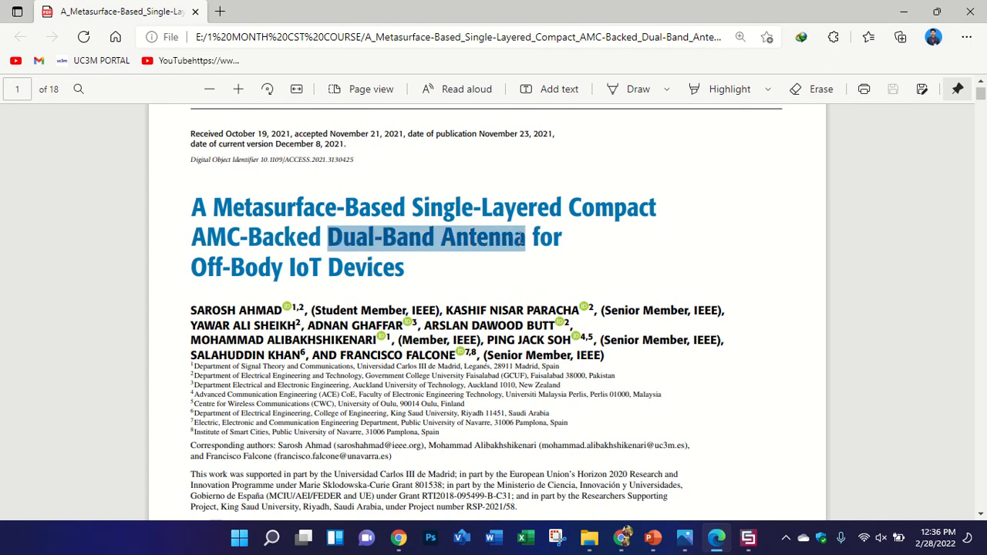
pyautogui.click(237, 202)
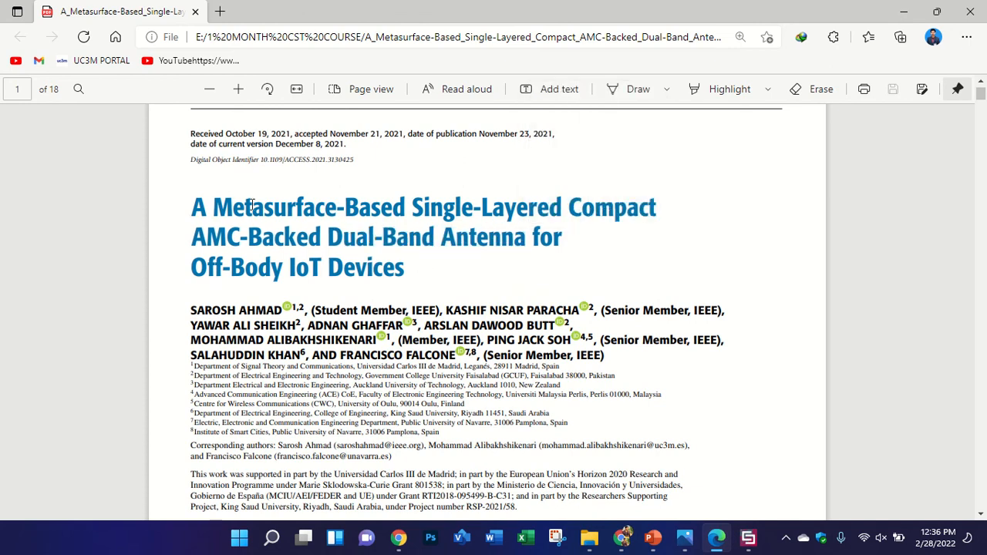
pyautogui.moveTo(198, 267); pyautogui.dragTo(284, 267)
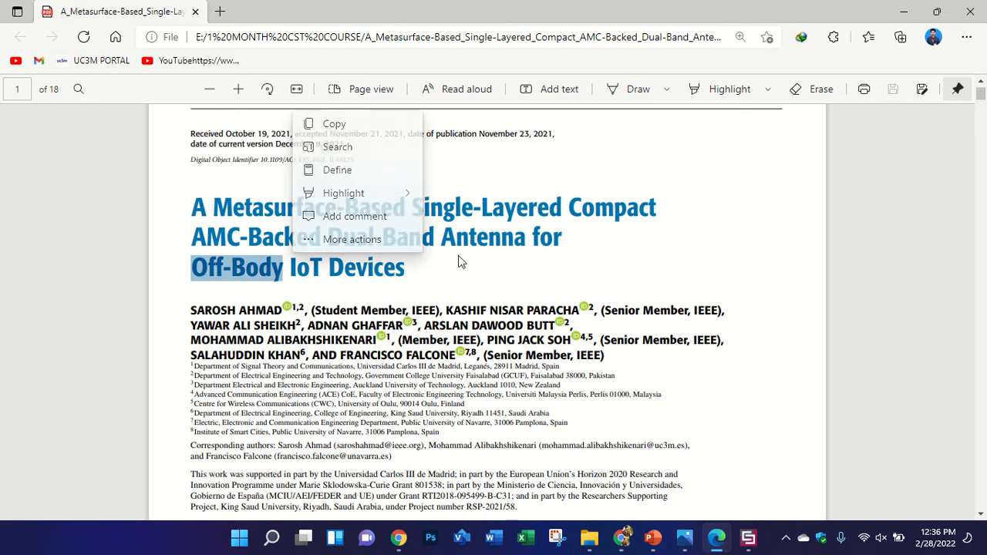
pyautogui.click(511, 277)
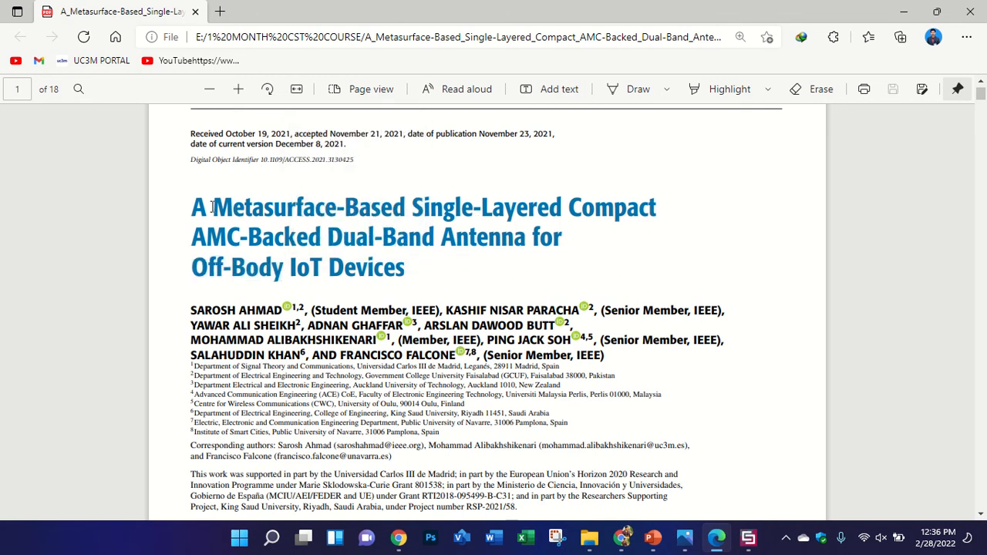
# - Mark the first line of the paper's title from "Metasurface-Based" onward, enlarging the page to mark it again
pyautogui.moveTo(211, 207); pyautogui.dragTo(456, 207)
pyautogui.click(365, 256)
pyautogui.keyDown('ctrl'); pyautogui.scroll(2, 364, 256); pyautogui.keyUp('ctrl')
pyautogui.moveTo(198, 224); pyautogui.dragTo(505, 227)
# - Browse the paper down to page 4 and examine the antenna structure, patch design steps and reflection coefficient in Figures 2 to 4
pyautogui.keyDown('ctrl'); pyautogui.scroll(-3, 515, 220); pyautogui.keyUp('ctrl')
pyautogui.scroll(-10, 532, 304)
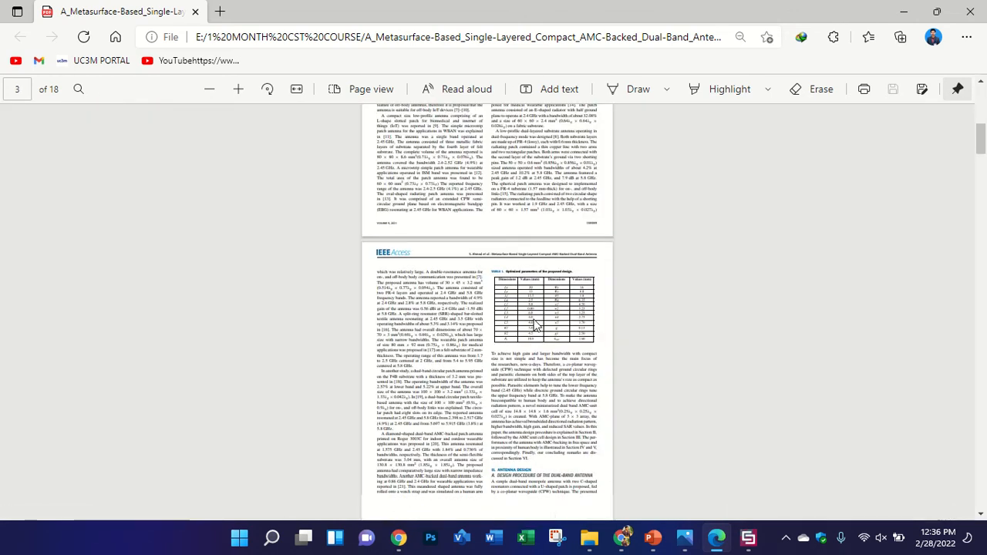
pyautogui.keyDown('ctrl'); pyautogui.scroll(2, 532, 308); pyautogui.keyUp('ctrl')
pyautogui.keyDown('ctrl'); pyautogui.scroll(3, 426, 299); pyautogui.keyUp('ctrl')
pyautogui.scroll(-10, 426, 298)
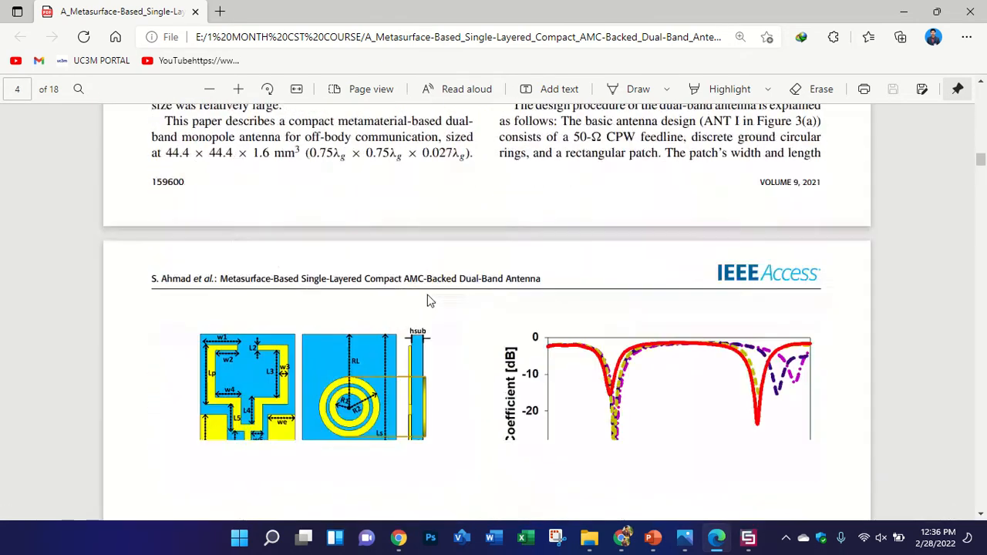
pyautogui.scroll(-2, 455, 285)
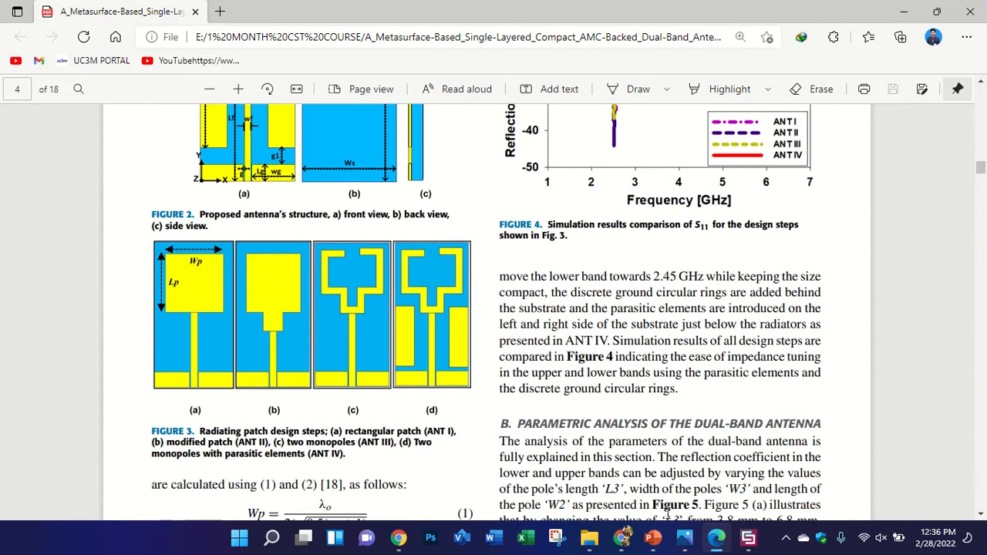
# - Switch to CST and display the surface current plot at 2.45 GHz from the 2D/3D results
pyautogui.click(748, 537)
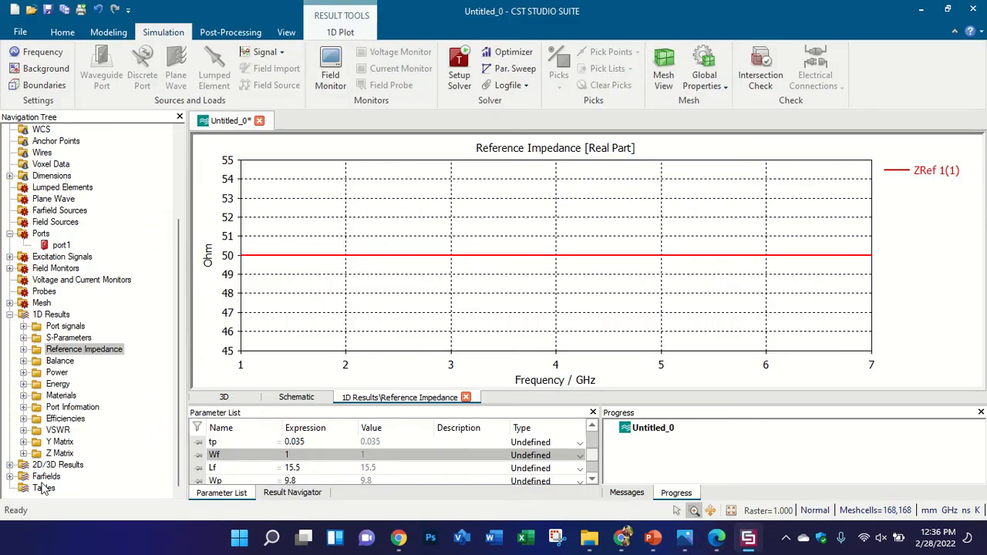
pyautogui.click(10, 465)
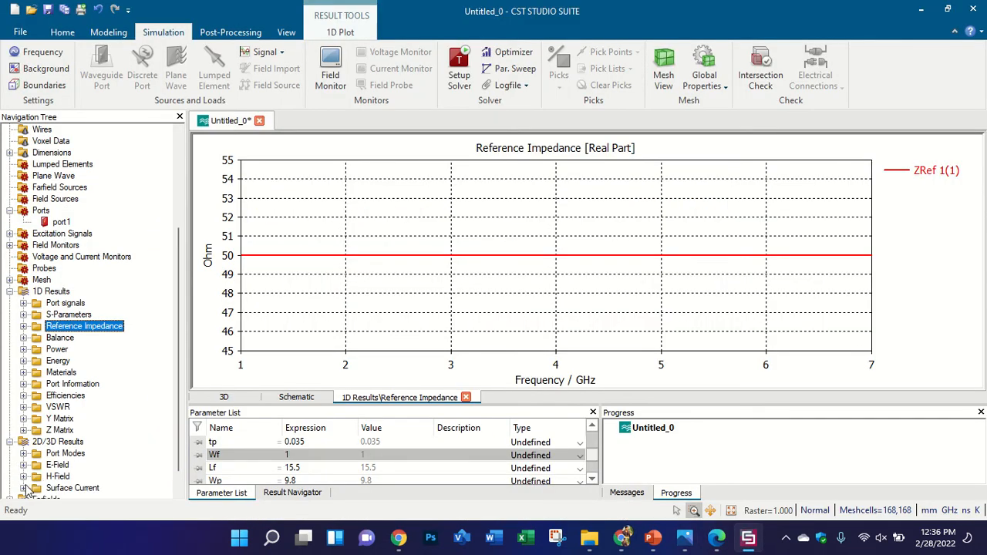
pyautogui.click(24, 489)
pyautogui.click(139, 407)
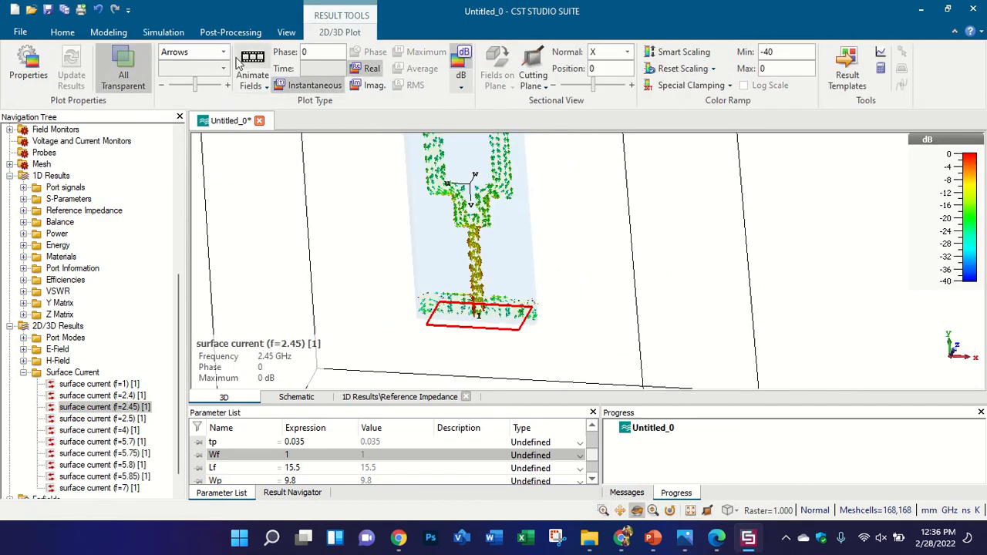
# - Animate the 2.45 GHz surface current arrows, stopping and restarting the animation to watch the current flow across the antenna
pyautogui.click(252, 62)
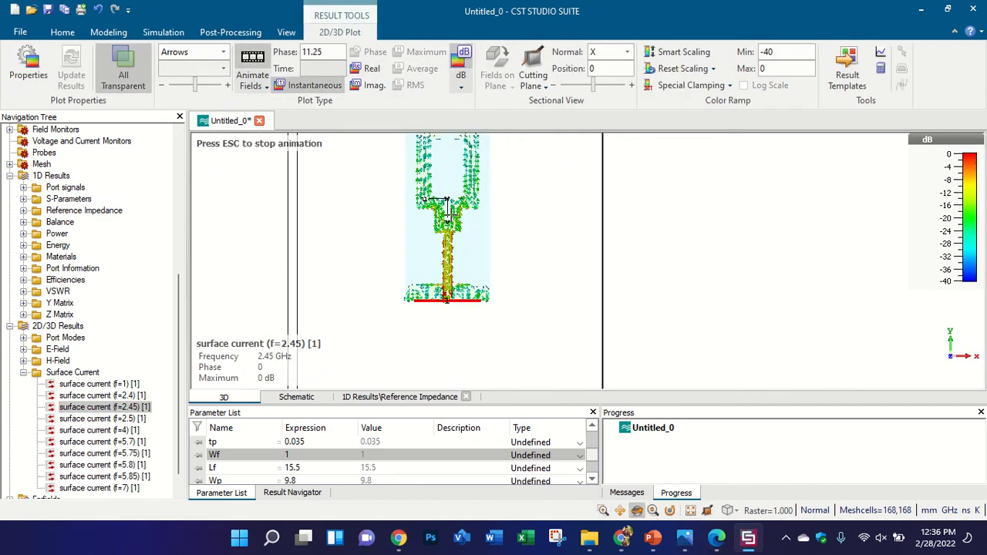
pyautogui.click(260, 66)
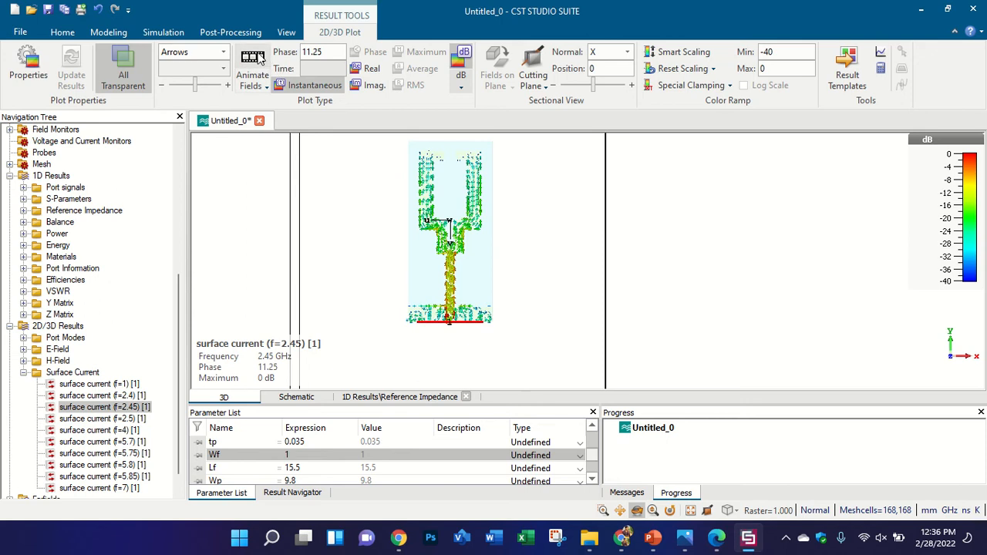
pyautogui.click(260, 57)
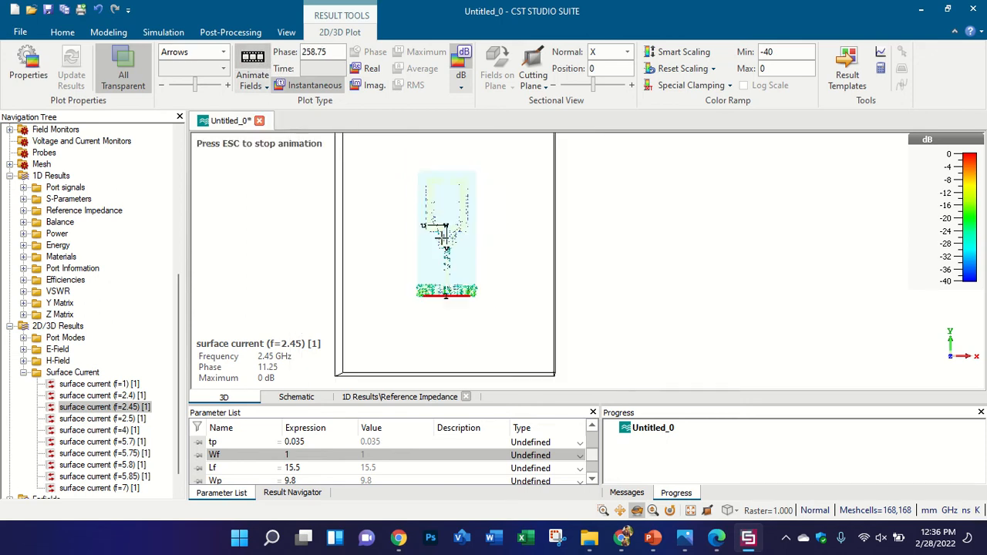
pyautogui.scroll(-2, 427, 219)
pyautogui.scroll(3, 425, 219)
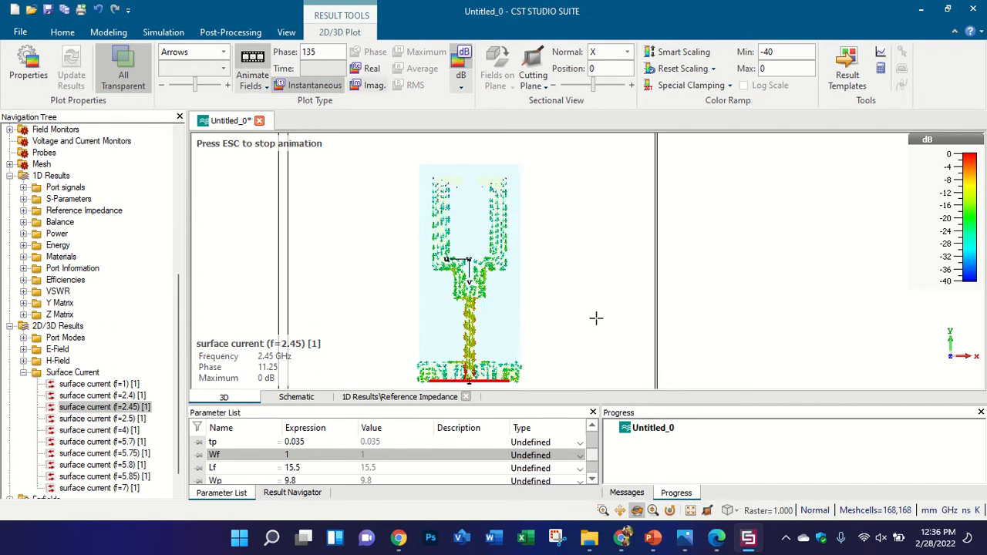
# - Switch to the paper in Edge and examine the patch current distribution at 2.45 GHz and 5.8 GHz in Figure 9
pyautogui.click(716, 537)
pyautogui.scroll(-10, 562, 216)
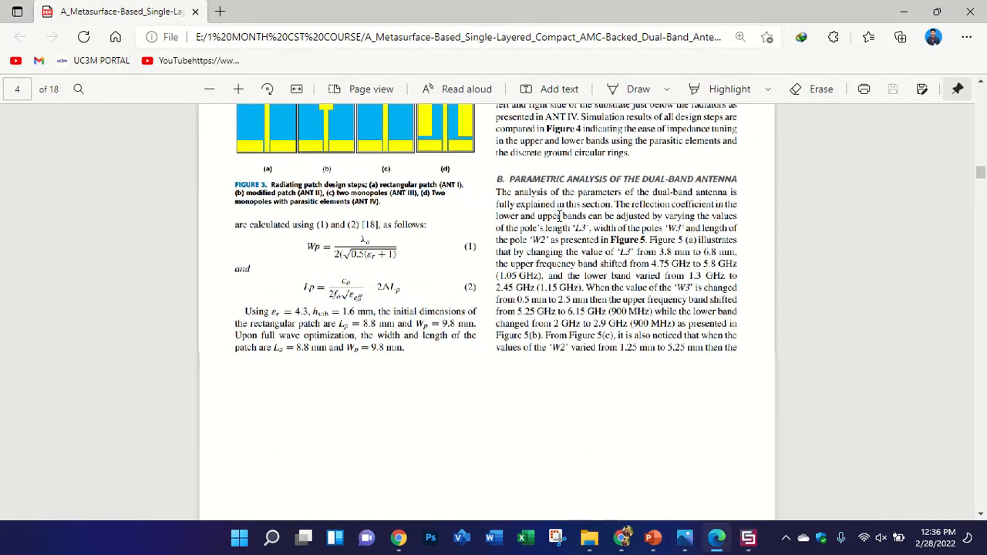
pyautogui.scroll(-15, 561, 216)
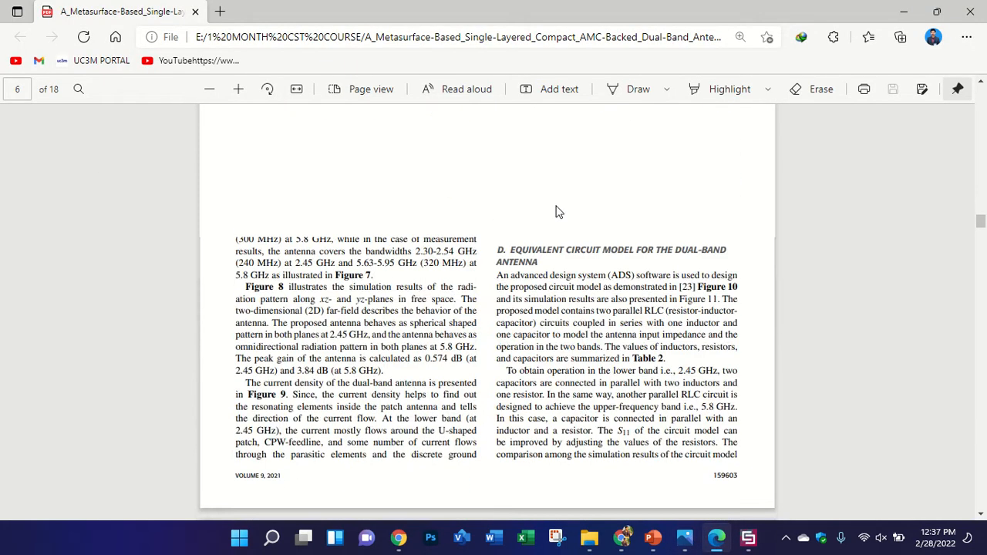
pyautogui.scroll(3, 555, 205)
pyautogui.keyDown('ctrl'); pyautogui.scroll(2, 745, 230); pyautogui.keyUp('ctrl')
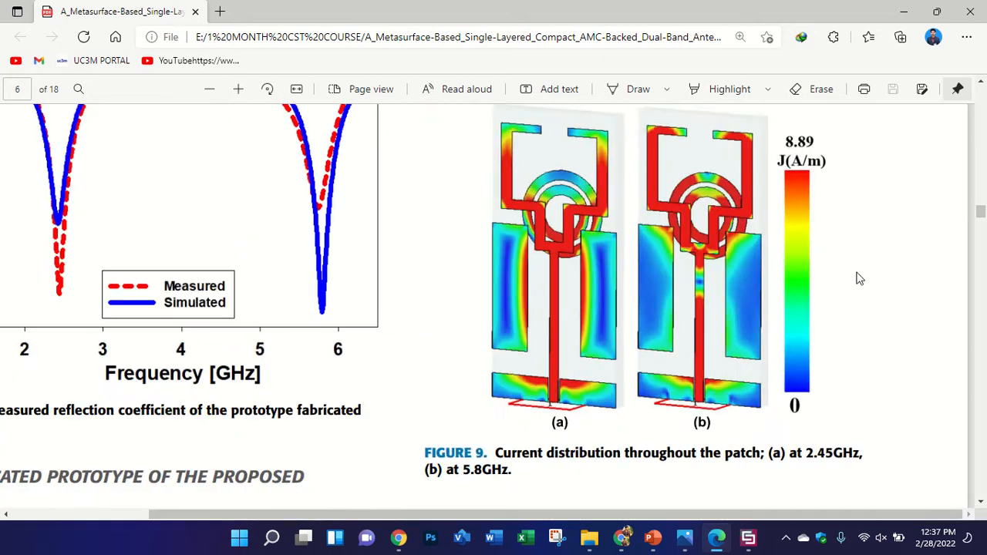
pyautogui.keyDown('ctrl'); pyautogui.scroll(2, 858, 278); pyautogui.keyUp('ctrl')
pyautogui.keyDown('ctrl'); pyautogui.scroll(-2, 644, 336); pyautogui.keyUp('ctrl')
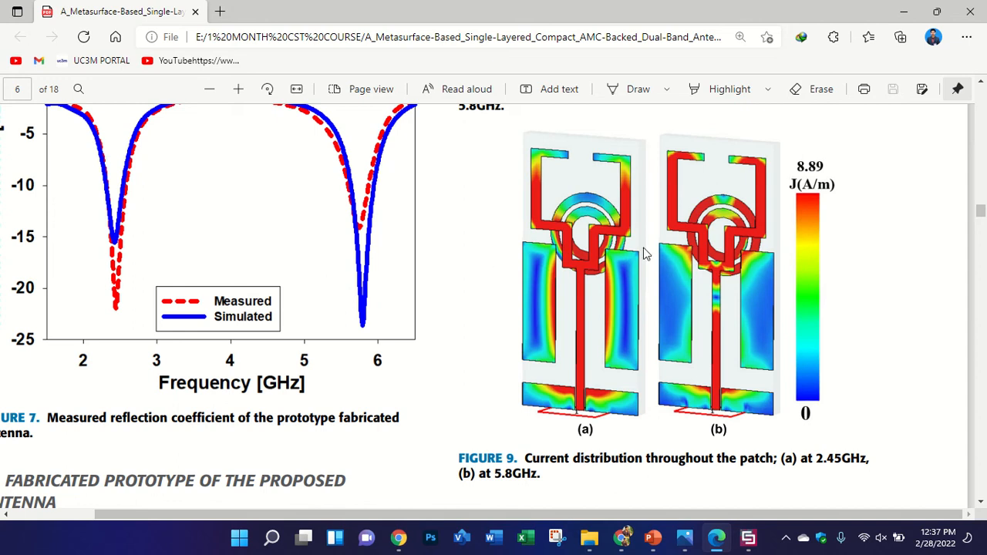
# - Switch back to CST, extend the surface current colour scale down to about -73.5 dB, and stop the field animation
pyautogui.click(748, 537)
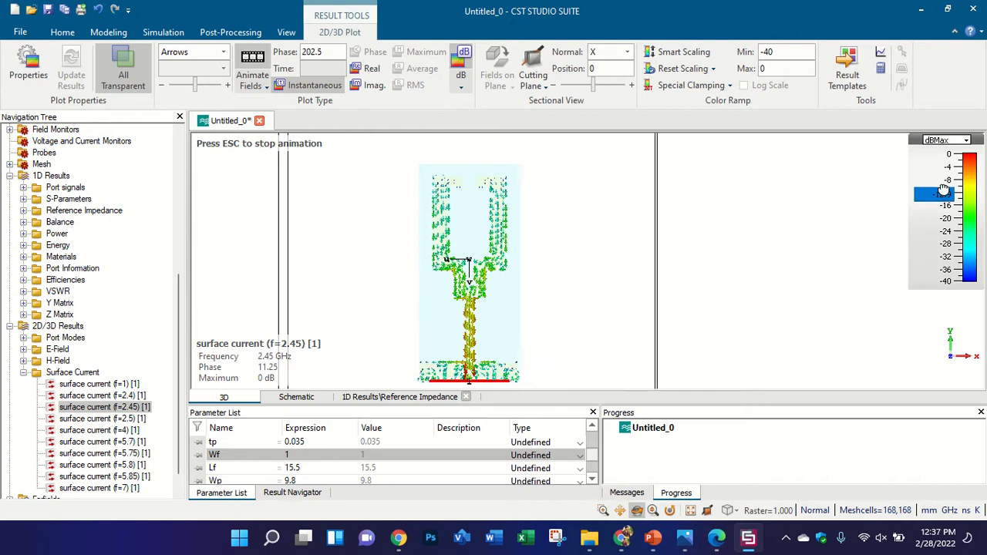
pyautogui.moveTo(944, 192); pyautogui.dragTo(945, 177)
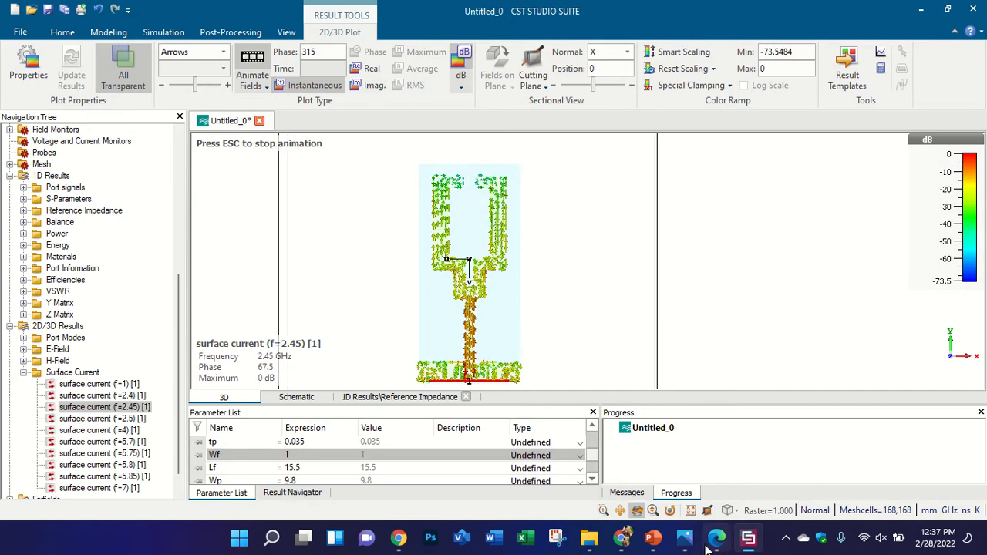
pyautogui.click(748, 538)
pyautogui.click(748, 537)
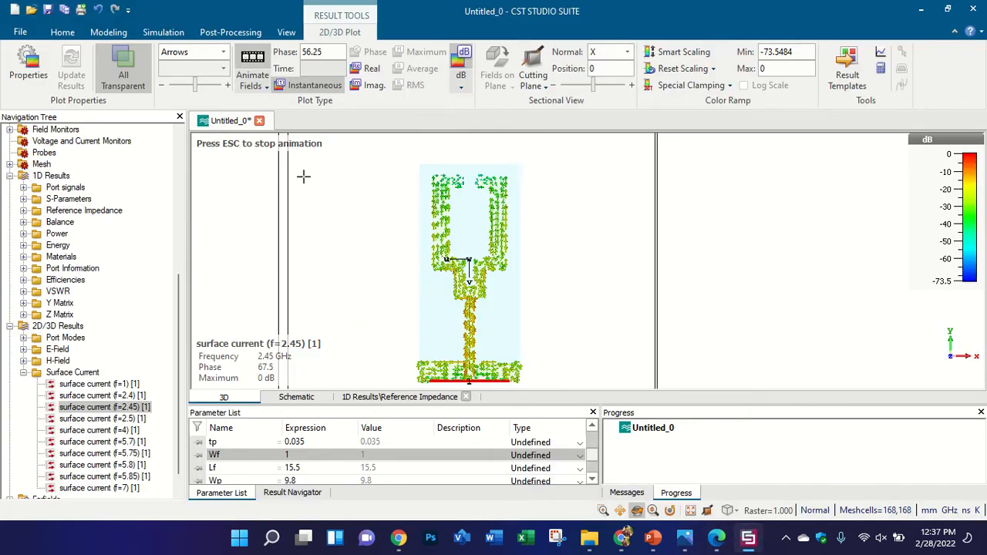
pyautogui.click(252, 61)
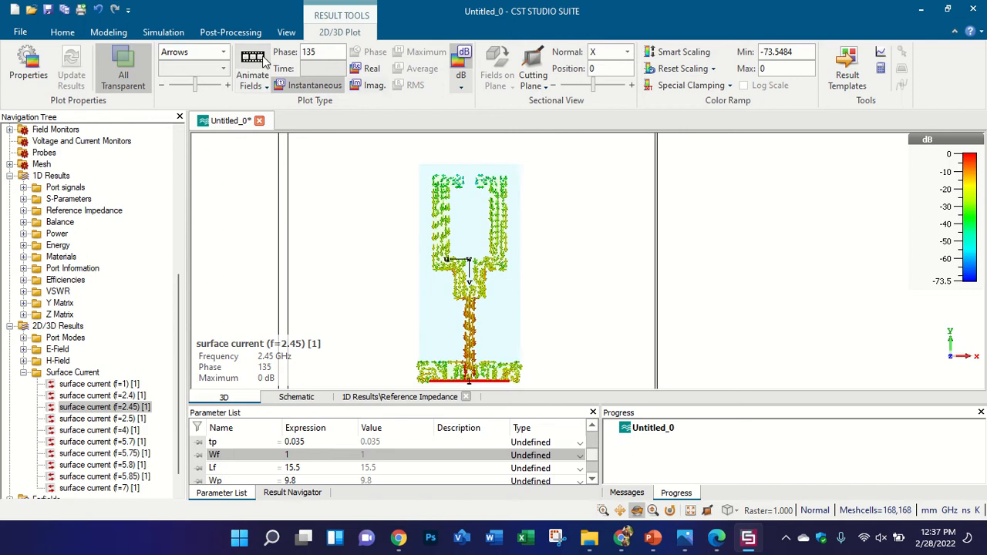
# - Increase the density of the surface current arrows and change the plot type to Contour
pyautogui.moveTo(196, 87); pyautogui.dragTo(219, 87)
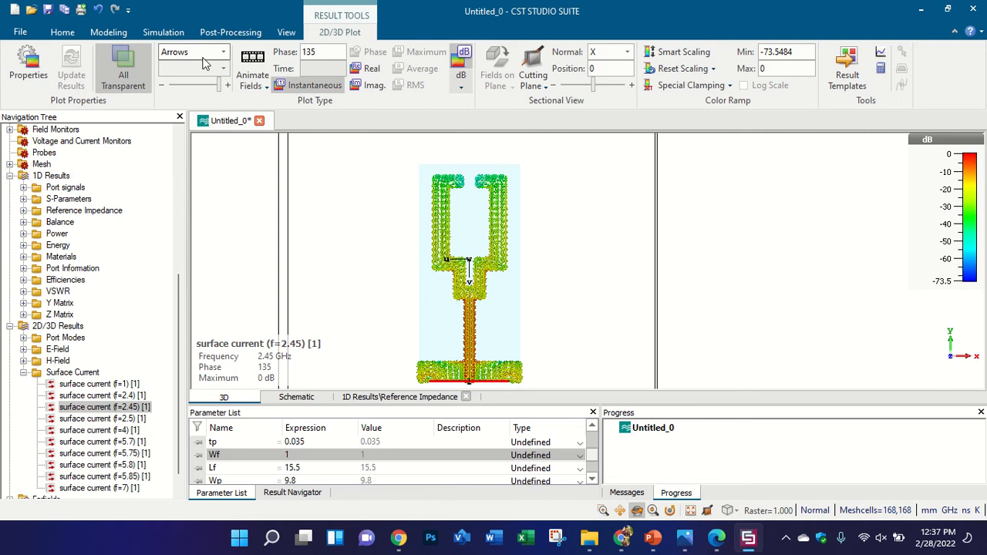
pyautogui.click(209, 53)
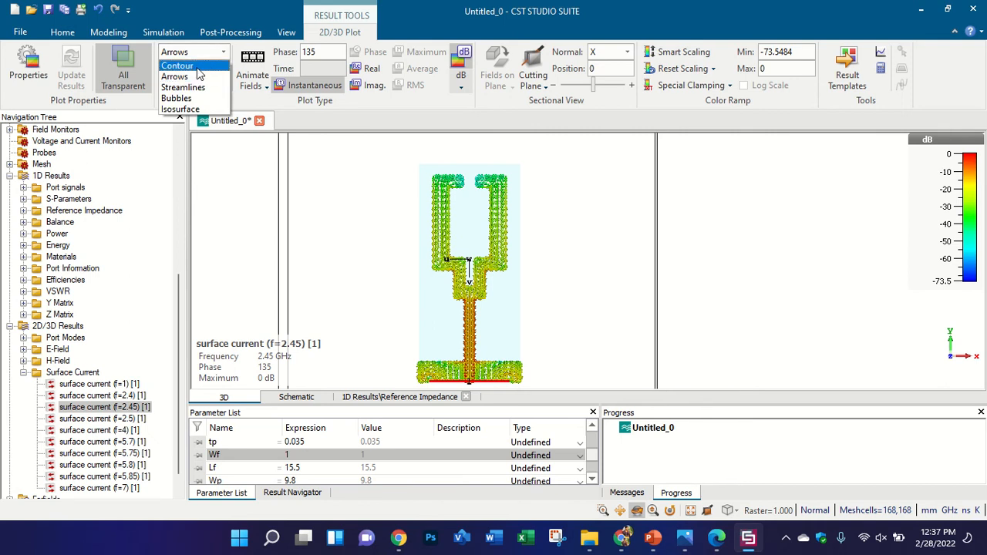
pyautogui.click(198, 67)
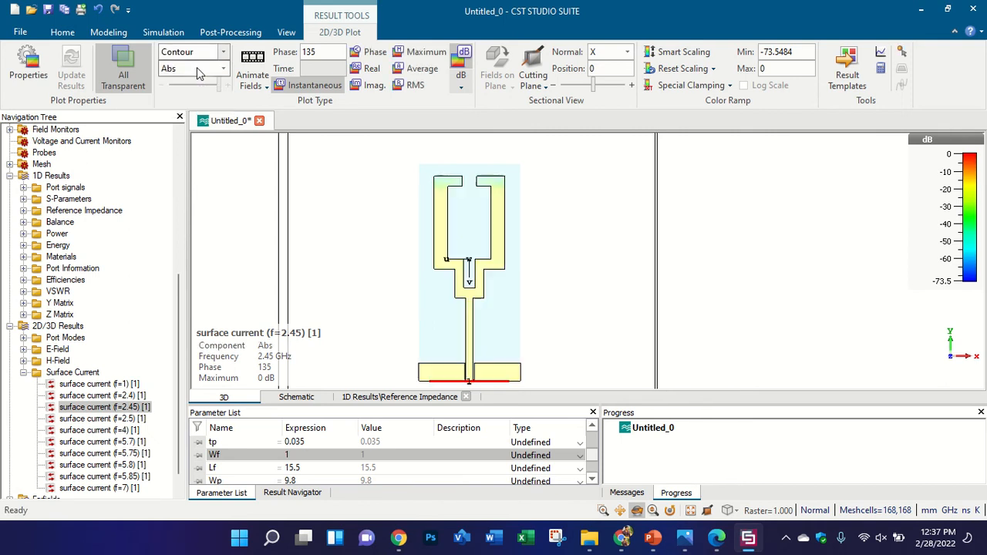
pyautogui.scroll(-1, 479, 206)
pyautogui.scroll(1, 433, 234)
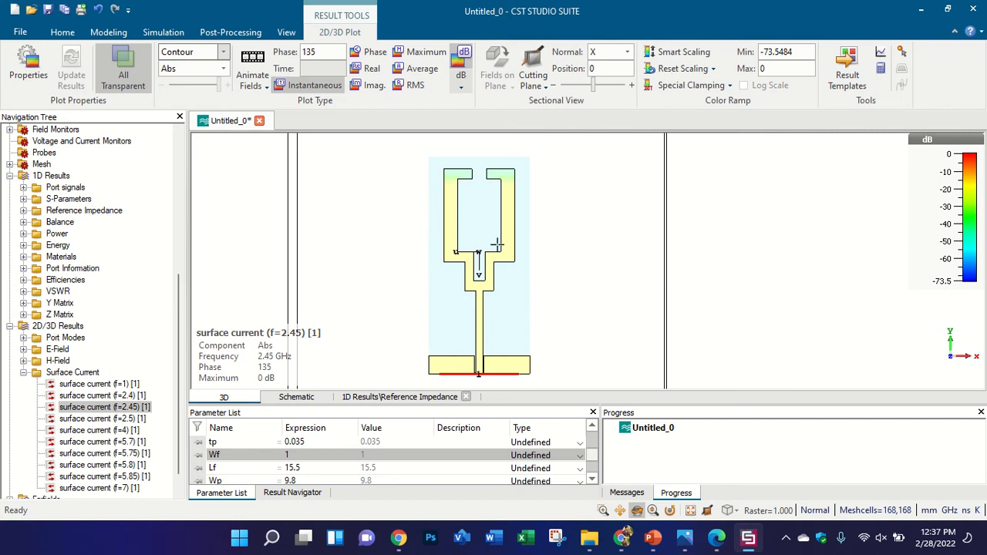
# - Plot the maximum surface current values and show the antenna in a tilted perspective view
pyautogui.click(447, 50)
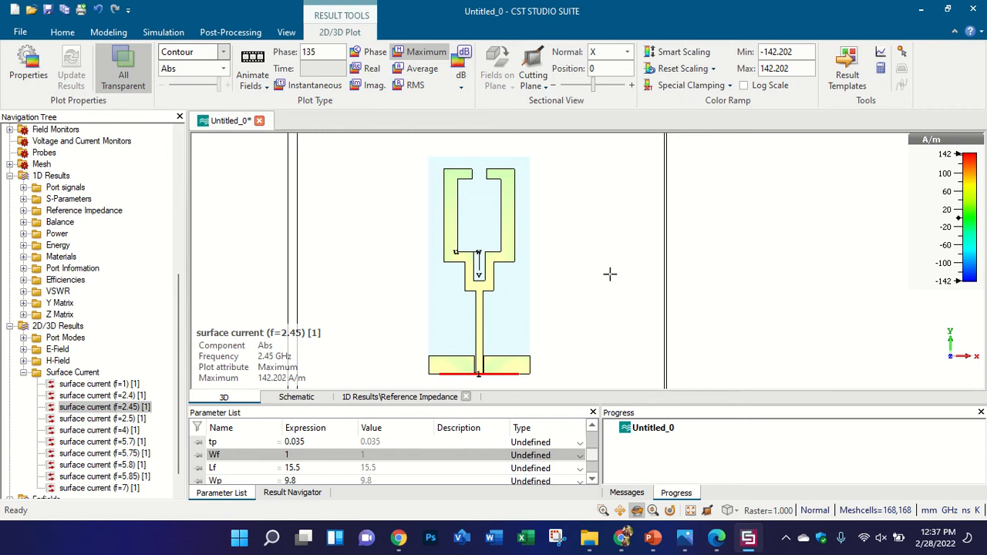
pyautogui.click(729, 511)
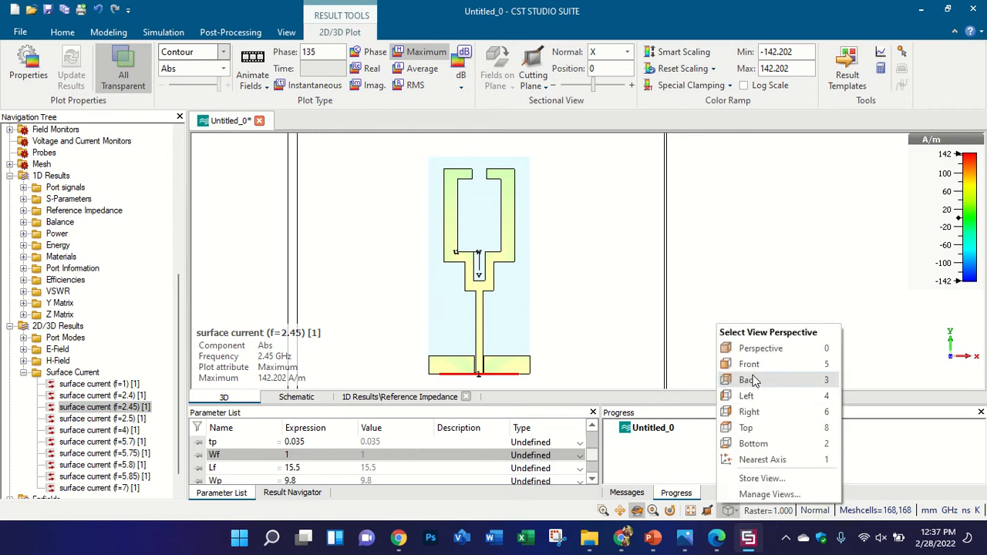
pyautogui.click(785, 352)
pyautogui.moveTo(618, 269)
pyautogui.mouseDown()
pyautogui.moveTo(540, 255)
pyautogui.moveTo(494, 262)
pyautogui.moveTo(758, 282)
pyautogui.moveTo(956, 227)
pyautogui.moveTo(687, 217)
pyautogui.moveTo(711, 213)
pyautogui.moveTo(738, 242)
pyautogui.moveTo(720, 233)
pyautogui.moveTo(650, 243)
pyautogui.mouseUp()
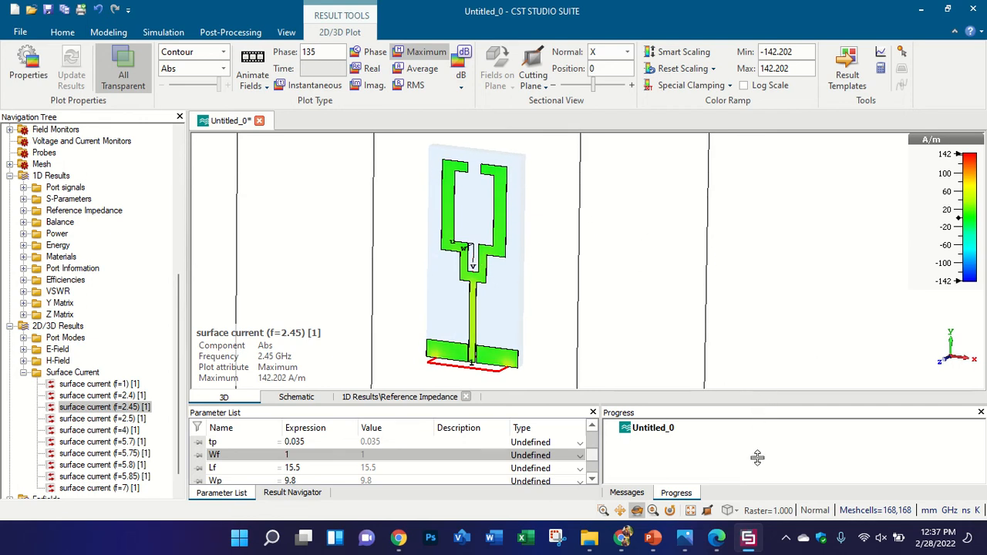
# - Move the colour legend beside the antenna and narrow its range to about ±12.3 A/m
pyautogui.moveTo(967, 160)
pyautogui.moveTo(978, 144); pyautogui.dragTo(629, 213)
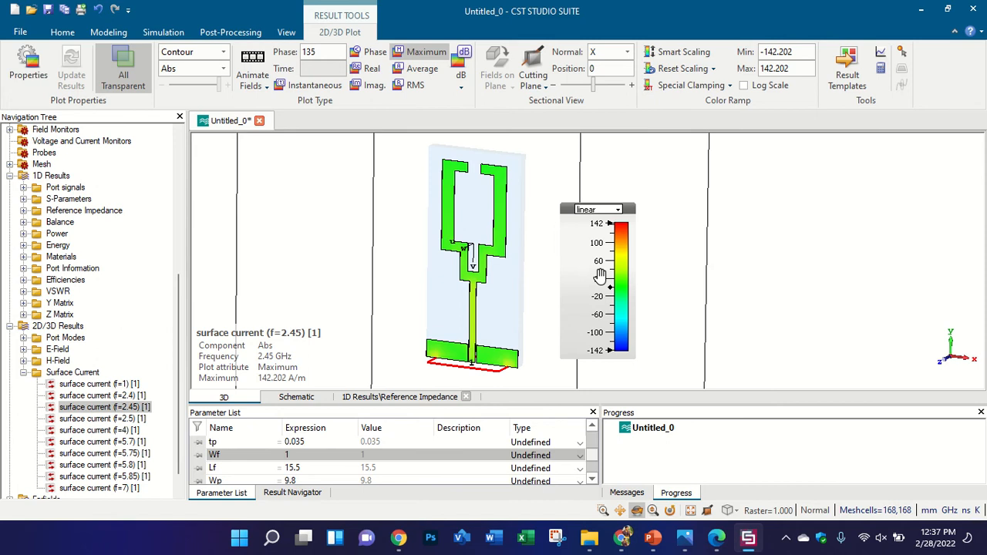
pyautogui.moveTo(600, 264); pyautogui.dragTo(600, 245)
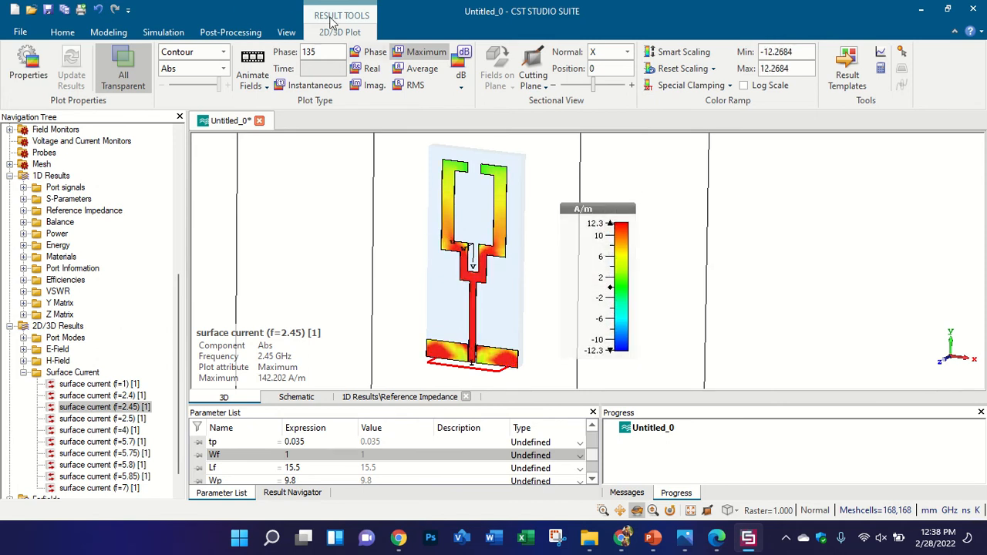
# - Hide the bounding box and widen the colour scale to about ±20.9 A/m, checking the plot from the front and at an angle
pyautogui.click(286, 31)
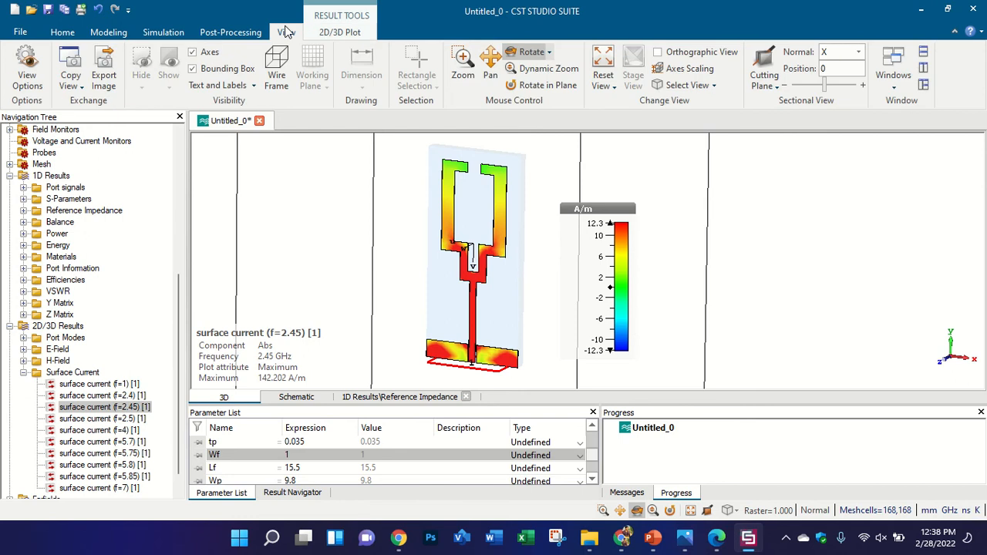
pyautogui.click(192, 69)
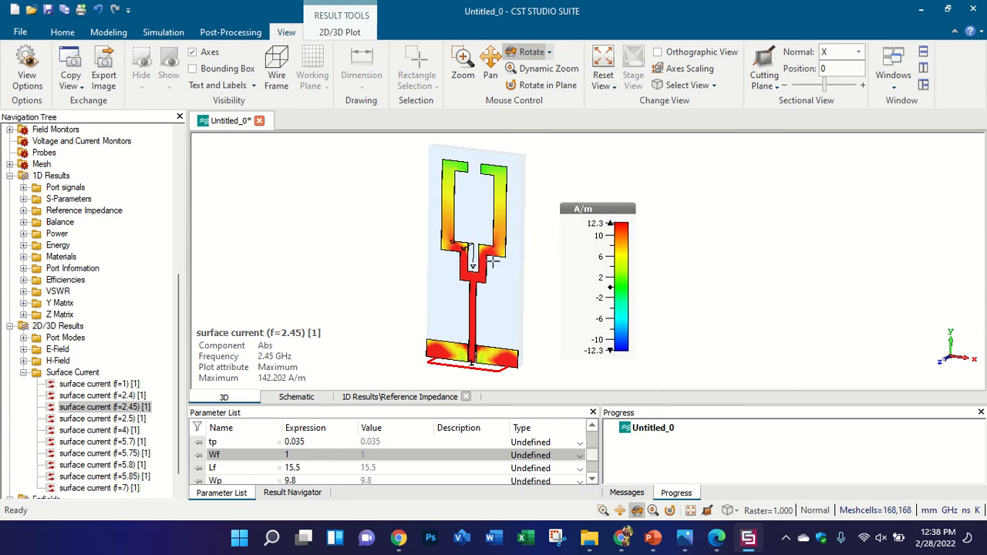
pyautogui.moveTo(596, 256)
pyautogui.mouseDown()
pyautogui.moveTo(593, 280)
pyautogui.moveTo(587, 272)
pyautogui.mouseUp()
pyautogui.press('5')
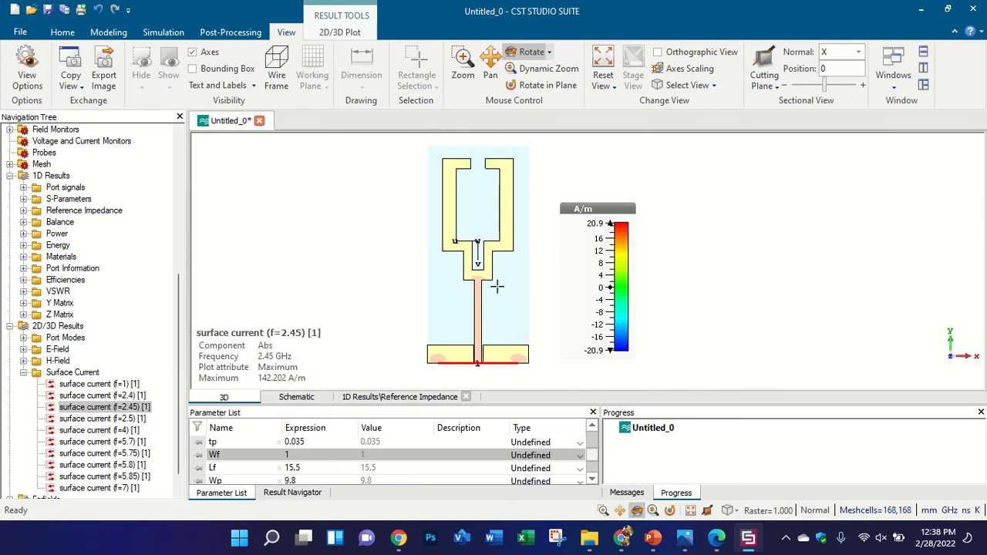
pyautogui.moveTo(497, 287); pyautogui.dragTo(469, 276)
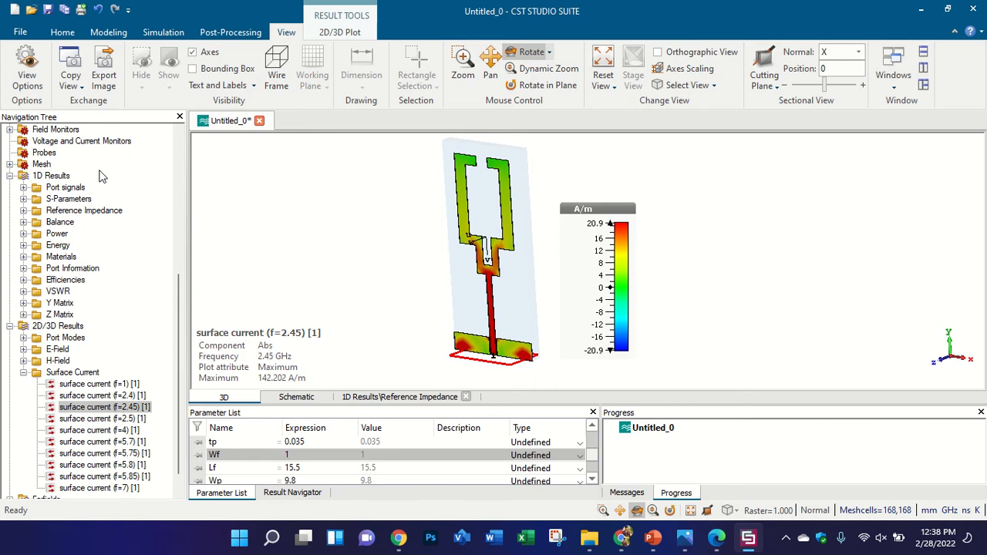
# - Return to the component1 model and examine the antenna geometry in the front view
pyautogui.scroll(7, 99, 177)
pyautogui.click(67, 141)
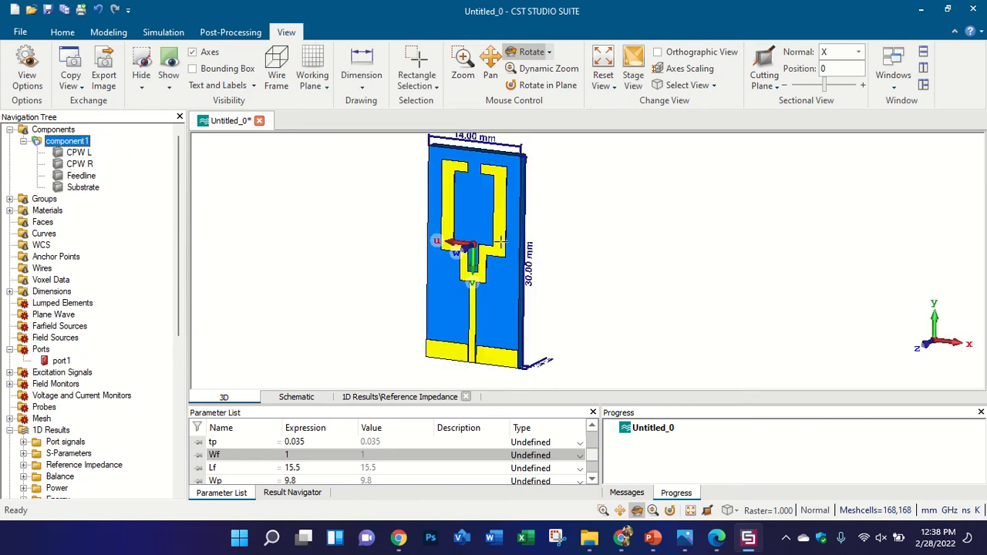
pyautogui.moveTo(501, 241); pyautogui.dragTo(630, 170)
pyautogui.press('5')
pyautogui.scroll(-2, 524, 262)
pyautogui.scroll(4, 474, 289)
pyautogui.scroll(-4, 522, 259)
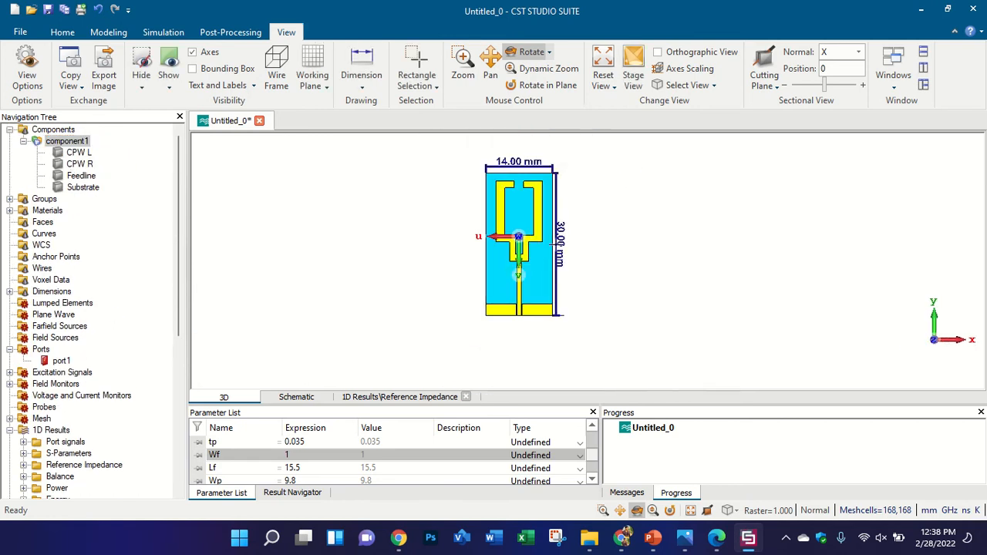
pyautogui.scroll(2, 532, 273)
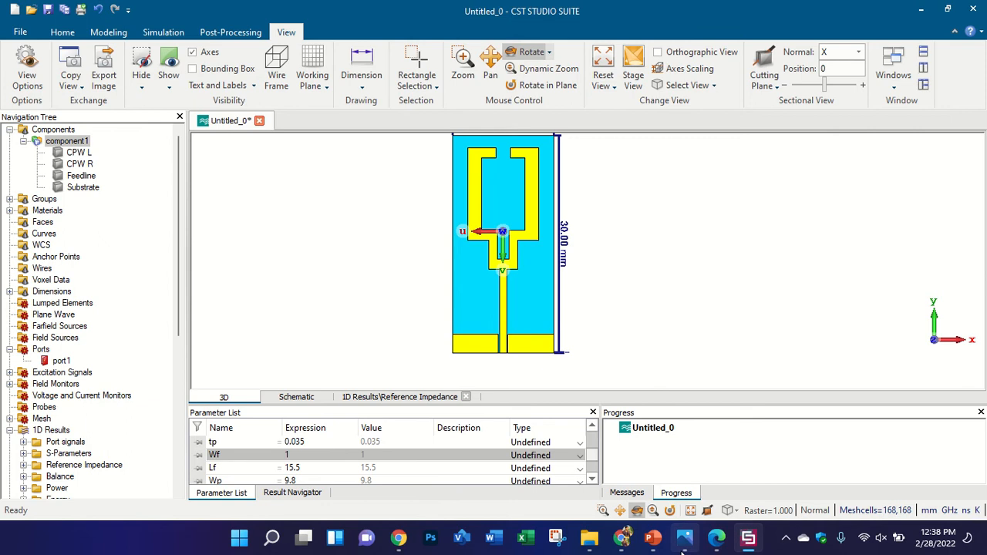
# - Switch to the paper in Edge and compare the antenna structure, design steps and reflection coefficient in Figures 2 to 4 on page 4
pyautogui.click(716, 537)
pyautogui.keyDown('ctrl'); pyautogui.scroll(-2, 435, 277); pyautogui.keyUp('ctrl')
pyautogui.scroll(10, 437, 275)
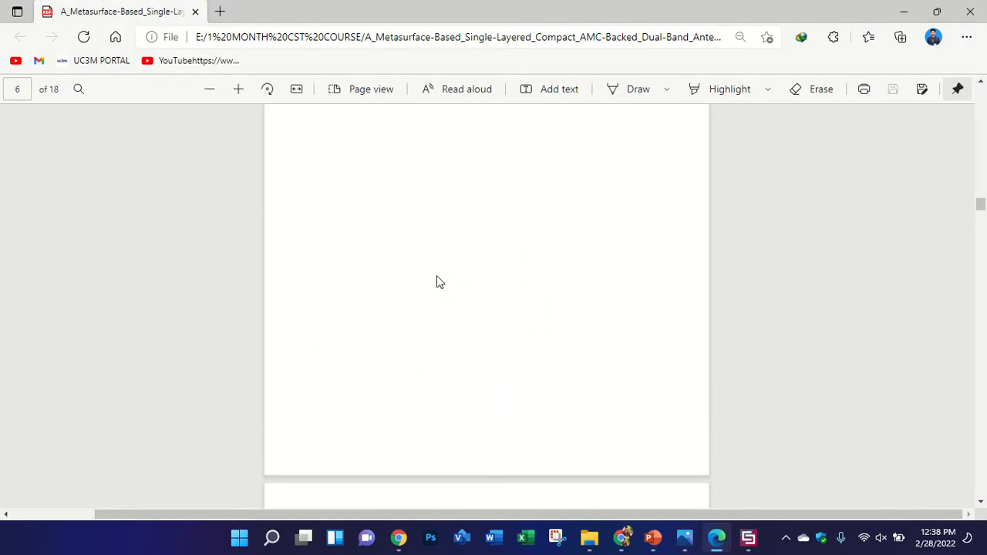
pyautogui.scroll(5, 436, 276)
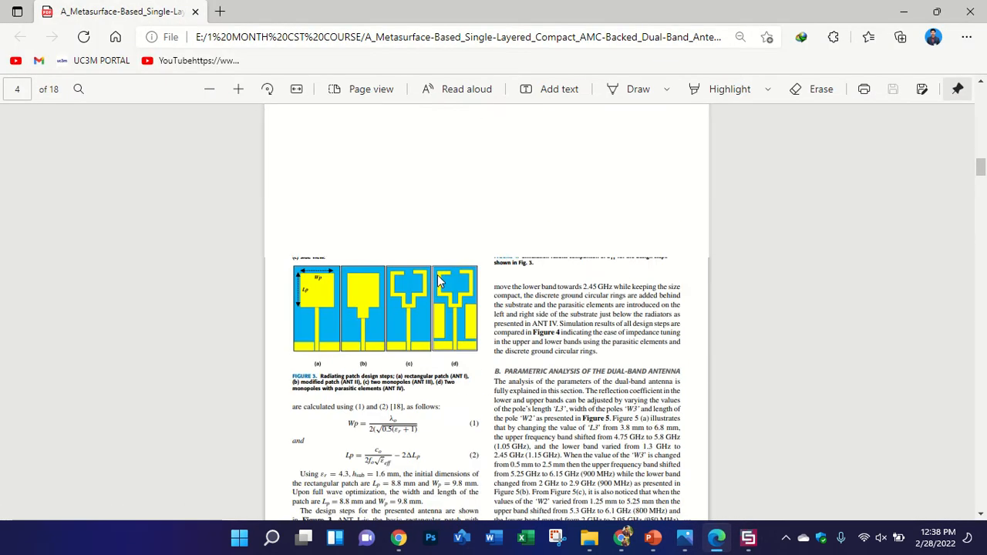
pyautogui.keyDown('ctrl'); pyautogui.scroll(3, 428, 279); pyautogui.keyUp('ctrl')
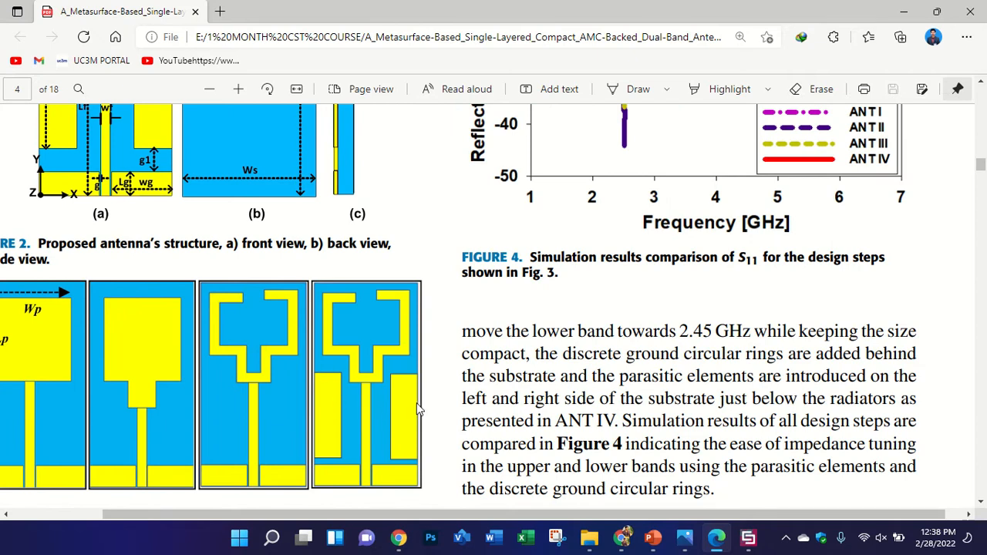
pyautogui.scroll(3, 417, 409)
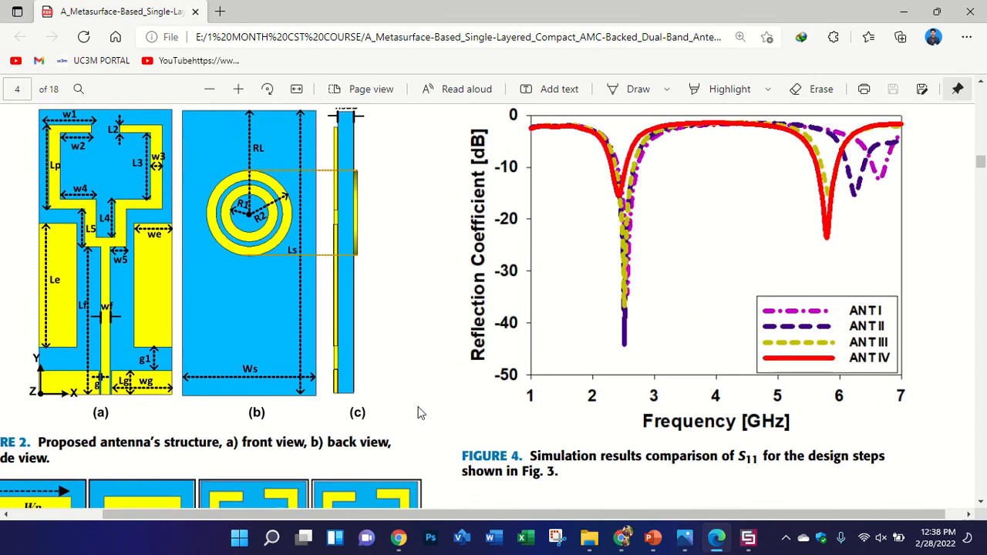
# - Switch to CST and align the local WCS with the outer right edge of the patch's lower U-shaped section
pyautogui.hotkey('alt', 'Tab')
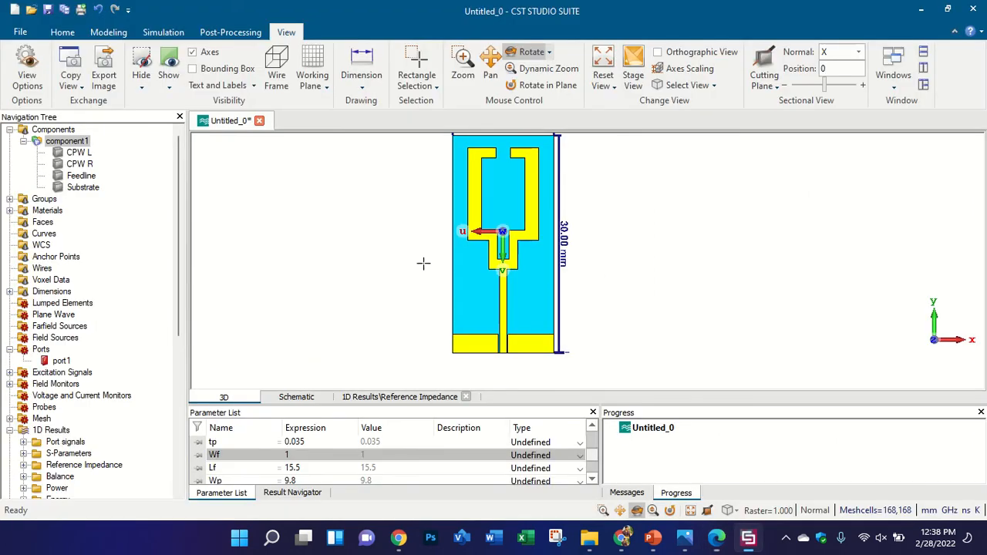
pyautogui.scroll(-3, 459, 263)
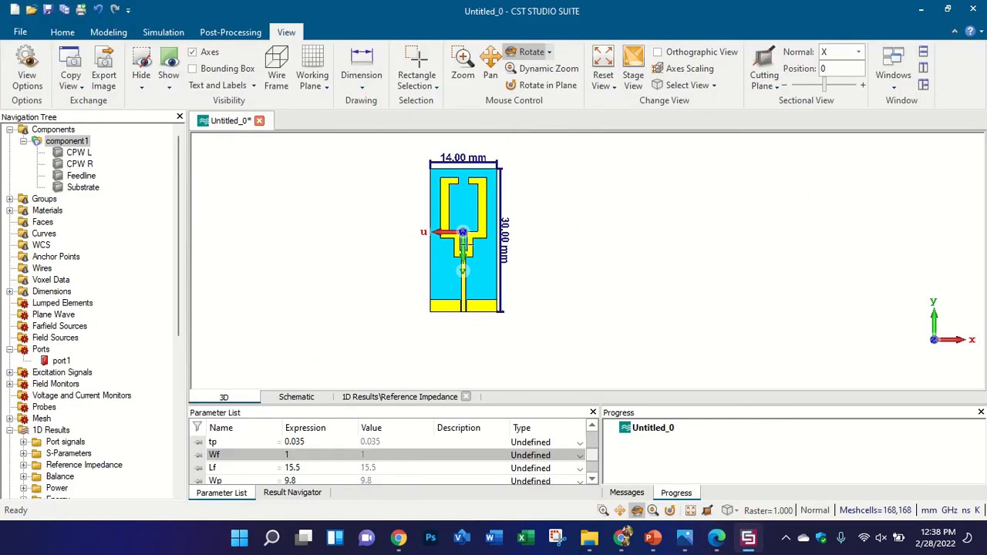
pyautogui.scroll(4, 459, 263)
pyautogui.scroll(3, 452, 245)
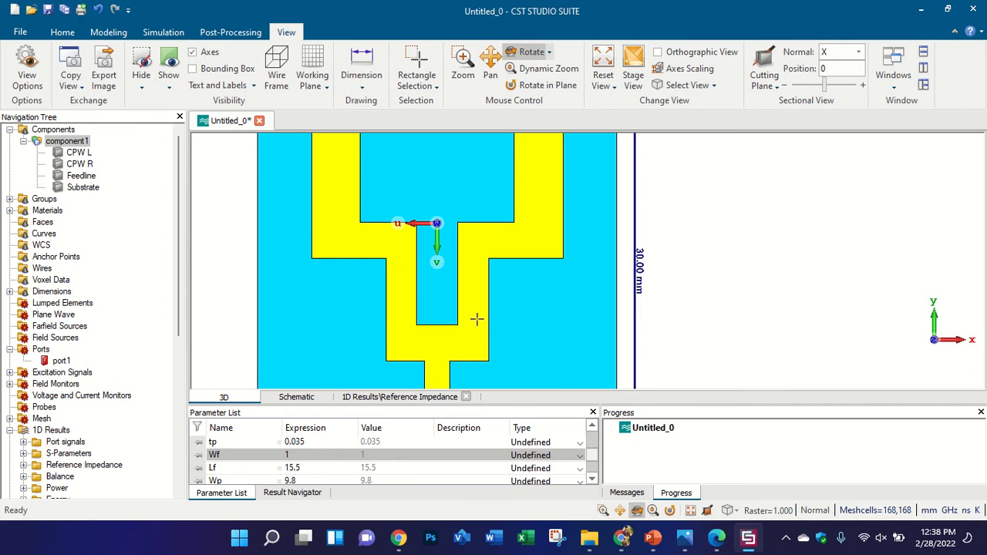
pyautogui.click(119, 36)
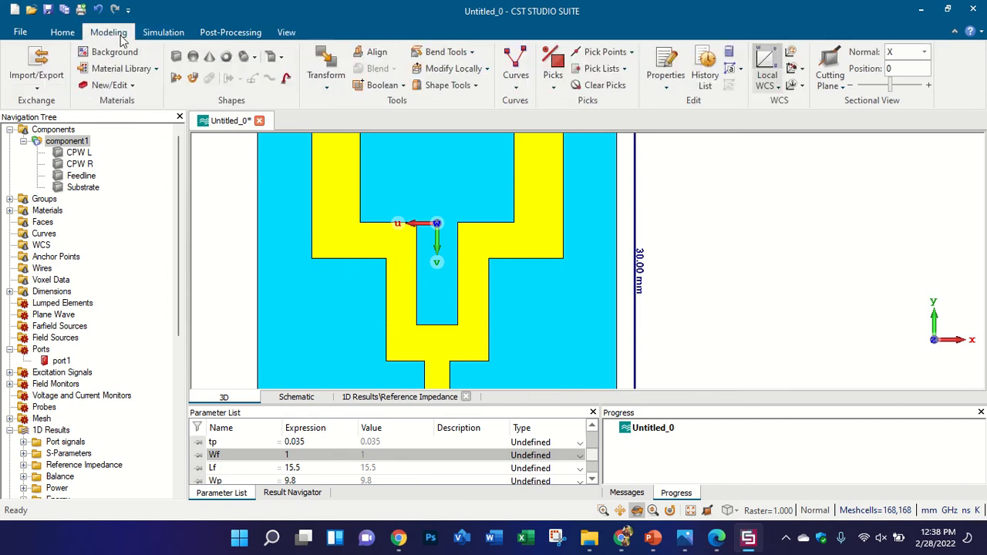
pyautogui.click(793, 53)
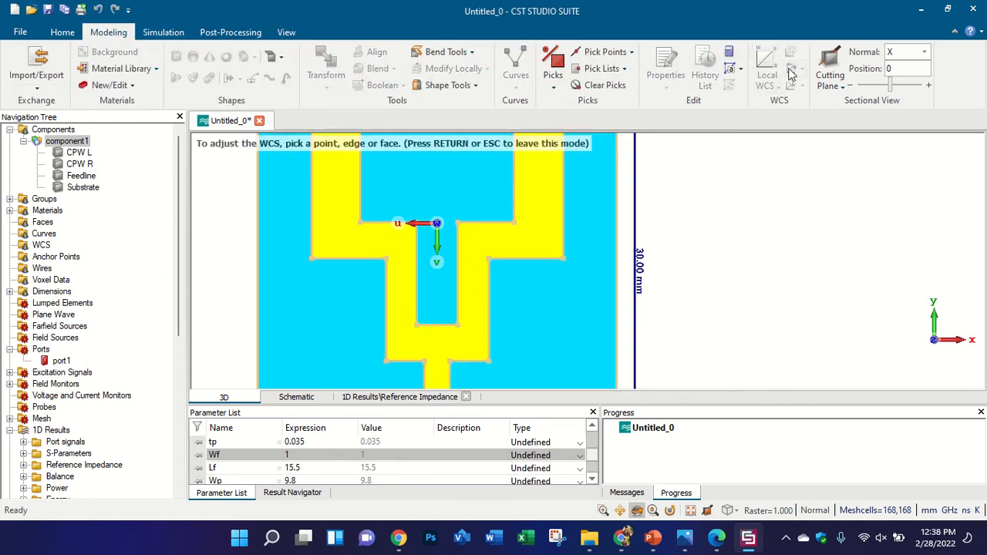
pyautogui.click(487, 292)
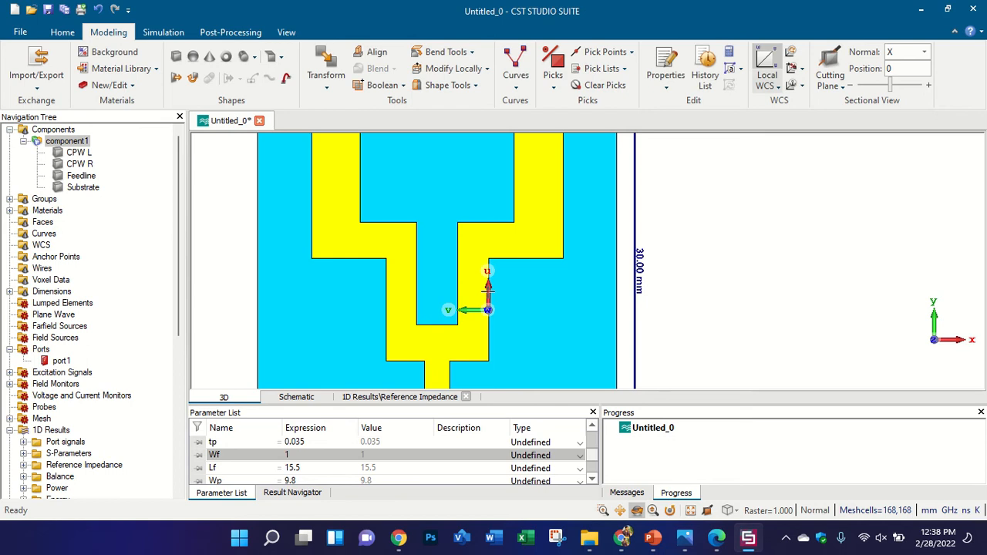
pyautogui.click(176, 56)
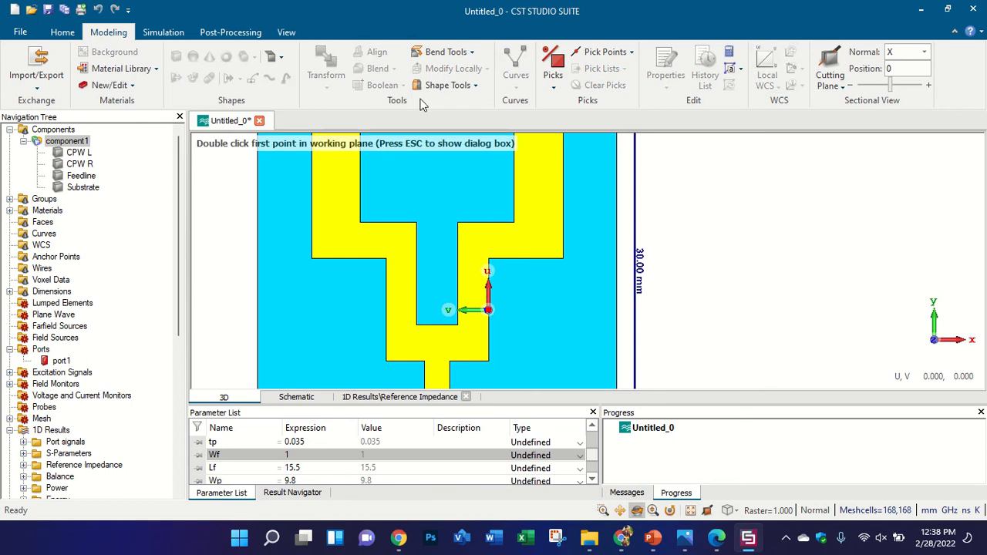
pyautogui.press('Escape')
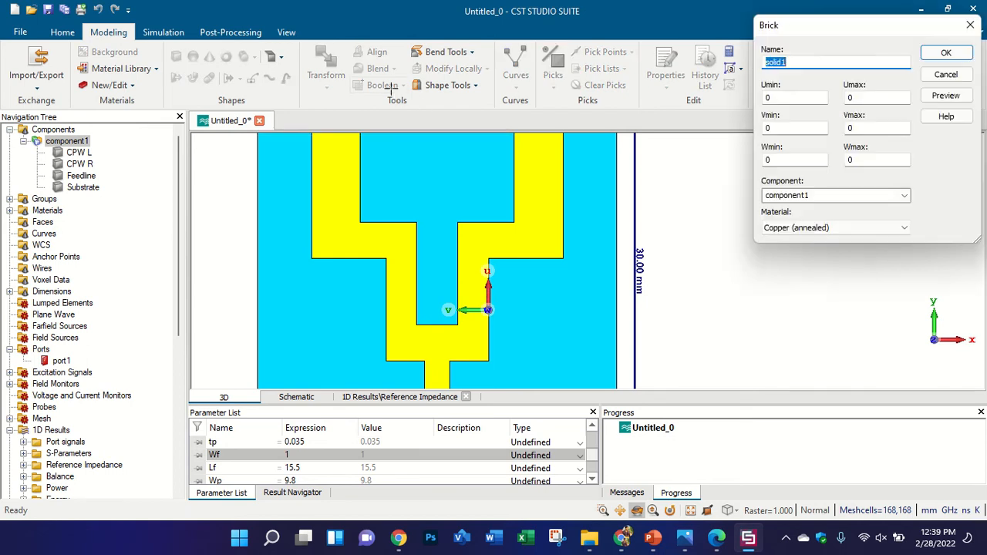
pyautogui.click(970, 24)
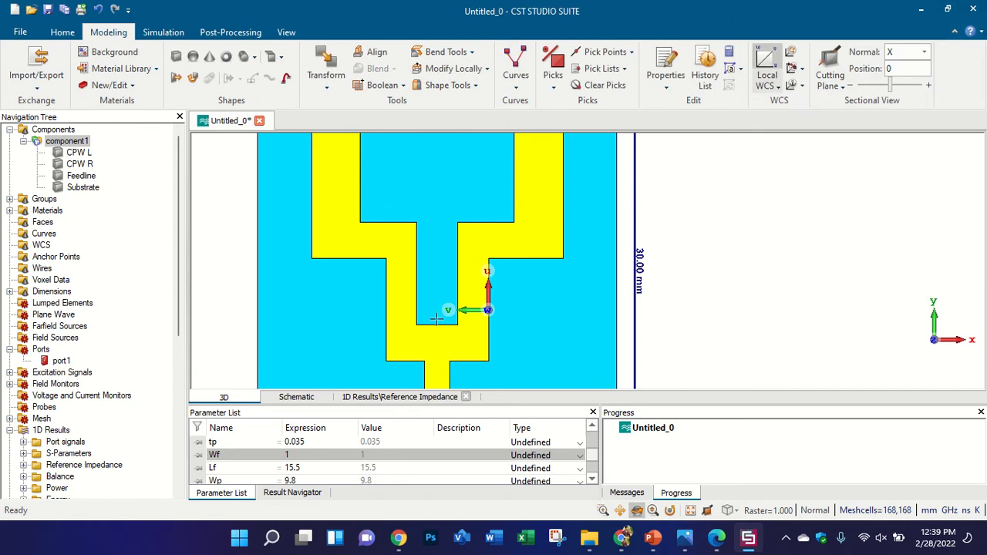
# - Dimension the outer right edge of the patch's lower U-shaped section, placing the dimension to its right
pyautogui.scroll(3, 270, 463)
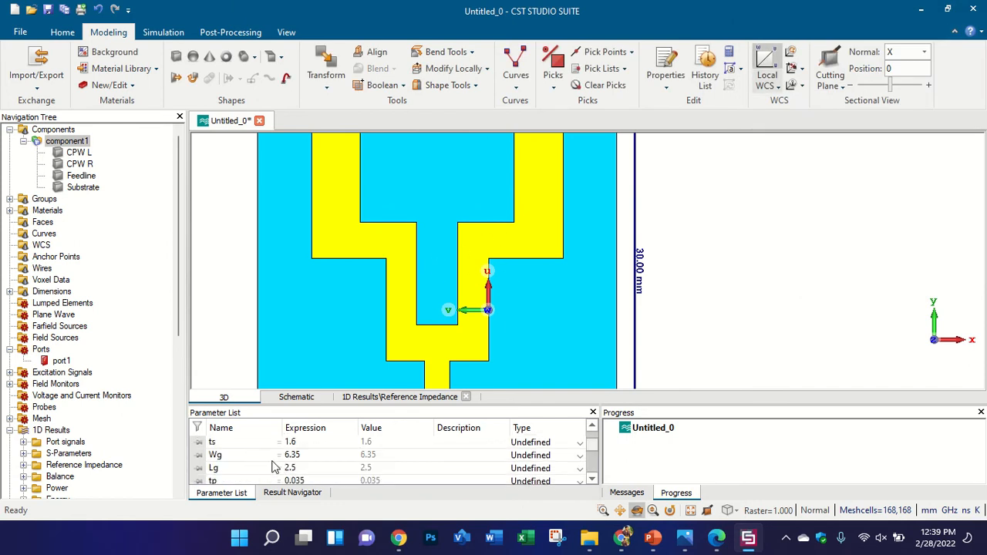
pyautogui.scroll(2, 277, 469)
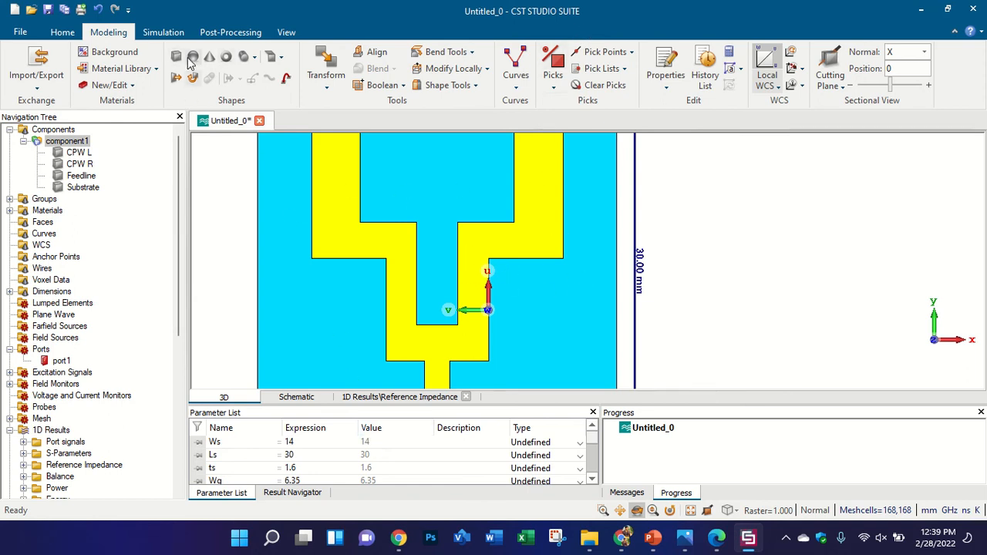
pyautogui.click(293, 33)
pyautogui.click(361, 66)
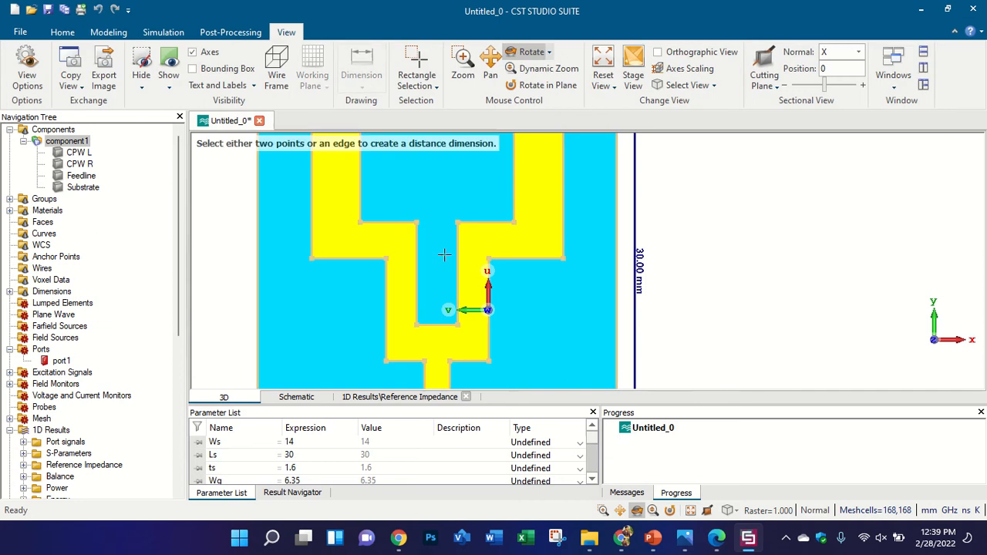
pyautogui.click(488, 286)
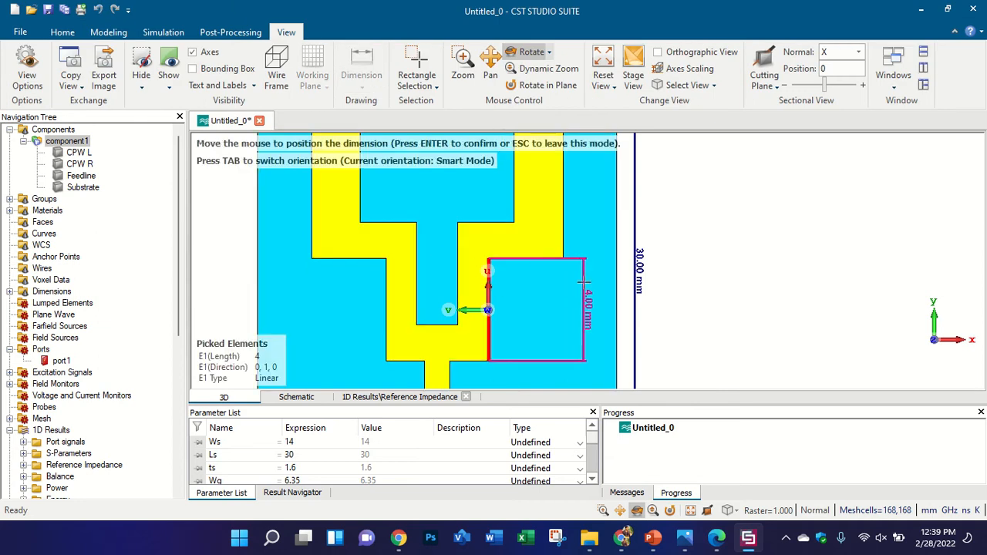
pyautogui.click(583, 284)
# - Start a copper brick at the right edge's local WCS with Umin -2 and Umax 2
pyautogui.click(108, 32)
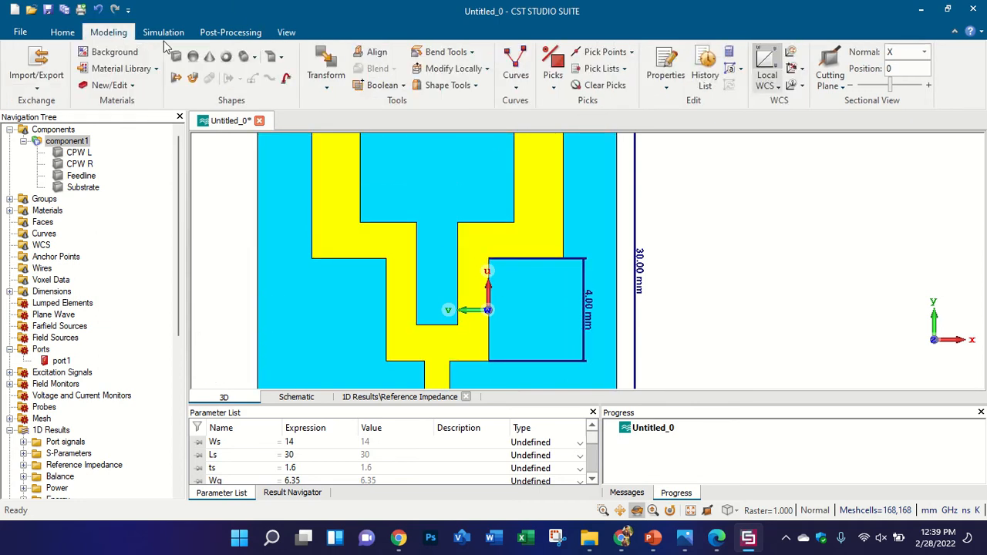
pyautogui.click(176, 57)
pyautogui.press('Escape')
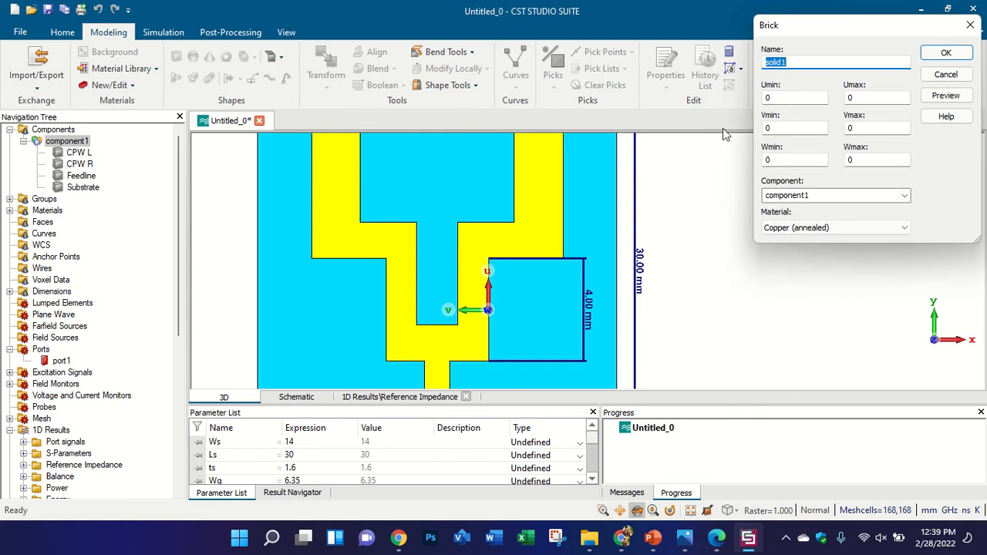
pyautogui.doubleClick(769, 99)
pyautogui.write('-4')
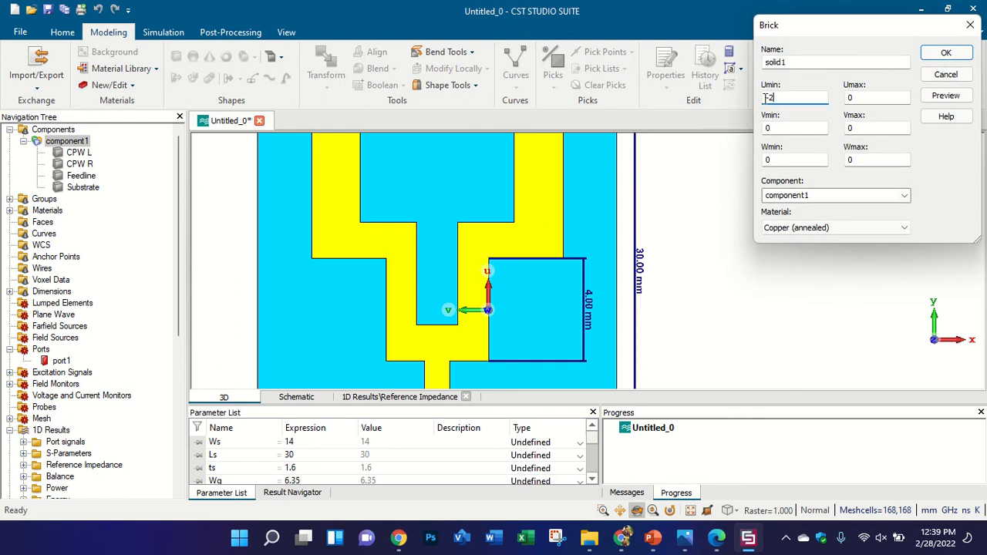
pyautogui.doubleClick(864, 97)
pyautogui.write('2')
# - Set the brick's Vmax to -q with new parameter q = 0.5 and create it, deleting current results but keeping the result cache
pyautogui.doubleClick(865, 128)
pyautogui.click(943, 97)
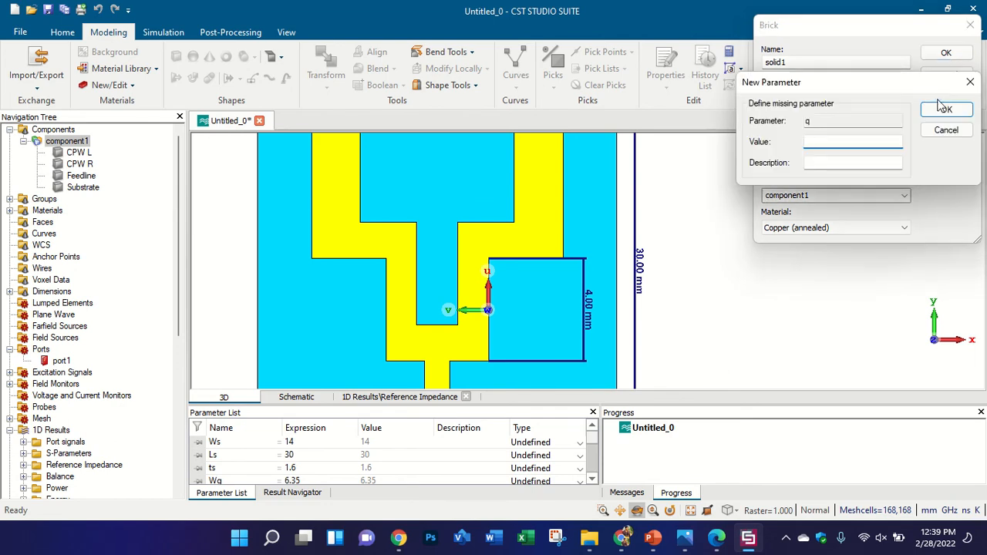
pyautogui.write('0.5')
pyautogui.click(945, 110)
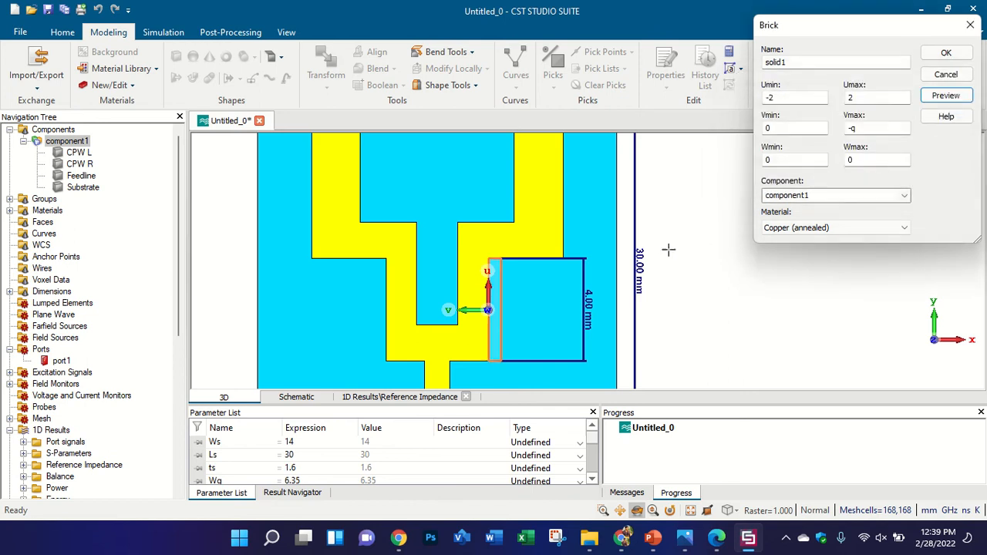
pyautogui.doubleClick(884, 158)
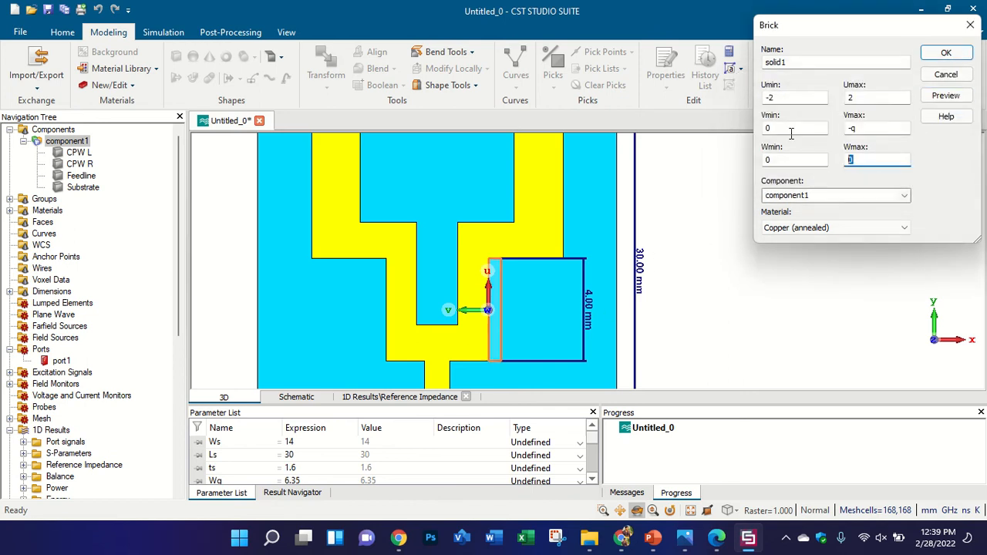
pyautogui.press('Return')
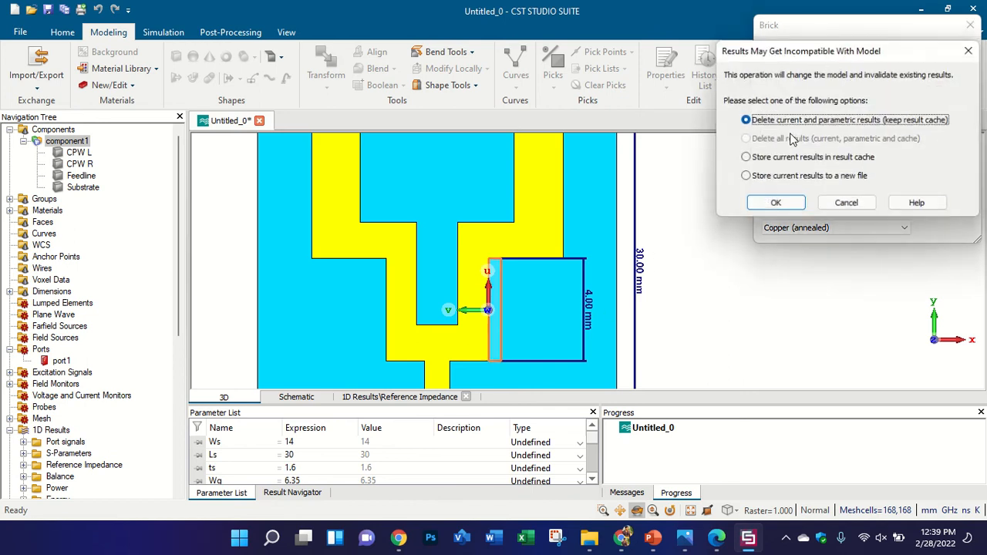
pyautogui.press('Return')
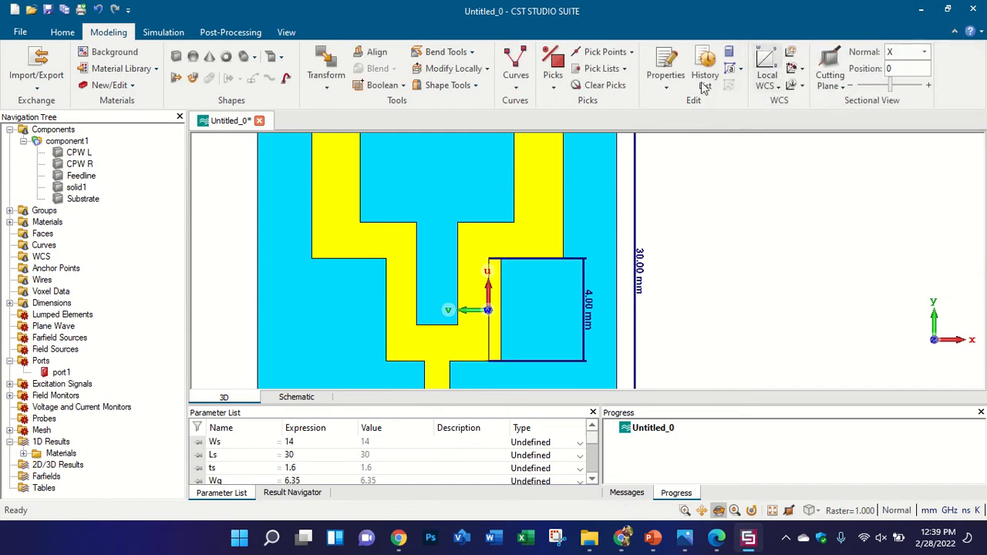
# - Align the local WCS with the lower section's outer left edge and start a copper brick with Umin -2 and Umax 2
pyautogui.click(791, 68)
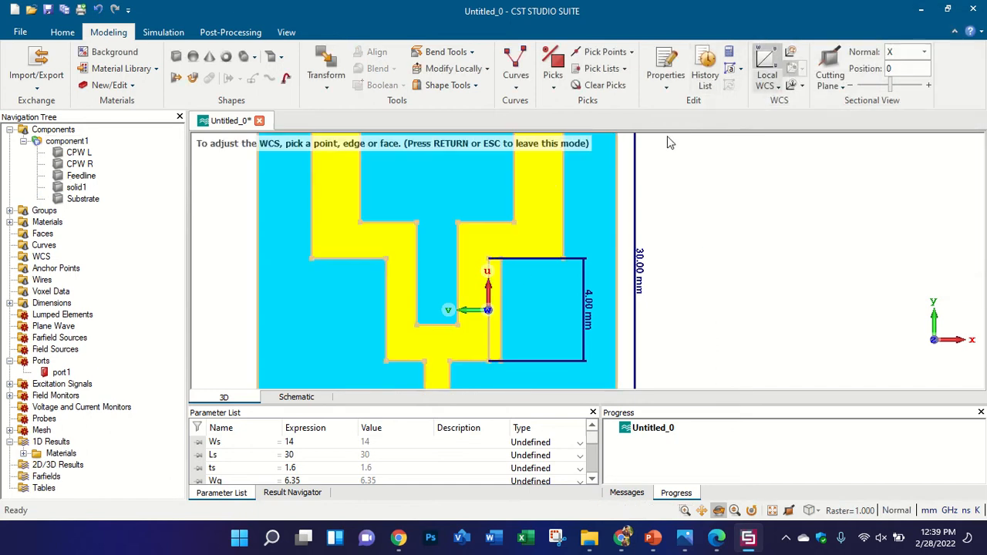
pyautogui.click(386, 290)
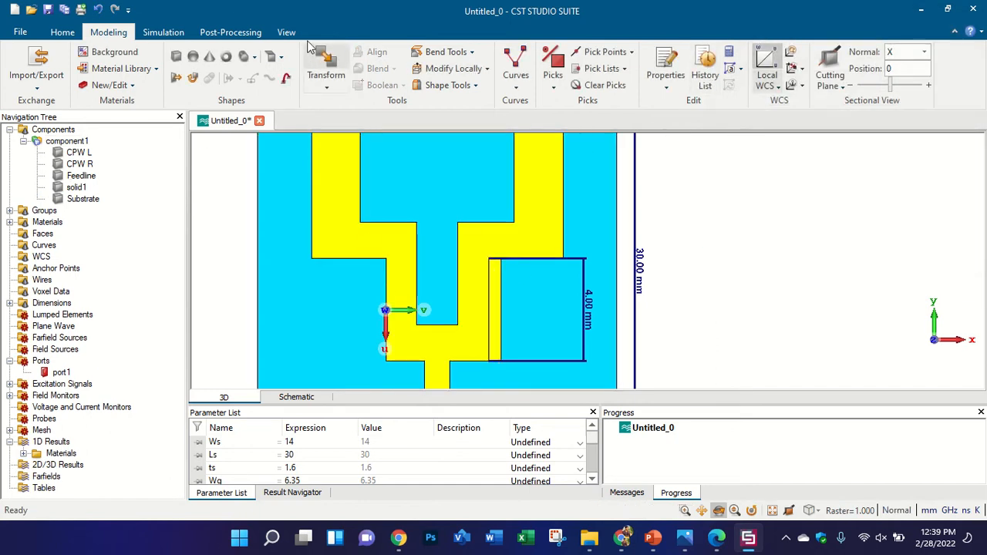
pyautogui.click(176, 57)
pyautogui.press('Escape')
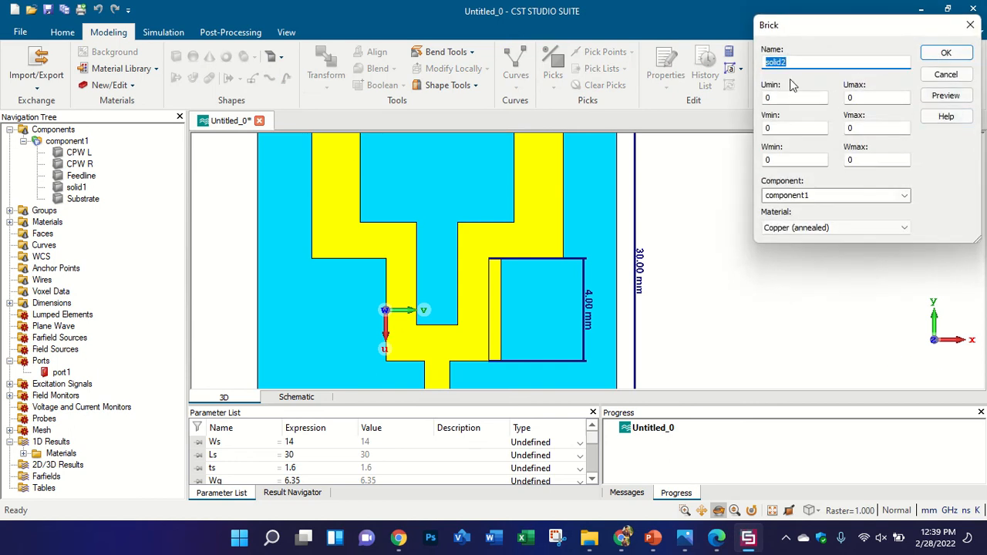
pyautogui.click(786, 96)
pyautogui.moveTo(786, 93); pyautogui.dragTo(709, 78)
pyautogui.write('-2')
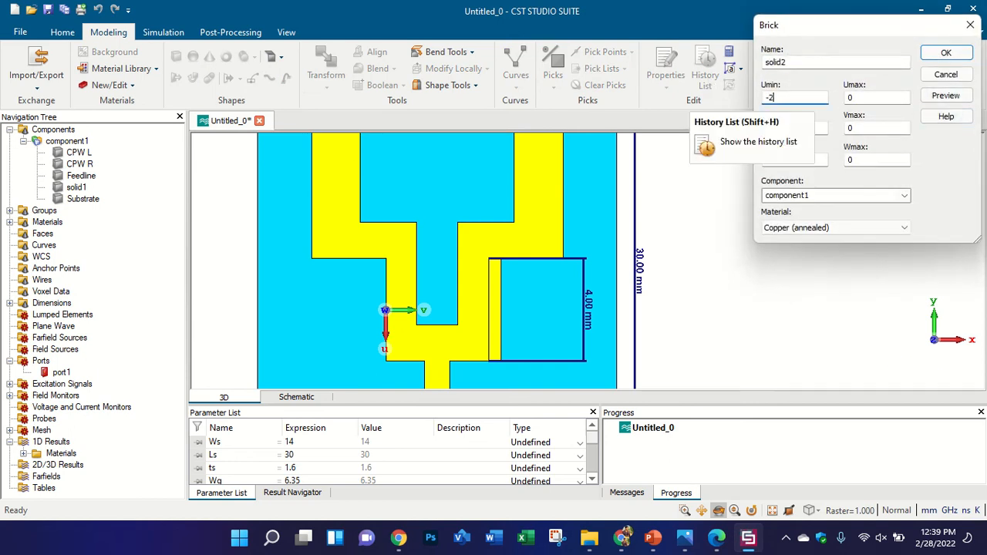
pyautogui.doubleClick(850, 98)
pyautogui.write('2')
# - Set the left brick's Vmax to -q and Wmax to -tp, preview it and create it
pyautogui.doubleClick(863, 127)
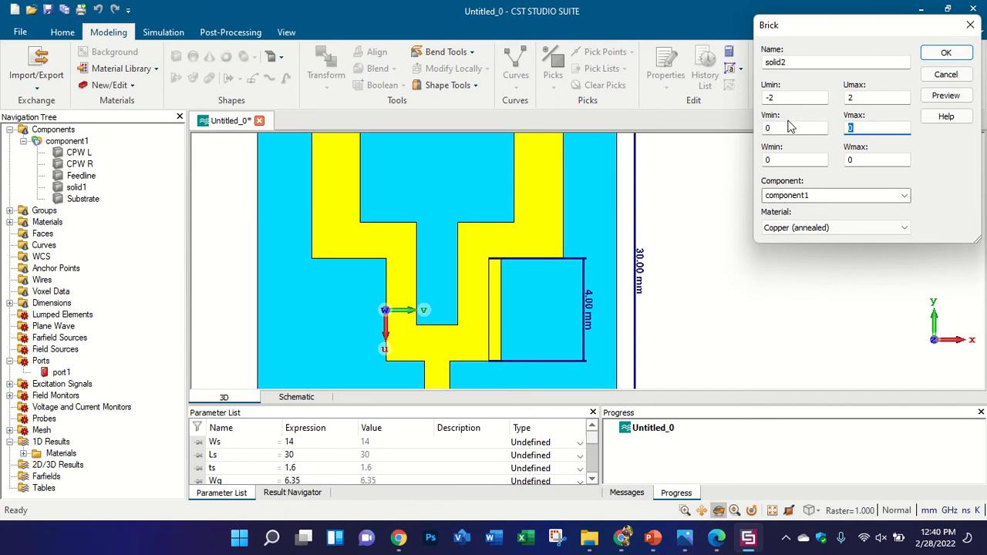
pyautogui.write('-g')
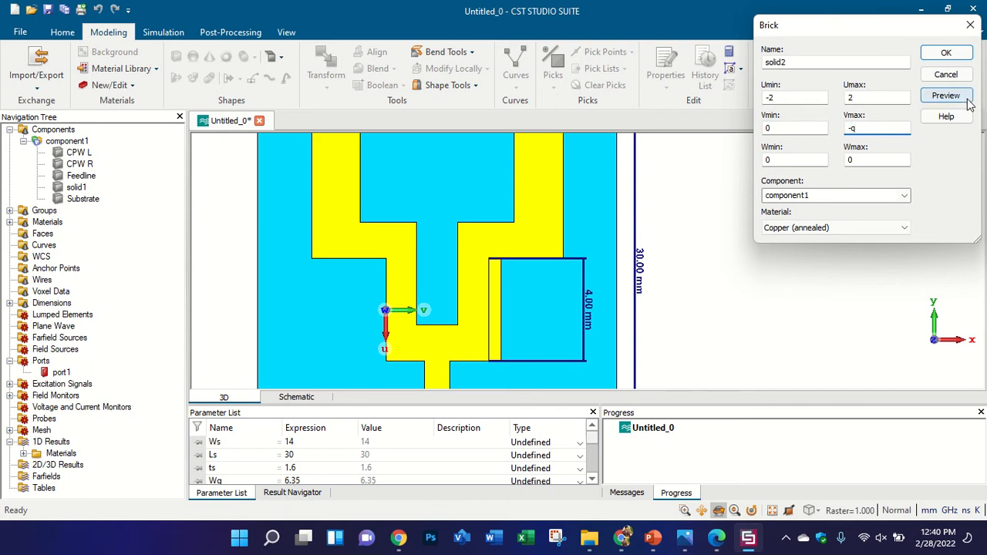
pyautogui.click(946, 95)
pyautogui.doubleClick(853, 160)
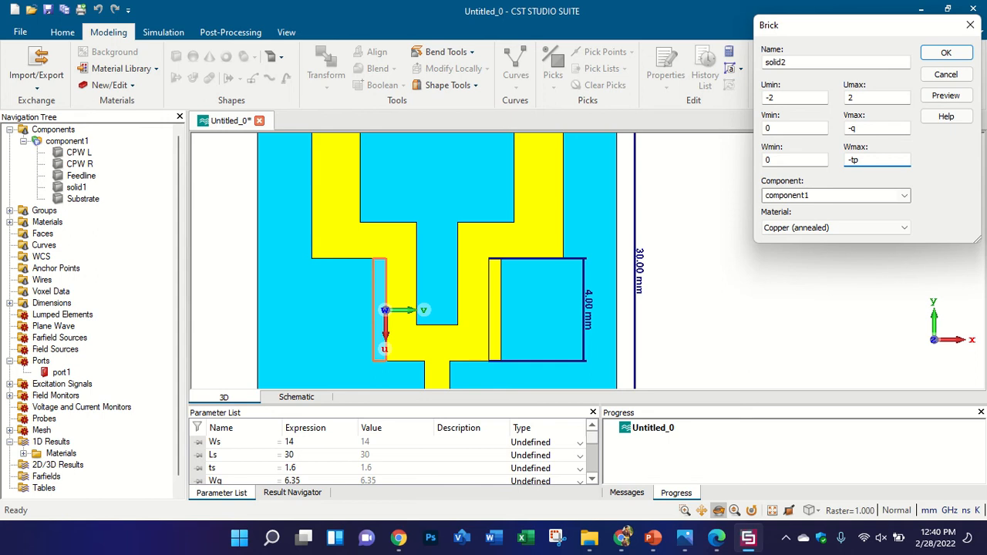
pyautogui.press('Return')
# - Set parameter q to 1 and update the parametric model to widen both side bricks
pyautogui.scroll(-3, 337, 455)
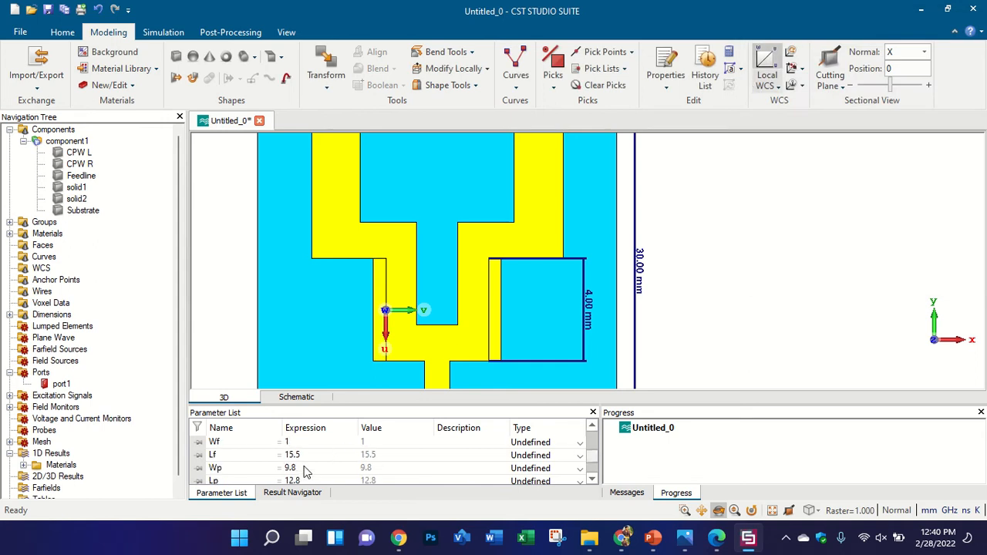
pyautogui.scroll(-1, 305, 467)
pyautogui.scroll(1, 301, 467)
pyautogui.scroll(-1, 296, 468)
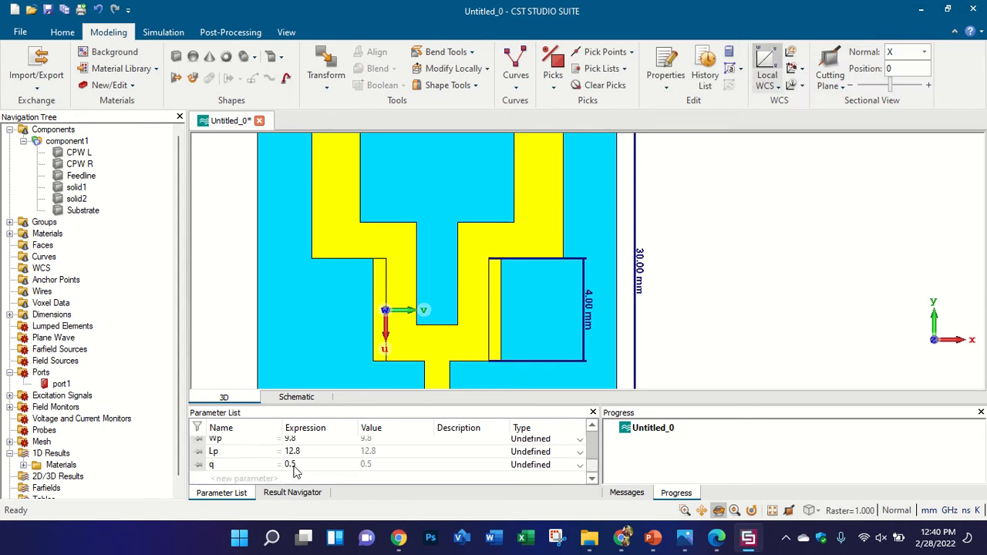
pyautogui.doubleClick(292, 466)
pyautogui.write('1')
pyautogui.press('Return')
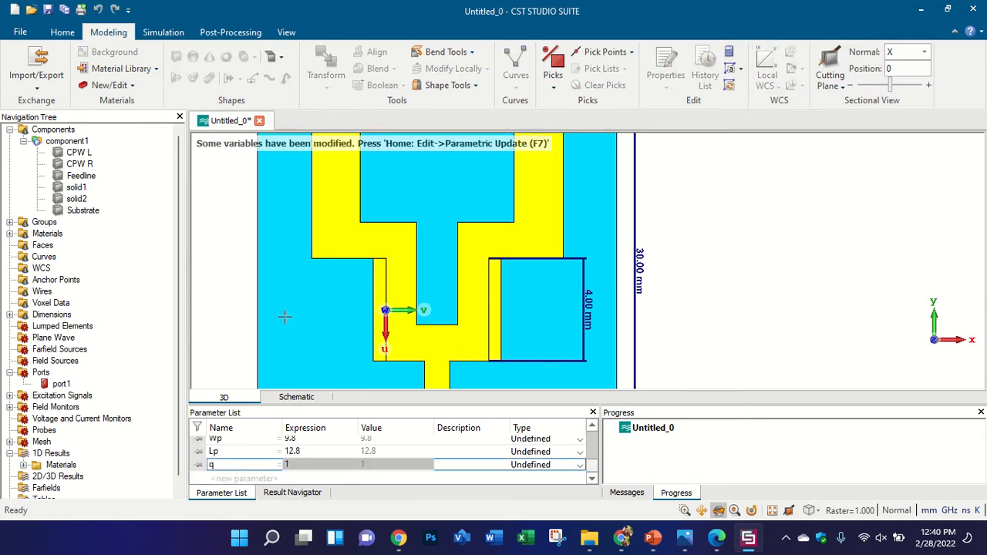
pyautogui.press('F7')
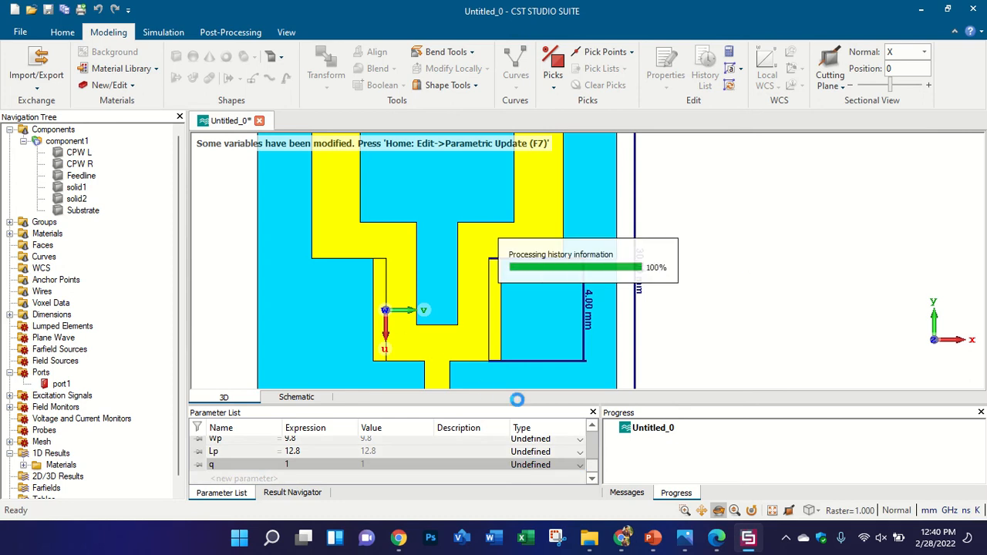
pyautogui.click(301, 465)
pyautogui.scroll(-3, 399, 300)
pyautogui.scroll(-2, 398, 299)
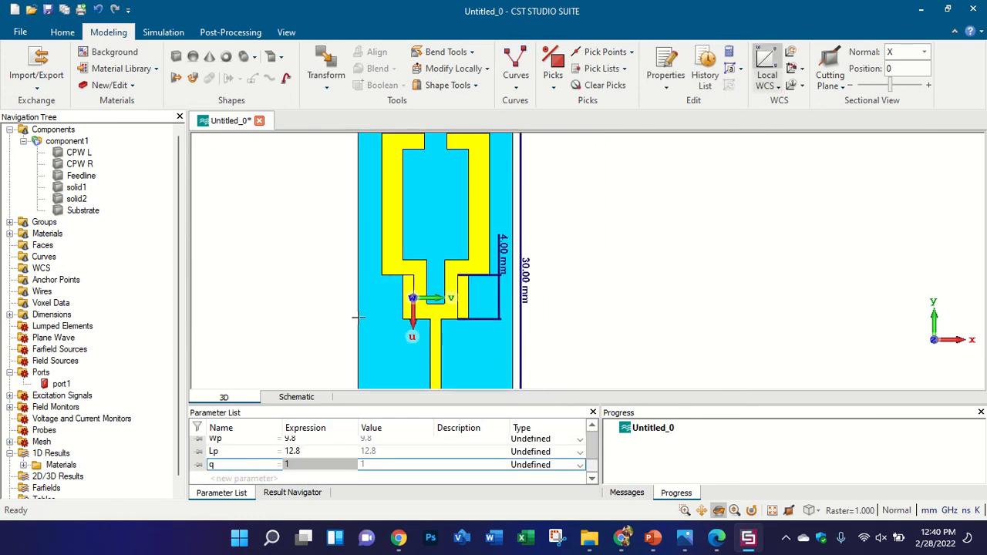
pyautogui.click(164, 36)
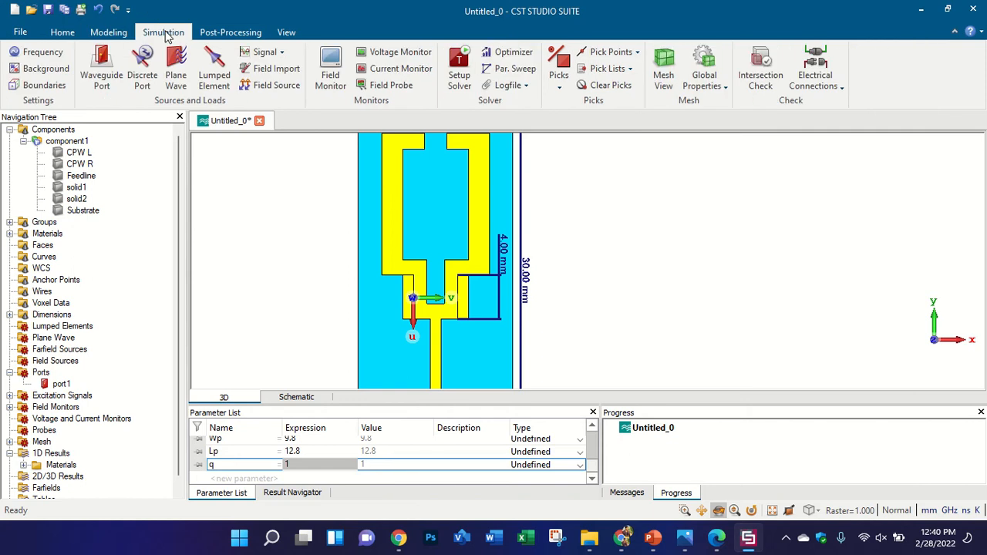
pyautogui.click(110, 33)
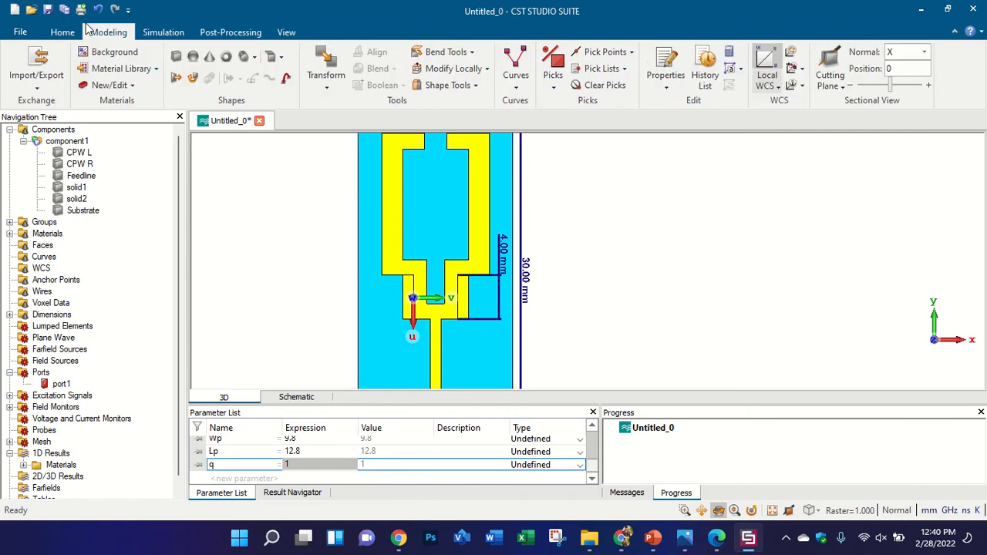
# - Create a new parameter sweep sequence for the time domain solver and add q as its sweep parameter
pyautogui.click(62, 31)
pyautogui.click(319, 68)
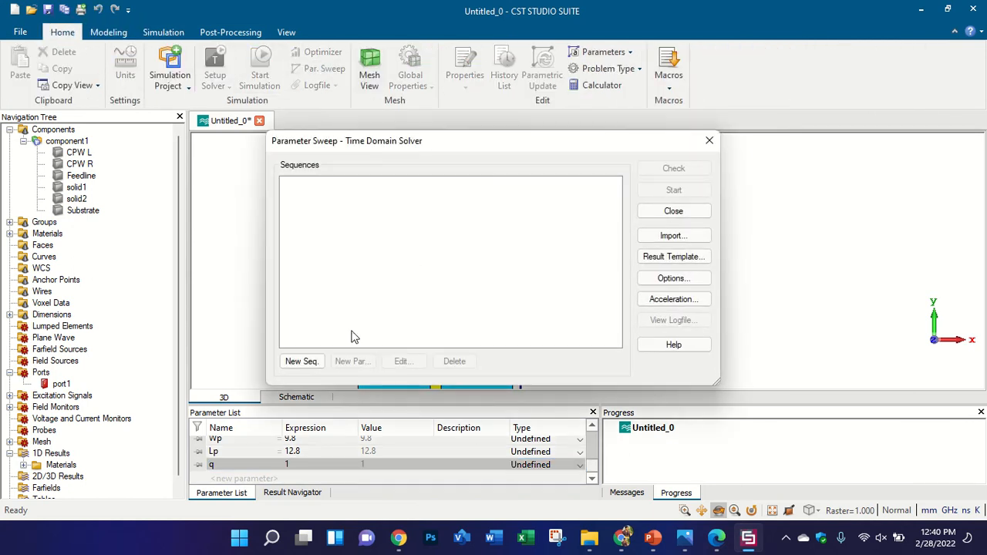
pyautogui.click(301, 360)
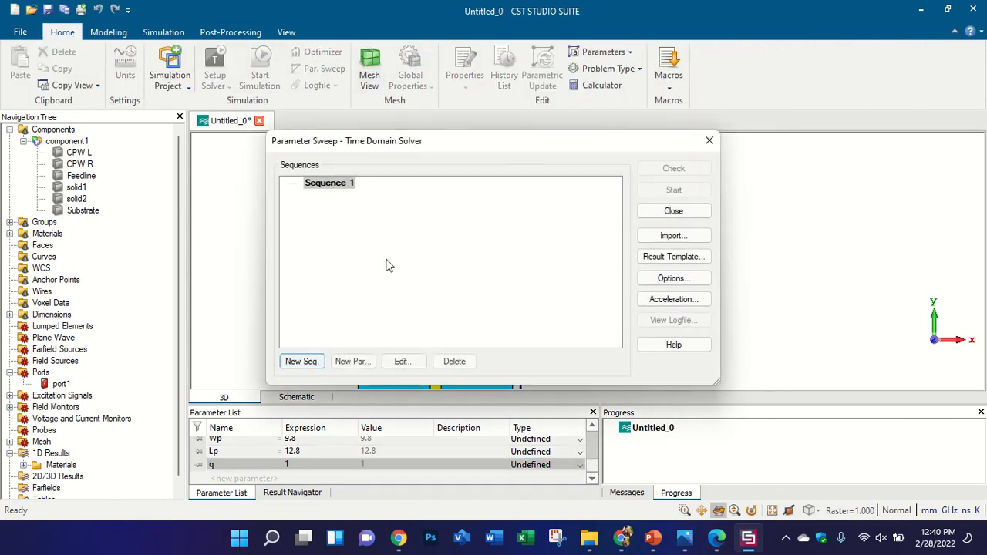
pyautogui.click(366, 367)
pyautogui.click(509, 213)
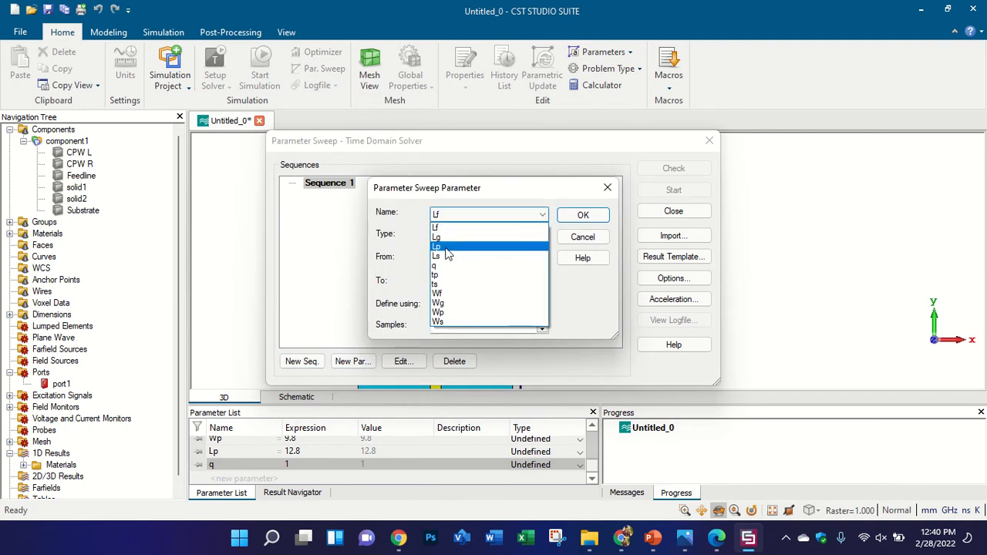
pyautogui.click(436, 267)
# - Define q as a linear sweep from 0.2 to 0.6 with 3 samples and start the parameter sweep
pyautogui.moveTo(455, 259); pyautogui.dragTo(410, 254)
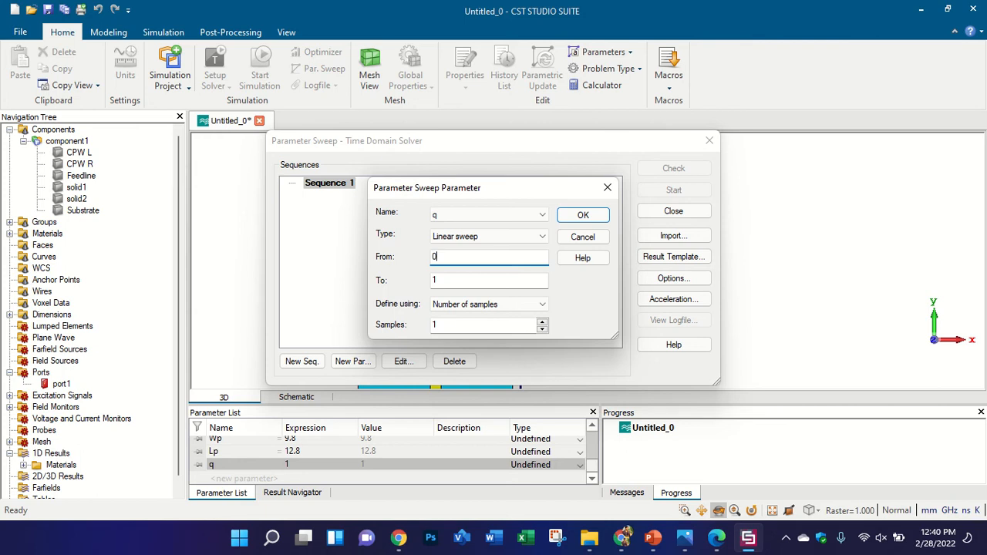
pyautogui.write('0.2')
pyautogui.moveTo(469, 280); pyautogui.dragTo(424, 261)
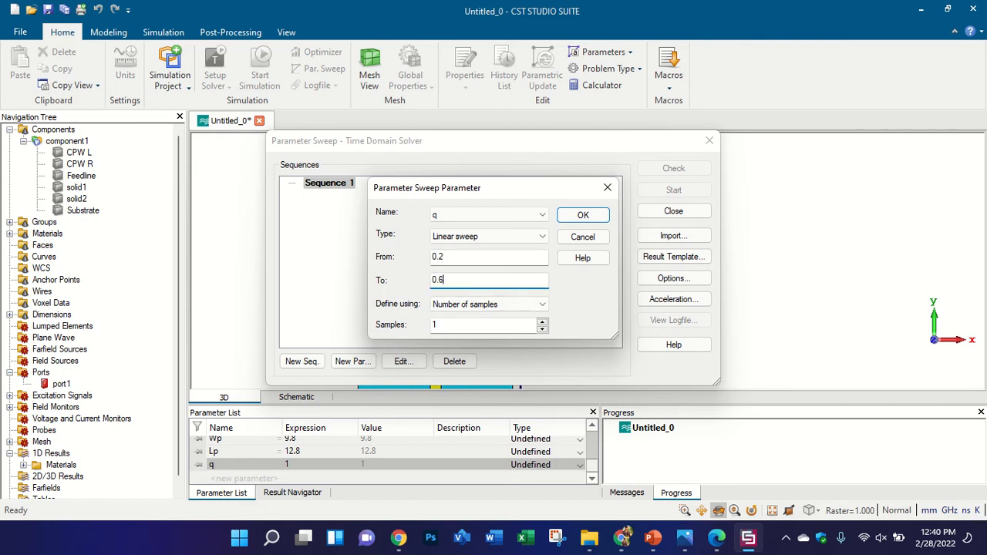
pyautogui.moveTo(455, 342); pyautogui.dragTo(412, 327)
pyautogui.write('3')
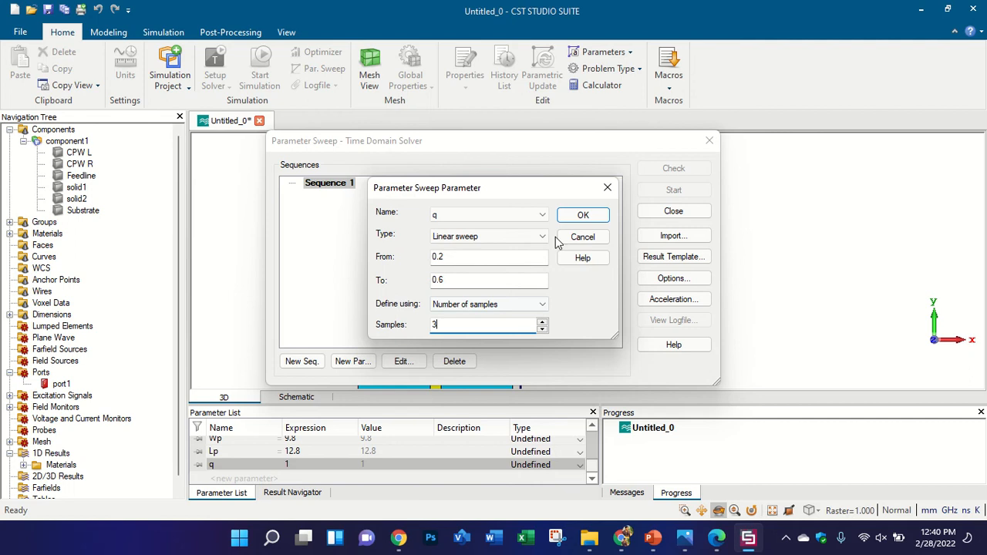
pyautogui.click(582, 216)
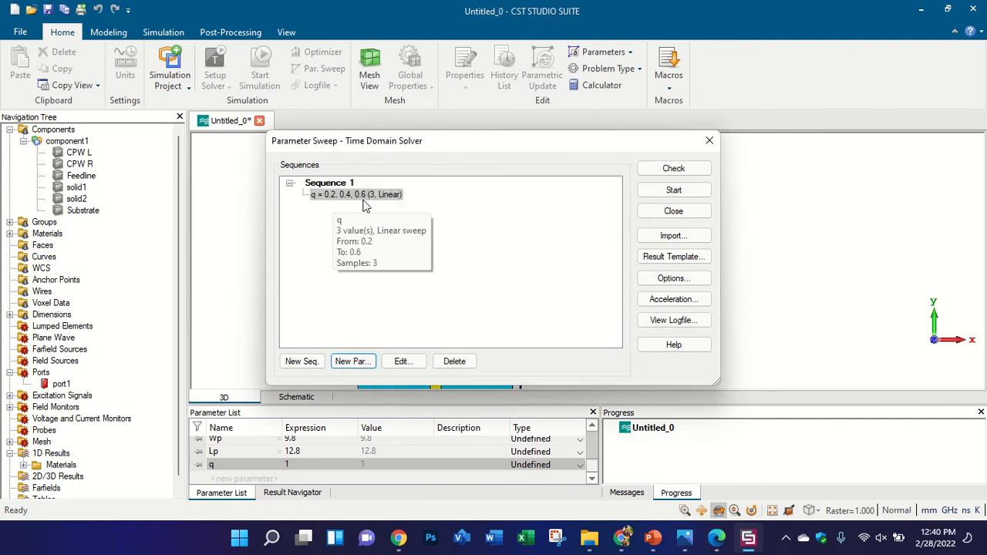
pyautogui.click(665, 193)
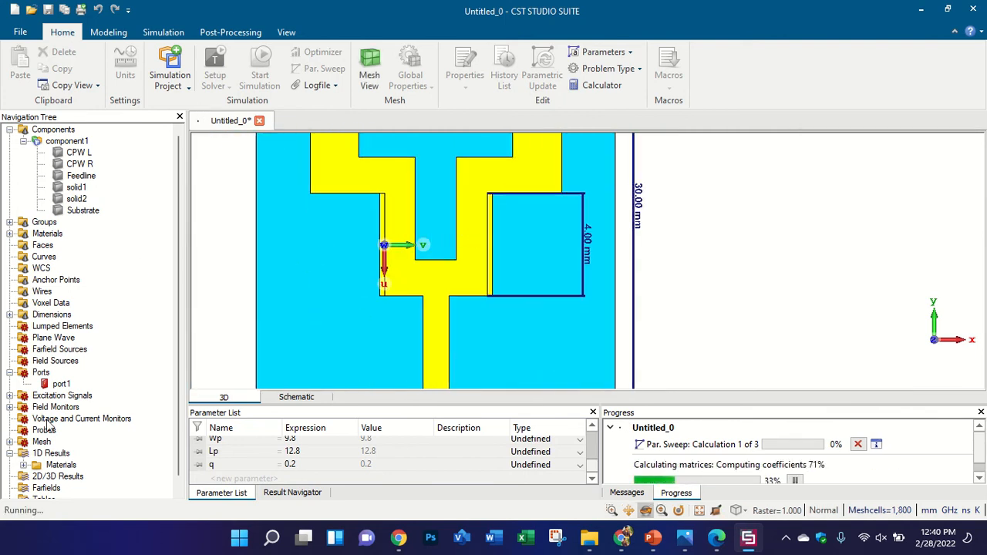
# - Widen the Progress pane by narrowing the Parameter List to follow the running sweep
pyautogui.scroll(-1, 48, 422)
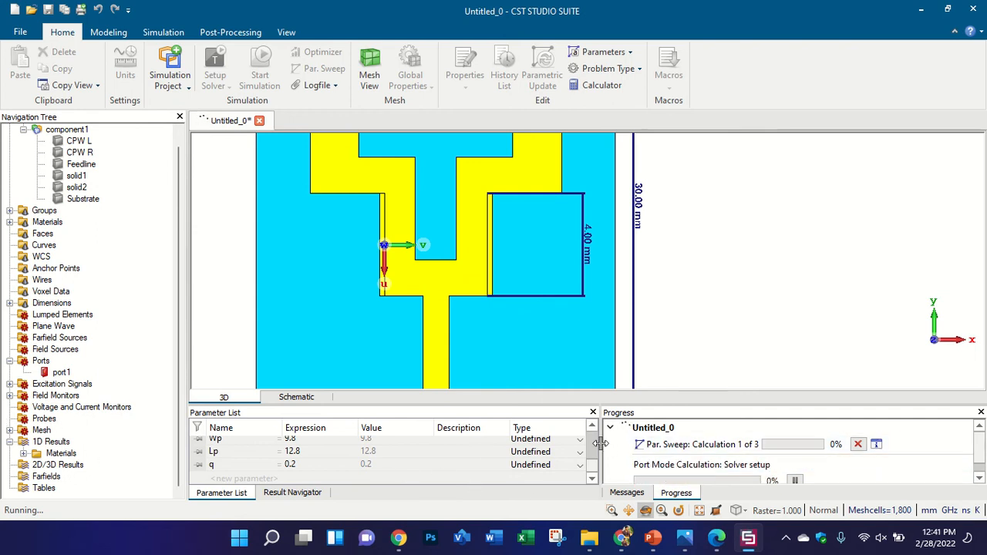
pyautogui.moveTo(601, 443); pyautogui.dragTo(345, 441)
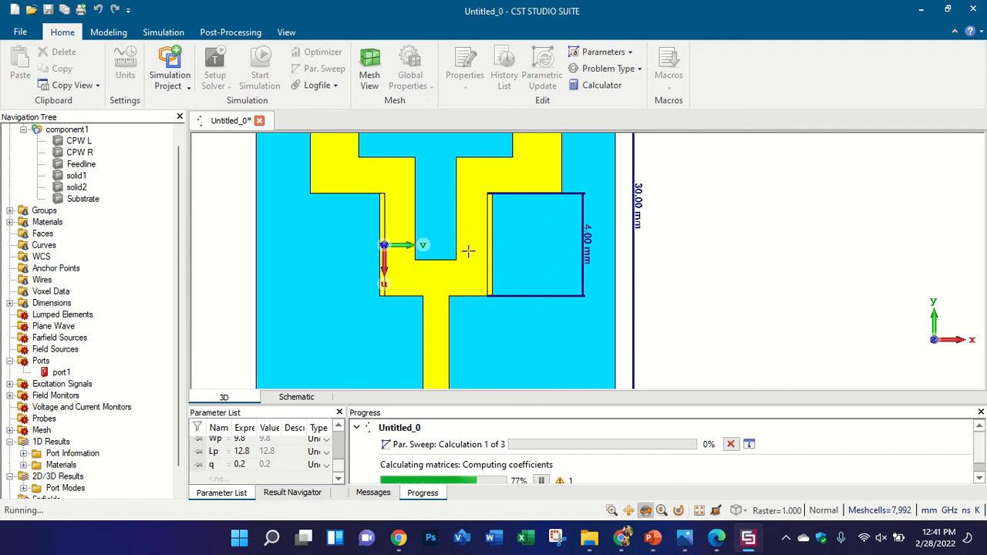
pyautogui.scroll(-4, 468, 251)
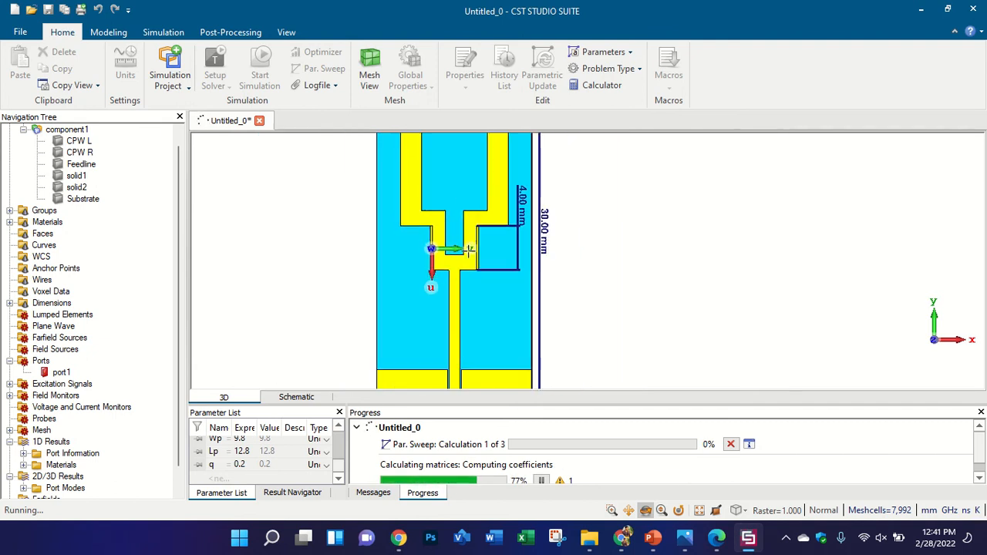
pyautogui.scroll(3, 469, 250)
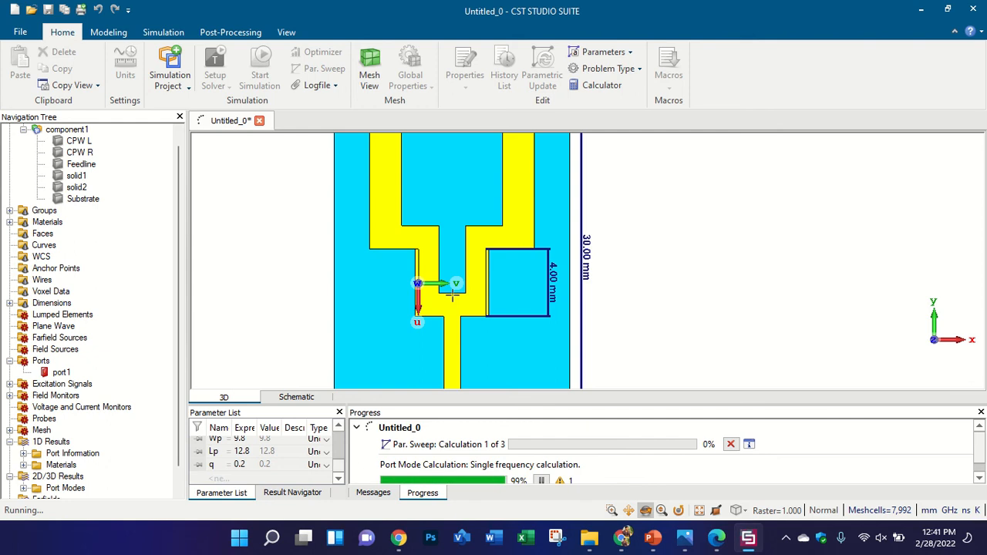
pyautogui.click(54, 442)
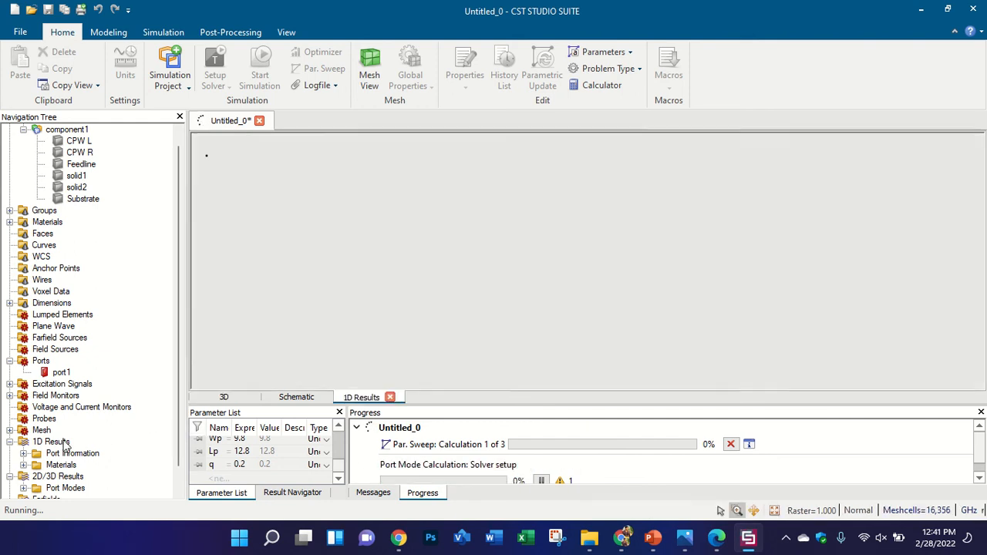
pyautogui.rightClick(66, 445)
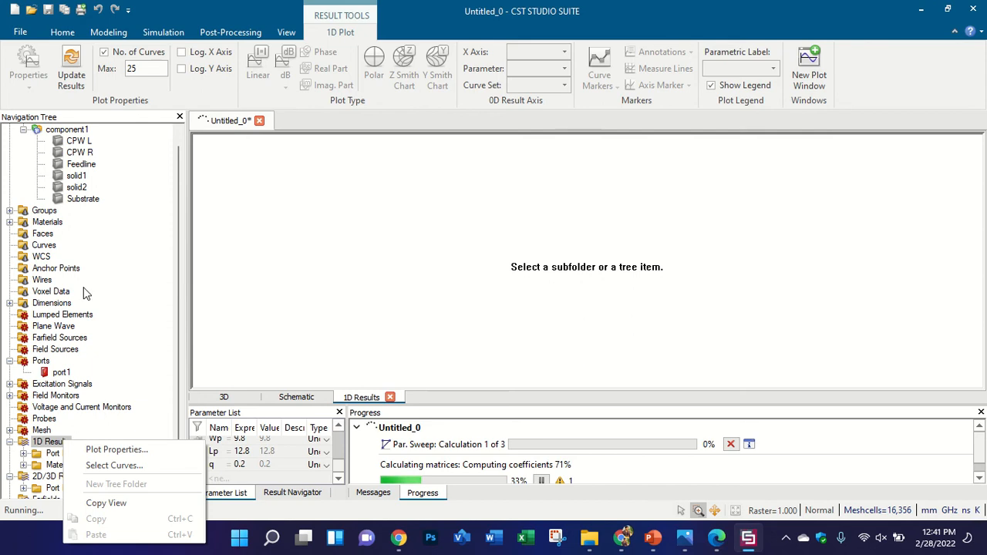
pyautogui.scroll(1, 85, 193)
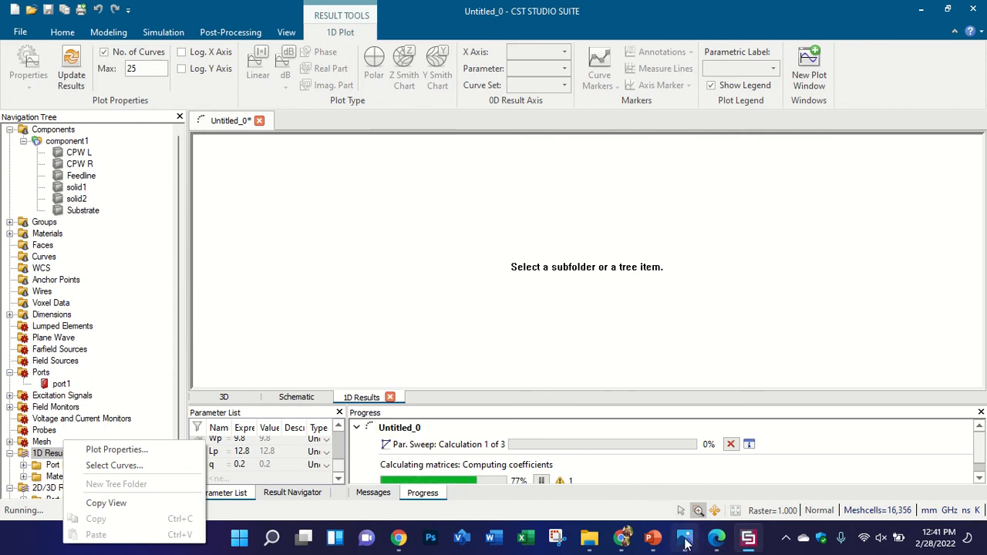
pyautogui.click(587, 358)
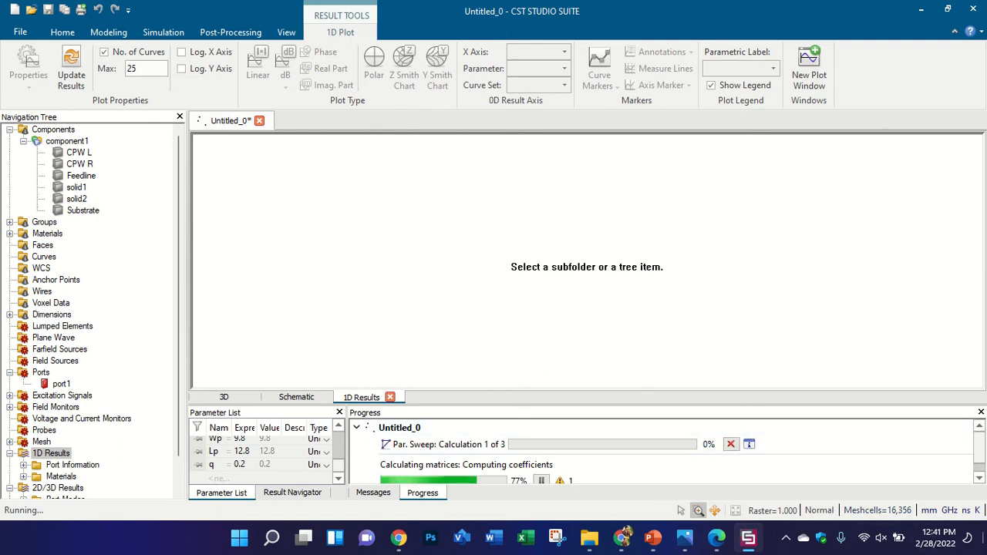
pyautogui.click(589, 544)
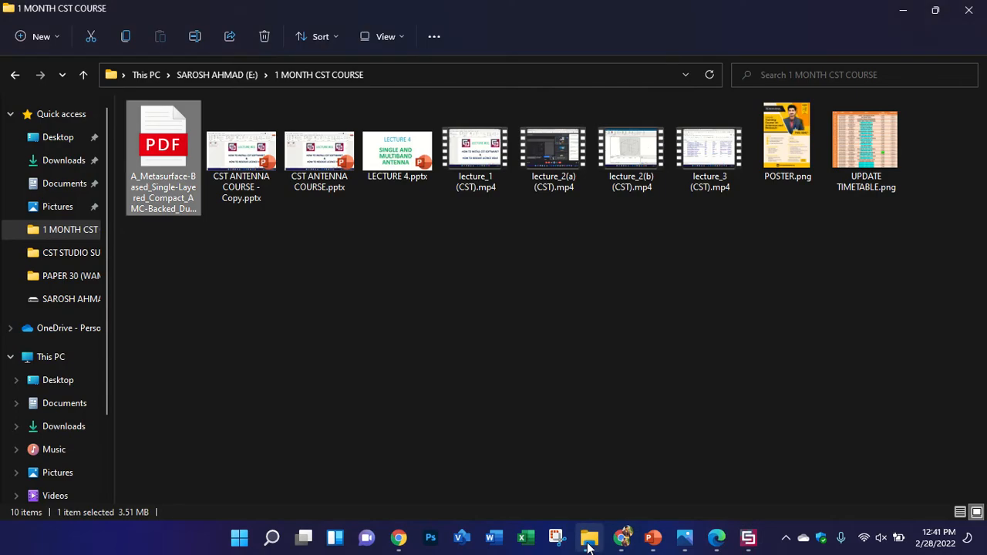
pyautogui.click(588, 543)
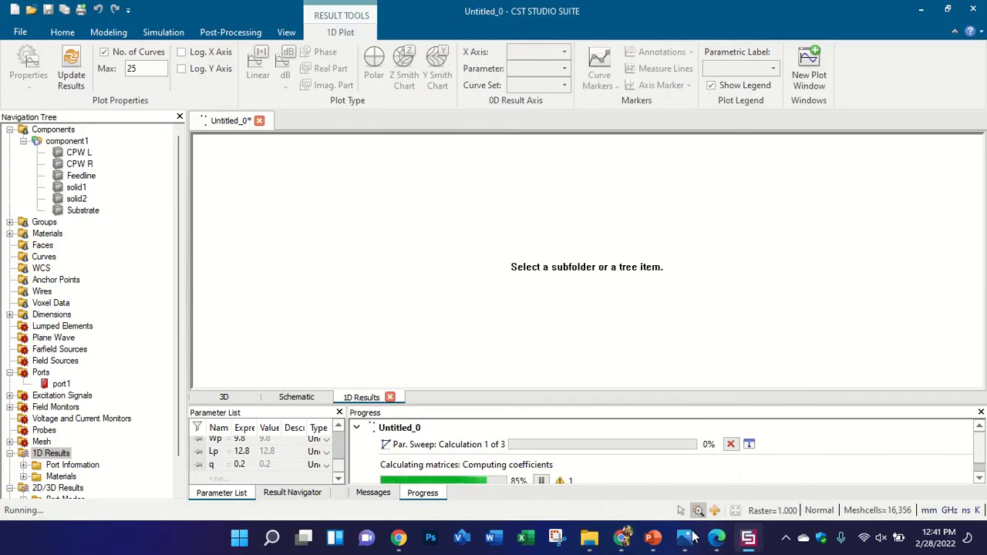
pyautogui.scroll(-1, 106, 255)
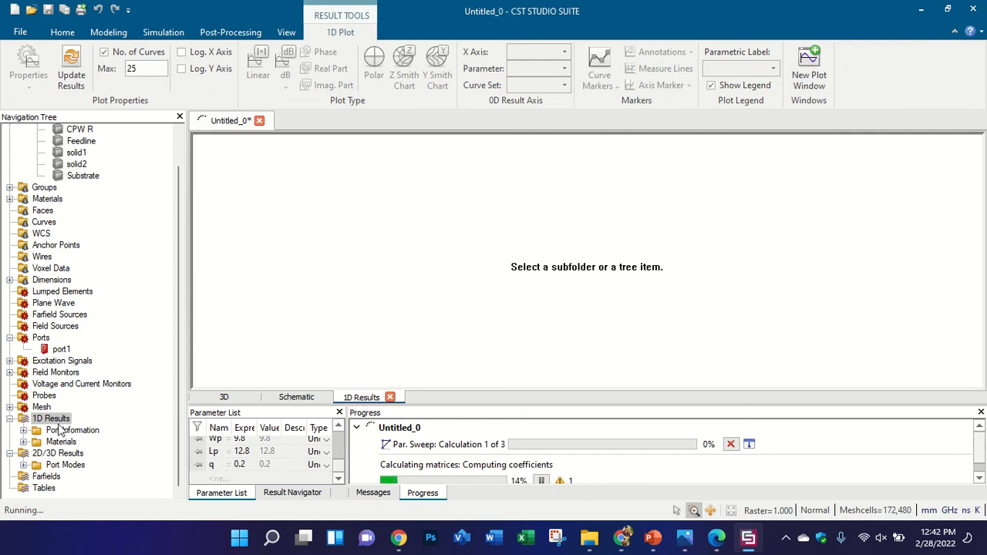
pyautogui.rightClick(60, 421)
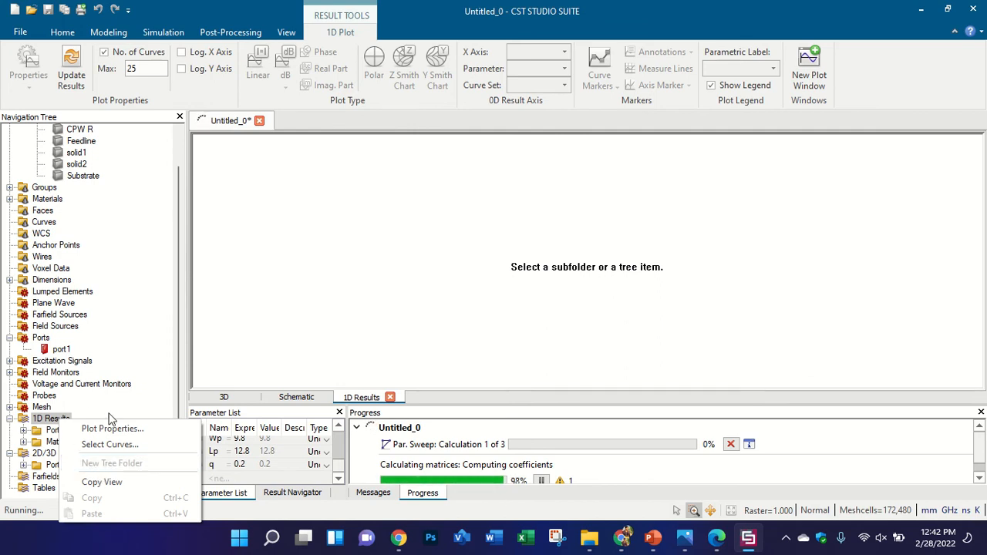
pyautogui.click(85, 411)
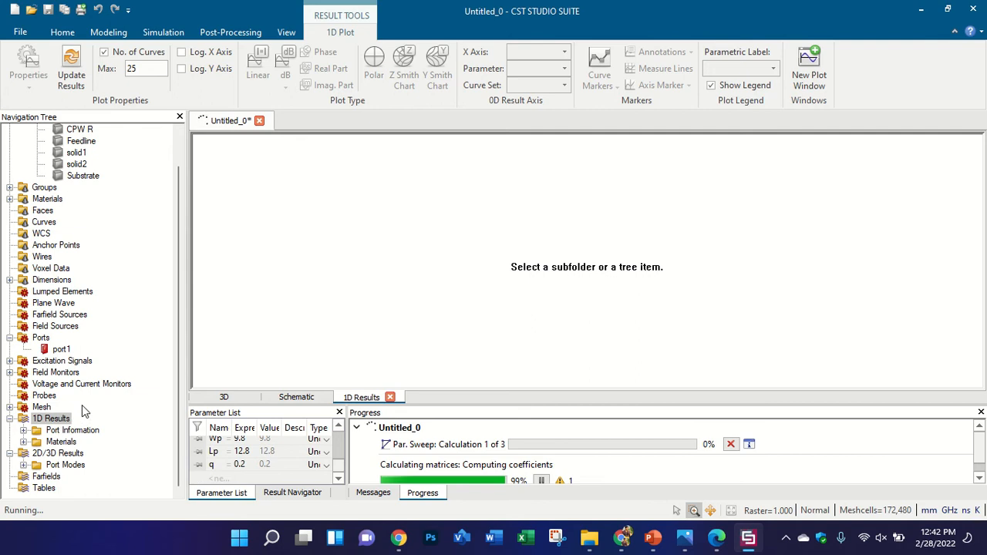
# - Expand the Balance folder in the 1D results and display the Balance [1] curve
pyautogui.click(55, 441)
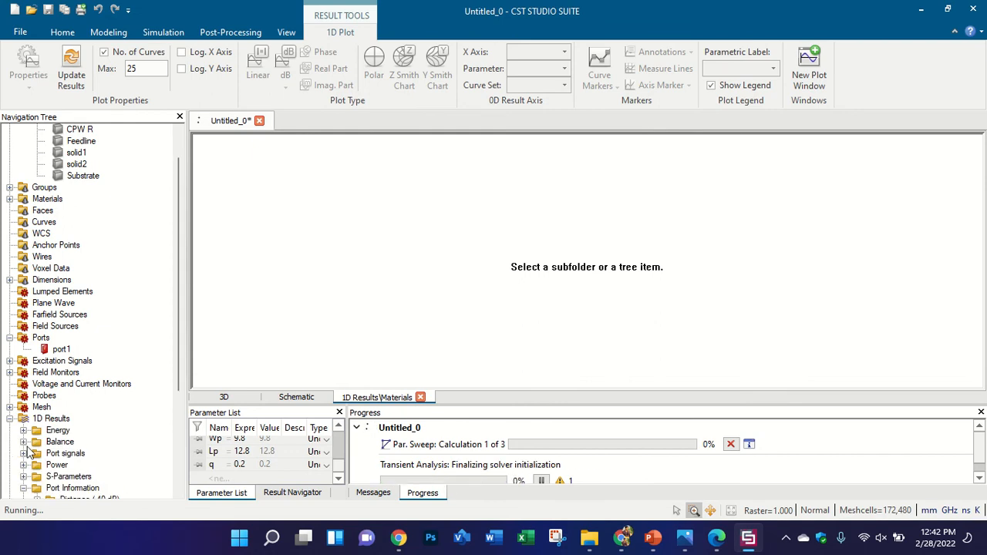
pyautogui.click(24, 442)
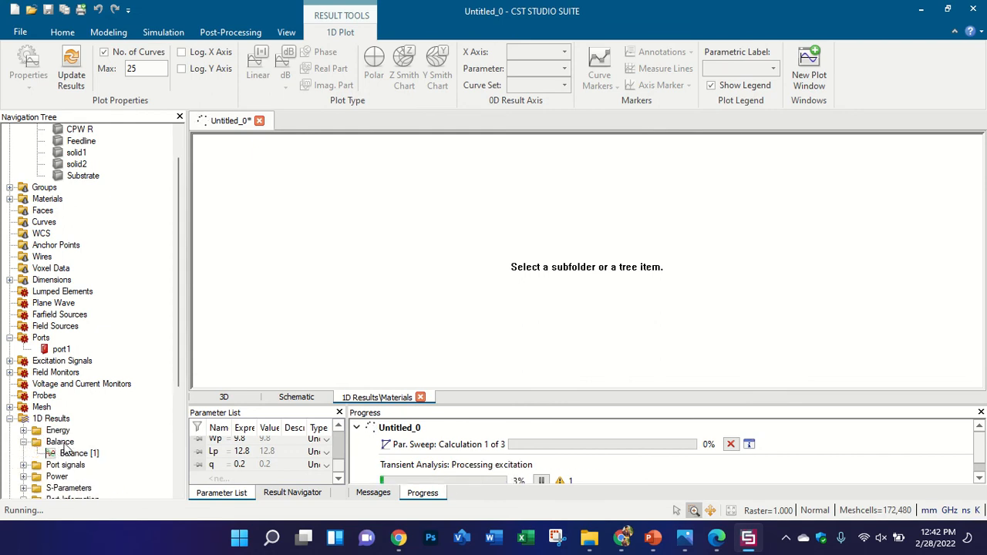
pyautogui.click(54, 455)
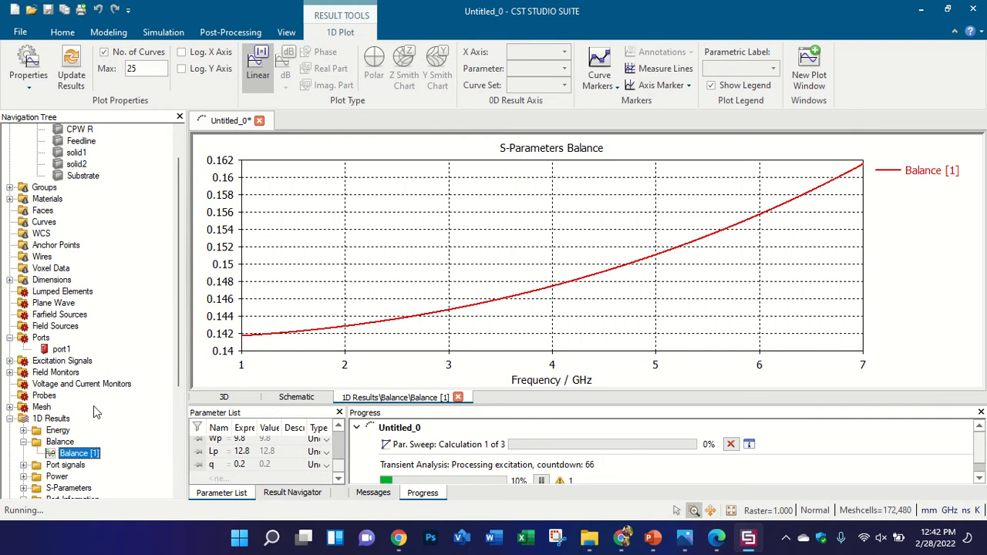
# - Collapse the Balance and Port Information folders and select the 1D Results folder
pyautogui.scroll(-5, 93, 405)
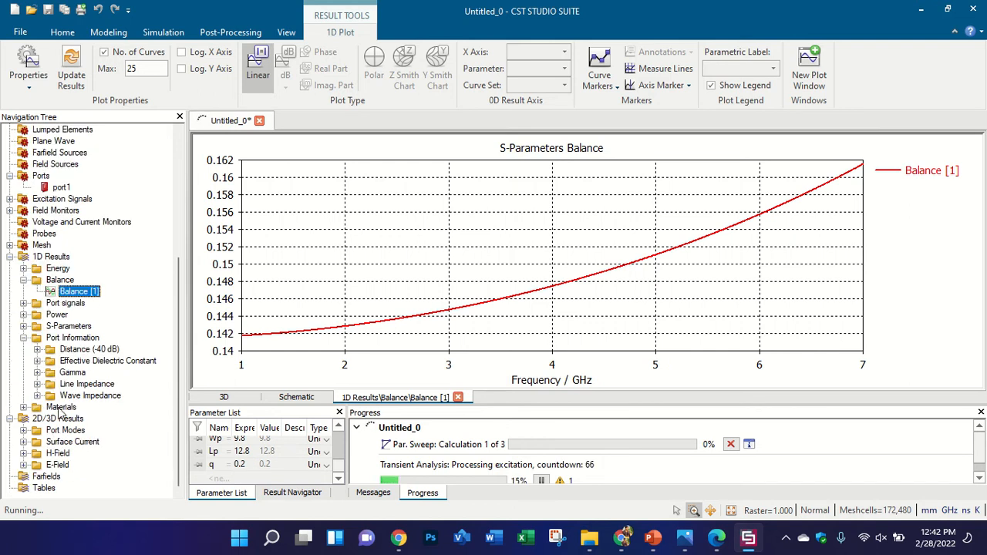
pyautogui.click(61, 408)
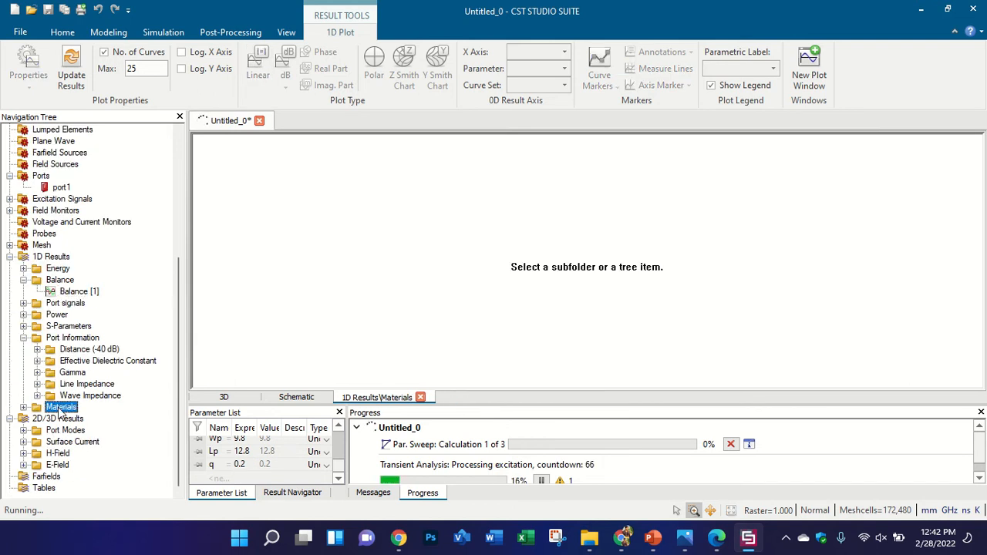
pyautogui.click(23, 280)
pyautogui.click(23, 338)
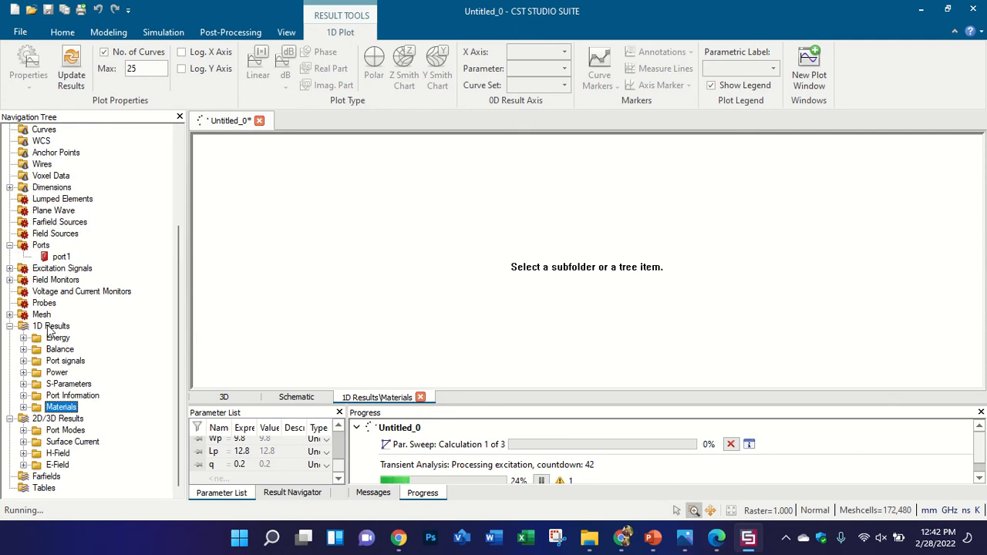
pyautogui.click(51, 327)
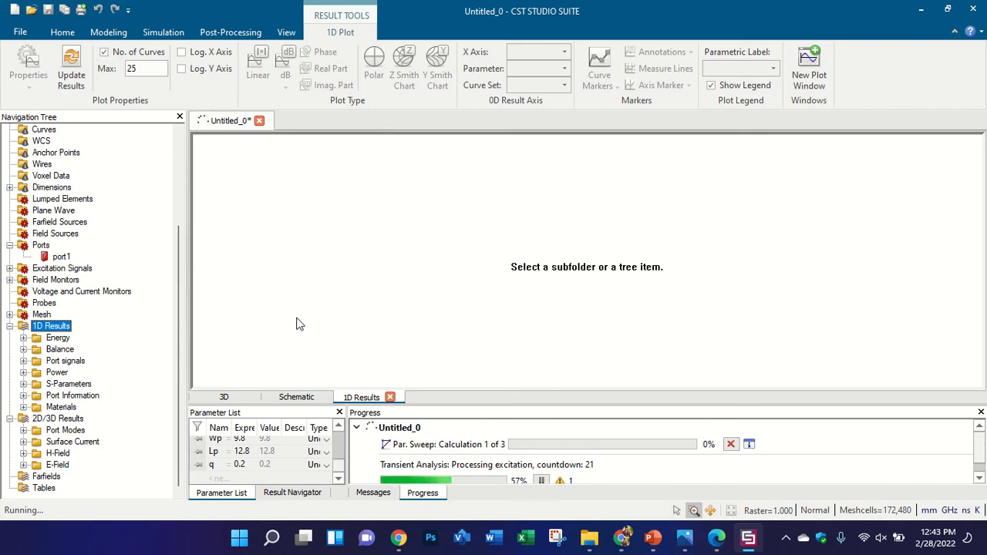
# - Expand the S-Parameters results and plot the S1,1 magnitude curve in dB
pyautogui.click(219, 34)
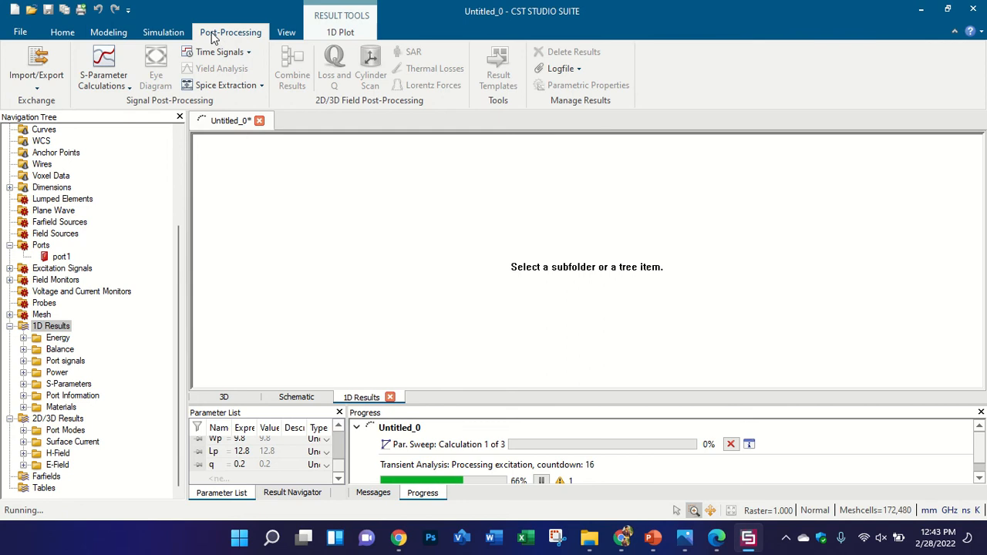
pyautogui.click(24, 384)
pyautogui.click(69, 395)
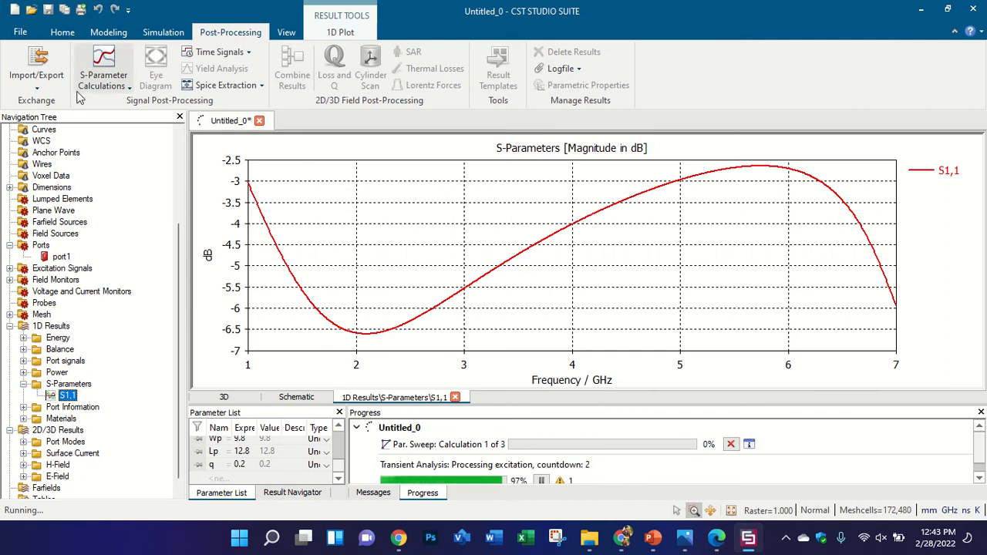
# - Open the post-processing import and export options while the S1,1 curve is plotted
pyautogui.doubleClick(233, 37)
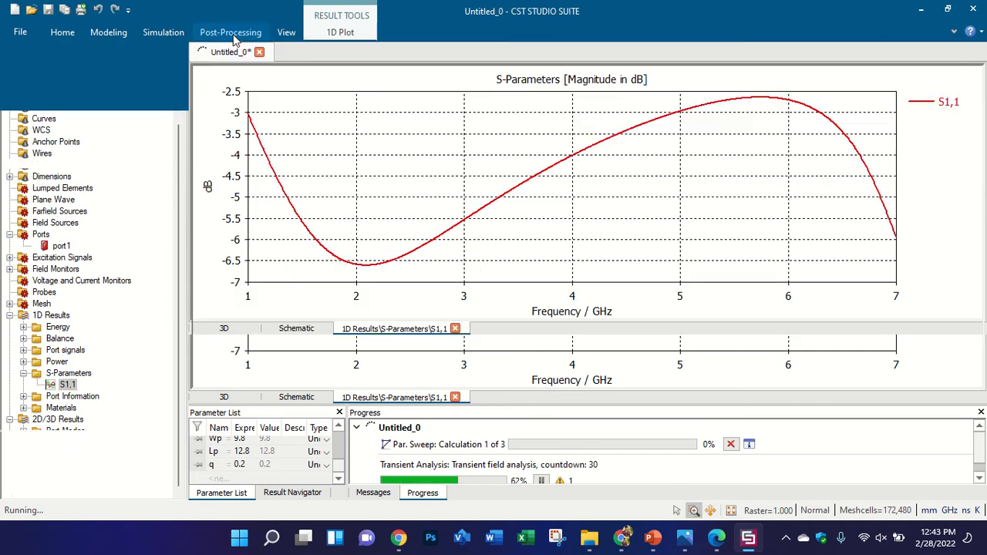
pyautogui.click(233, 37)
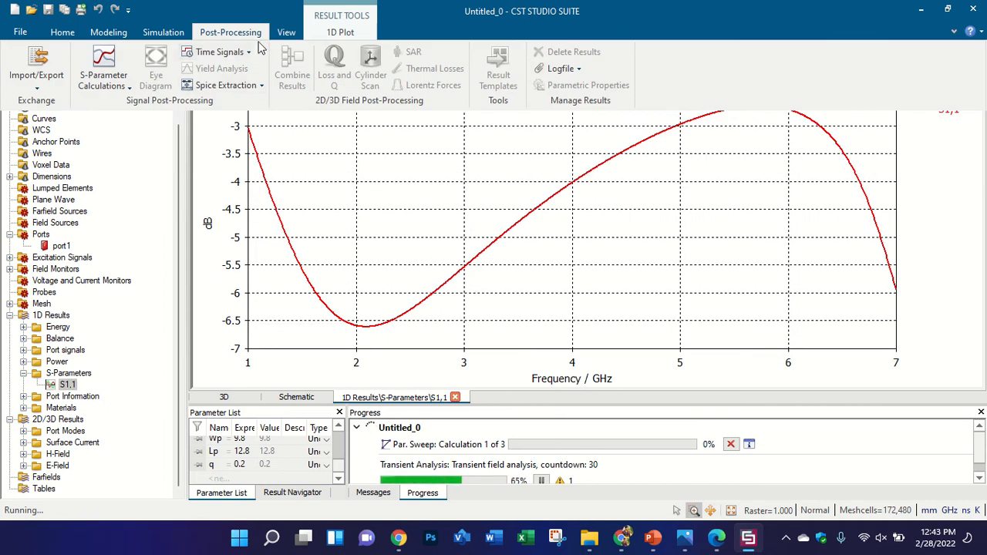
pyautogui.click(258, 39)
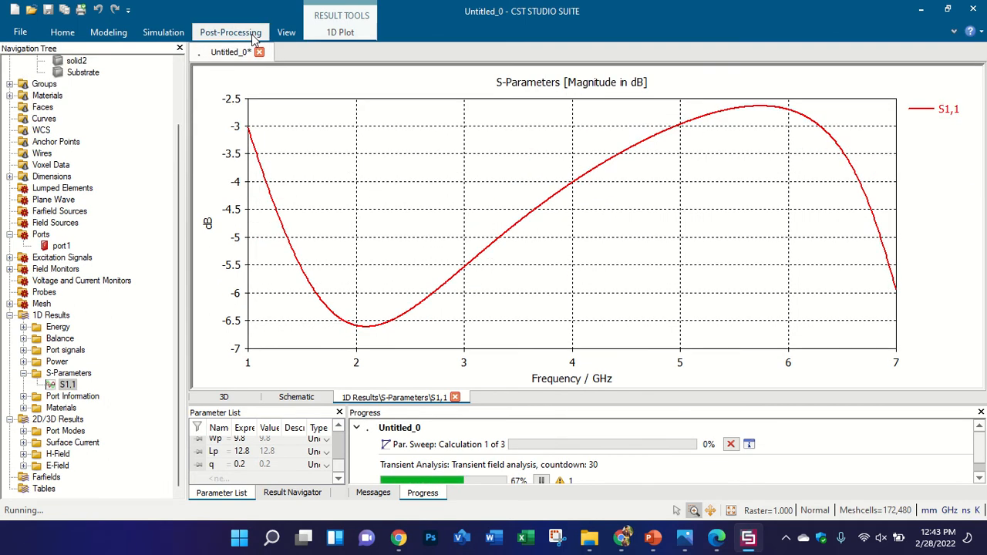
pyautogui.doubleClick(255, 37)
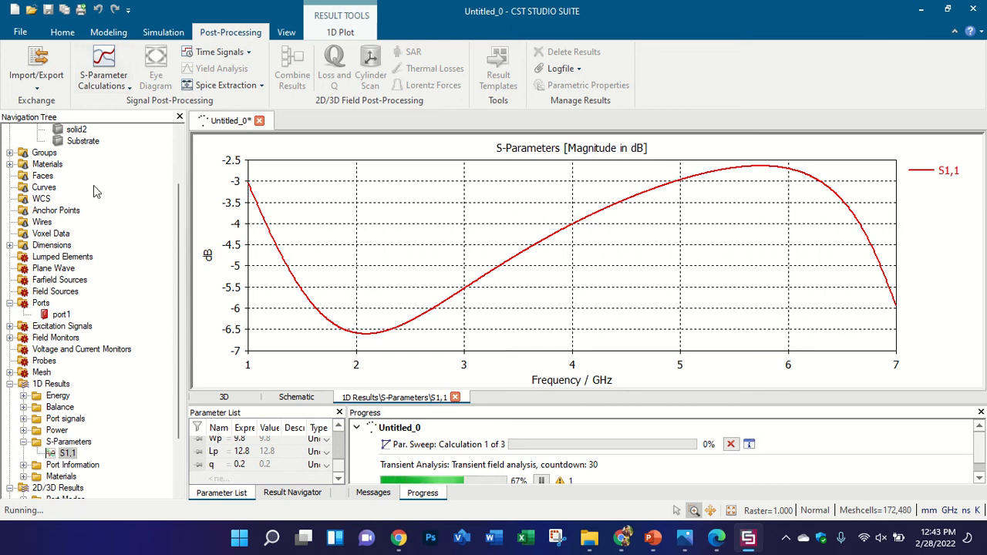
pyautogui.click(43, 83)
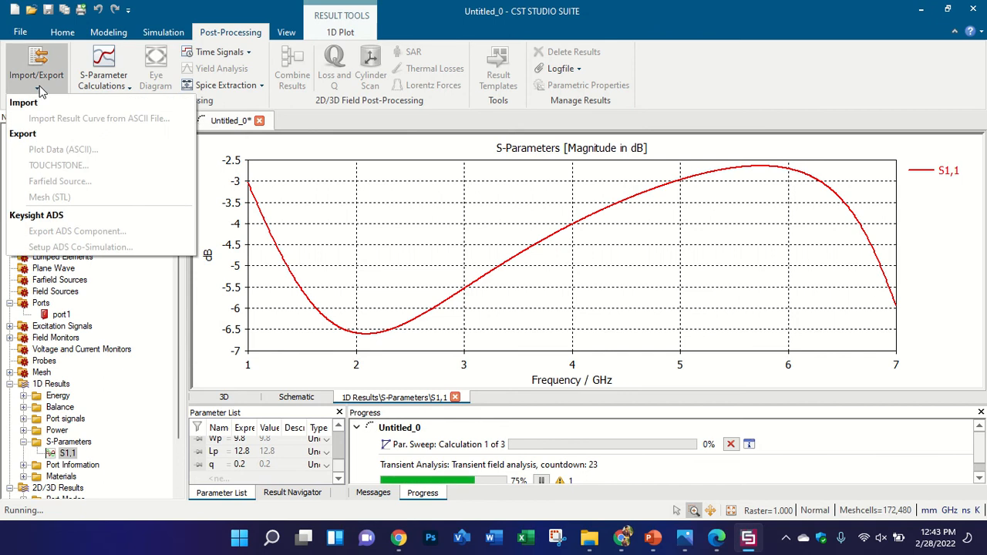
# - Check the modeling and post-processing import/export options for a way to export the S1,1 curve as ASCII plot data
pyautogui.click(56, 75)
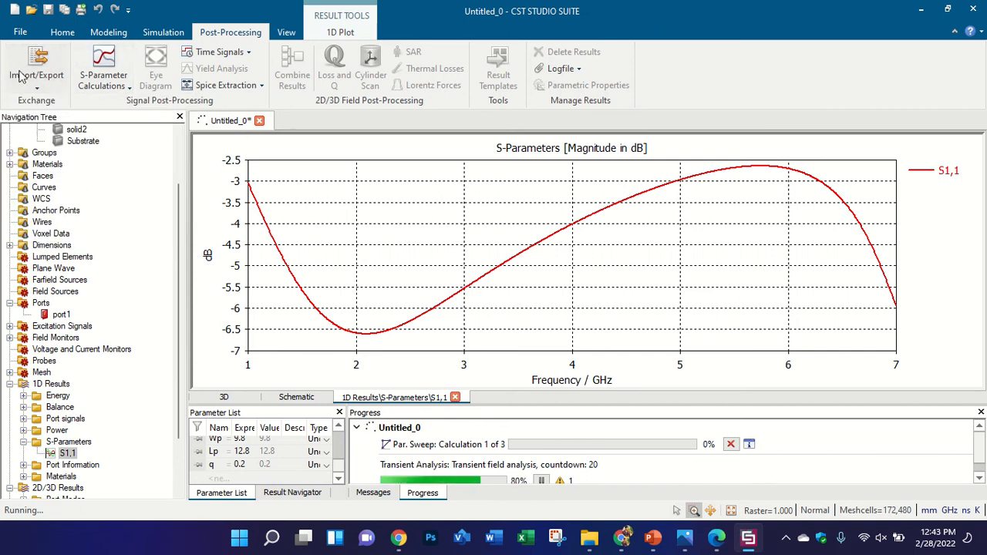
pyautogui.click(68, 32)
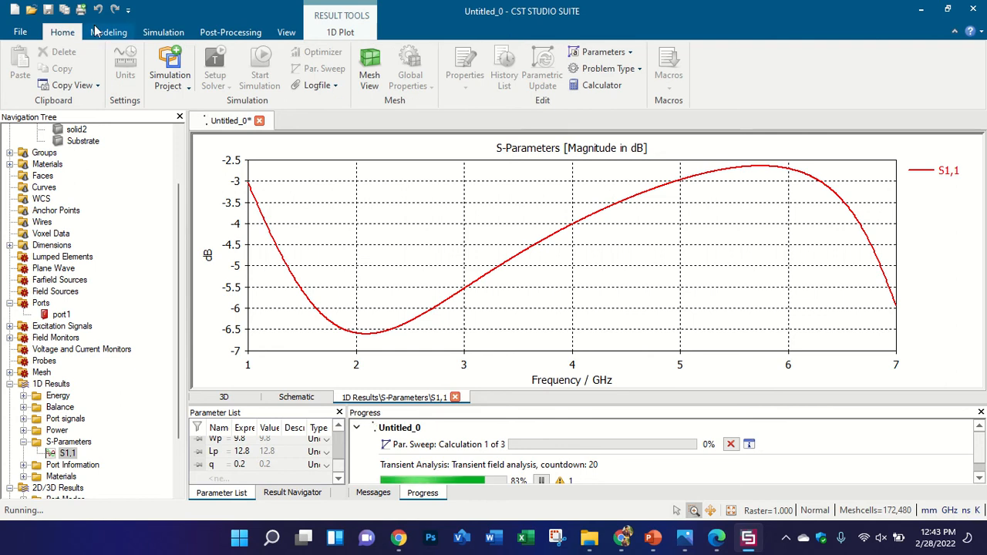
pyautogui.click(95, 32)
pyautogui.click(35, 72)
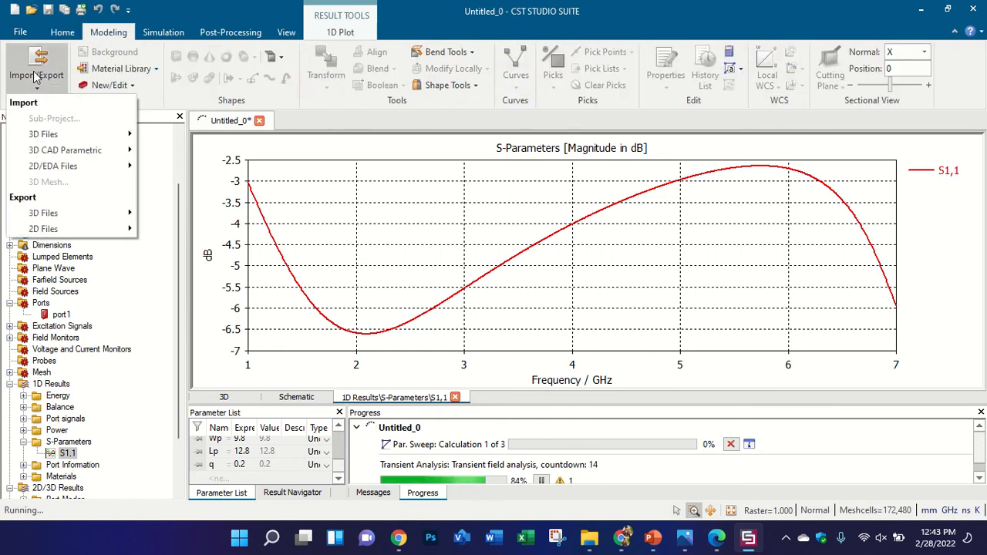
pyautogui.click(230, 31)
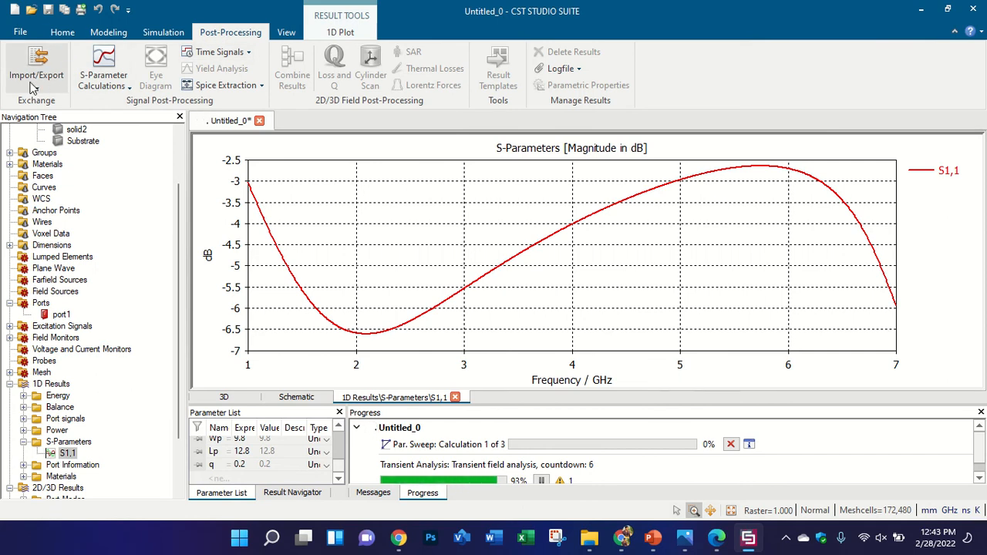
pyautogui.click(58, 455)
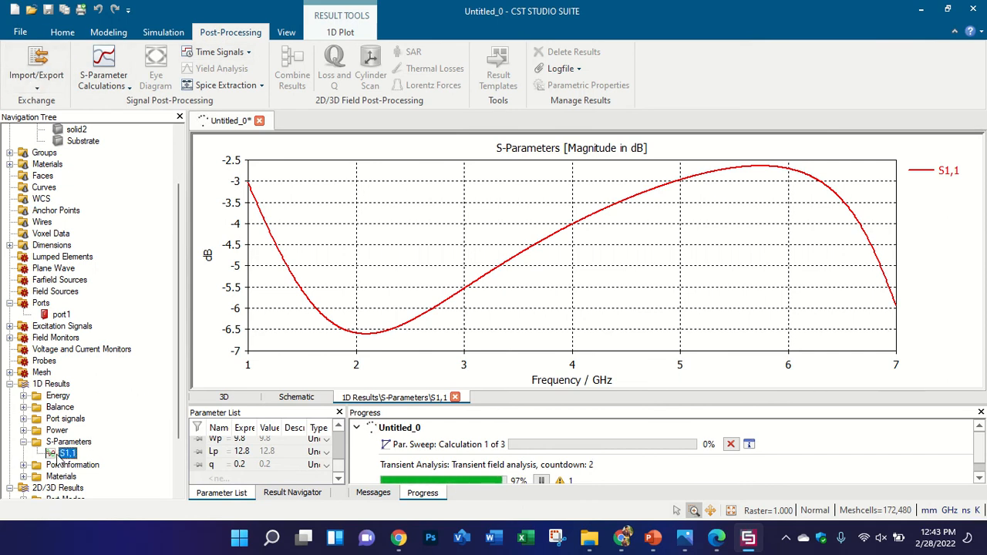
pyautogui.click(36, 85)
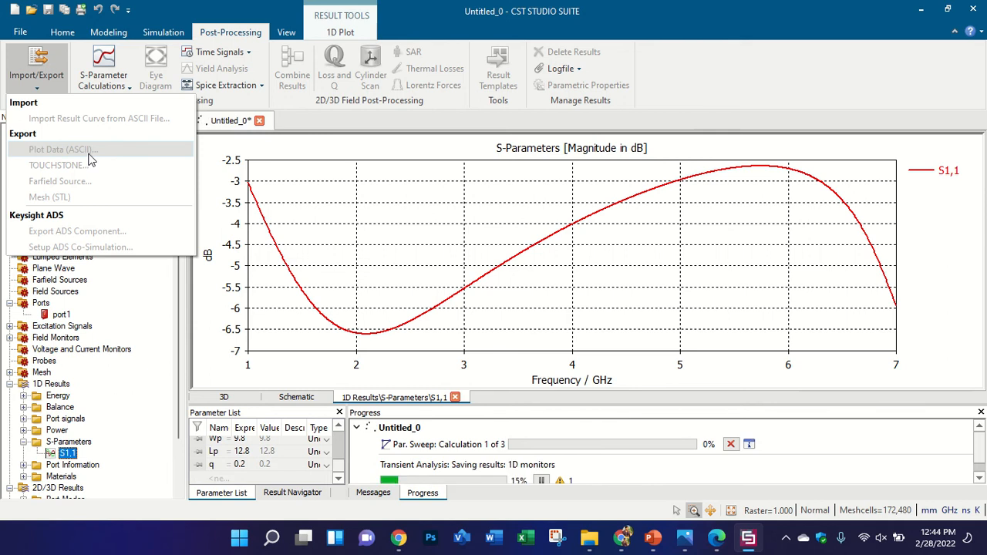
pyautogui.click(295, 171)
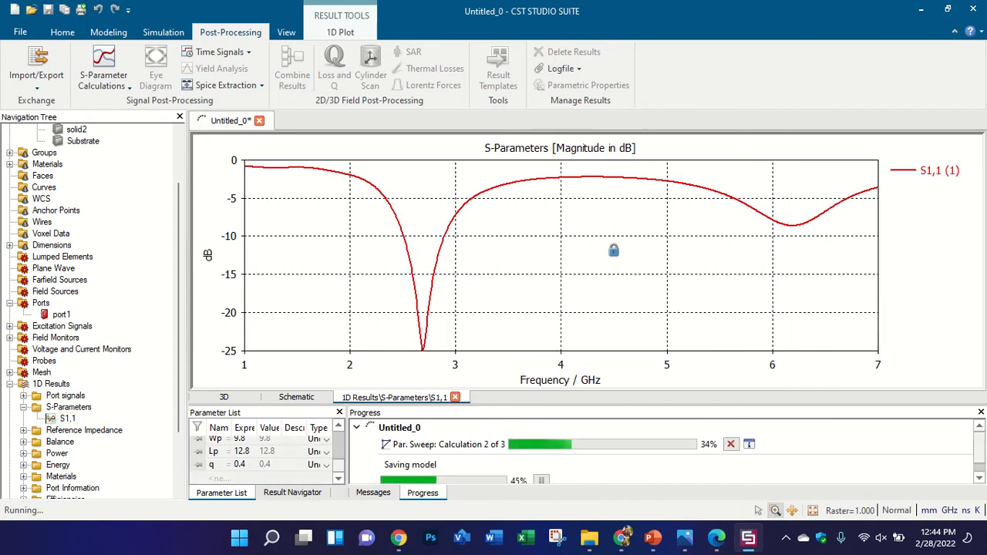
# - Inspect the side bricks of component1 up close in the 3D model, and return to the S1,1 plot
pyautogui.scroll(2, 91, 174)
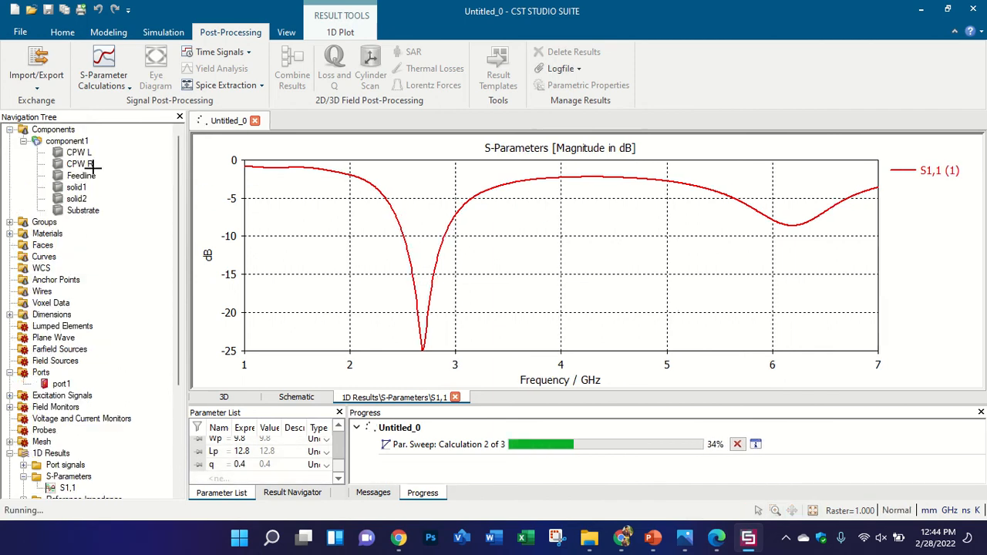
pyautogui.click(68, 141)
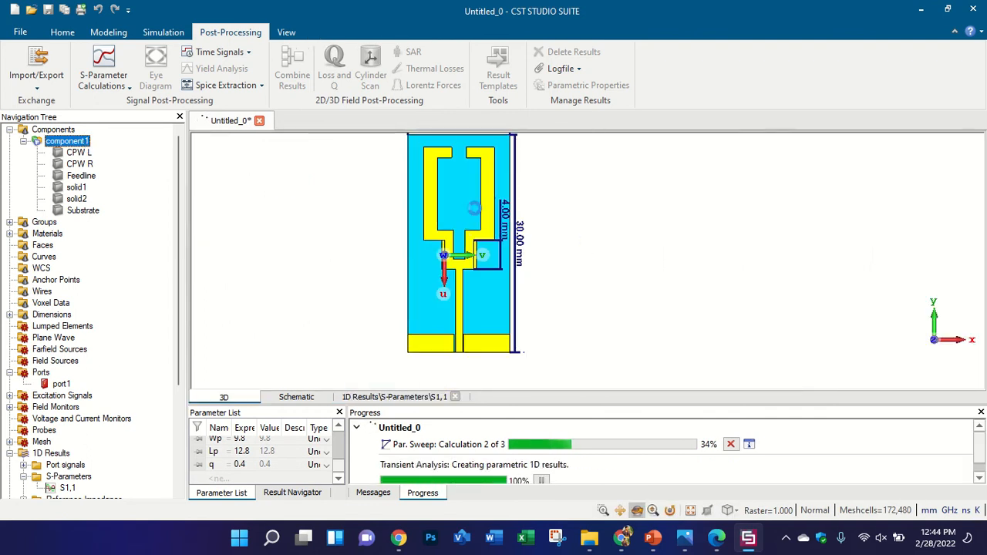
pyautogui.scroll(3, 473, 210)
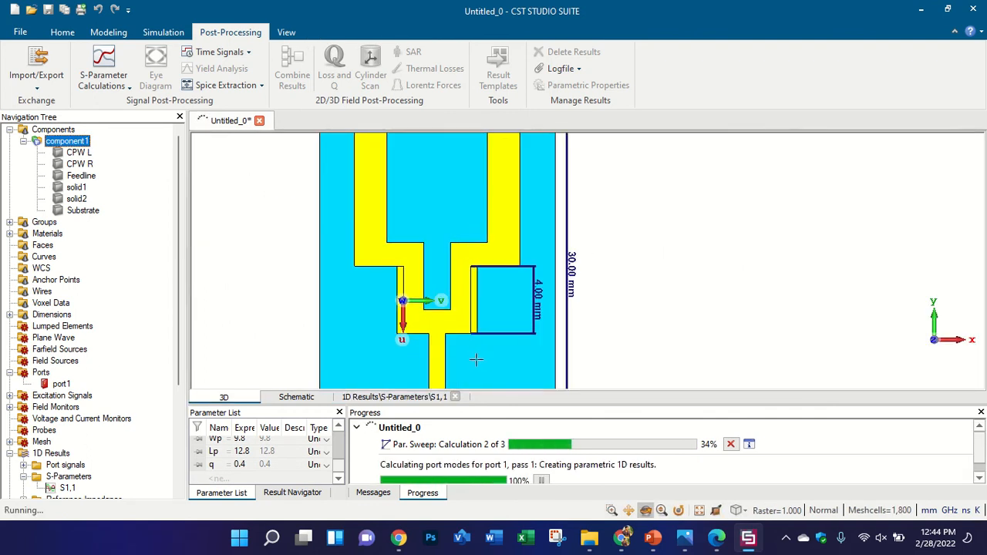
pyautogui.scroll(-2, 129, 395)
pyautogui.click(69, 419)
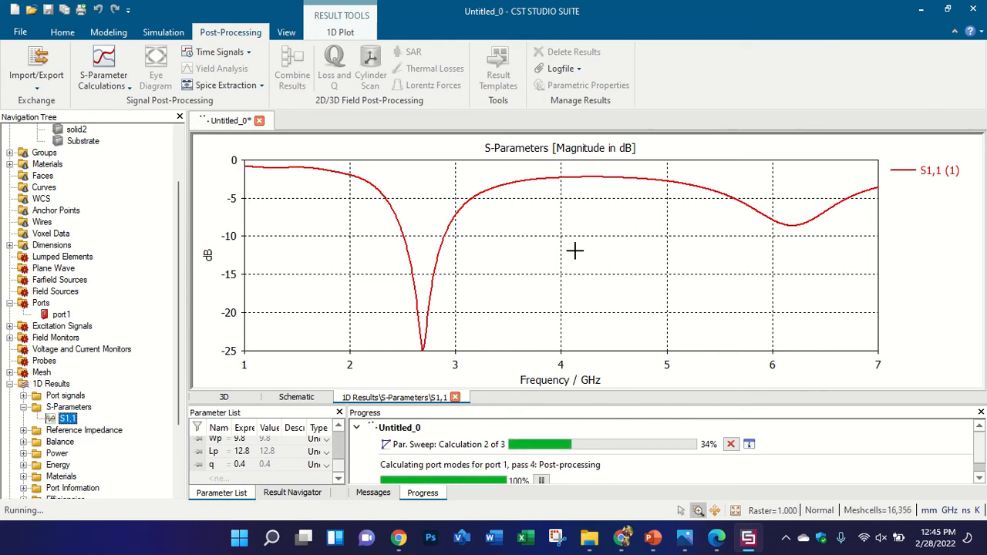
# - View the component1 geometry once more, and redisplay the S1,1 magnitude curve from the S-Parameters results
pyautogui.scroll(2, 85, 145)
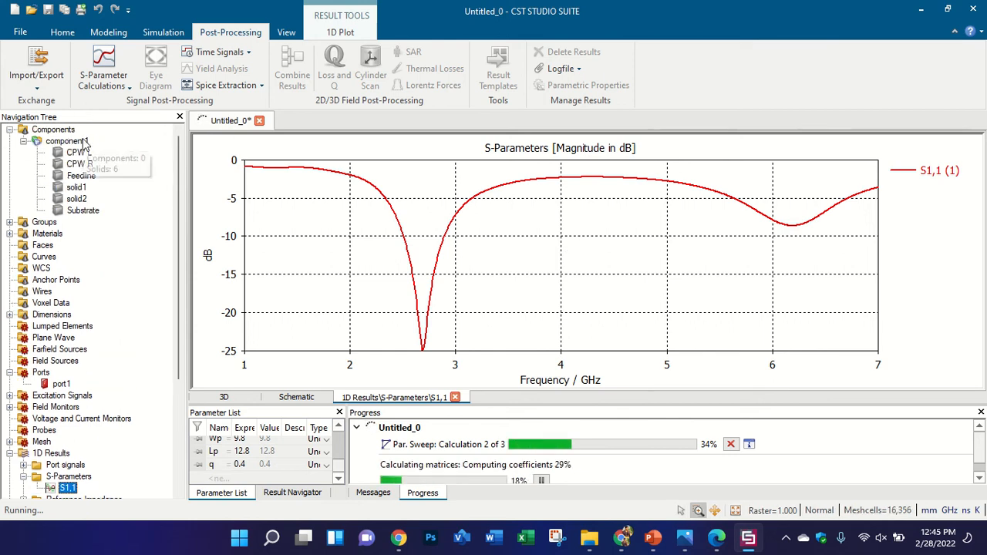
pyautogui.click(84, 143)
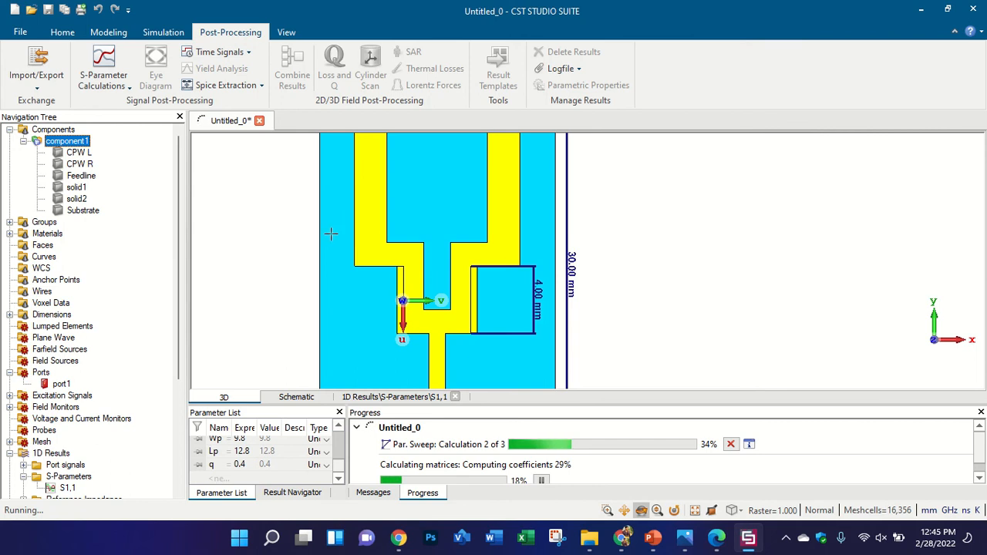
pyautogui.scroll(-2, 104, 357)
pyautogui.click(102, 407)
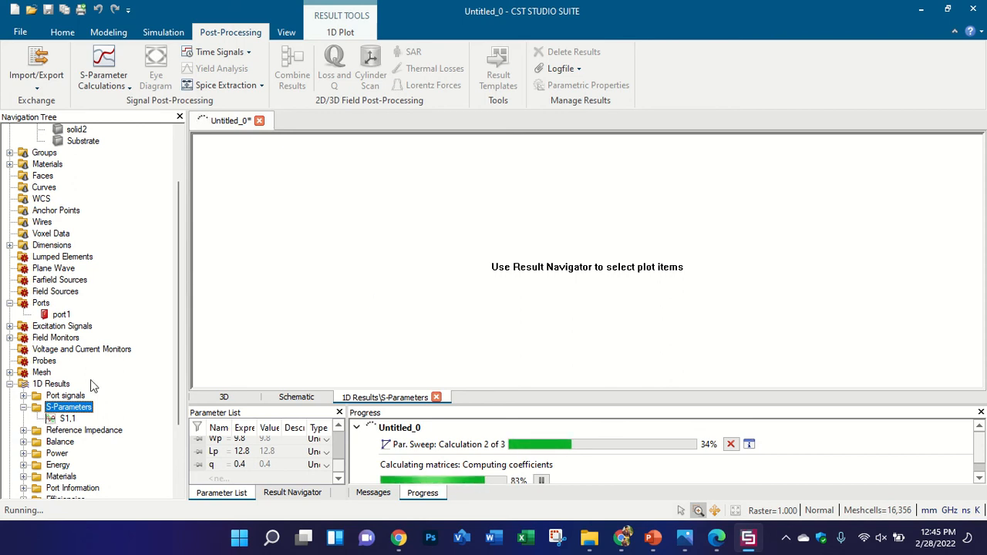
pyautogui.click(81, 418)
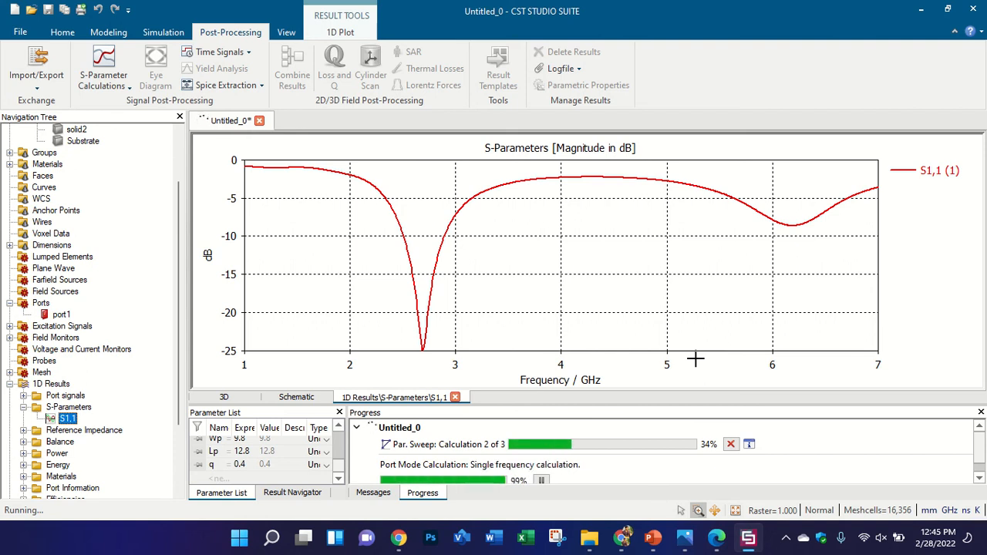
# - Expand the Reference Impedance results, plot the ZRef 1(1) curve, and select the Reference Impedance folder
pyautogui.click(28, 430)
pyautogui.click(69, 442)
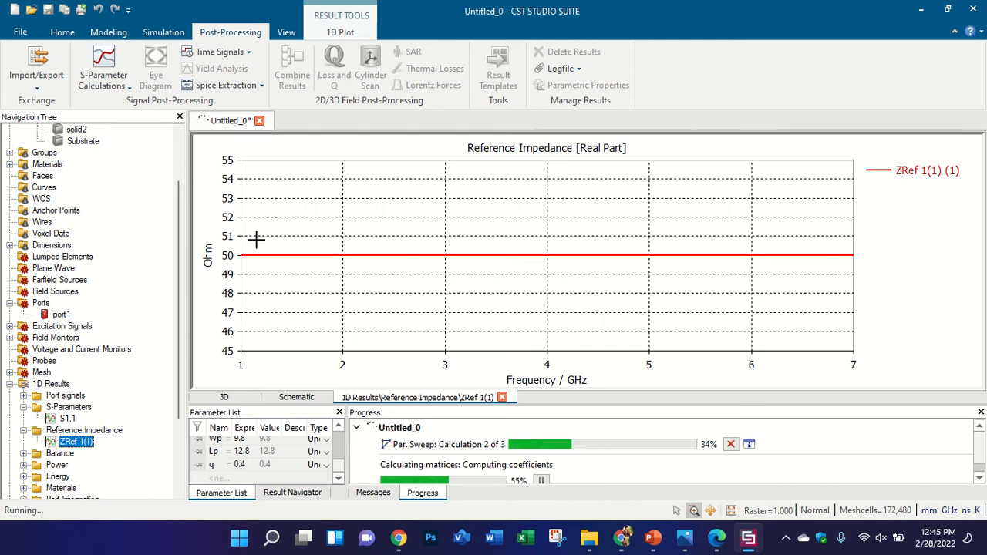
pyautogui.scroll(-3, 28, 304)
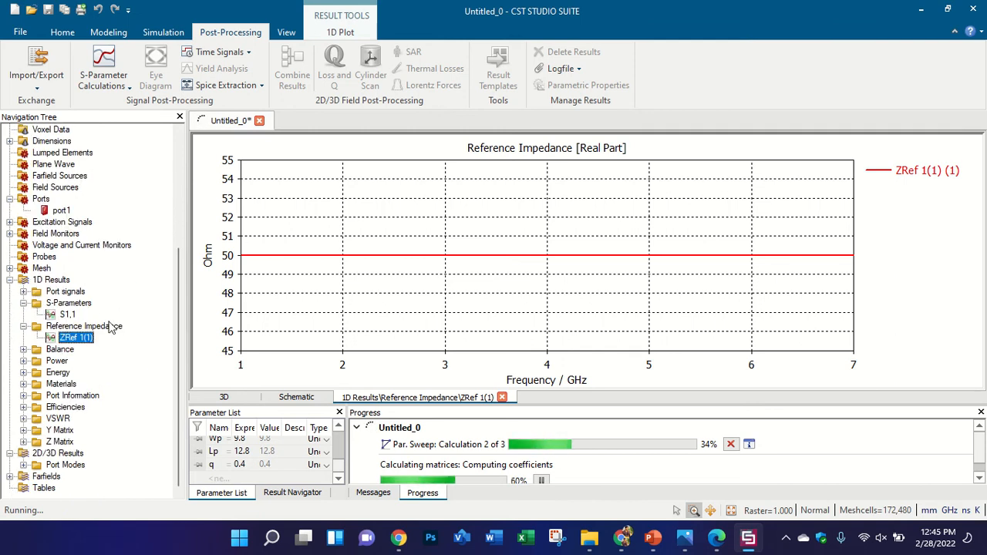
pyautogui.click(97, 326)
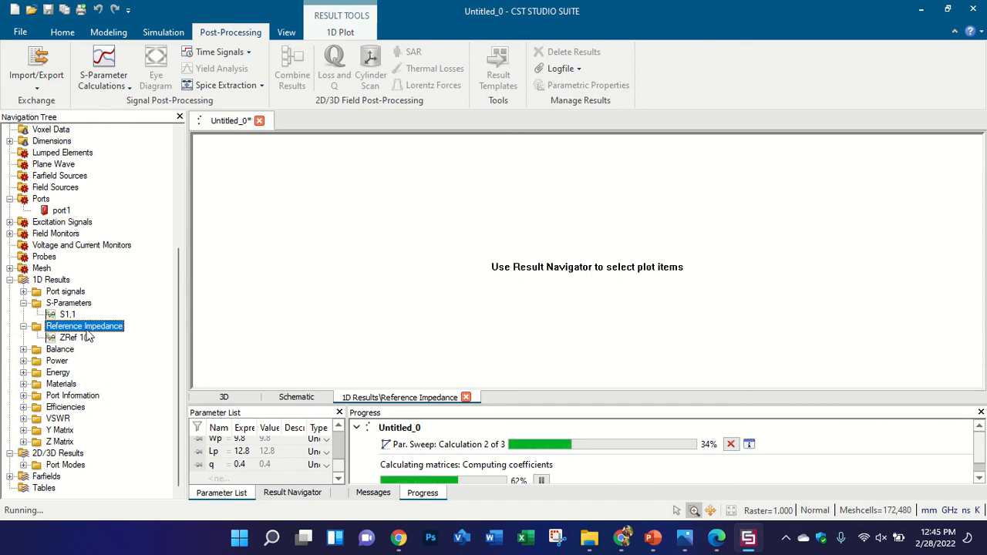
# - Show component1 in the 3D view and examine its feedline and CPW ground areas
pyautogui.scroll(5, 91, 247)
pyautogui.click(85, 142)
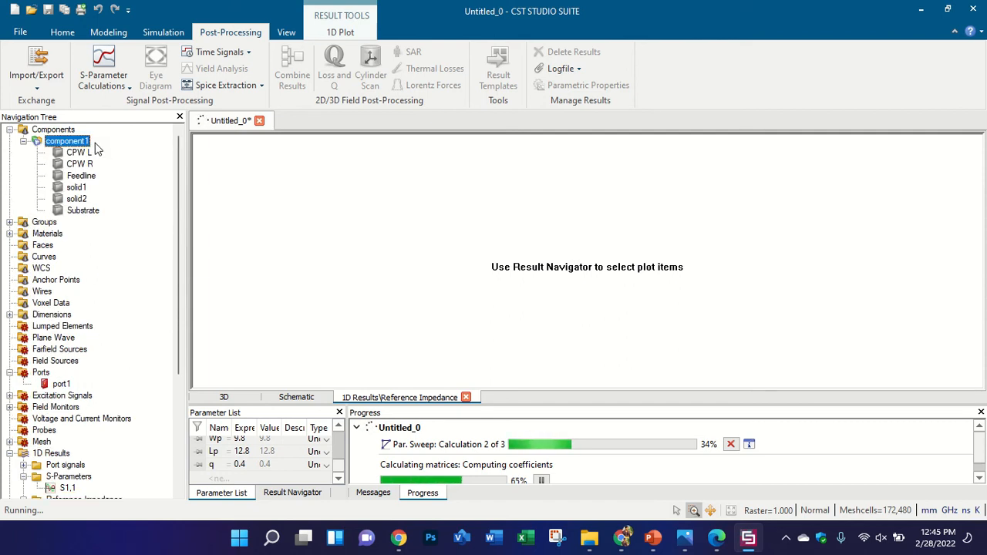
pyautogui.scroll(-3, 450, 247)
pyautogui.scroll(3, 430, 284)
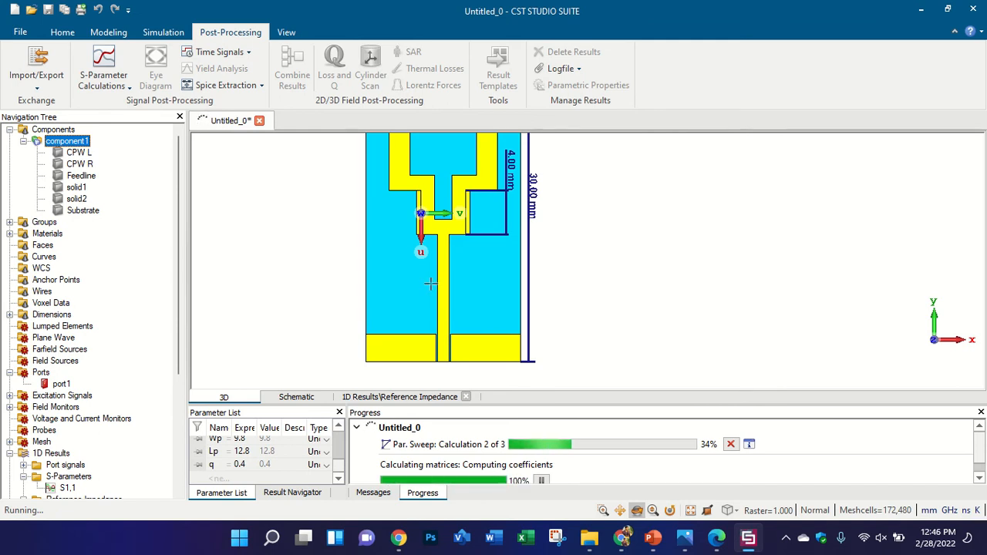
# - Plot the Z1,1 magnitude from the Z Matrix results and enlarge the range from 1 to about 3.33 GHz
pyautogui.scroll(-5, 52, 337)
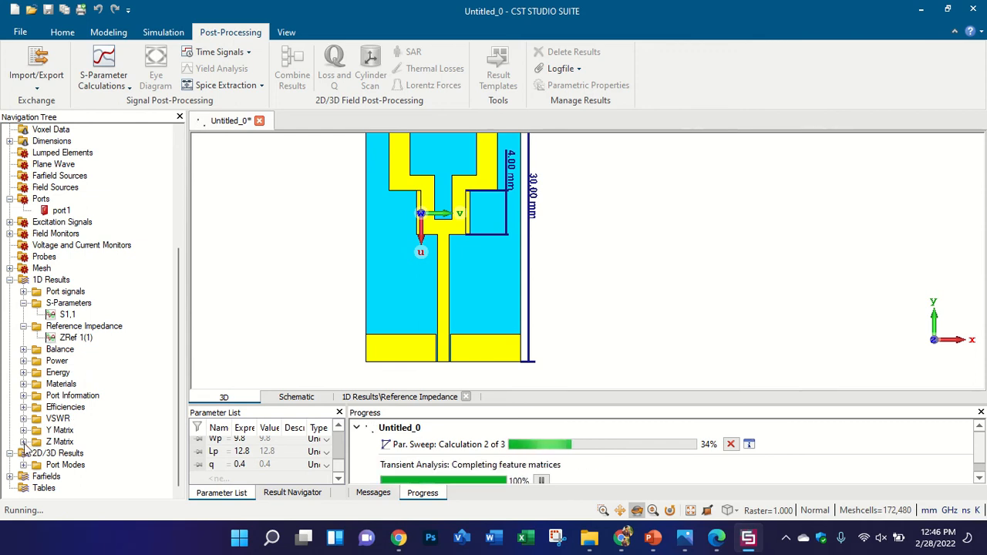
pyautogui.click(24, 442)
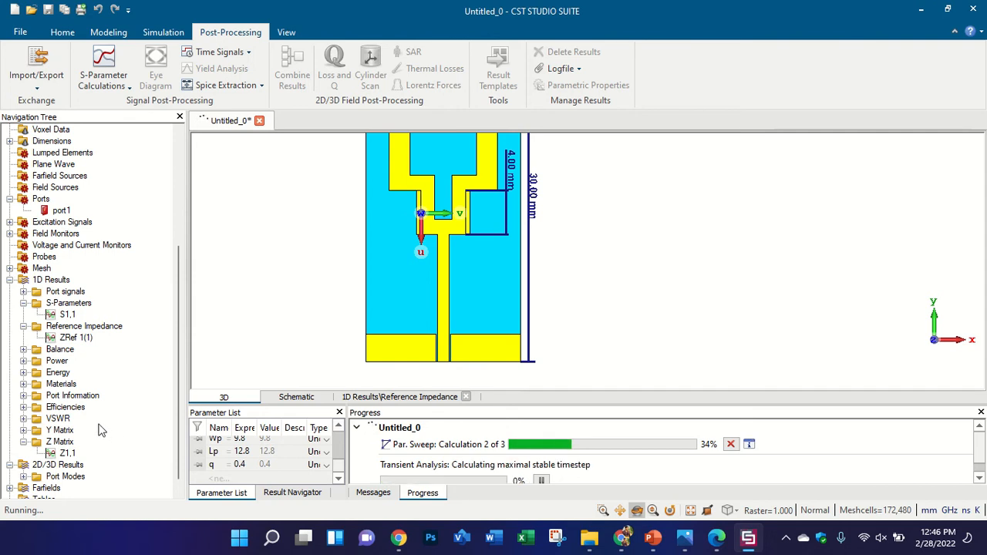
pyautogui.click(71, 452)
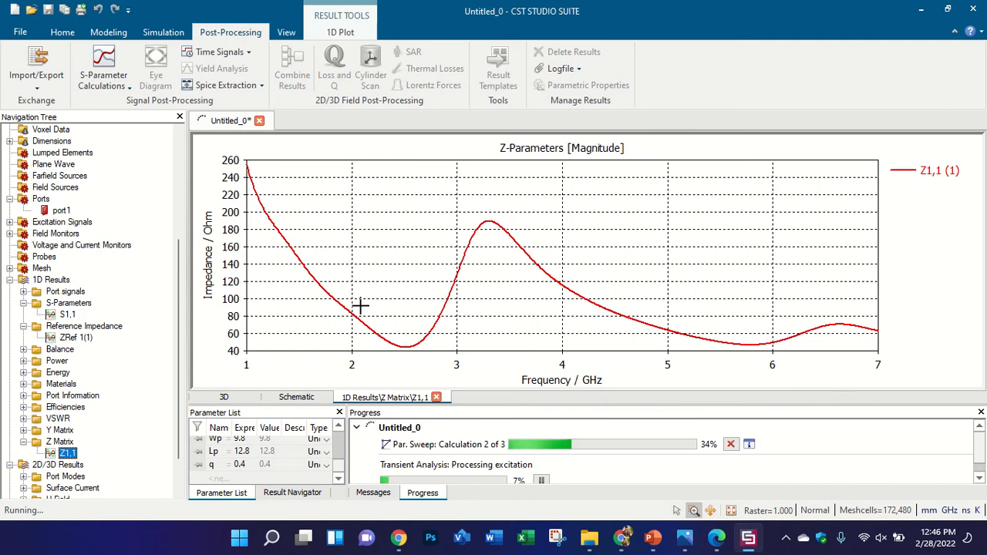
pyautogui.moveTo(223, 329); pyautogui.dragTo(492, 370)
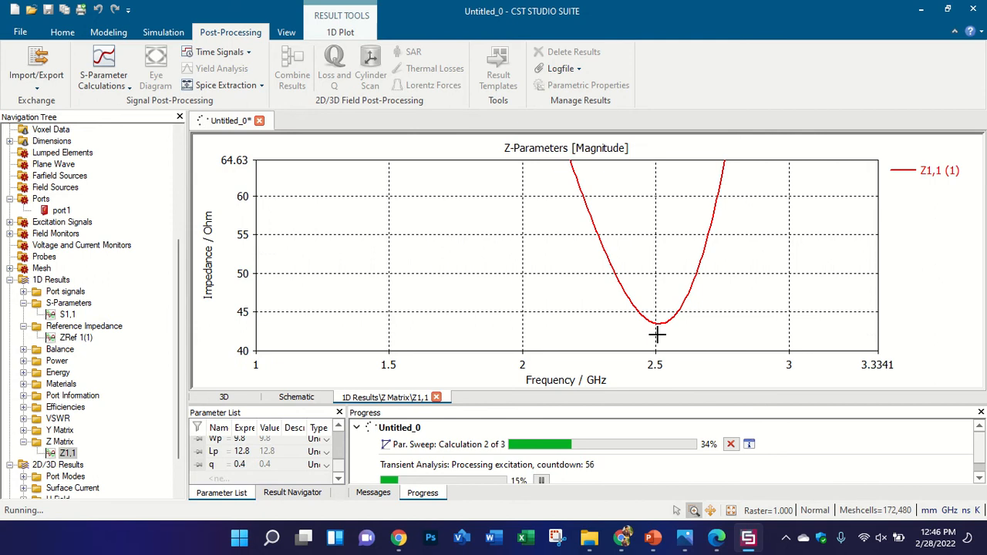
# - Add a curve marker to Z1,1, position it at about 2.35 GHz, and place its readout box beside the curve
pyautogui.click(340, 31)
pyautogui.click(599, 66)
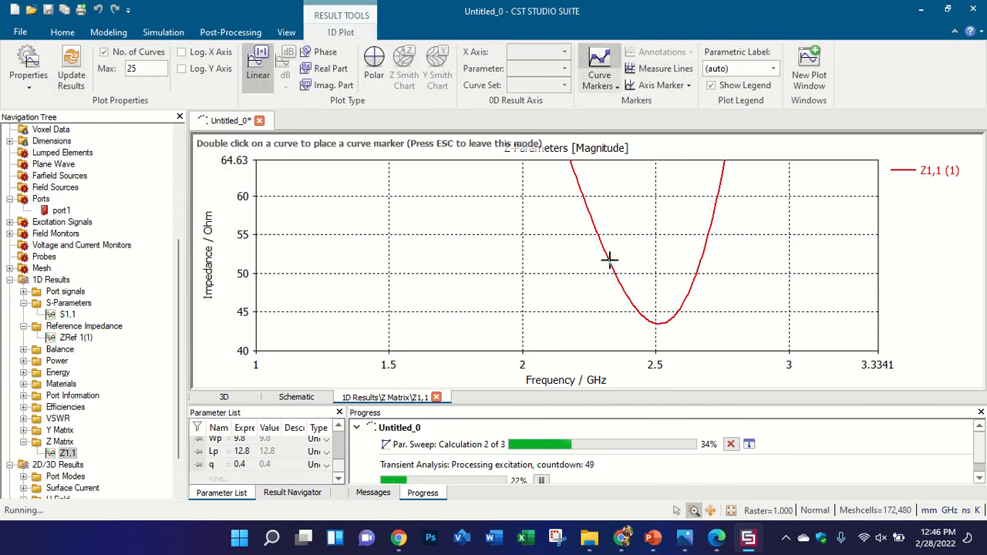
pyautogui.doubleClick(609, 260)
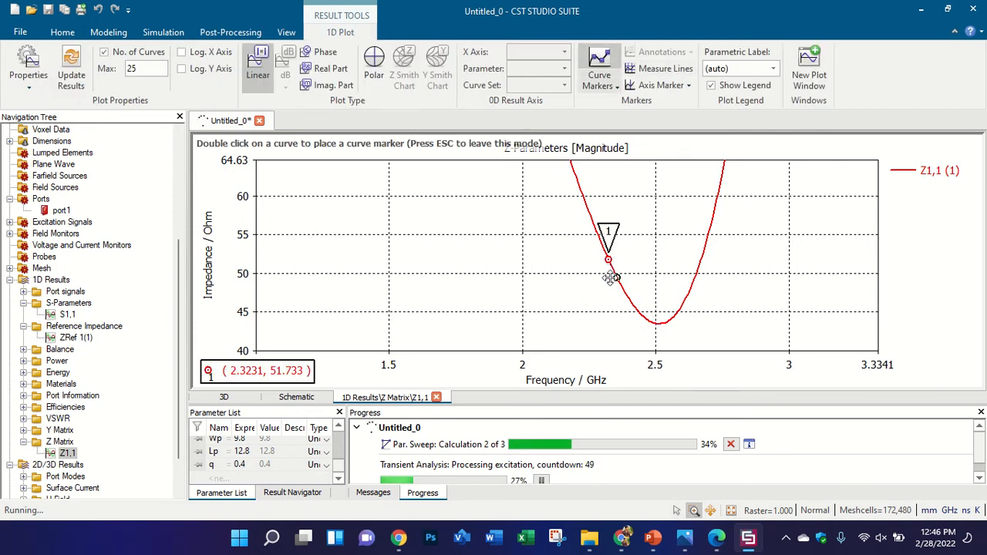
pyautogui.moveTo(610, 278); pyautogui.dragTo(603, 243)
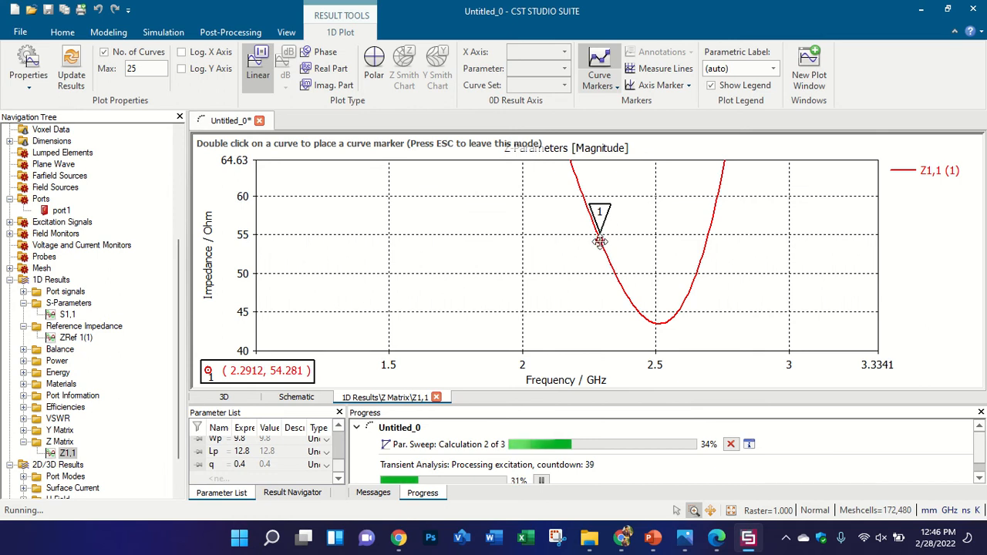
pyautogui.click(614, 286)
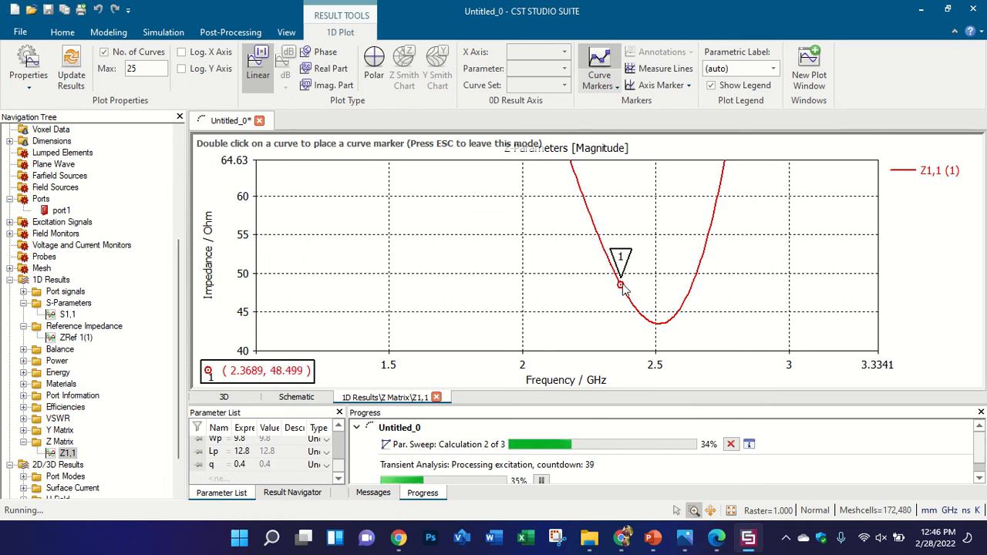
pyautogui.click(640, 332)
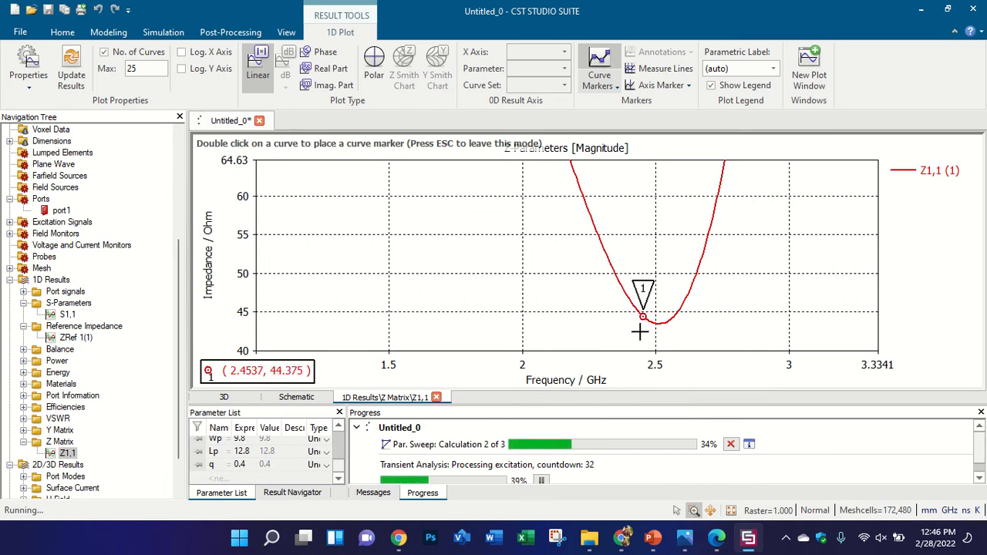
pyautogui.moveTo(293, 371); pyautogui.dragTo(572, 303)
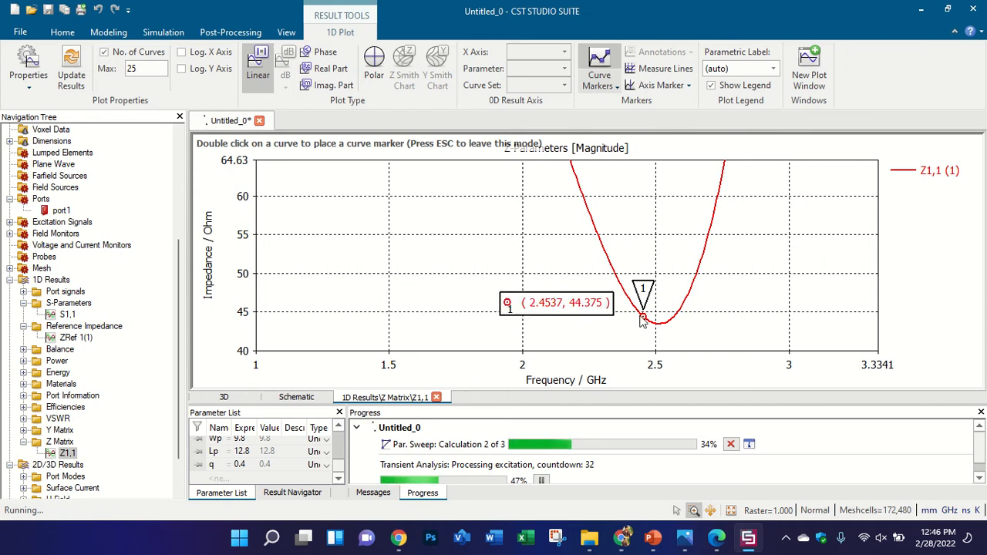
pyautogui.doubleClick(615, 274)
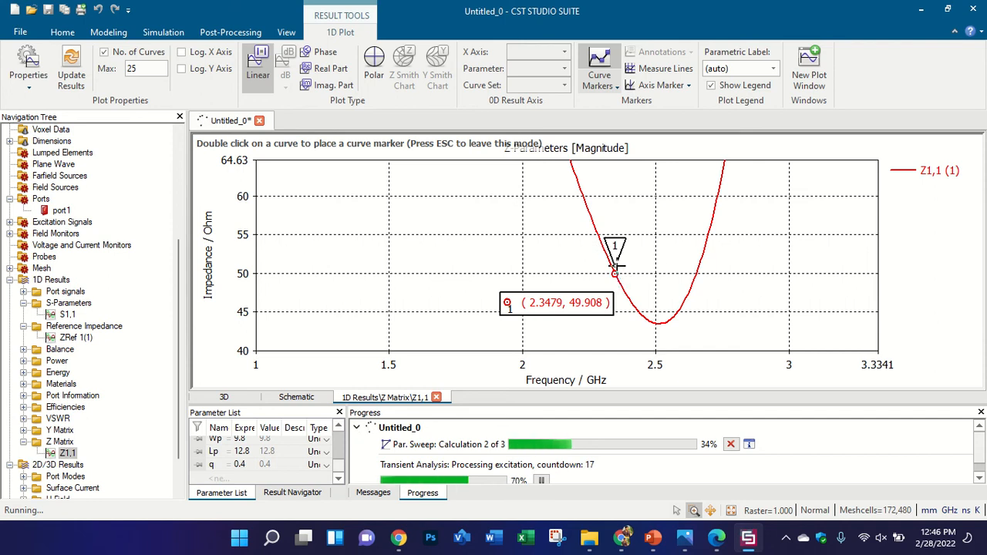
# - Compare the ZRef 1(1) reference impedance plot with the marked Z1,1 curve
pyautogui.click(104, 328)
pyautogui.click(111, 340)
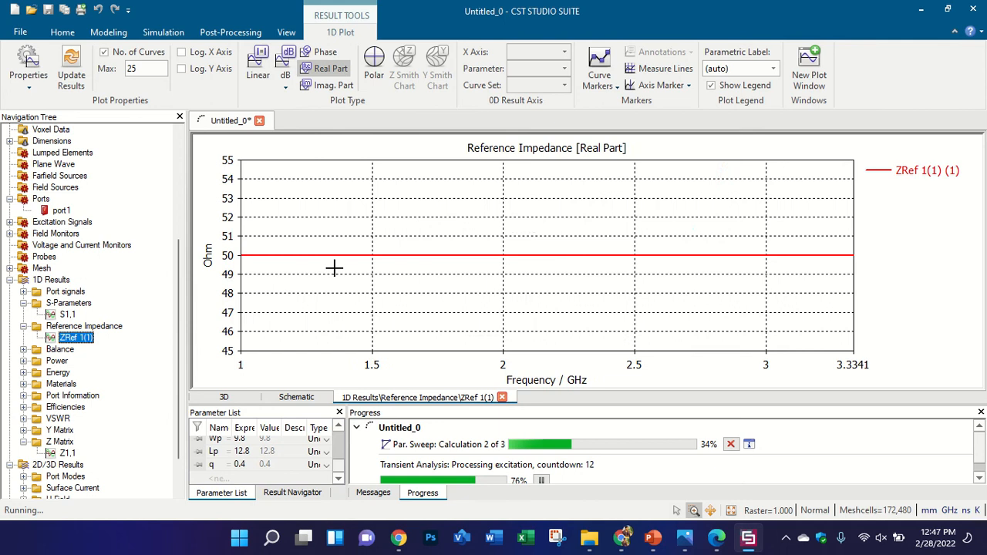
pyautogui.click(67, 454)
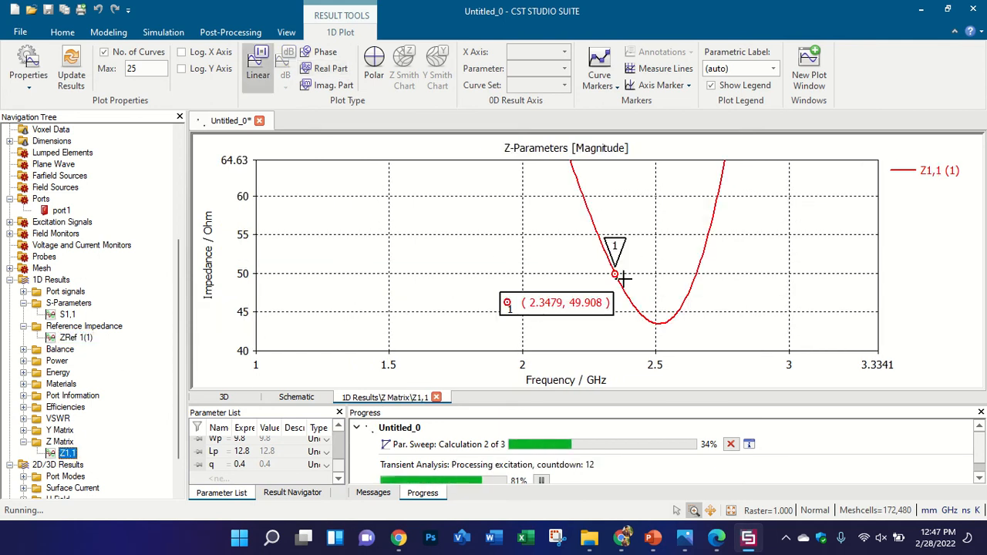
# - Reset the Z1,1 plot view and enlarge the range from about 5.41 to 6.48 GHz
pyautogui.rightClick(493, 220)
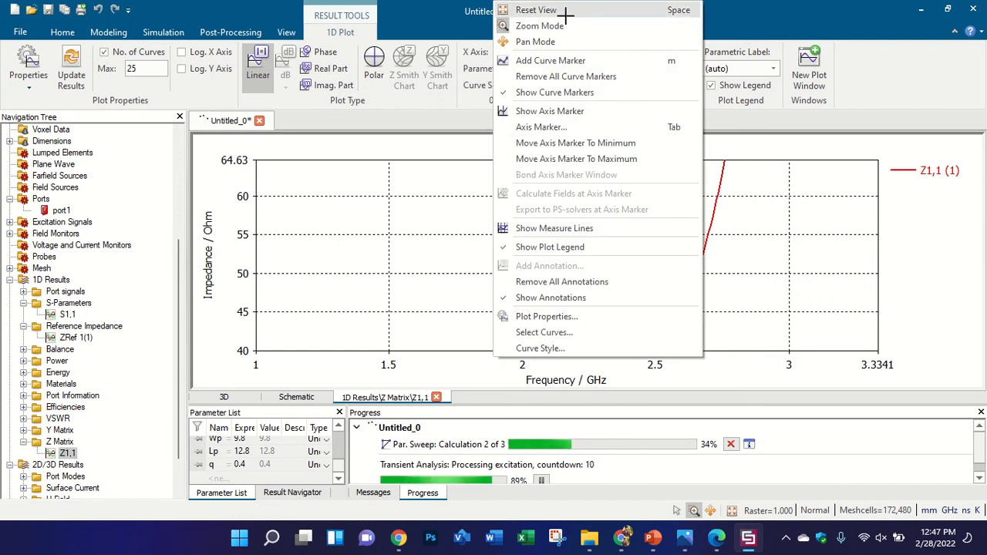
pyautogui.click(536, 10)
pyautogui.moveTo(710, 324); pyautogui.dragTo(822, 359)
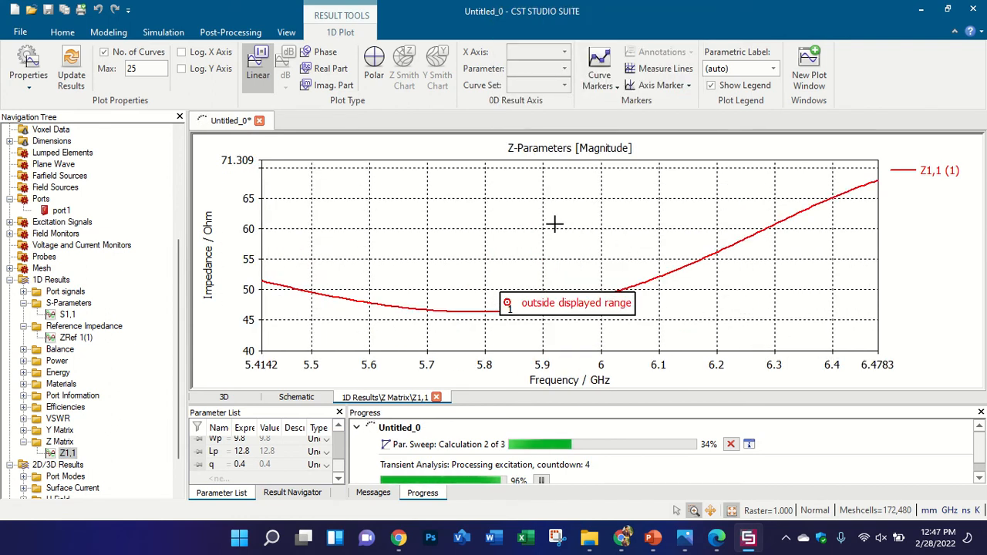
# - Reset the Z1,1 plot view and move the marker readout box to the clear area above the curve
pyautogui.rightClick(574, 212)
pyautogui.click(623, 11)
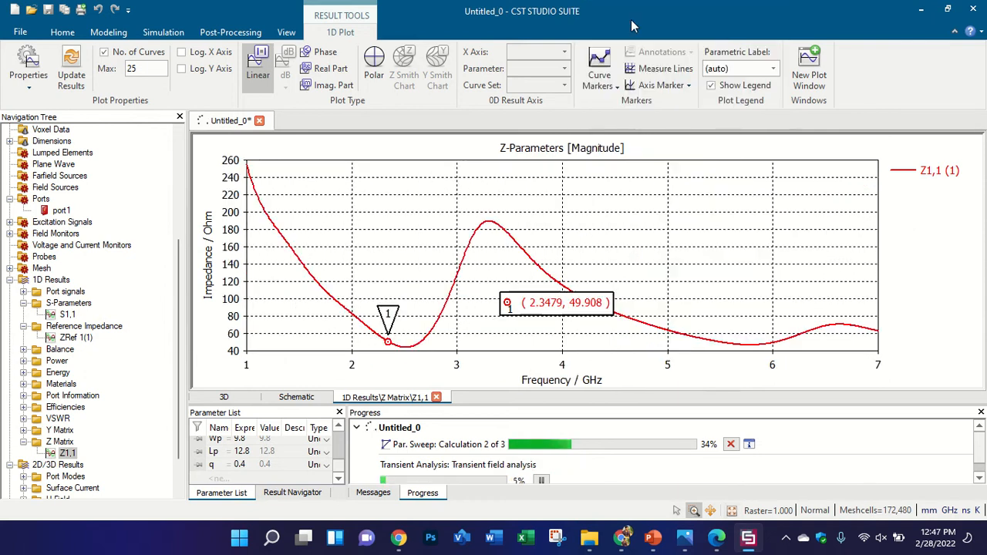
pyautogui.moveTo(582, 307); pyautogui.dragTo(676, 229)
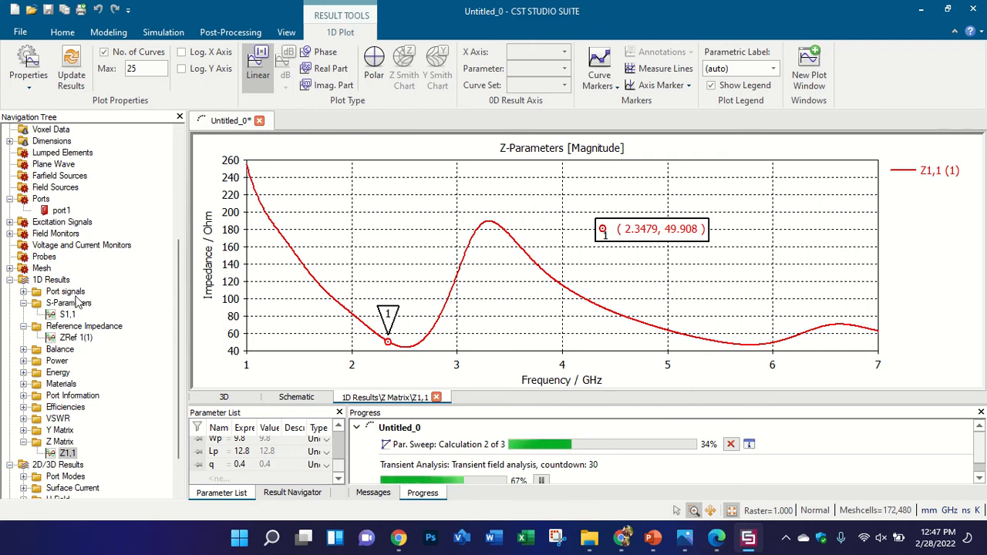
# - Compare the S1,1 plot with Z1,1, enlarging the Z1,1 curve from about 1.92 to 3.07 GHz
pyautogui.click(74, 314)
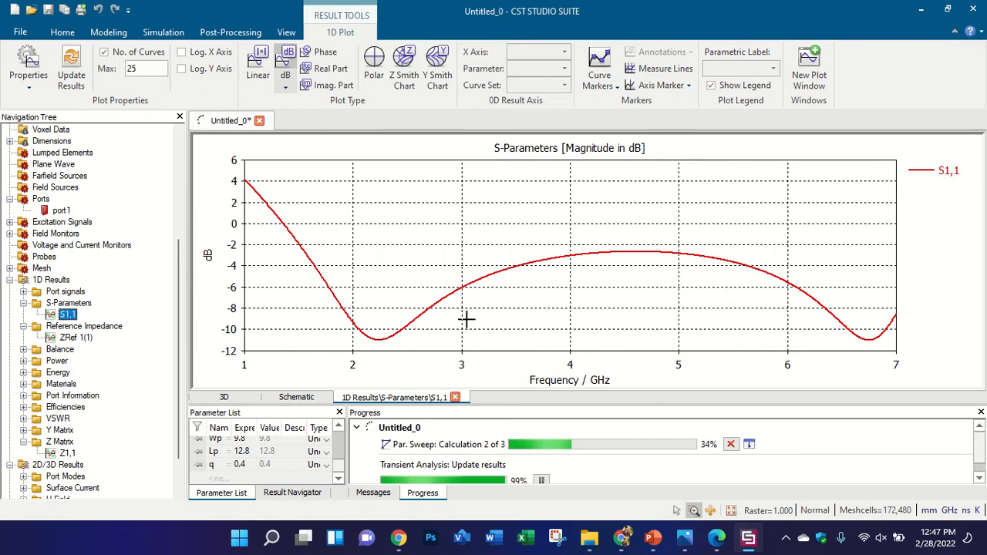
pyautogui.click(70, 453)
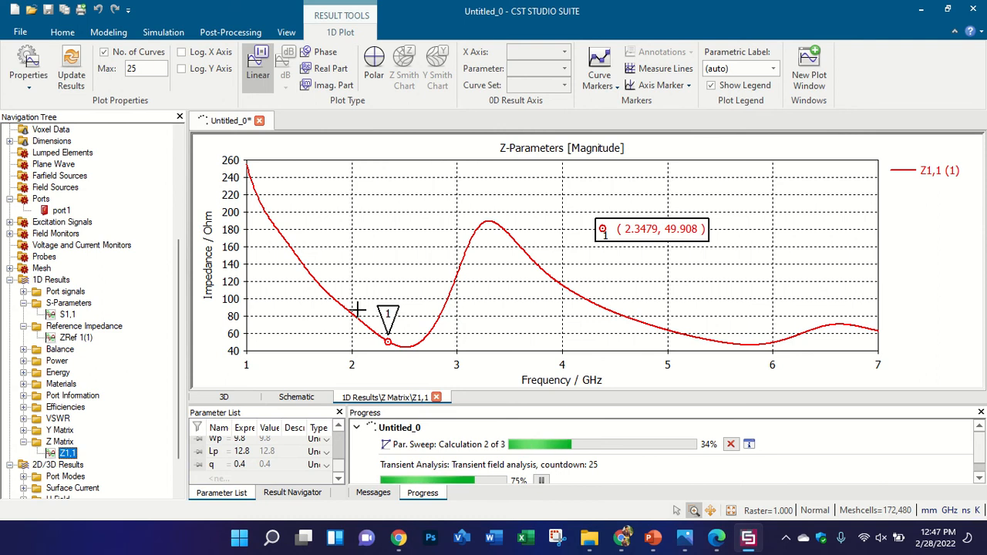
pyautogui.moveTo(344, 271)
pyautogui.mouseDown()
pyautogui.moveTo(392, 331)
pyautogui.moveTo(463, 377)
pyautogui.mouseUp()
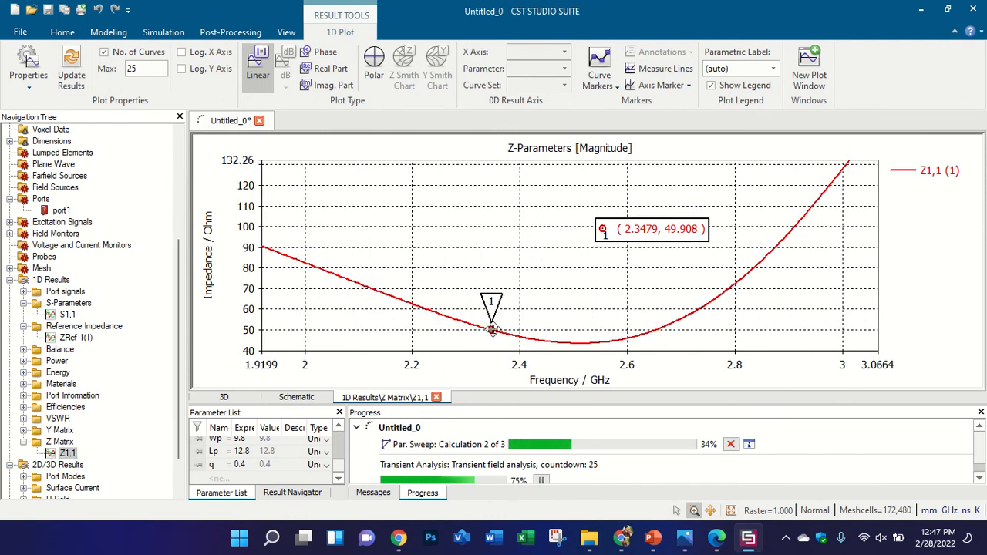
# - Examine Z1,1 from about 5.25 to 6.59 GHz and restore the full frequency range
pyautogui.rightClick(433, 339)
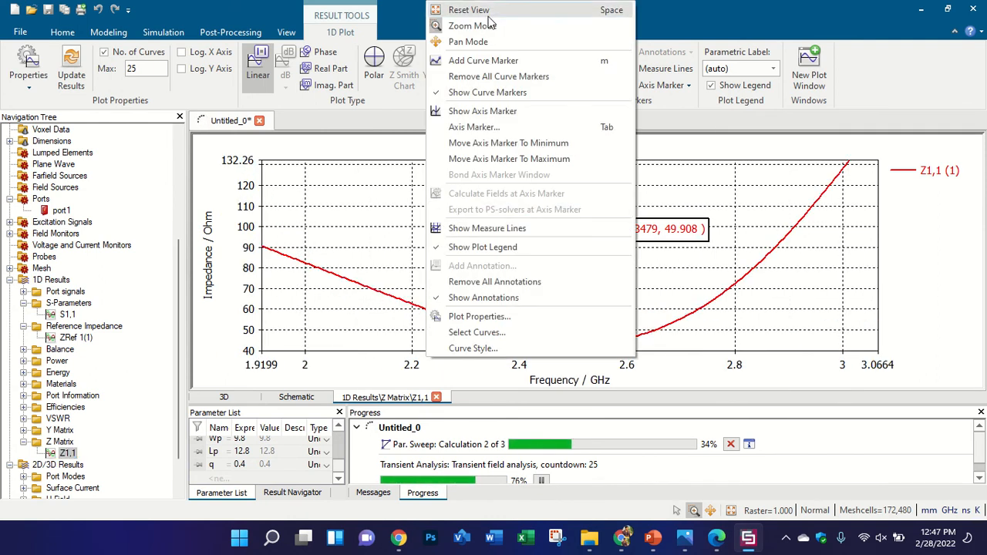
pyautogui.click(455, 11)
pyautogui.moveTo(694, 311); pyautogui.dragTo(836, 370)
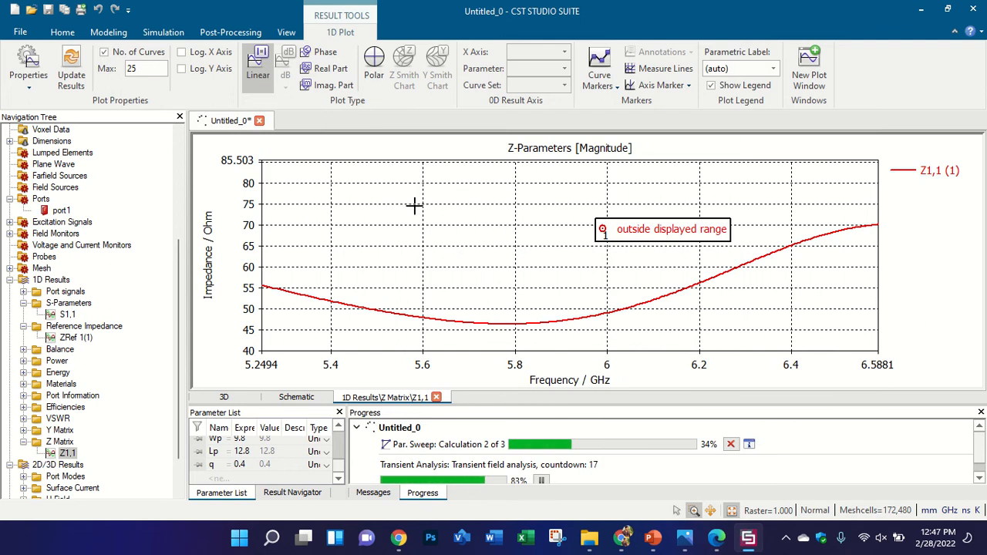
pyautogui.rightClick(379, 191)
pyautogui.click(397, 189)
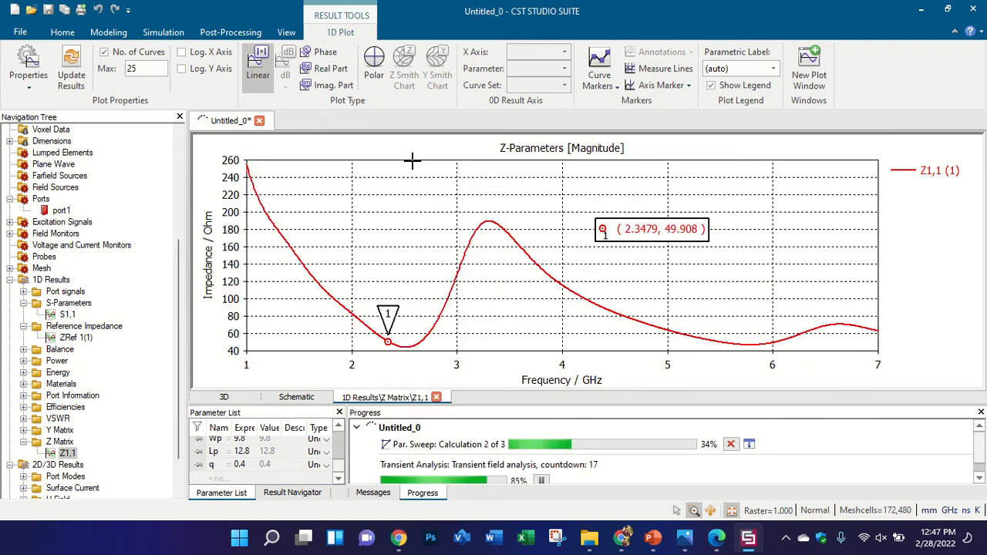
# - Compare the ZRef 1(1) reference impedance with Z1,1, enlarging the Z1,1 curve from 1 to about 3.28 GHz
pyautogui.click(85, 326)
pyautogui.click(77, 338)
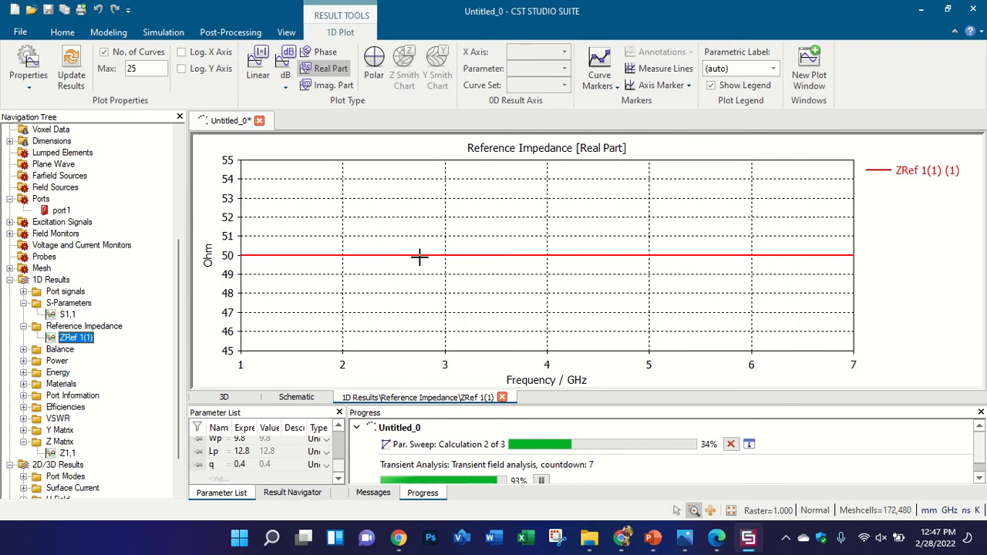
pyautogui.scroll(-2, 100, 397)
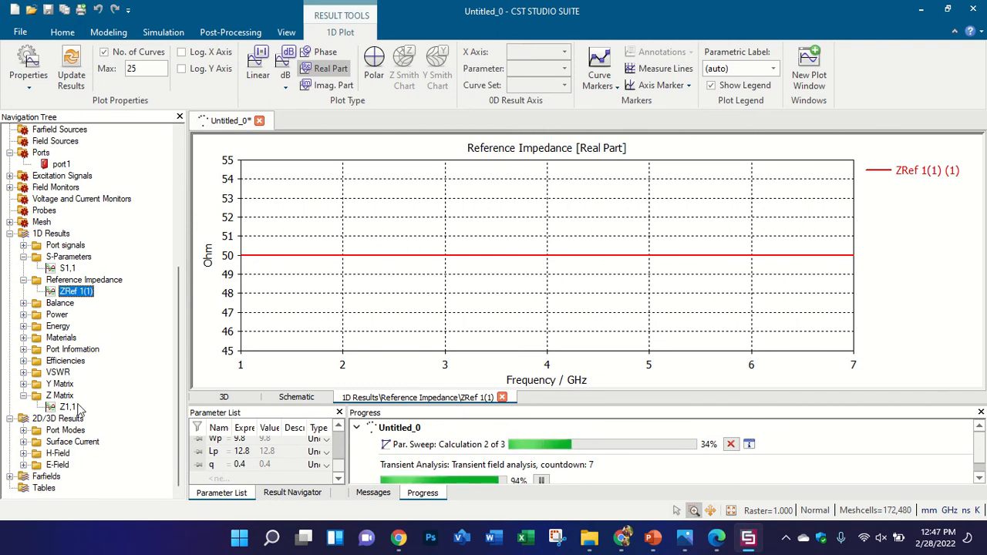
pyautogui.click(69, 407)
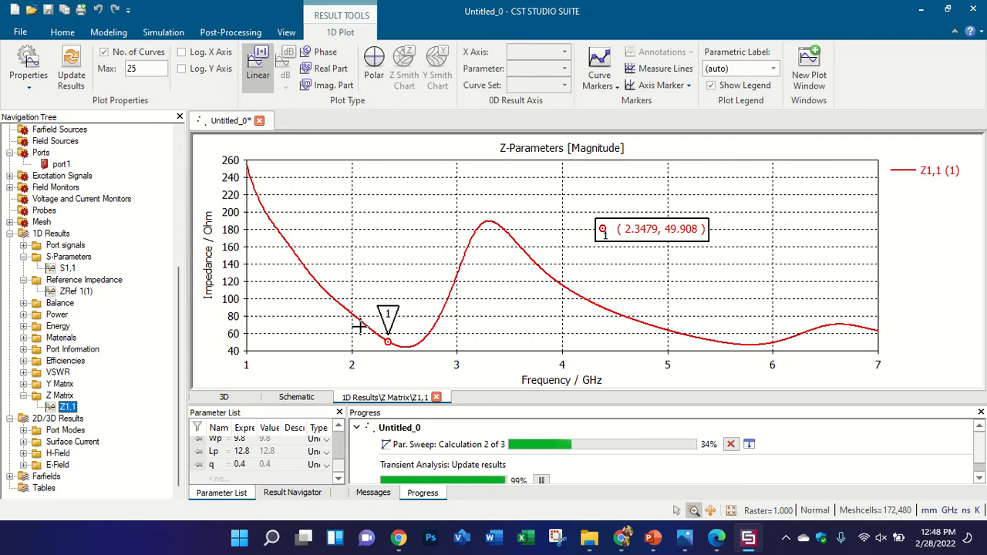
pyautogui.moveTo(213, 324); pyautogui.dragTo(486, 371)
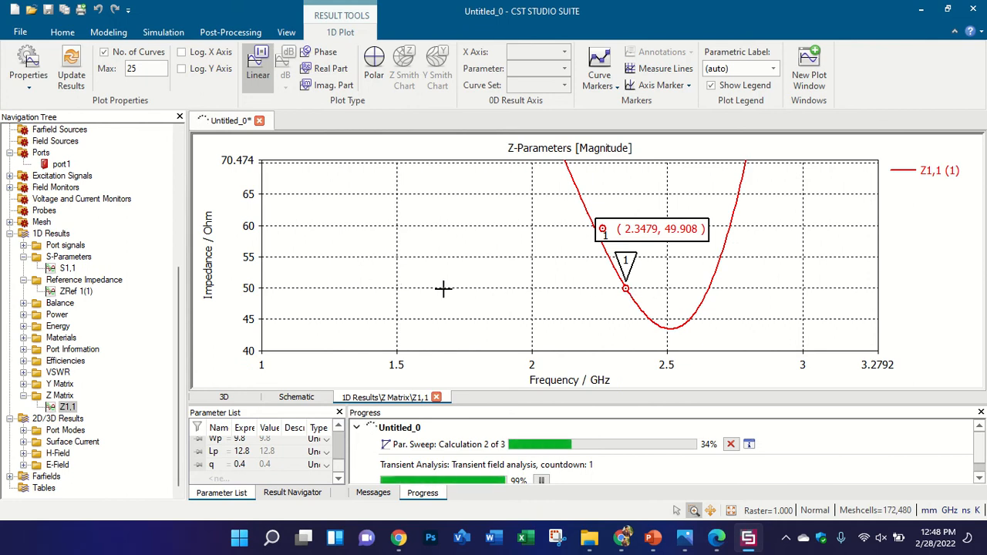
# - Examine Z1,1 from about 5.57 to 6.33 GHz and reset the plot view
pyautogui.rightClick(434, 235)
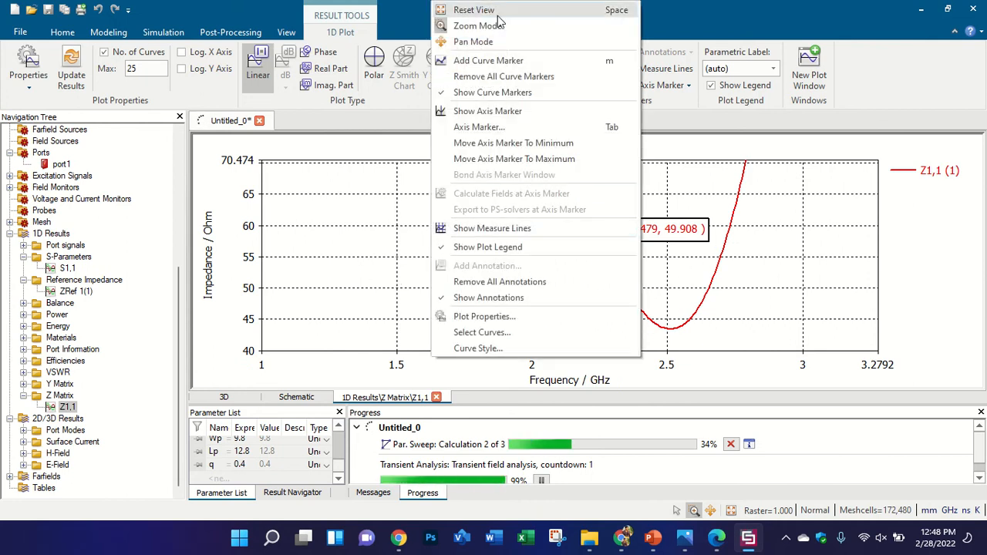
pyautogui.click(498, 15)
pyautogui.moveTo(727, 319); pyautogui.dragTo(787, 349)
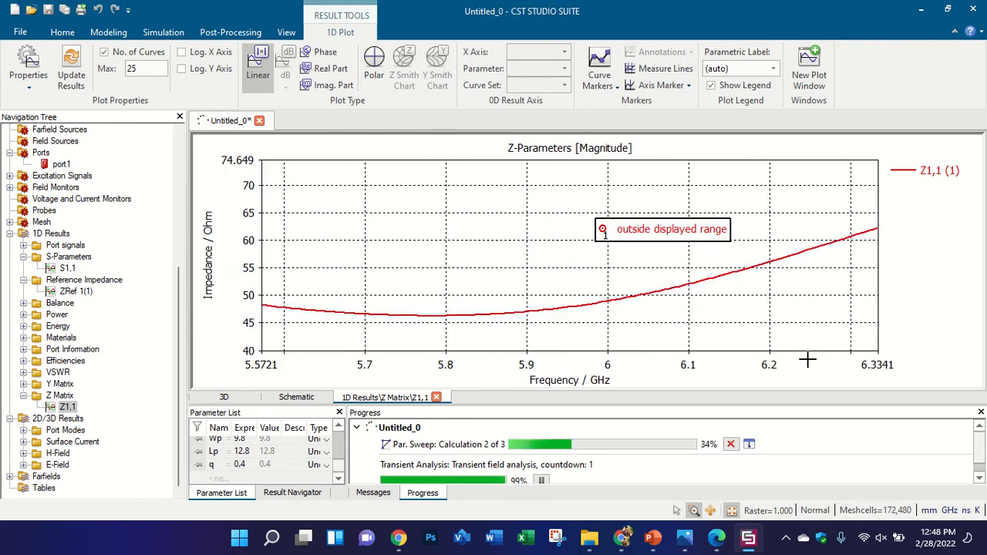
pyautogui.rightClick(517, 187)
pyautogui.click(534, 195)
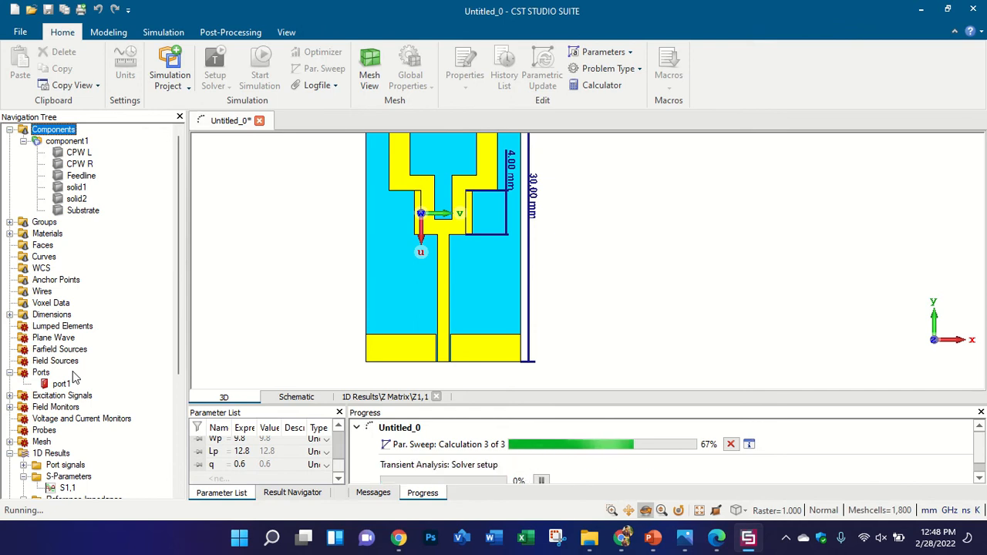
# - Switch to the LECTURE 4 presentation in PowerPoint, add a new slide after the title slide, and delete all its placeholders
pyautogui.click(652, 538)
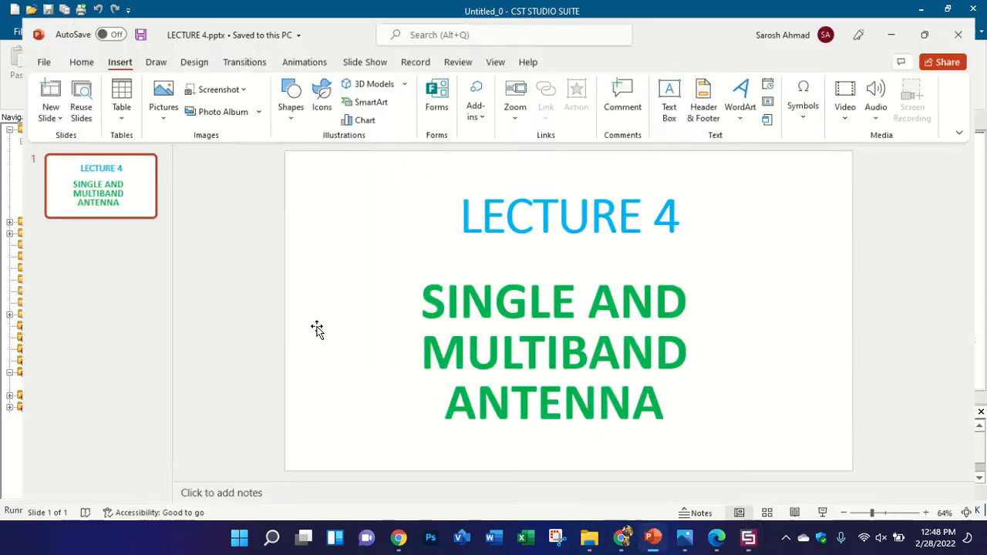
pyautogui.rightClick(101, 170)
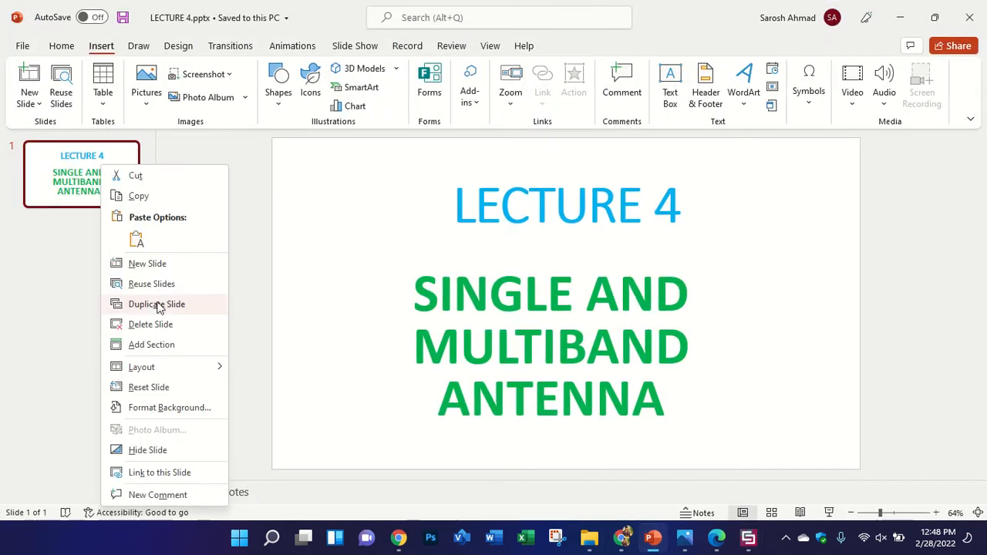
pyautogui.click(166, 268)
pyautogui.click(845, 305)
pyautogui.hotkey('ctrl', 'a')
pyautogui.press('Delete')
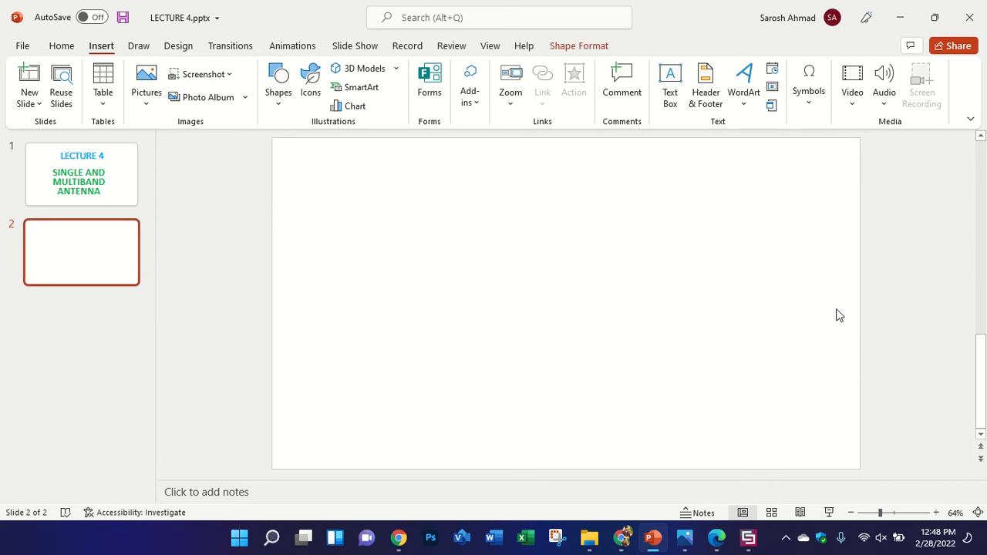
# - Handwrite a circled 1 and "AR → <3dB" in red ink across the upper part of the blank slide
pyautogui.click(139, 45)
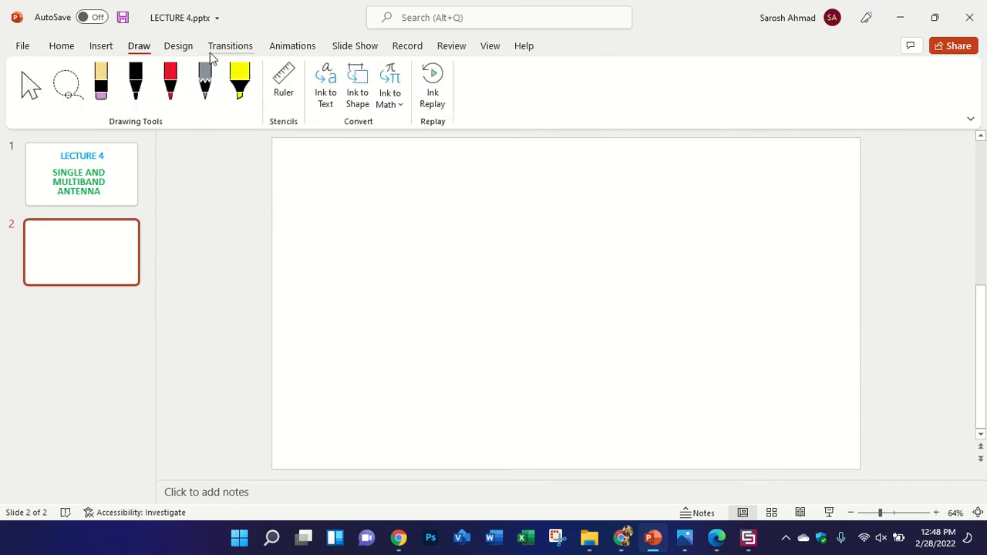
pyautogui.click(169, 79)
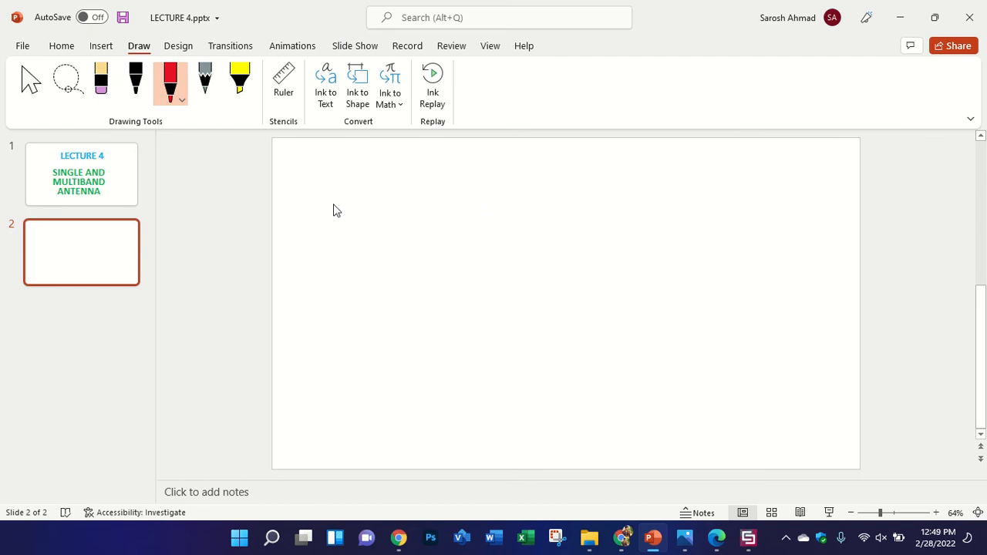
pyautogui.moveTo(345, 188)
pyautogui.mouseDown()
pyautogui.moveTo(363, 214)
pyautogui.moveTo(332, 165)
pyautogui.mouseUp()
pyautogui.moveTo(387, 238)
pyautogui.mouseDown()
pyautogui.moveTo(419, 222)
pyautogui.moveTo(425, 208)
pyautogui.moveTo(476, 231)
pyautogui.mouseUp()
pyautogui.moveTo(492, 210); pyautogui.dragTo(579, 207)
pyautogui.moveTo(550, 193); pyautogui.dragTo(577, 210)
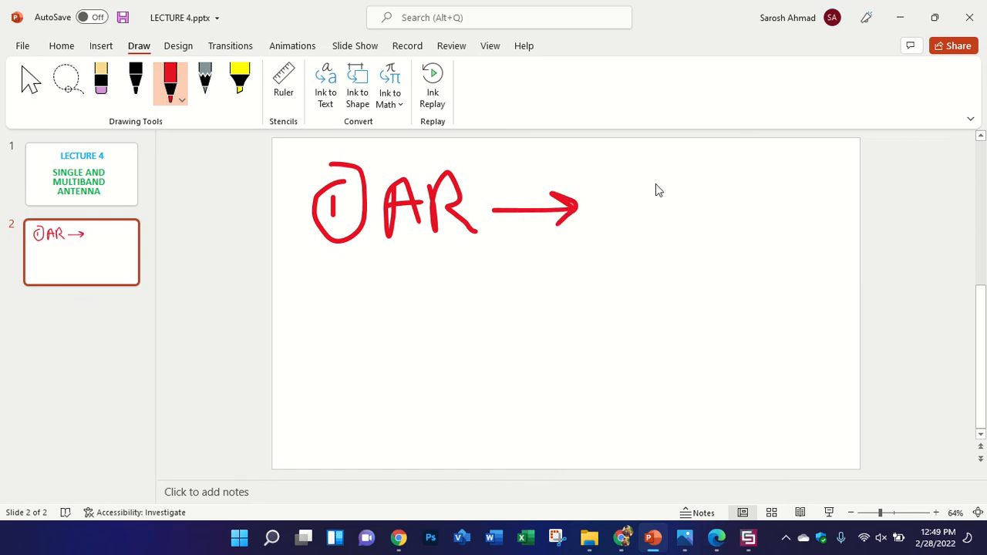
pyautogui.moveTo(655, 178)
pyautogui.mouseDown()
pyautogui.moveTo(657, 215)
pyautogui.moveTo(689, 193)
pyautogui.moveTo(674, 218)
pyautogui.moveTo(721, 188)
pyautogui.moveTo(722, 206)
pyautogui.mouseUp()
pyautogui.moveTo(725, 168)
pyautogui.mouseDown()
pyautogui.moveTo(727, 213)
pyautogui.moveTo(737, 214)
pyautogui.moveTo(742, 195)
pyautogui.moveTo(736, 216)
pyautogui.mouseUp()
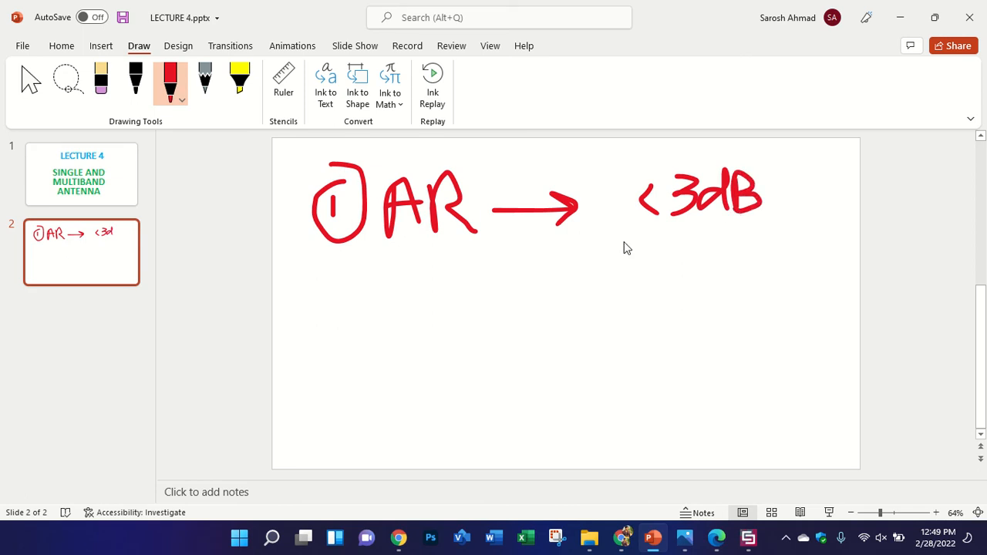
# - Handwrite a circled 2 followed by "S.C" below the AR line
pyautogui.moveTo(346, 317); pyautogui.dragTo(372, 347)
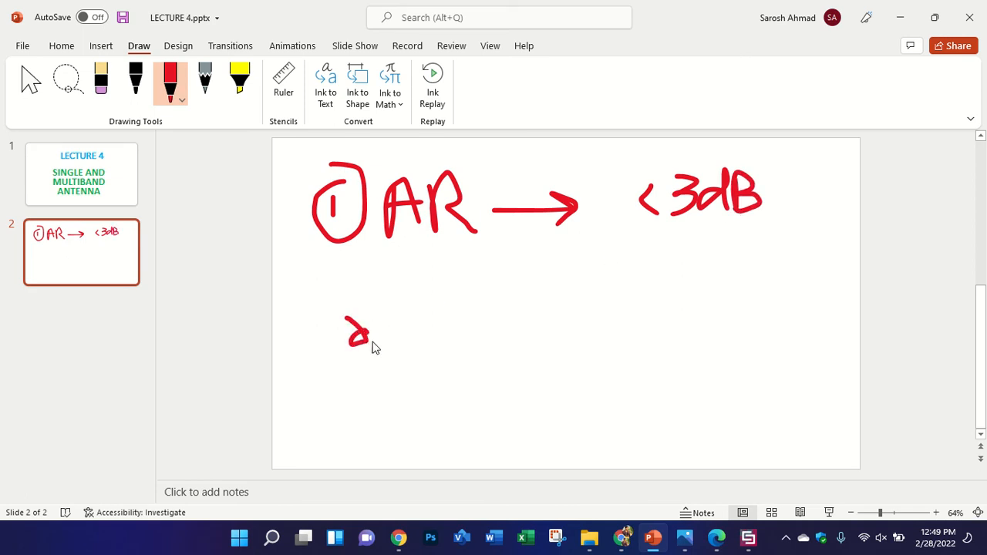
pyautogui.moveTo(344, 303)
pyautogui.mouseDown()
pyautogui.moveTo(390, 319)
pyautogui.moveTo(347, 299)
pyautogui.mouseUp()
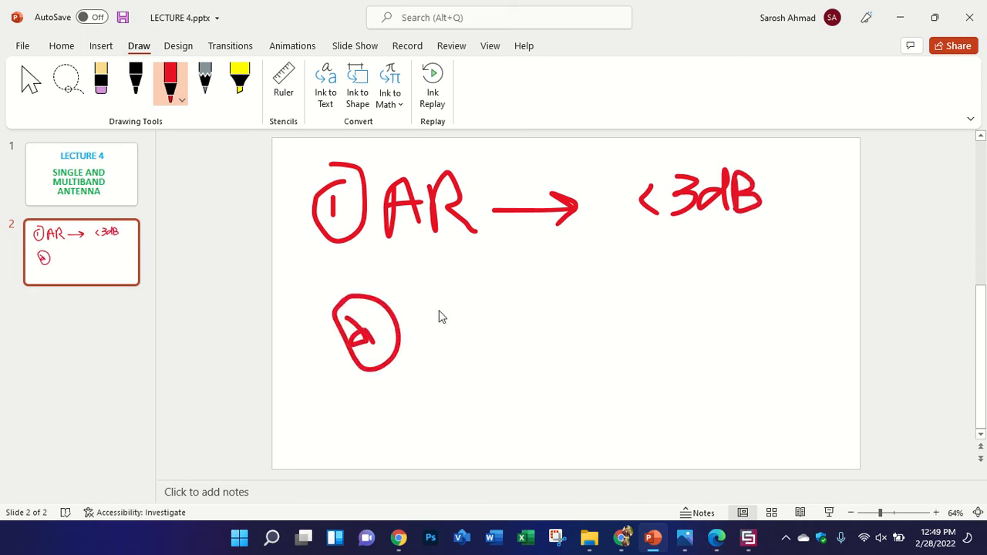
pyautogui.moveTo(453, 284); pyautogui.dragTo(407, 338)
pyautogui.moveTo(505, 292); pyautogui.dragTo(515, 337)
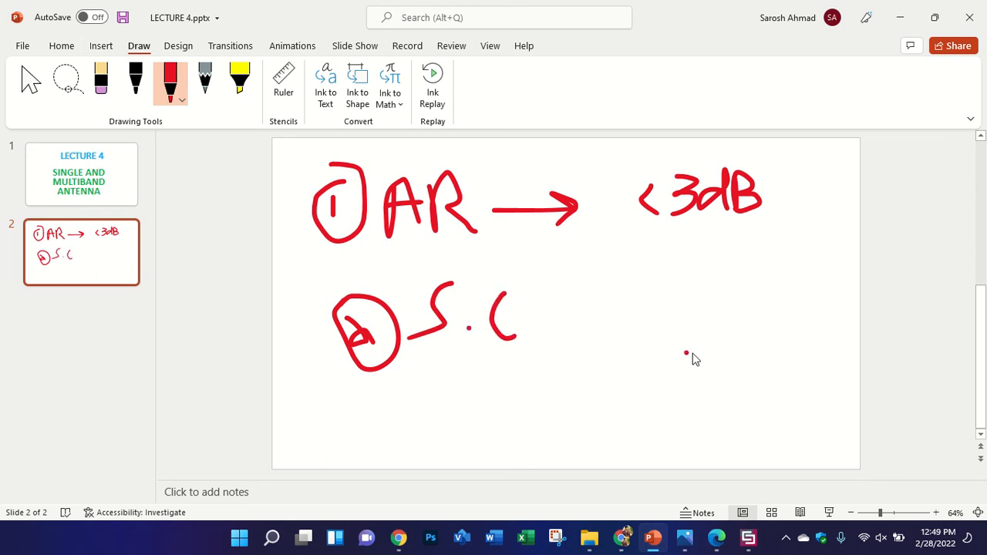
# - Draw two dashed circles with arrowheads side by side, beside the "S.C" note
pyautogui.moveTo(733, 337)
pyautogui.mouseDown()
pyautogui.moveTo(718, 286)
pyautogui.moveTo(678, 269)
pyautogui.moveTo(650, 291)
pyautogui.moveTo(664, 348)
pyautogui.moveTo(640, 351)
pyautogui.mouseUp()
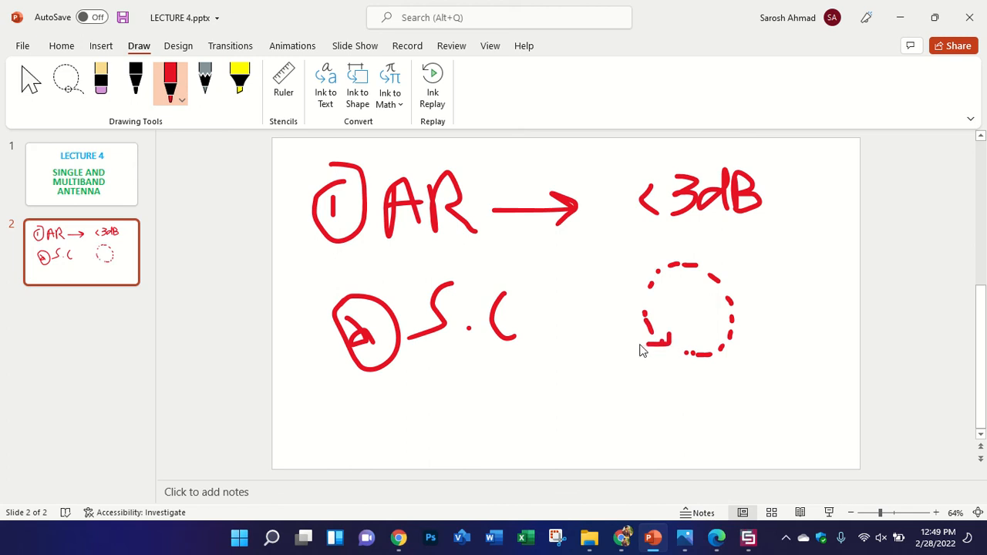
pyautogui.moveTo(754, 343)
pyautogui.mouseDown()
pyautogui.moveTo(755, 284)
pyautogui.moveTo(809, 262)
pyautogui.moveTo(833, 290)
pyautogui.mouseUp()
pyautogui.moveTo(833, 327)
pyautogui.mouseDown()
pyautogui.moveTo(811, 357)
pyautogui.moveTo(792, 353)
pyautogui.mouseUp()
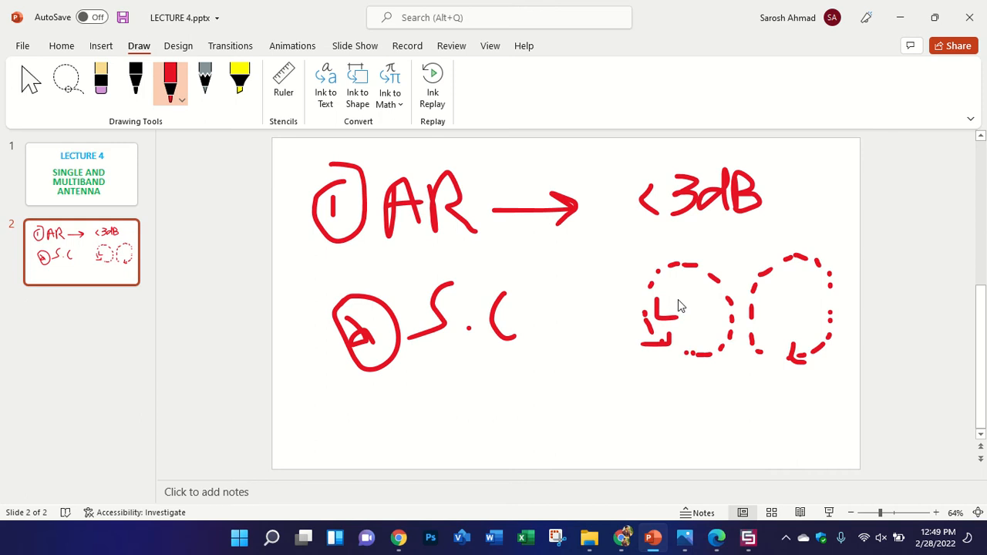
# - Label the first dashed circle LHCP and the second RHCP in red ink
pyautogui.moveTo(696, 299); pyautogui.dragTo(696, 316)
pyautogui.moveTo(677, 305)
pyautogui.mouseDown()
pyautogui.moveTo(717, 303)
pyautogui.moveTo(688, 351)
pyautogui.moveTo(698, 353)
pyautogui.mouseUp()
pyautogui.moveTo(695, 318)
pyautogui.mouseDown()
pyautogui.moveTo(713, 328)
pyautogui.moveTo(699, 331)
pyautogui.mouseUp()
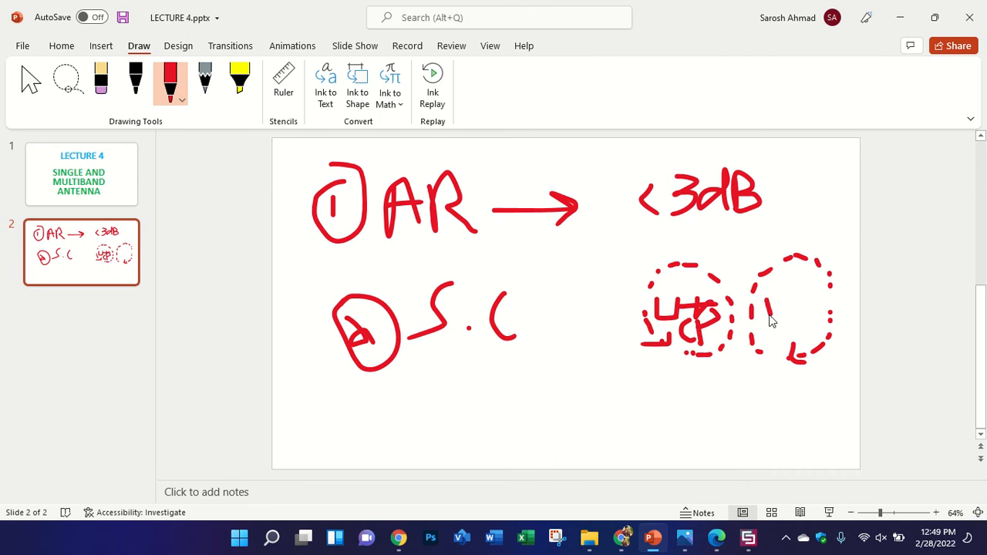
pyautogui.moveTo(768, 294)
pyautogui.mouseDown()
pyautogui.moveTo(787, 302)
pyautogui.moveTo(783, 318)
pyautogui.moveTo(837, 316)
pyautogui.moveTo(843, 289)
pyautogui.mouseUp()
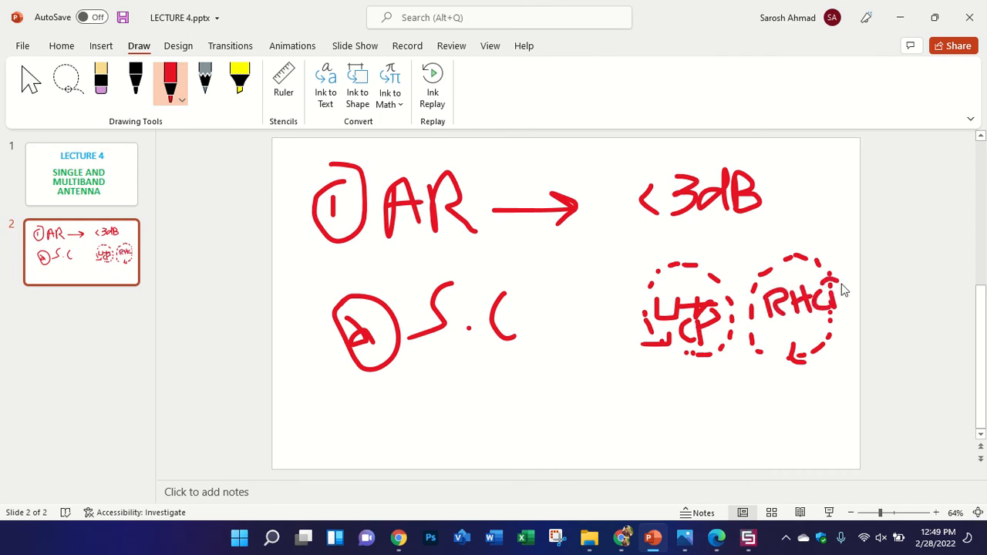
# - Switch to CST Studio Suite and check the parameter sweep's progress and the available result folders
pyautogui.click(752, 545)
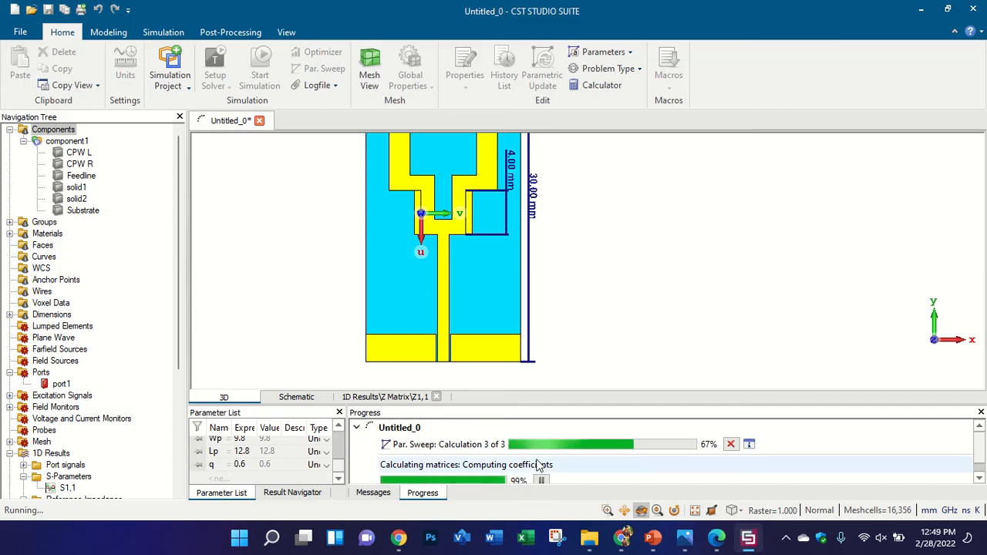
pyautogui.scroll(-1, 538, 461)
pyautogui.scroll(-5, 148, 427)
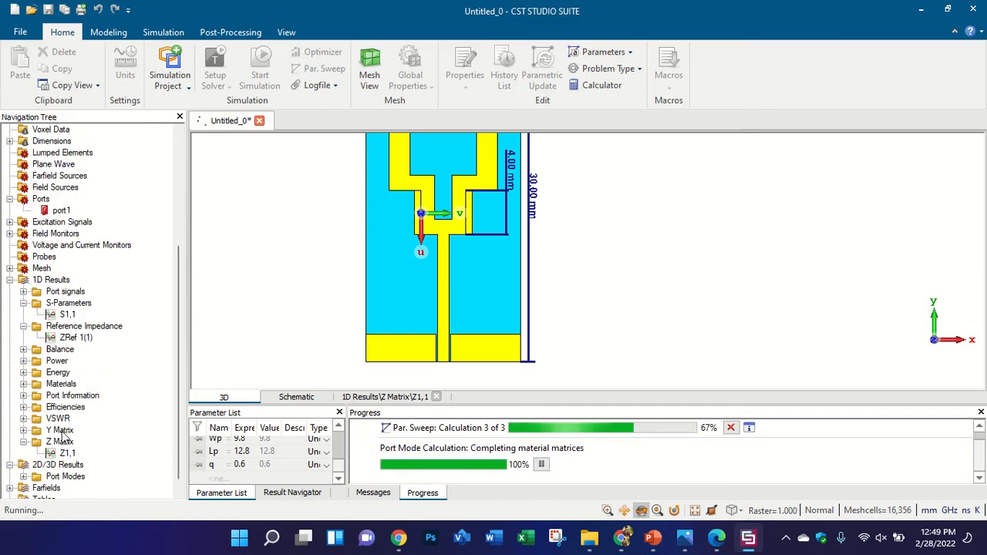
pyautogui.scroll(-1, 63, 435)
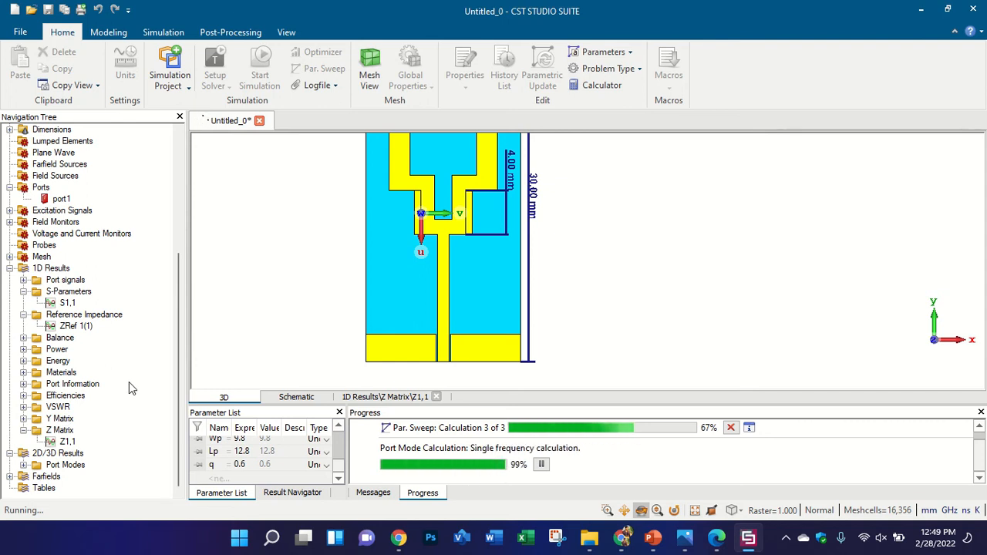
# - Switch back to PowerPoint, frame both handwritten notes in red, and draw a loop around the AR line
pyautogui.click(650, 540)
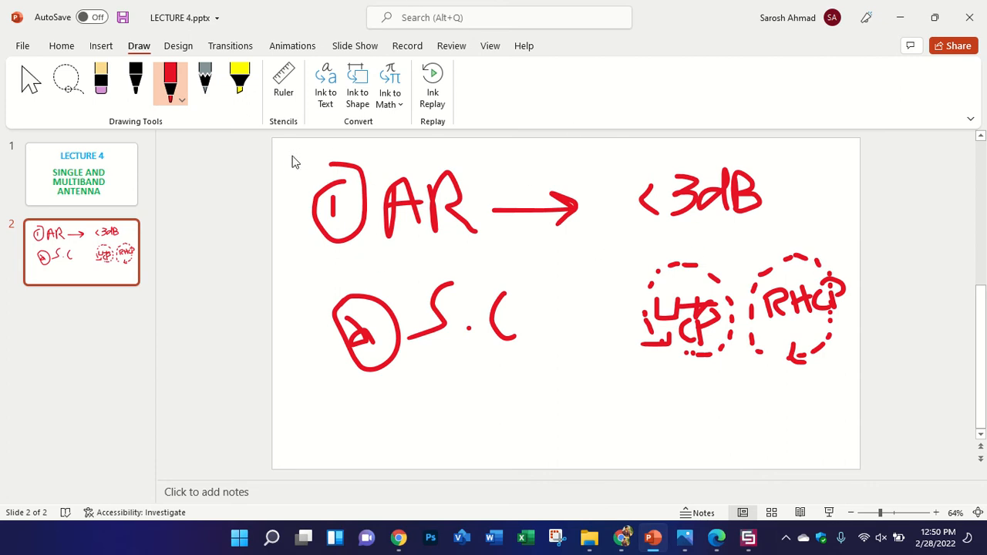
pyautogui.moveTo(299, 153)
pyautogui.mouseDown()
pyautogui.moveTo(290, 203)
pyautogui.moveTo(307, 399)
pyautogui.moveTo(684, 441)
pyautogui.moveTo(904, 414)
pyautogui.moveTo(860, 223)
pyautogui.mouseUp()
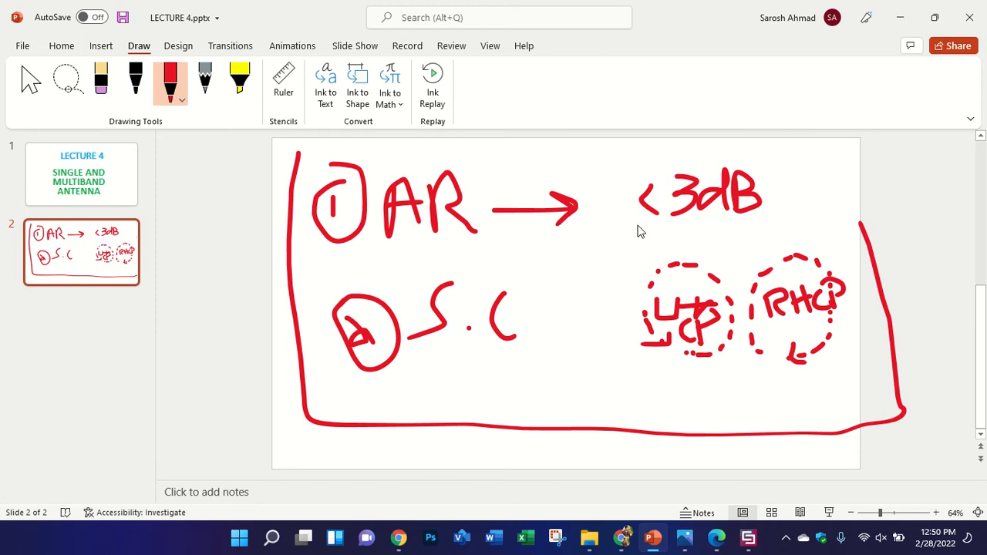
pyautogui.moveTo(637, 228)
pyautogui.mouseDown()
pyautogui.moveTo(775, 161)
pyautogui.moveTo(296, 154)
pyautogui.moveTo(312, 216)
pyautogui.moveTo(529, 239)
pyautogui.moveTo(643, 230)
pyautogui.mouseUp()
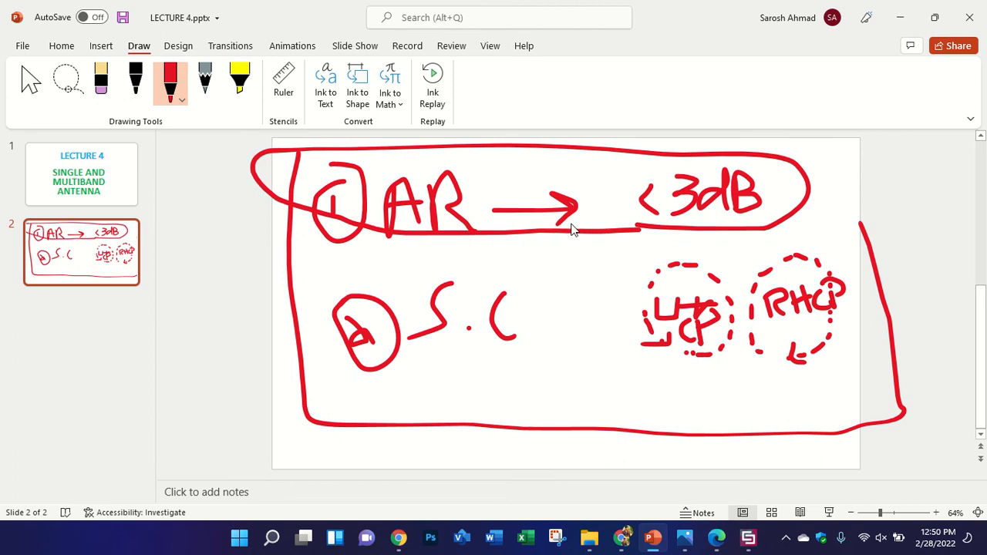
# - Return to CST Studio Suite and check the progress of the sweep's third calculation and its result entries
pyautogui.click(747, 537)
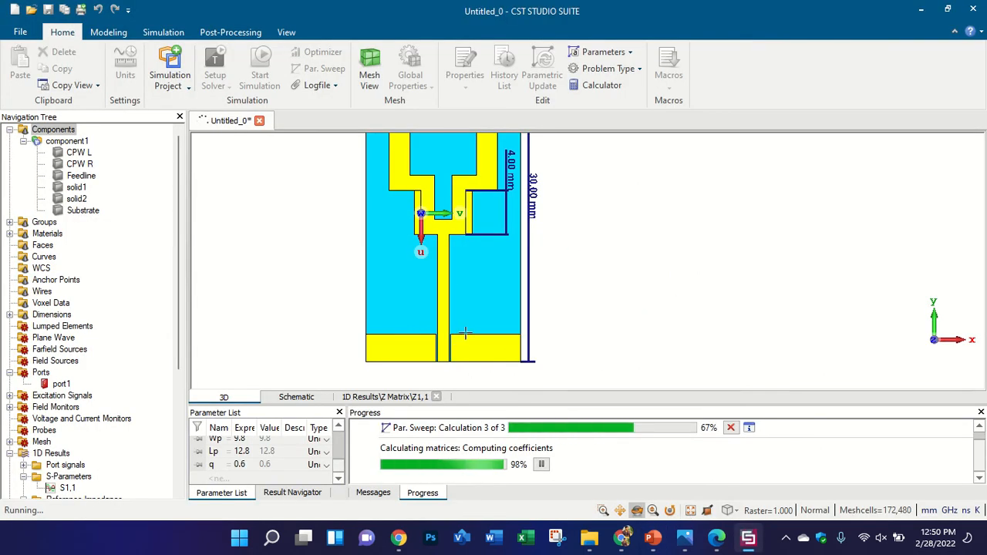
pyautogui.scroll(-5, 150, 371)
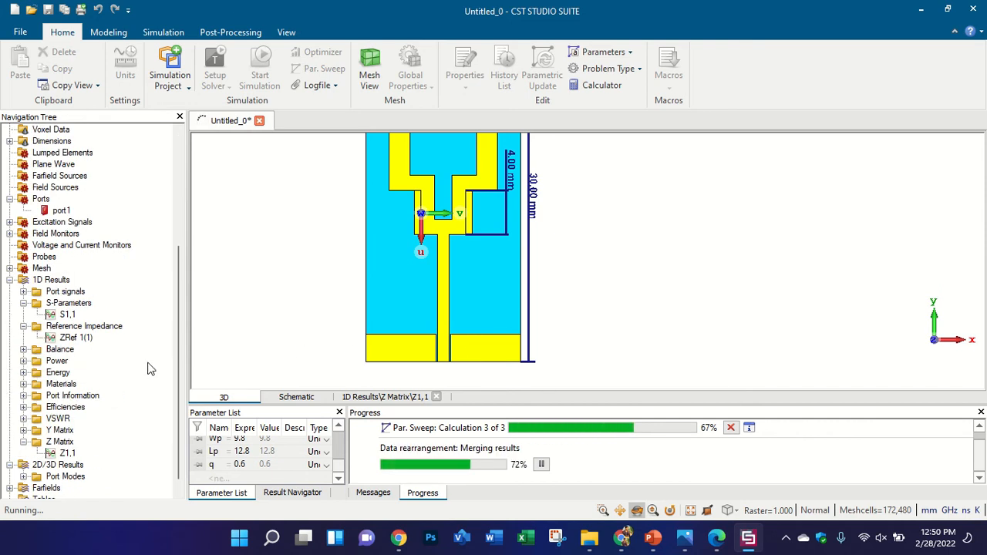
pyautogui.click(653, 539)
pyautogui.click(653, 540)
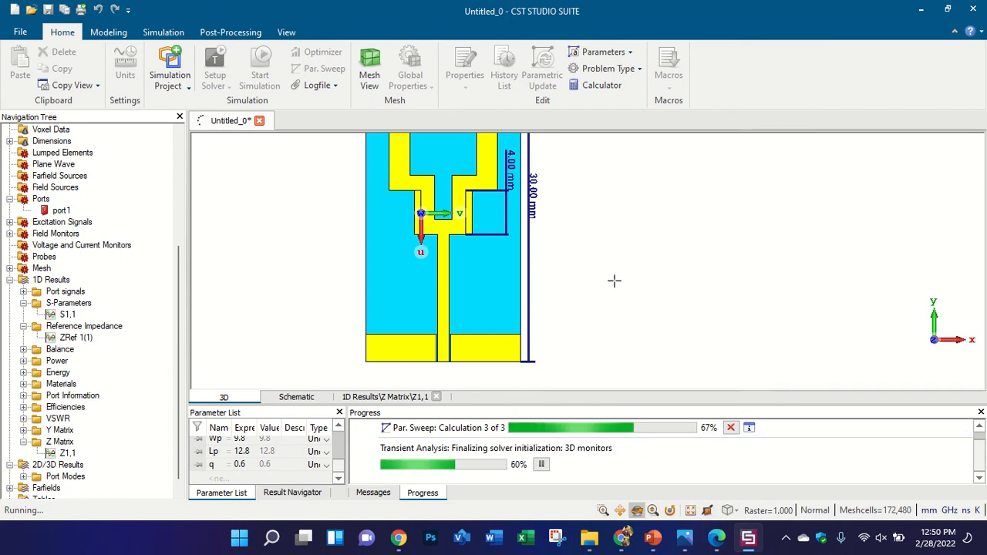
# - Check the antenna structure and S11 comparison figures in the Edge PDF paper, then return to the running CST Studio Suite parameter sweep
pyautogui.click(717, 537)
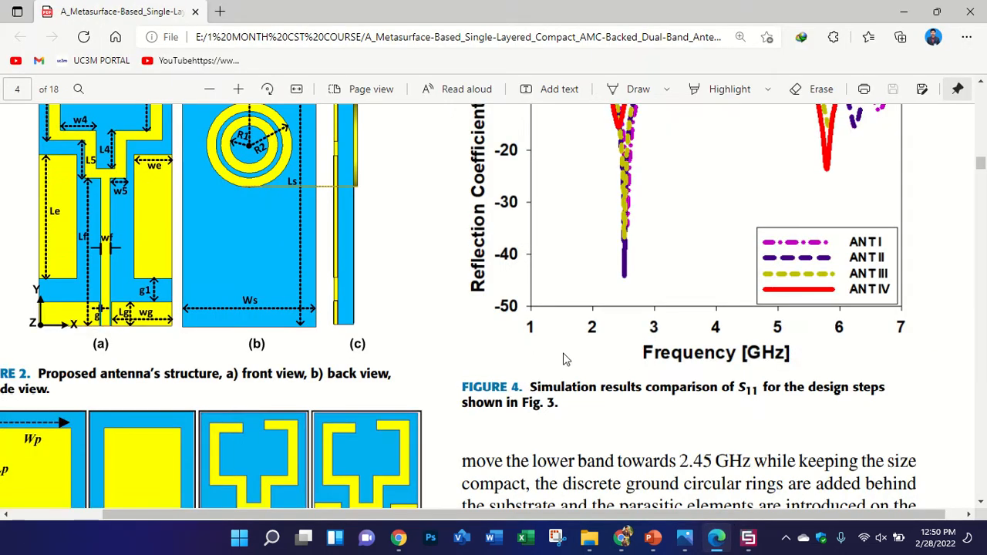
pyautogui.keyDown('ctrl'); pyautogui.scroll(3, 540, 331); pyautogui.keyUp('ctrl')
pyautogui.click(209, 89)
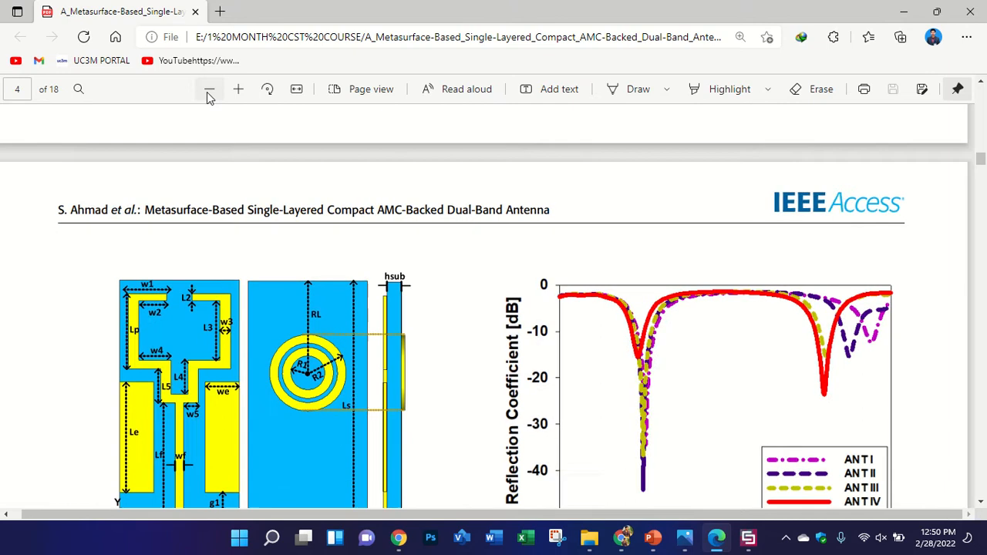
pyautogui.click(209, 89)
pyautogui.click(748, 537)
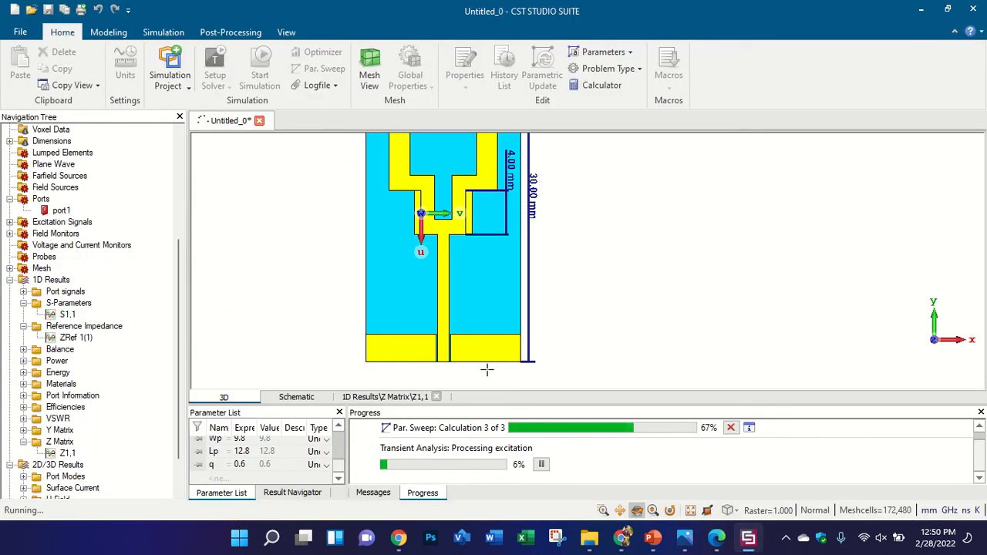
pyautogui.scroll(-2, 116, 275)
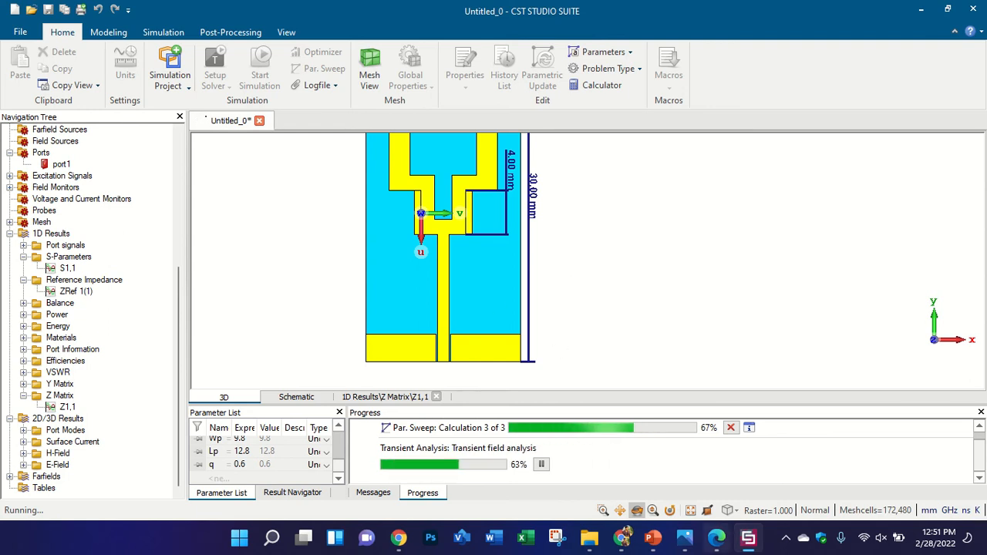
# - Switch to the paper in Edge and examine Table 8 on page 15, comparing this work with previous research
pyautogui.click(717, 537)
pyautogui.scroll(-3, 663, 313)
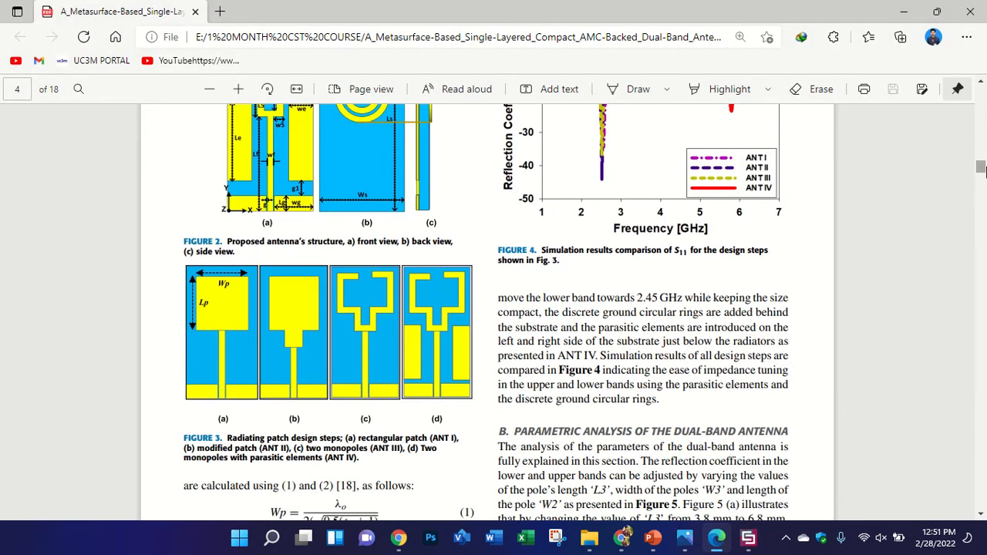
pyautogui.moveTo(981, 170); pyautogui.dragTo(980, 423)
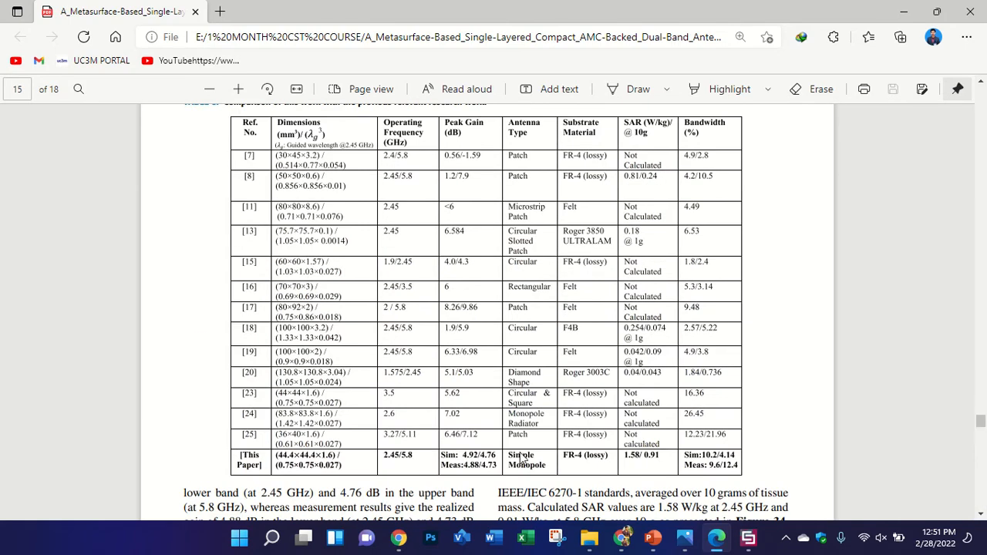
pyautogui.keyDown('ctrl'); pyautogui.scroll(3, 297, 478); pyautogui.keyUp('ctrl')
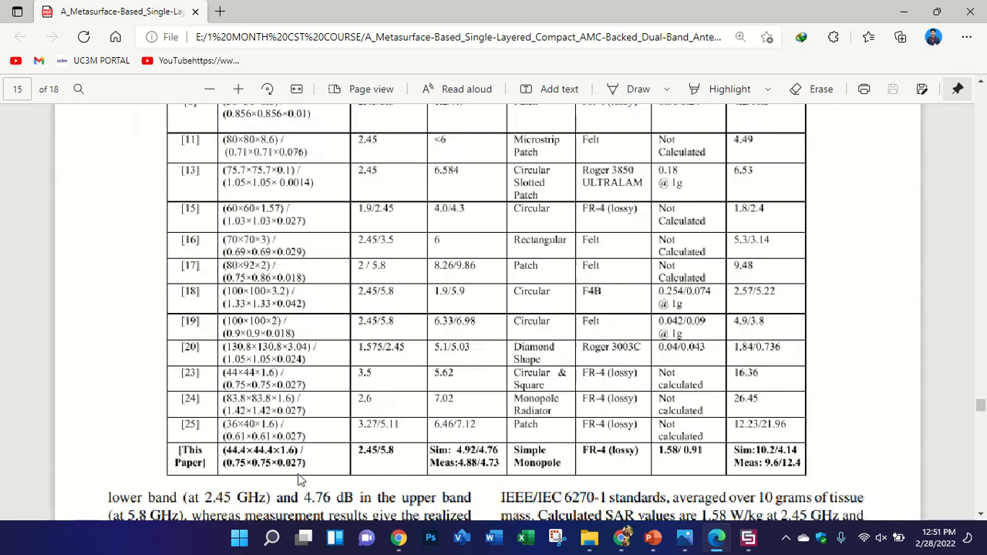
pyautogui.keyDown('ctrl'); pyautogui.scroll(-2, 327, 438); pyautogui.keyUp('ctrl')
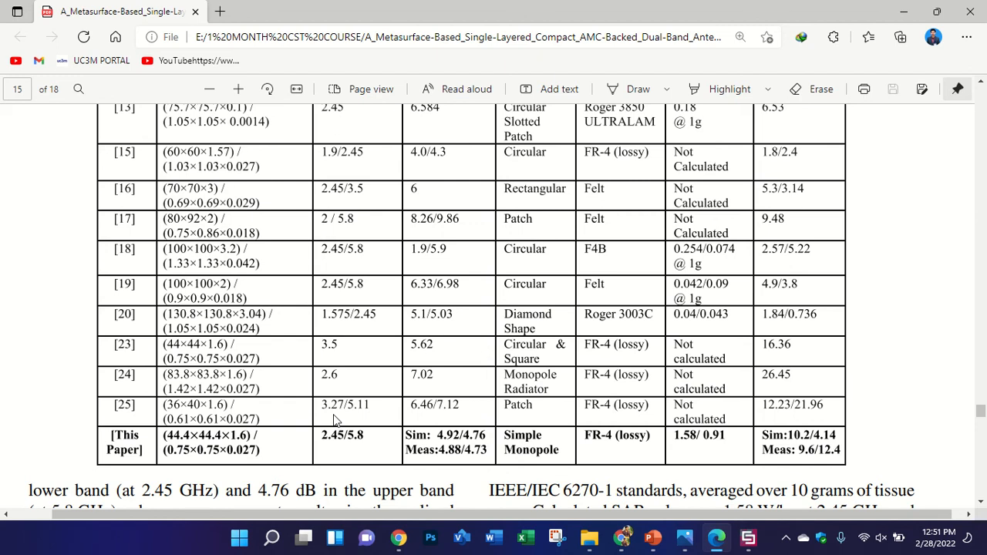
pyautogui.keyDown('ctrl'); pyautogui.scroll(-1, 334, 420); pyautogui.keyUp('ctrl')
pyautogui.scroll(1, 334, 420)
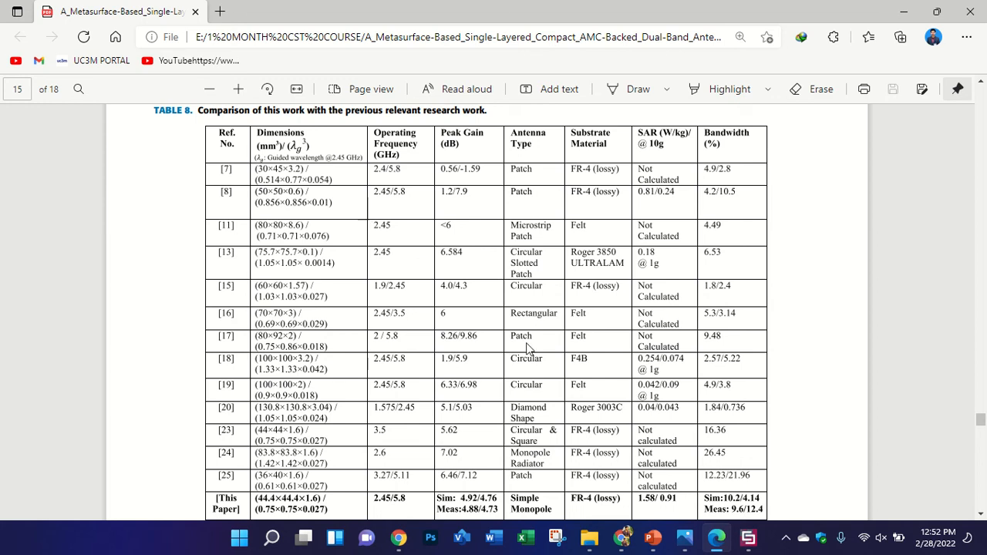
# - Go back to pages 3 and 4 of the paper and review the antenna design section and Figures 2 to 4
pyautogui.scroll(10, 556, 349)
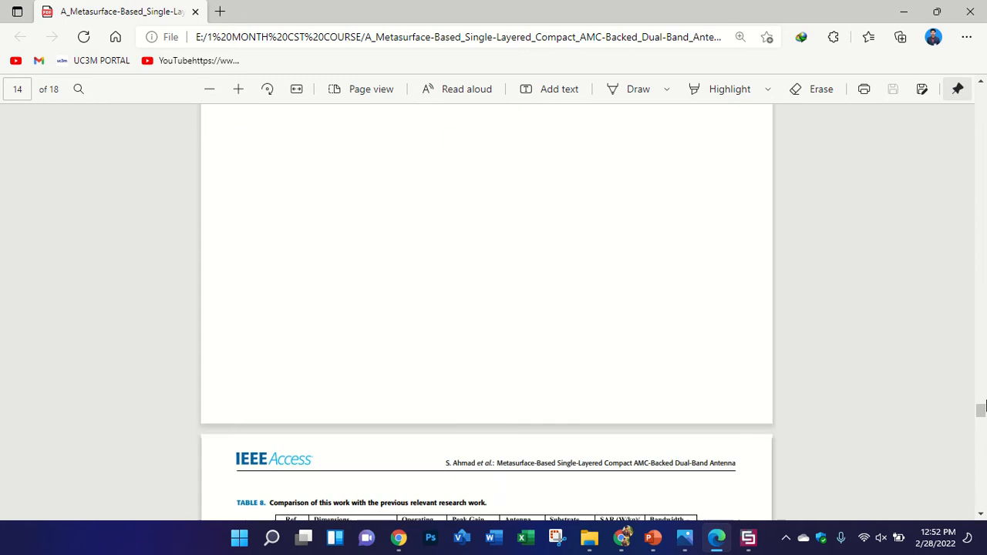
pyautogui.moveTo(980, 405); pyautogui.dragTo(980, 150)
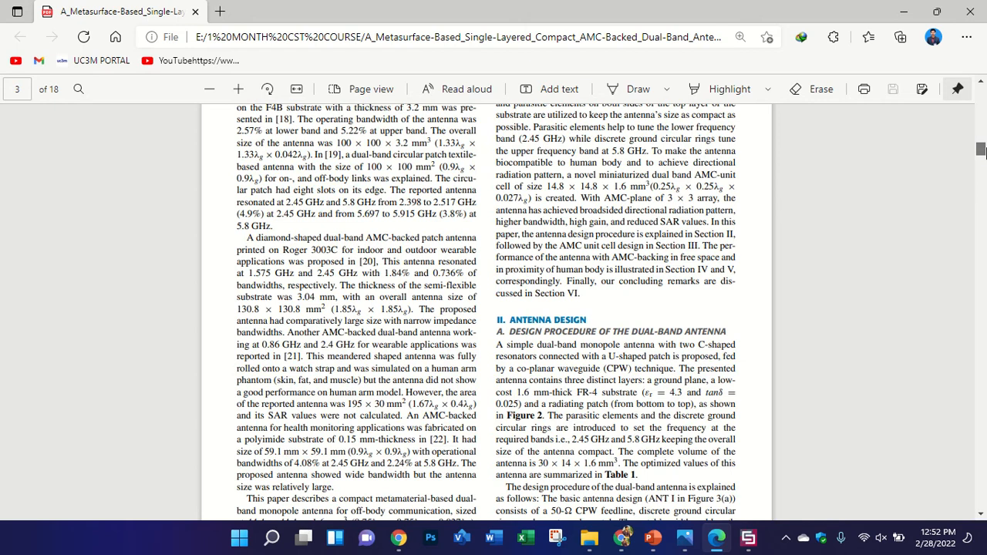
pyautogui.moveTo(980, 150); pyautogui.dragTo(980, 170)
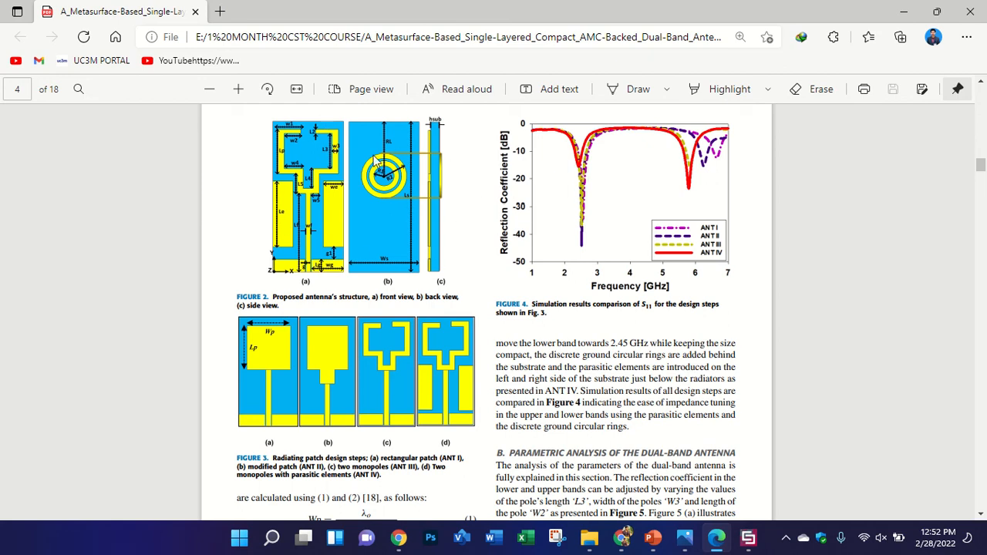
pyautogui.scroll(-3, 567, 192)
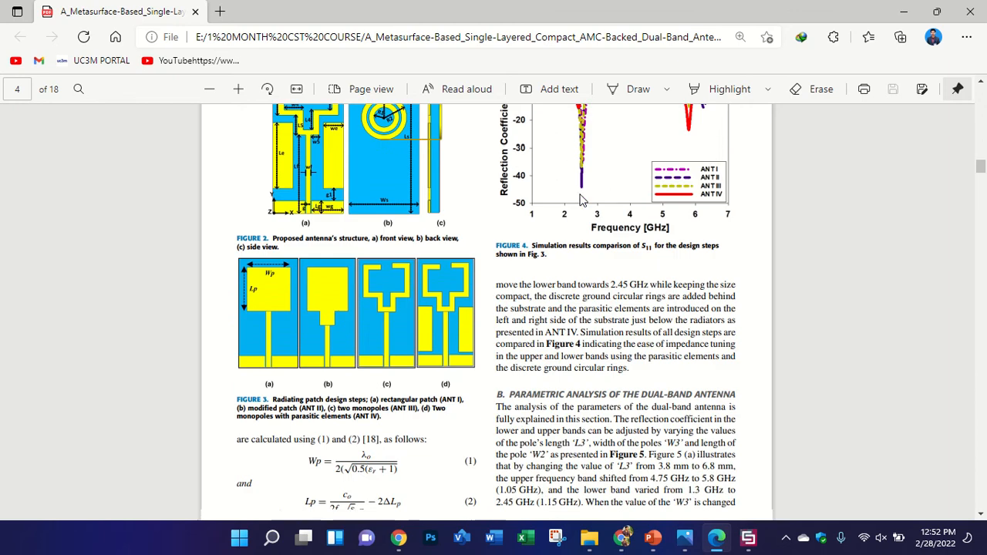
pyautogui.scroll(8, 631, 260)
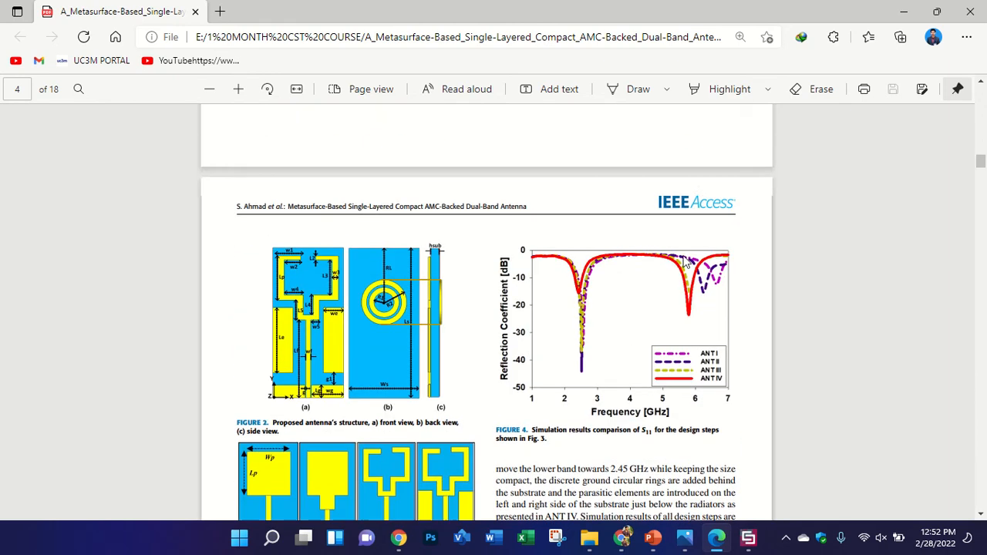
pyautogui.scroll(4, 562, 289)
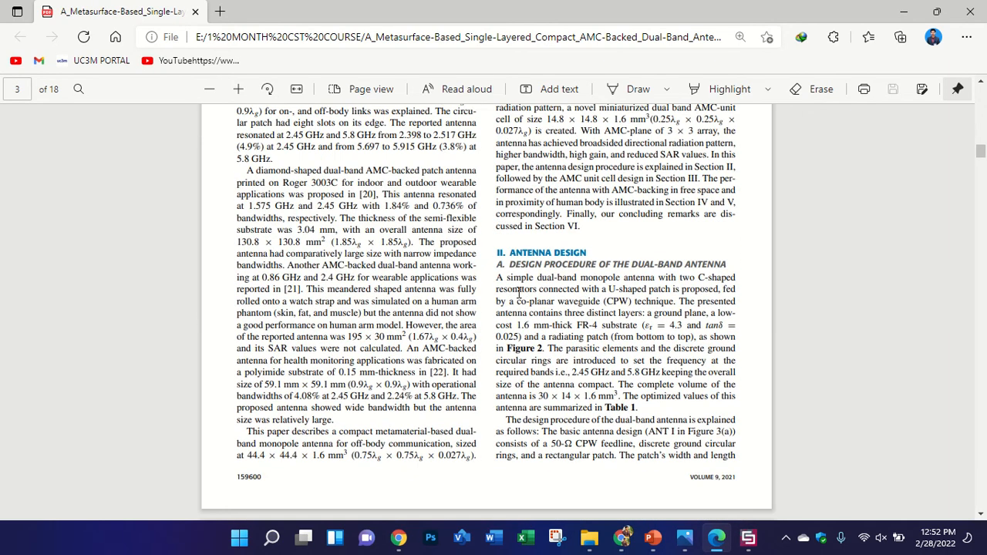
pyautogui.scroll(-7, 641, 417)
# - Switch to CST Studio Suite, inspect the antenna model, and open its schematic with the block selection tree
pyautogui.hotkey('alt', 'Tab')
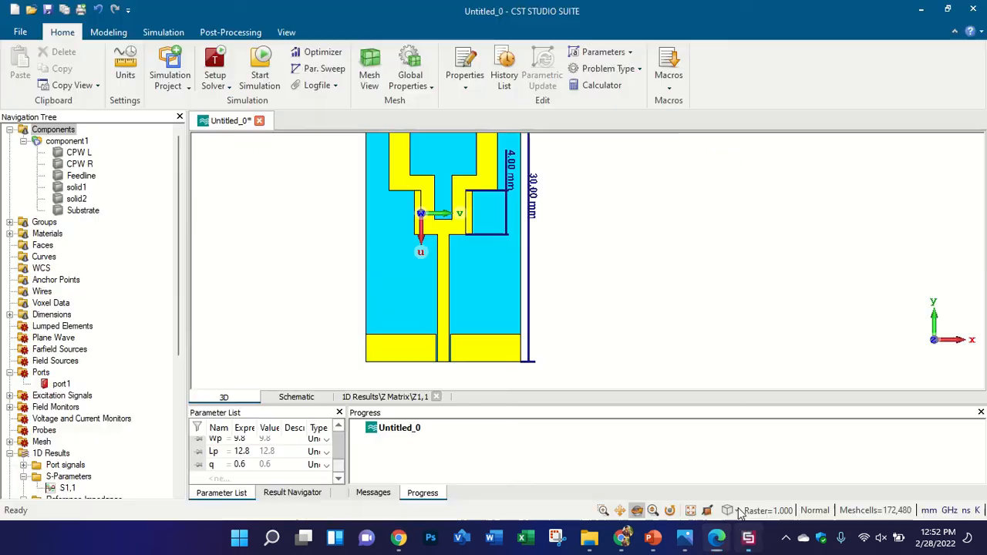
pyautogui.scroll(-3, 522, 274)
pyautogui.scroll(3, 507, 210)
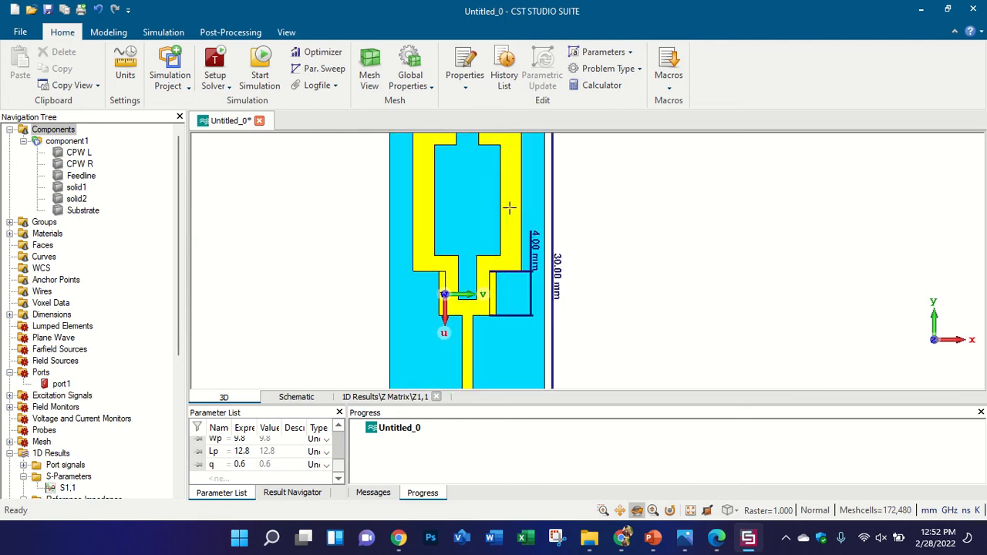
pyautogui.scroll(-4, 96, 351)
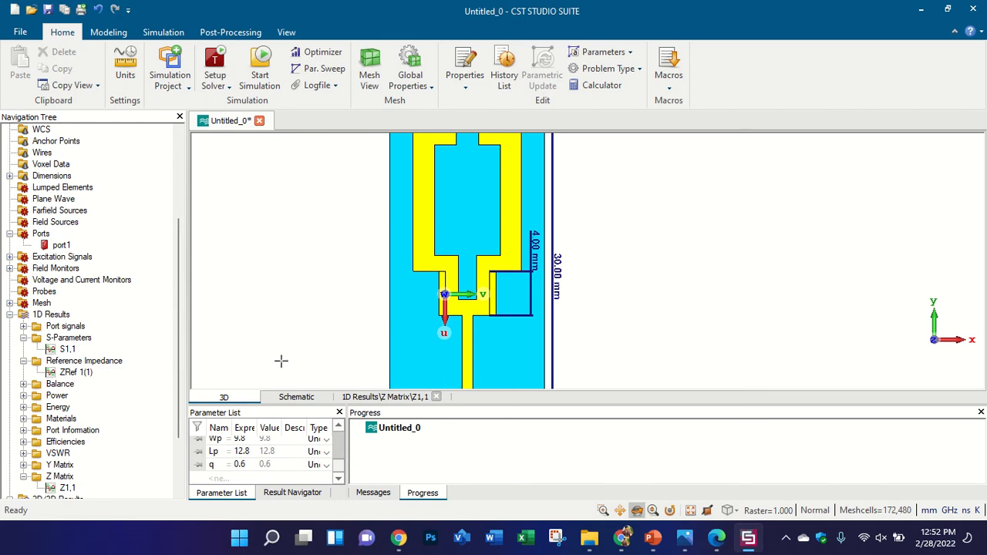
pyautogui.click(298, 396)
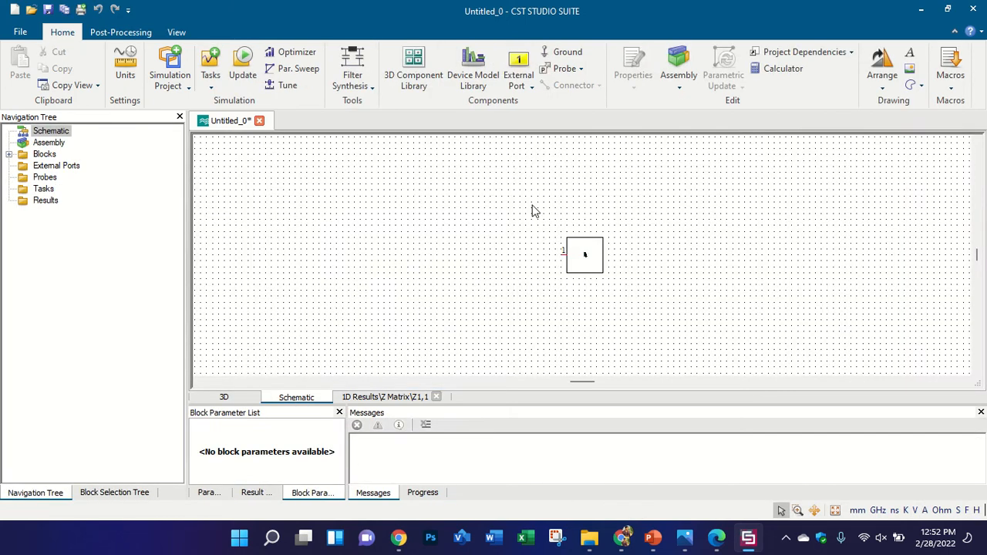
pyautogui.click(115, 493)
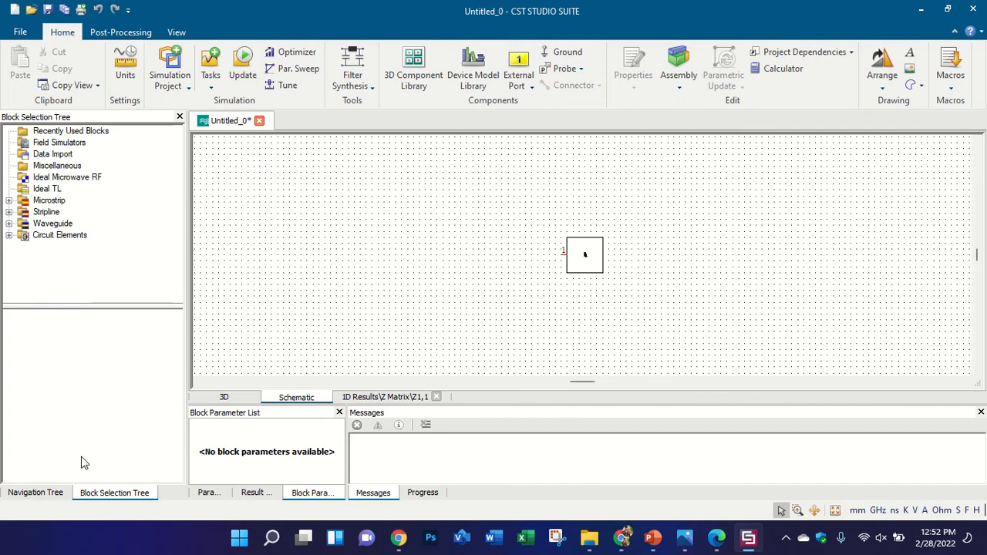
# - Expand the Stripline and Microstrip block categories to view their subcategories, leaving Microstrip collapsed
pyautogui.click(9, 212)
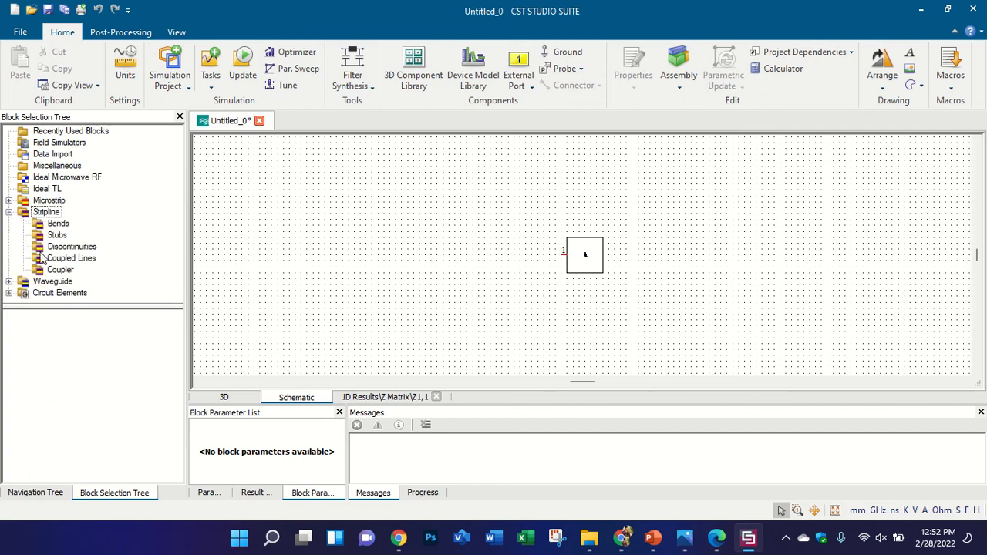
pyautogui.click(9, 201)
pyautogui.click(9, 201)
pyautogui.click(9, 202)
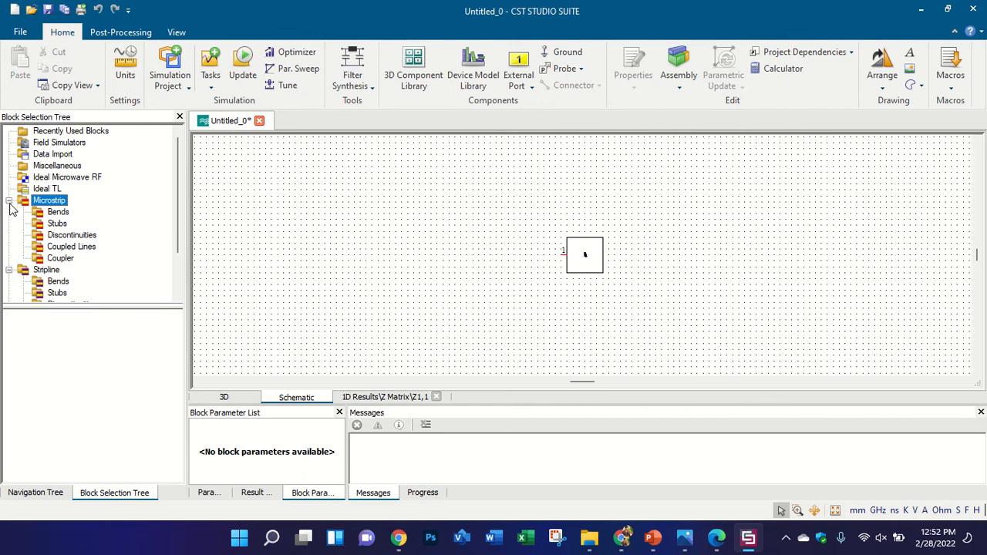
pyautogui.click(9, 201)
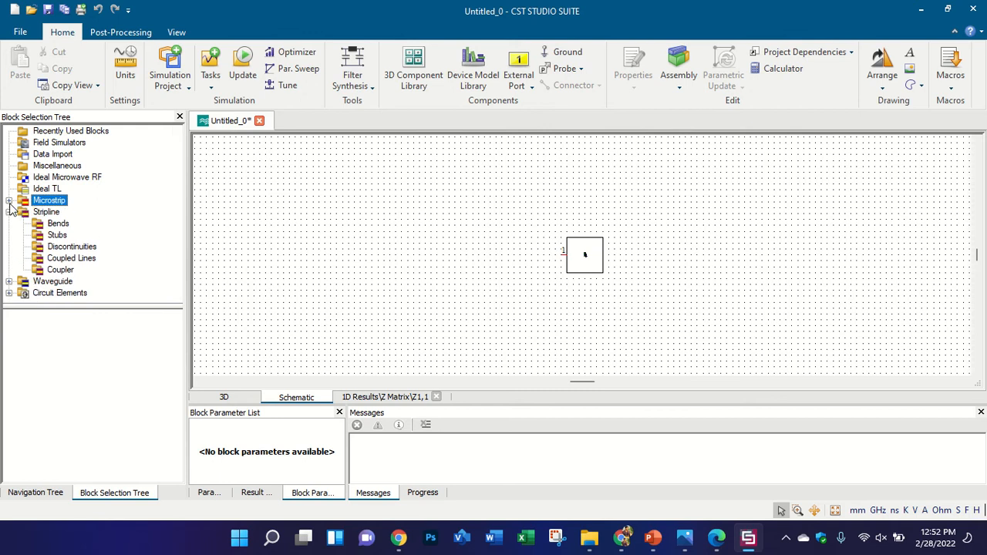
# - Browse the Sources / Ports and Semiconductor blocks available under Circuit Elements
pyautogui.click(9, 293)
pyautogui.click(52, 282)
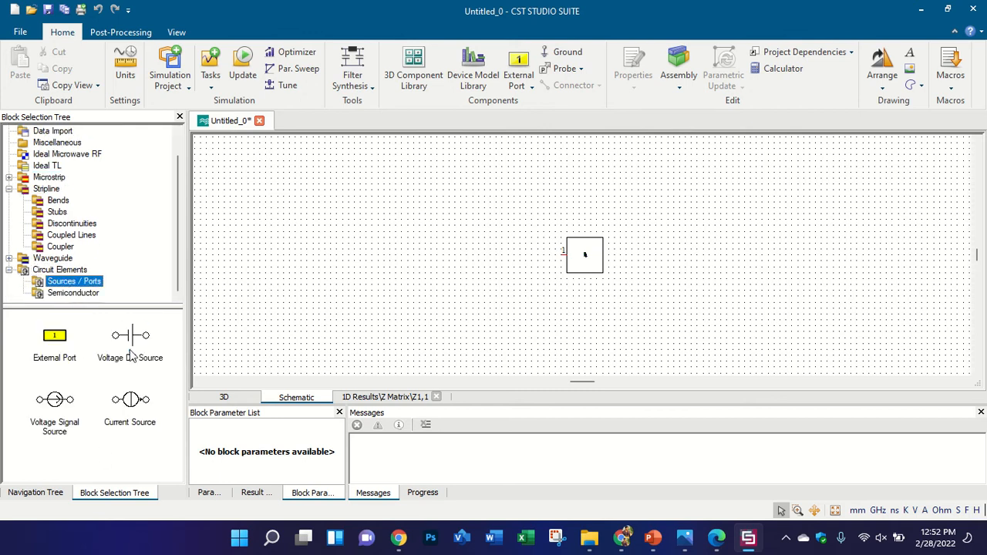
pyautogui.click(72, 293)
pyautogui.scroll(-1, 133, 355)
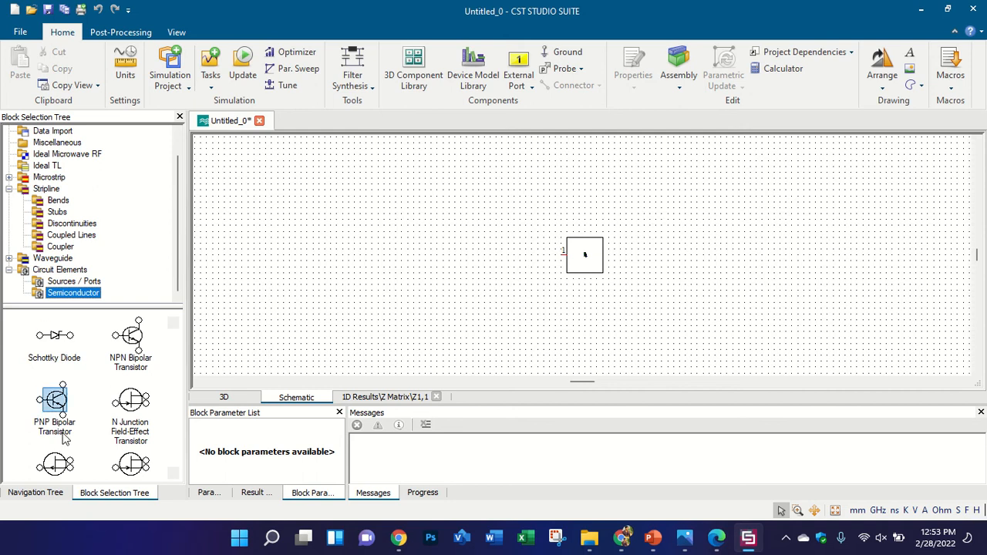
pyautogui.scroll(-10, 93, 370)
pyautogui.scroll(10, 105, 389)
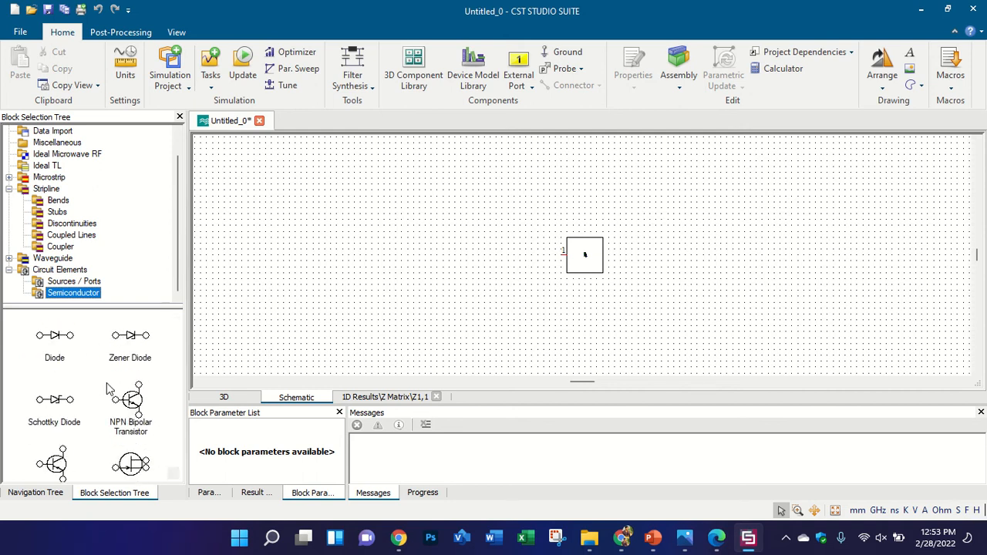
pyautogui.scroll(-2, 105, 386)
pyautogui.scroll(2, 104, 374)
# - Switch to the paper in Edge and look ahead through the prototype, equivalent circuit and AMC unit cell figures up to page 9
pyautogui.click(716, 537)
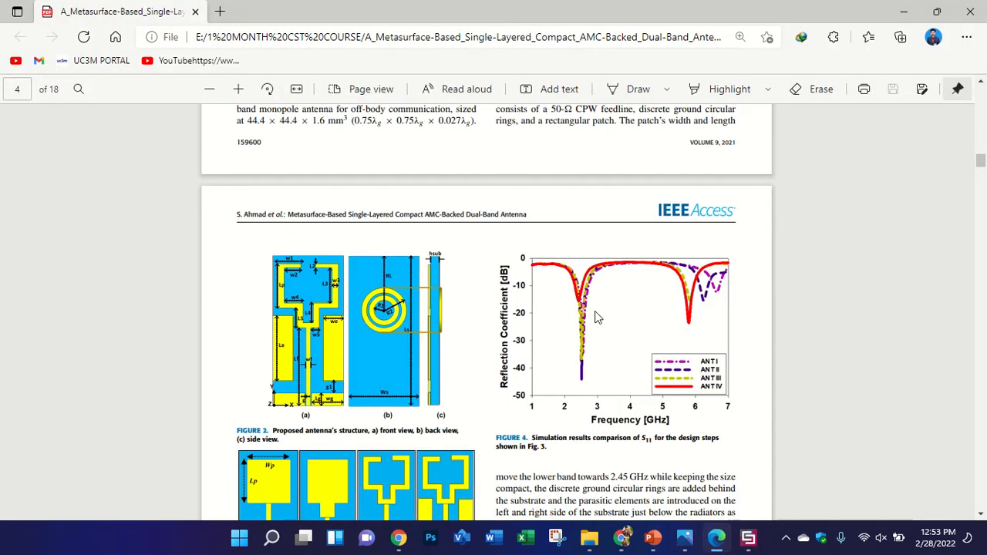
pyautogui.keyDown('ctrl'); pyautogui.scroll(-3, 594, 316); pyautogui.keyUp('ctrl')
pyautogui.scroll(-10, 590, 301)
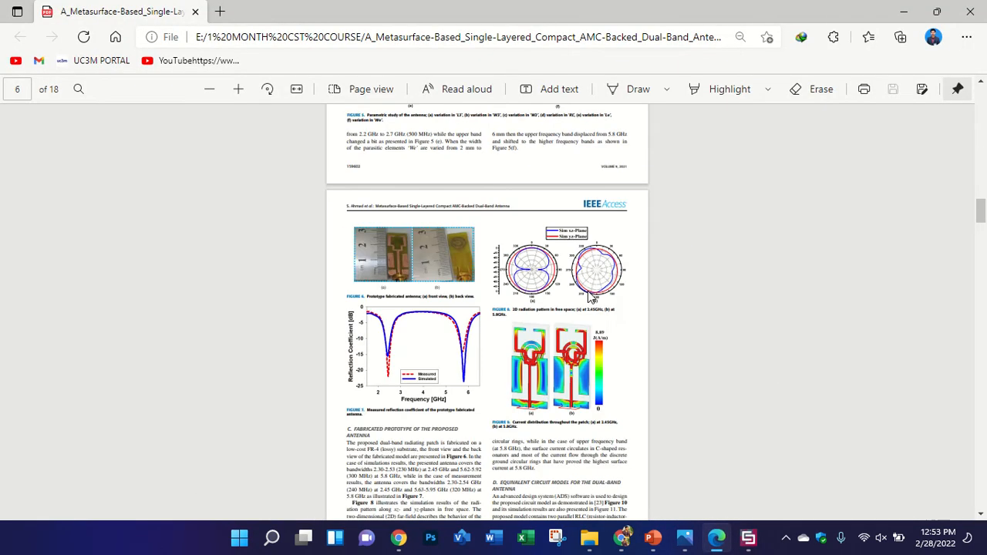
pyautogui.scroll(-5, 590, 297)
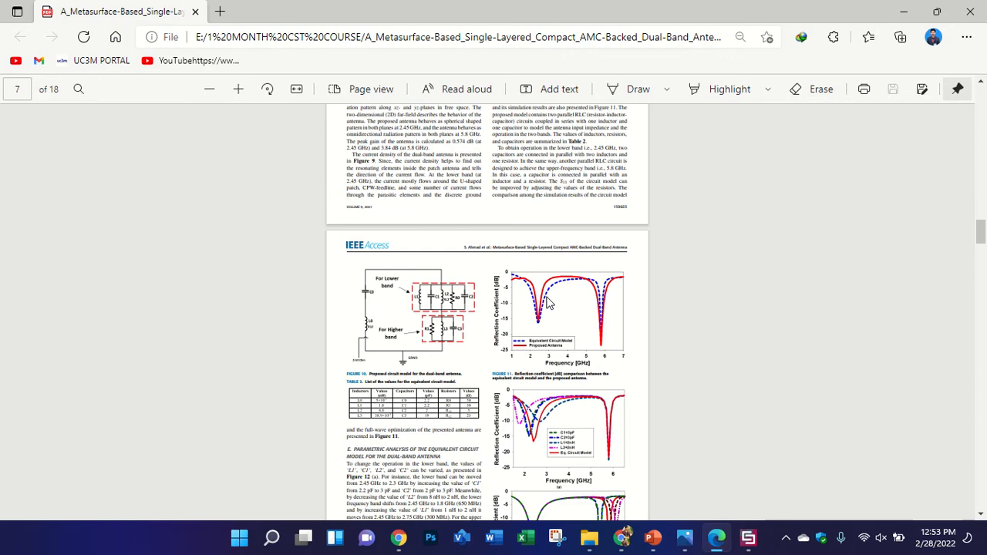
pyautogui.scroll(-15, 539, 300)
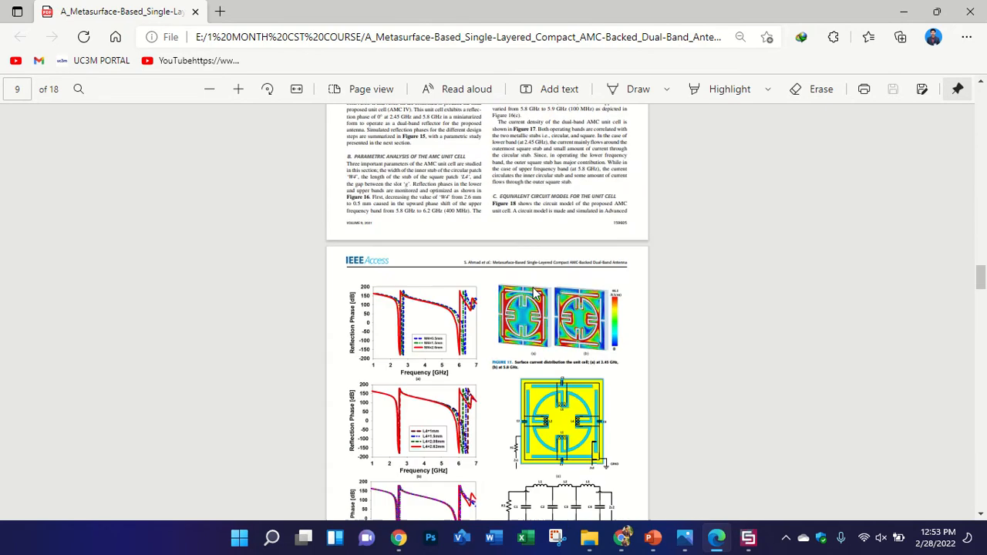
# - Go back through the paper, viewing the parametric study plots on page 5, to the Figure 4 S11 comparison on page 4
pyautogui.scroll(15, 534, 291)
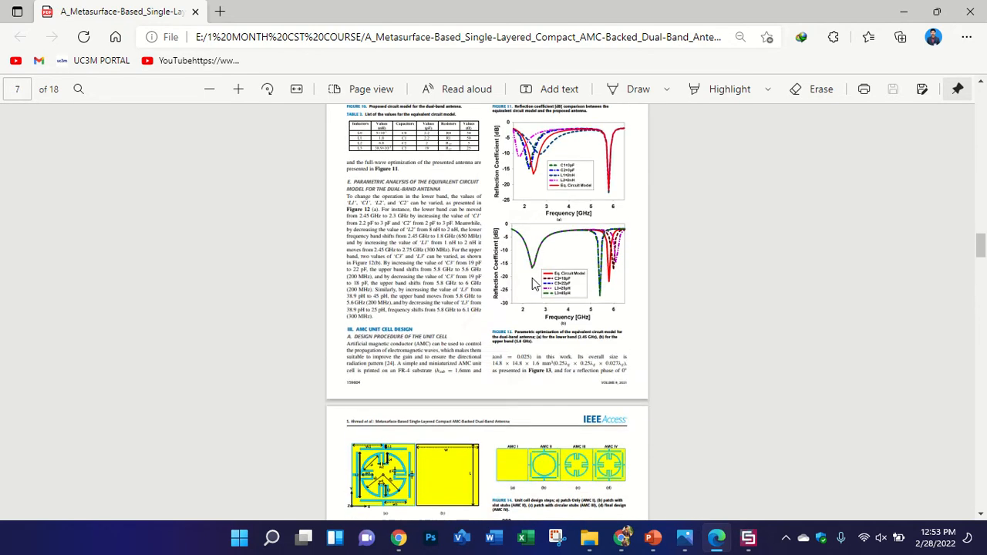
pyautogui.scroll(8, 532, 284)
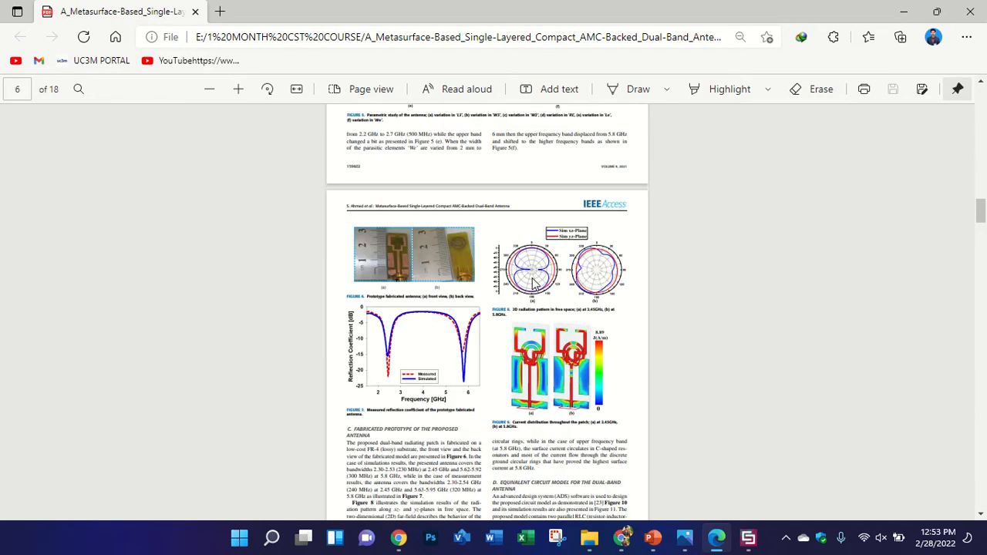
pyautogui.scroll(5, 532, 283)
pyautogui.keyDown('ctrl'); pyautogui.scroll(2, 534, 286); pyautogui.keyUp('ctrl')
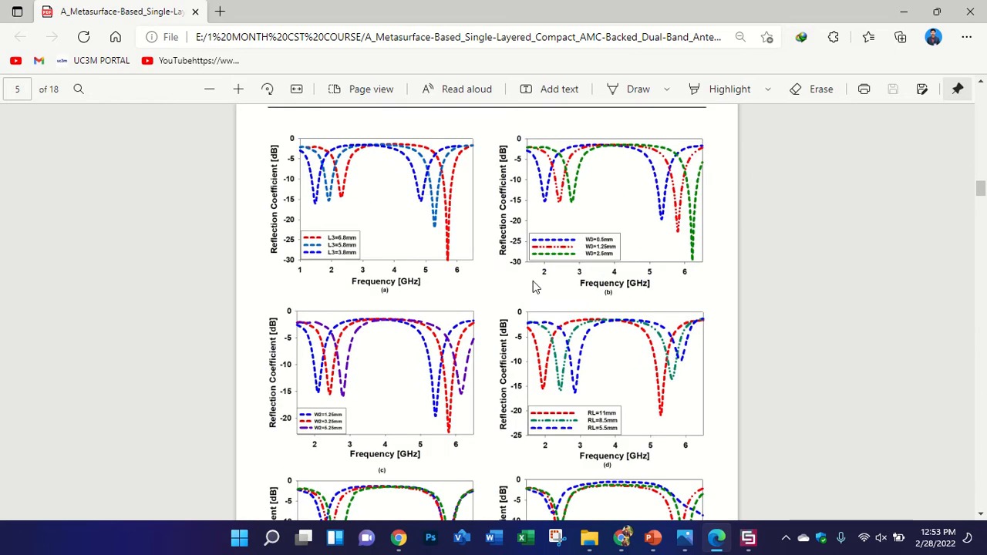
pyautogui.scroll(10, 535, 284)
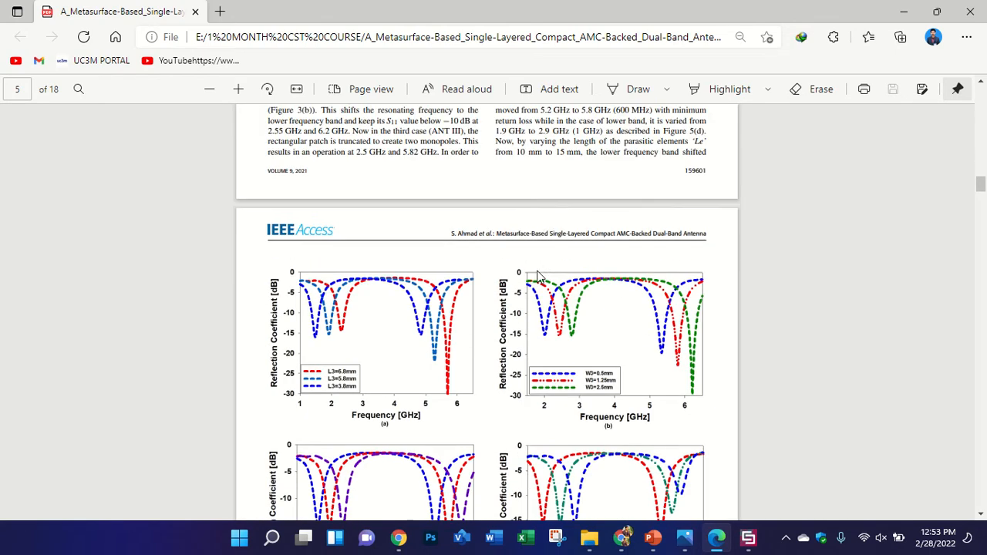
pyautogui.scroll(5, 531, 258)
pyautogui.scroll(-2, 531, 255)
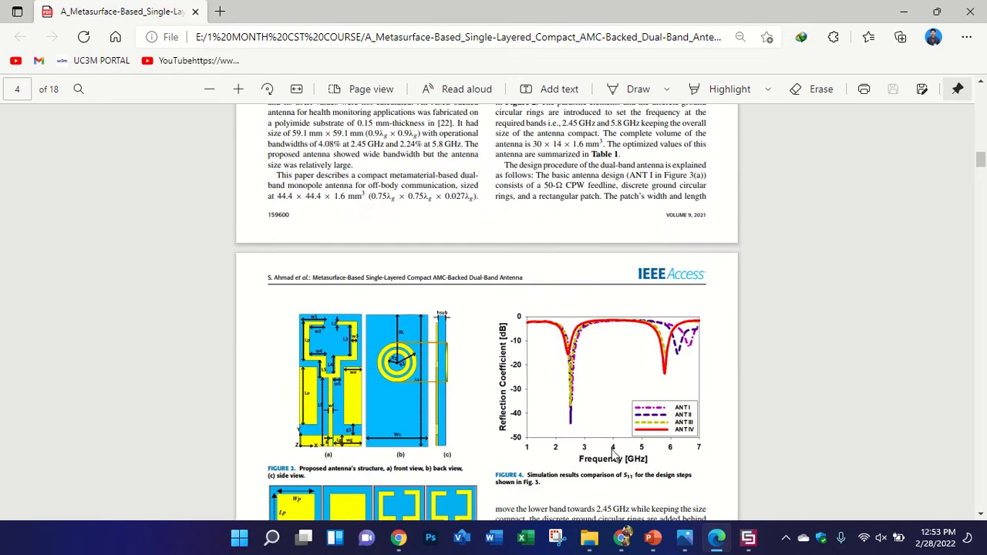
# - Switch back to CST Studio Suite and examine the remaining Semiconductor blocks and the antenna block with its port 1 in the schematic
pyautogui.click(746, 537)
pyautogui.click(207, 492)
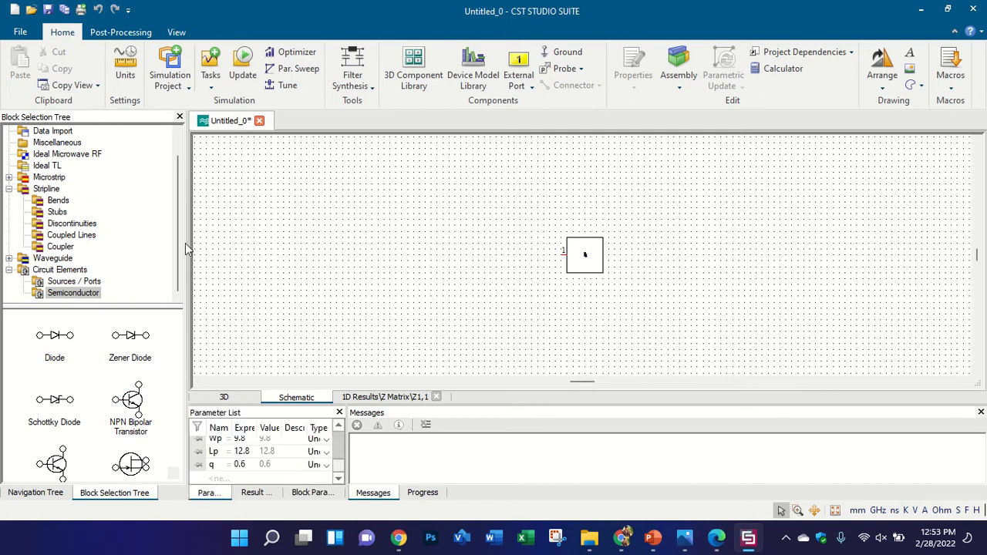
pyautogui.scroll(-5, 85, 385)
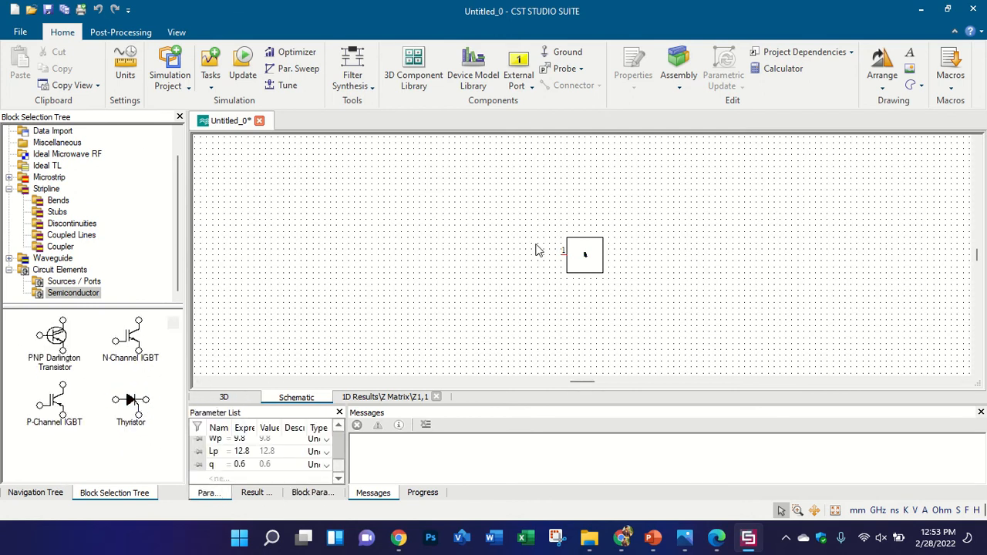
pyautogui.scroll(1, 64, 378)
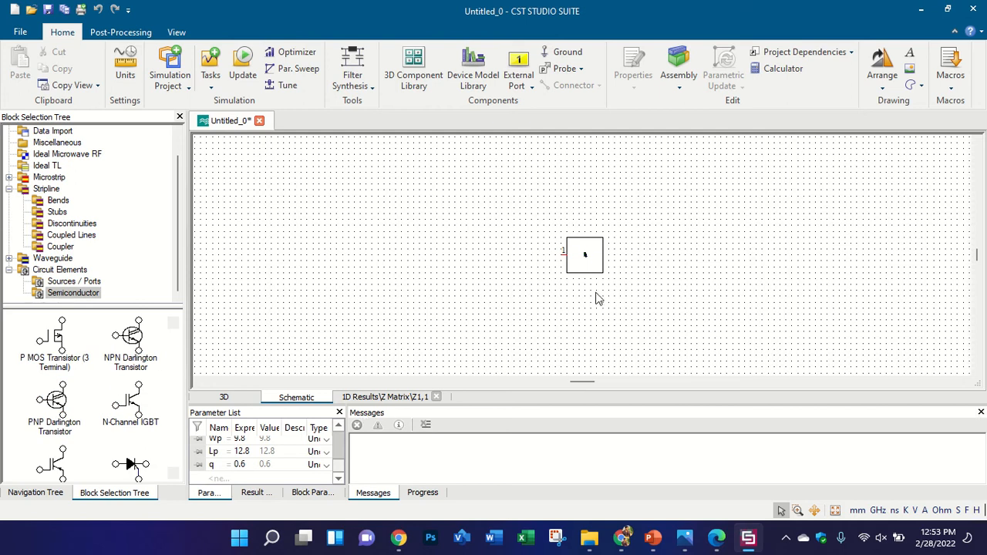
pyautogui.scroll(4, 578, 250)
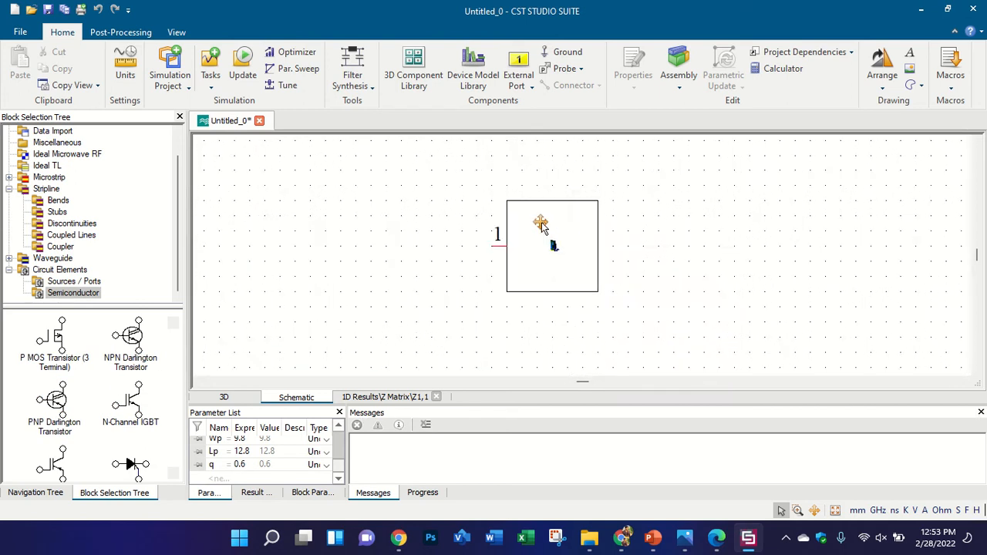
pyautogui.scroll(4, 568, 244)
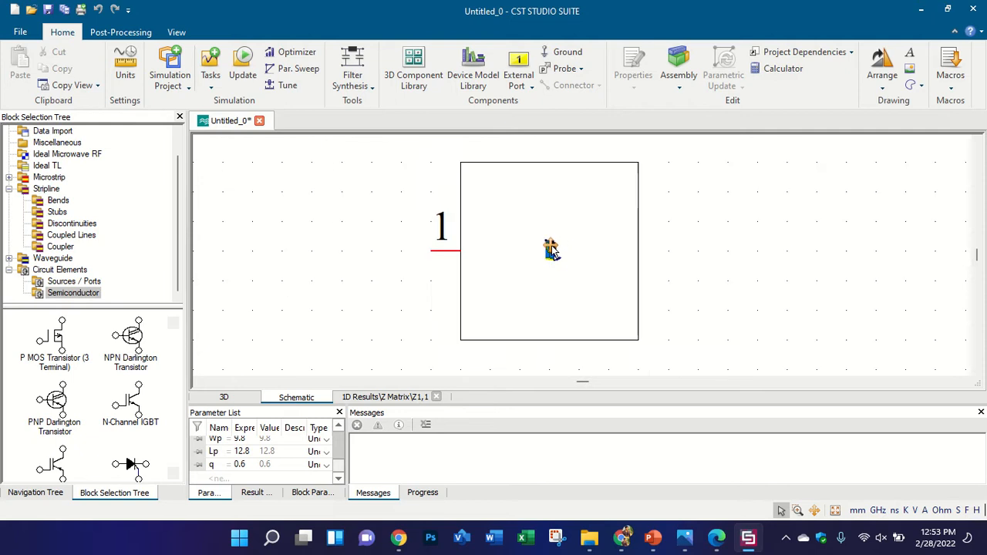
pyautogui.scroll(1, 549, 251)
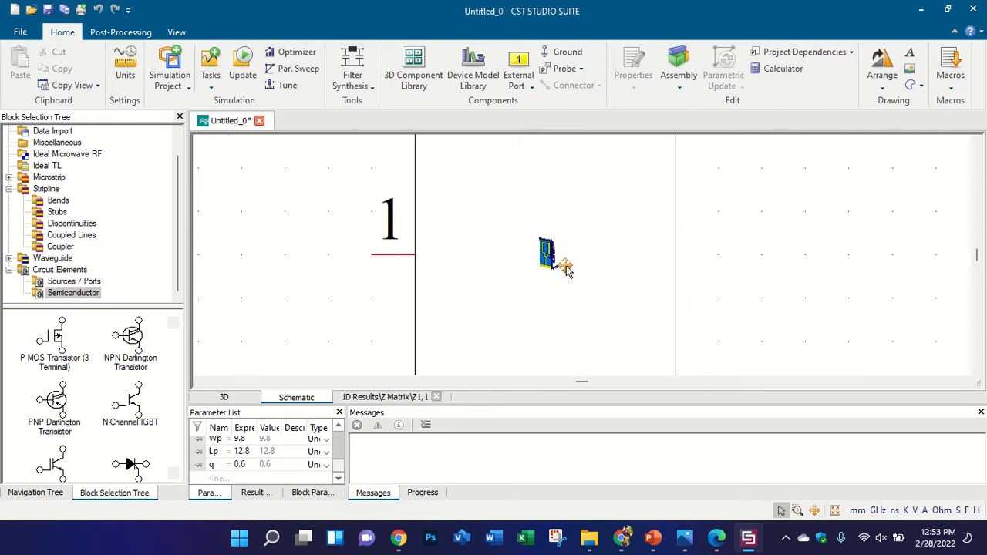
pyautogui.scroll(-2, 460, 278)
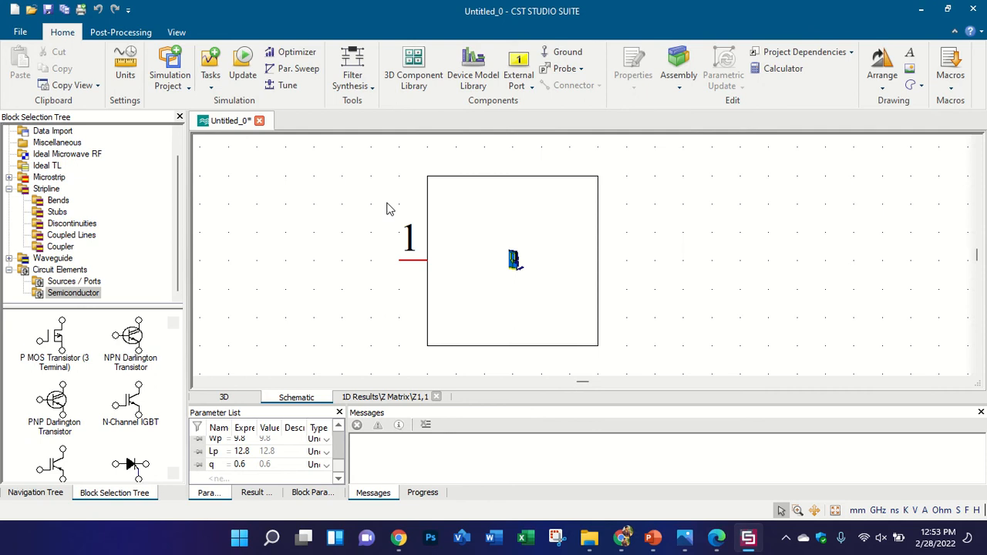
pyautogui.scroll(2, 527, 225)
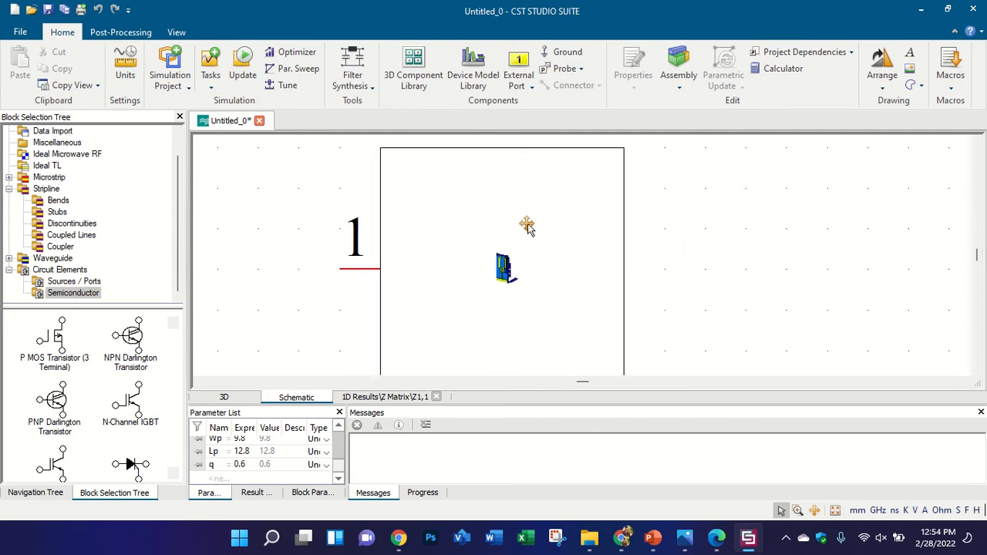
pyautogui.scroll(-1, 524, 221)
pyautogui.scroll(-1, 524, 221)
pyautogui.scroll(-1, 527, 244)
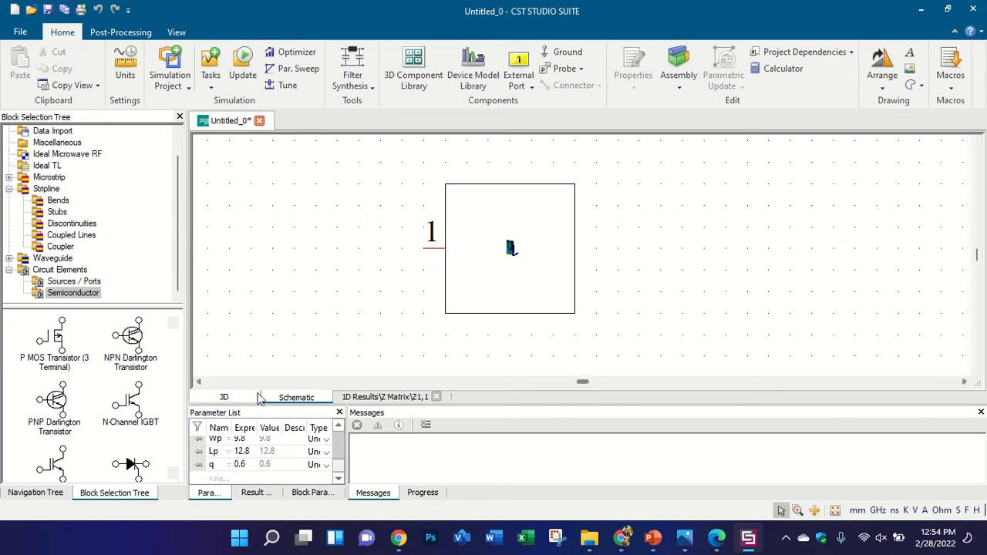
# - Return to the 3D model and view the whole antenna from the front
pyautogui.click(224, 396)
pyautogui.scroll(-2, 438, 253)
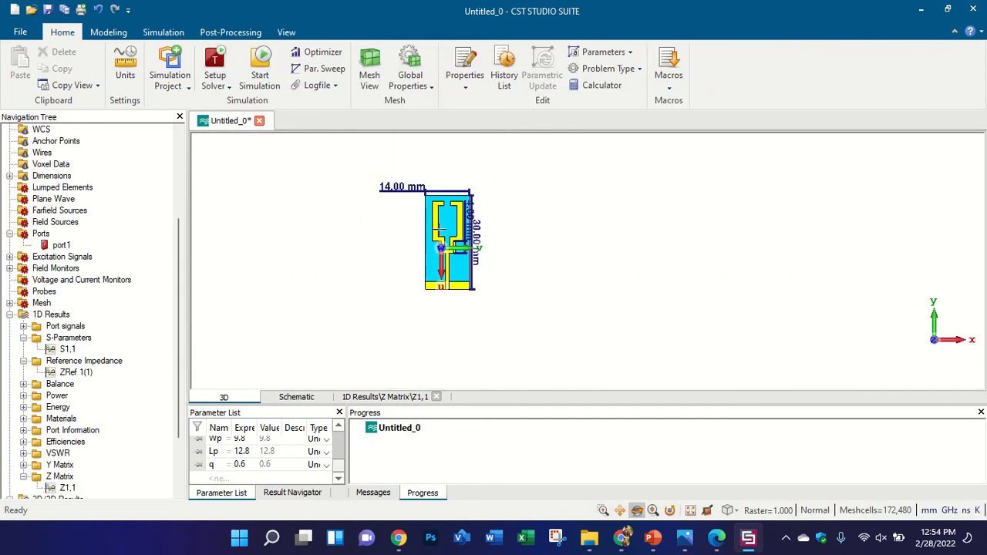
pyautogui.scroll(1, 437, 221)
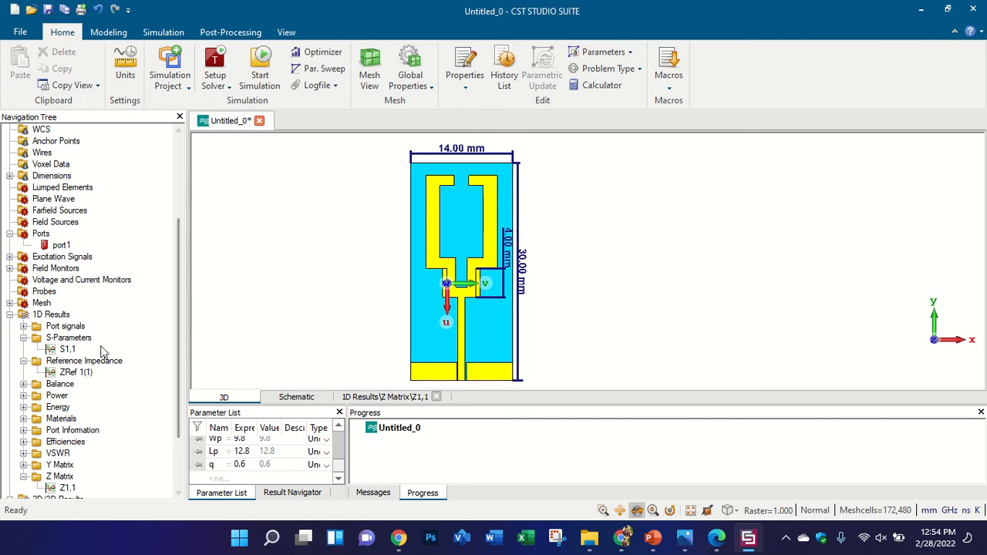
# - Show the S1,1 sweep curves, examine the first resonance with the legend moved clear of it, and restore the full frequency range
pyautogui.click(67, 350)
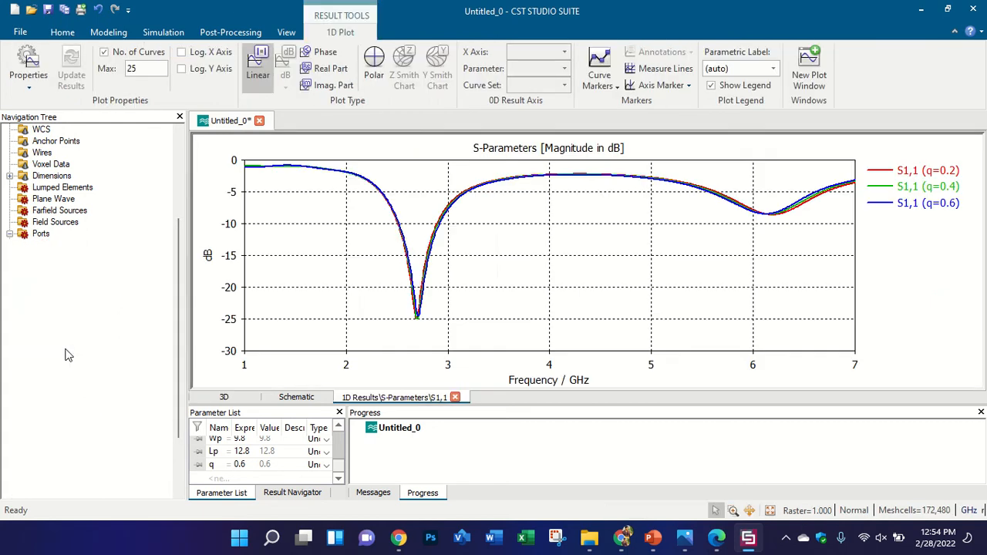
pyautogui.moveTo(561, 286); pyautogui.dragTo(571, 268)
pyautogui.moveTo(379, 169); pyautogui.dragTo(640, 366)
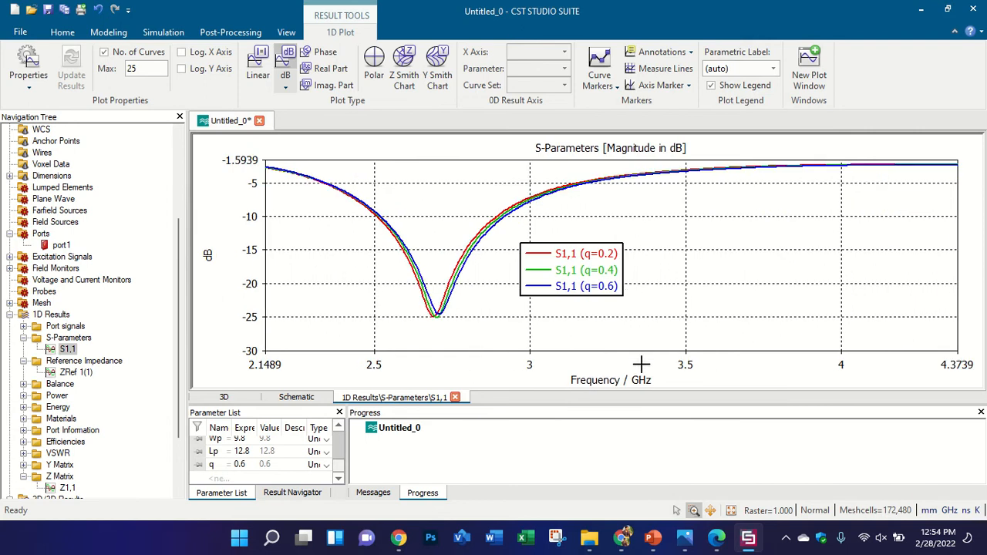
pyautogui.moveTo(321, 168); pyautogui.dragTo(639, 373)
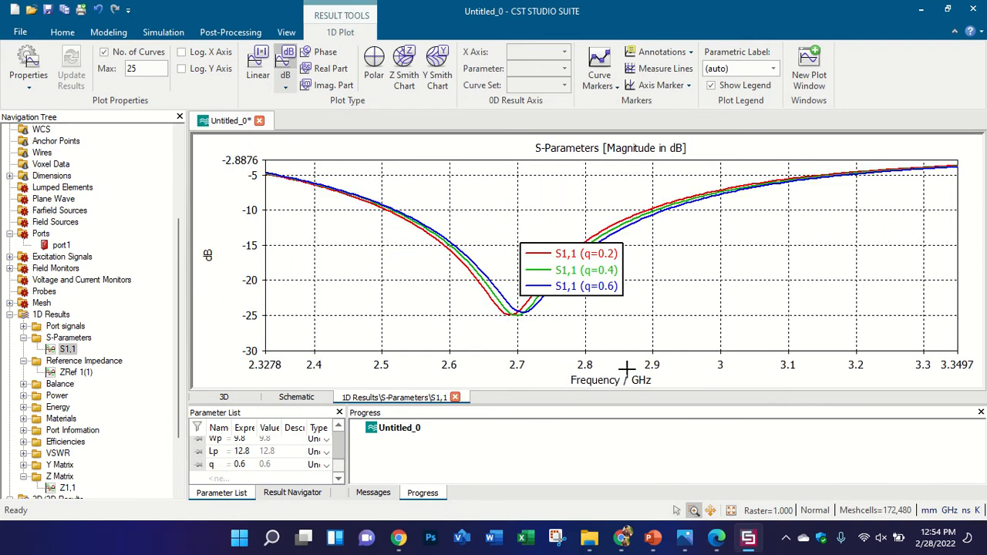
pyautogui.moveTo(601, 284); pyautogui.dragTo(417, 308)
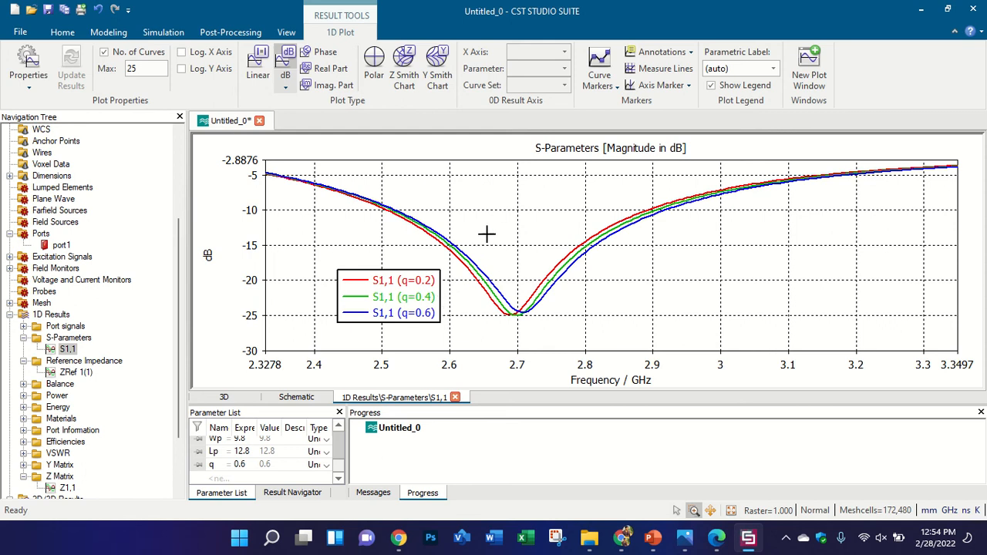
pyautogui.rightClick(454, 196)
pyautogui.click(493, 202)
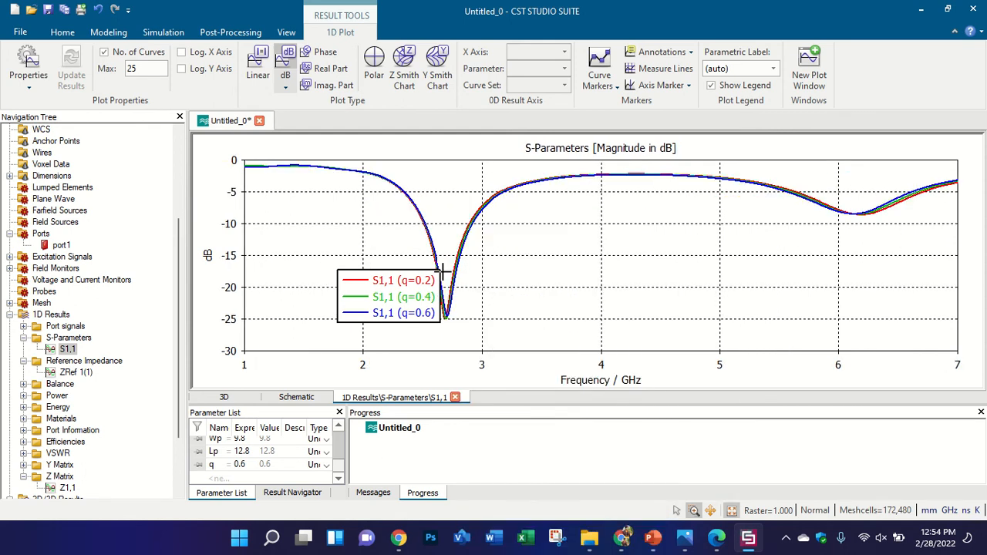
# - Examine the three S1,1 curves between about 2.34 and 3.10 GHz, keeping the legend clear of the dip
pyautogui.moveTo(417, 288); pyautogui.dragTo(590, 263)
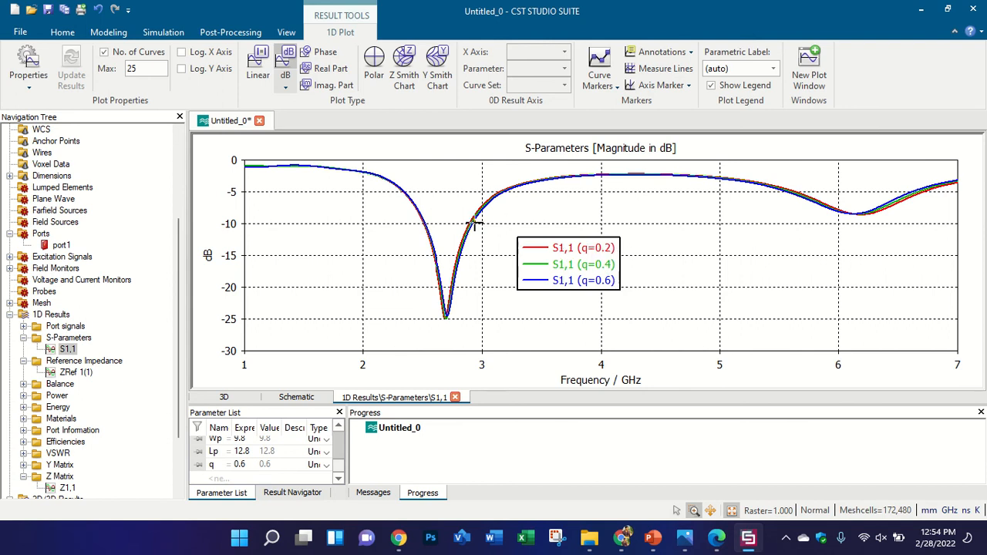
pyautogui.moveTo(403, 207); pyautogui.dragTo(493, 340)
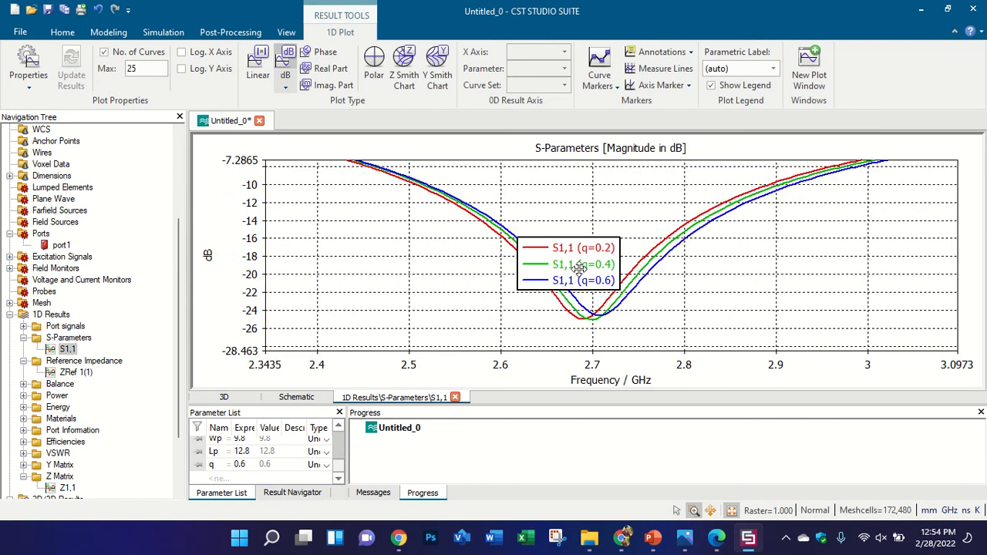
pyautogui.moveTo(579, 269); pyautogui.dragTo(409, 291)
pyautogui.rightClick(468, 215)
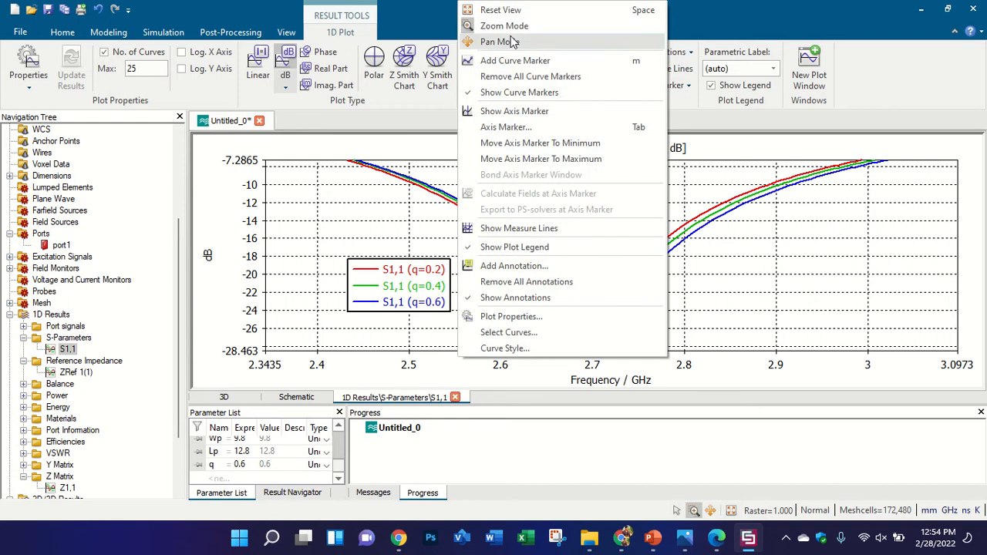
pyautogui.click(688, 173)
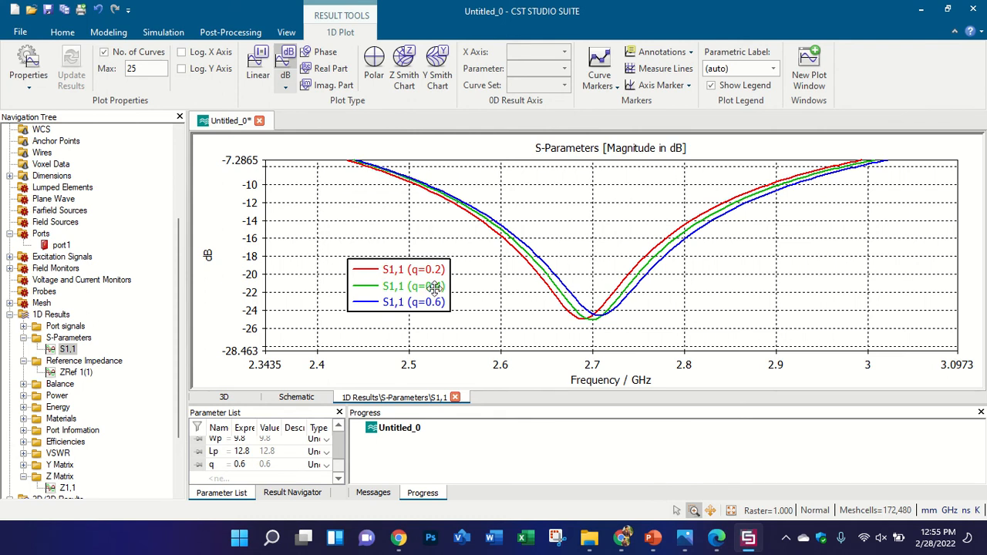
# - Compare the minima of the q=0.2, 0.4 and 0.6 curves up close, repositioning the legend away from them
pyautogui.moveTo(434, 287); pyautogui.dragTo(489, 298)
pyautogui.moveTo(358, 223); pyautogui.dragTo(658, 335)
pyautogui.moveTo(453, 302); pyautogui.dragTo(665, 294)
pyautogui.scroll(1, 456, 276)
pyautogui.scroll(-4, 456, 276)
pyautogui.moveTo(432, 262); pyautogui.dragTo(774, 340)
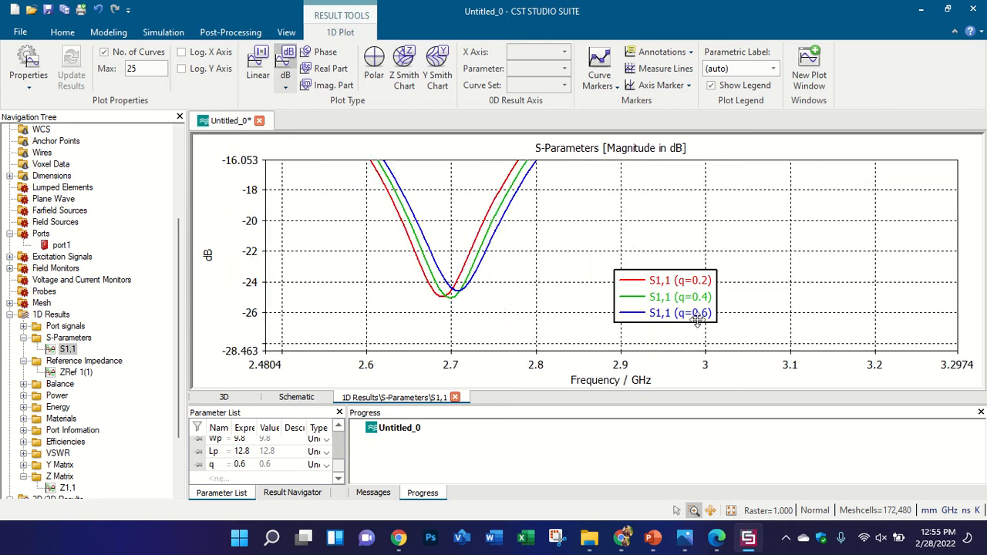
pyautogui.moveTo(697, 321); pyautogui.dragTo(601, 263)
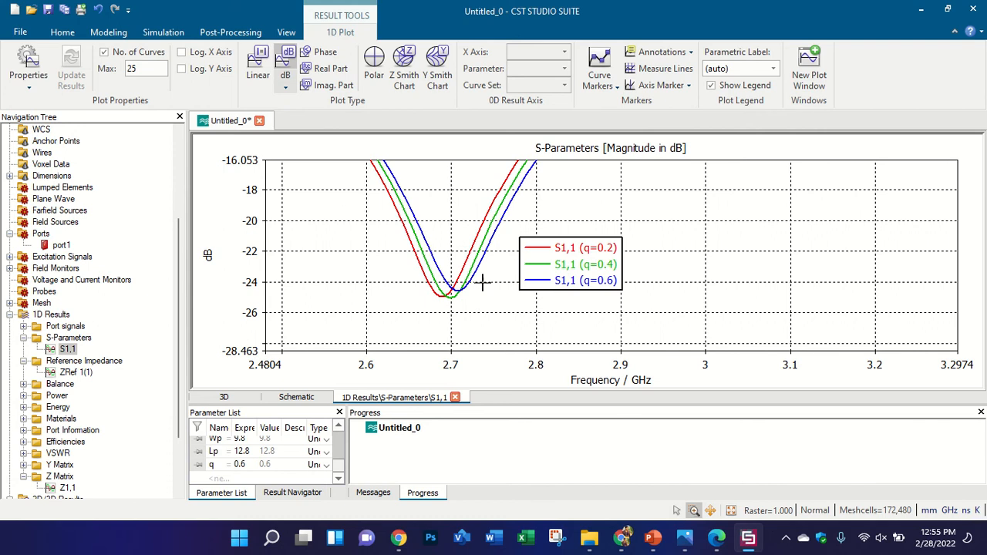
pyautogui.scroll(-4, 461, 245)
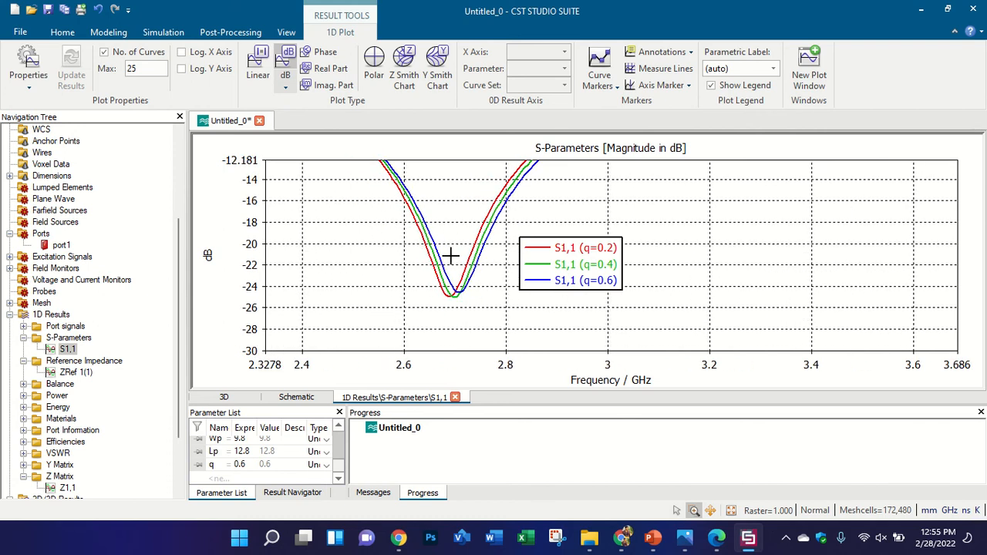
pyautogui.scroll(4, 23, 185)
# - Display component1 in the 3D model and select the Feedline near the lower arms of the antenna
pyautogui.click(67, 141)
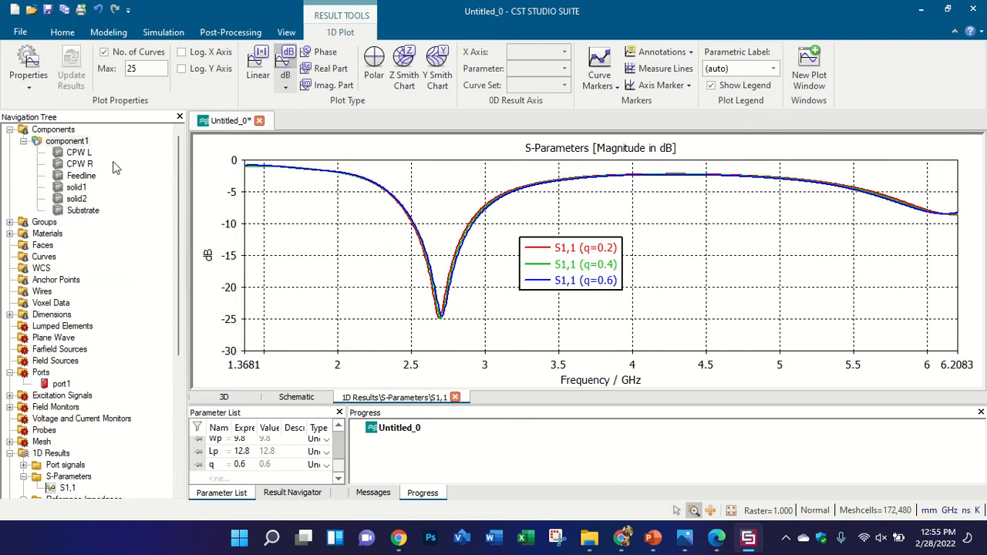
pyautogui.scroll(3, 509, 260)
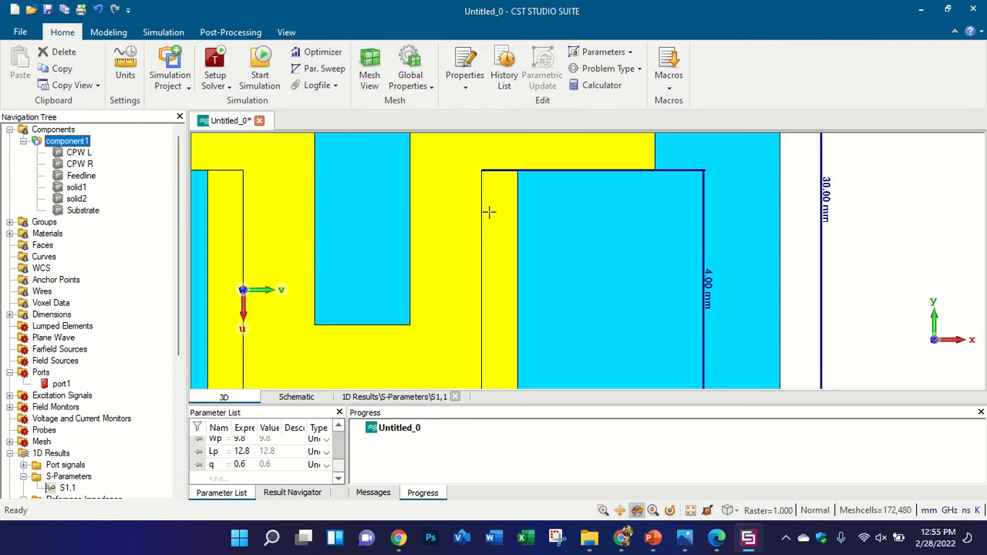
pyautogui.click(463, 173)
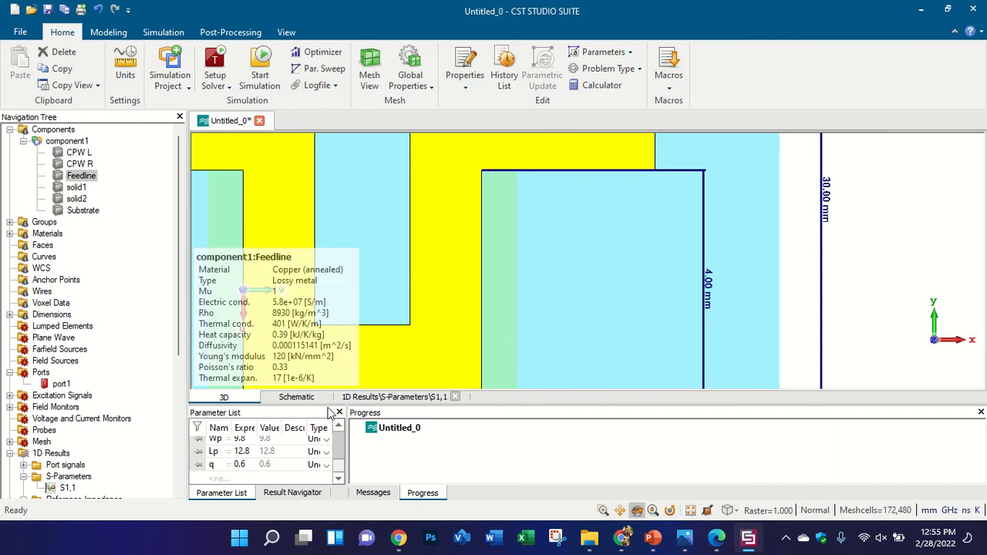
pyautogui.click(300, 397)
pyautogui.click(228, 397)
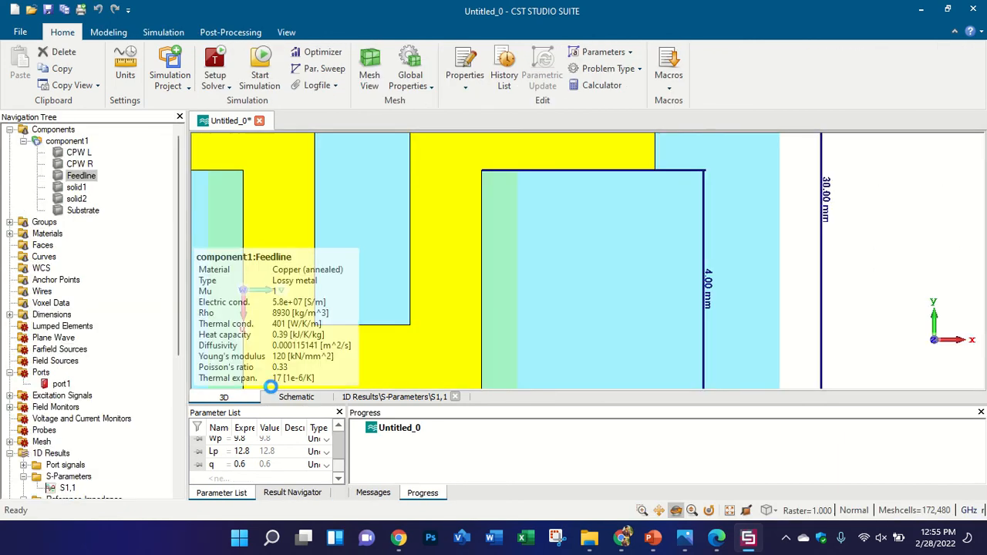
# - Reopen the S1,1 results, compare the frequency shift between the q curves around 2.7 GHz, and reset the plot view
pyautogui.click(68, 487)
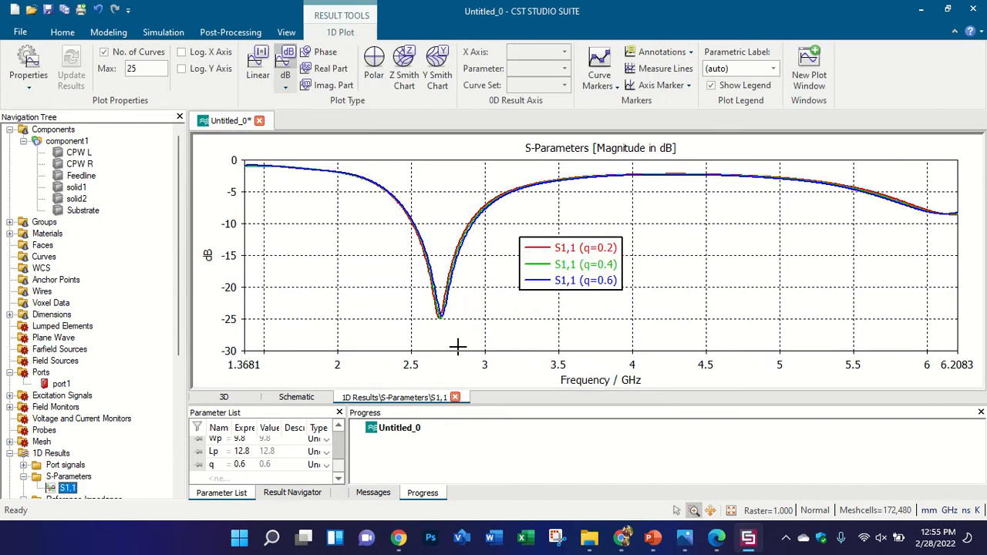
pyautogui.scroll(2, 416, 336)
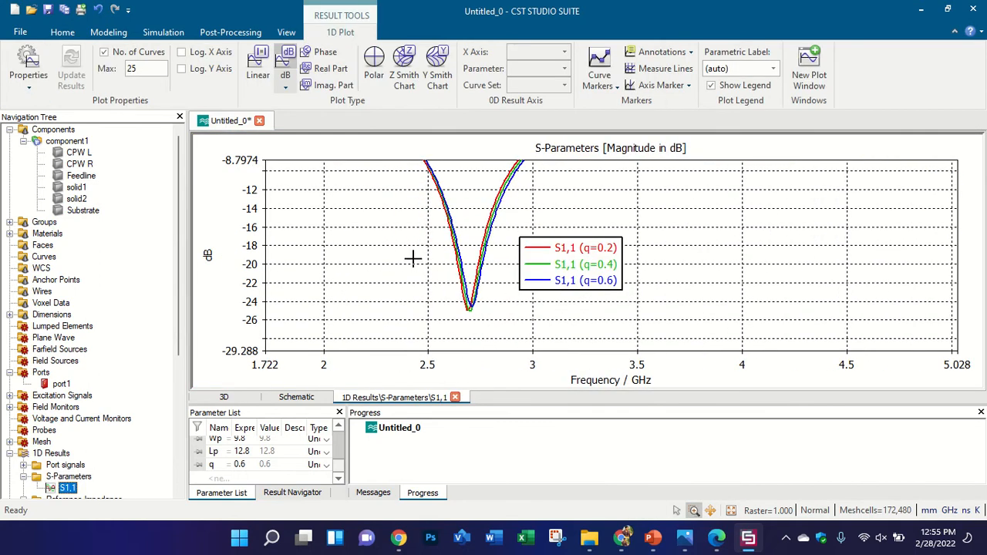
pyautogui.scroll(1, 405, 285)
pyautogui.scroll(2, 547, 302)
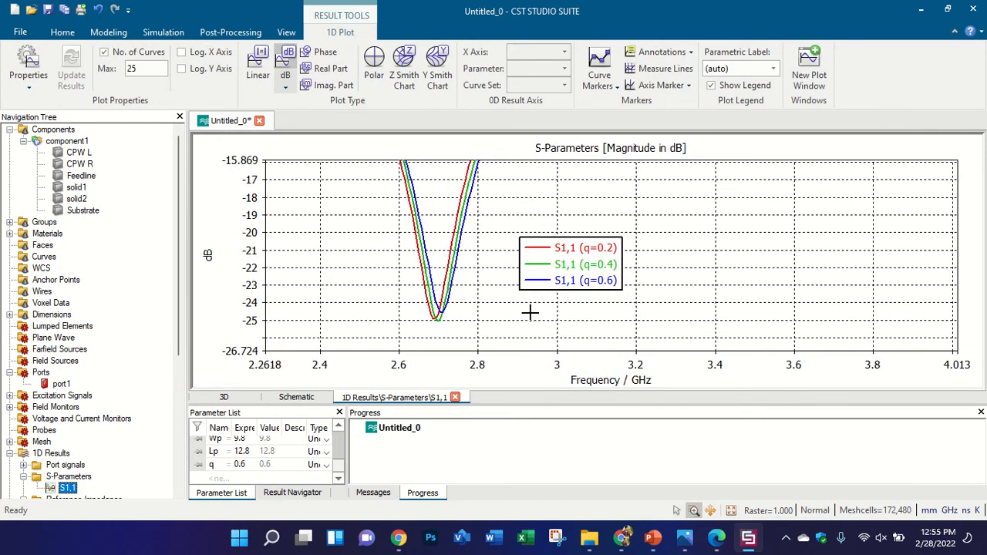
pyautogui.scroll(3, 483, 298)
pyautogui.scroll(-1, 452, 292)
pyautogui.scroll(1, 450, 287)
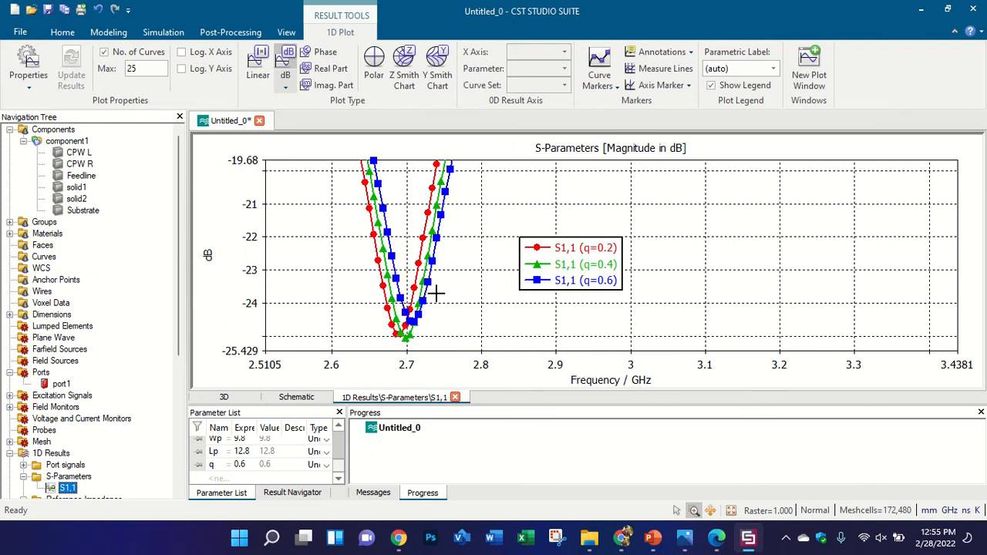
pyautogui.scroll(2, 438, 291)
pyautogui.scroll(-5, 445, 285)
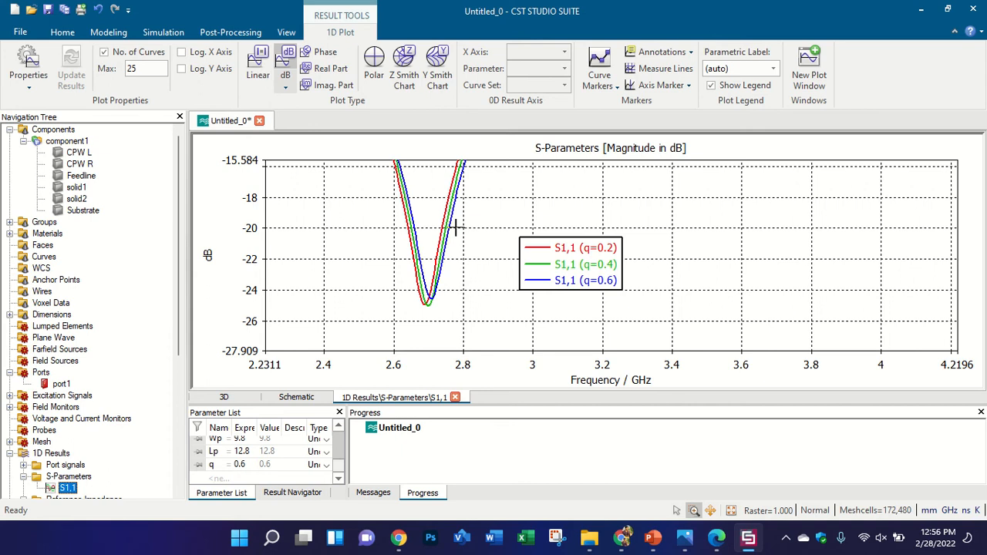
pyautogui.rightClick(478, 206)
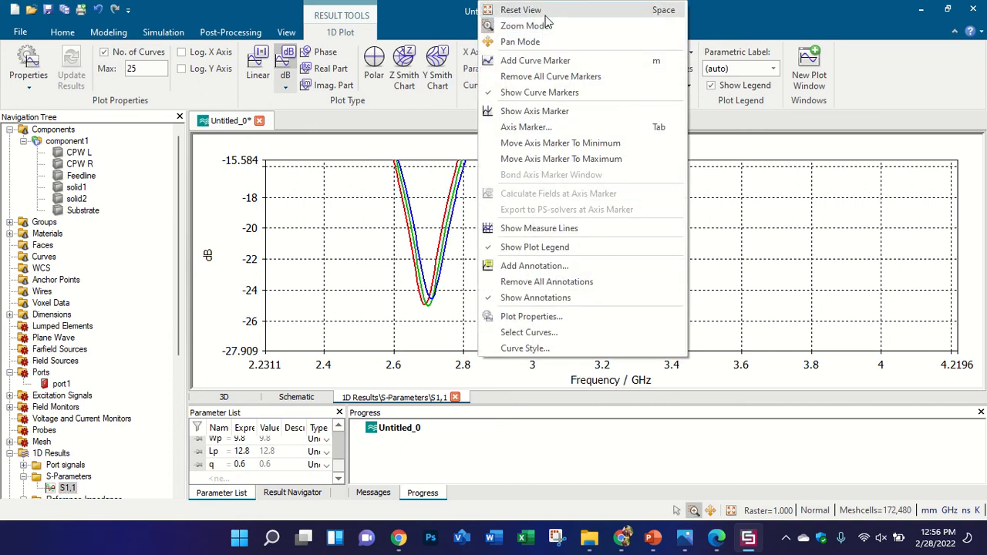
pyautogui.click(505, 10)
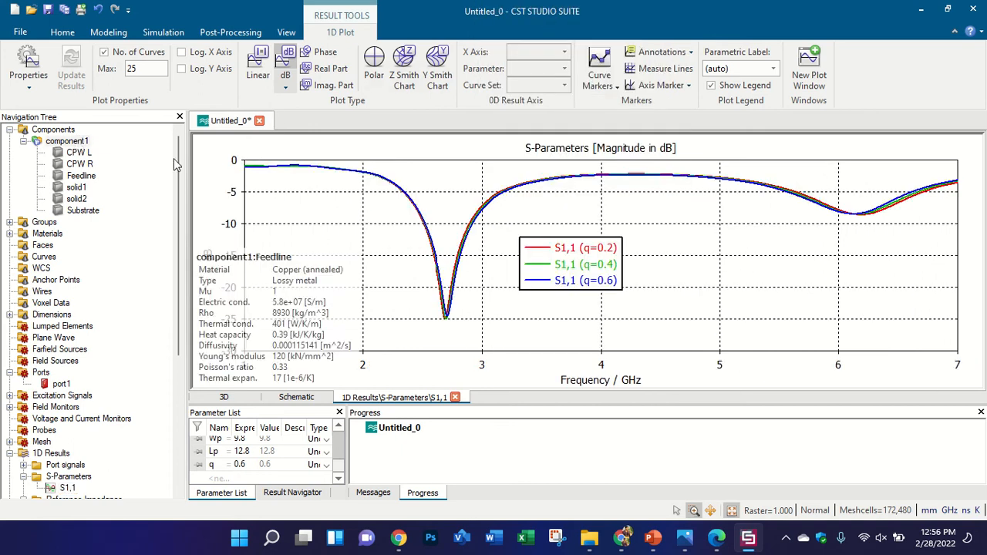
# - Go back from the S1,1 plot to component1 in 3D with the Feedline selected for inspection
pyautogui.click(77, 141)
pyautogui.click(446, 221)
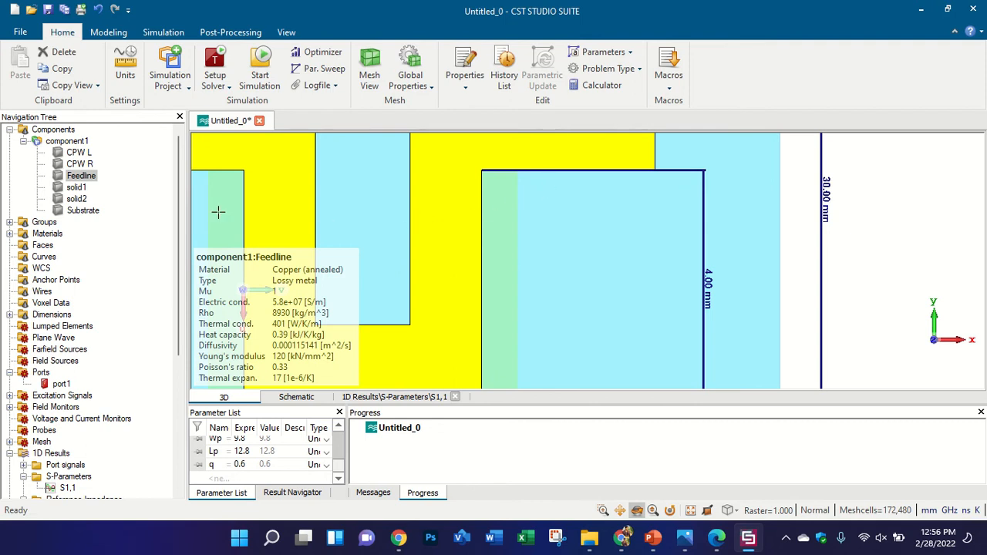
# - Display the 2.45 GHz surface current distribution on the antenna in the 3D results
pyautogui.scroll(-6, 149, 439)
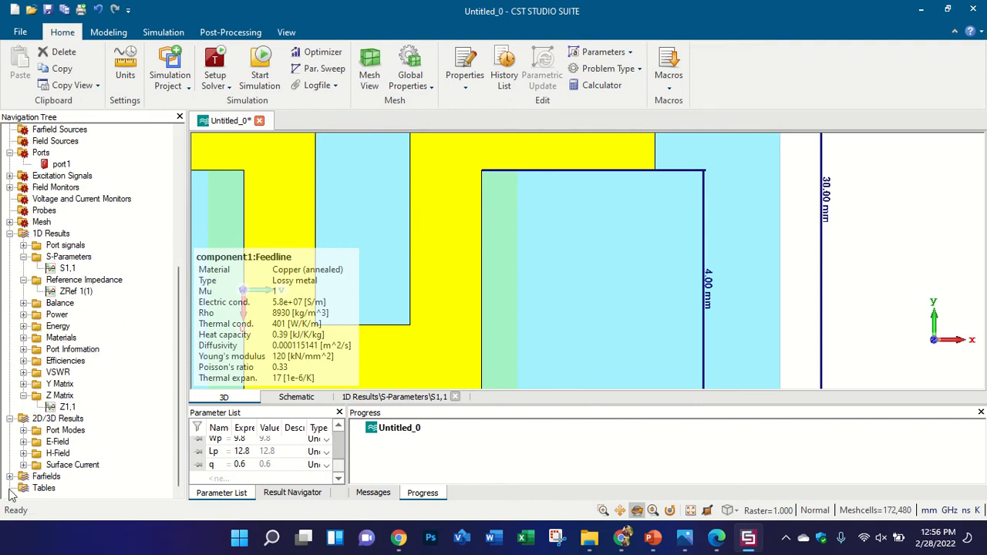
pyautogui.click(24, 465)
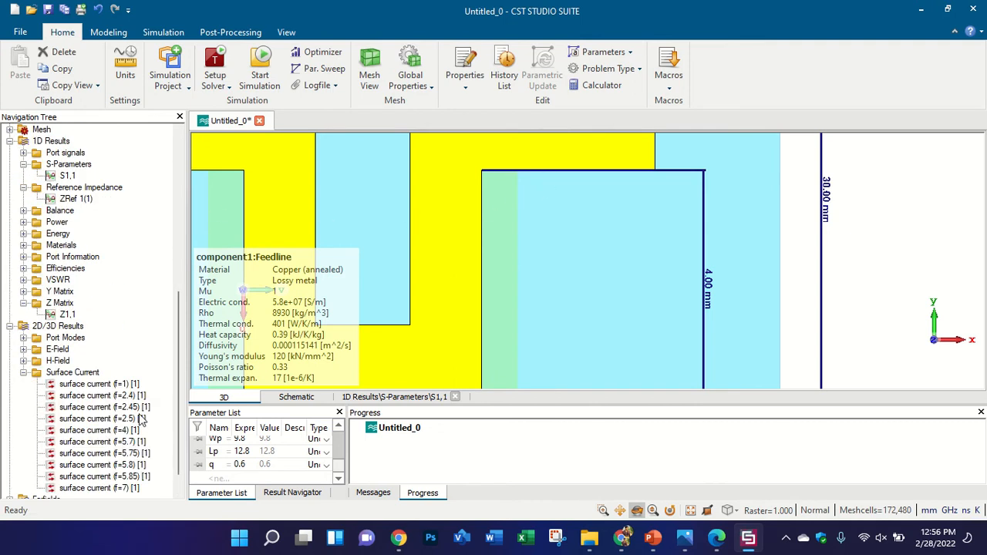
pyautogui.click(132, 407)
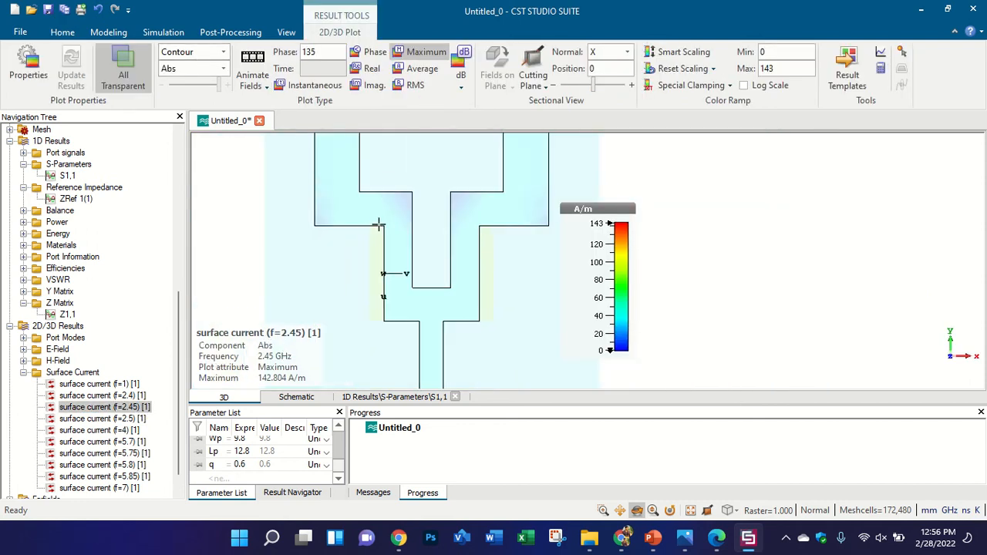
pyautogui.scroll(-2, 465, 276)
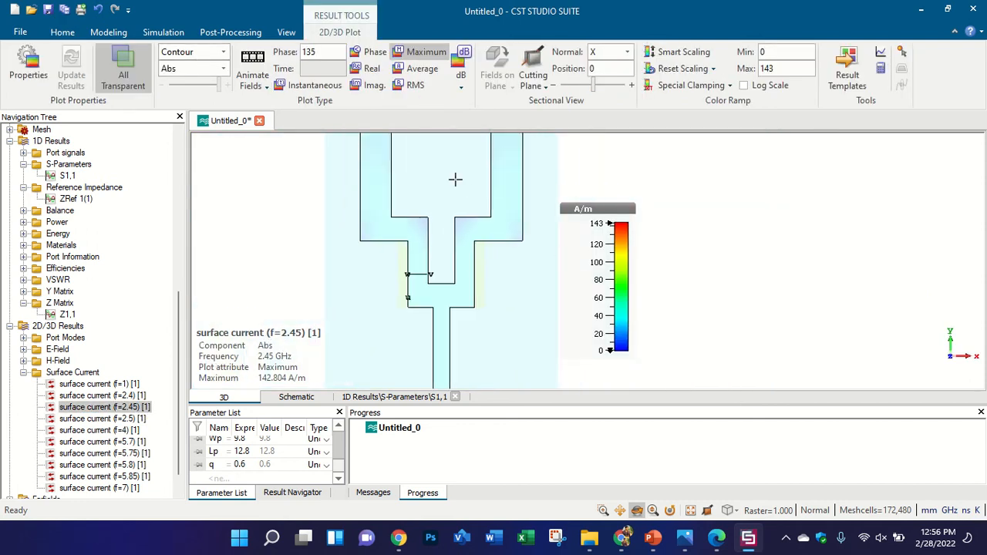
# - Show the 2.45 GHz surface current as animated arrows with dB scaling
pyautogui.click(192, 51)
pyautogui.click(199, 76)
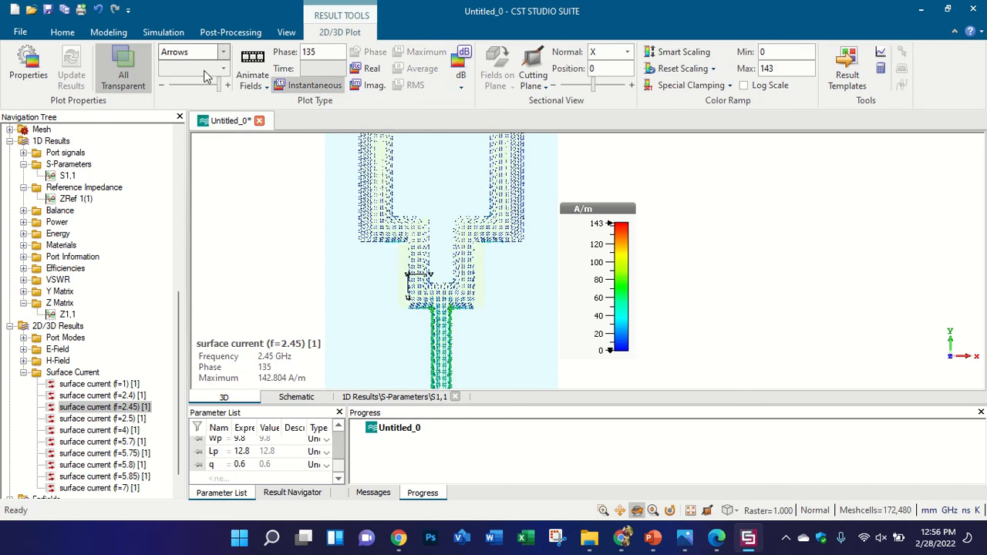
pyautogui.click(248, 71)
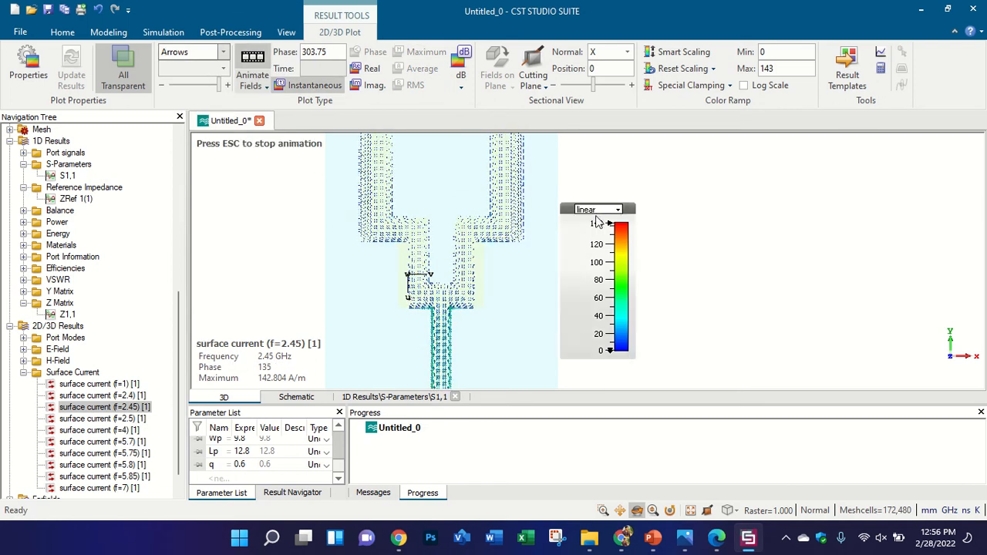
pyautogui.click(461, 68)
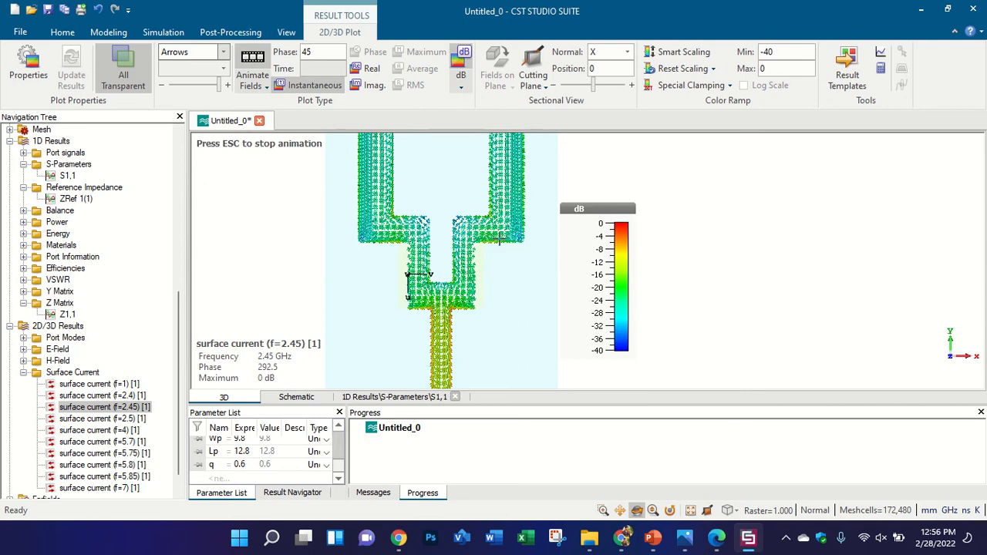
# - Examine the animated 2.45 GHz current flow along the antenna's feedline and arms, both close up and over the whole structure
pyautogui.scroll(-2, 504, 185)
pyautogui.scroll(3, 442, 256)
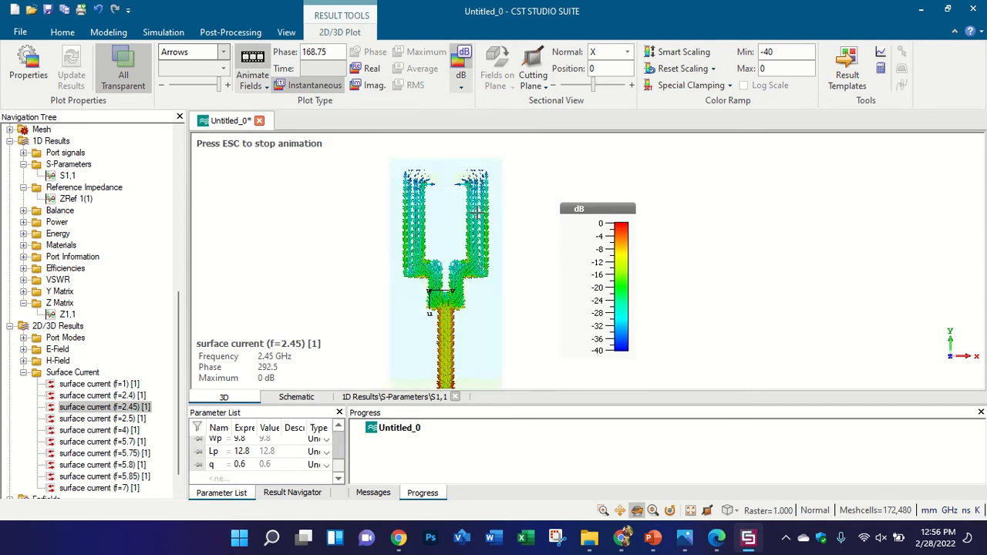
pyautogui.scroll(-2, 443, 256)
pyautogui.scroll(6, 474, 216)
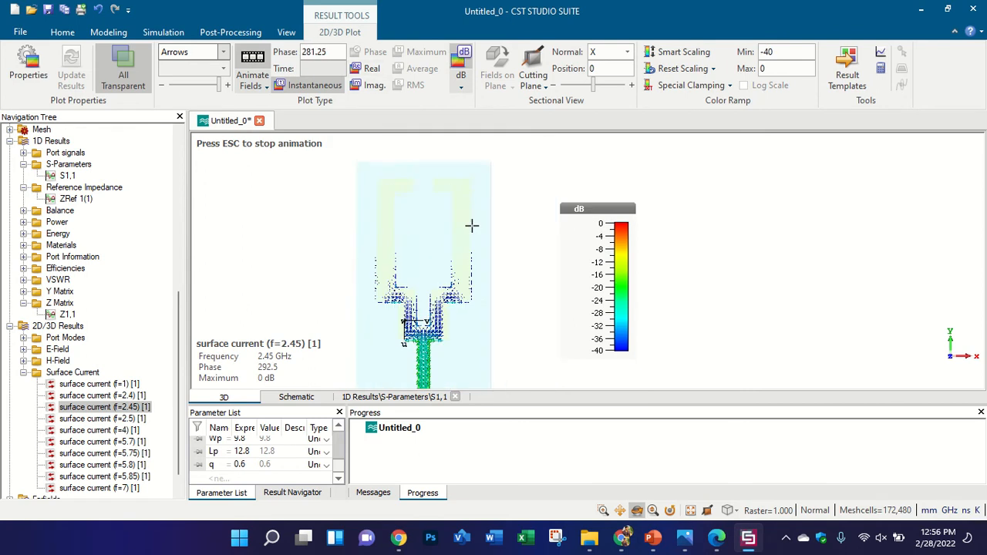
pyautogui.scroll(2, 459, 245)
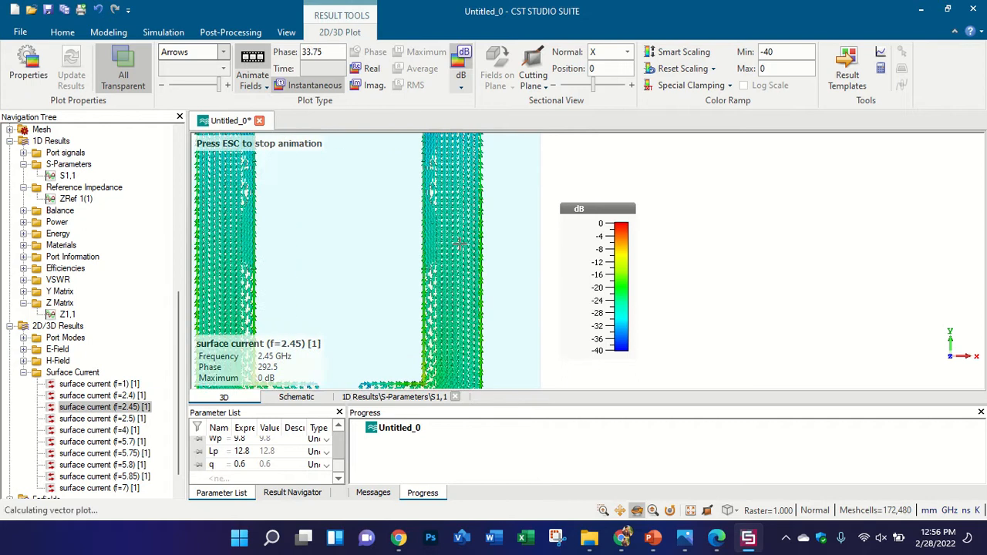
pyautogui.scroll(-2, 460, 235)
pyautogui.scroll(-3, 465, 285)
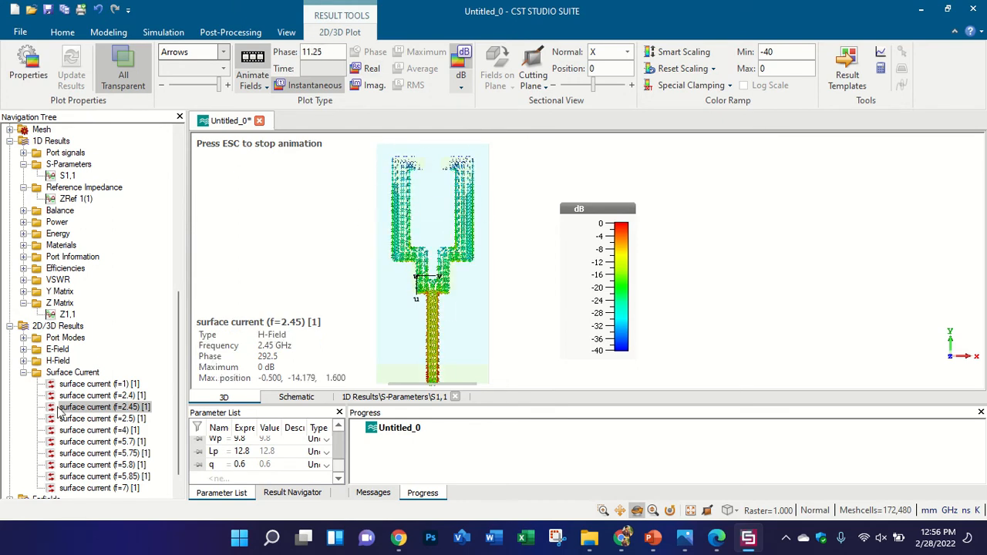
# - Display the 5.8 GHz surface current and examine its animated flow around the feed junction and across the whole antenna
pyautogui.scroll(-1, 124, 444)
pyautogui.click(123, 443)
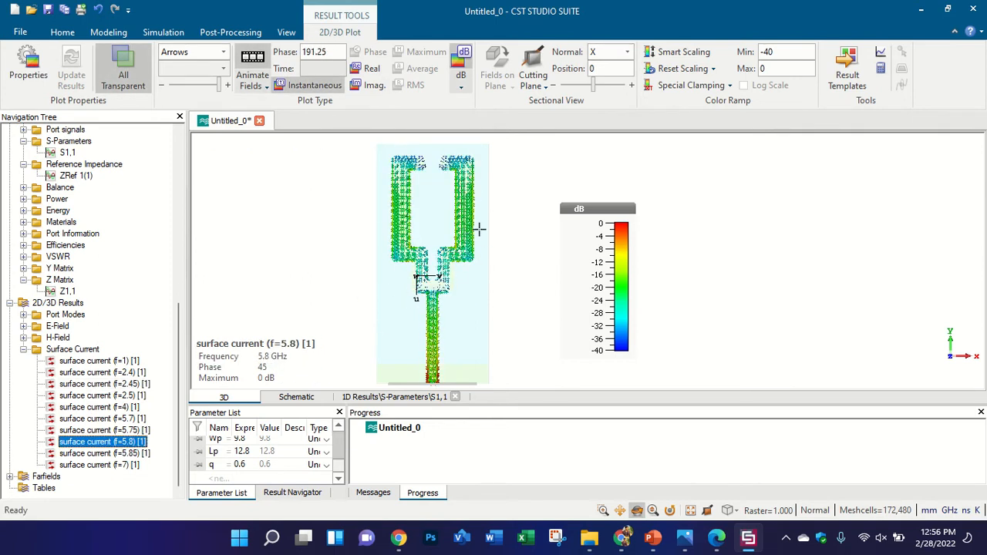
pyautogui.scroll(5, 479, 229)
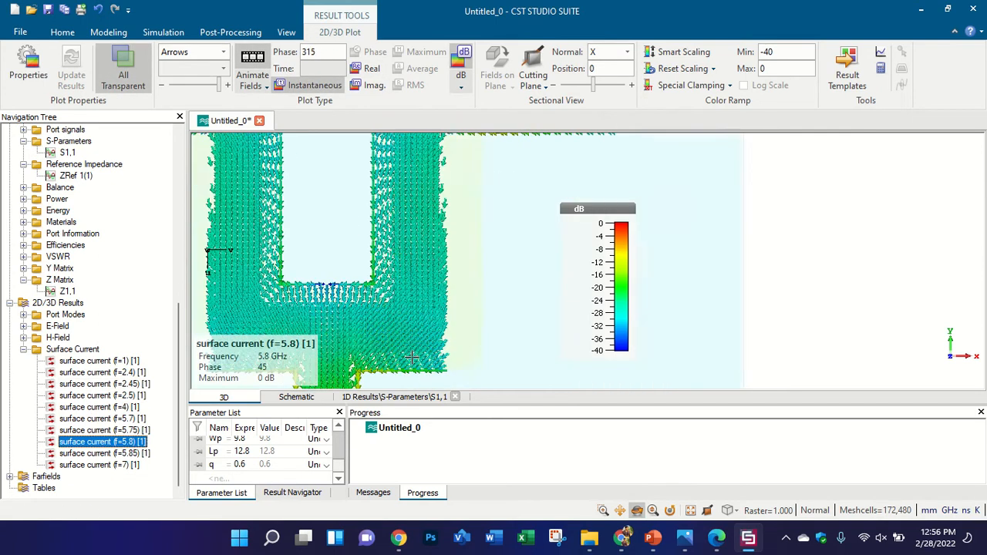
pyautogui.scroll(6, 412, 357)
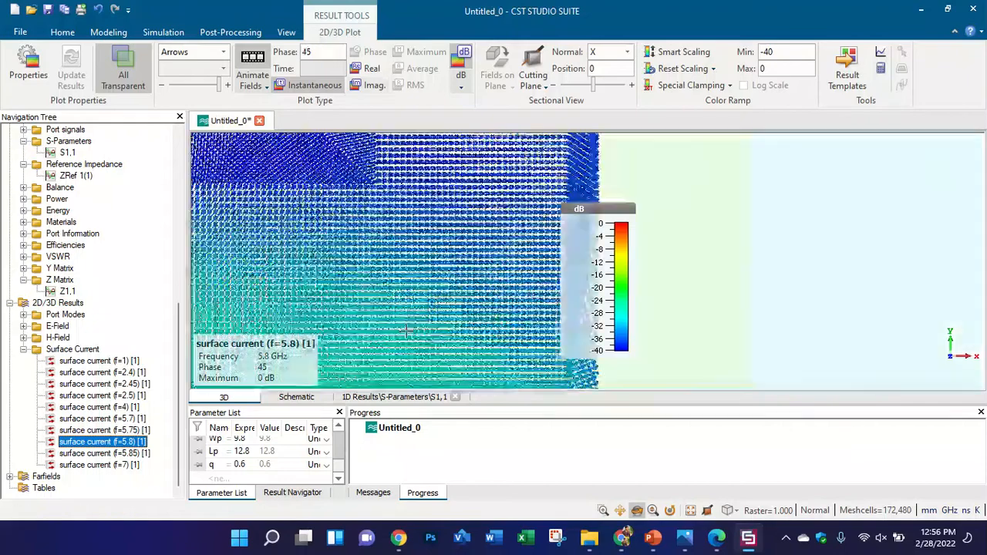
pyautogui.scroll(3, 407, 332)
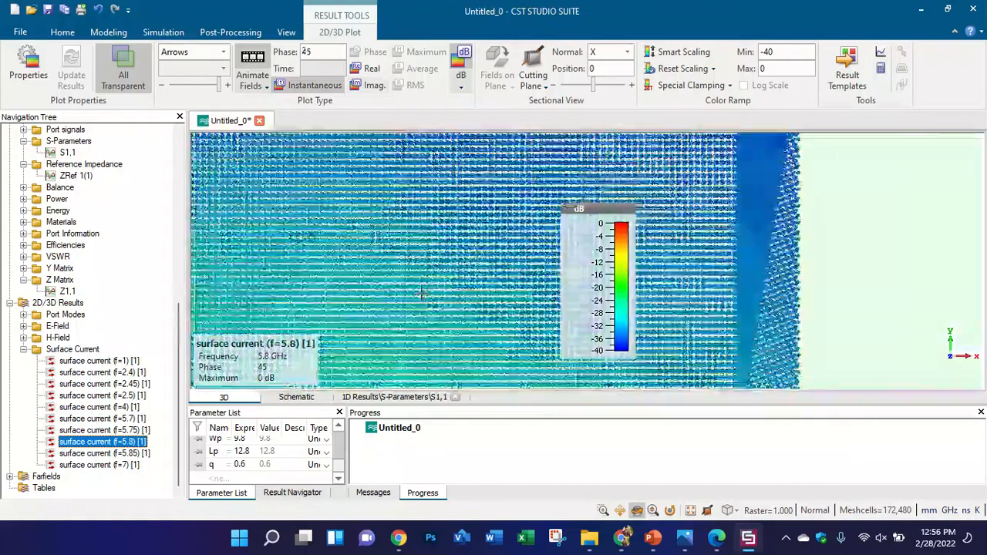
pyautogui.scroll(-10, 421, 293)
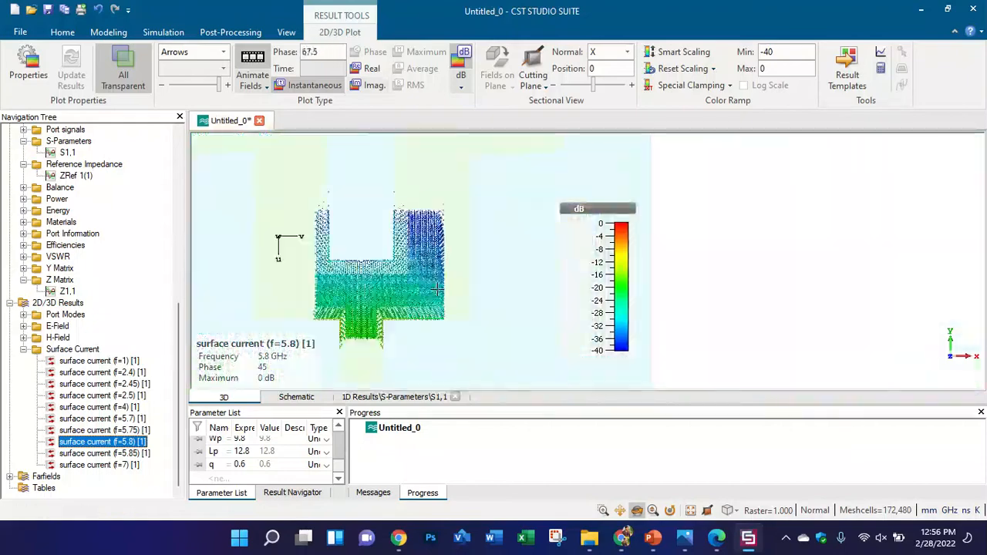
pyautogui.scroll(3, 443, 278)
pyautogui.scroll(-8, 432, 258)
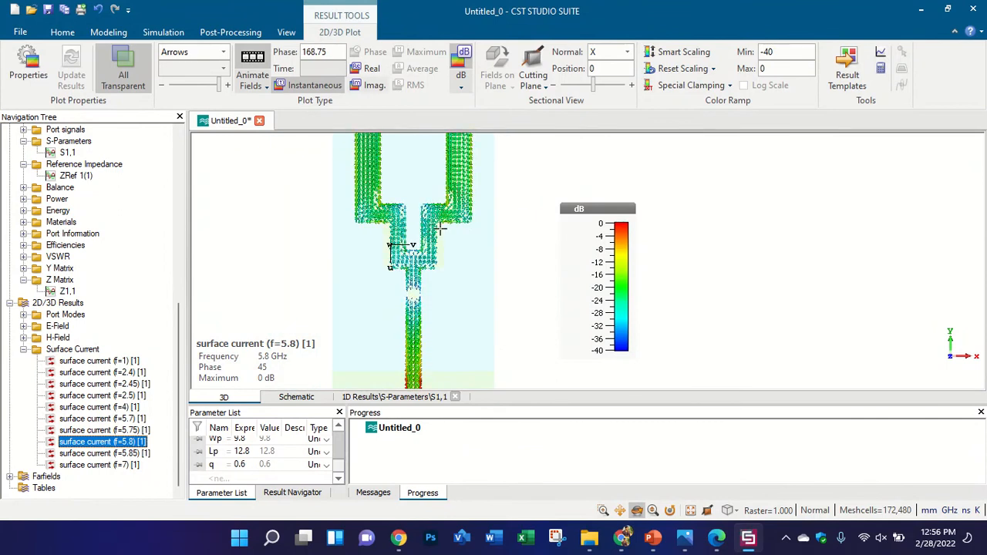
pyautogui.scroll(-3, 437, 235)
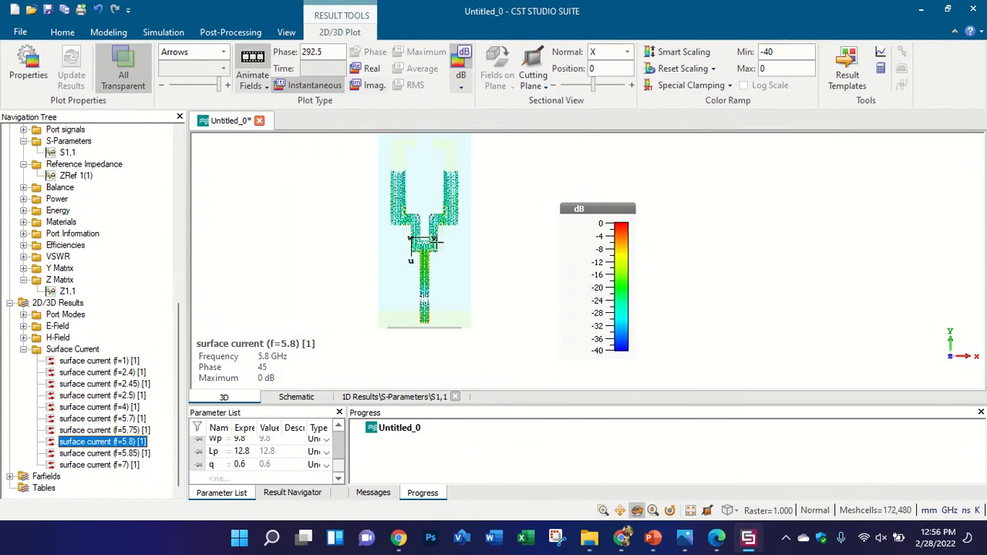
# - Plot the axial ratio of the 2.45 GHz farfield as a Cartesian graph and bring up the farfield plot settings
pyautogui.click(9, 476)
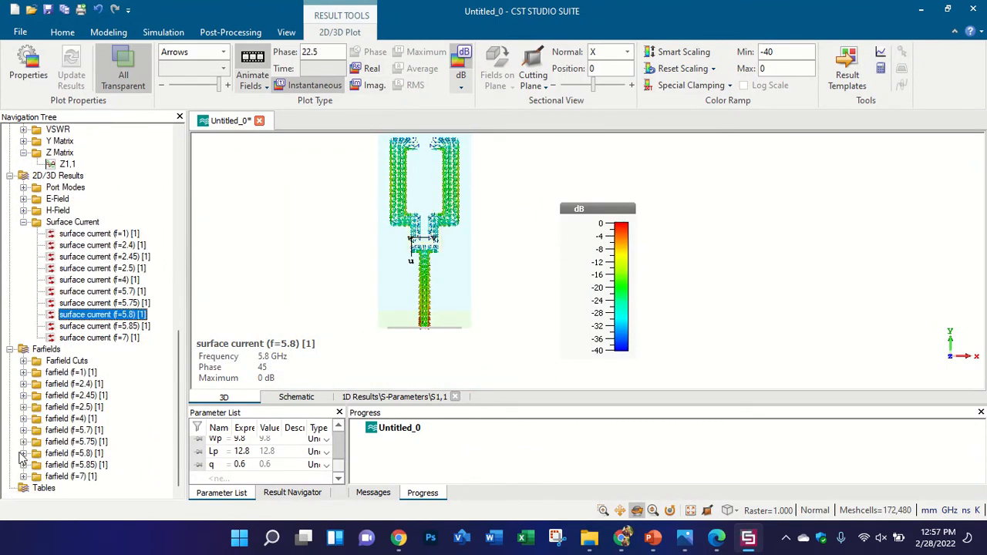
pyautogui.click(23, 454)
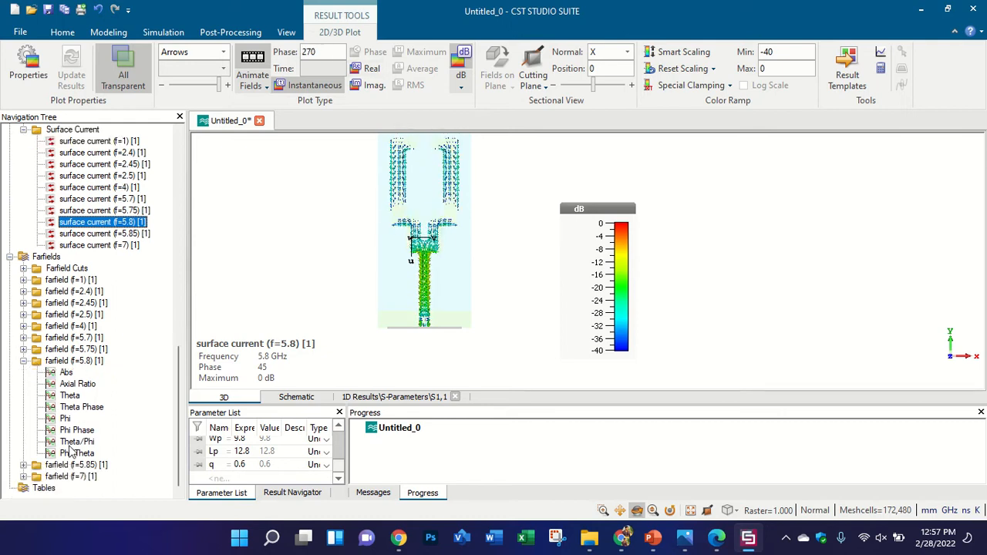
pyautogui.scroll(-1, 70, 351)
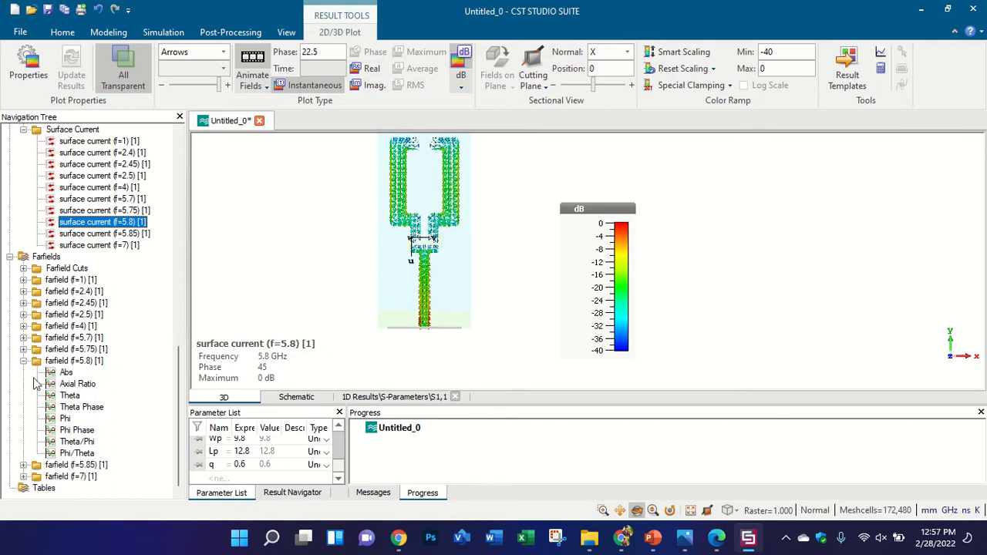
pyautogui.click(24, 303)
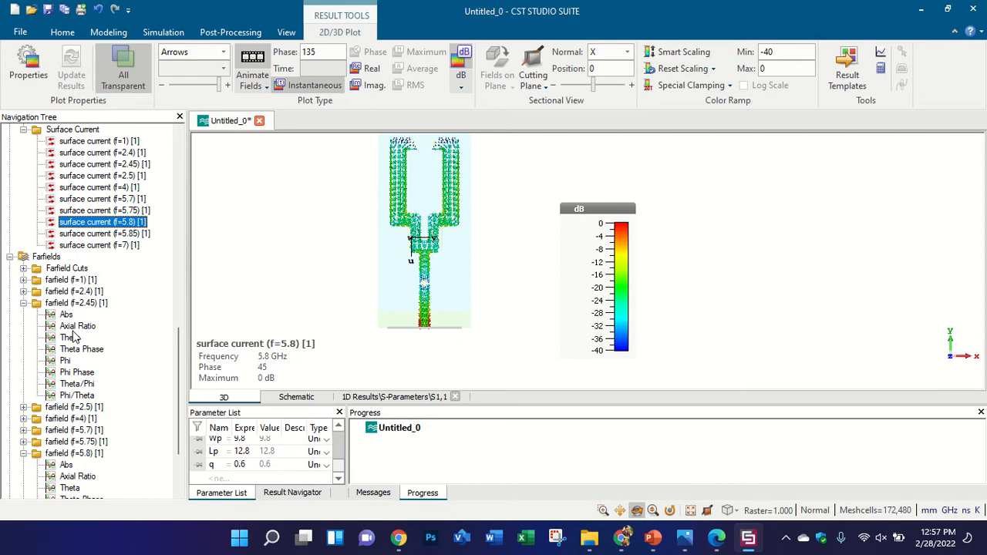
pyautogui.click(68, 326)
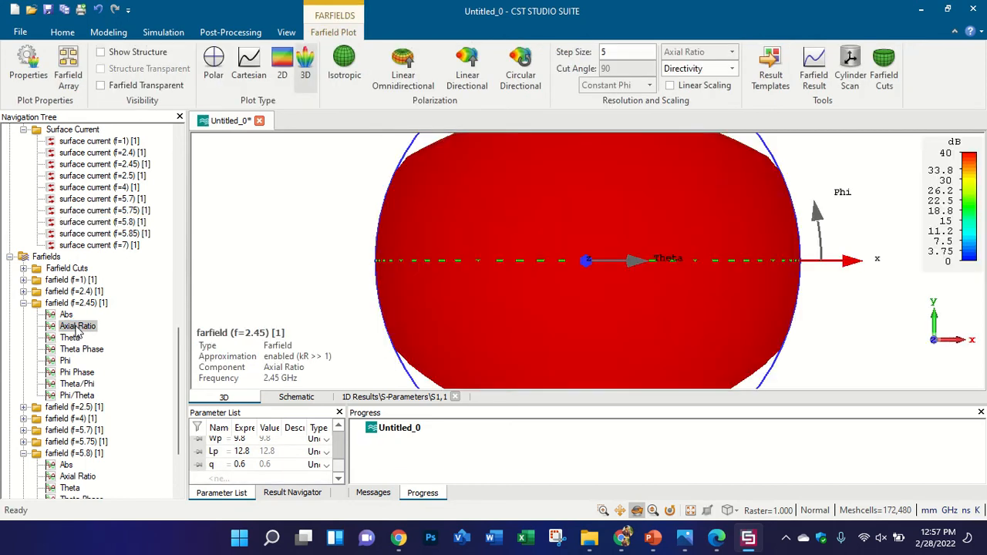
pyautogui.click(246, 65)
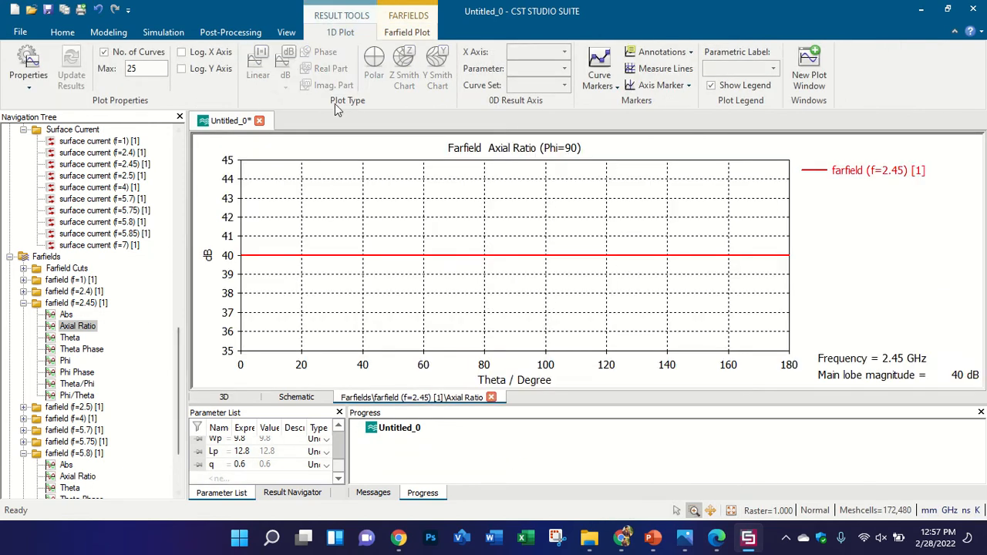
pyautogui.click(402, 35)
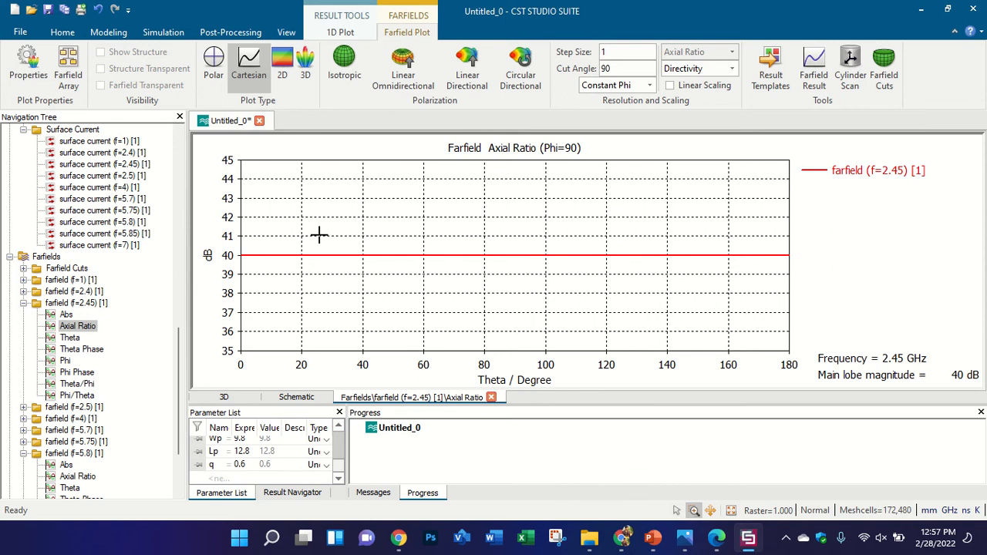
# - Compare the farfield axial ratio plots at 5.8, 5.85, 5.7 and 7 GHz
pyautogui.scroll(-3, 100, 372)
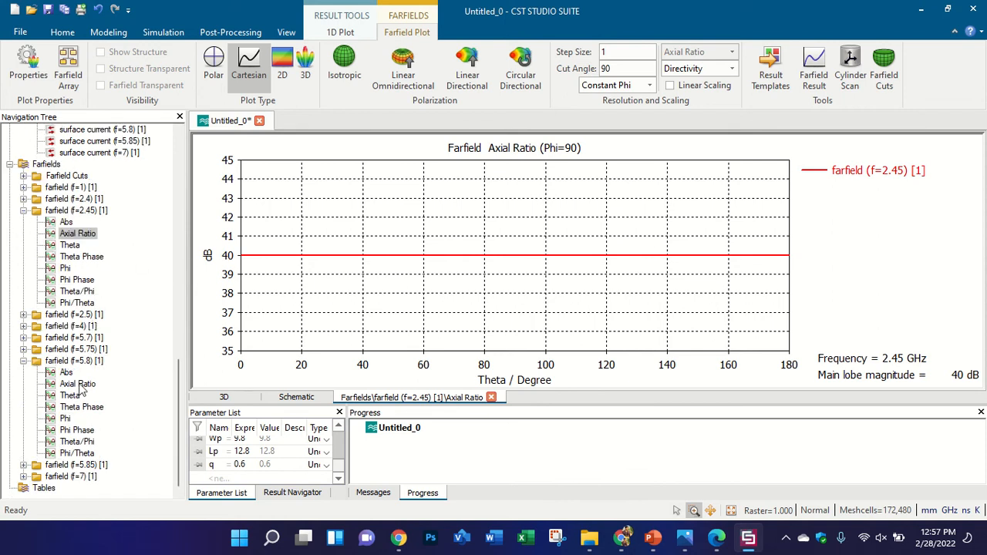
pyautogui.click(78, 384)
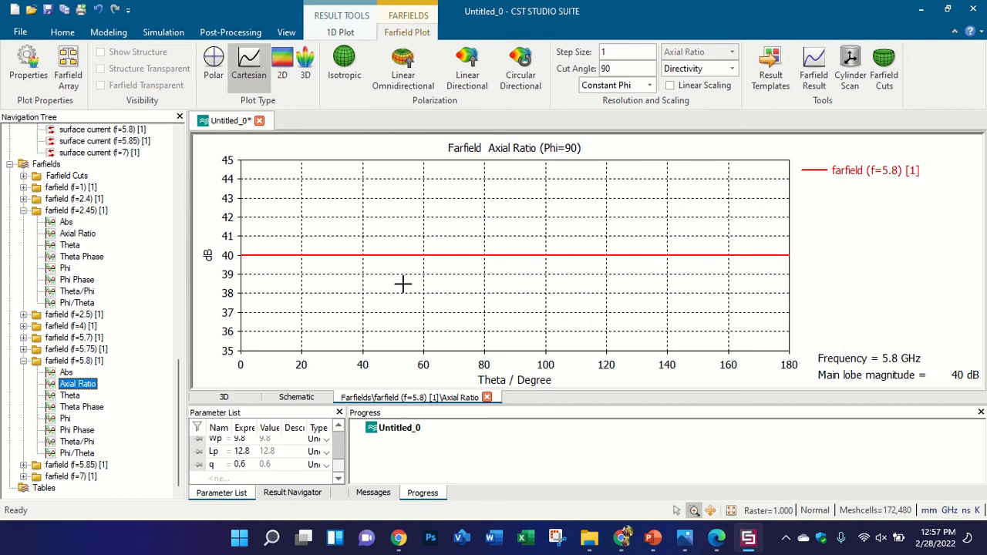
pyautogui.click(24, 465)
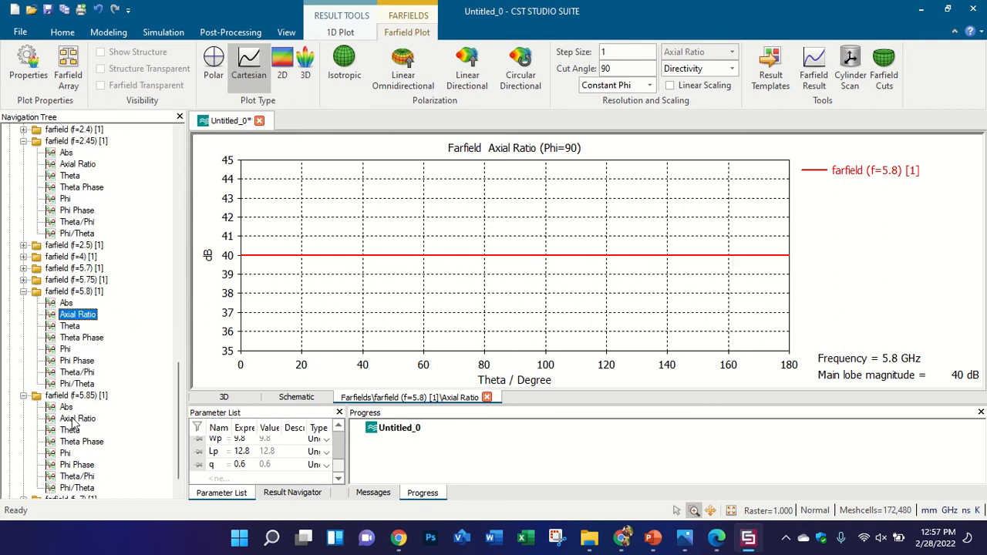
pyautogui.click(73, 419)
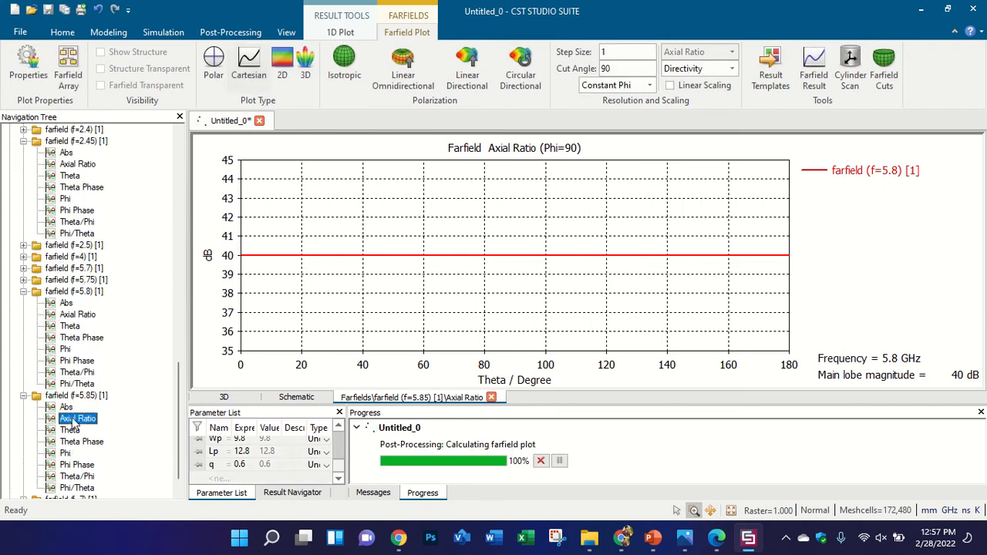
pyautogui.click(24, 268)
pyautogui.click(59, 291)
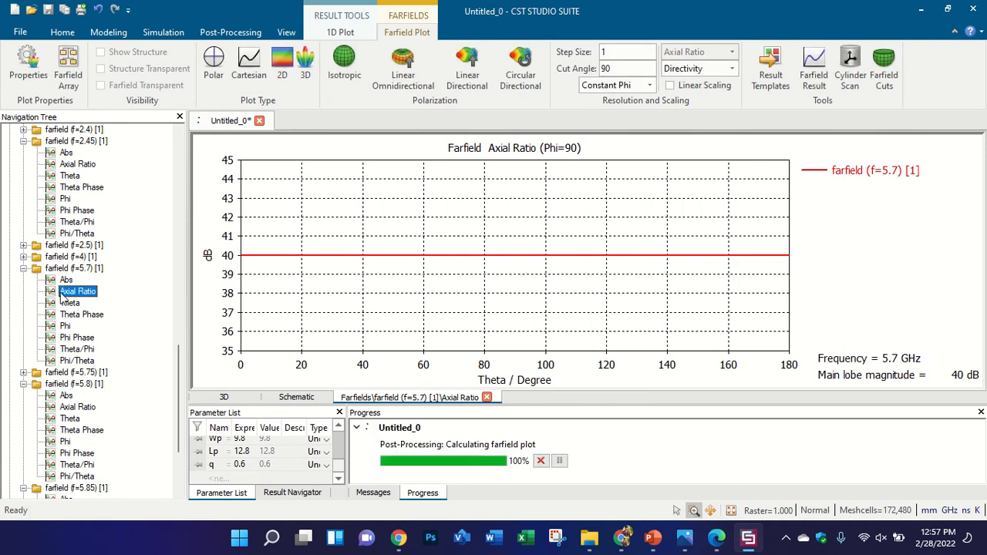
pyautogui.scroll(-4, 75, 324)
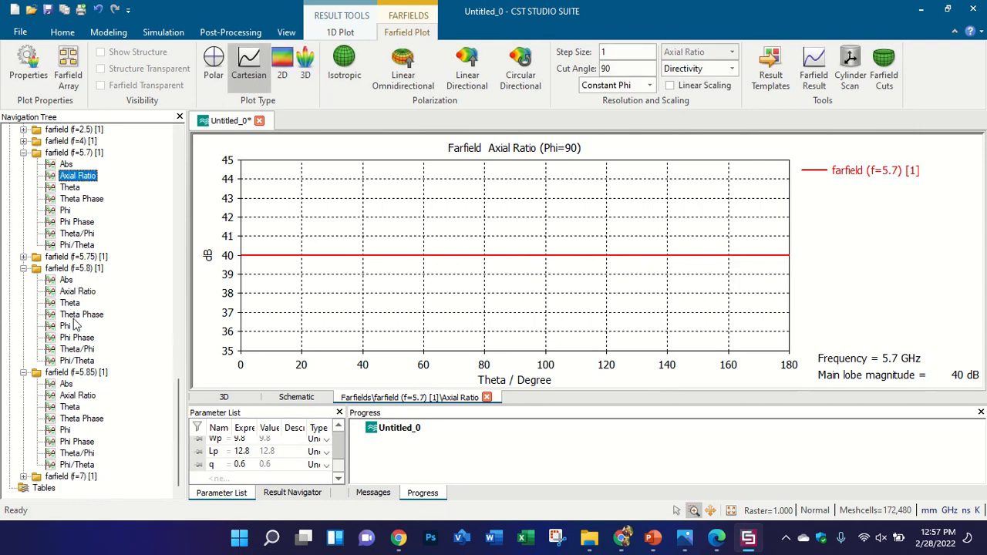
pyautogui.click(24, 478)
pyautogui.click(82, 420)
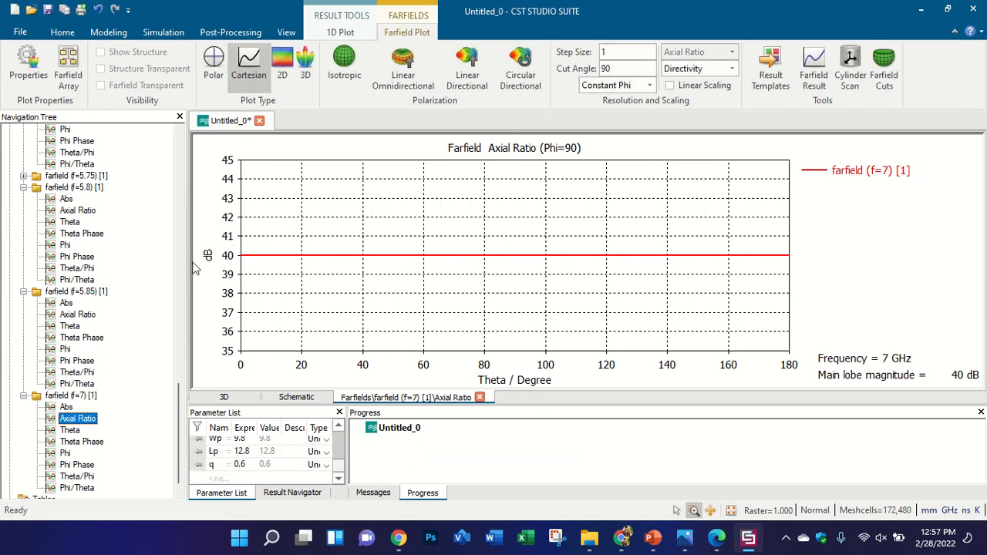
pyautogui.scroll(12, 36, 275)
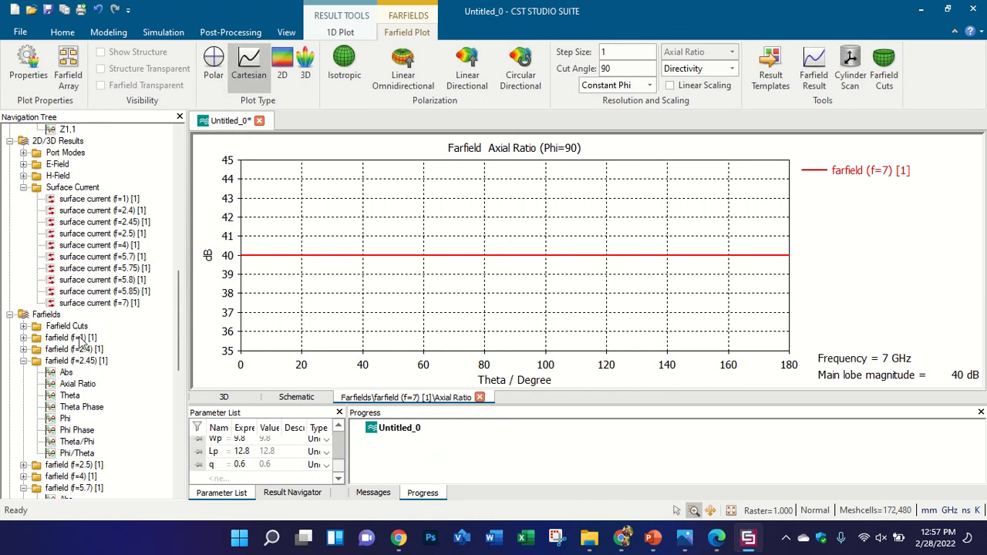
pyautogui.scroll(3, 80, 342)
pyautogui.scroll(4, 50, 270)
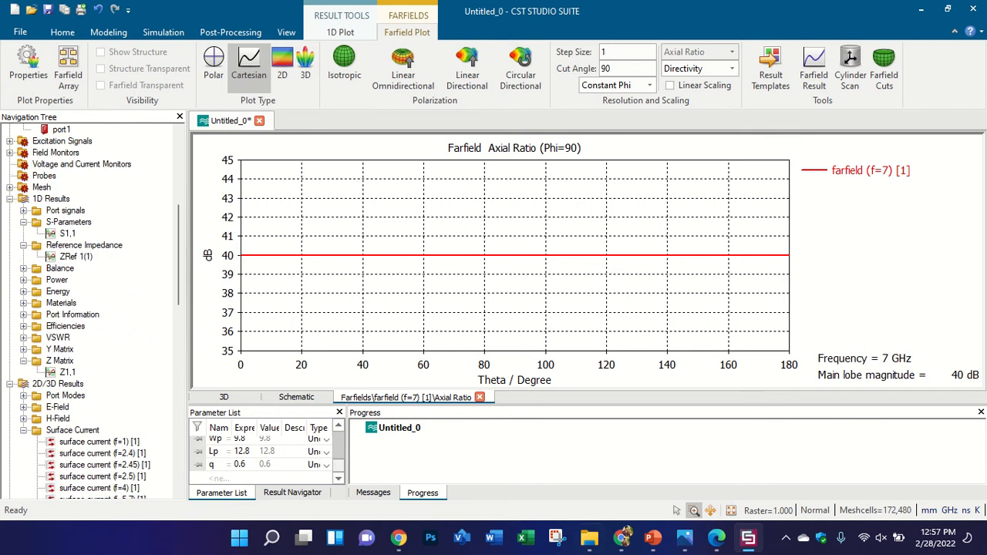
pyautogui.click(597, 553)
pyautogui.click(597, 552)
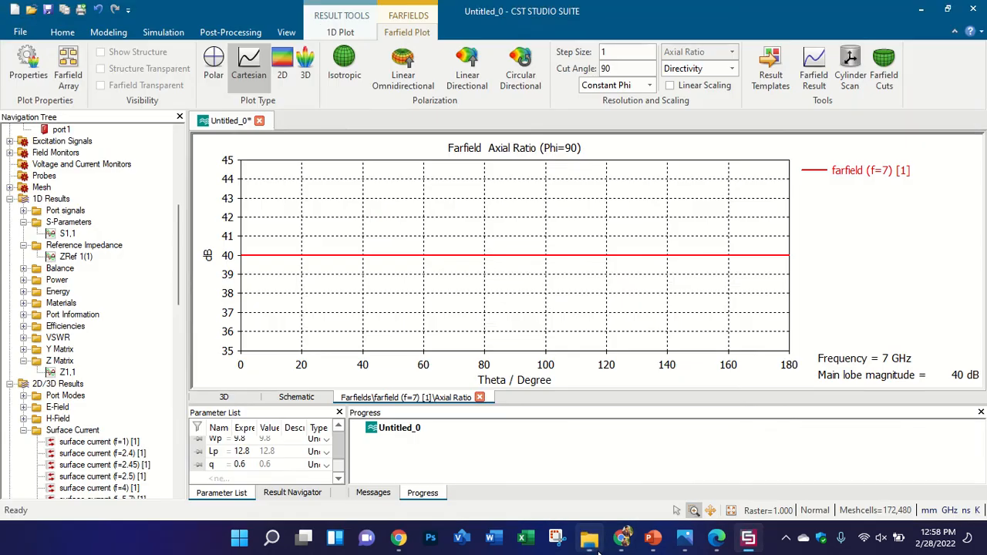
# - Check the open PowerPoint and image windows, and show the E: drive's contents in File Explorer
pyautogui.click(639, 544)
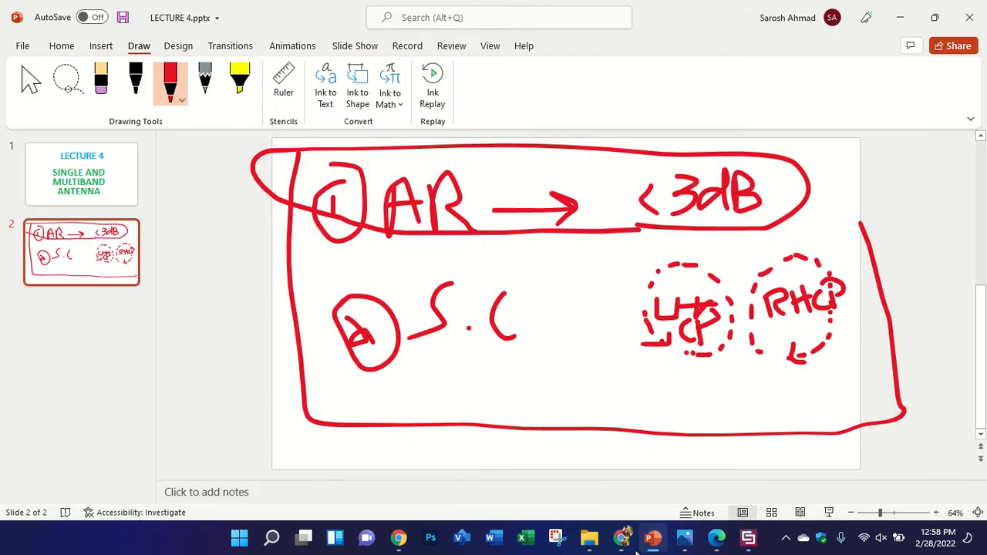
pyautogui.click(686, 544)
pyautogui.click(685, 545)
pyautogui.click(598, 544)
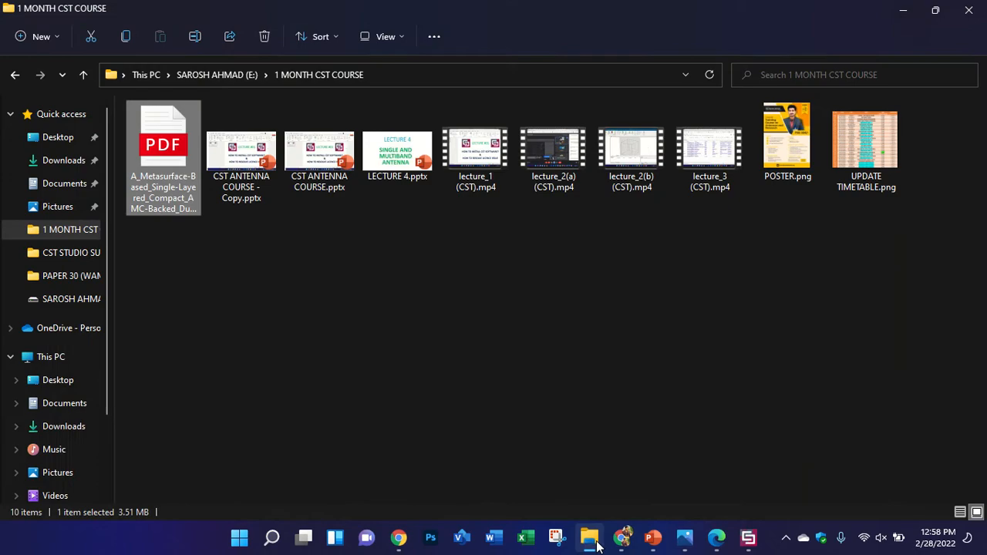
pyautogui.click(246, 72)
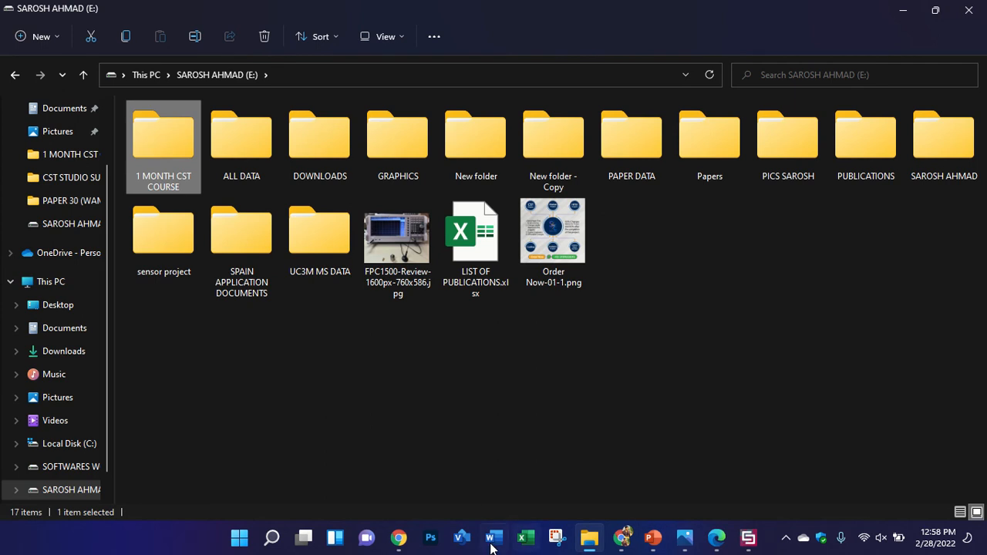
# - Launch Internet Download Manager from the Windows search and close its Tip of the Day
pyautogui.click(285, 526)
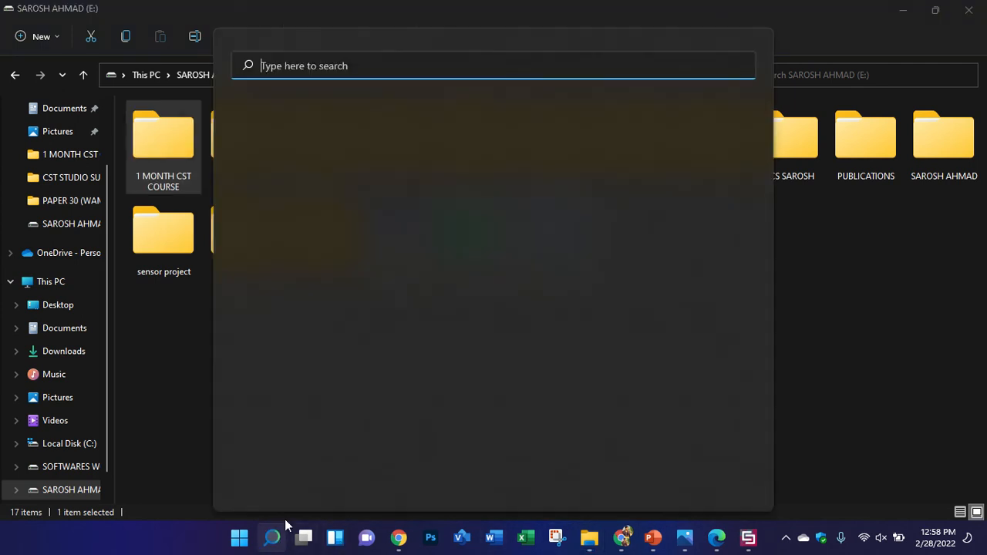
pyautogui.write('i')
pyautogui.press('BackSpace')
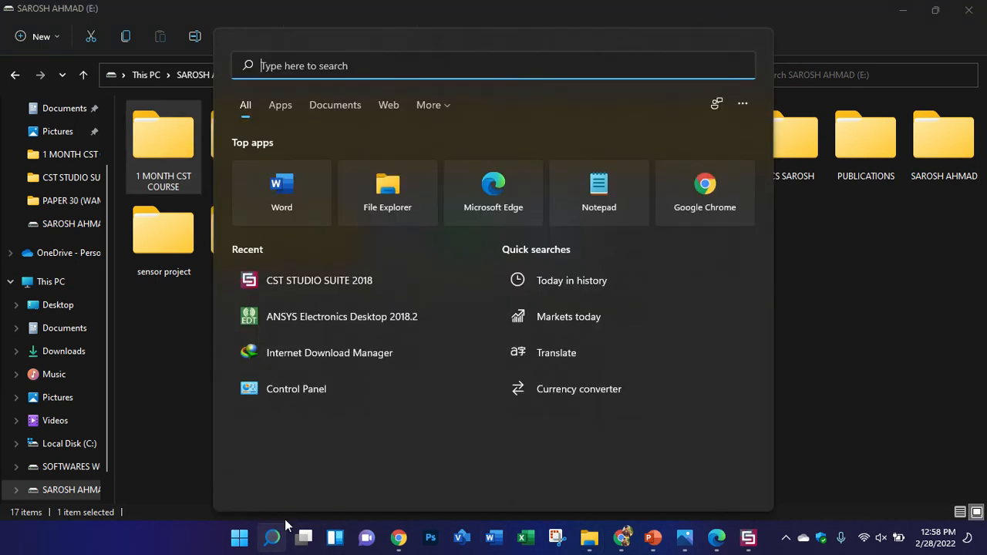
pyautogui.click(361, 354)
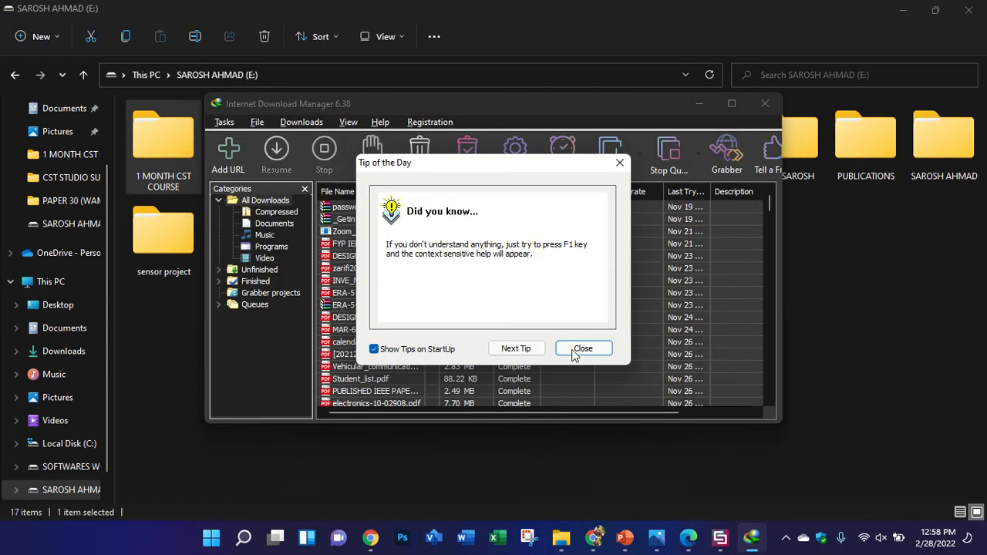
pyautogui.click(574, 355)
# - Switch to LECTURE 4.pptx in PowerPoint, add a slide after slide 2 and delete its title and text placeholders
pyautogui.click(625, 537)
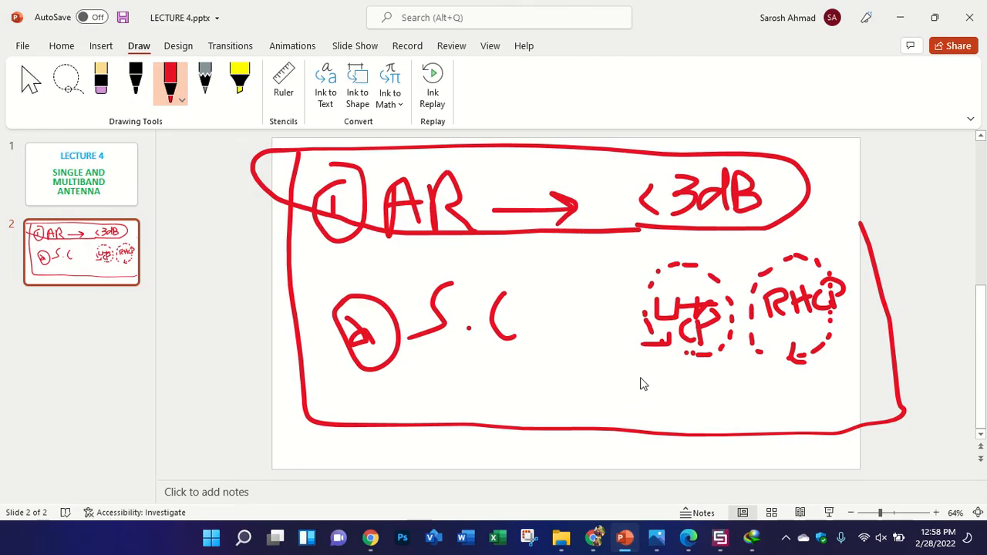
pyautogui.click(914, 308)
pyautogui.rightClick(31, 239)
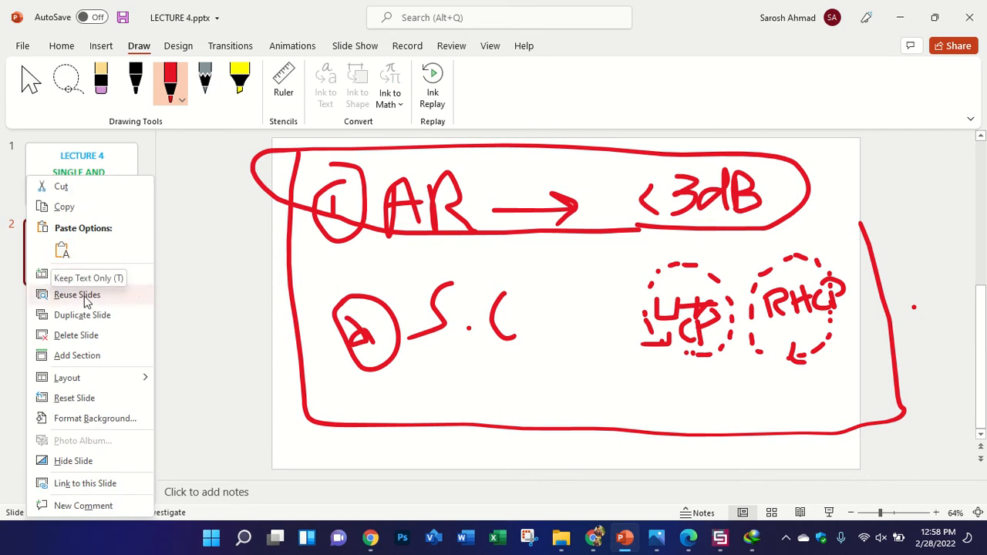
pyautogui.click(137, 276)
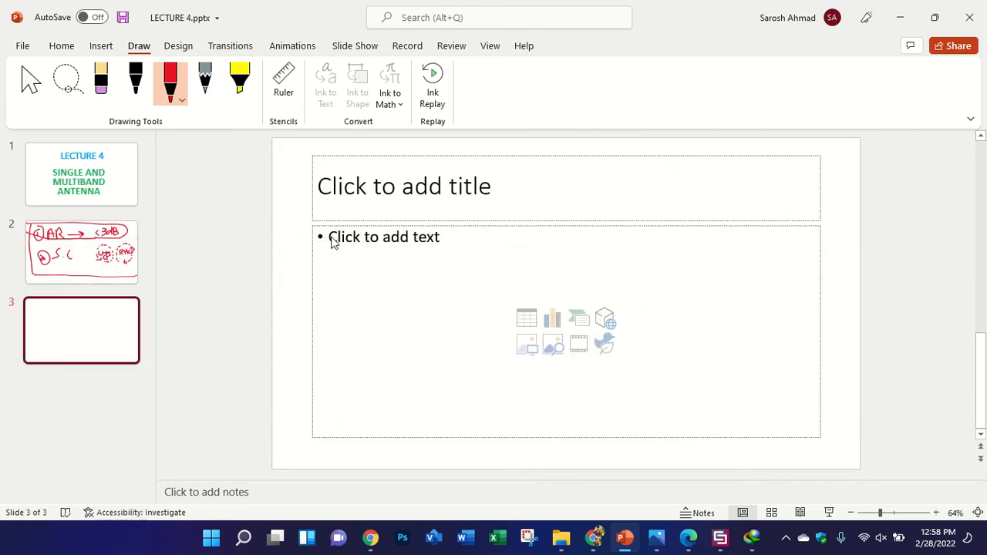
pyautogui.hotkey('ctrl', 'a')
pyautogui.press('Delete')
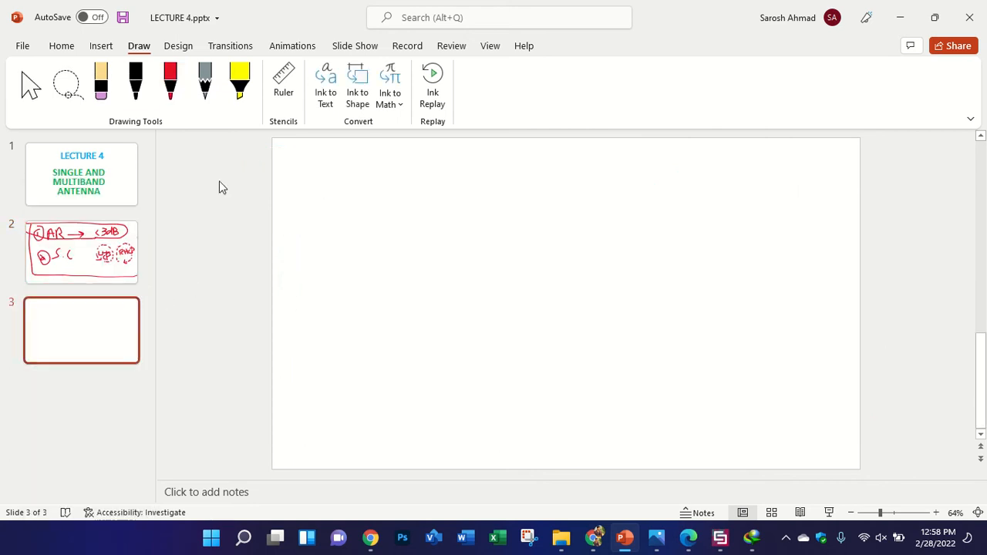
# - With the red pen, draw separate up, right and left arrows low on the blank slide and a circular rotation arrow in its upper-right area
pyautogui.click(101, 46)
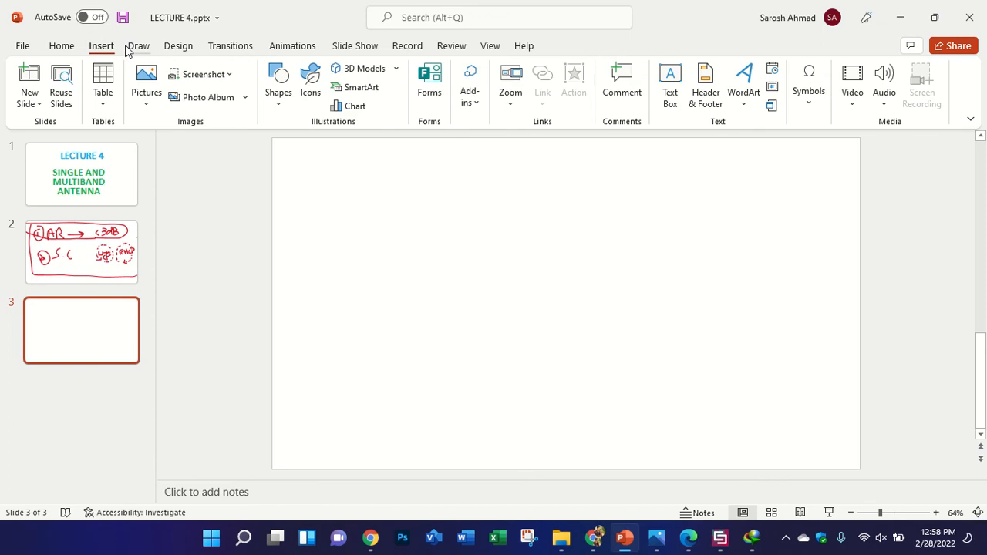
pyautogui.click(131, 46)
pyautogui.click(169, 83)
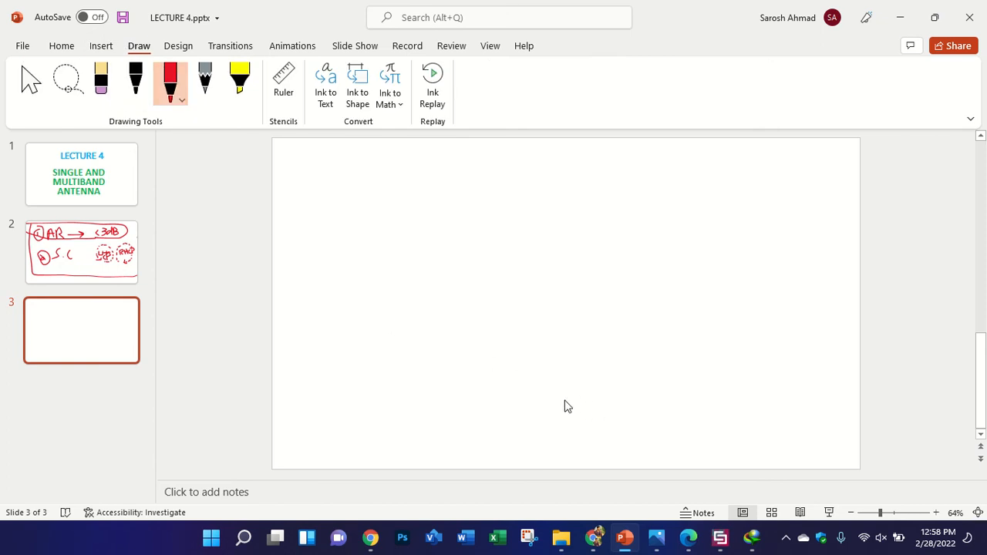
pyautogui.moveTo(560, 429); pyautogui.dragTo(556, 343)
pyautogui.moveTo(628, 368)
pyautogui.mouseDown()
pyautogui.moveTo(734, 367)
pyautogui.moveTo(739, 378)
pyautogui.mouseUp()
pyautogui.moveTo(505, 387)
pyautogui.mouseDown()
pyautogui.moveTo(418, 391)
pyautogui.moveTo(440, 400)
pyautogui.mouseUp()
pyautogui.moveTo(814, 227)
pyautogui.mouseDown()
pyautogui.moveTo(836, 229)
pyautogui.moveTo(819, 185)
pyautogui.moveTo(764, 194)
pyautogui.moveTo(784, 228)
pyautogui.moveTo(789, 214)
pyautogui.moveTo(787, 234)
pyautogui.mouseUp()
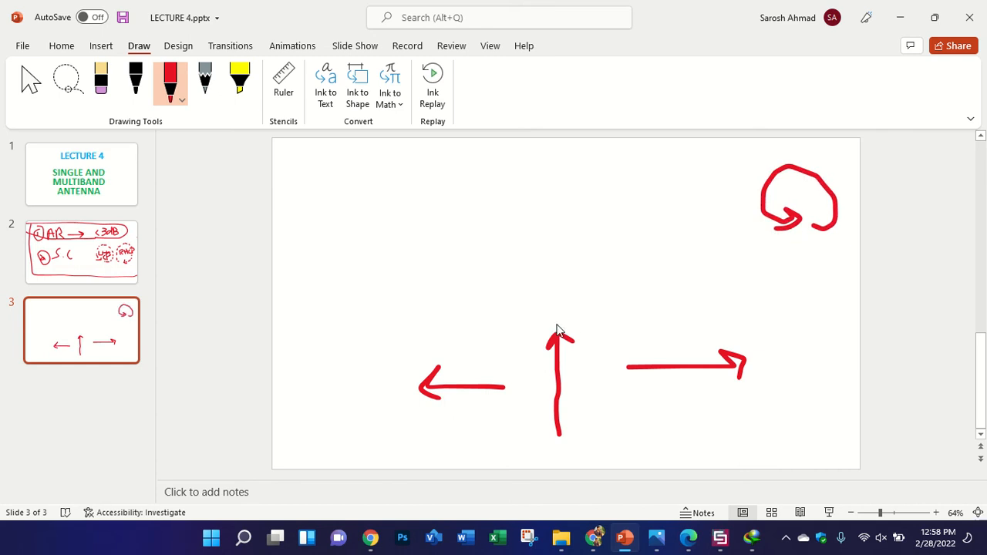
# - Cap the up arrow with a red line, highlight it in yellow as the feedline, and add two slanted yellow arms forming a Y
pyautogui.moveTo(537, 330)
pyautogui.mouseDown()
pyautogui.moveTo(574, 325)
pyautogui.moveTo(549, 367)
pyautogui.moveTo(558, 452)
pyautogui.moveTo(571, 445)
pyautogui.moveTo(575, 344)
pyautogui.moveTo(522, 322)
pyautogui.moveTo(547, 335)
pyautogui.moveTo(550, 455)
pyautogui.moveTo(571, 377)
pyautogui.moveTo(552, 361)
pyautogui.mouseUp()
pyautogui.click(239, 79)
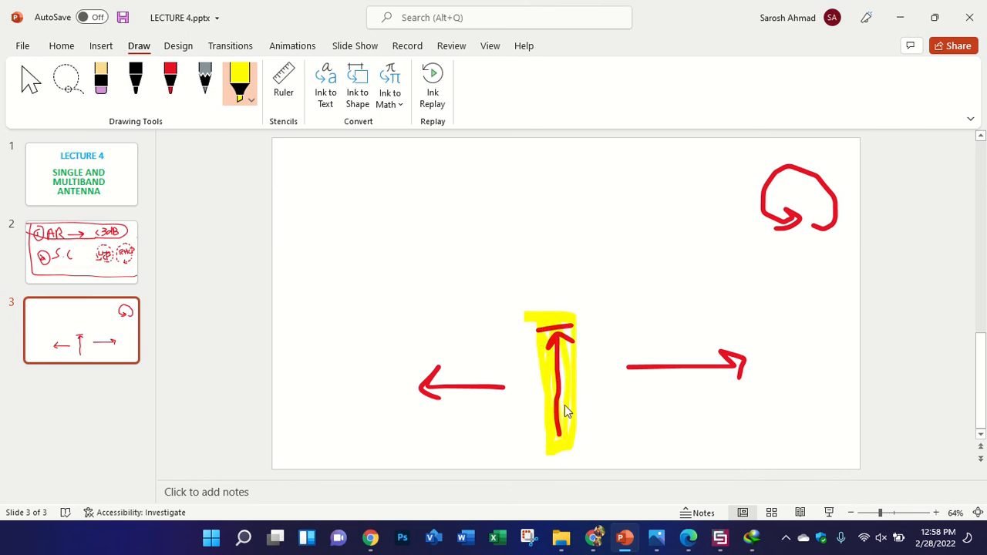
pyautogui.click(170, 81)
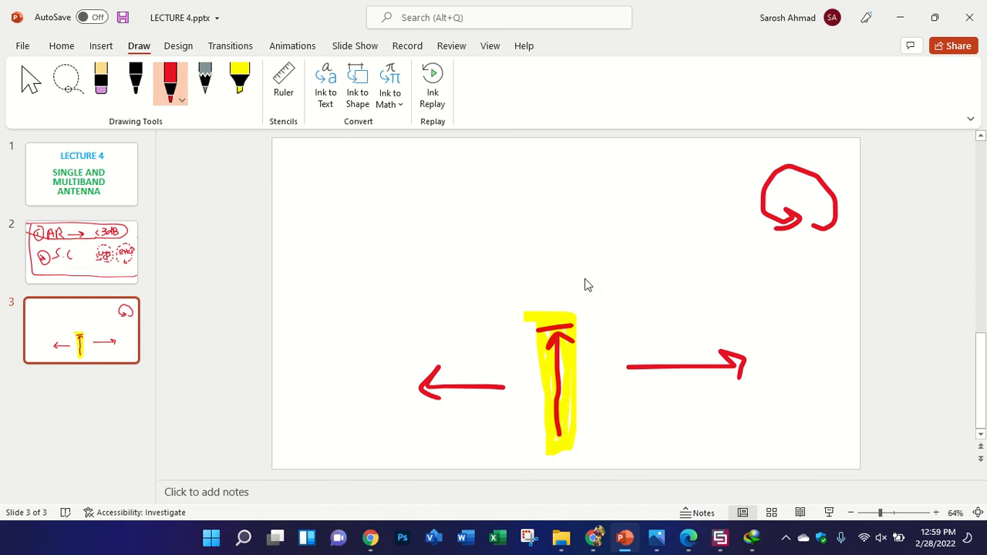
pyautogui.click(241, 93)
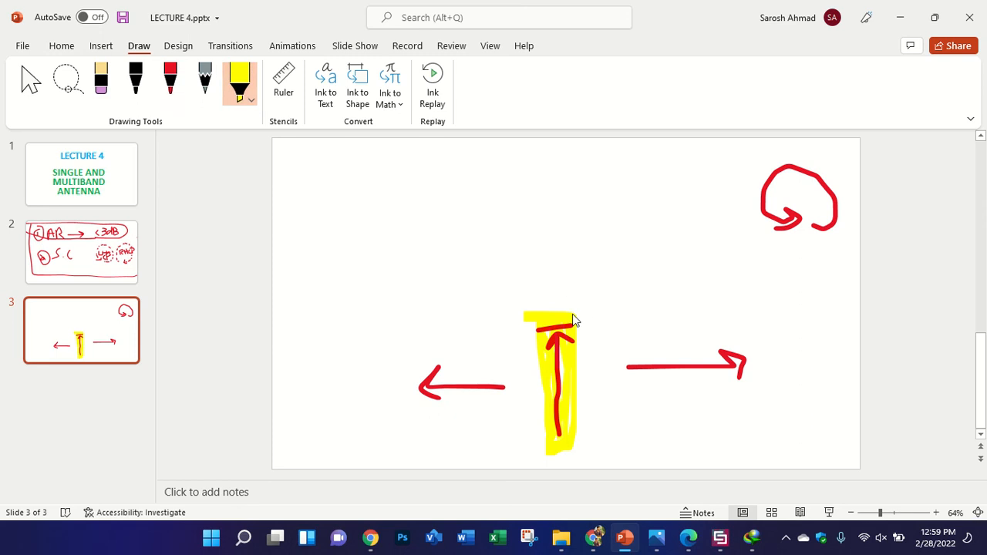
pyautogui.moveTo(569, 322)
pyautogui.mouseDown()
pyautogui.moveTo(601, 301)
pyautogui.moveTo(535, 319)
pyautogui.moveTo(504, 293)
pyautogui.moveTo(535, 315)
pyautogui.moveTo(515, 303)
pyautogui.mouseUp()
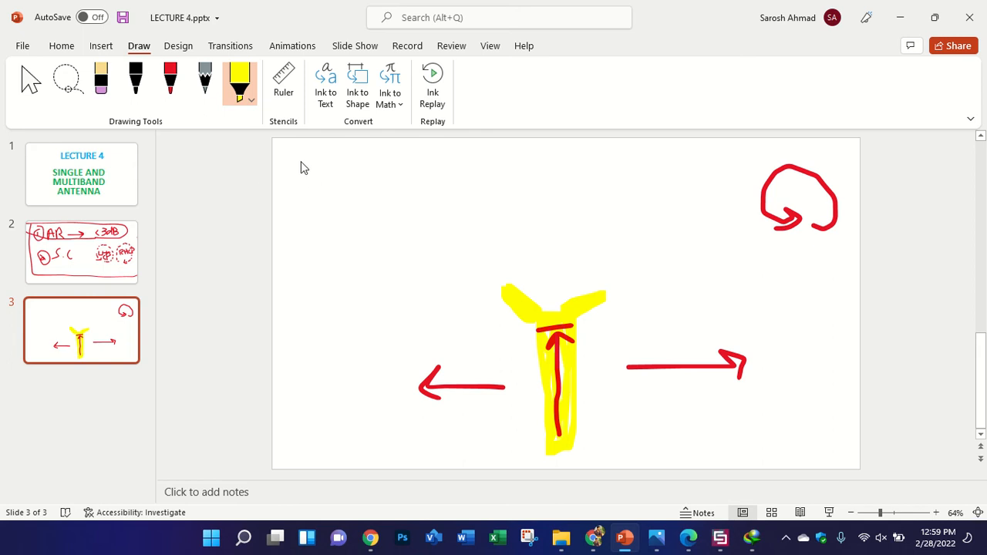
# - Mark the Y's right arm in red with a 45° label and draw the current path along it and upward
pyautogui.click(170, 79)
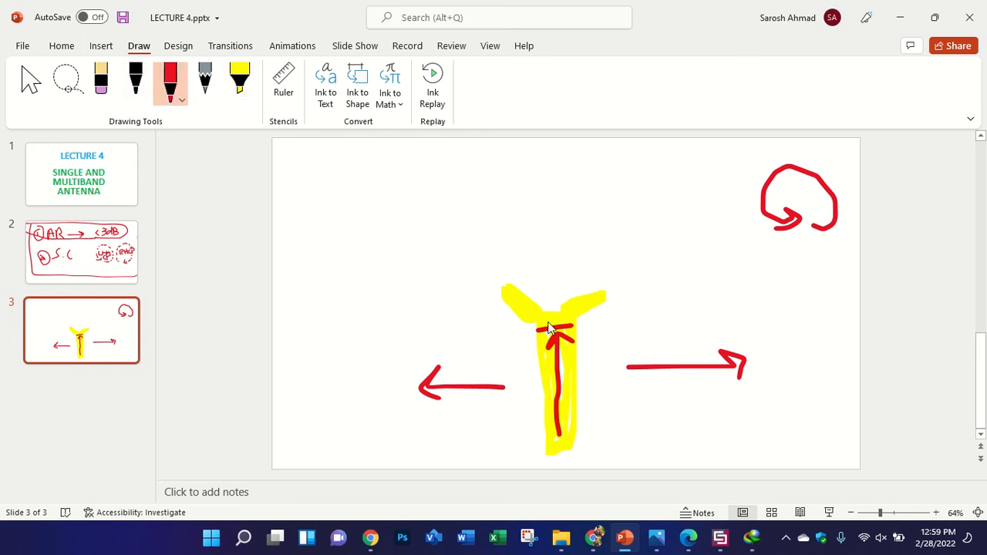
pyautogui.moveTo(573, 317)
pyautogui.mouseDown()
pyautogui.moveTo(617, 290)
pyautogui.moveTo(618, 338)
pyautogui.moveTo(637, 327)
pyautogui.moveTo(622, 337)
pyautogui.mouseUp()
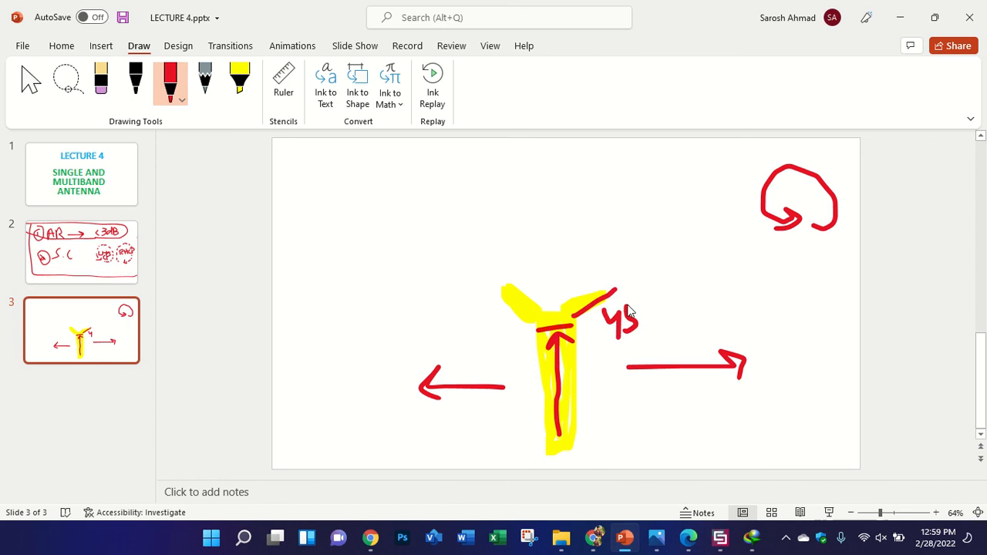
pyautogui.moveTo(629, 302); pyautogui.dragTo(643, 290)
pyautogui.moveTo(565, 309)
pyautogui.mouseDown()
pyautogui.moveTo(611, 272)
pyautogui.moveTo(619, 280)
pyautogui.moveTo(608, 221)
pyautogui.mouseUp()
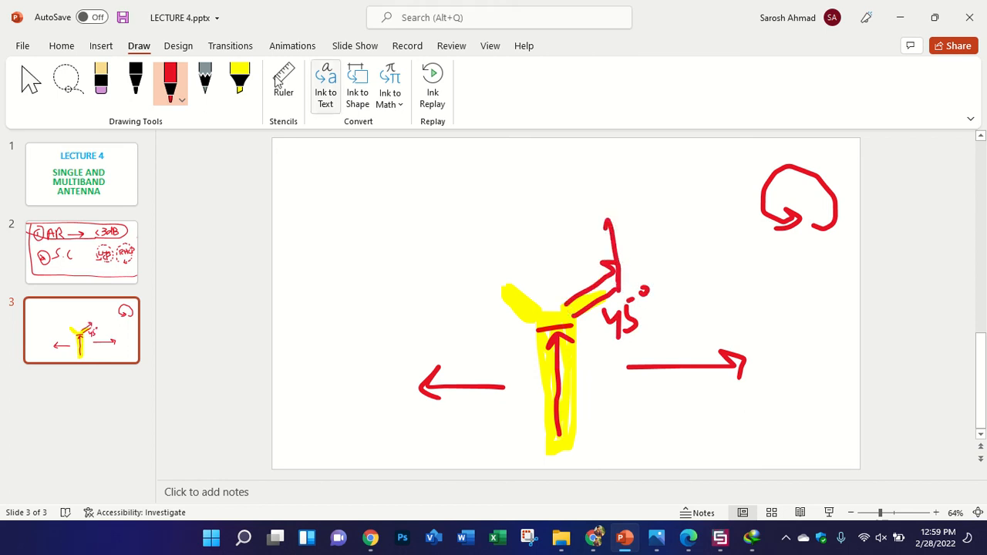
# - Extend the right arm with the yellow highlighter upward and around to the left as an open loop, and thicken the loop's top
pyautogui.click(239, 80)
pyautogui.moveTo(616, 307)
pyautogui.mouseDown()
pyautogui.moveTo(614, 204)
pyautogui.moveTo(531, 227)
pyautogui.moveTo(542, 278)
pyautogui.moveTo(563, 288)
pyautogui.mouseUp()
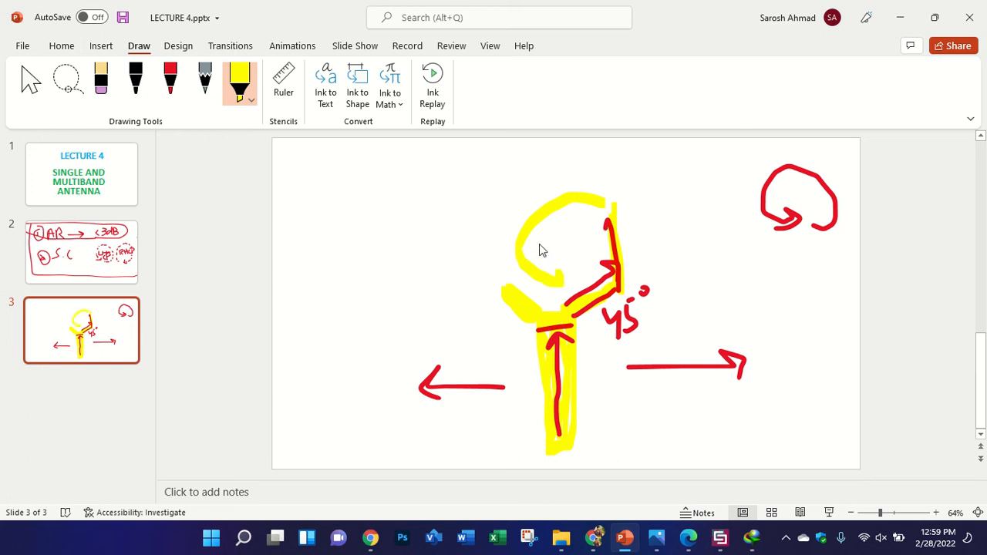
pyautogui.moveTo(614, 220)
pyautogui.mouseDown()
pyautogui.moveTo(584, 194)
pyautogui.moveTo(623, 217)
pyautogui.mouseUp()
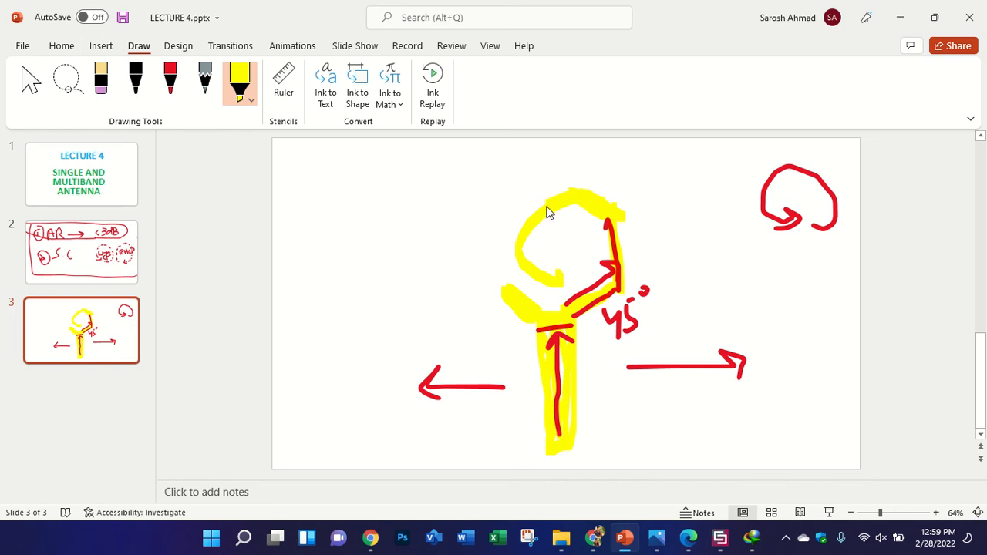
pyautogui.moveTo(516, 261)
pyautogui.mouseDown()
pyautogui.moveTo(517, 247)
pyautogui.moveTo(539, 274)
pyautogui.mouseUp()
# - Switch to CST Studio Suite, display component1 in the 3D view and examine the antenna's feedline and CPW grounds up close
pyautogui.click(714, 543)
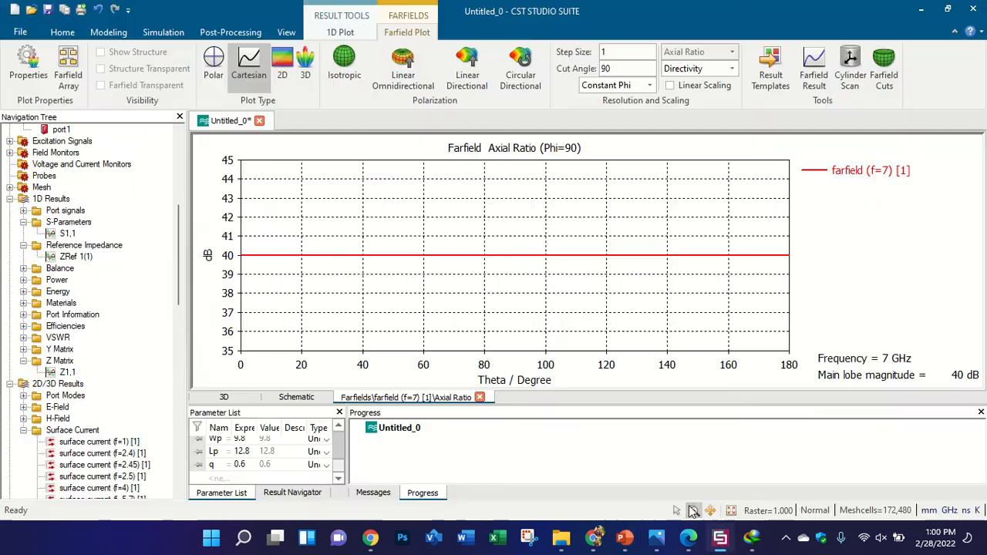
pyautogui.scroll(7, 105, 176)
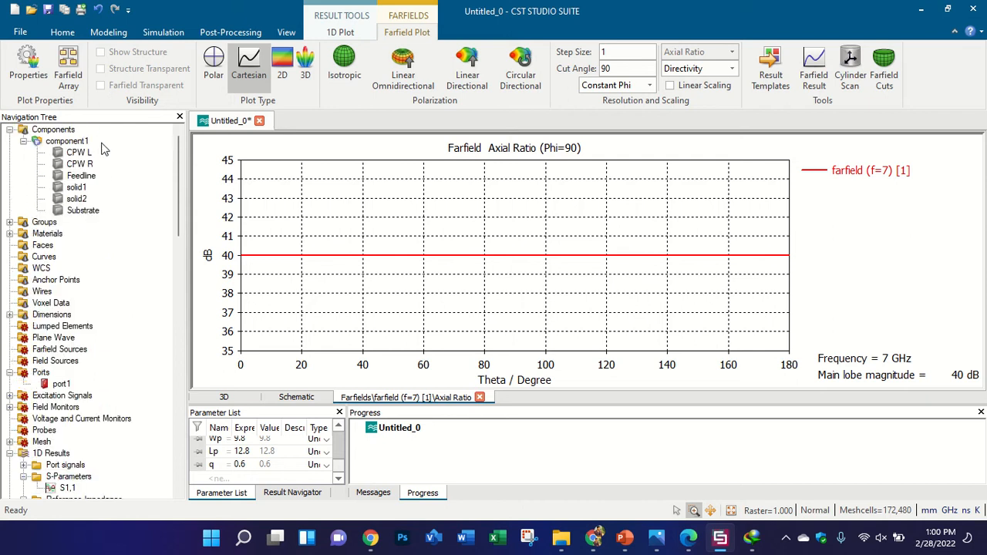
pyautogui.click(99, 143)
pyautogui.scroll(2, 447, 316)
pyautogui.scroll(3, 441, 318)
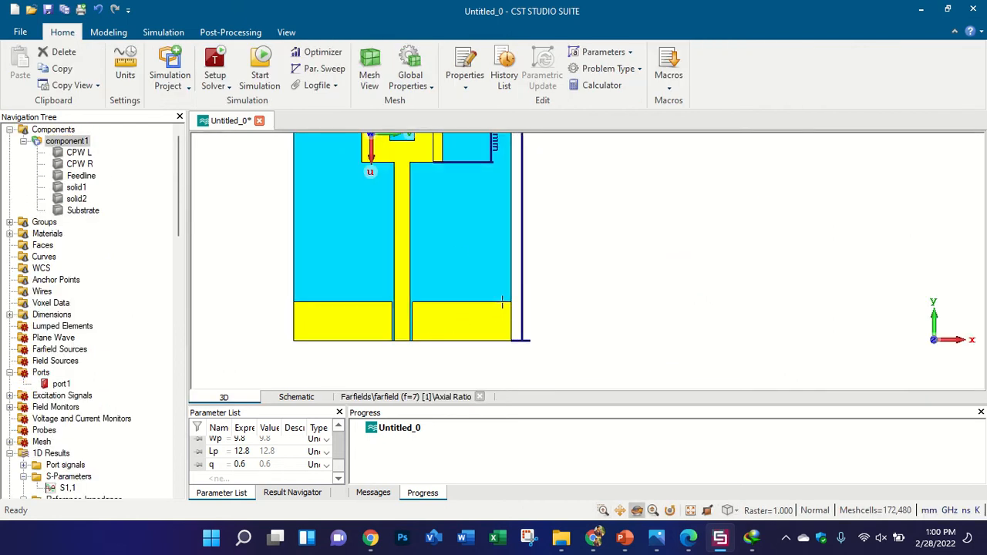
# - Switch to Internet Download Manager and look through the download list down to the most recent files
pyautogui.click(560, 538)
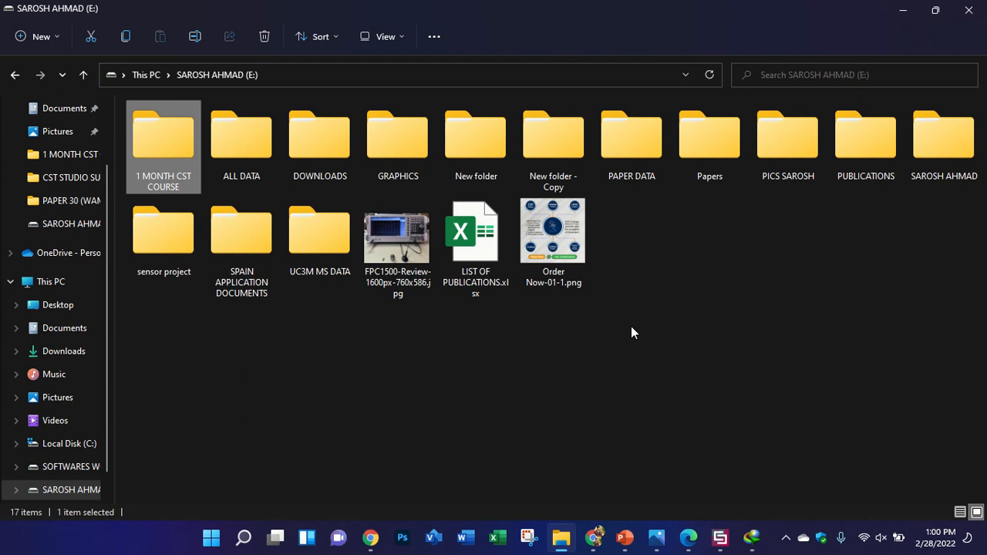
pyautogui.click(752, 537)
pyautogui.scroll(-5, 411, 388)
pyautogui.scroll(-6, 411, 388)
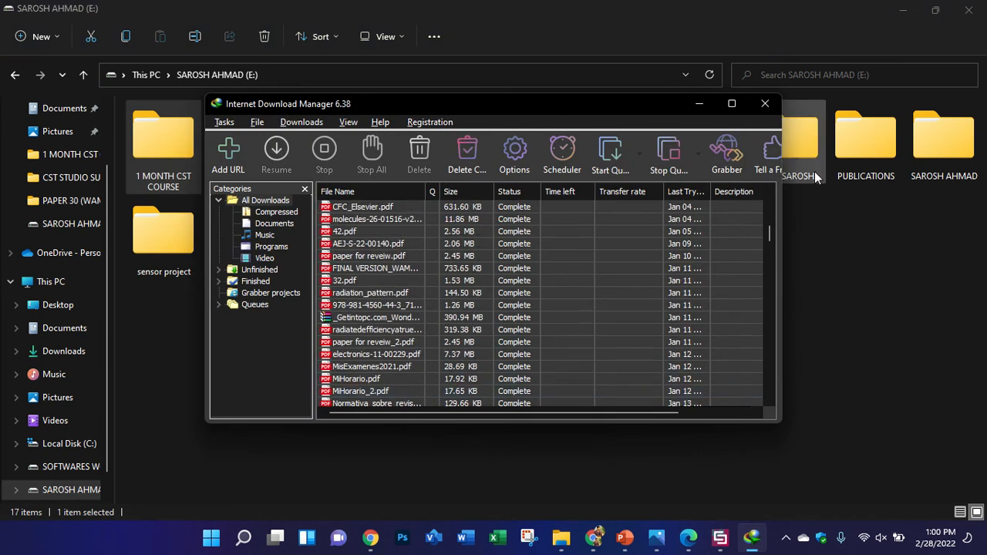
pyautogui.moveTo(767, 236); pyautogui.dragTo(770, 426)
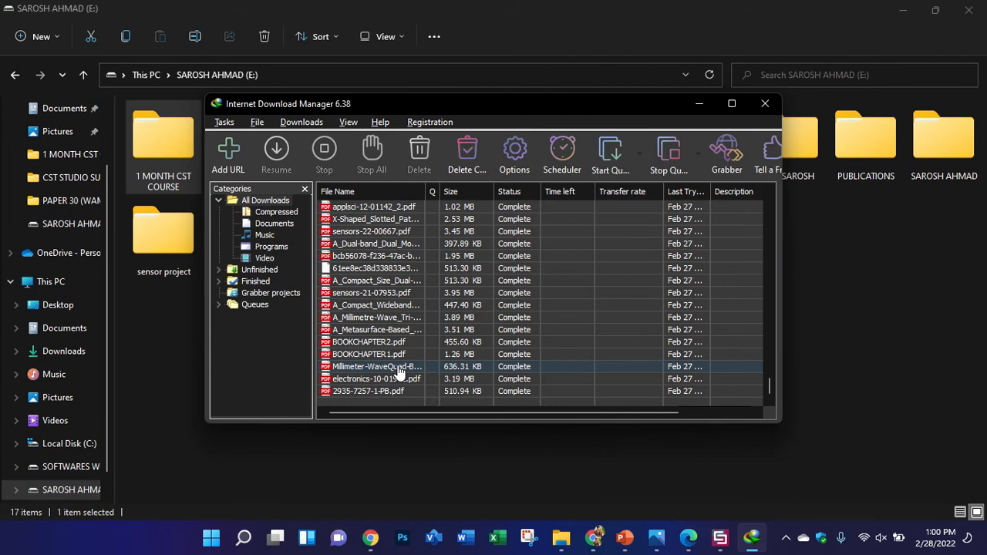
# - In File Explorer, open CLEAN_COPY_MANUSCRIPT.pdf from ALL DATA > IMPLANTABLE ANTENNA > IEEE ACCESS and read through its first page
pyautogui.click(154, 319)
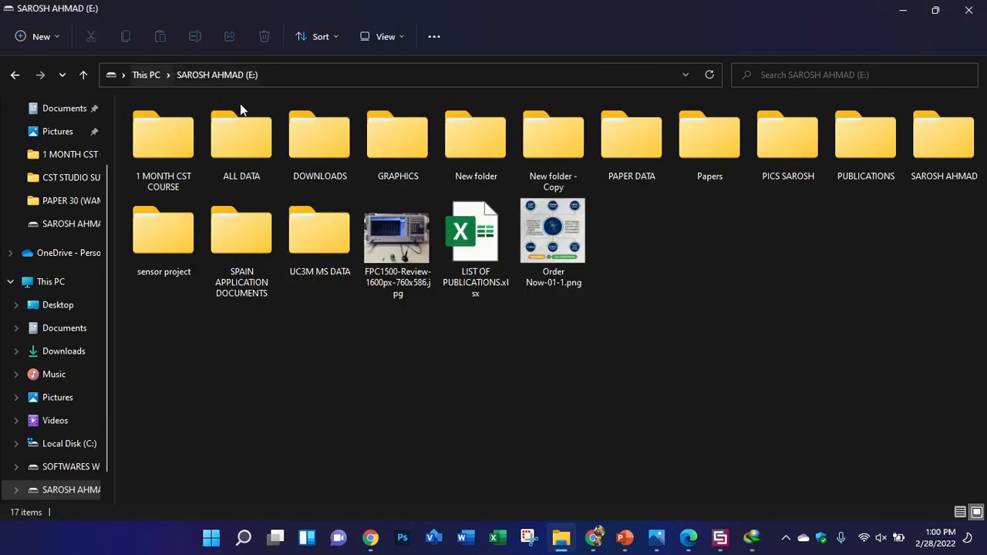
pyautogui.doubleClick(259, 142)
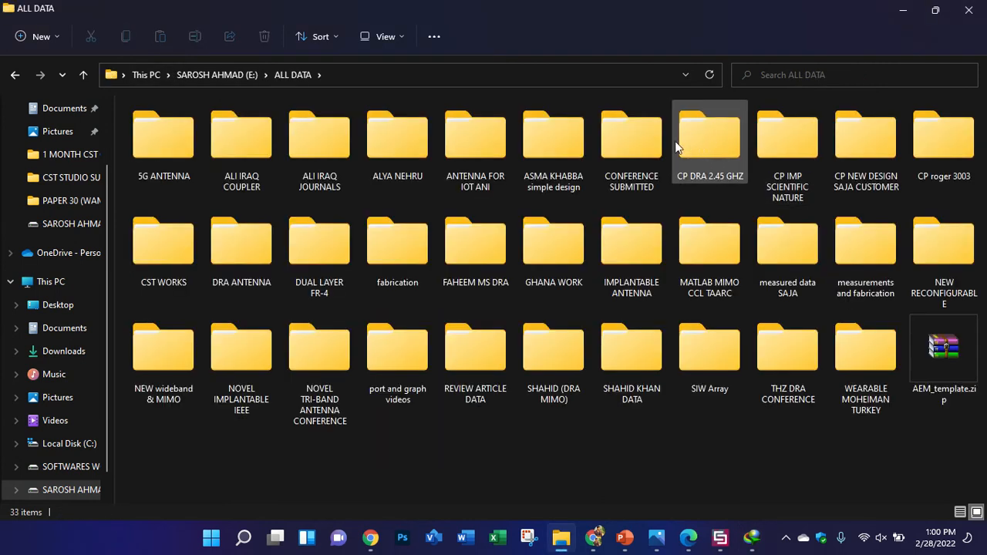
pyautogui.click(630, 147)
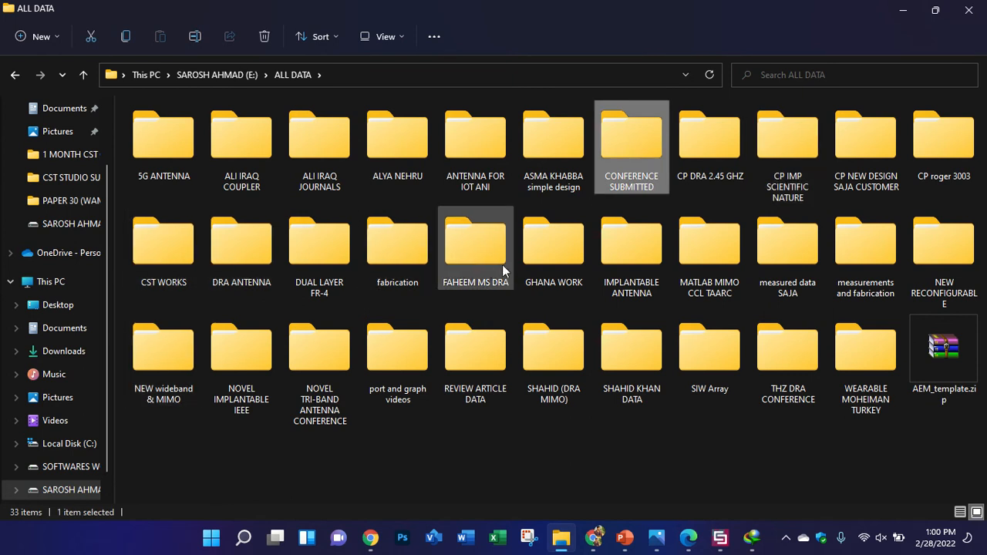
pyautogui.doubleClick(599, 261)
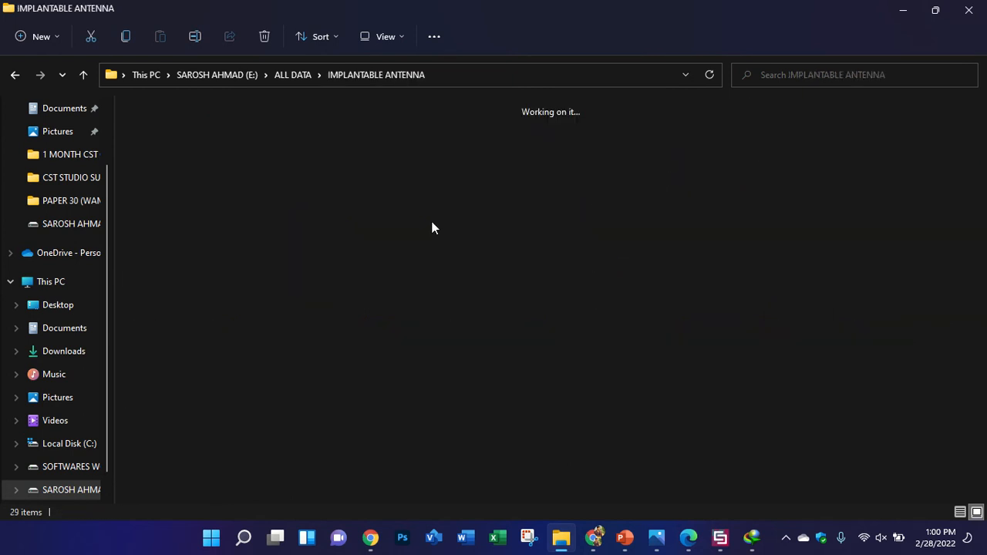
pyautogui.doubleClick(315, 140)
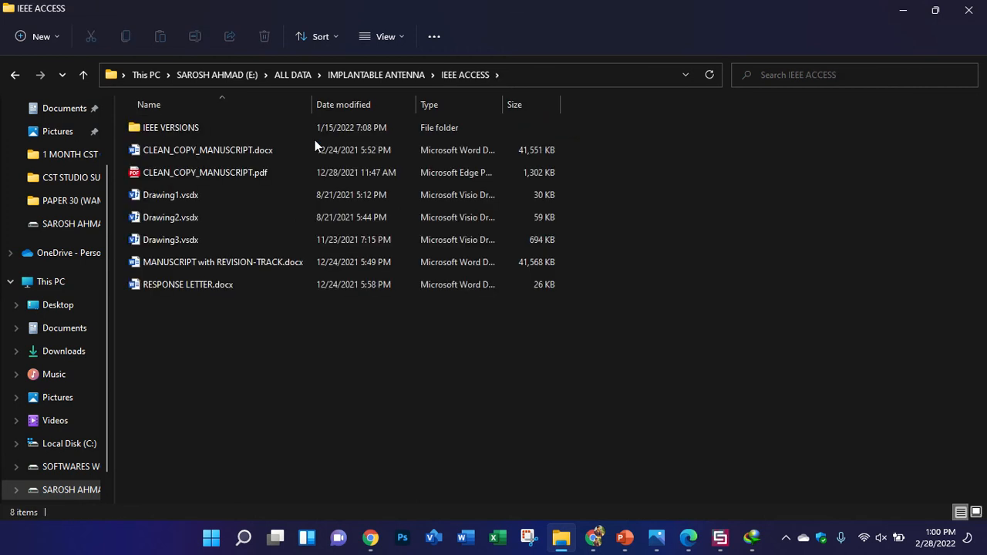
pyautogui.doubleClick(247, 176)
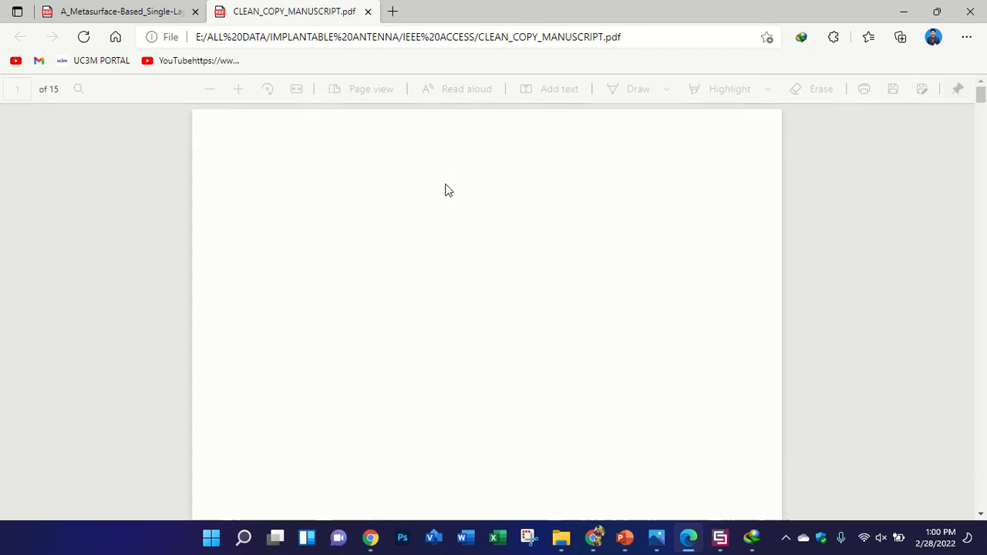
pyautogui.scroll(-20, 449, 190)
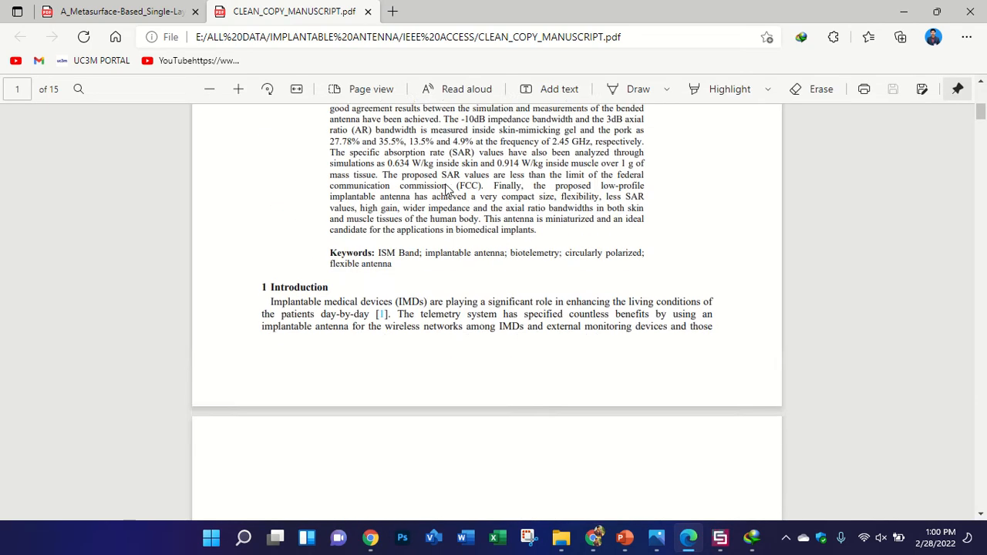
# - Go to Figure 1 on page 3 of the manuscript and examine the labelled dimensions of the low-profile antenna's monopole, slits and CPW grounds
pyautogui.scroll(-6, 454, 216)
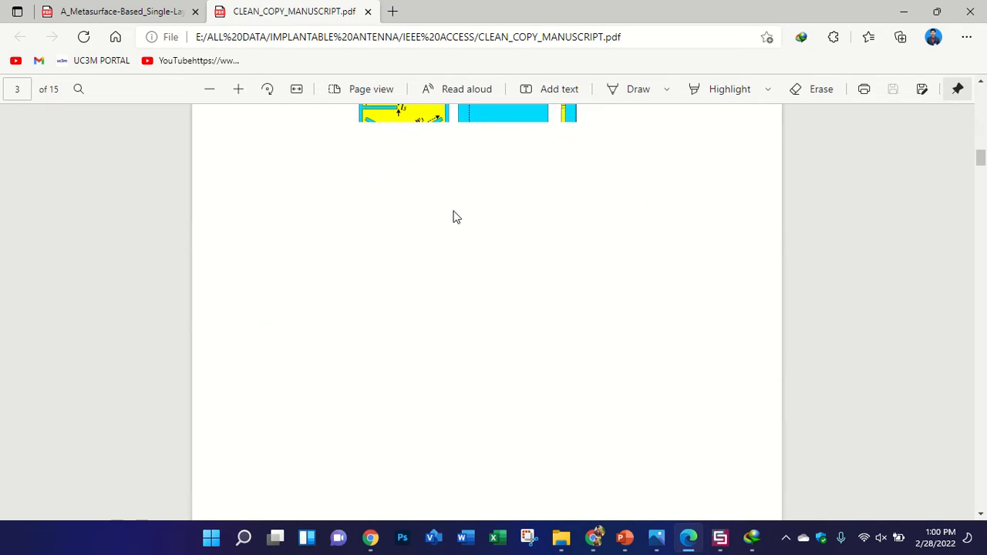
pyautogui.scroll(4, 454, 216)
pyautogui.keyDown('ctrl'); pyautogui.scroll(5, 423, 341); pyautogui.keyUp('ctrl')
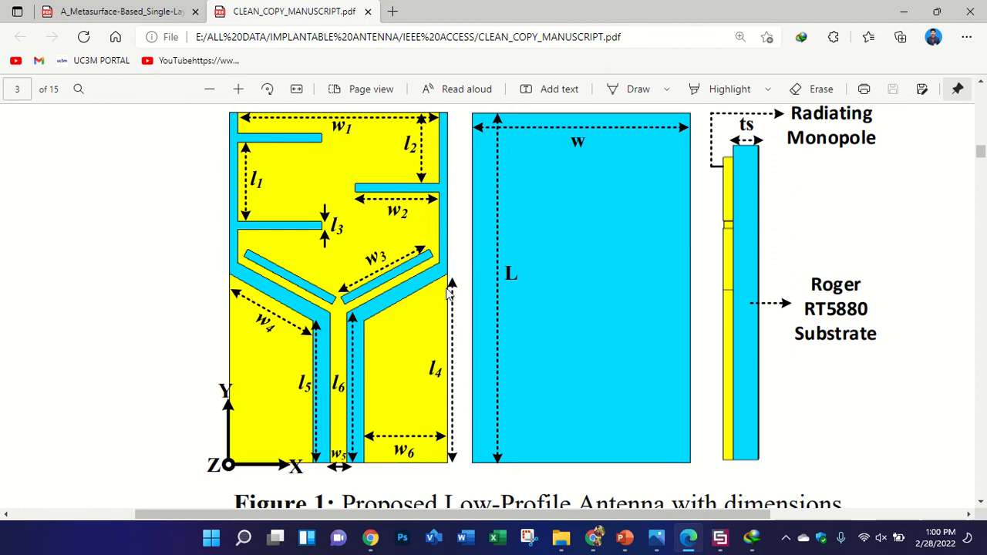
pyautogui.keyDown('ctrl'); pyautogui.scroll(3, 337, 322); pyautogui.keyUp('ctrl')
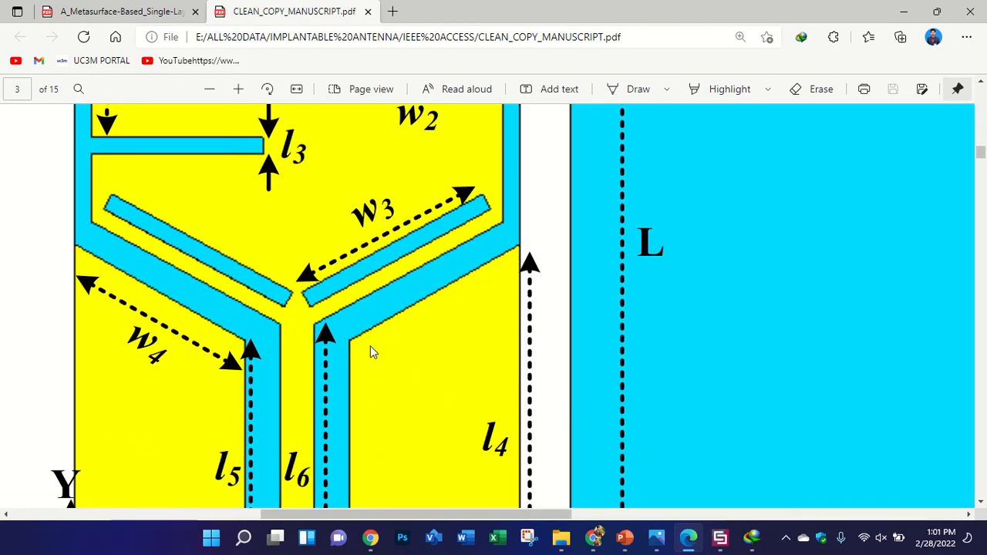
pyautogui.keyDown('ctrl'); pyautogui.scroll(-2, 370, 346); pyautogui.keyUp('ctrl')
pyautogui.keyDown('ctrl'); pyautogui.scroll(2, 337, 290); pyautogui.keyUp('ctrl')
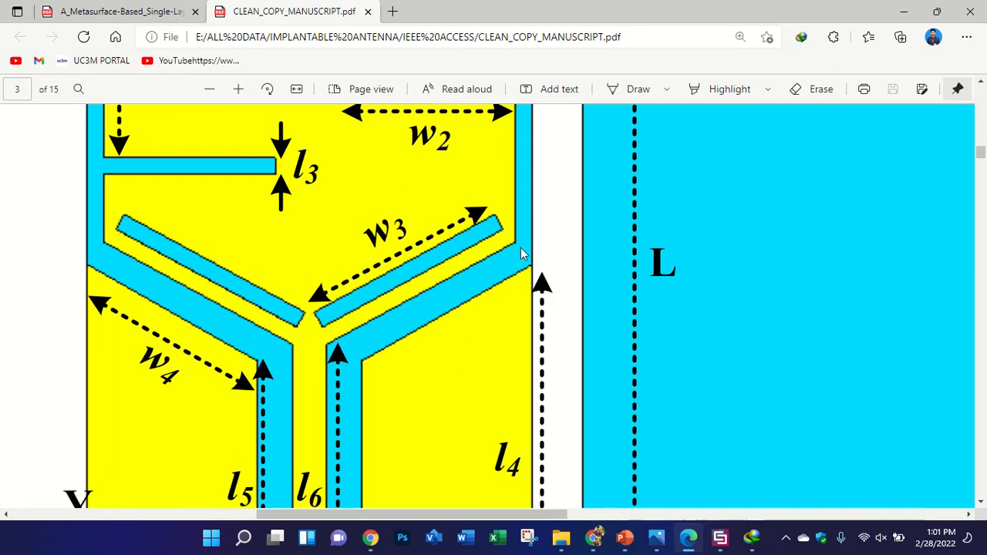
pyautogui.keyDown('ctrl'); pyautogui.scroll(-2, 346, 330); pyautogui.keyUp('ctrl')
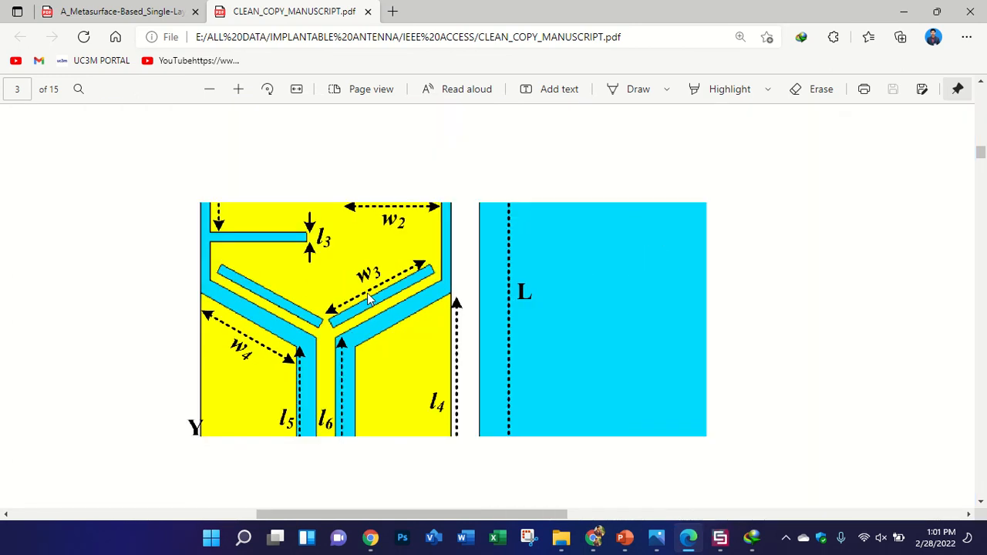
pyautogui.scroll(1, 368, 293)
pyautogui.keyDown('ctrl'); pyautogui.scroll(-3, 369, 293); pyautogui.keyUp('ctrl')
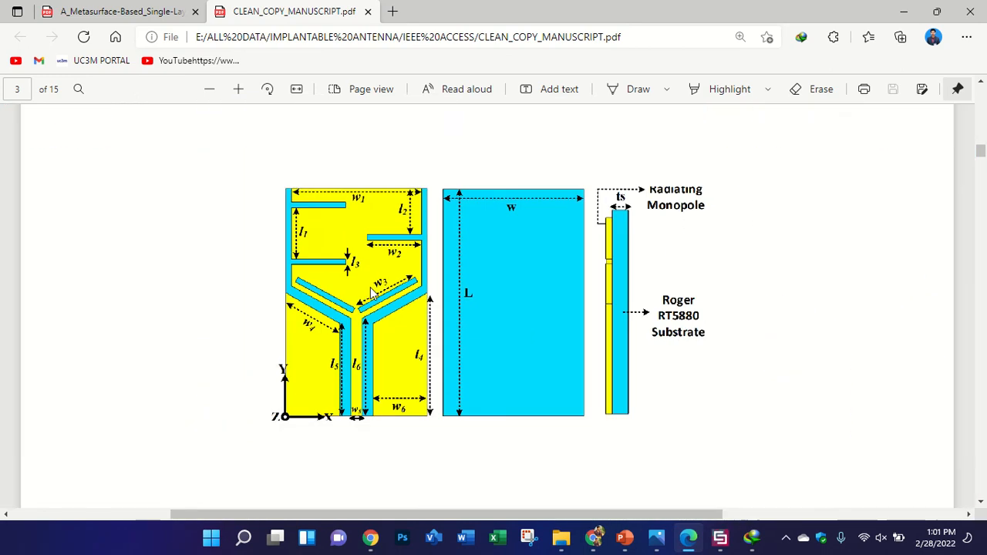
pyautogui.keyDown('ctrl'); pyautogui.scroll(2, 372, 296); pyautogui.keyUp('ctrl')
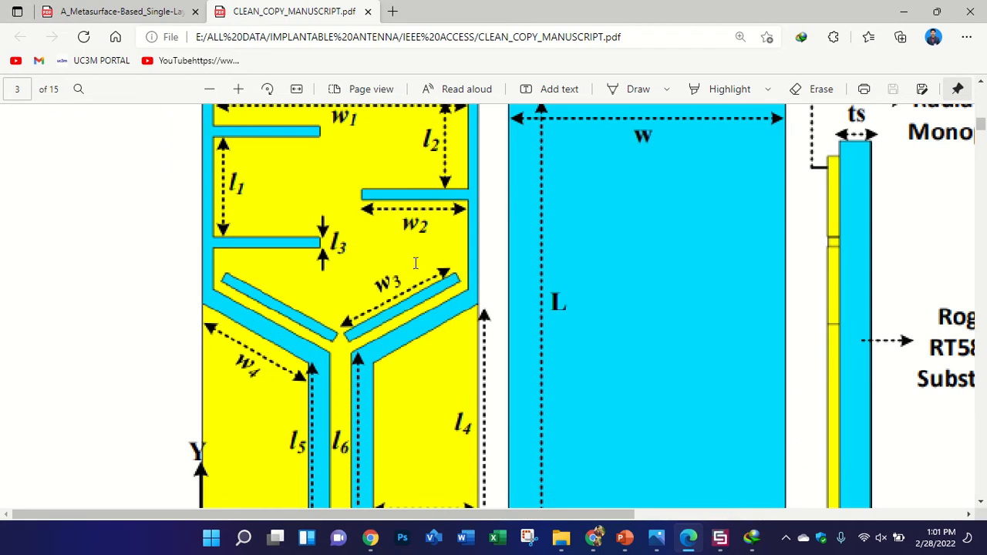
pyautogui.keyDown('ctrl'); pyautogui.scroll(-2, 414, 263); pyautogui.keyUp('ctrl')
# - Go to Figure 2 on page 4 and examine the S11 and axial ratio plots for ANT I to ANT IV up close
pyautogui.scroll(-10, 427, 260)
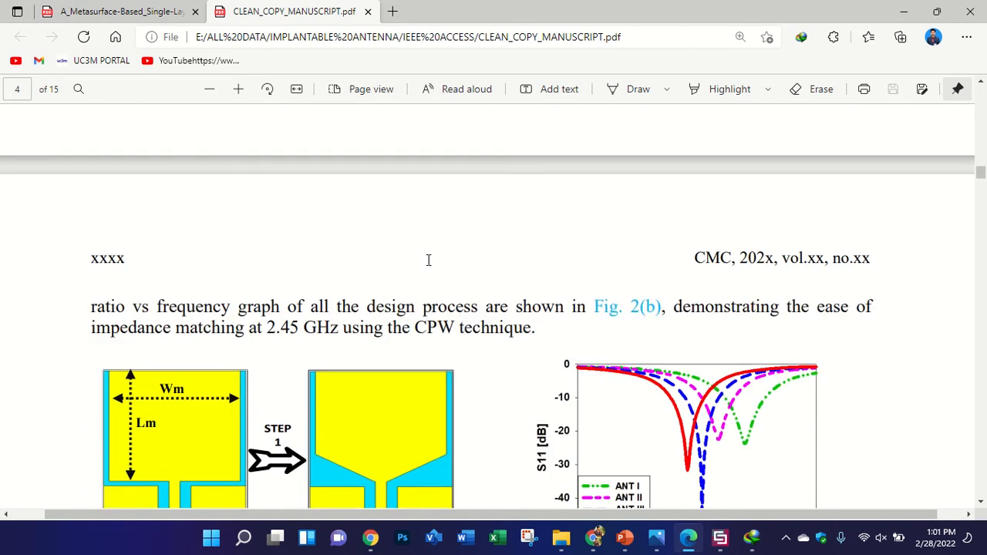
pyautogui.scroll(-3, 429, 259)
pyautogui.keyDown('ctrl'); pyautogui.scroll(-1, 531, 290); pyautogui.keyUp('ctrl')
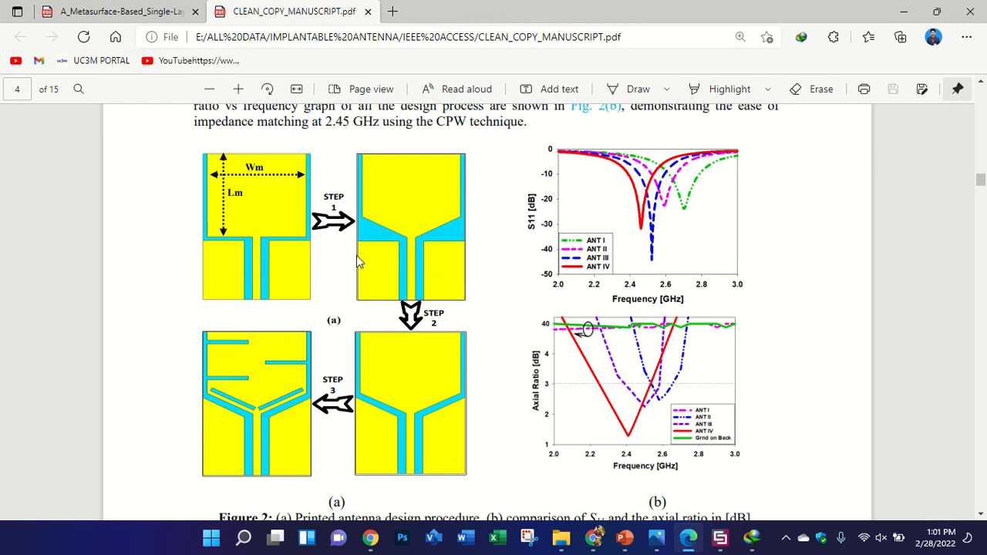
pyautogui.keyDown('ctrl'); pyautogui.scroll(2, 905, 215); pyautogui.keyUp('ctrl')
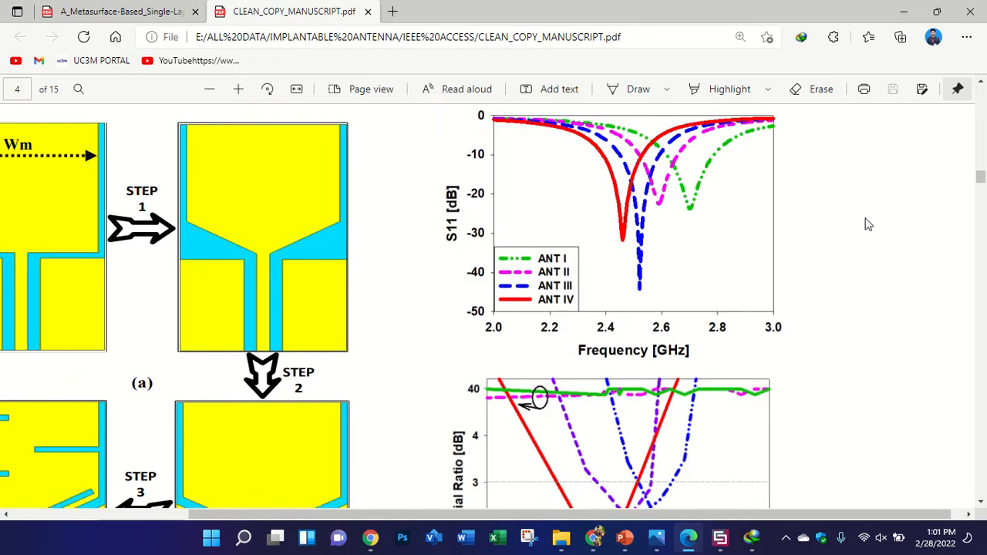
pyautogui.scroll(-2, 856, 254)
pyautogui.keyDown('ctrl'); pyautogui.scroll(1, 879, 411); pyautogui.keyUp('ctrl')
pyautogui.scroll(1, 849, 407)
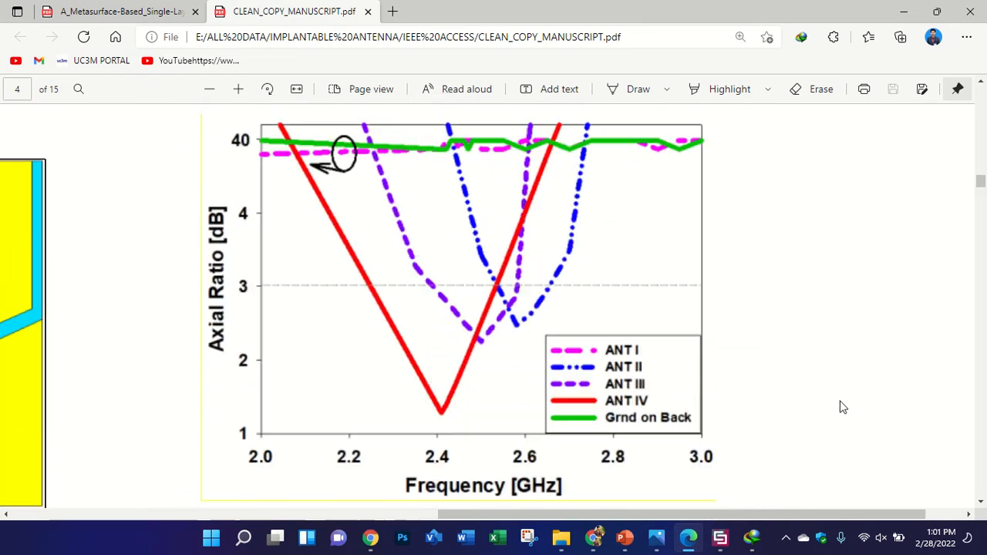
pyautogui.keyDown('ctrl'); pyautogui.scroll(-1, 251, 293); pyautogui.keyUp('ctrl')
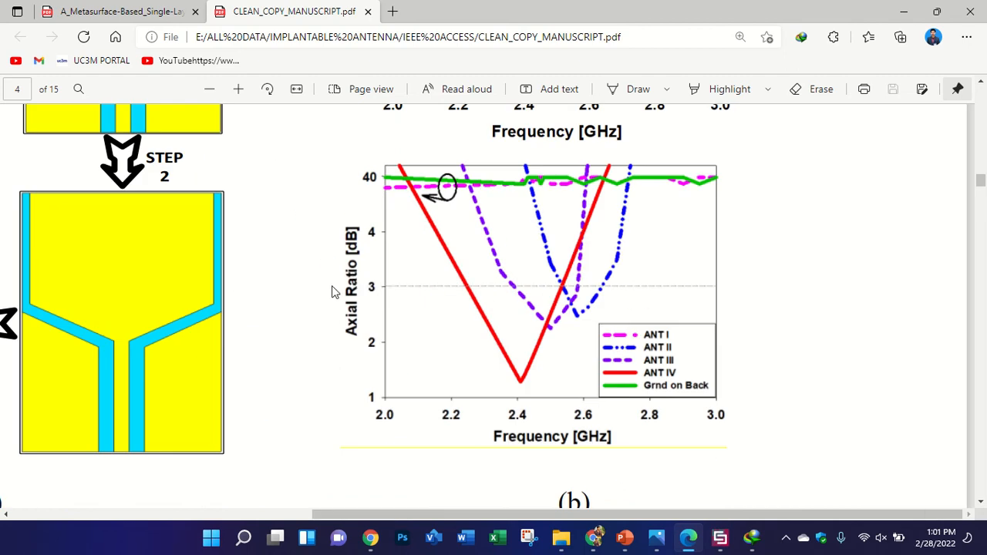
# - Compare the antenna design stages in Figure 2(a) with their S11 and axial ratio curves in Figure 2(b)
pyautogui.keyDown('ctrl'); pyautogui.scroll(-3, 389, 259); pyautogui.keyUp('ctrl')
pyautogui.scroll(1, 262, 185)
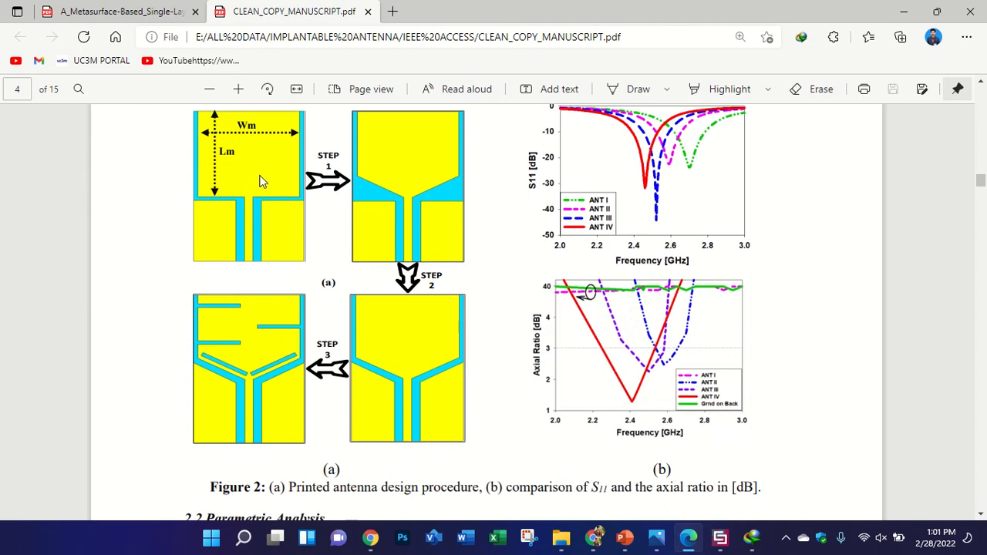
pyautogui.scroll(-1, 264, 185)
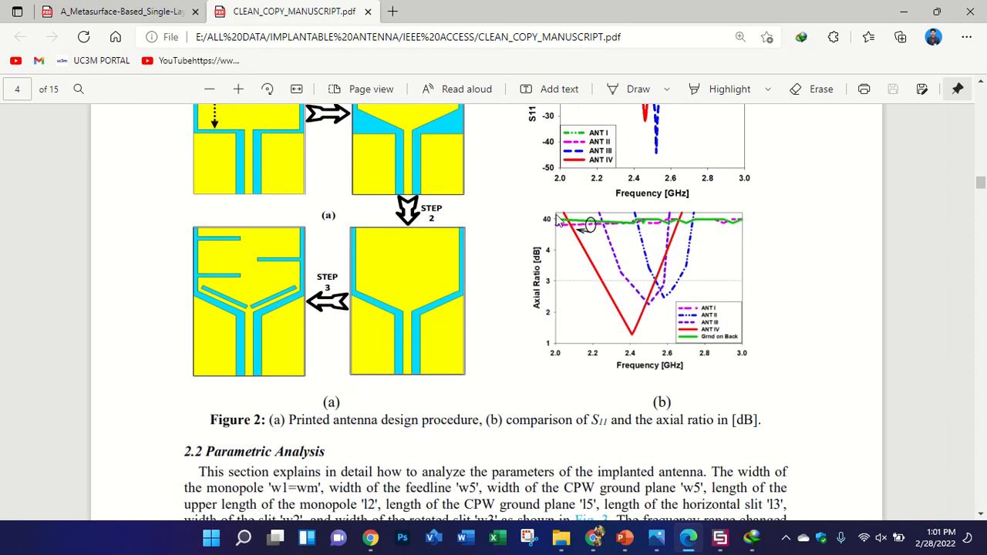
pyautogui.scroll(1, 623, 226)
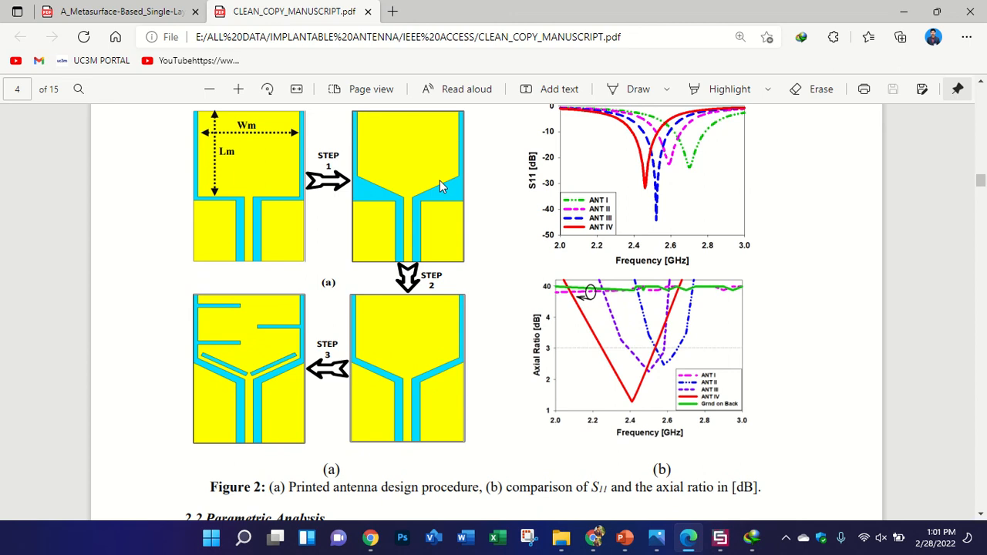
pyautogui.scroll(-1, 725, 337)
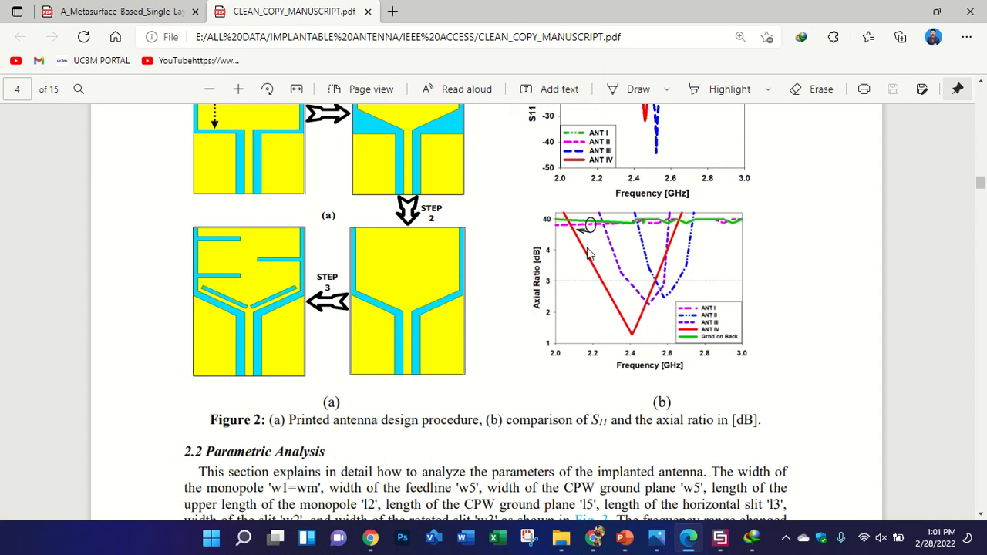
pyautogui.scroll(1, 392, 295)
pyautogui.scroll(-1, 382, 304)
pyautogui.scroll(1, 633, 190)
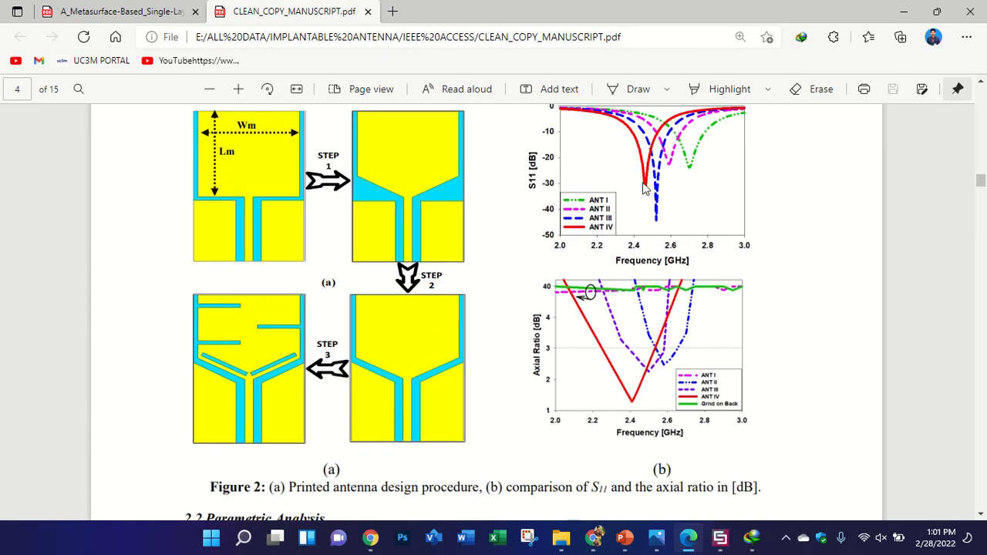
pyautogui.scroll(-1, 644, 189)
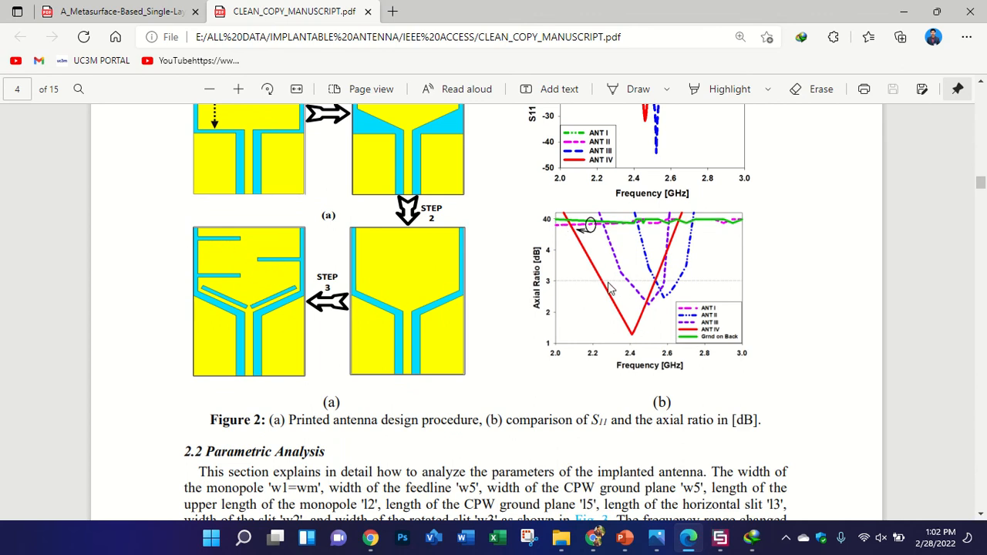
pyautogui.keyDown('ctrl'); pyautogui.scroll(3, 692, 300); pyautogui.keyUp('ctrl')
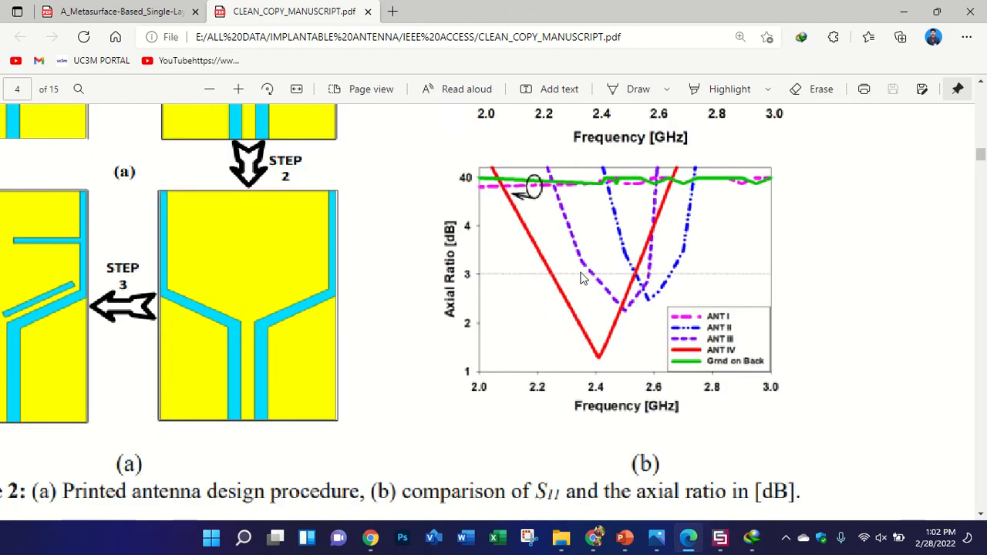
pyautogui.keyDown('ctrl'); pyautogui.scroll(2, 470, 287); pyautogui.keyUp('ctrl')
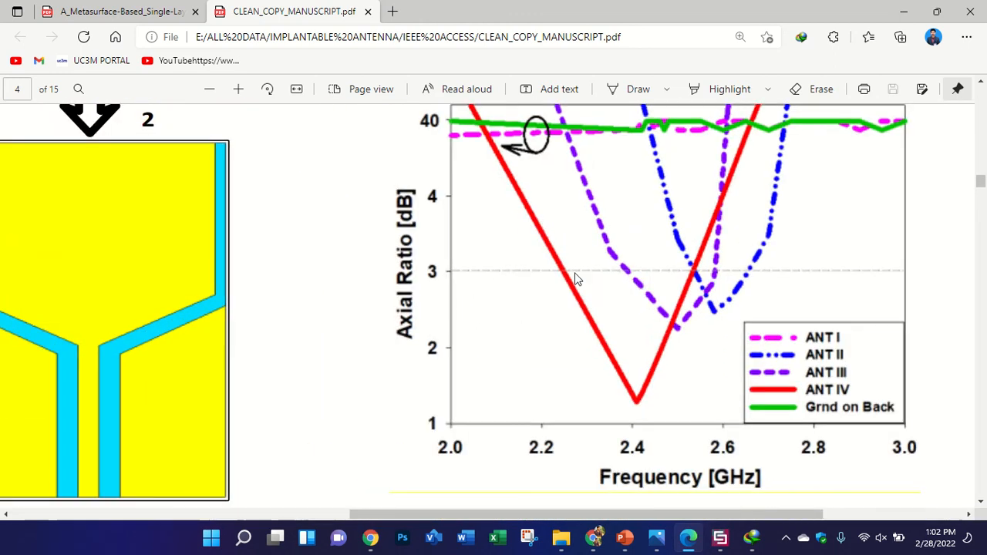
# - Go to Figure 5 on page 7 and examine the current distribution and circulation arrows on the monopole and both CPW grounds
pyautogui.keyDown('ctrl'); pyautogui.scroll(-4, 645, 280); pyautogui.keyUp('ctrl')
pyautogui.scroll(-15, 633, 279)
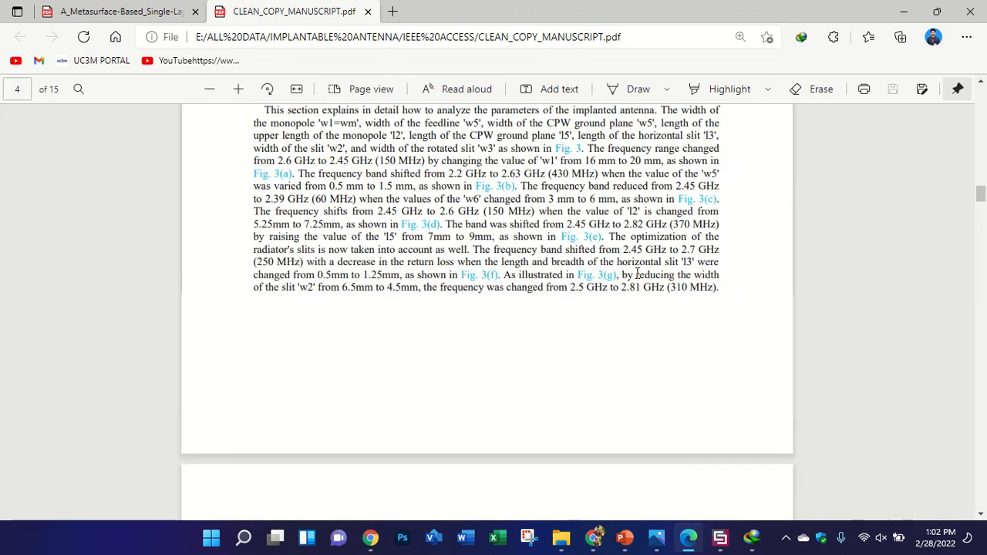
pyautogui.scroll(-20, 623, 285)
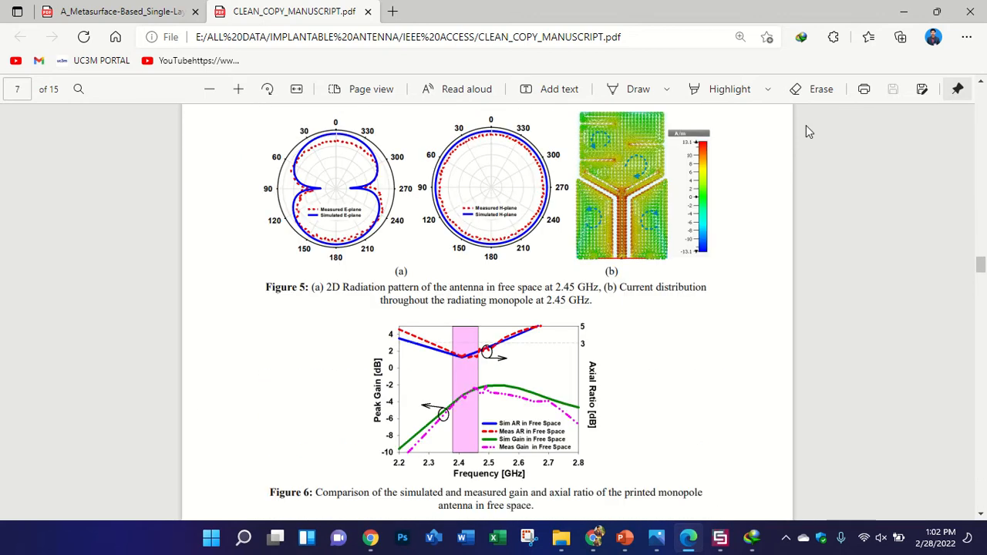
pyautogui.keyDown('ctrl'); pyautogui.scroll(5, 848, 108); pyautogui.keyUp('ctrl')
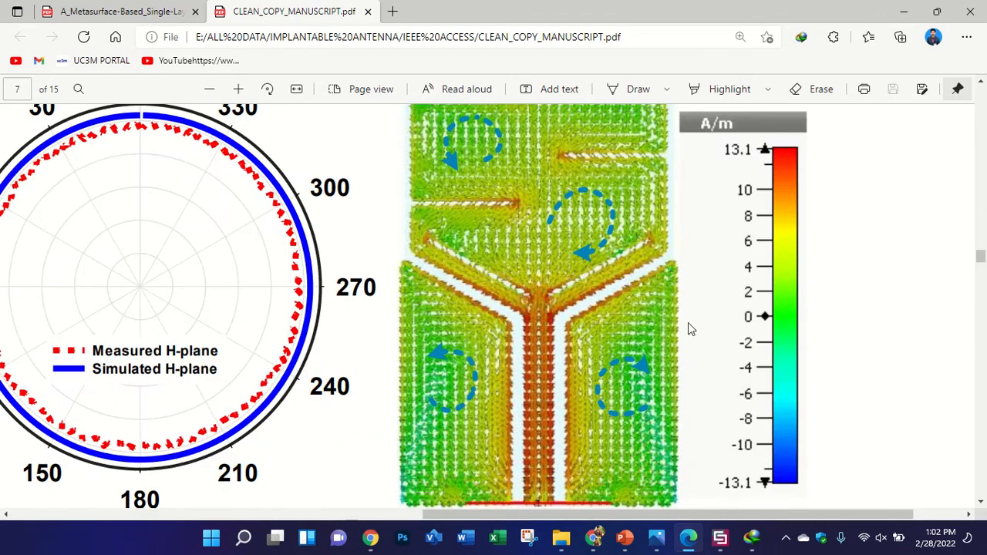
pyautogui.keyDown('ctrl'); pyautogui.scroll(-1, 688, 324); pyautogui.keyUp('ctrl')
pyautogui.keyDown('ctrl'); pyautogui.scroll(2, 759, 369); pyautogui.keyUp('ctrl')
pyautogui.scroll(-1, 601, 348)
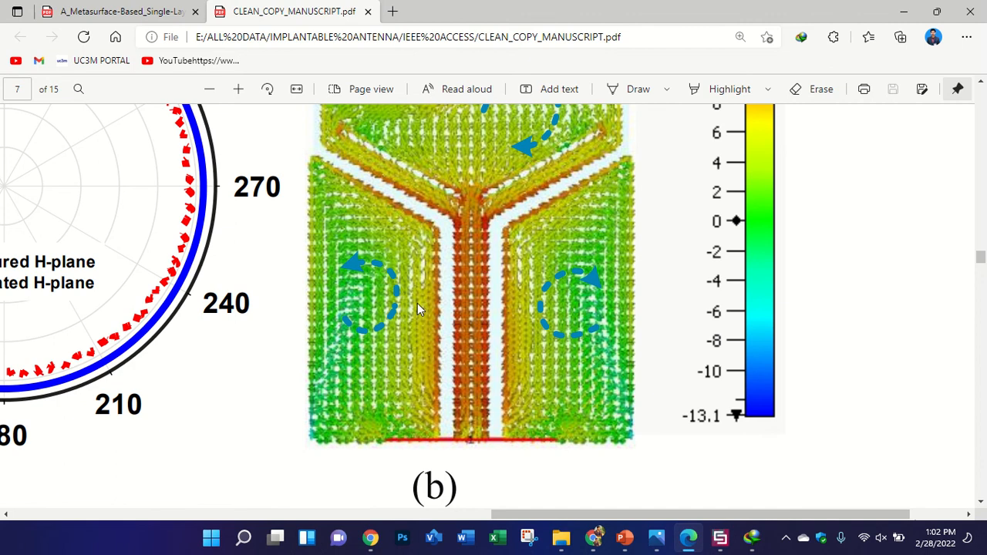
pyautogui.scroll(3, 417, 309)
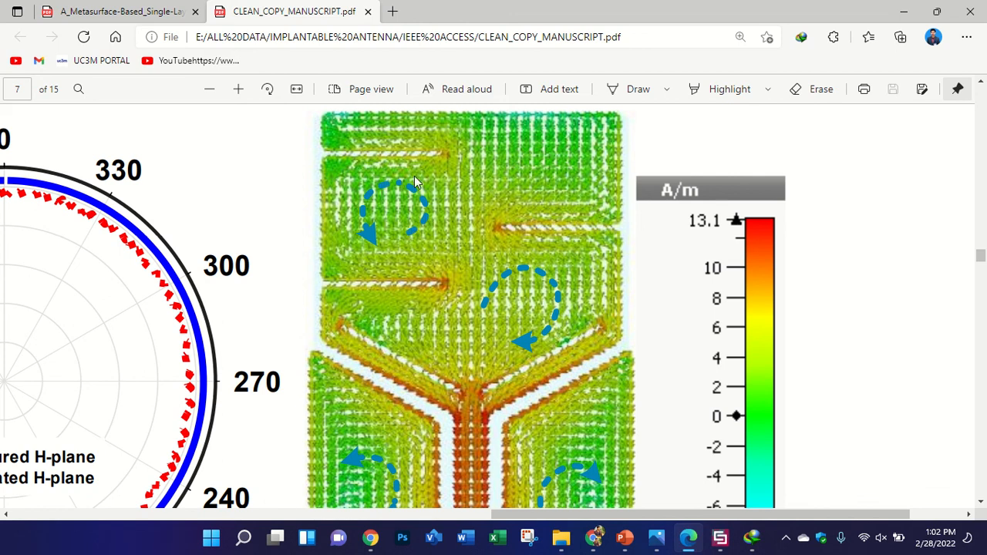
pyautogui.scroll(-3, 473, 191)
pyautogui.keyDown('ctrl'); pyautogui.scroll(-3, 471, 196); pyautogui.keyUp('ctrl')
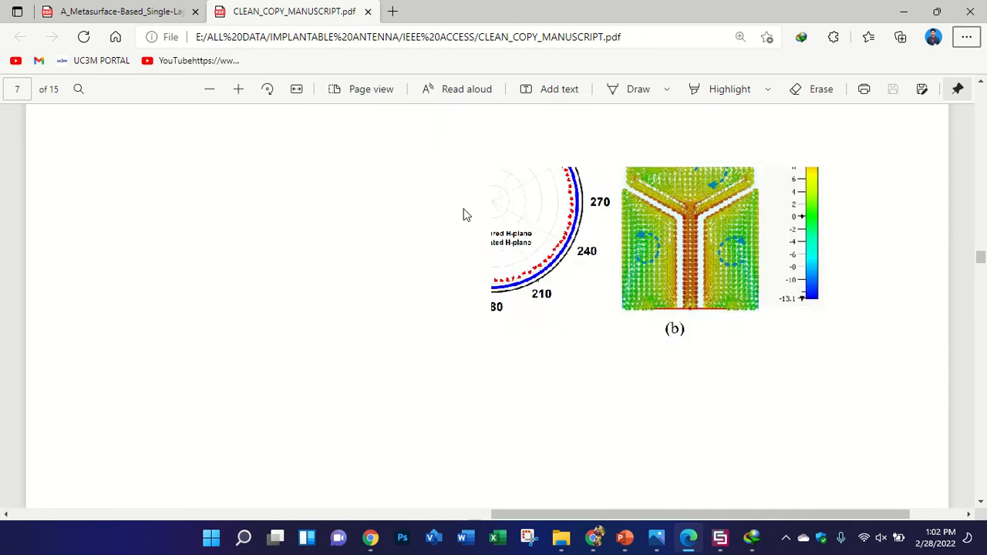
pyautogui.scroll(1, 704, 225)
pyautogui.keyDown('ctrl'); pyautogui.scroll(1, 699, 234); pyautogui.keyUp('ctrl')
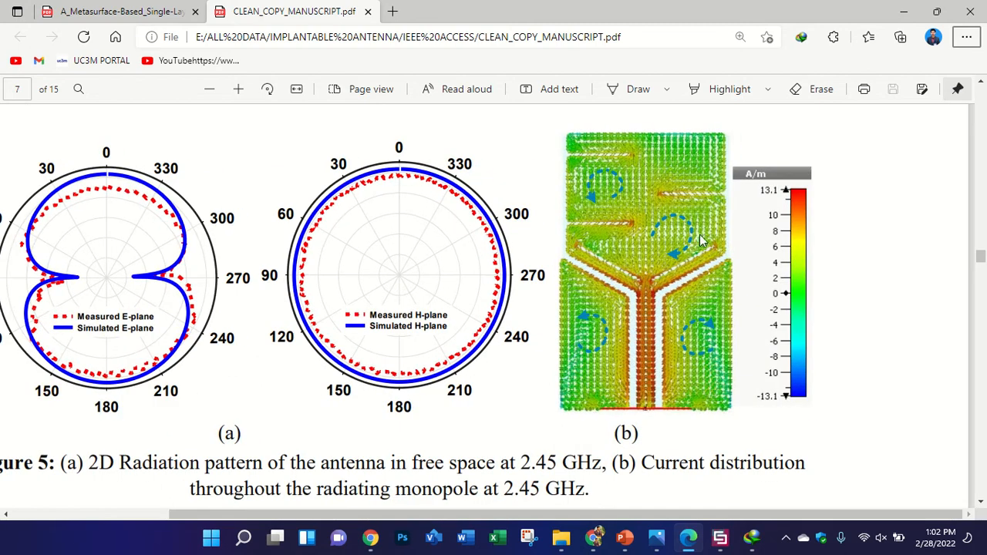
pyautogui.keyDown('ctrl'); pyautogui.scroll(-2, 686, 241); pyautogui.keyUp('ctrl')
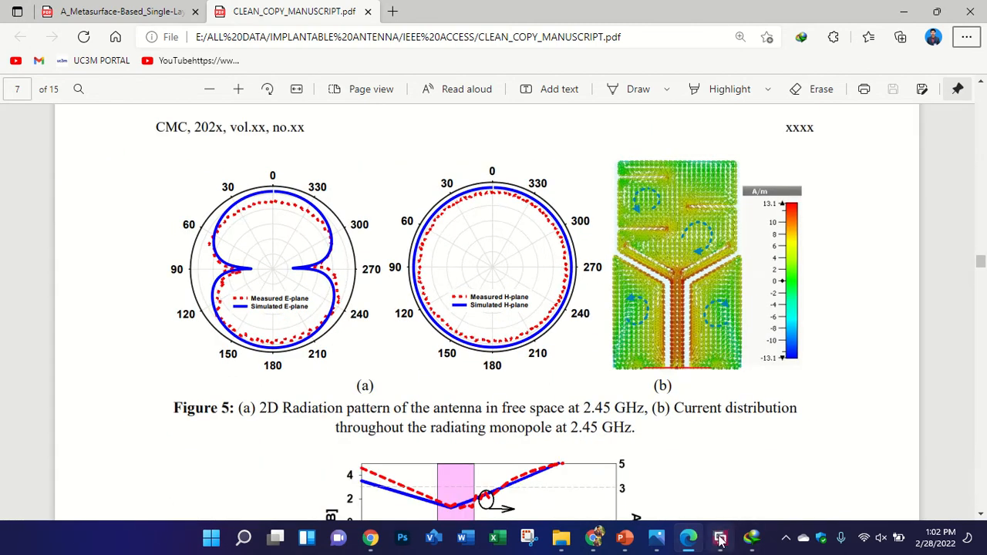
# - Switch to CST Studio Suite, examine the antenna's feedline and the space above the CPW grounds, and show the modeling tools
pyautogui.click(719, 538)
pyautogui.scroll(-3, 476, 236)
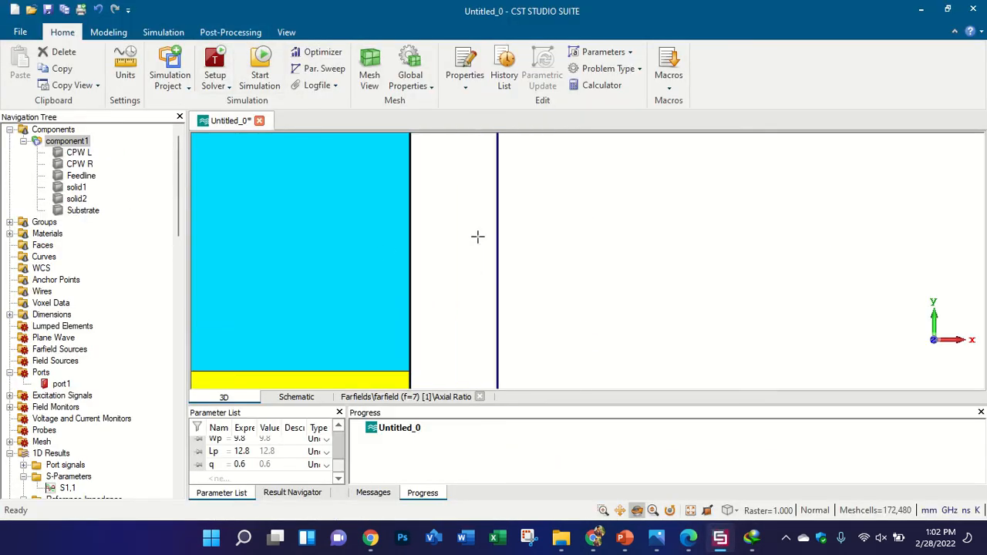
pyautogui.scroll(-4, 475, 255)
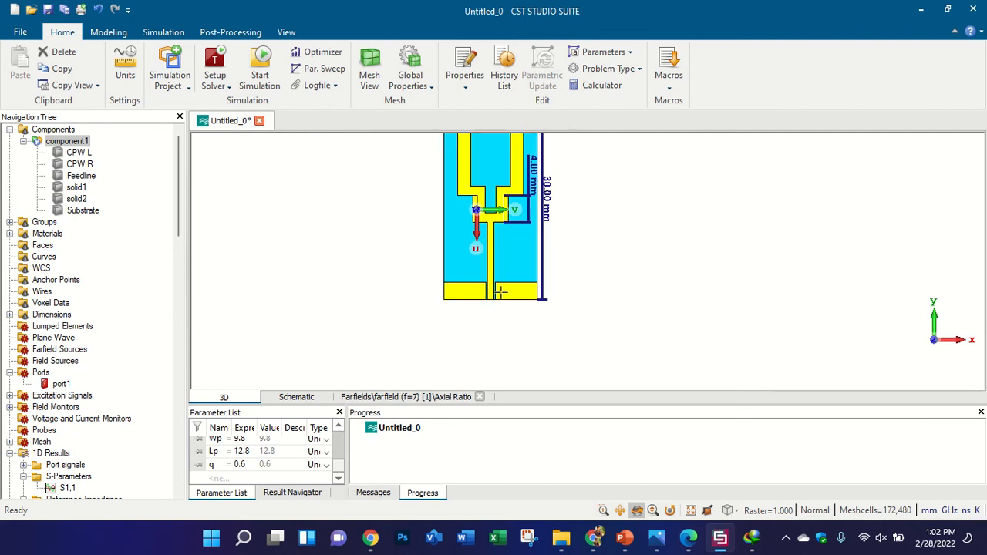
pyautogui.scroll(5, 534, 272)
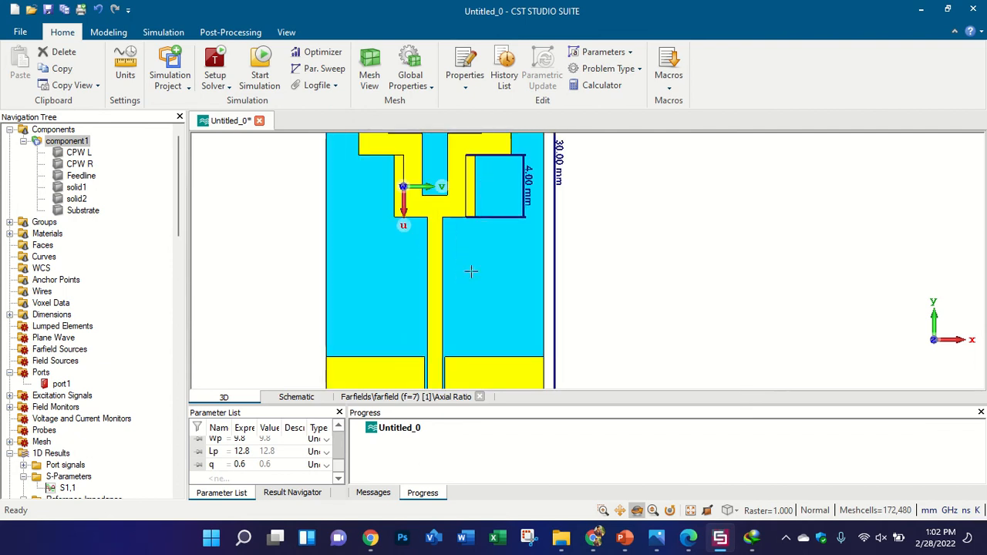
pyautogui.click(112, 32)
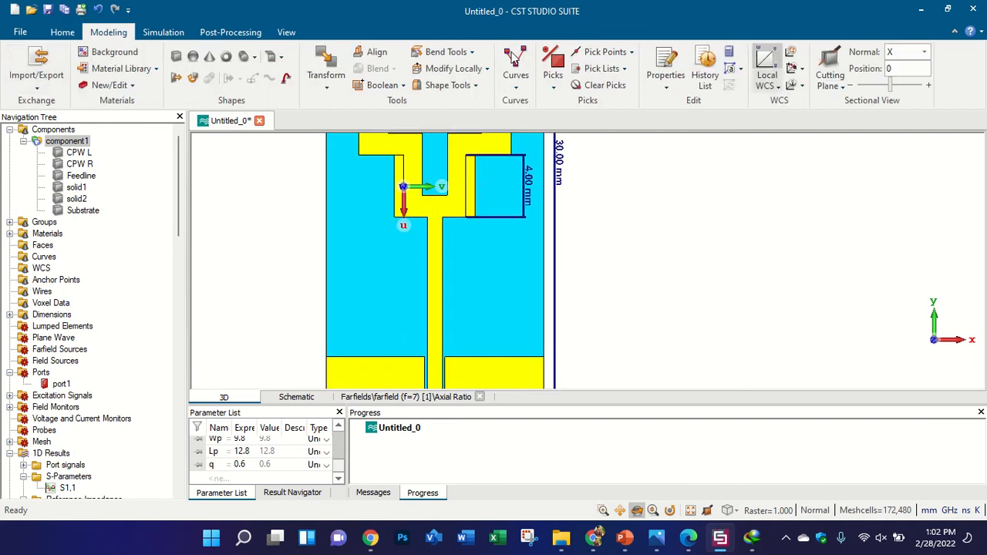
# - Switch to the metasurface dual-band antenna paper in the browser and examine the labelled dimensions in Figure 2 on page 4
pyautogui.click(687, 538)
pyautogui.hotkey('ctrl', 'Tab')
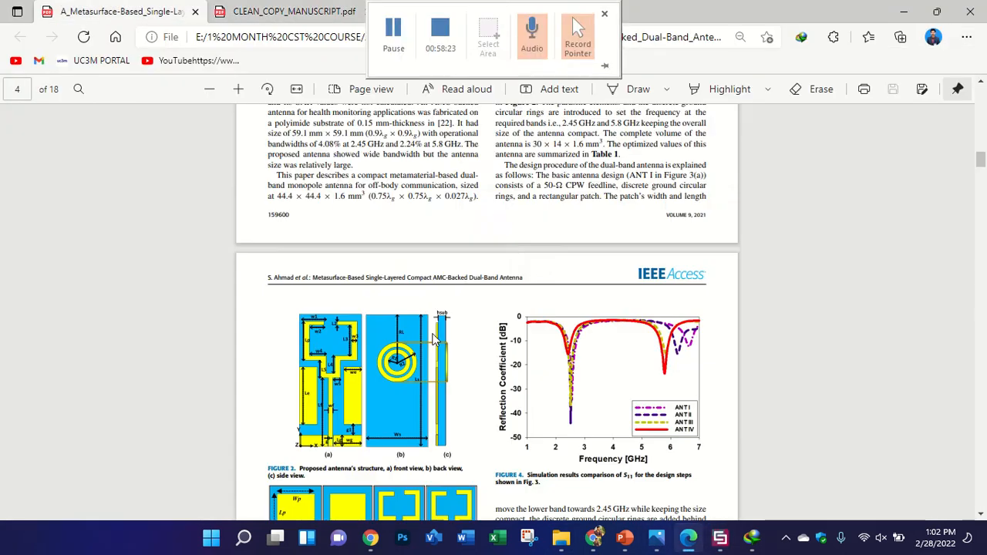
pyautogui.keyDown('ctrl'); pyautogui.scroll(4, 476, 391); pyautogui.keyUp('ctrl')
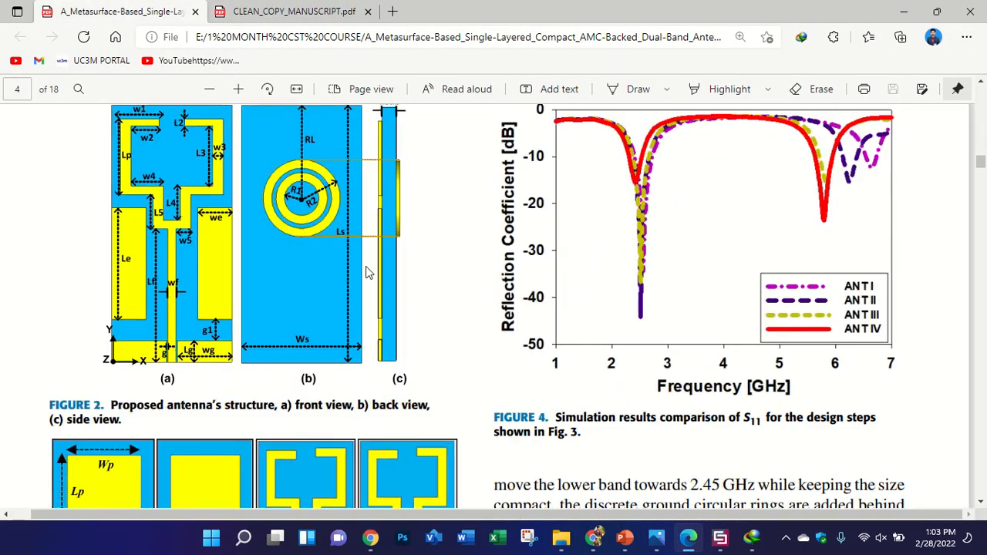
pyautogui.scroll(1, 283, 252)
pyautogui.keyDown('ctrl'); pyautogui.scroll(1, 205, 319); pyautogui.keyUp('ctrl')
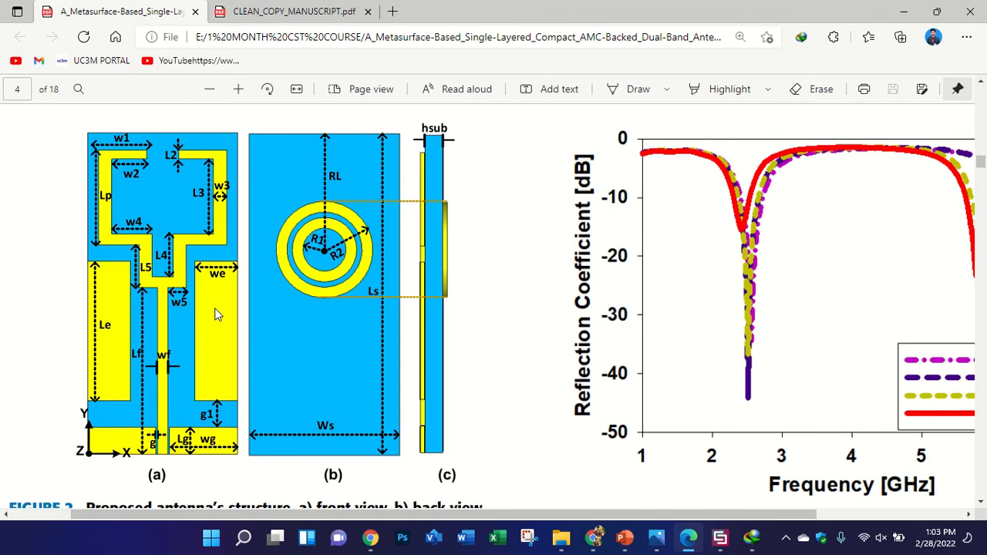
# - Examine the parasitic elements, CPW feedline and grounds in Figure 2(a), along with the back and side views, on page 4
pyautogui.keyDown('ctrl'); pyautogui.scroll(1, 35, 362); pyautogui.keyUp('ctrl')
pyautogui.keyDown('ctrl'); pyautogui.scroll(1, 35, 362); pyautogui.keyUp('ctrl')
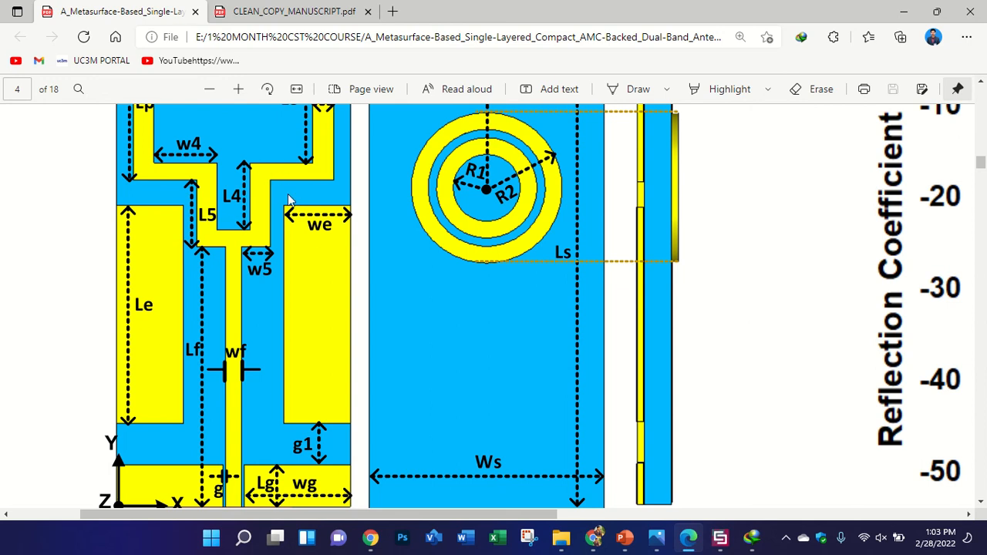
pyautogui.scroll(1, 287, 198)
pyautogui.scroll(-2, 304, 262)
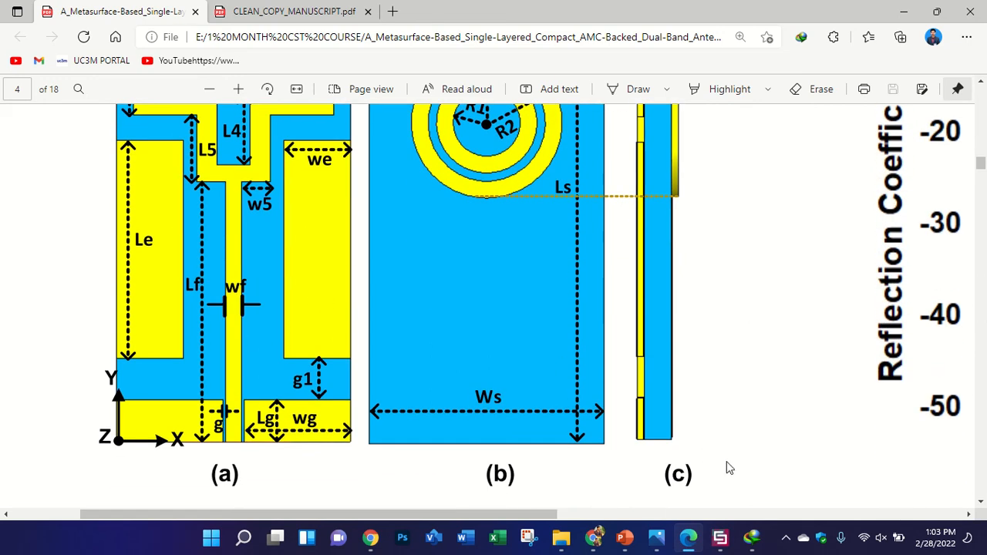
pyautogui.scroll(1, 301, 264)
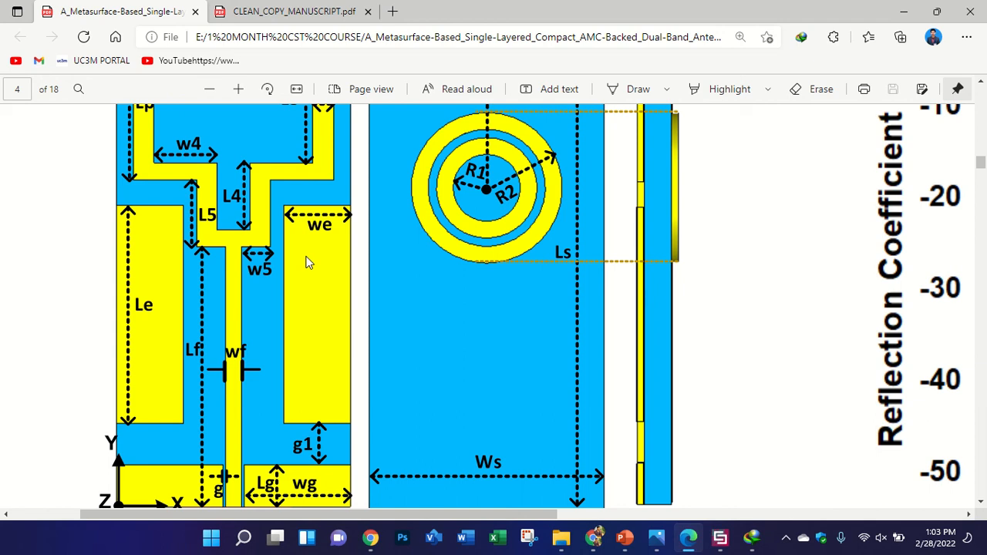
pyautogui.keyDown('ctrl'); pyautogui.scroll(-4, 336, 230); pyautogui.keyUp('ctrl')
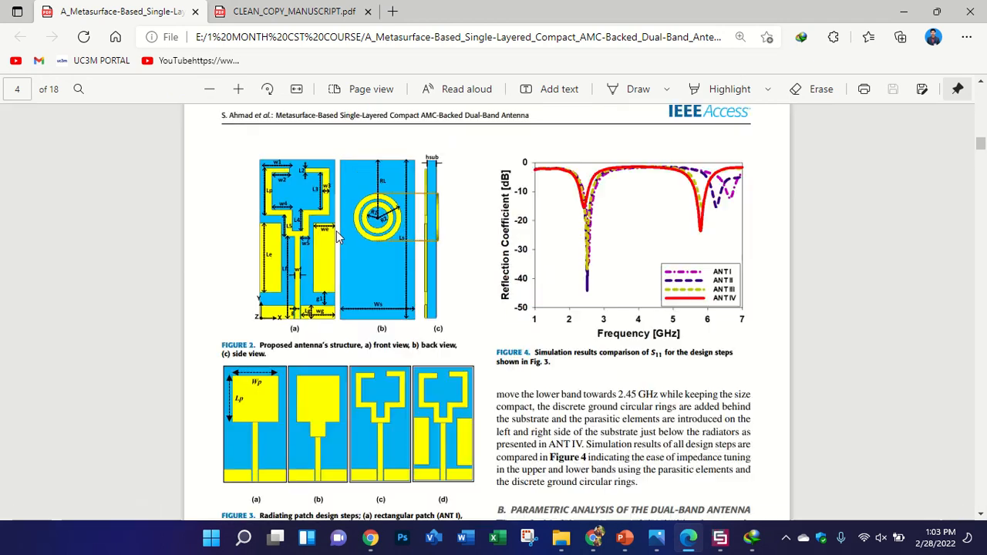
# - Skim the parametric study plots in Figure 5 on page 5 and return to the abstract on page 1
pyautogui.scroll(-5, 336, 230)
pyautogui.scroll(-15, 337, 232)
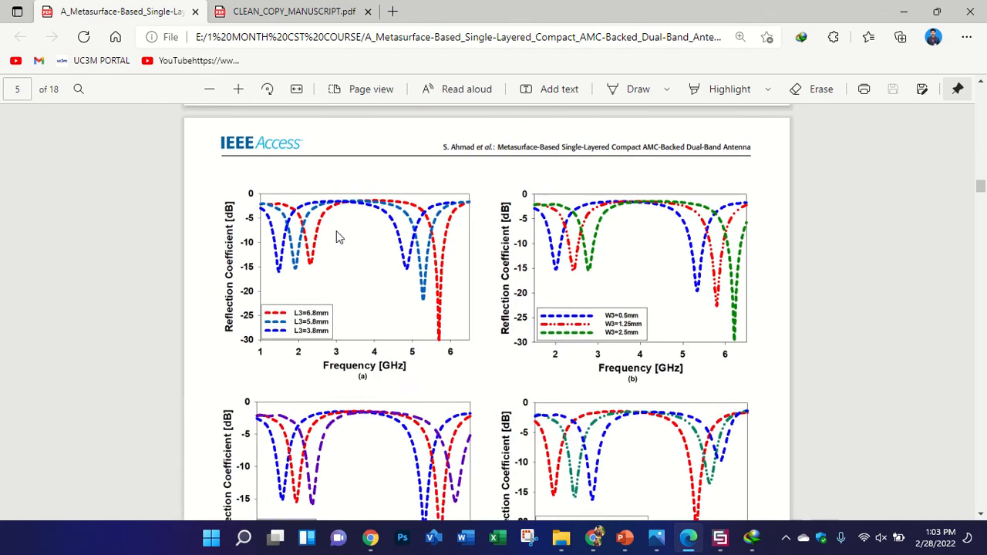
pyautogui.scroll(10, 337, 233)
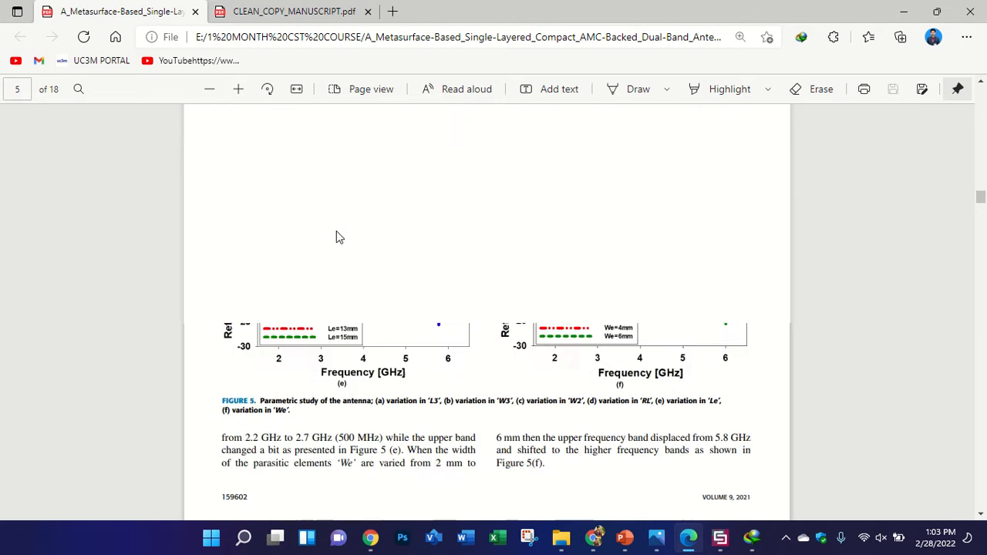
pyautogui.moveTo(980, 188); pyautogui.dragTo(980, 92)
pyautogui.scroll(-3, 279, 260)
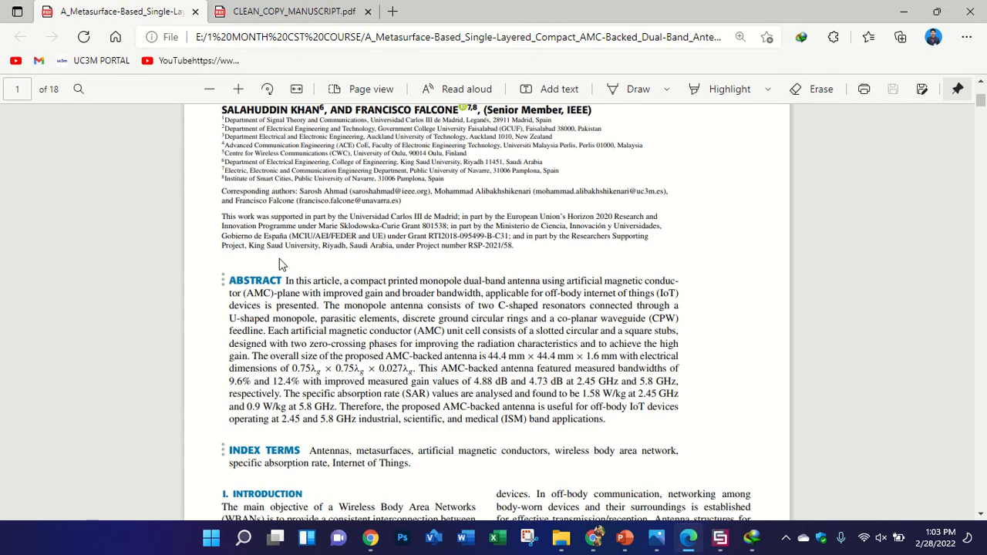
# - Read on from the abstract through the Antenna Design section on page 3 to Figure 2 on page 4
pyautogui.scroll(-3, 279, 261)
pyautogui.scroll(-12, 279, 259)
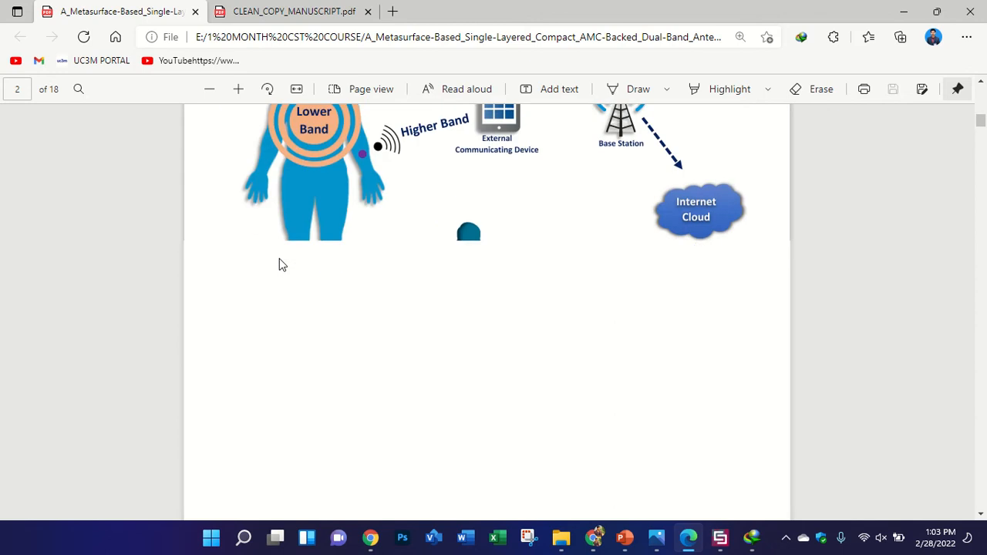
pyautogui.scroll(-14, 284, 270)
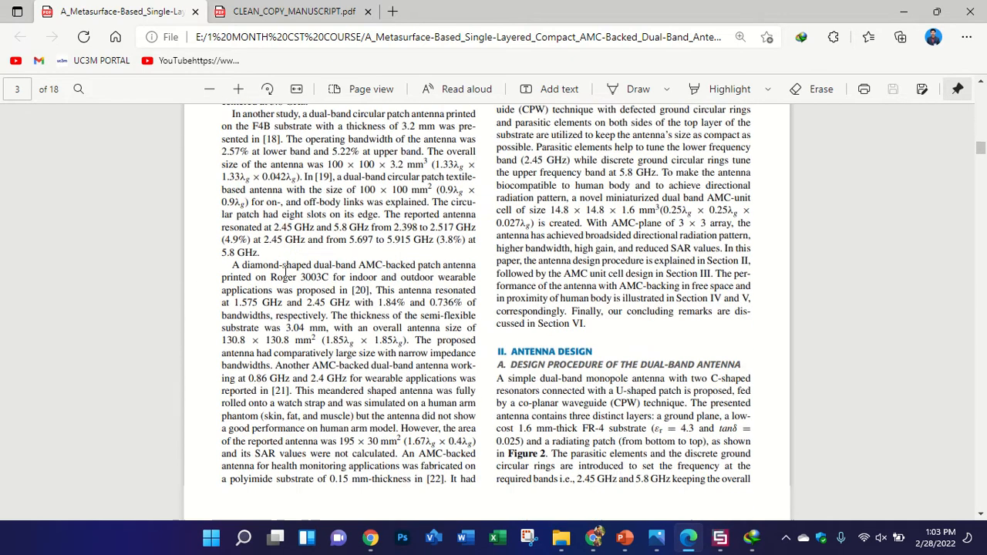
pyautogui.scroll(1, 284, 271)
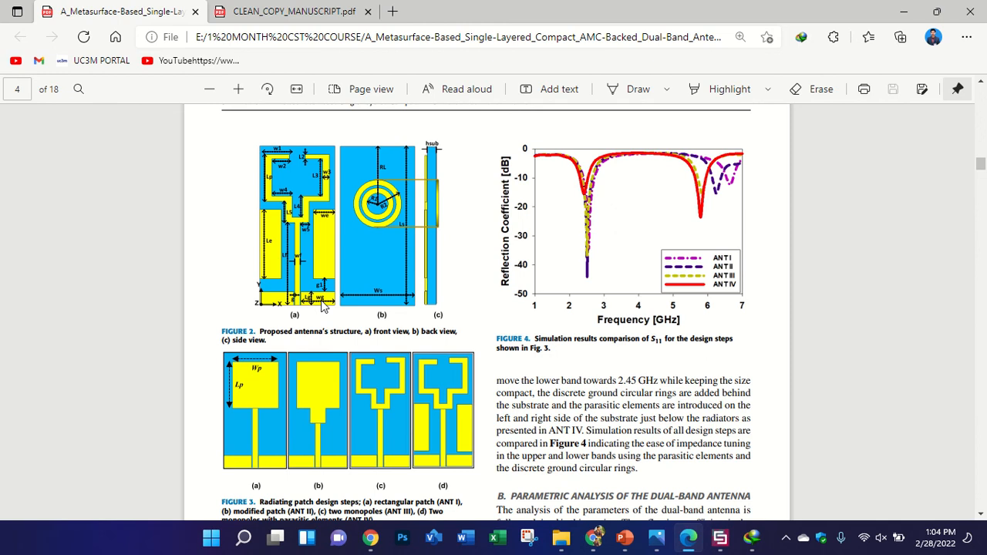
# - Examine the radiating patch design steps from ANT I to ANT IV in Figure 3 on page 4
pyautogui.scroll(-3, 324, 305)
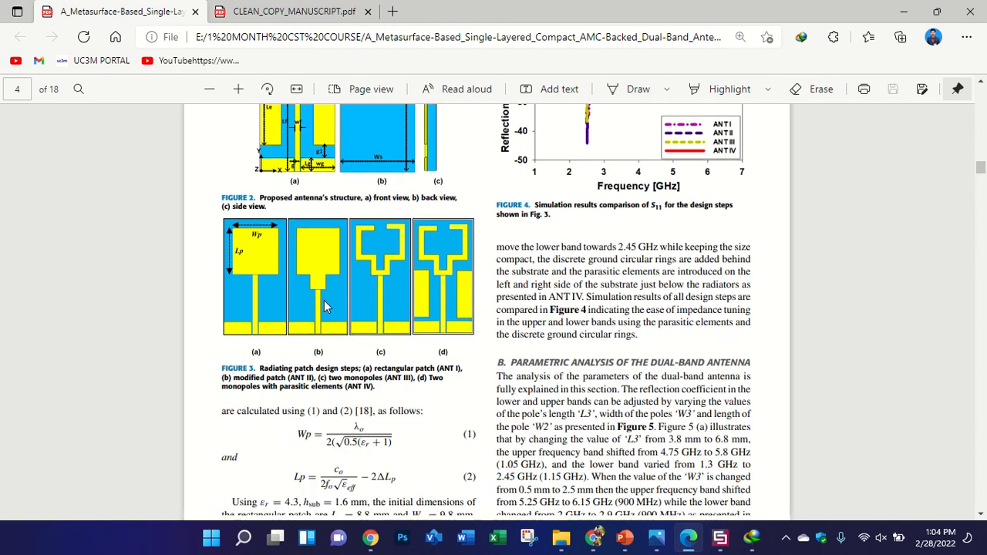
pyautogui.click(731, 546)
pyautogui.click(720, 535)
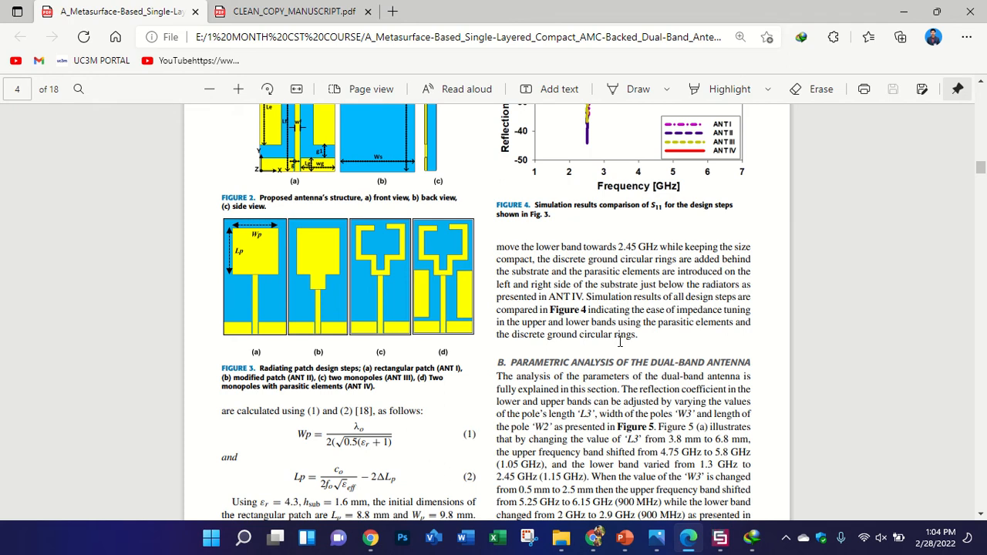
pyautogui.keyDown('ctrl'); pyautogui.scroll(3, 470, 262); pyautogui.keyUp('ctrl')
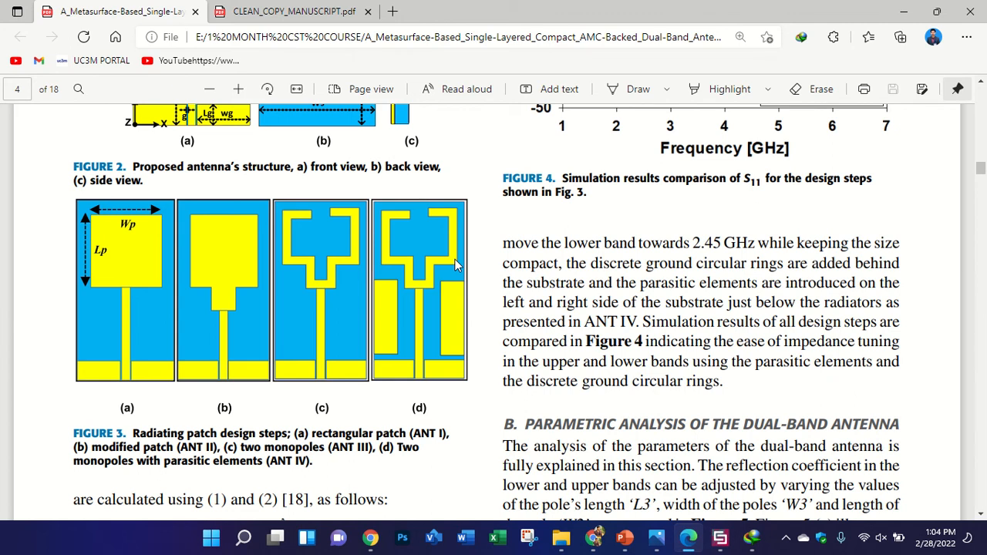
pyautogui.scroll(3, 456, 265)
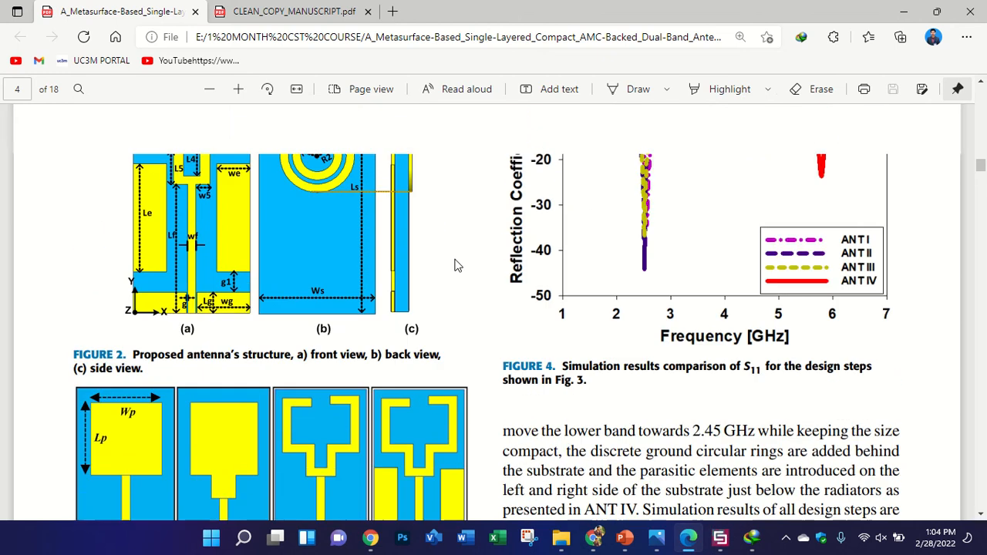
pyautogui.scroll(-1, 301, 172)
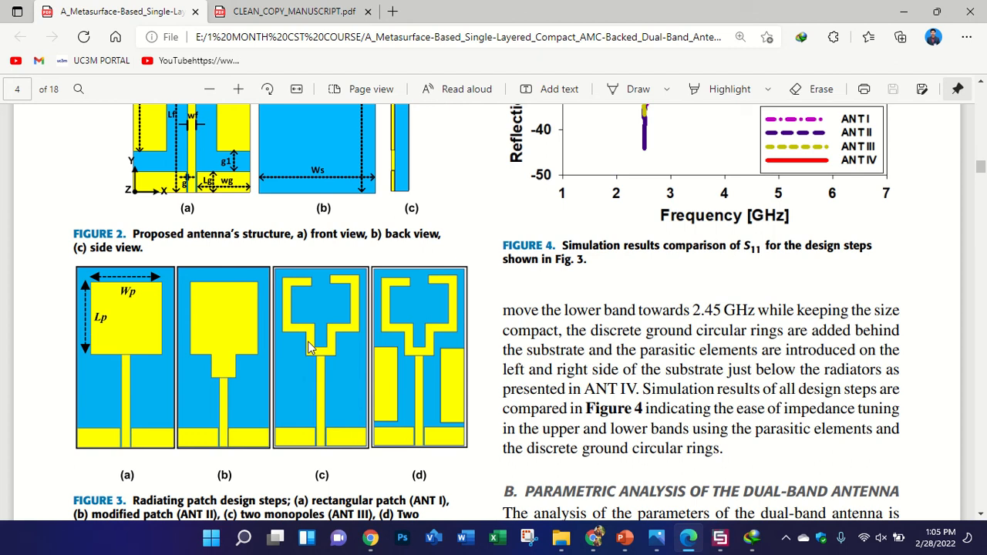
# - Look over the Figure 3 design steps and examine the discrete circular ground rings in the back view of Figure 2(b)
pyautogui.keyDown('ctrl'); pyautogui.scroll(-2, 309, 348); pyautogui.keyUp('ctrl')
pyautogui.scroll(-3, 536, 280)
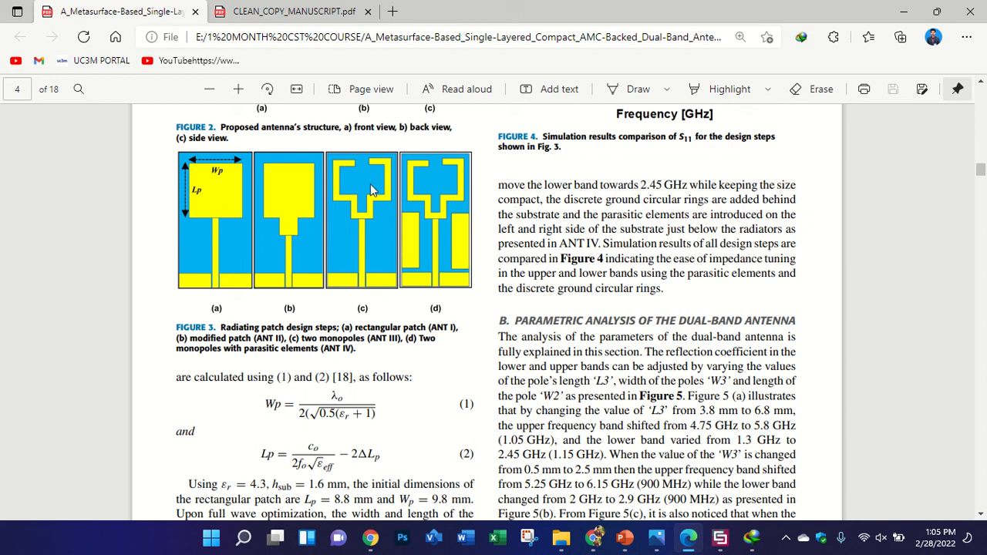
pyautogui.scroll(2, 370, 223)
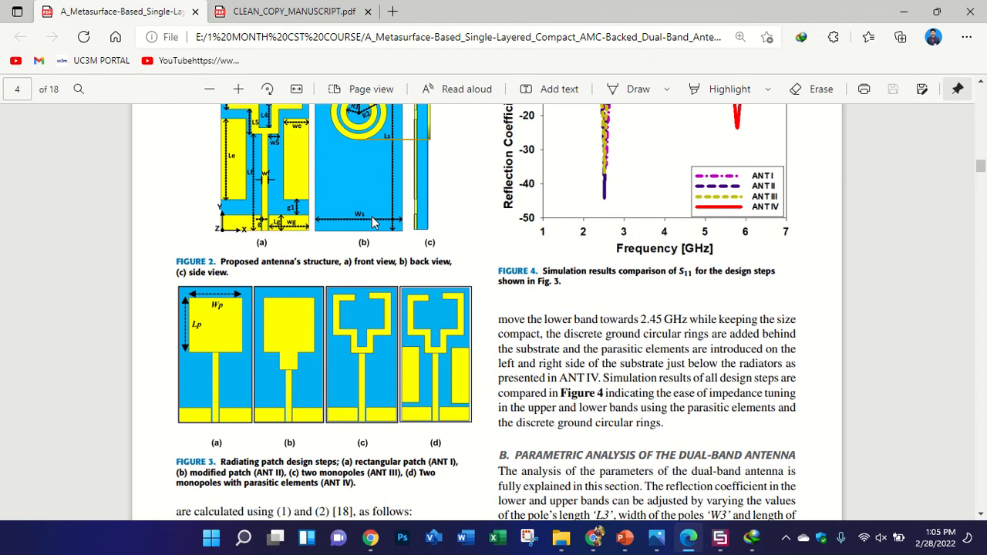
pyautogui.scroll(1, 373, 222)
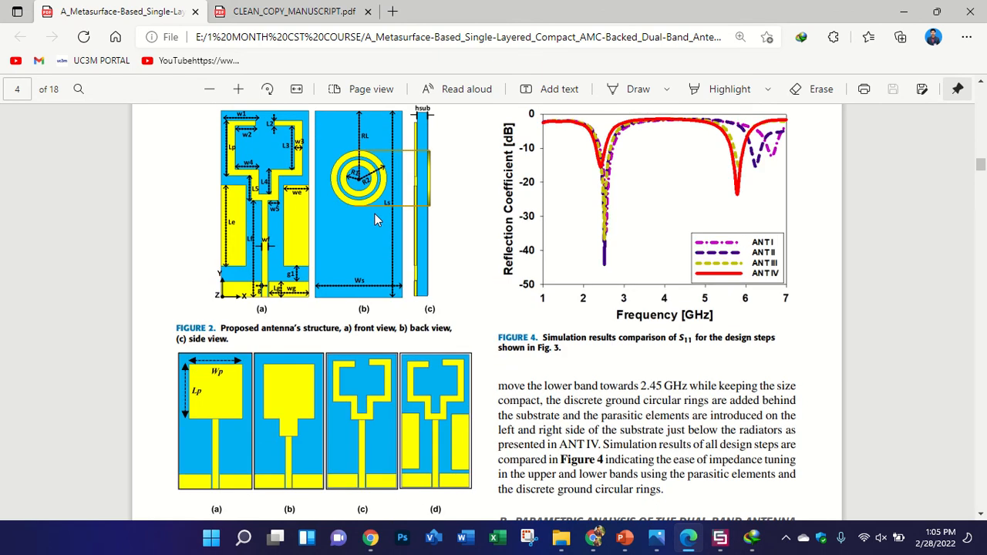
pyautogui.keyDown('ctrl'); pyautogui.scroll(2, 362, 166); pyautogui.keyUp('ctrl')
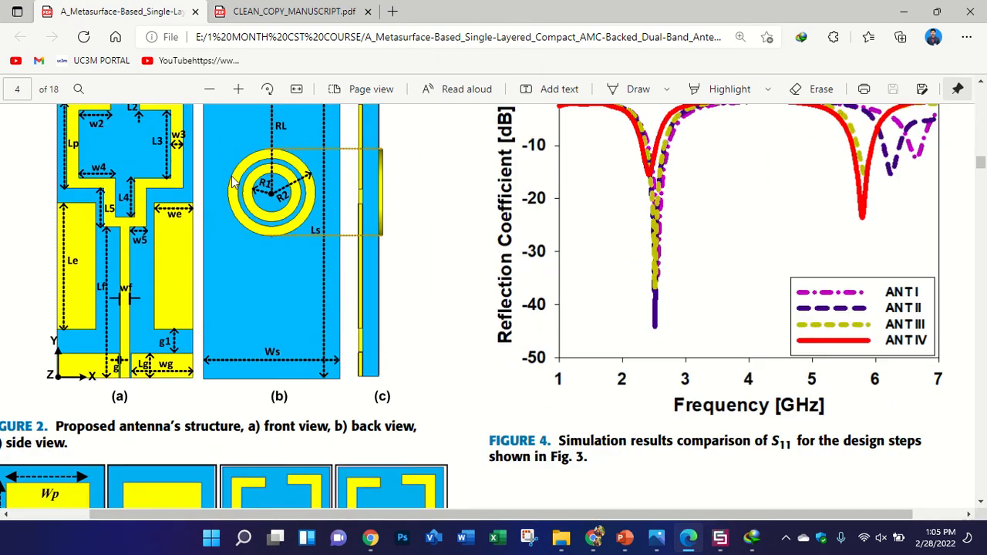
pyautogui.keyDown('ctrl'); pyautogui.scroll(1, 233, 182); pyautogui.keyUp('ctrl')
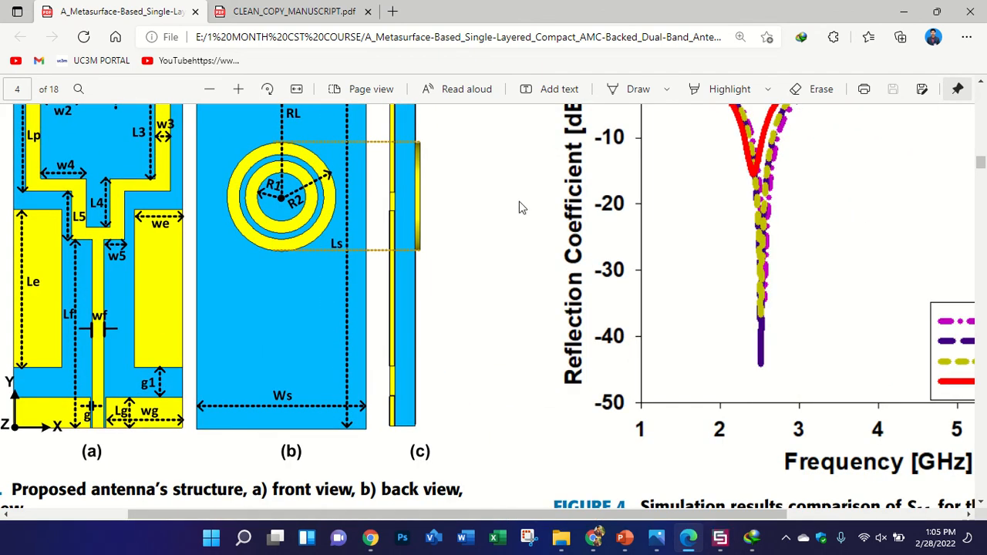
pyautogui.keyDown('ctrl'); pyautogui.scroll(-1, 478, 220); pyautogui.keyUp('ctrl')
pyautogui.keyDown('ctrl'); pyautogui.scroll(1, 262, 259); pyautogui.keyUp('ctrl')
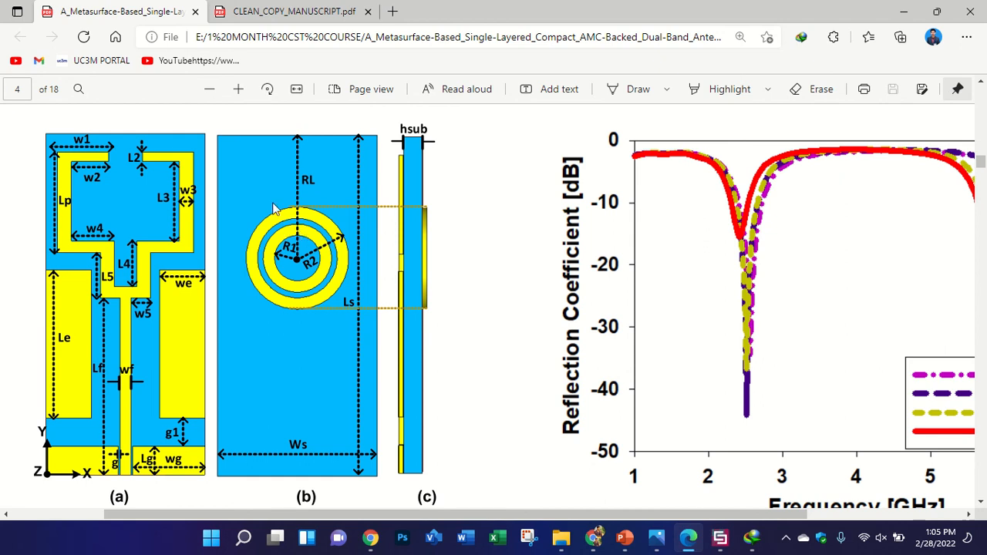
pyautogui.keyDown('ctrl'); pyautogui.scroll(-1, 305, 232); pyautogui.keyUp('ctrl')
pyautogui.keyDown('ctrl'); pyautogui.scroll(-1, 393, 287); pyautogui.keyUp('ctrl')
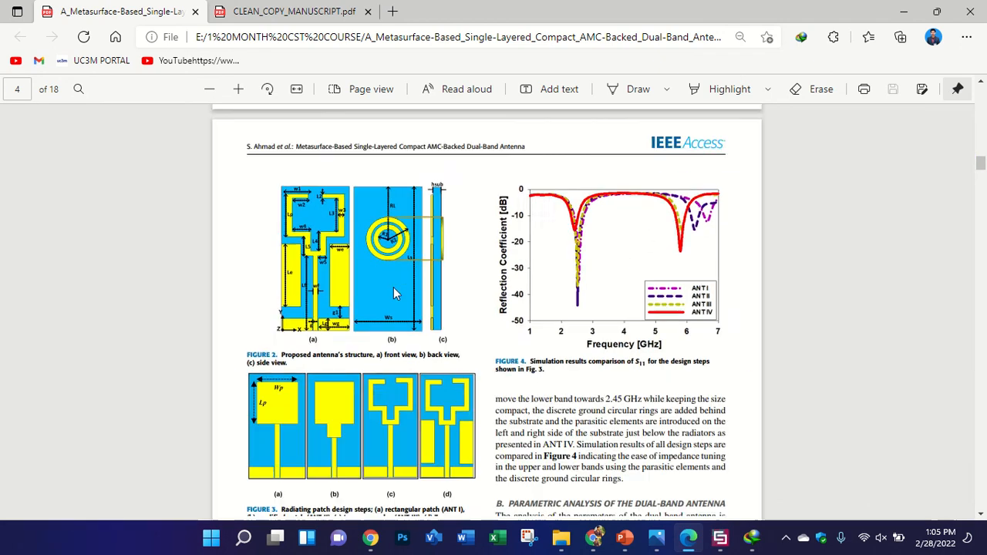
# - Compare the rectangular patch (ANT I) and modified patch (ANT II) in Figure 3 with their S11 curves in Figure 4
pyautogui.scroll(-3, 393, 287)
pyautogui.keyDown('ctrl'); pyautogui.scroll(1, 262, 288); pyautogui.keyUp('ctrl')
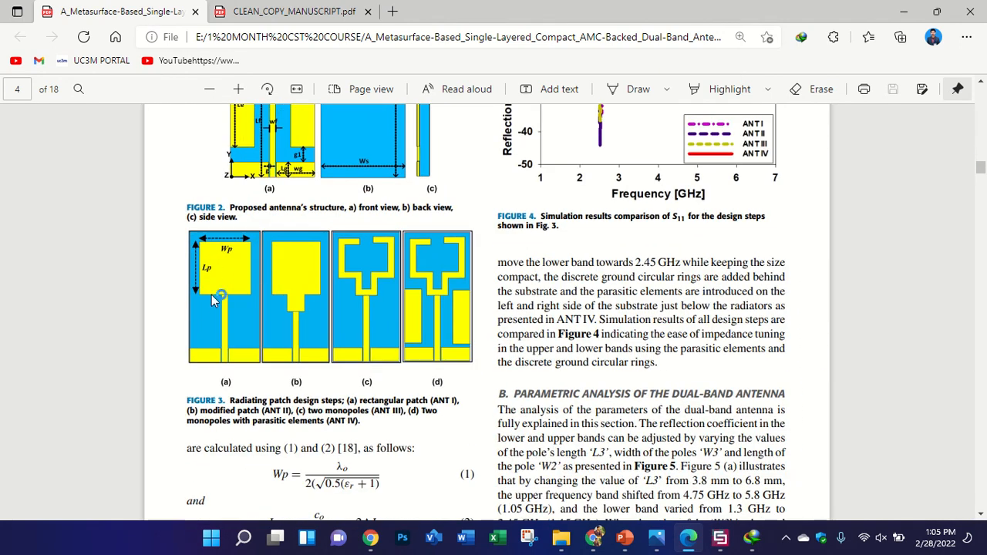
pyautogui.scroll(3, 584, 308)
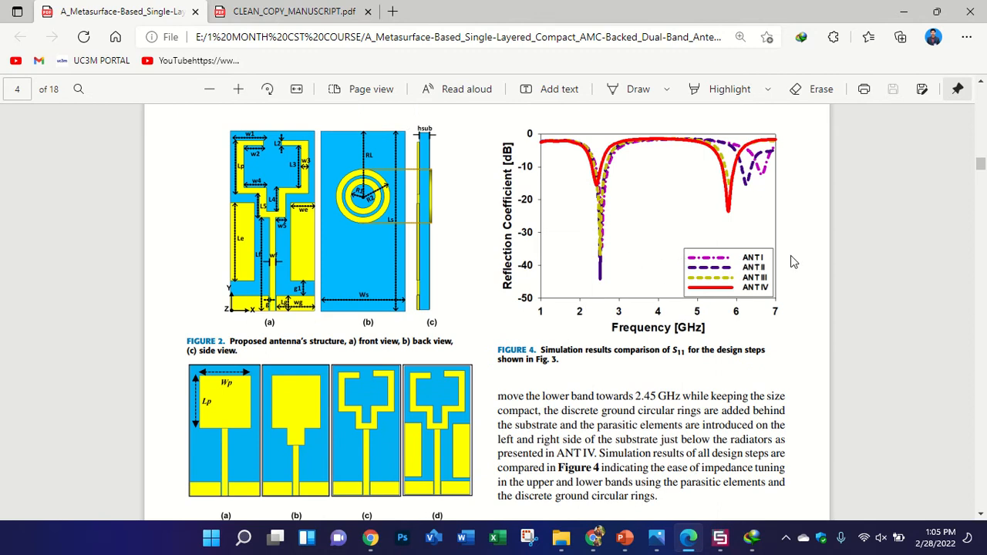
pyautogui.keyDown('ctrl'); pyautogui.scroll(3, 794, 262); pyautogui.keyUp('ctrl')
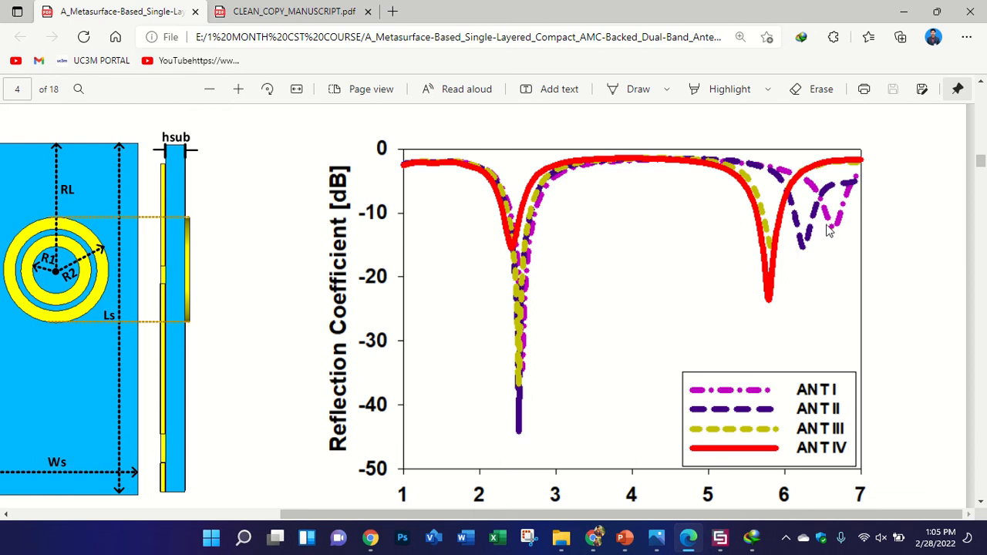
pyautogui.keyDown('ctrl'); pyautogui.scroll(-3, 763, 214); pyautogui.keyUp('ctrl')
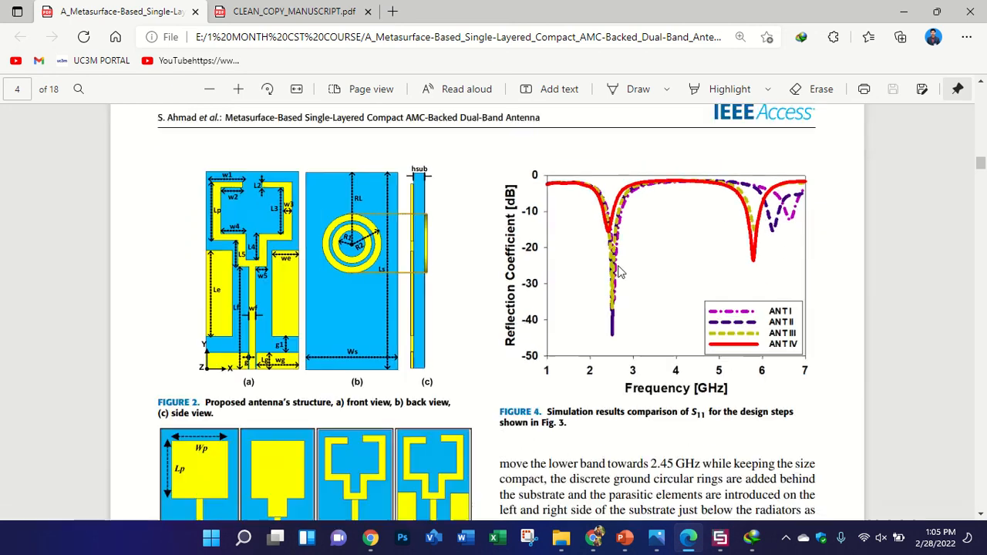
pyautogui.scroll(-2, 621, 271)
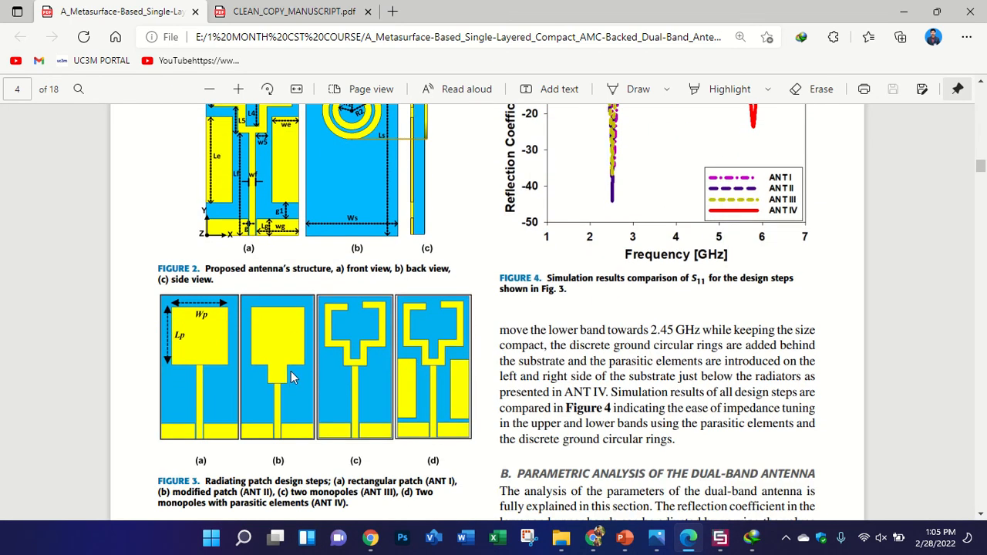
pyautogui.scroll(2, 784, 337)
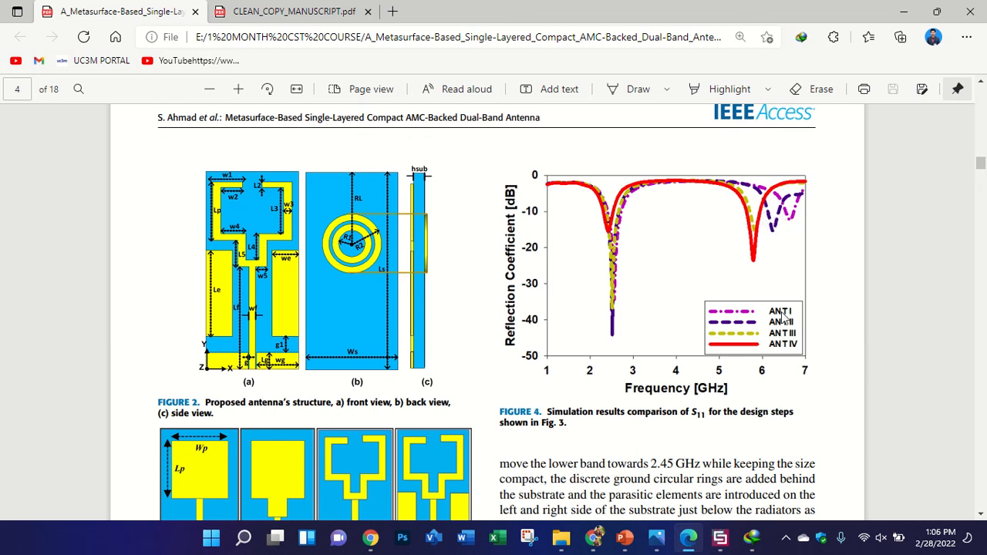
# - Compare the ANT III monopoles and ANT IV parasitic elements in Figure 3 with their lower- and upper-band S11 curves in Figure 4
pyautogui.scroll(-3, 785, 342)
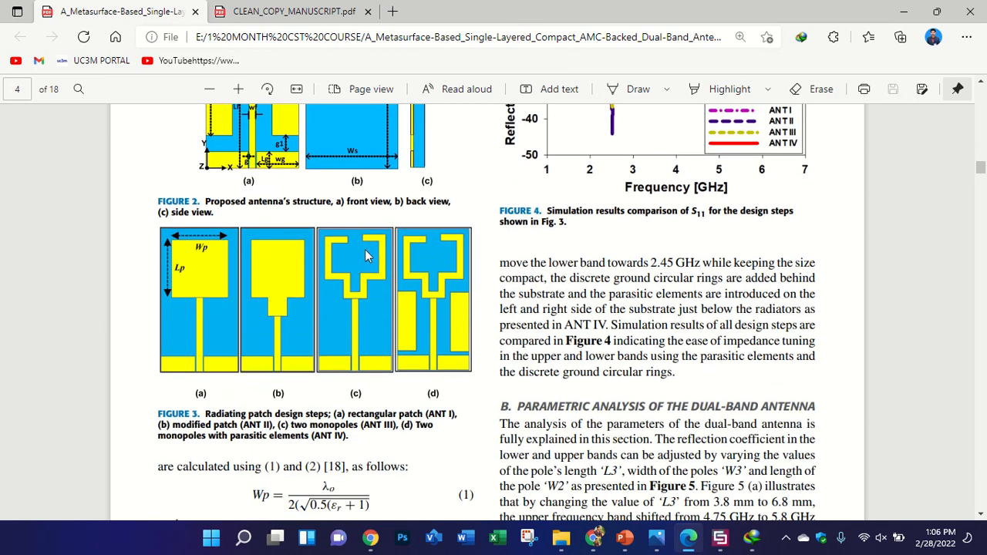
pyautogui.scroll(3, 574, 249)
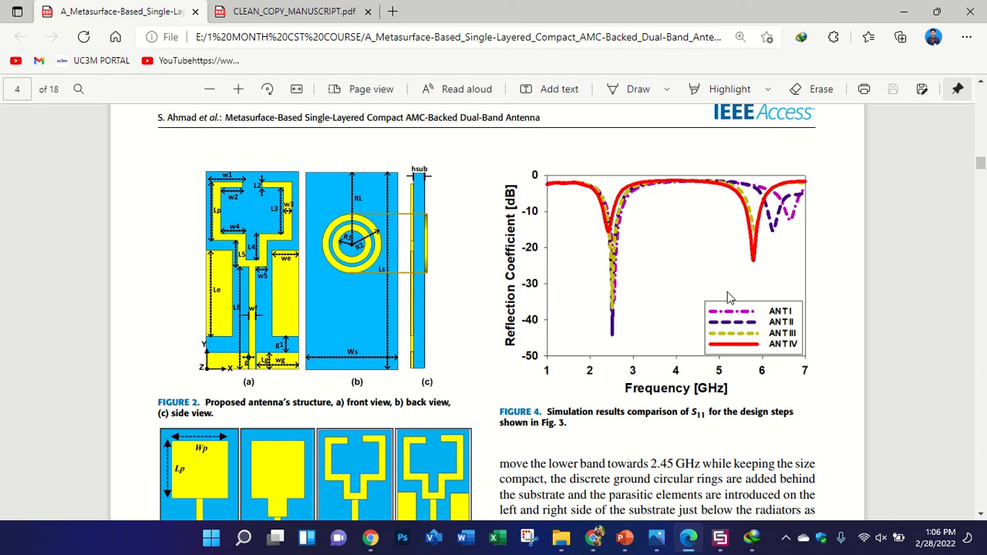
pyautogui.keyDown('ctrl'); pyautogui.scroll(3, 696, 294); pyautogui.keyUp('ctrl')
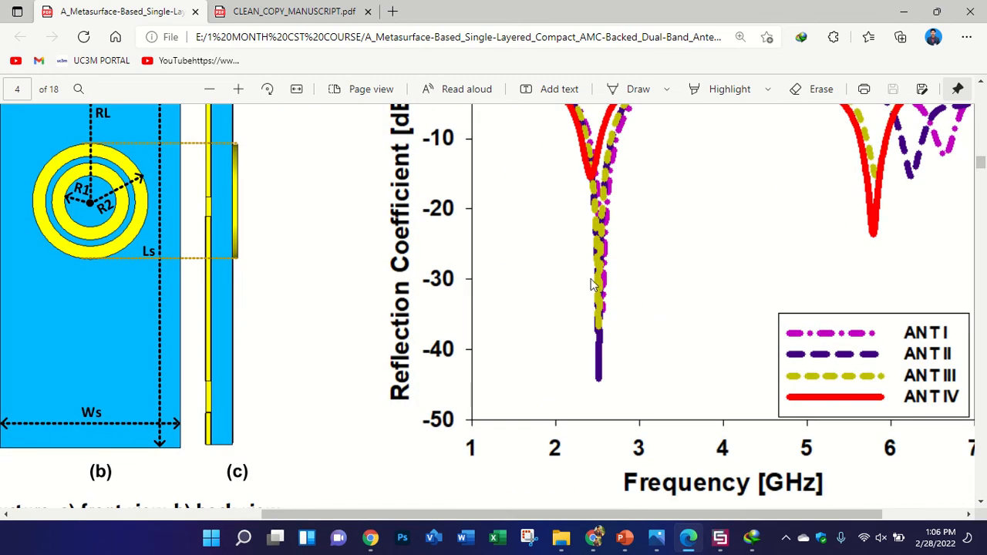
pyautogui.scroll(-1, 604, 291)
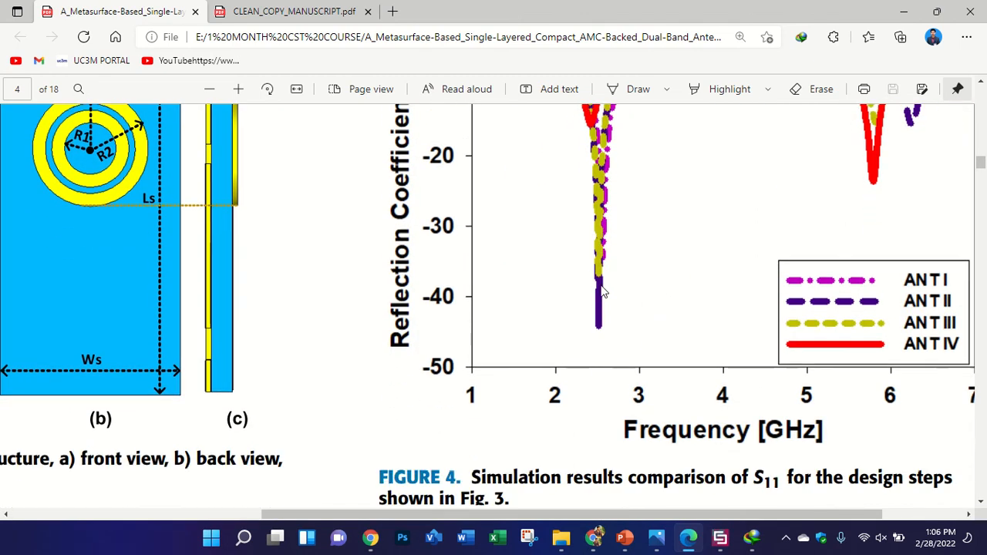
pyautogui.keyDown('ctrl'); pyautogui.scroll(-3, 617, 291); pyautogui.keyUp('ctrl')
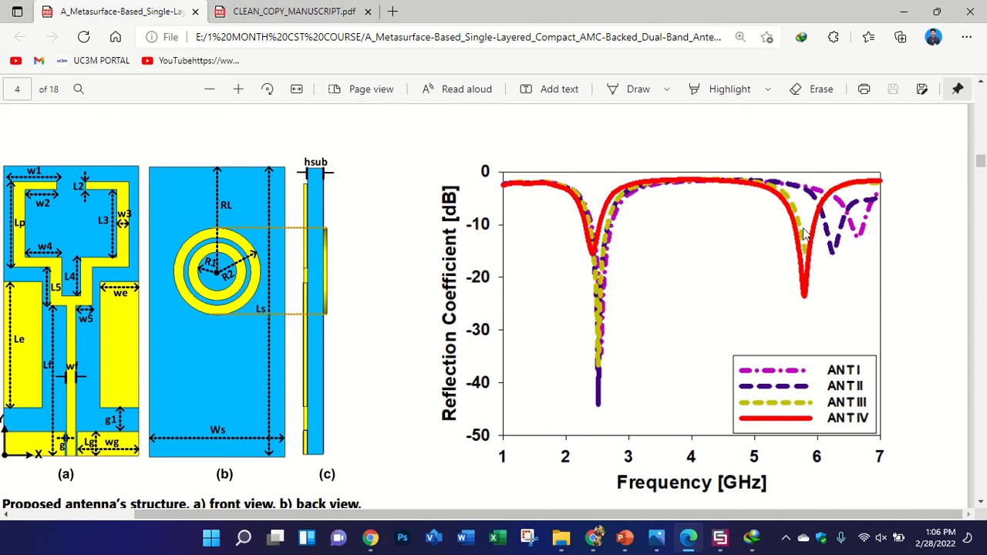
pyautogui.scroll(-3, 745, 220)
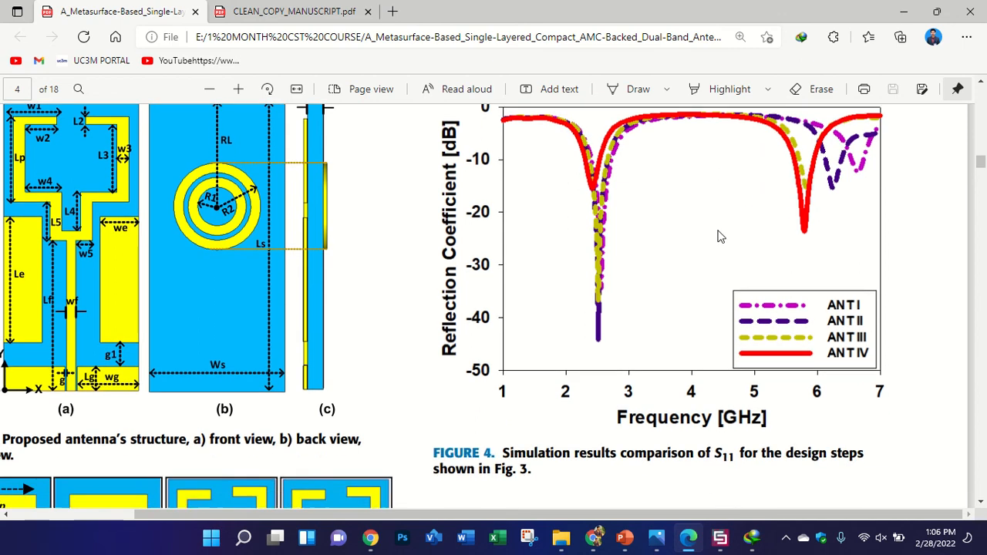
pyautogui.scroll(-2, 378, 347)
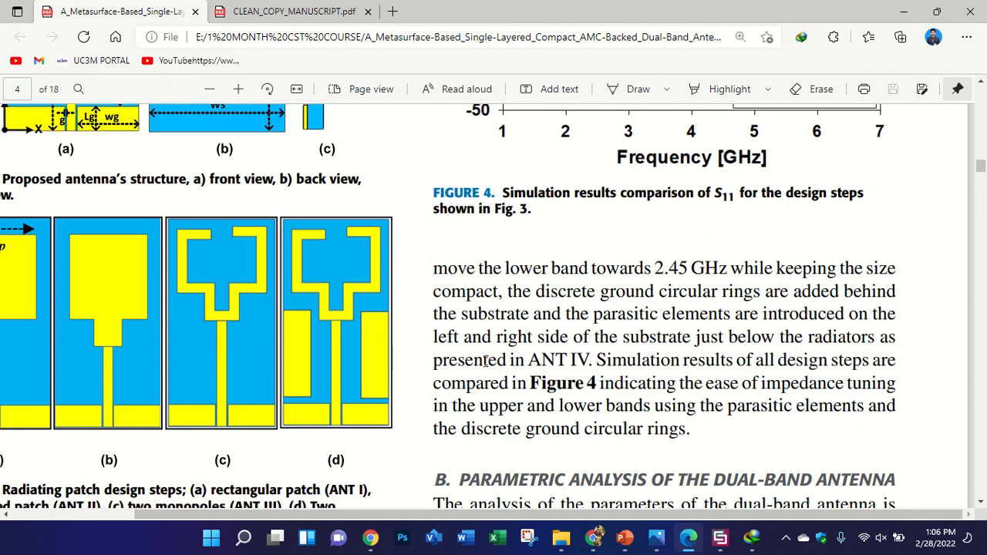
# - Compare the ANT IV reflection coefficient curve in Figure 4 with the proposed antenna structure in Figure 2 on page 4
pyautogui.scroll(5, 557, 355)
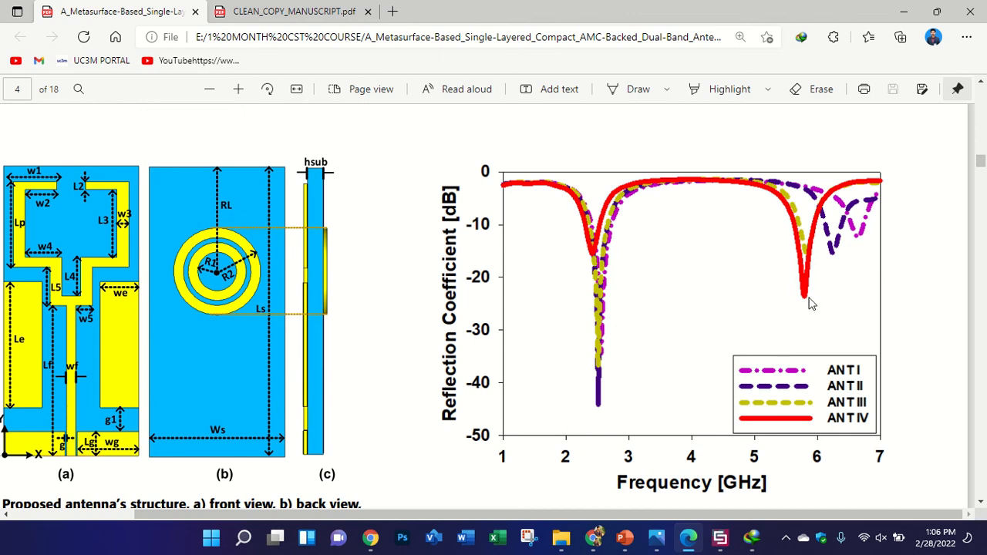
pyautogui.keyDown('ctrl'); pyautogui.scroll(-3, 689, 277); pyautogui.keyUp('ctrl')
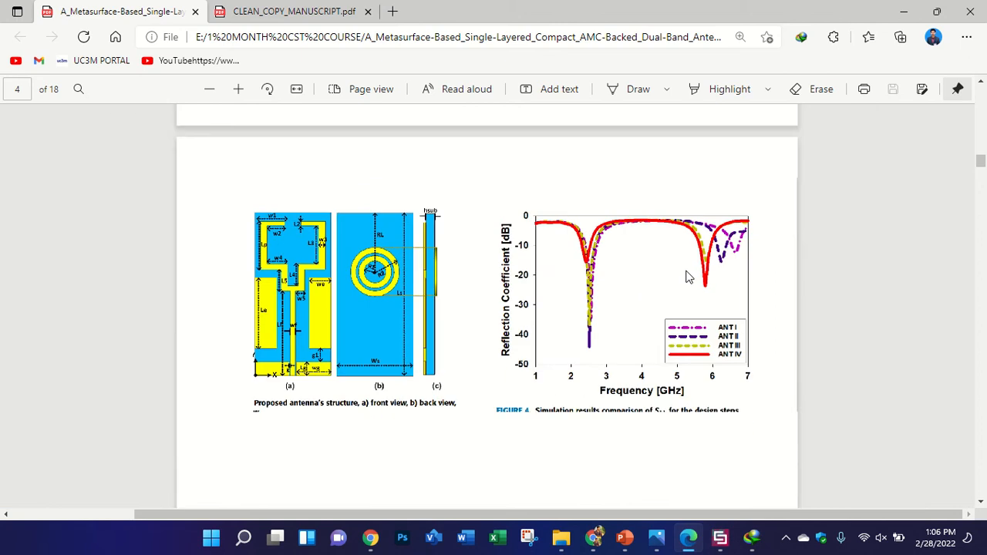
pyautogui.keyDown('ctrl'); pyautogui.scroll(2, 649, 313); pyautogui.keyUp('ctrl')
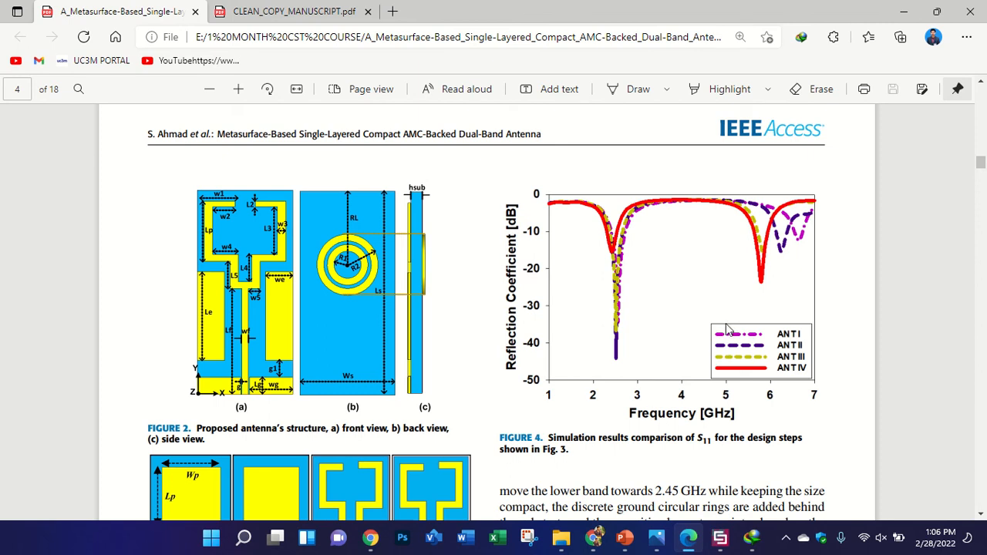
pyautogui.scroll(-1, 725, 329)
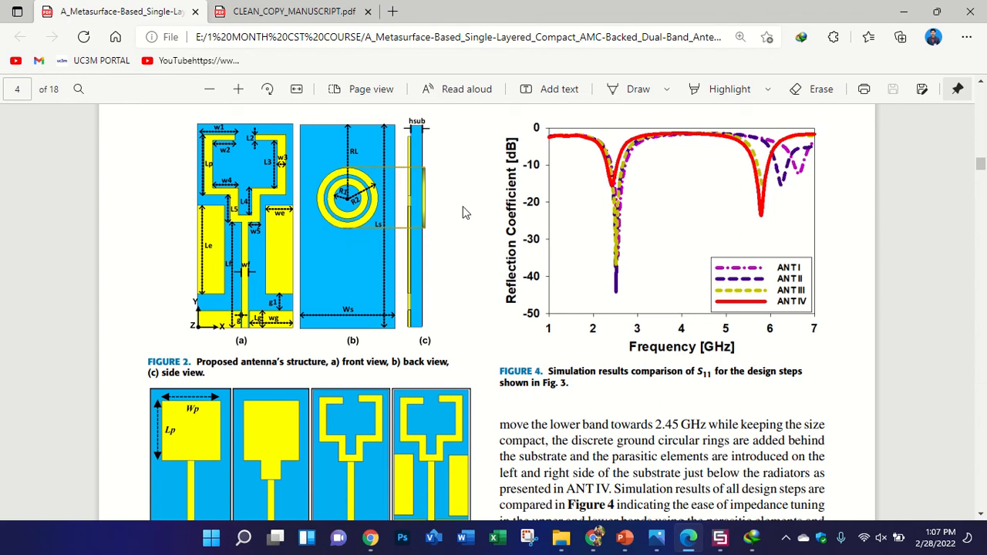
pyautogui.scroll(1, 462, 212)
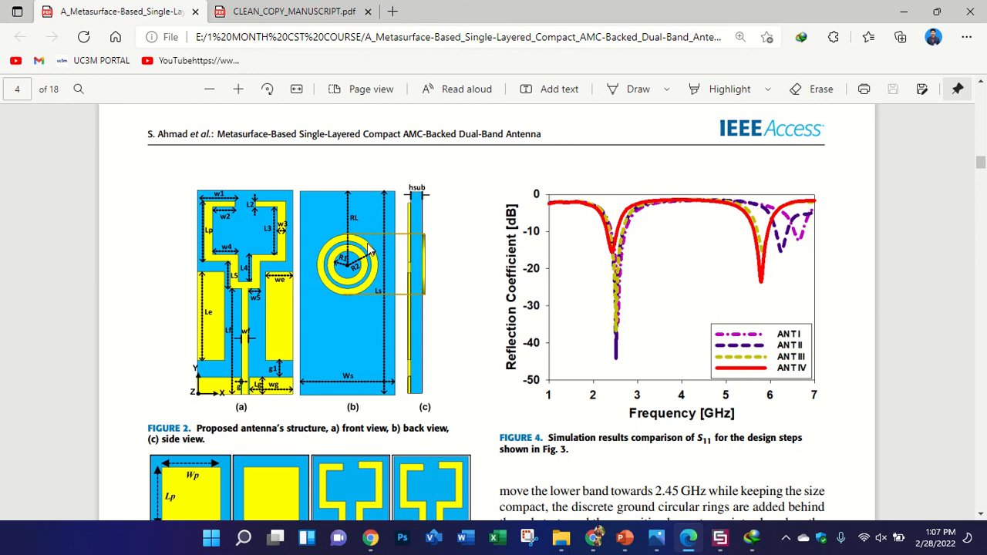
# - Look over the parametric study plots on page 5, starting with the L3 and W3 variations in Figure 5(a) and (b)
pyautogui.scroll(-15, 346, 258)
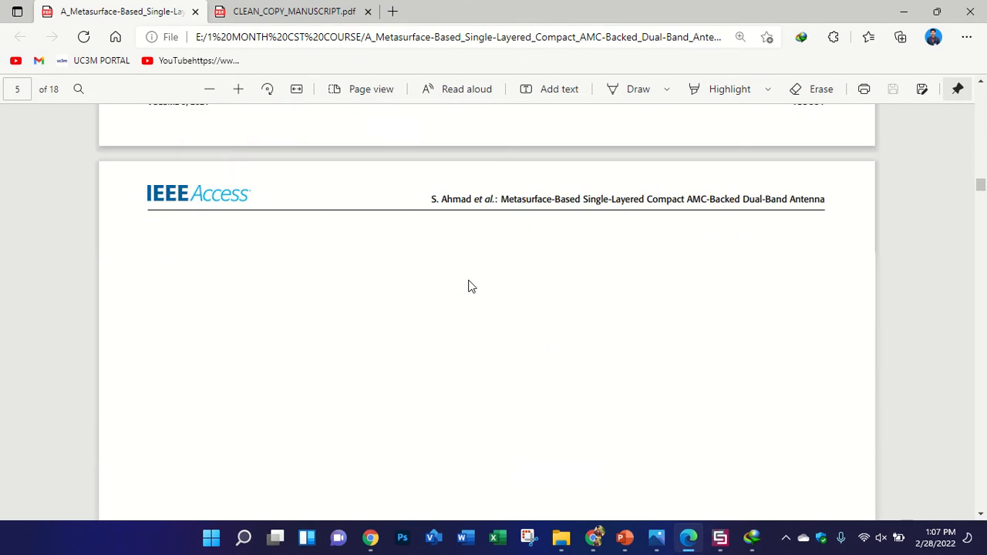
pyautogui.scroll(5, 474, 290)
pyautogui.scroll(-1, 385, 291)
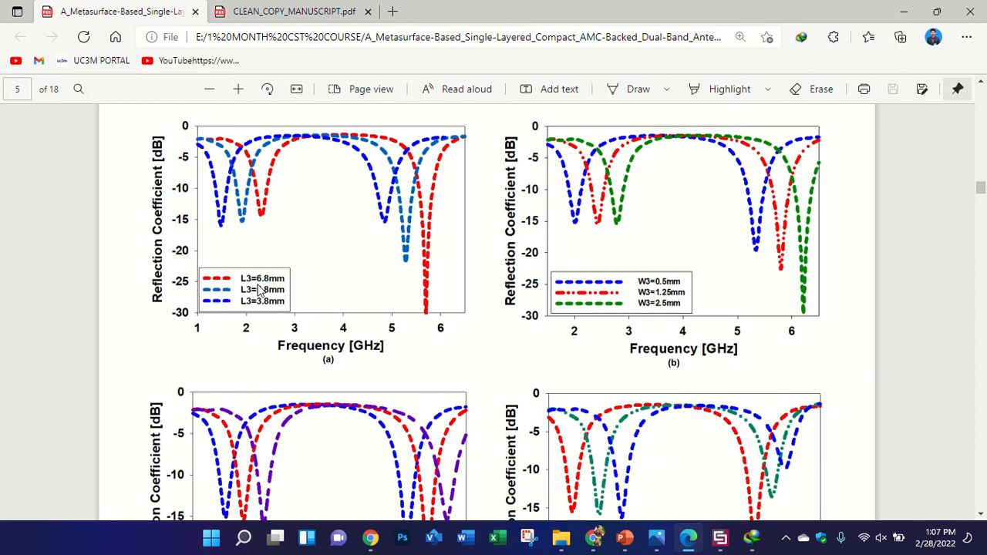
pyautogui.keyDown('ctrl'); pyautogui.scroll(2, 260, 291); pyautogui.keyUp('ctrl')
pyautogui.scroll(1, 260, 290)
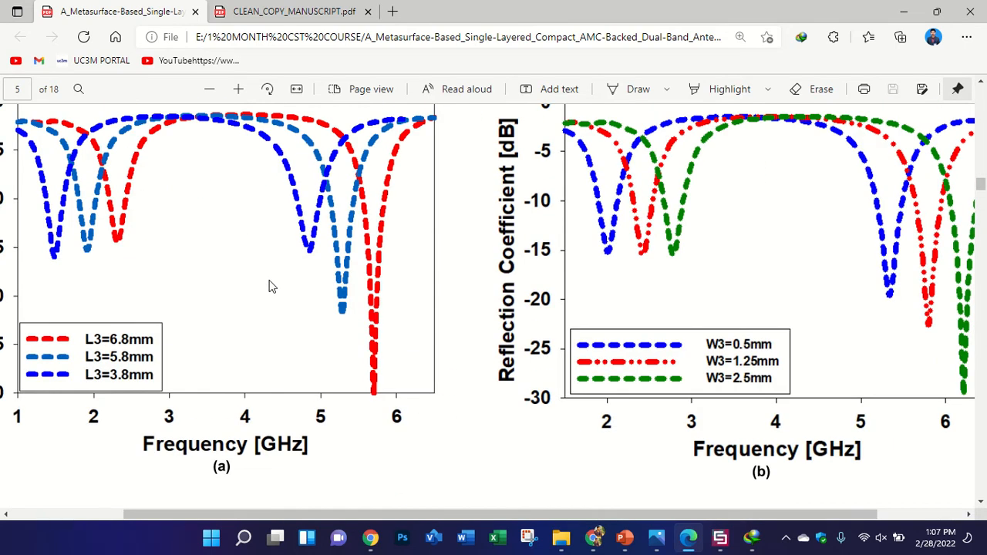
pyautogui.keyDown('ctrl'); pyautogui.scroll(-1, 335, 276); pyautogui.keyUp('ctrl')
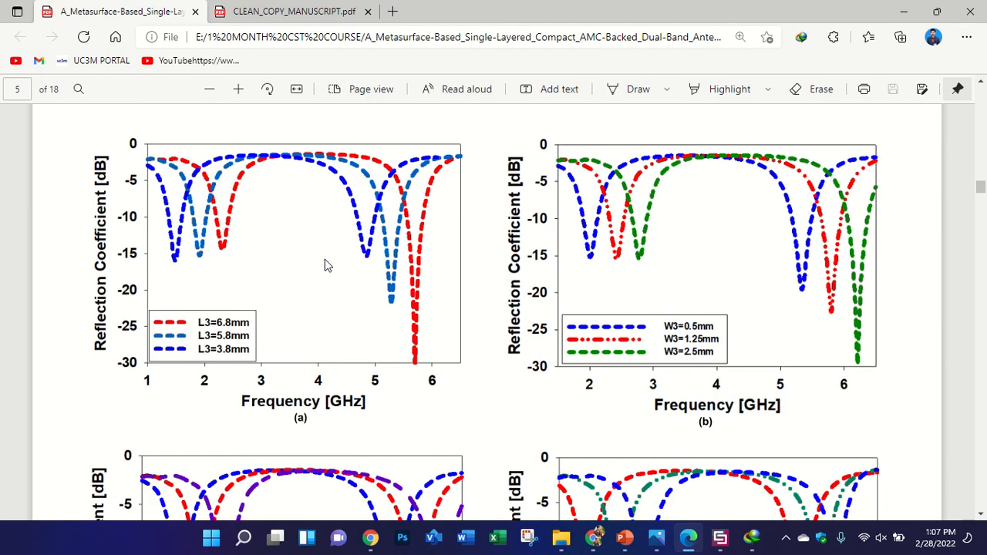
pyautogui.keyDown('ctrl'); pyautogui.scroll(1, 334, 276); pyautogui.keyUp('ctrl')
pyautogui.keyDown('ctrl'); pyautogui.scroll(-2, 321, 324); pyautogui.keyUp('ctrl')
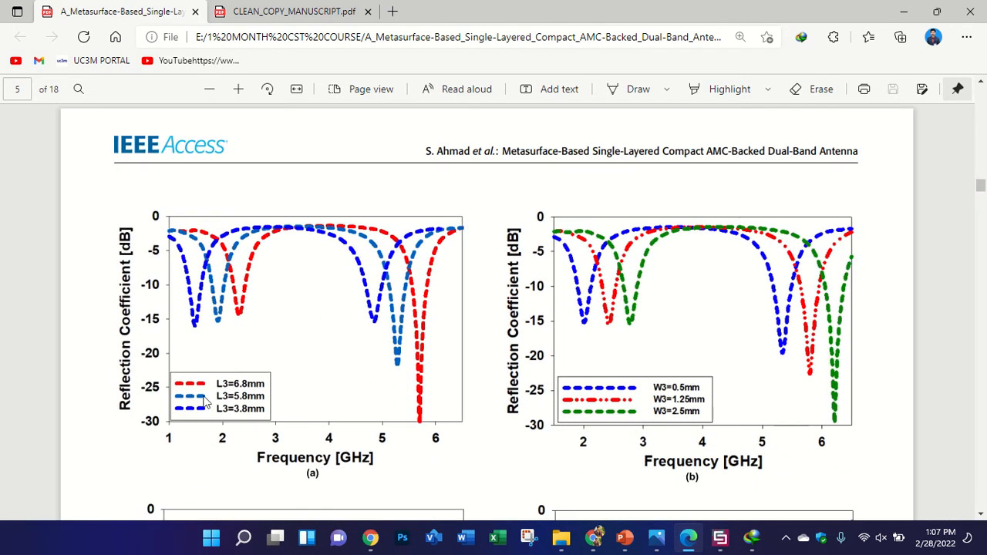
pyautogui.keyDown('ctrl'); pyautogui.scroll(-2, 254, 339); pyautogui.keyUp('ctrl')
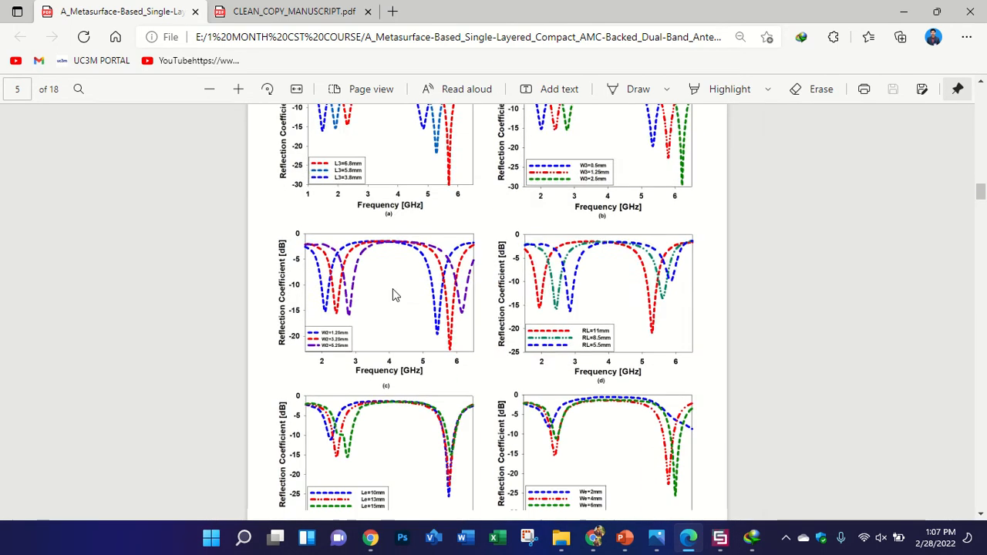
pyautogui.scroll(-3, 392, 309)
pyautogui.scroll(6, 389, 316)
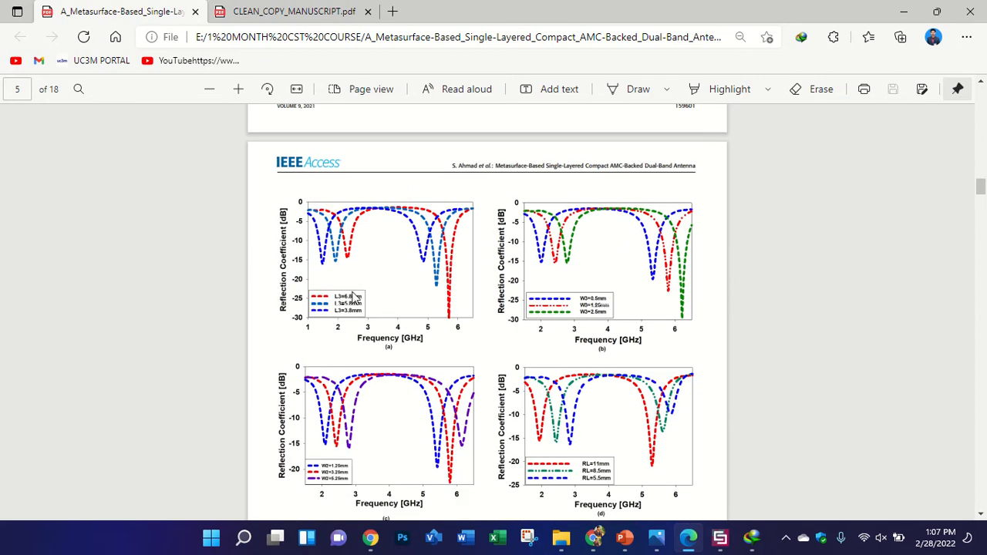
# - Locate L3 and w3 in the front view of Figure 2(a) and examine their reflection coefficient curves in Figure 5(a) and (b)
pyautogui.scroll(5, 349, 307)
pyautogui.keyDown('ctrl'); pyautogui.scroll(4, 337, 337); pyautogui.keyUp('ctrl')
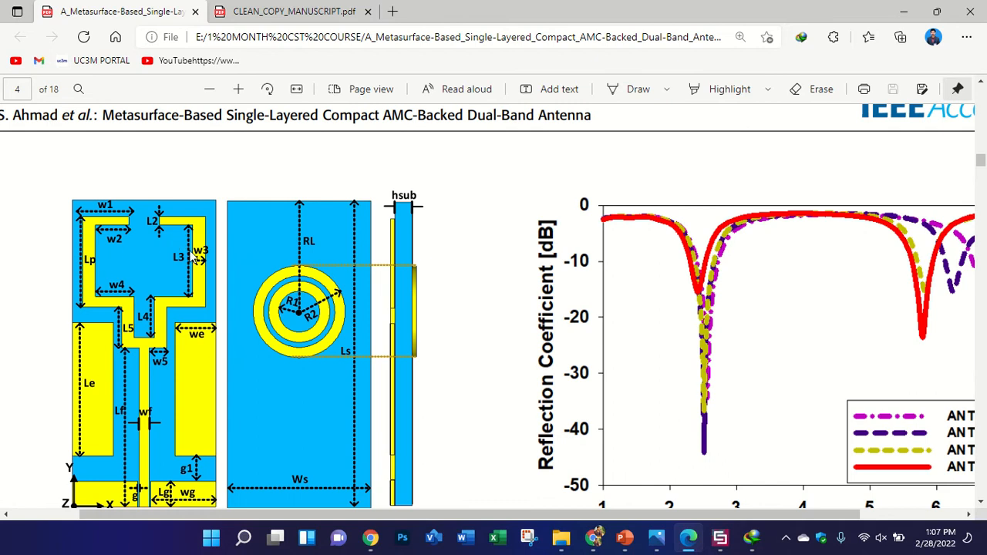
pyautogui.keyDown('ctrl'); pyautogui.scroll(2, 185, 241); pyautogui.keyUp('ctrl')
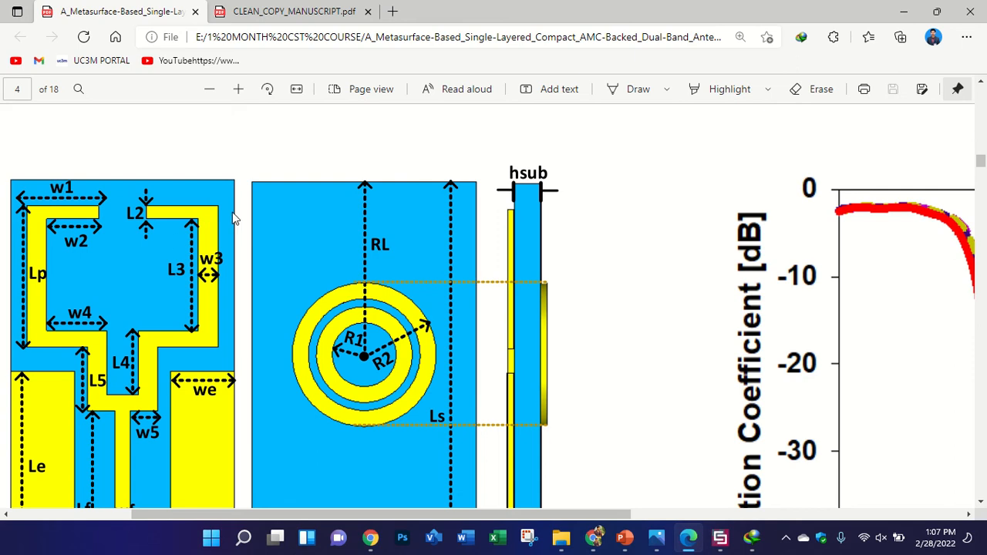
pyautogui.keyDown('ctrl'); pyautogui.scroll(-3, 443, 260); pyautogui.keyUp('ctrl')
pyautogui.scroll(-10, 443, 259)
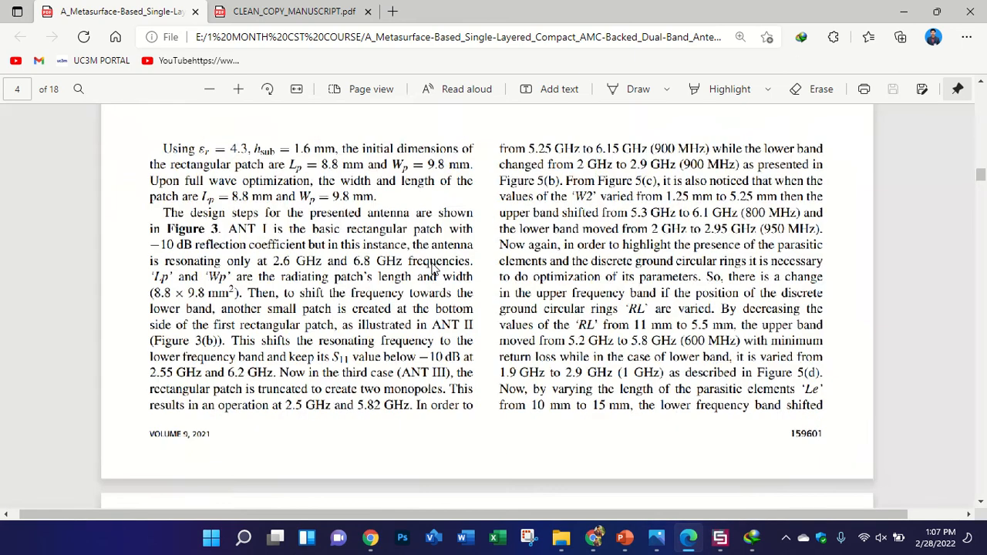
pyautogui.keyDown('ctrl'); pyautogui.scroll(3, 346, 258); pyautogui.keyUp('ctrl')
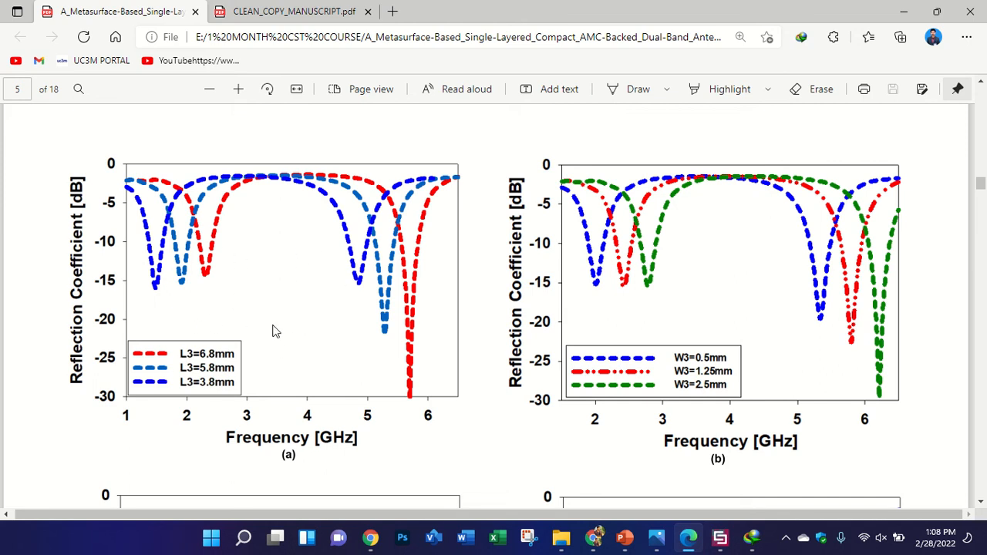
pyautogui.keyDown('ctrl'); pyautogui.scroll(2, 223, 355); pyautogui.keyUp('ctrl')
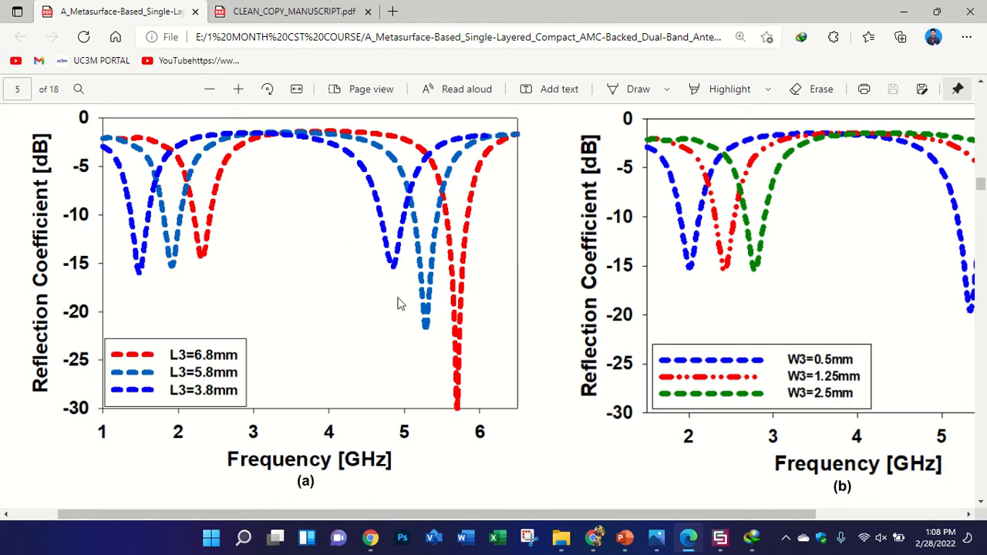
# - Find the W2 variation plot in Figure 5(c) on page 5
pyautogui.keyDown('ctrl'); pyautogui.scroll(-3, 402, 302); pyautogui.keyUp('ctrl')
pyautogui.scroll(5, 409, 301)
pyautogui.scroll(-5, 409, 301)
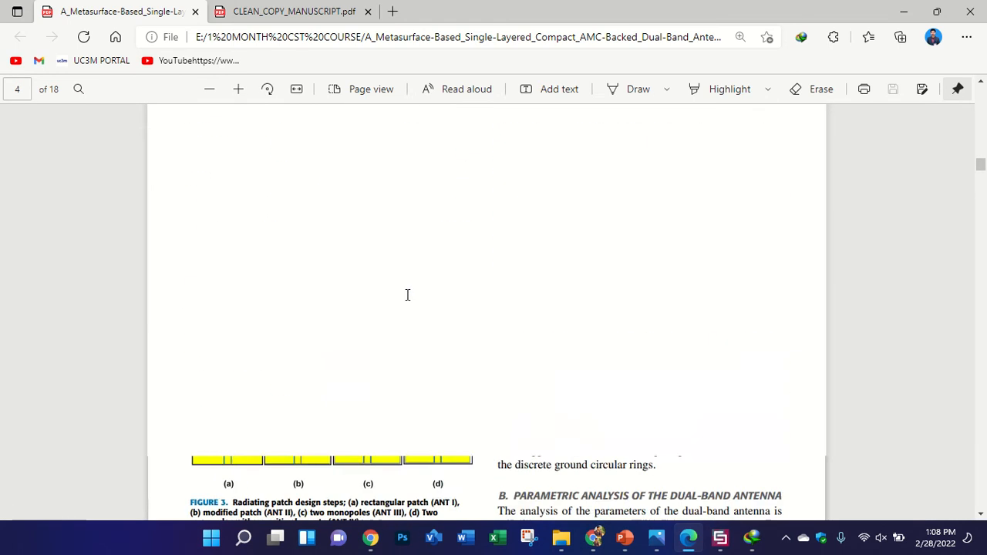
pyautogui.scroll(-10, 394, 278)
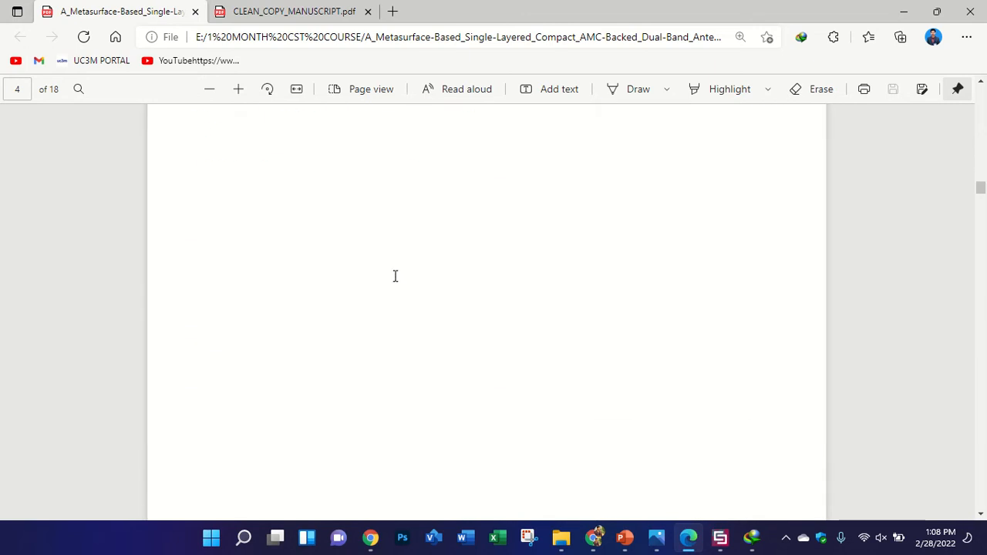
pyautogui.scroll(2, 395, 278)
pyautogui.scroll(-2, 396, 283)
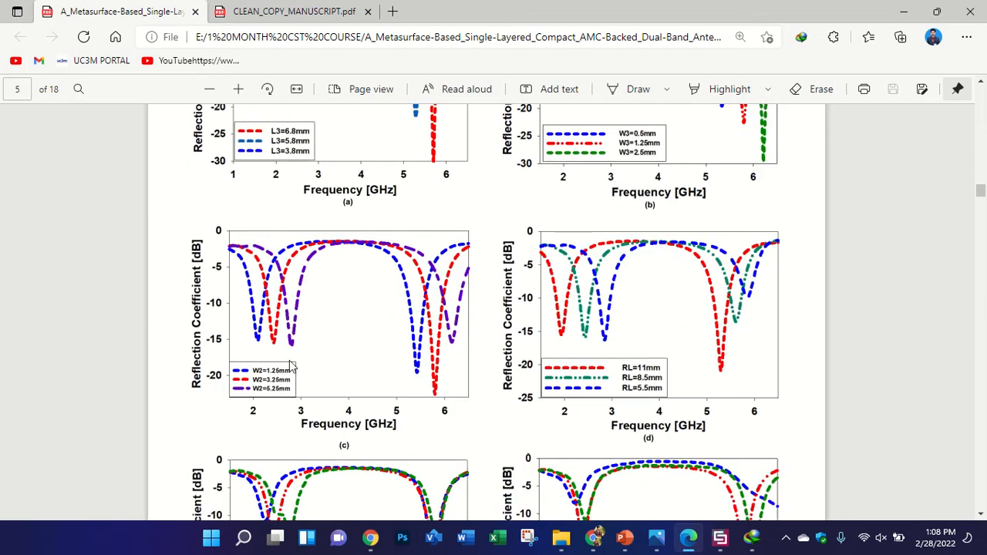
pyautogui.scroll(1, 277, 373)
# - Locate w2 in the front view of Figure 2(a) and examine its 1.25, 3.25 and 5.25 mm curves in Figure 5(c)
pyautogui.scroll(6, 278, 356)
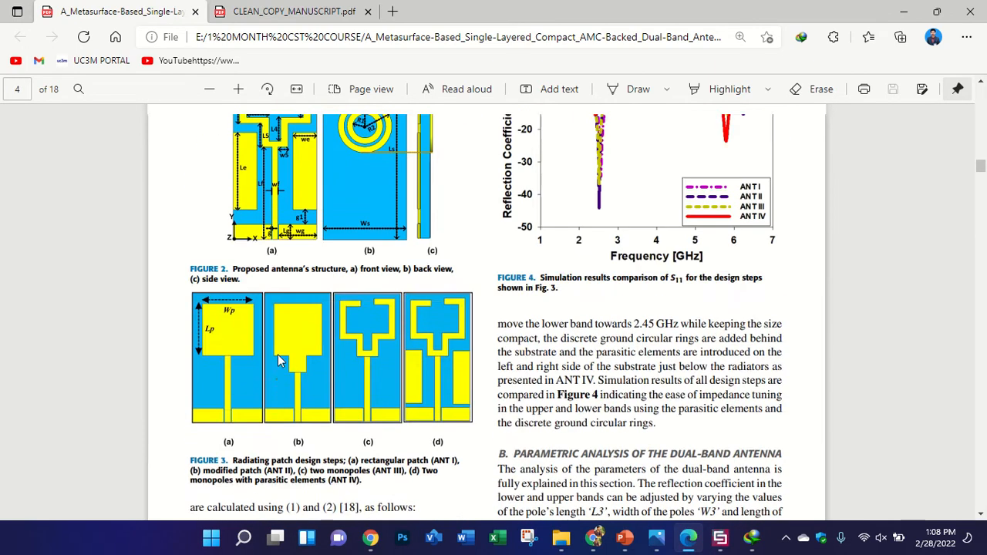
pyautogui.keyDown('ctrl'); pyautogui.scroll(4, 184, 306); pyautogui.keyUp('ctrl')
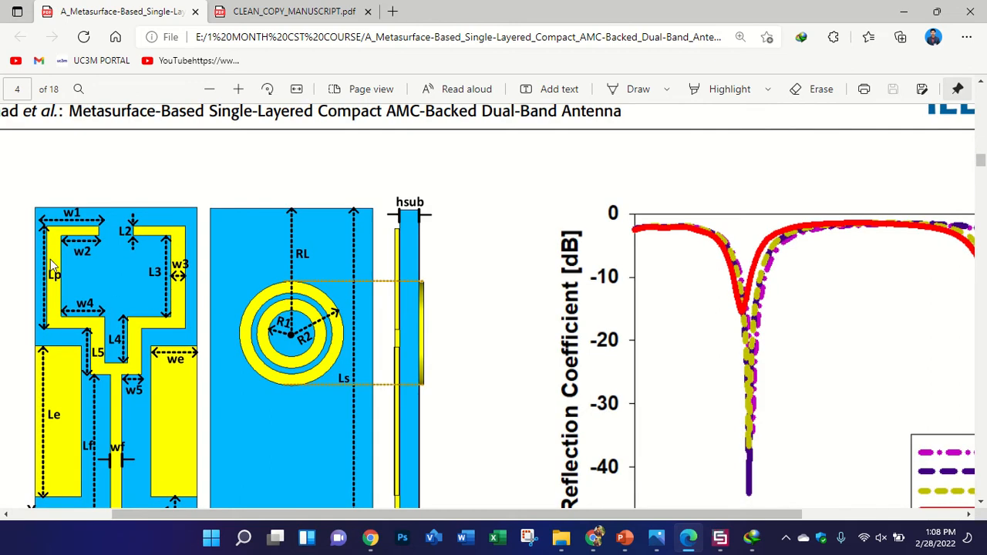
pyautogui.keyDown('ctrl'); pyautogui.scroll(3, 65, 258); pyautogui.keyUp('ctrl')
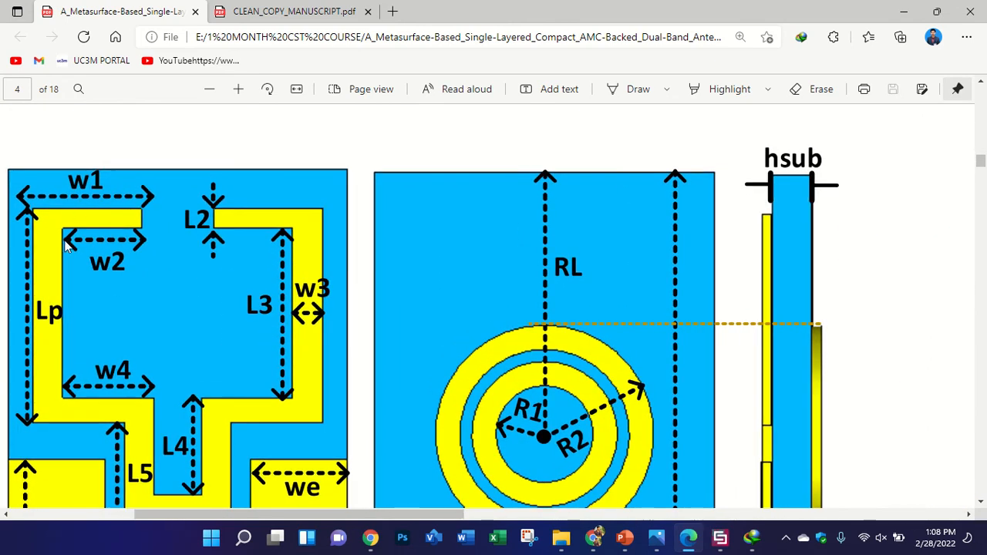
pyautogui.keyDown('ctrl'); pyautogui.scroll(-5, 205, 214); pyautogui.keyUp('ctrl')
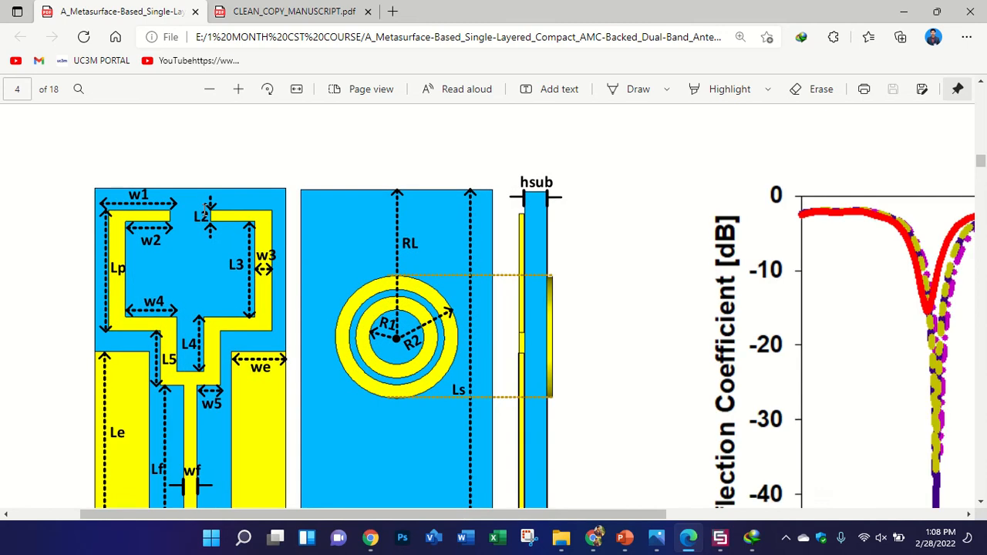
pyautogui.scroll(-10, 301, 238)
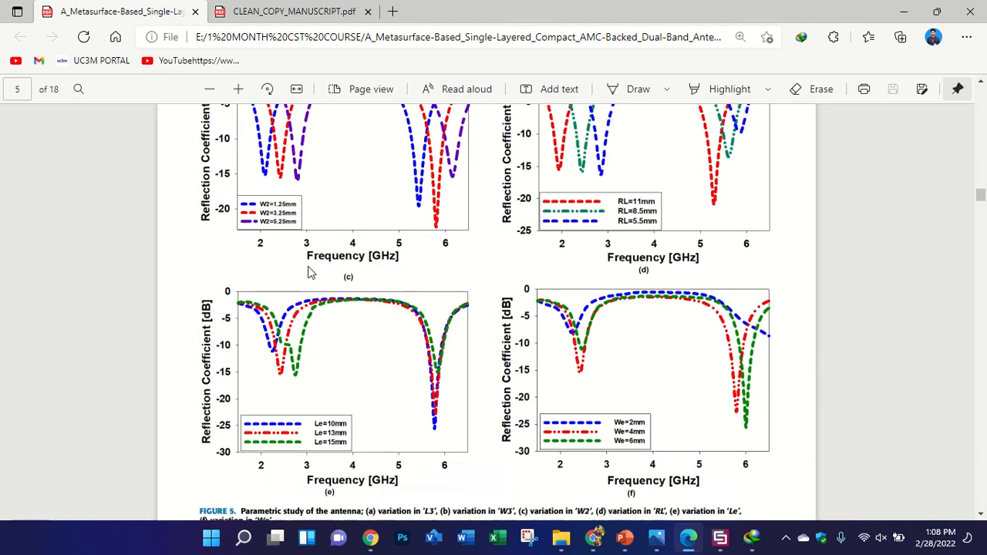
pyautogui.keyDown('ctrl'); pyautogui.scroll(2, 307, 271); pyautogui.keyUp('ctrl')
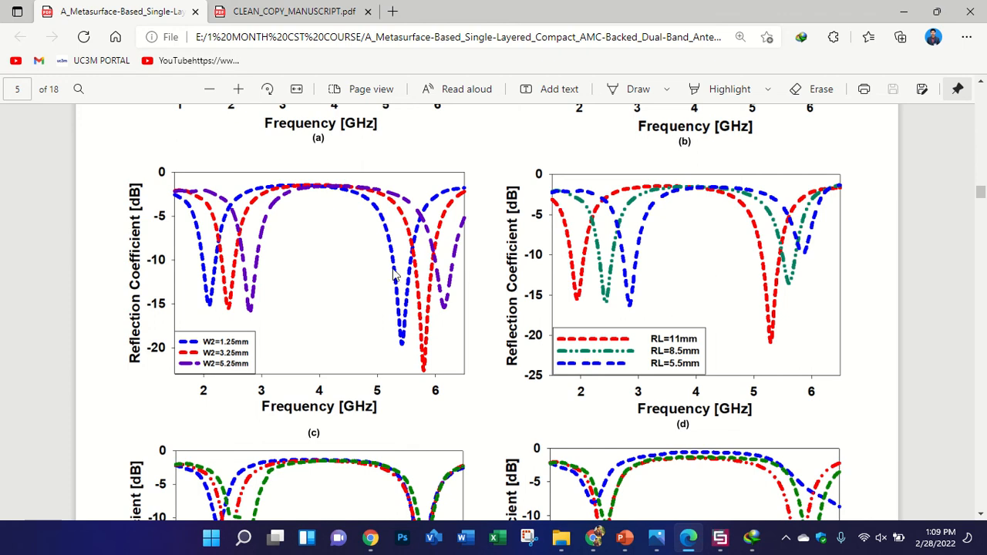
pyautogui.keyDown('ctrl'); pyautogui.scroll(-3, 432, 266); pyautogui.keyUp('ctrl')
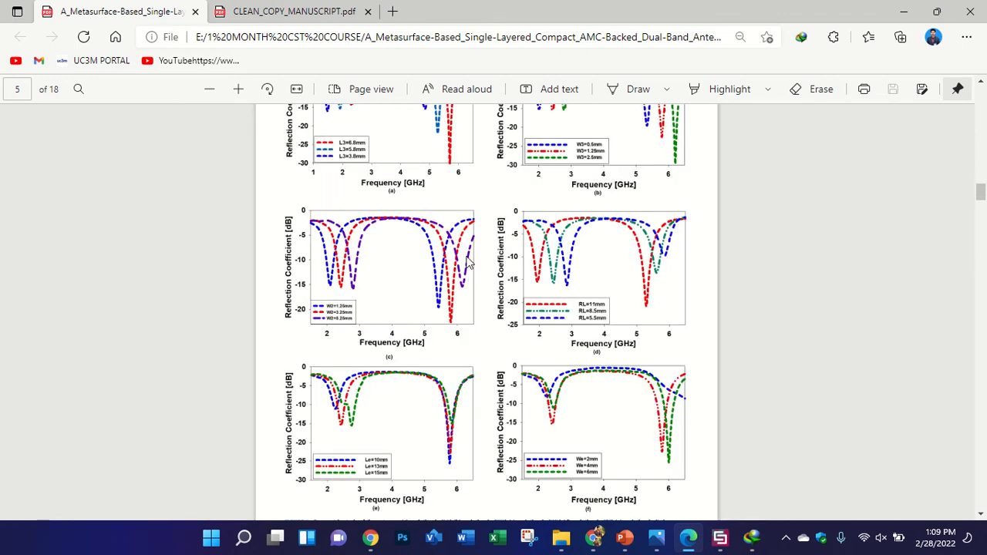
# - Examine the ground ring position RL in the back view of Figure 2(b) on page 4
pyautogui.scroll(10, 472, 236)
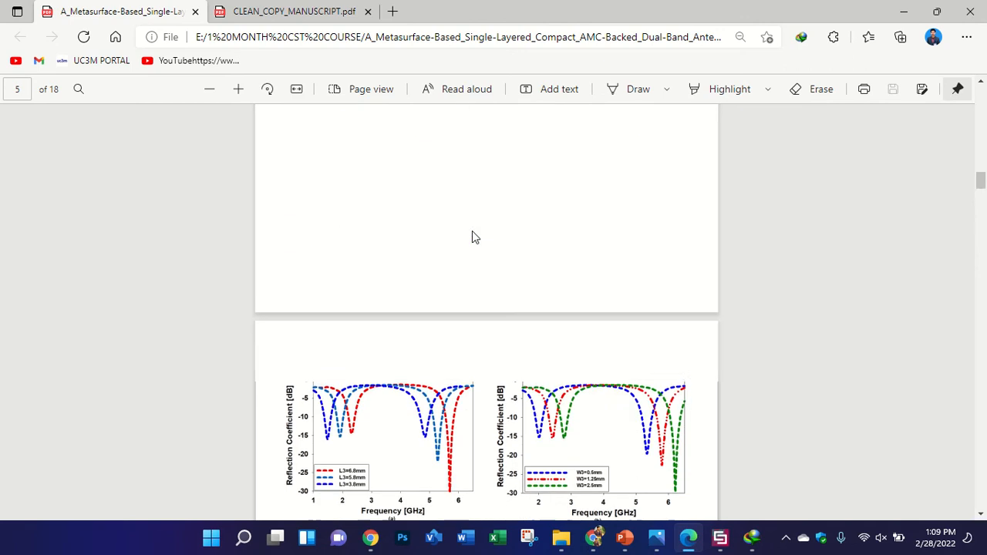
pyautogui.scroll(-2, 415, 322)
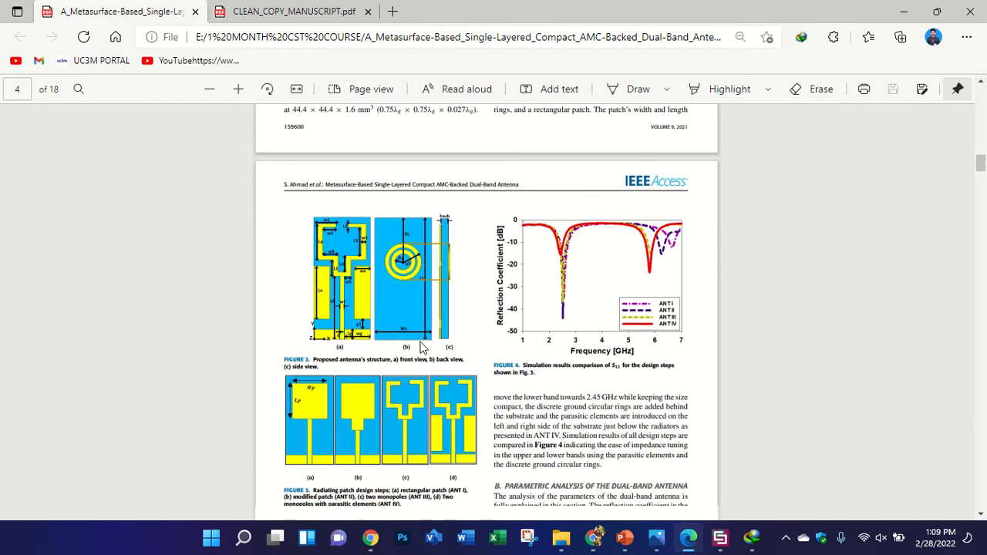
pyautogui.keyDown('ctrl'); pyautogui.scroll(5, 421, 267); pyautogui.keyUp('ctrl')
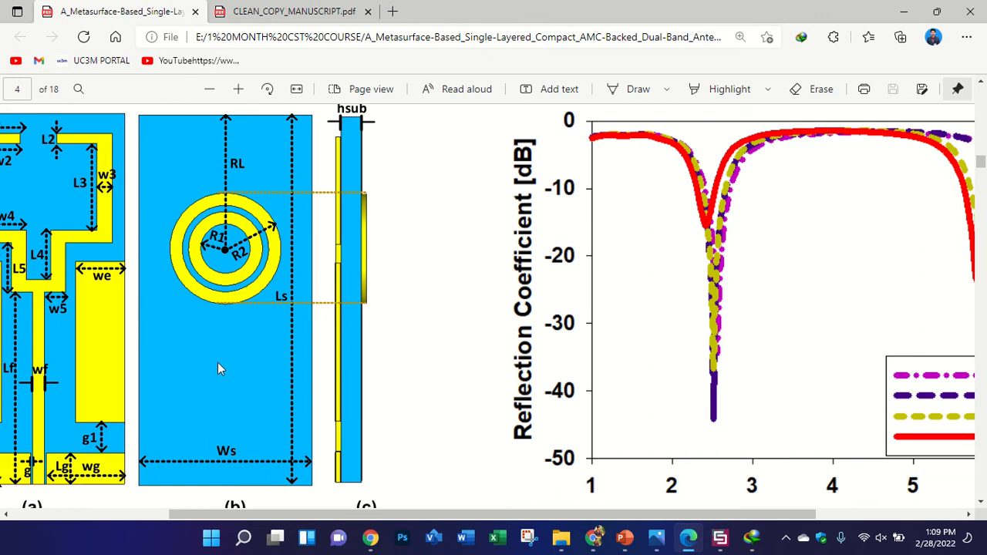
pyautogui.keyDown('ctrl'); pyautogui.scroll(-3, 433, 237); pyautogui.keyUp('ctrl')
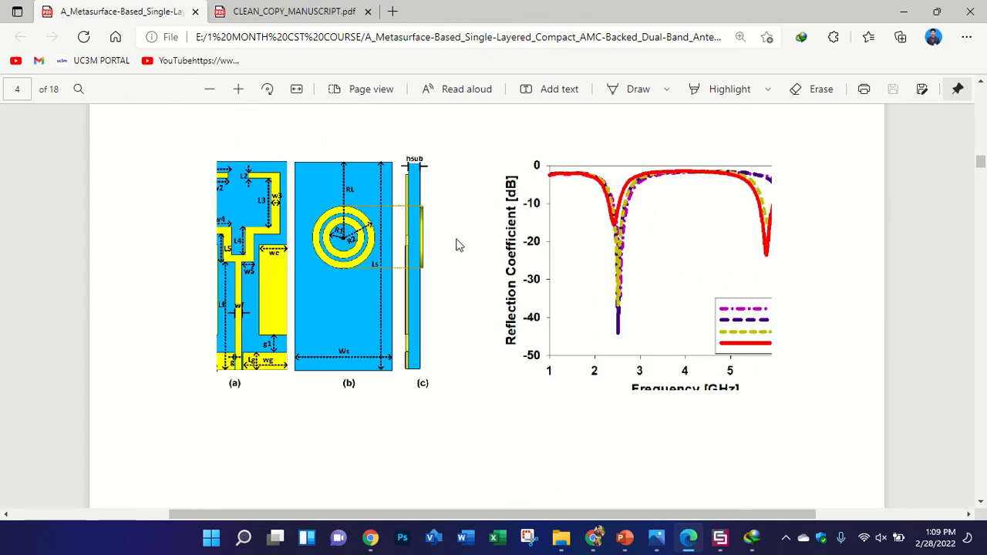
# - Examine the reflection coefficient curves for RL values of 11, 8.5 and 5.5 mm in Figure 5(d)
pyautogui.scroll(-10, 535, 260)
pyautogui.scroll(-8, 646, 361)
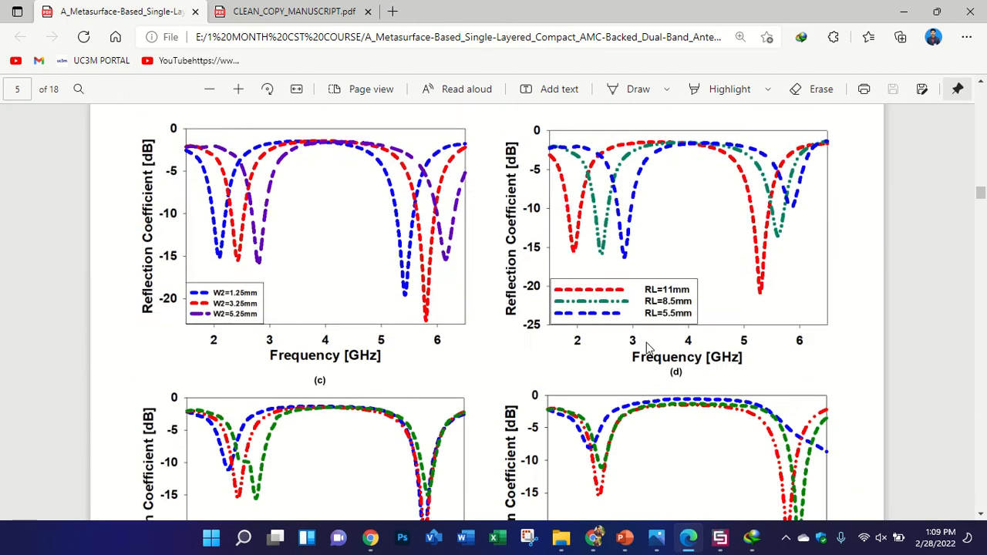
pyautogui.scroll(3, 656, 324)
pyautogui.keyDown('ctrl'); pyautogui.scroll(1, 879, 208); pyautogui.keyUp('ctrl')
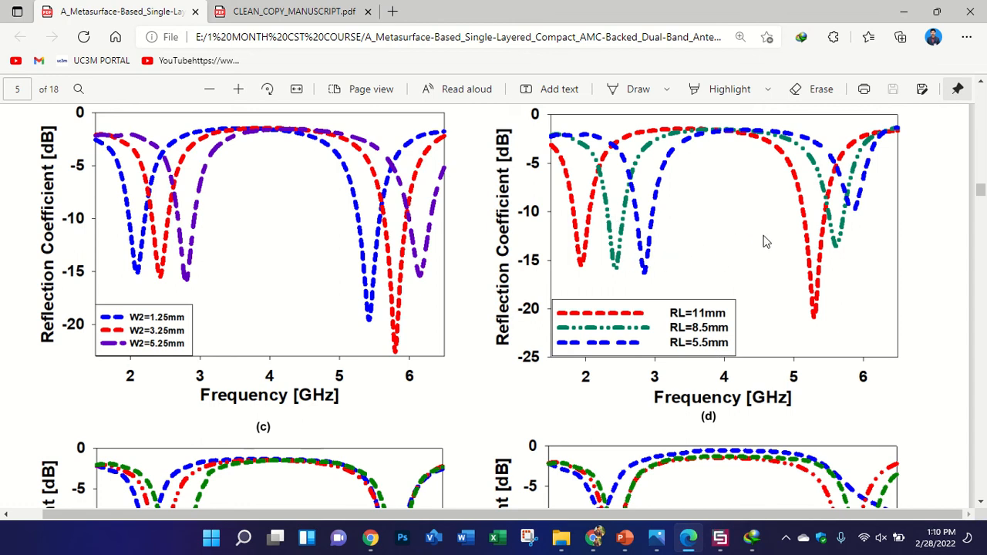
pyautogui.keyDown('ctrl'); pyautogui.scroll(-1, 613, 258); pyautogui.keyUp('ctrl')
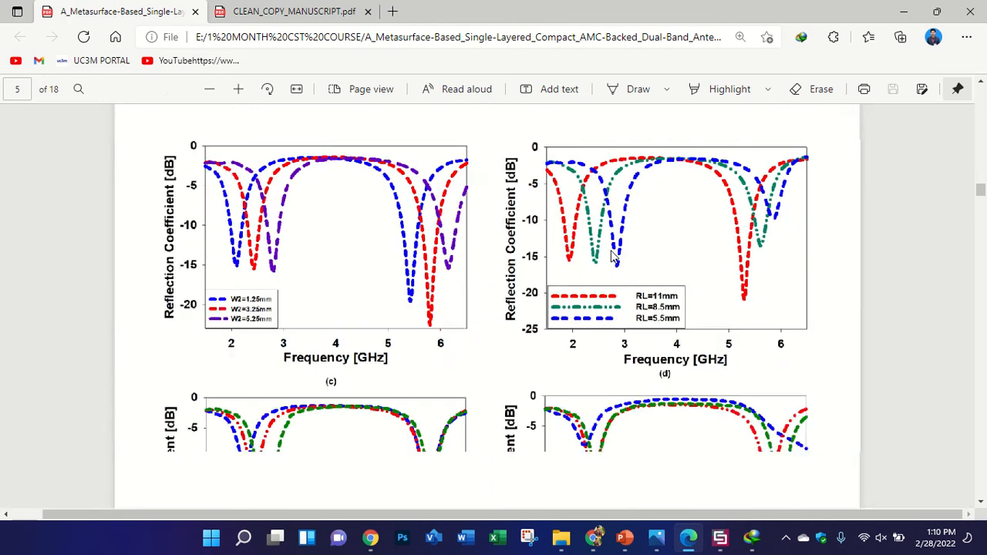
pyautogui.keyDown('ctrl'); pyautogui.scroll(-1, 613, 259); pyautogui.keyUp('ctrl')
pyautogui.scroll(6, 622, 275)
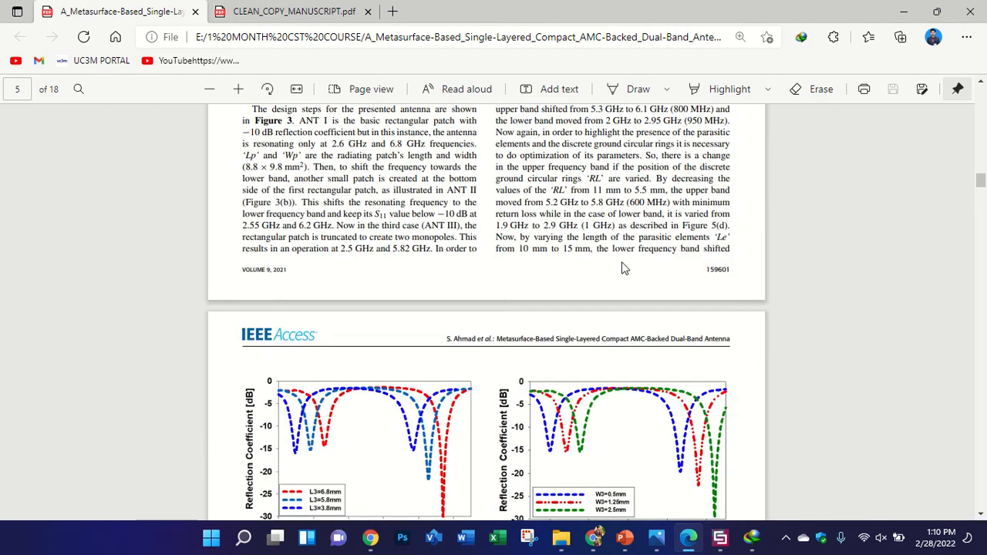
# - Examine the antenna dimensions in Figure 2 alongside the S11 design-step comparison in Figure 4 on page 4
pyautogui.scroll(8, 625, 268)
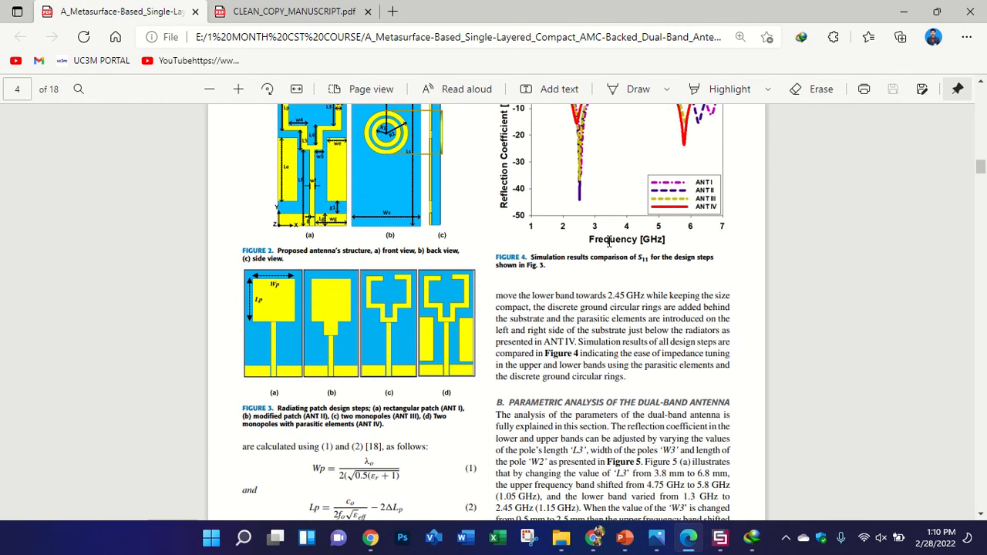
pyautogui.scroll(2, 609, 241)
pyautogui.keyDown('ctrl'); pyautogui.scroll(1, 183, 168); pyautogui.keyUp('ctrl')
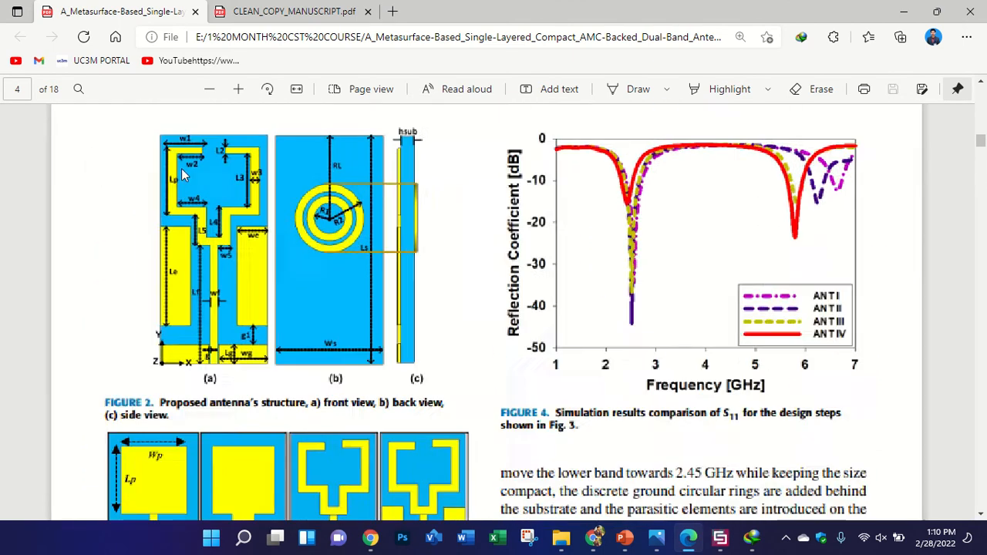
pyautogui.keyDown('ctrl'); pyautogui.scroll(1, 246, 242); pyautogui.keyUp('ctrl')
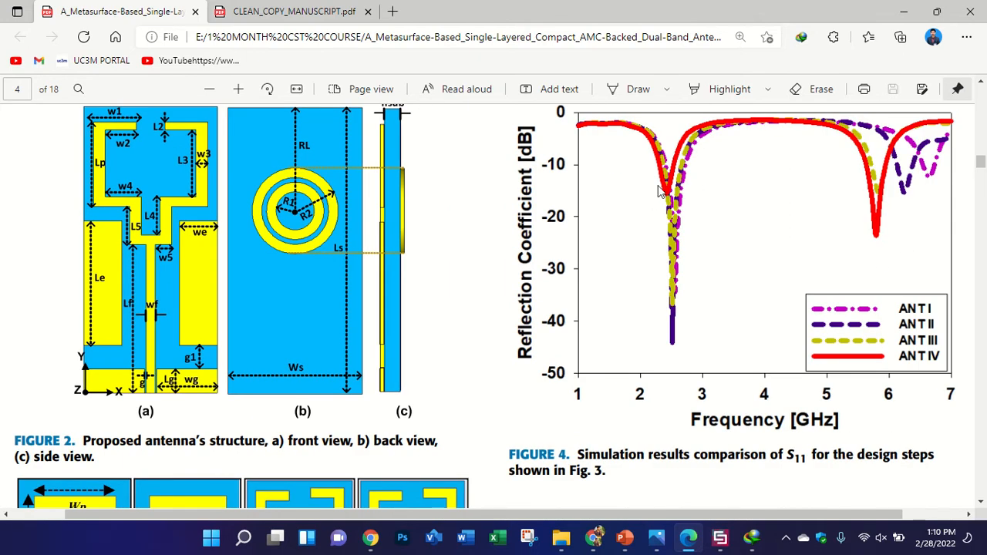
pyautogui.scroll(1, 700, 186)
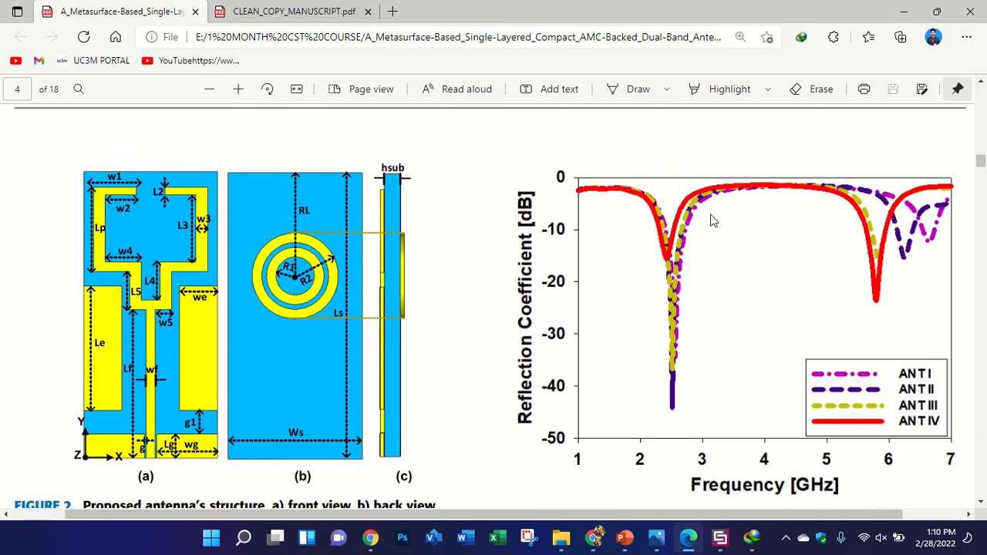
pyautogui.scroll(-1, 712, 229)
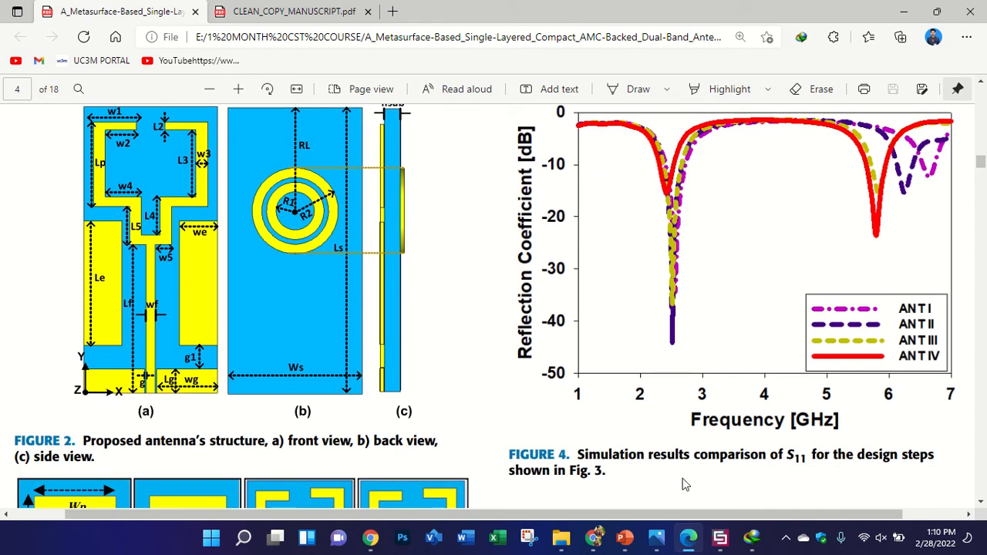
# - Switch to CST Studio Suite and create a new tree folder named Lp under 1D Results
pyautogui.click(720, 538)
pyautogui.scroll(-5, 121, 335)
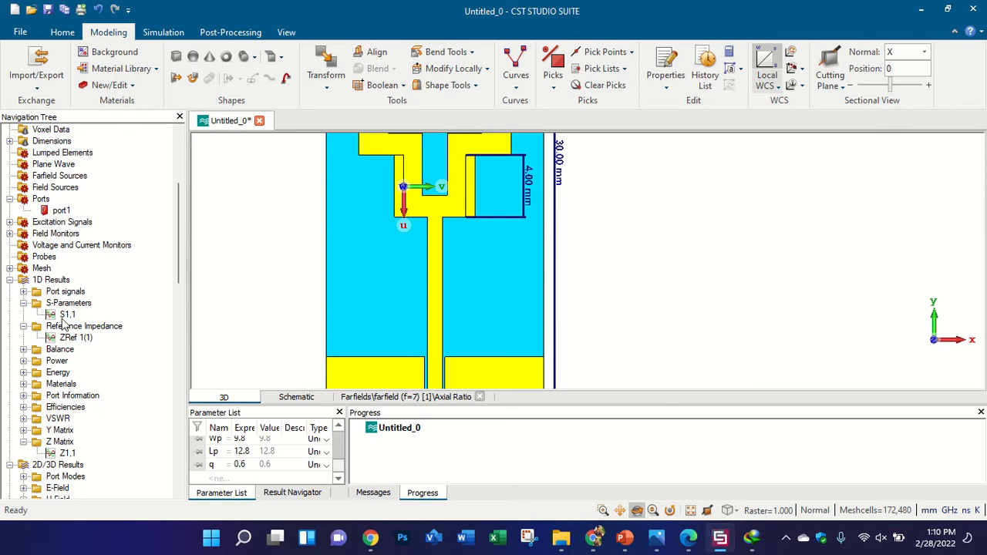
pyautogui.click(66, 280)
pyautogui.rightClick(75, 282)
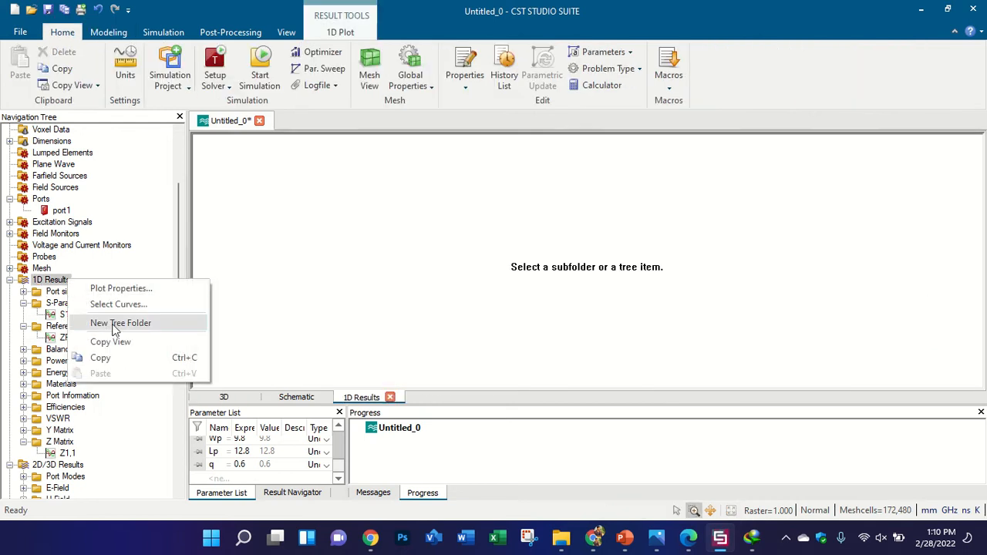
pyautogui.click(114, 323)
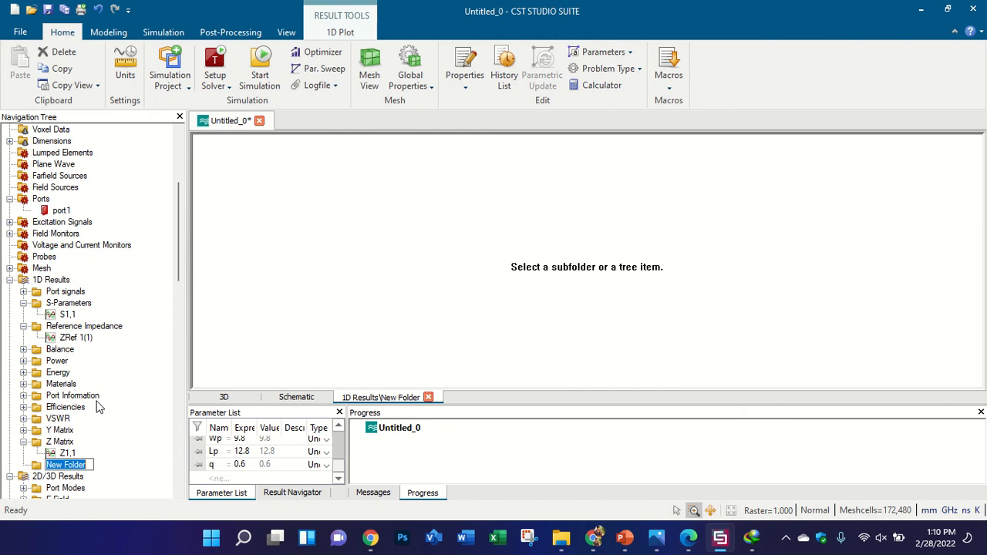
pyautogui.scroll(-1, 106, 424)
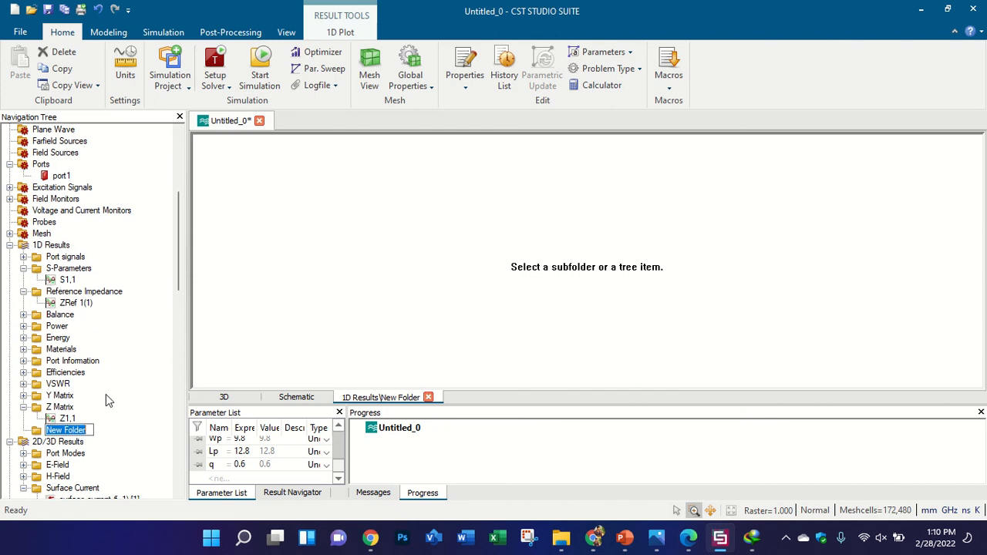
pyautogui.write('Lp')
pyautogui.click(139, 373)
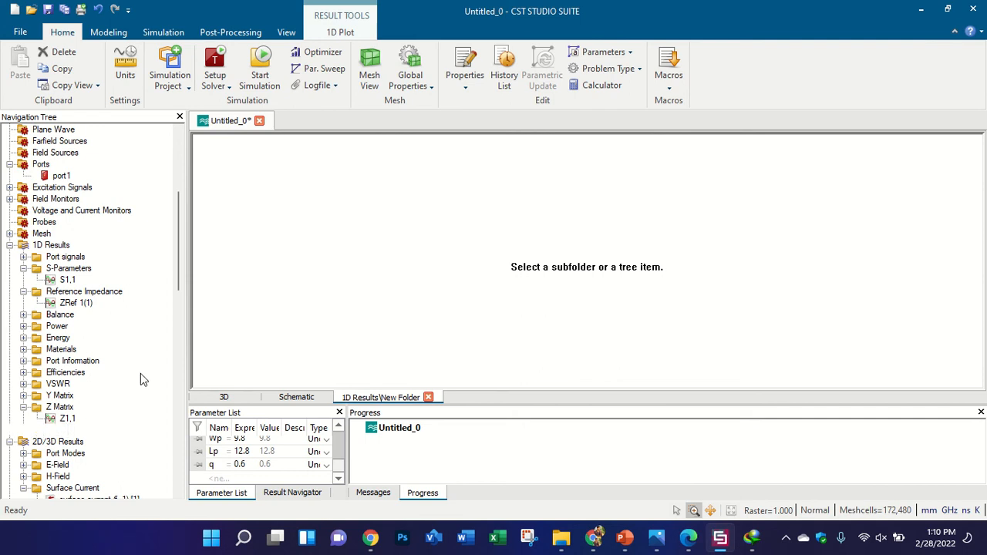
# - Copy the S1,1 sweep curves into the Lp folder and plot the q=0.4 and q=0.6 curves together
pyautogui.click(97, 280)
pyautogui.click(53, 430)
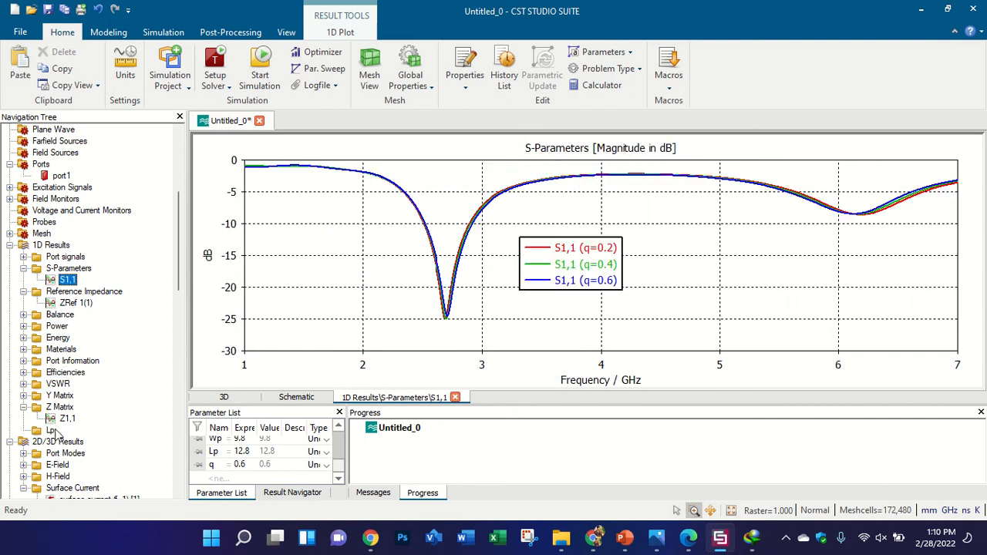
pyautogui.scroll(-2, 98, 429)
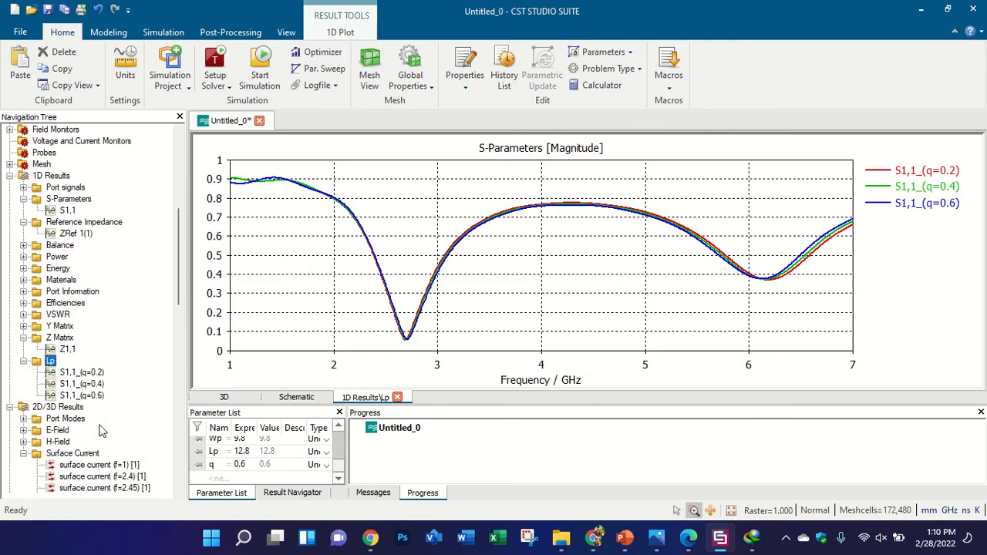
pyautogui.click(87, 385)
pyautogui.keyDown('ctrl'); pyautogui.click(91, 396); pyautogui.keyUp('ctrl')
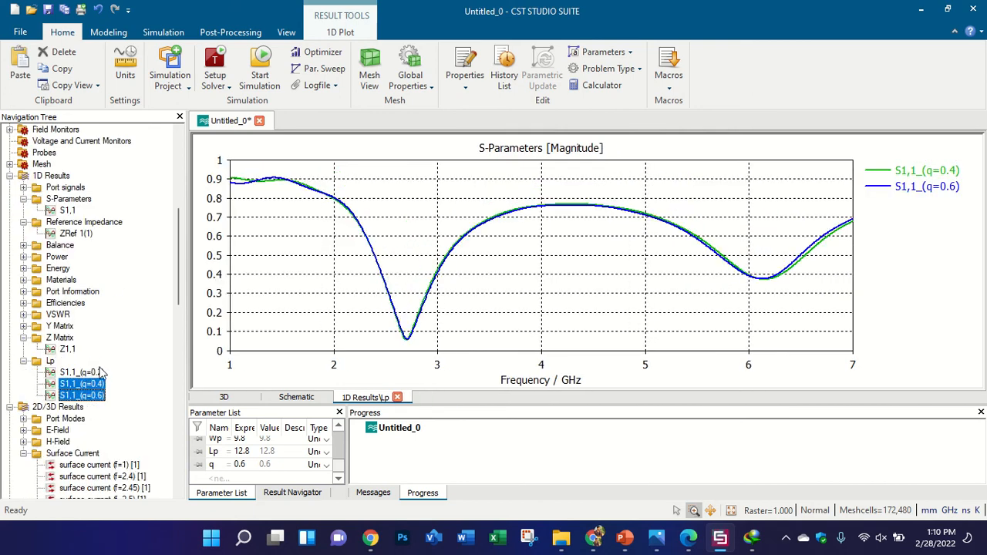
pyautogui.click(48, 362)
# - Export the q=0.2 S1,1 curve from the Lp folder as ASCII plot data to the Desktop, naming the file Lp=0.2mm.txt
pyautogui.click(81, 372)
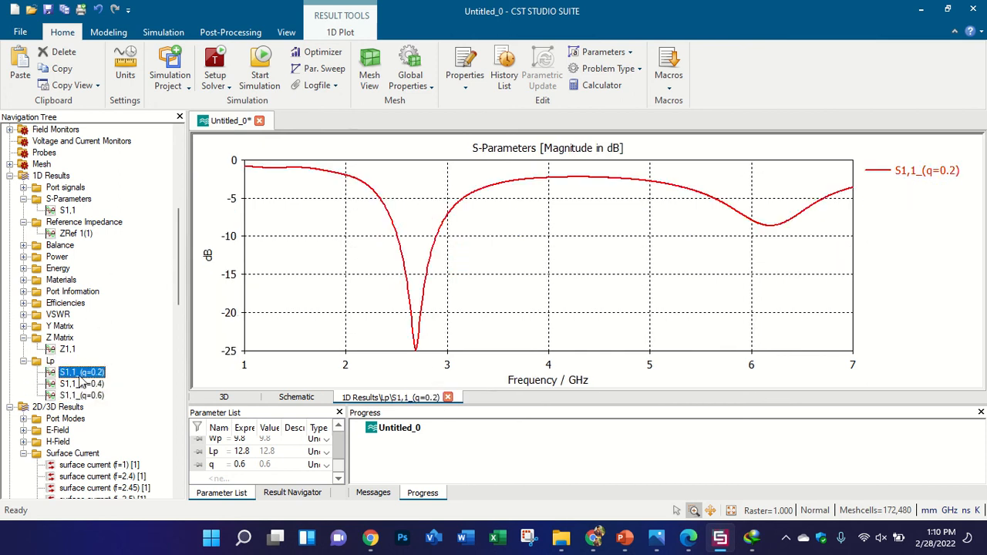
pyautogui.click(231, 37)
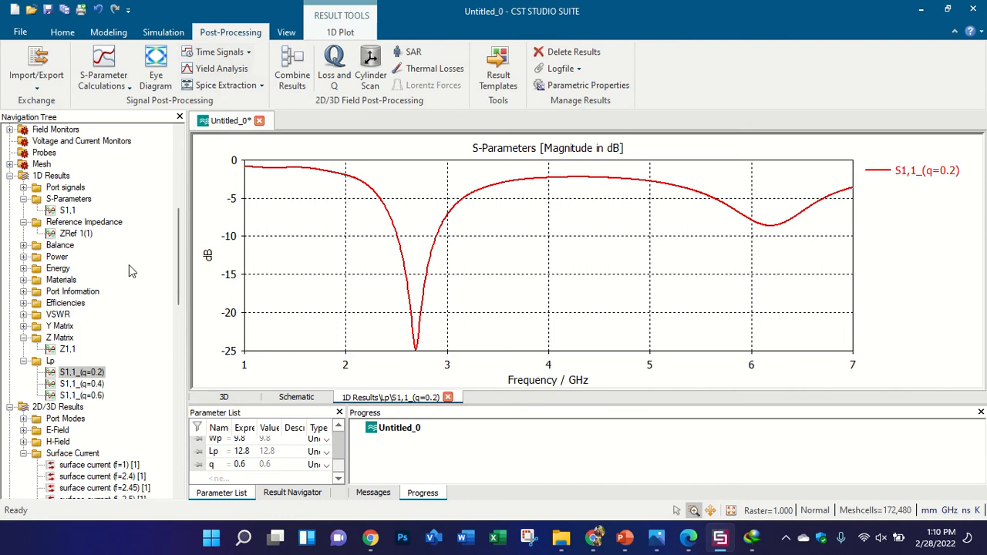
pyautogui.click(37, 77)
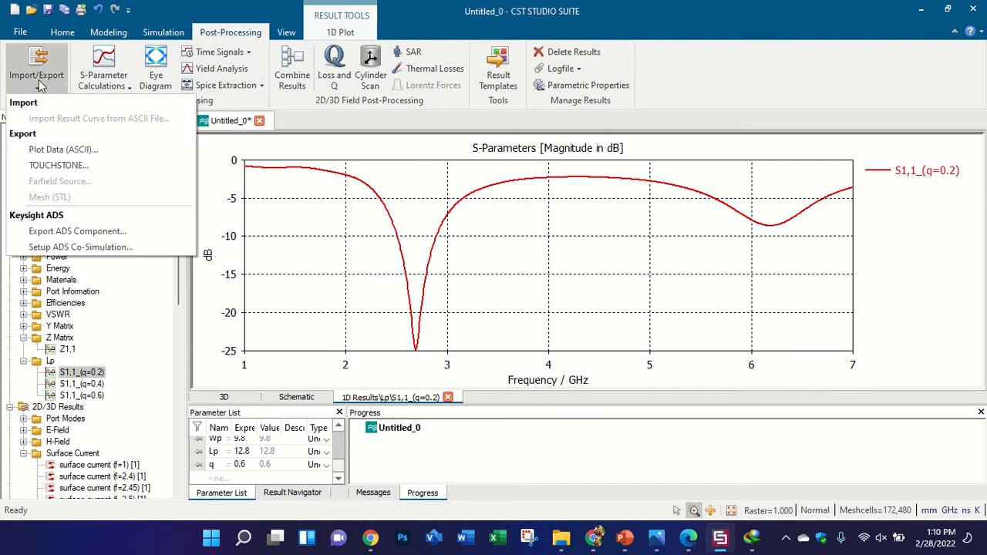
pyautogui.click(68, 152)
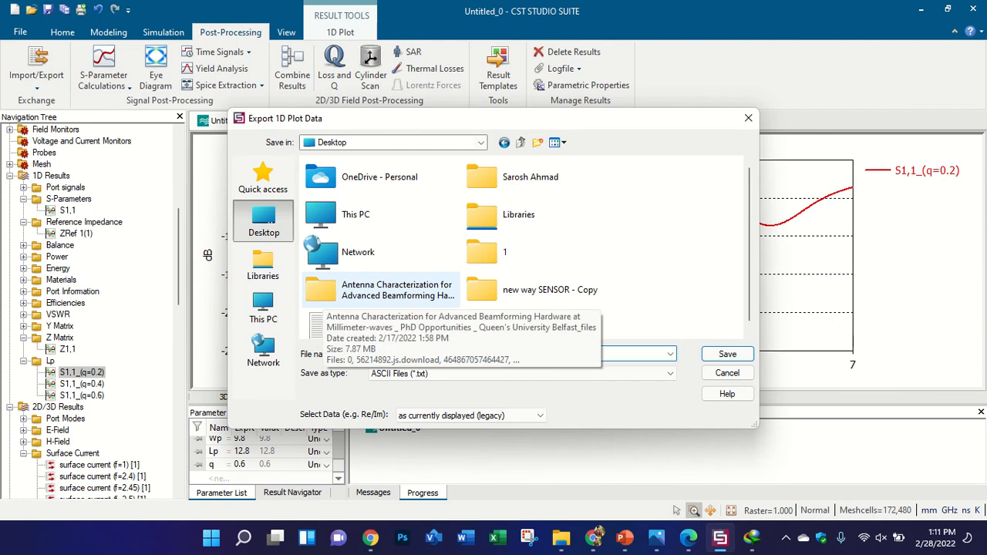
pyautogui.write('Lp=')
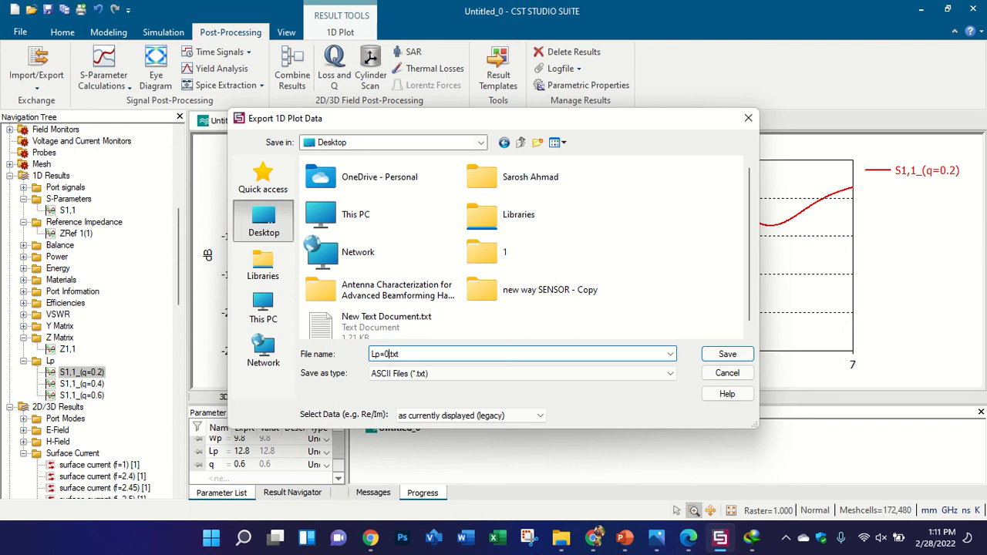
pyautogui.write('0.2mm.')
pyautogui.press('Return')
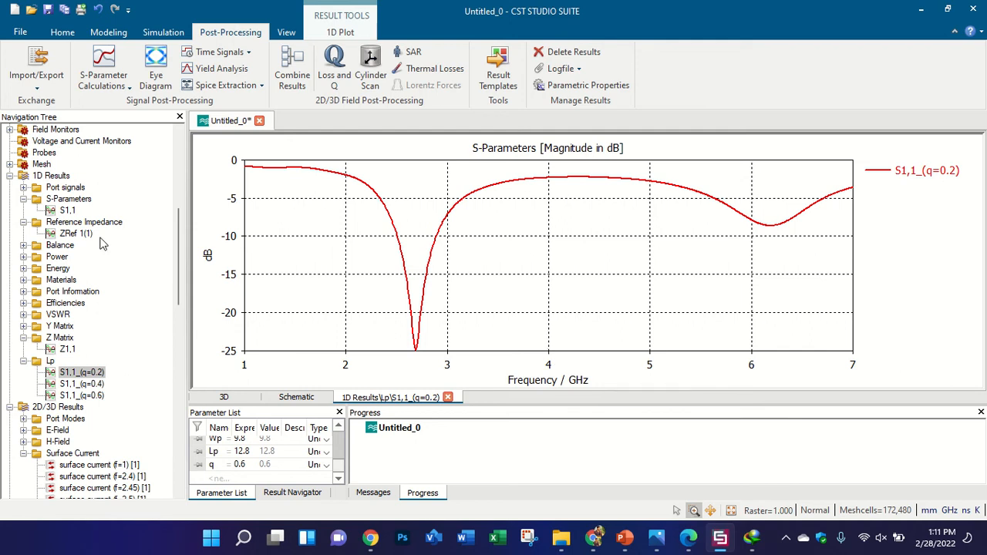
pyautogui.scroll(-5, 104, 246)
pyautogui.scroll(1, 77, 216)
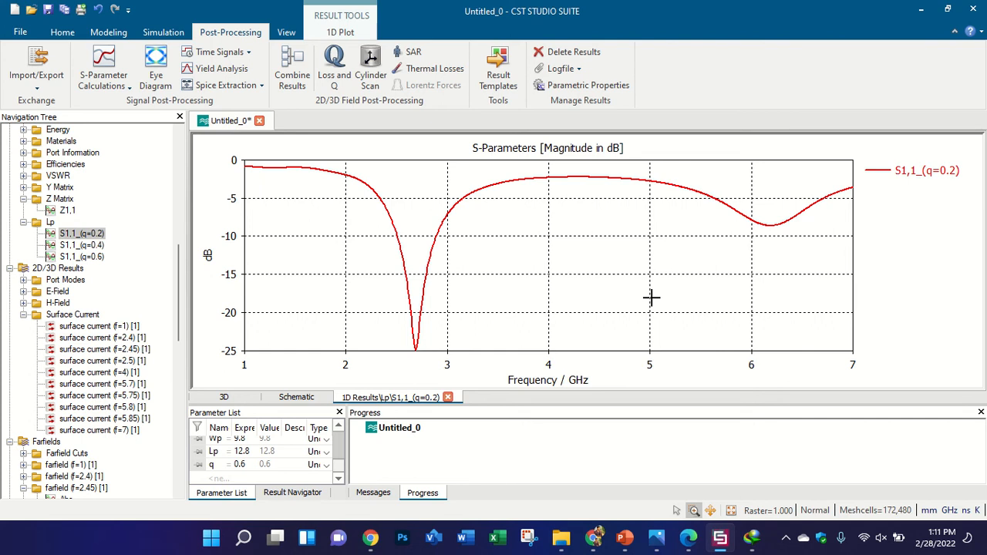
# - Switch to the paper in Edge and examine the L3 and W3 variation curves in Figures 5(a) and 5(b)
pyautogui.click(688, 537)
pyautogui.keyDown('ctrl'); pyautogui.scroll(-3, 516, 397); pyautogui.keyUp('ctrl')
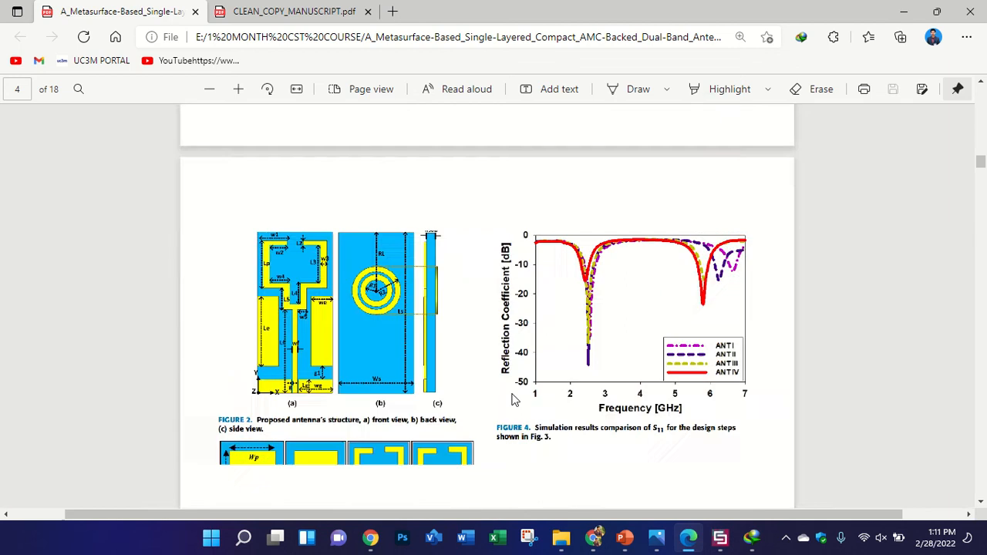
pyautogui.keyDown('ctrl'); pyautogui.scroll(2, 775, 332); pyautogui.keyUp('ctrl')
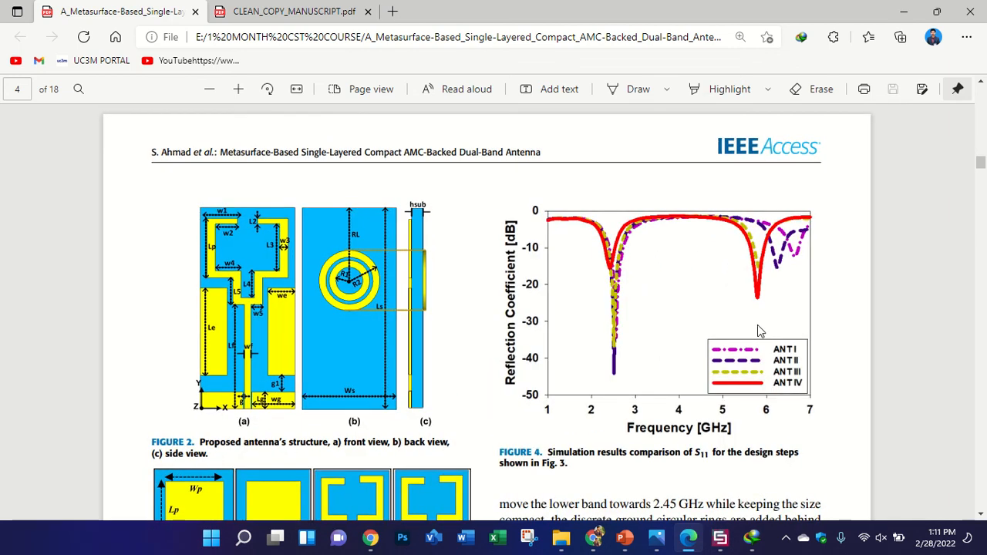
pyautogui.scroll(-7, 674, 273)
pyautogui.scroll(-10, 652, 266)
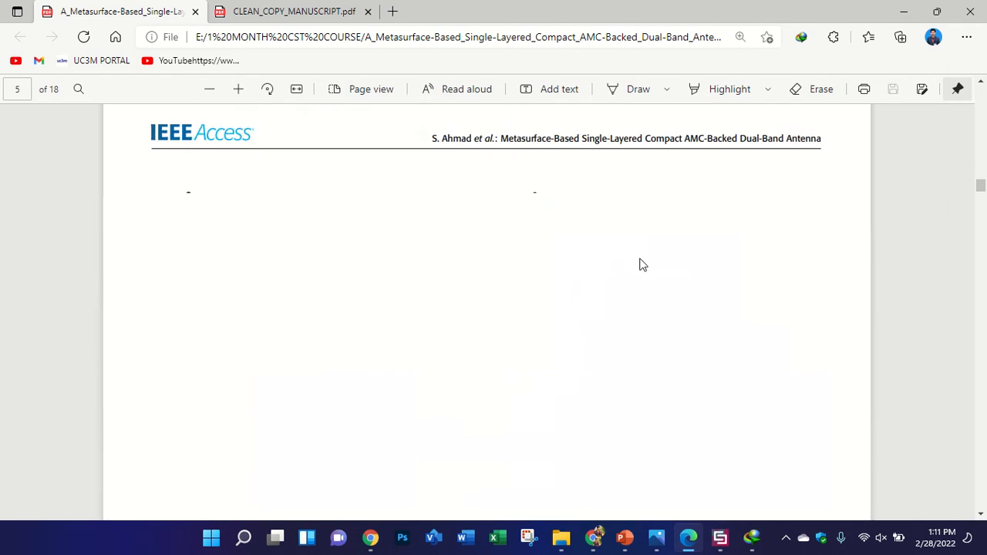
pyautogui.scroll(2, 490, 309)
pyautogui.scroll(3, 487, 309)
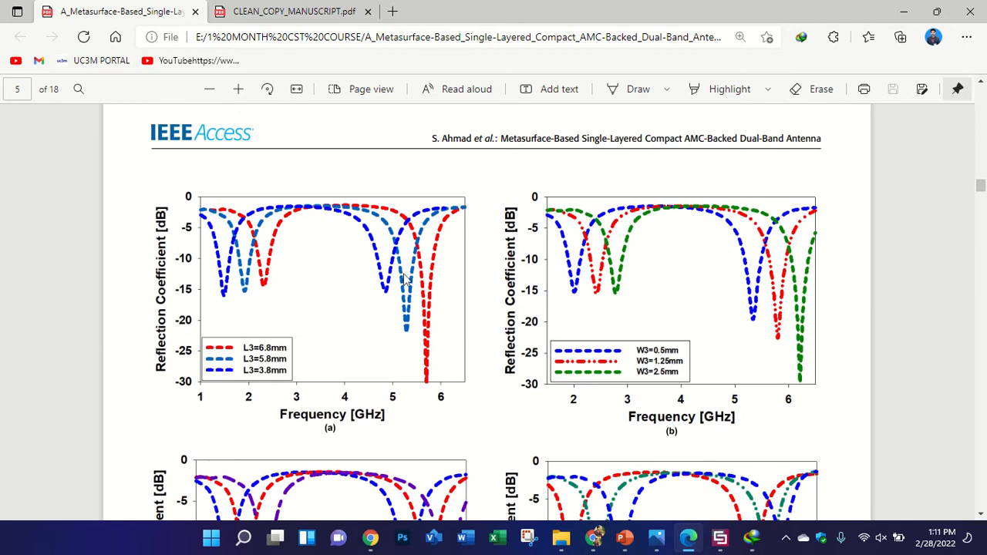
pyautogui.scroll(2, 403, 279)
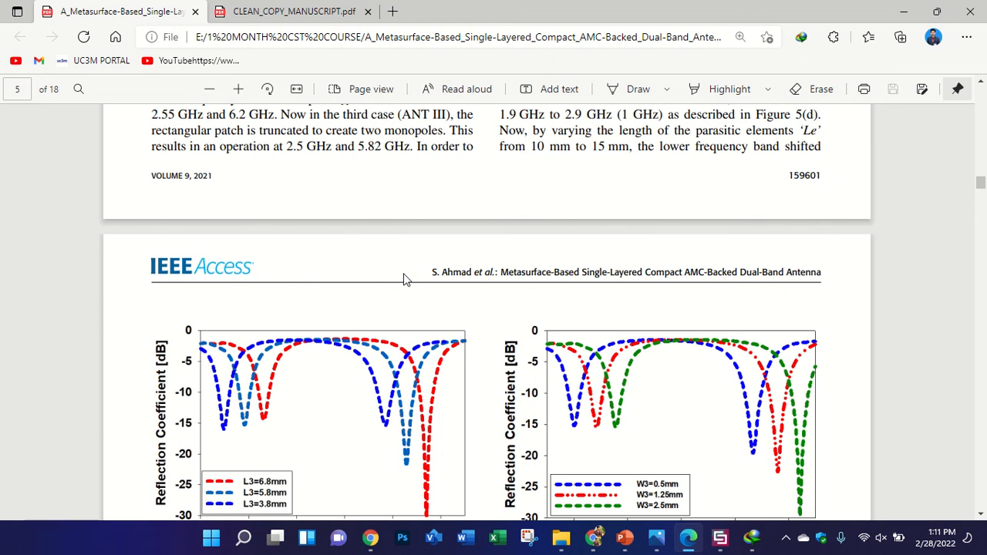
# - Return to page 4 and examine the labelled front and back views of the antenna in Figure 2
pyautogui.scroll(8, 451, 311)
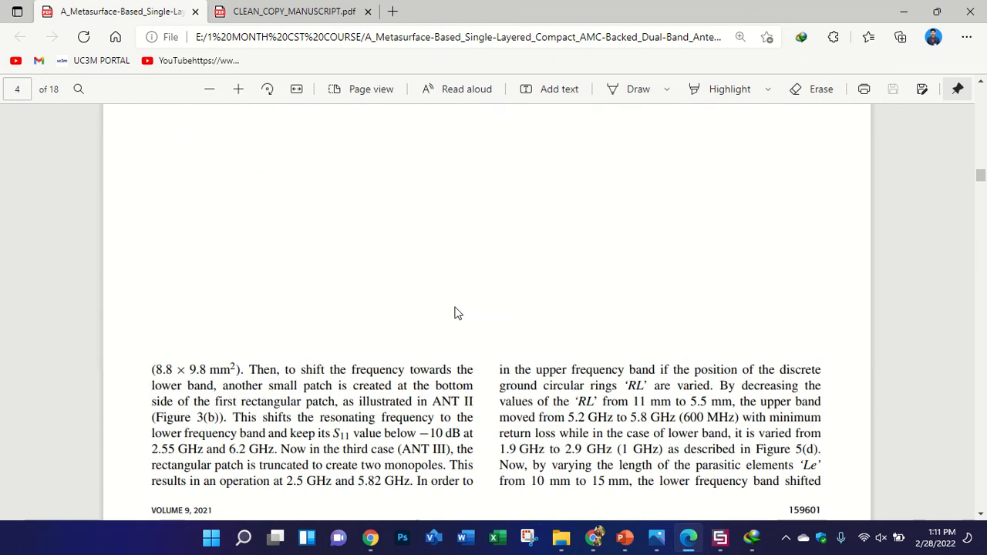
pyautogui.scroll(2, 455, 313)
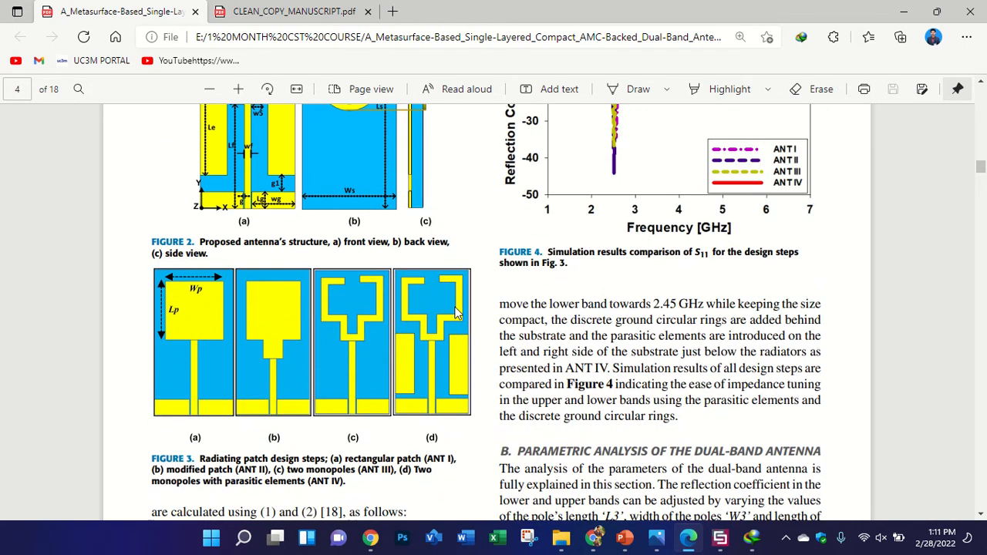
pyautogui.scroll(2, 455, 314)
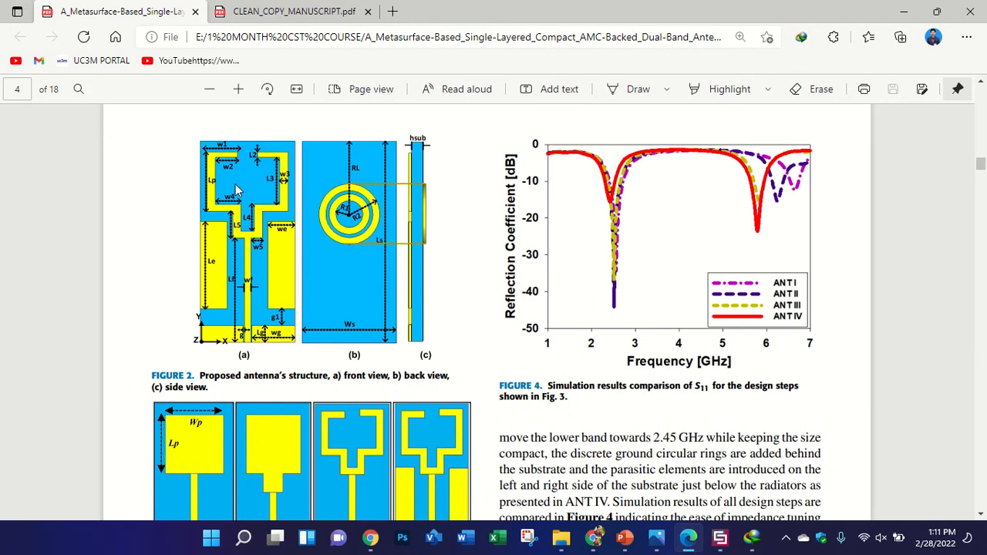
pyautogui.keyDown('ctrl'); pyautogui.scroll(2, 238, 182); pyautogui.keyUp('ctrl')
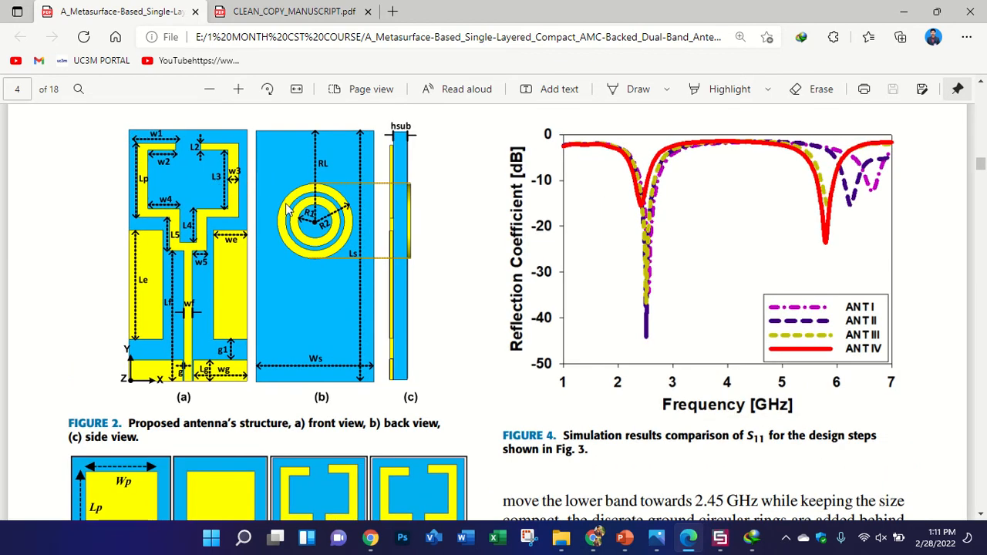
# - Switch to CST Studio Suite, turn off the local WCS and hide all dimensions in the antenna's 3D view
pyautogui.click(719, 538)
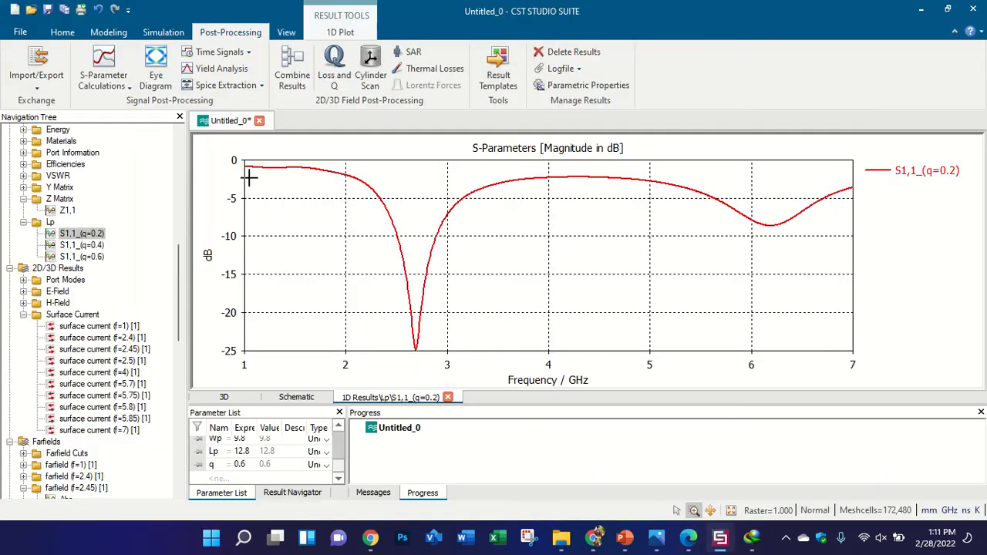
pyautogui.click(224, 397)
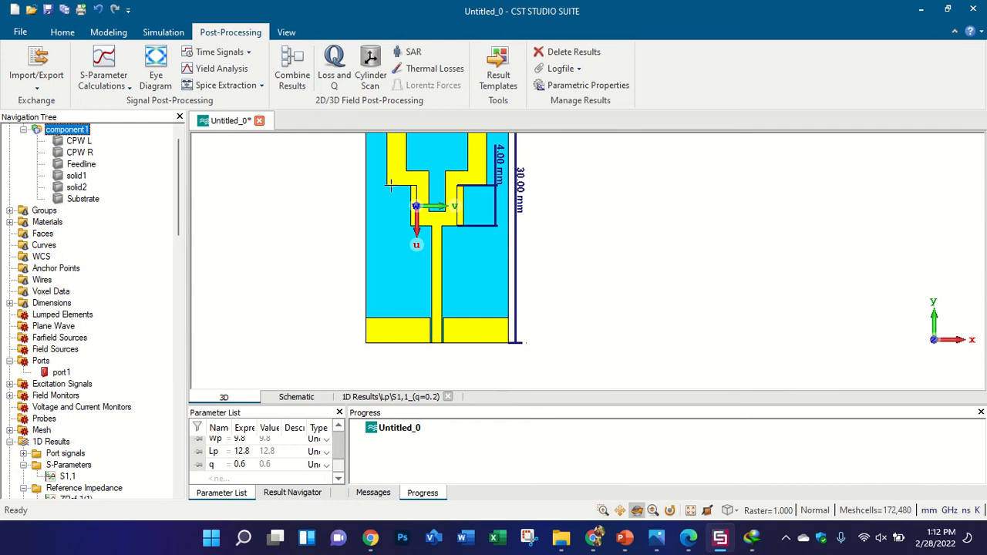
pyautogui.click(108, 32)
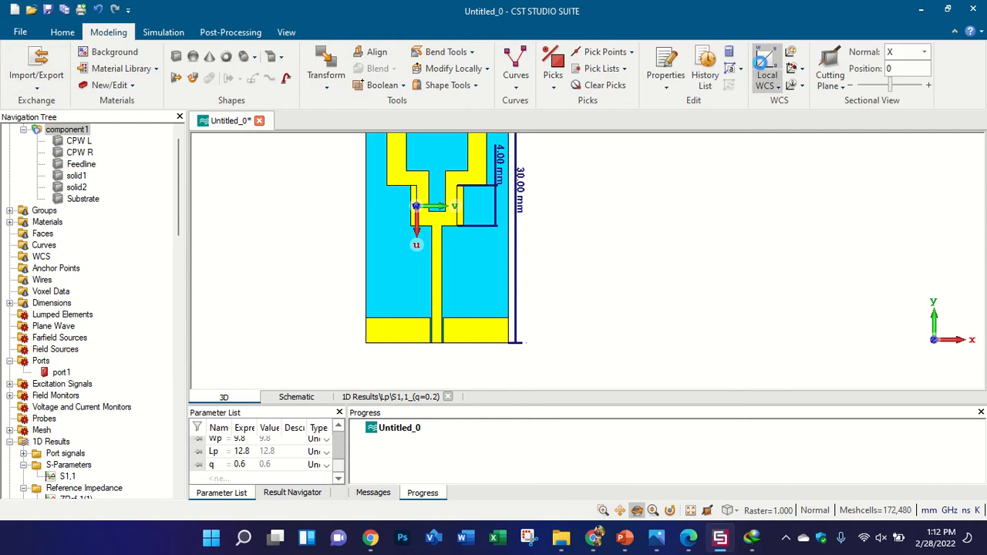
pyautogui.click(761, 68)
pyautogui.click(286, 32)
pyautogui.click(374, 88)
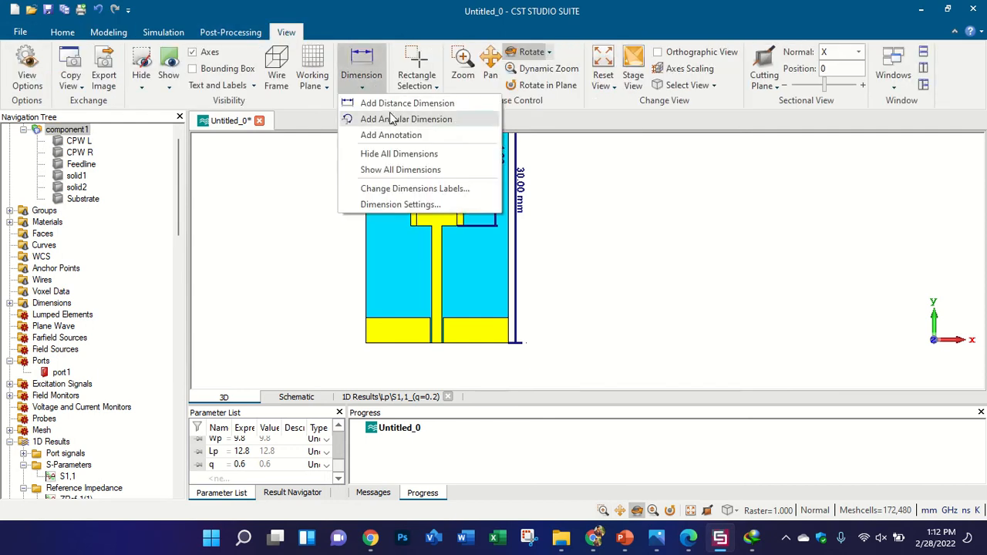
pyautogui.click(383, 152)
pyautogui.scroll(-5, 473, 212)
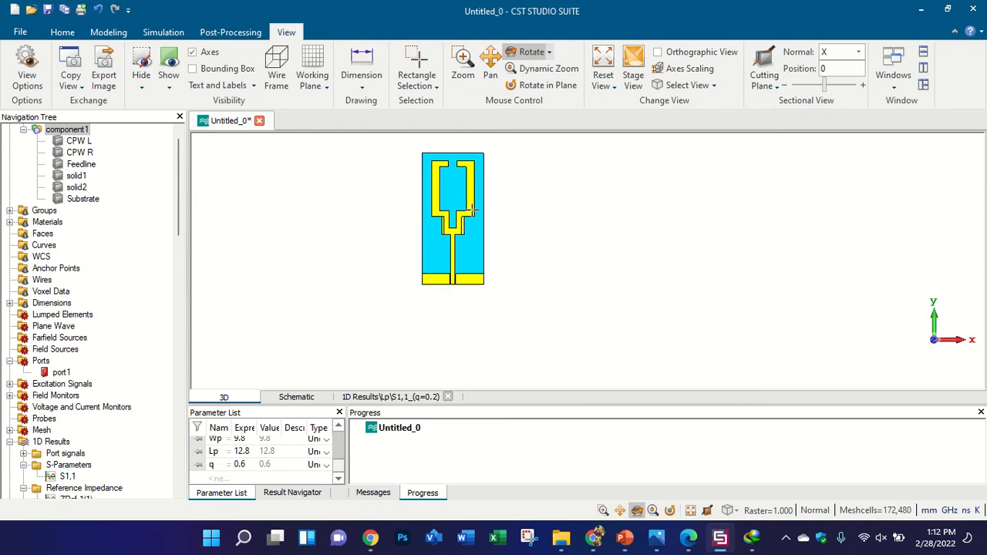
pyautogui.scroll(5, 433, 161)
pyautogui.scroll(-3, 465, 193)
pyautogui.scroll(3, 466, 193)
pyautogui.scroll(-1, 469, 192)
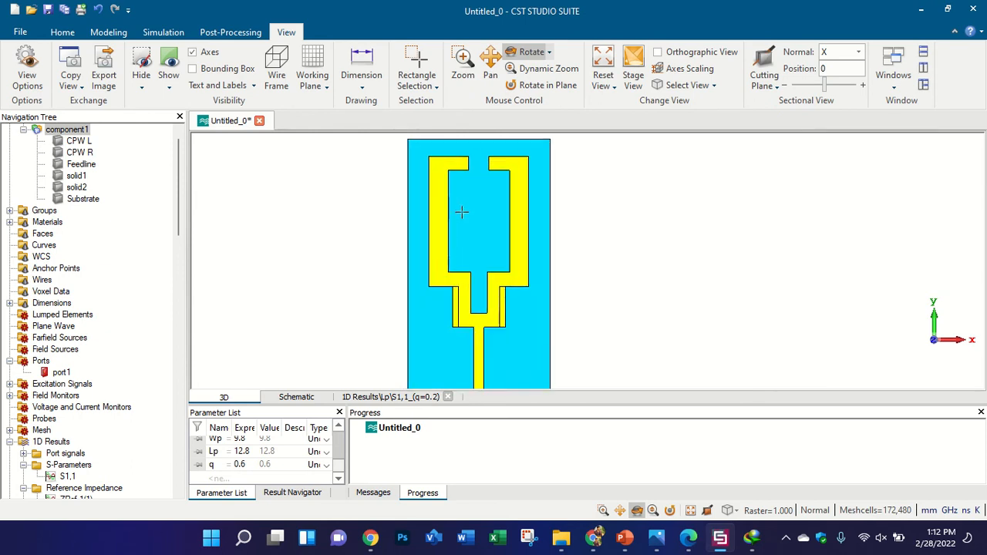
# - Fit the whole antenna in the CST view and capture its front view as a rectangular snip with Snipping Tool
pyautogui.scroll(-1, 468, 193)
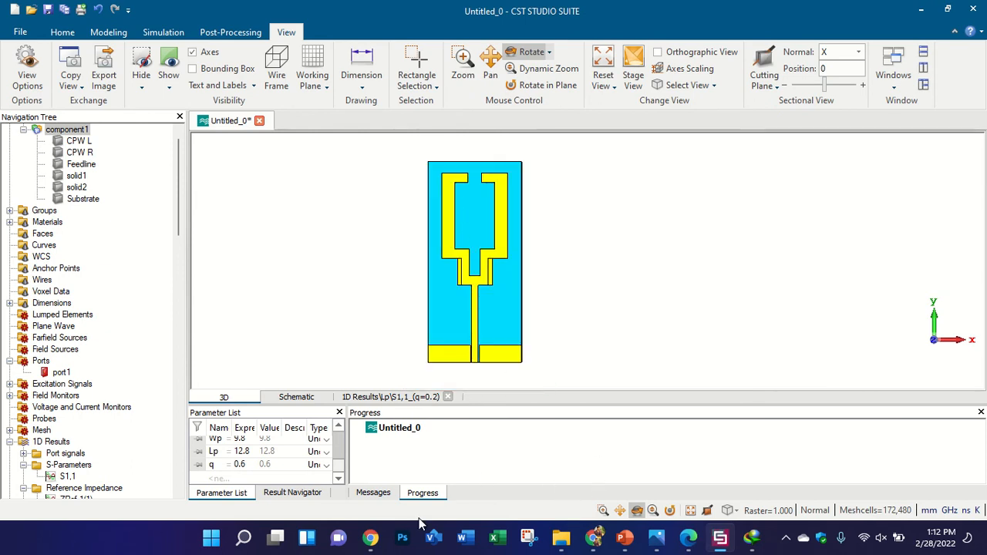
pyautogui.click(243, 537)
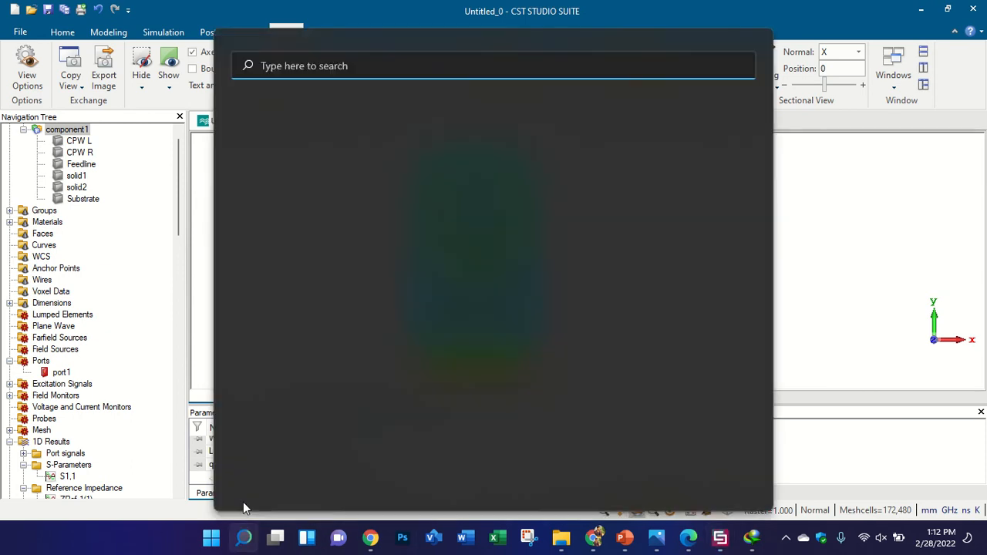
pyautogui.write('snipping Tool')
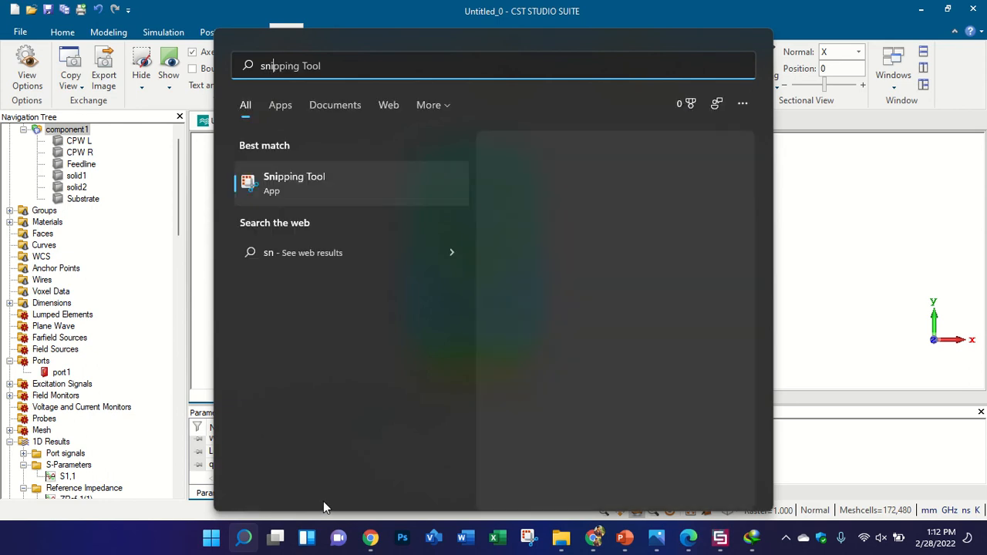
pyautogui.press('Return')
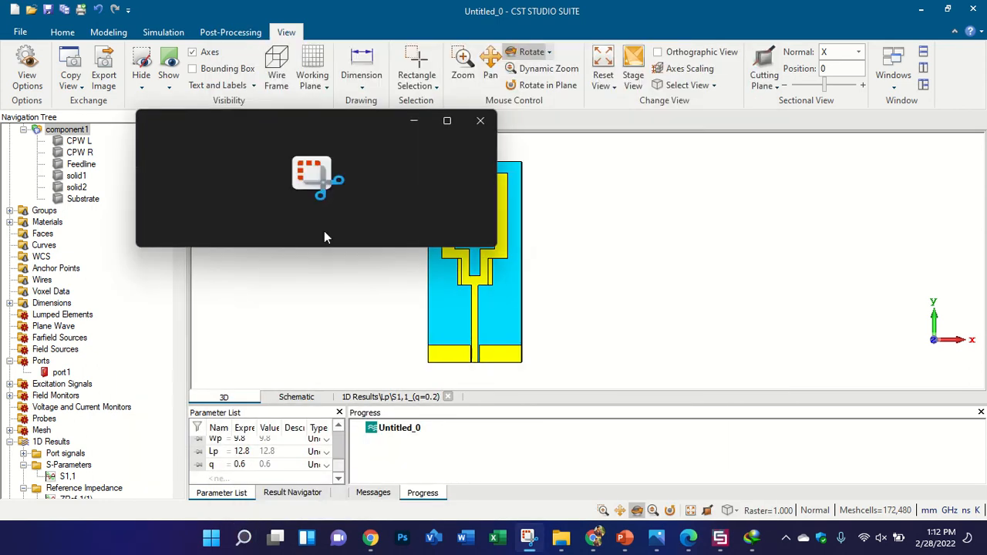
pyautogui.click(176, 153)
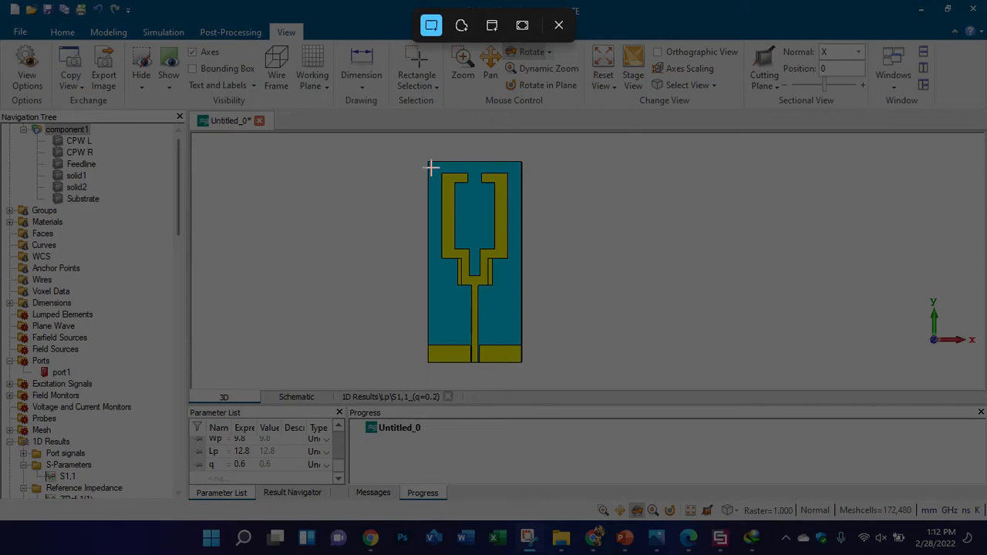
pyautogui.moveTo(425, 159); pyautogui.dragTo(522, 354)
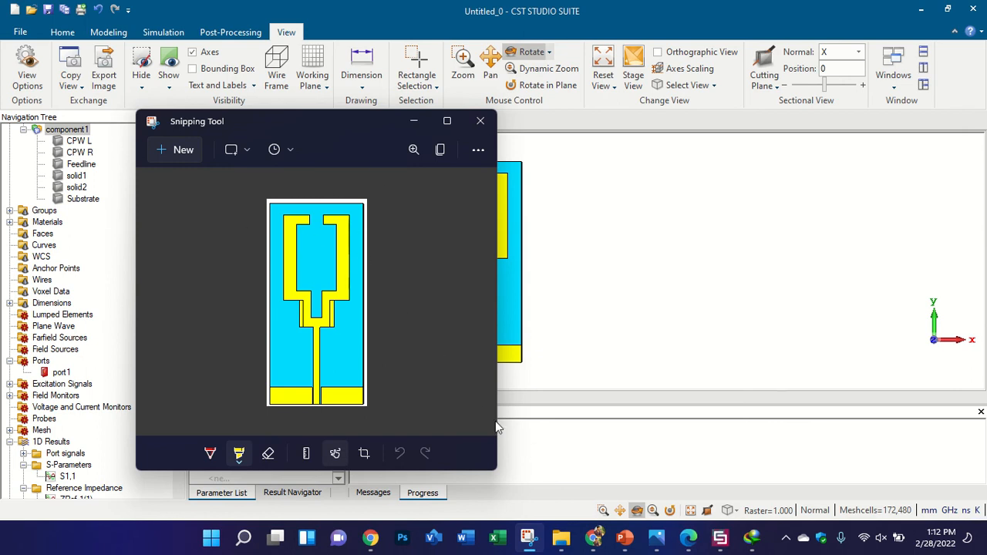
# - Switch to the paper in Edge and examine the dimension labels on the antenna's front view in Figure 2(a)
pyautogui.click(688, 537)
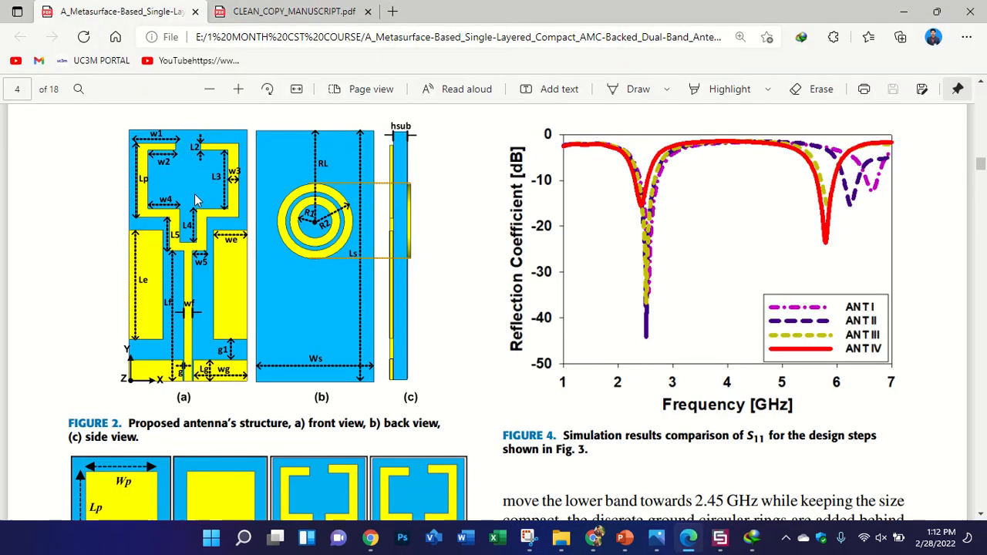
pyautogui.keyDown('ctrl'); pyautogui.scroll(1, 91, 204); pyautogui.keyUp('ctrl')
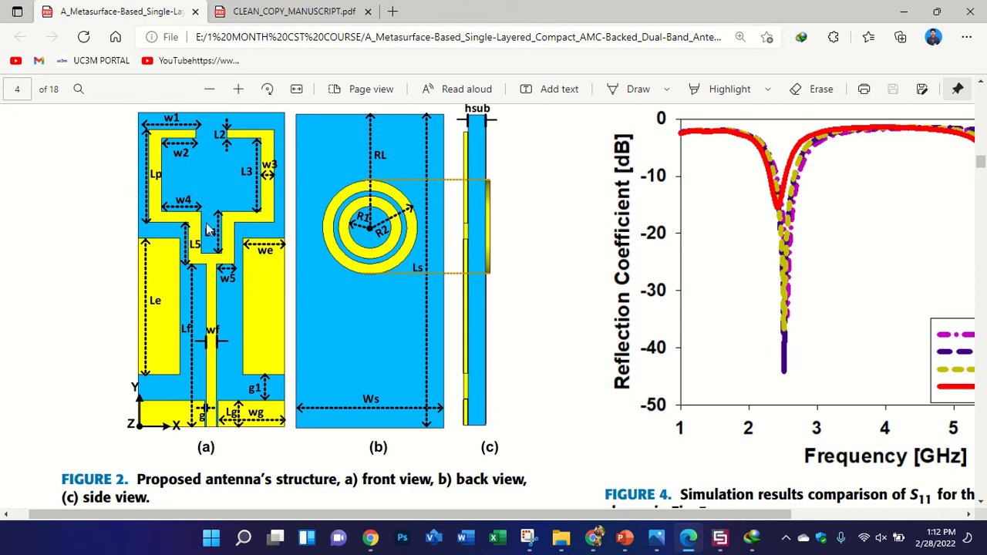
pyautogui.keyDown('ctrl'); pyautogui.scroll(3, 207, 228); pyautogui.keyUp('ctrl')
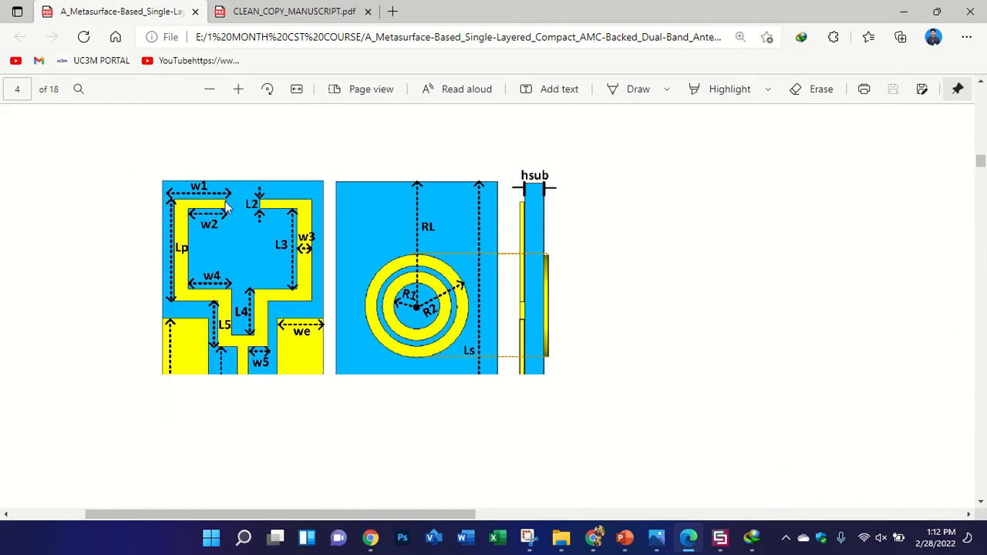
# - Switch to LECTURE 4.pptx in PowerPoint, add a new slide after slide 3 and delete its title and text placeholders
pyautogui.click(624, 538)
pyautogui.rightClick(71, 340)
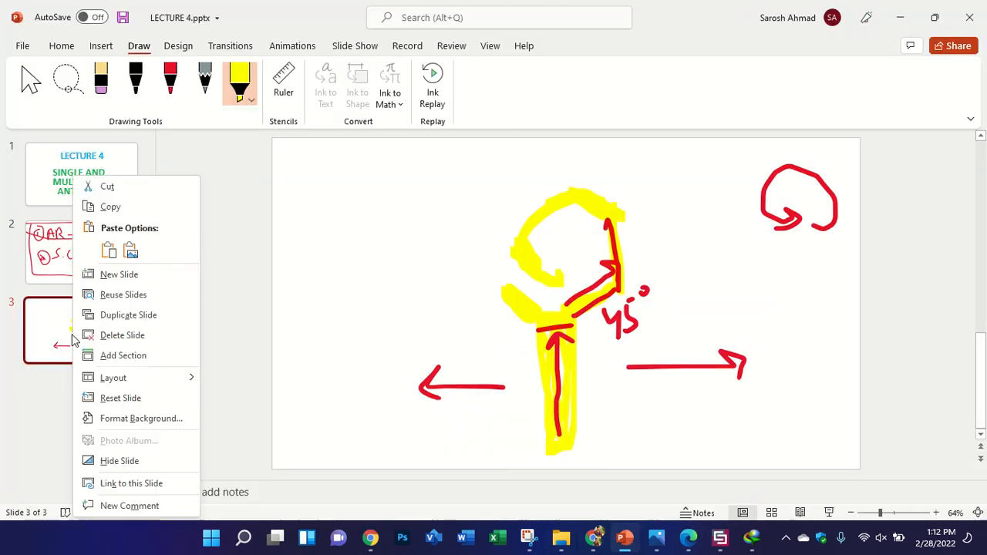
pyautogui.click(108, 274)
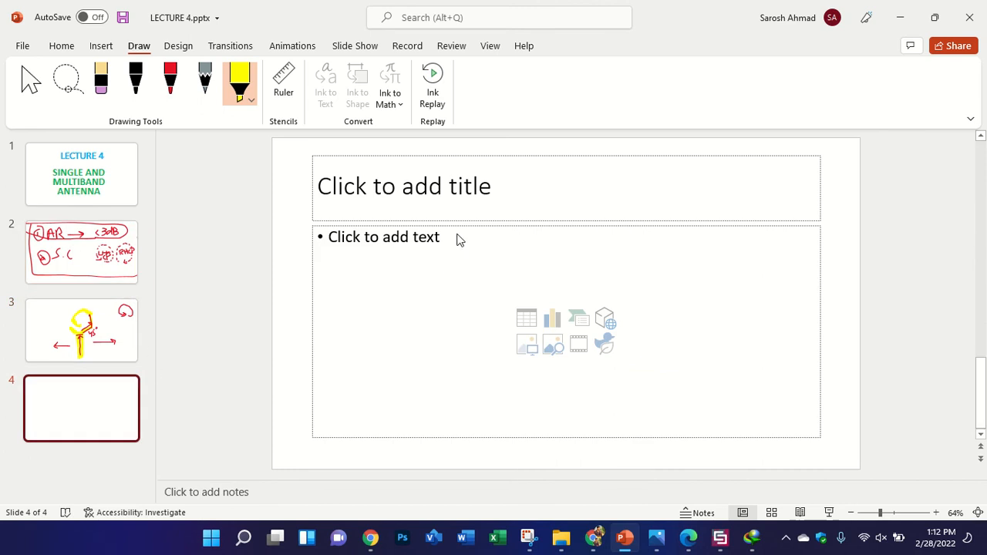
pyautogui.click(290, 242)
pyautogui.hotkey('ctrl', 'a')
pyautogui.press('Delete')
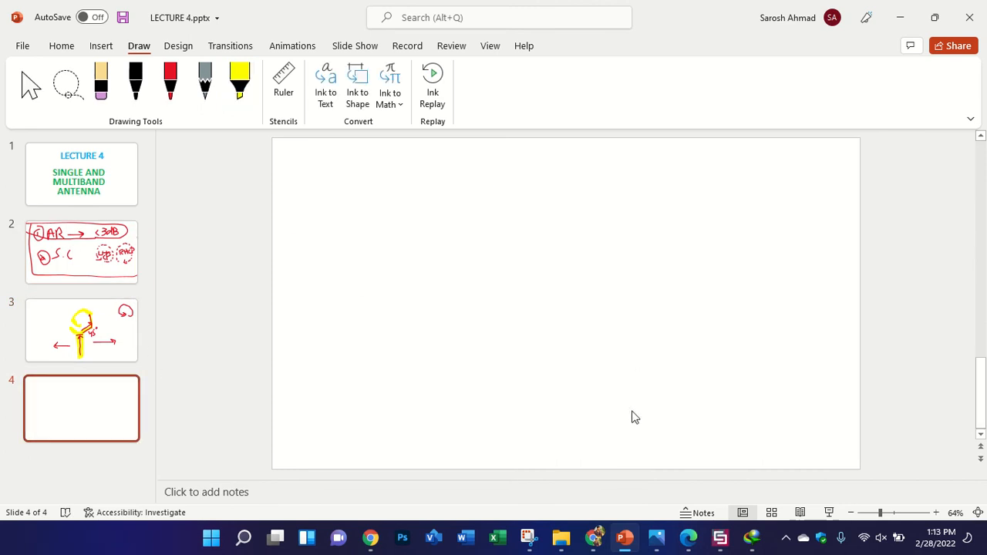
# - Paste the antenna snip onto slide 4, enlarge it to nearly the slide's height and position it just left of centre
pyautogui.click(529, 544)
pyautogui.click(603, 348)
pyautogui.hotkey('ctrl', 'v')
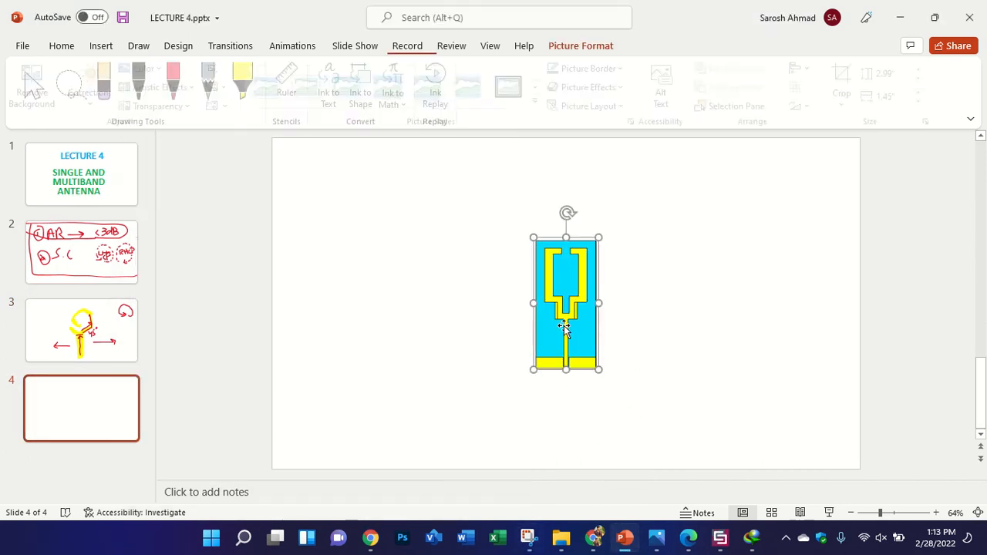
pyautogui.moveTo(565, 322); pyautogui.dragTo(486, 268)
pyautogui.moveTo(520, 318); pyautogui.dragTo(630, 378)
pyautogui.moveTo(545, 298); pyautogui.dragTo(520, 253)
pyautogui.moveTo(426, 133); pyautogui.dragTo(480, 213)
# - Draw a rectangle about 6.36 by 3 inches over the antenna's substrate and move it beside the picture, on its right
pyautogui.click(101, 46)
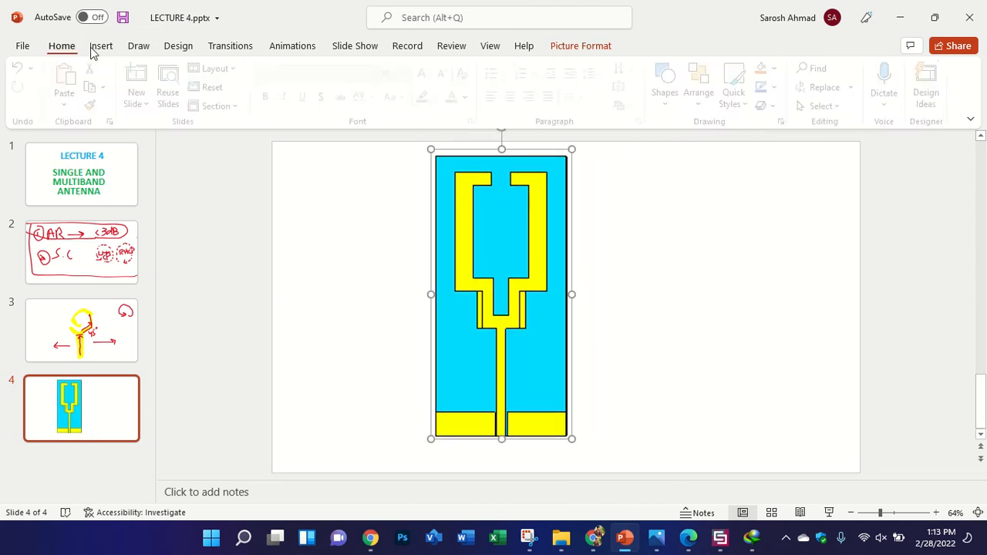
pyautogui.click(279, 85)
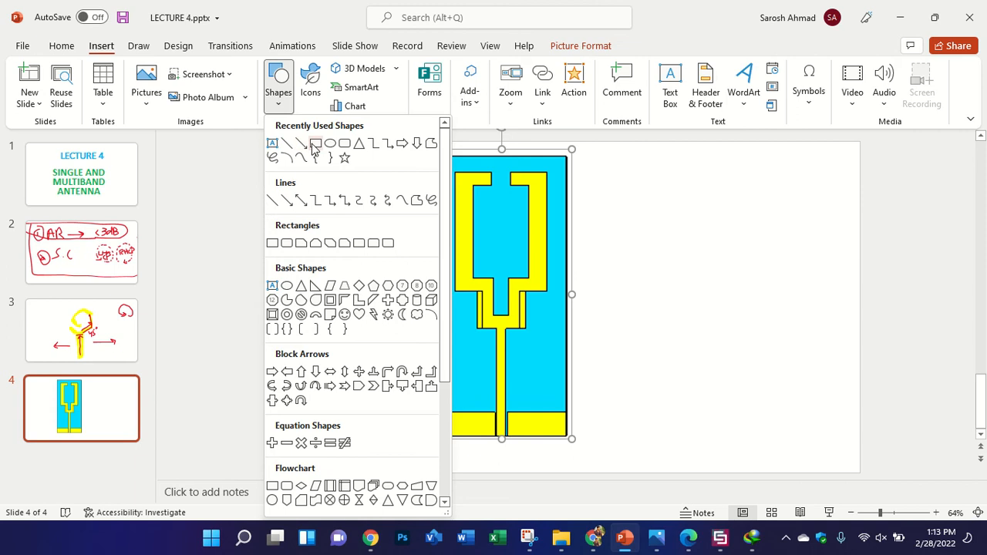
pyautogui.click(315, 143)
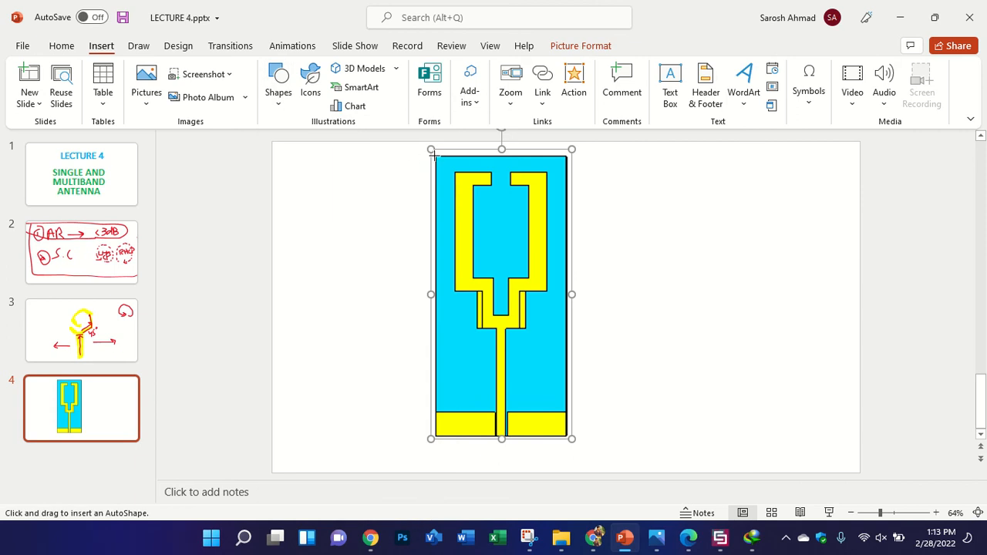
pyautogui.moveTo(434, 157); pyautogui.dragTo(566, 436)
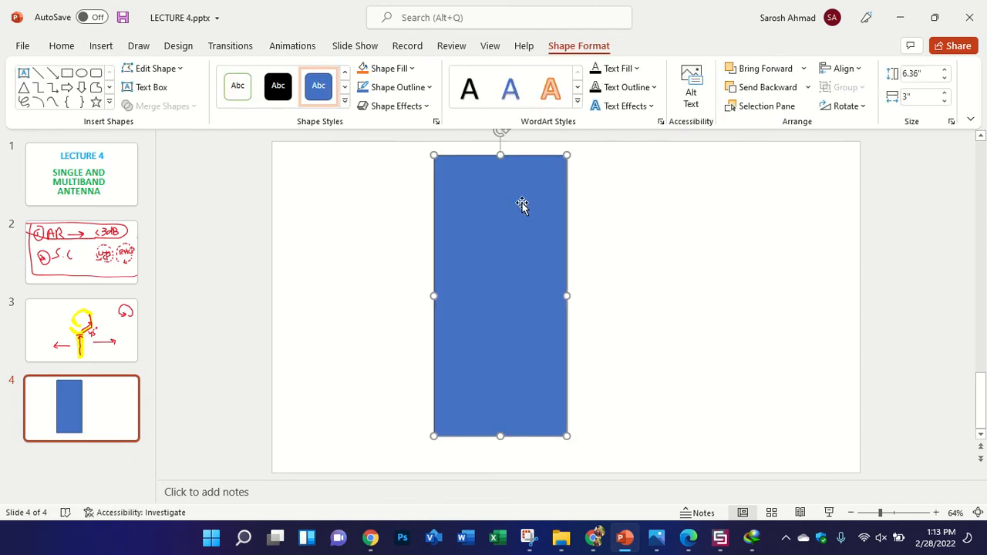
pyautogui.moveTo(522, 204); pyautogui.dragTo(662, 205)
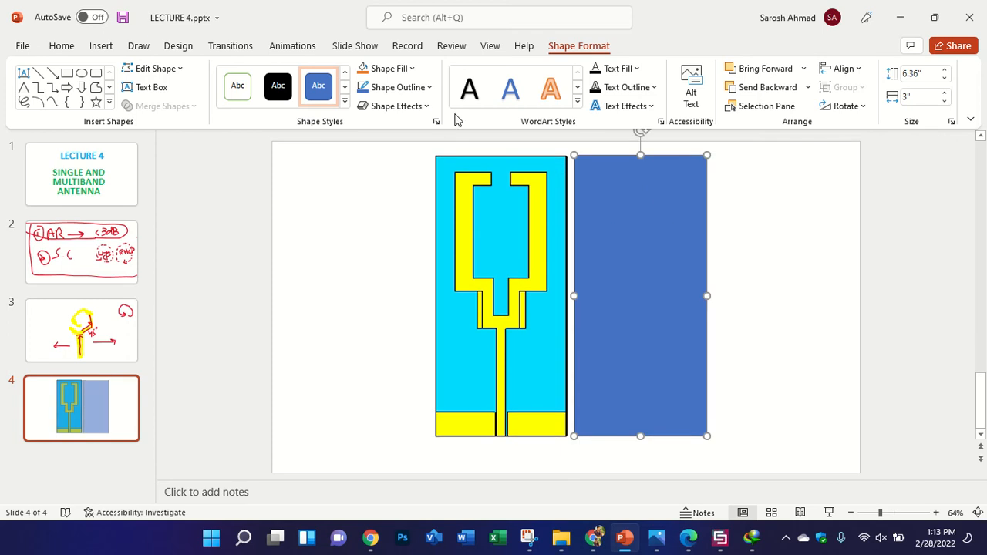
# - Give the substrate rectangle a standard light blue fill and a black outline
pyautogui.click(403, 68)
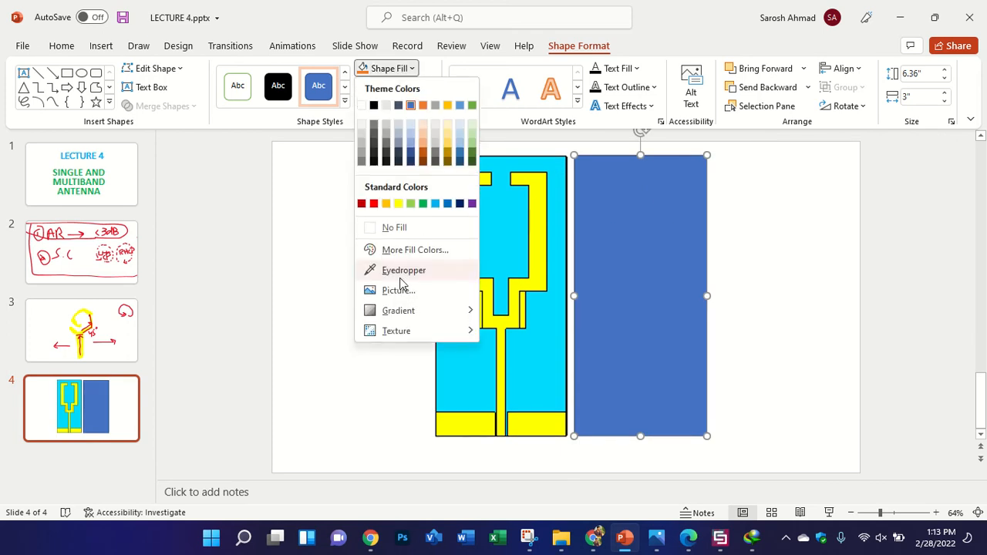
pyautogui.click(435, 203)
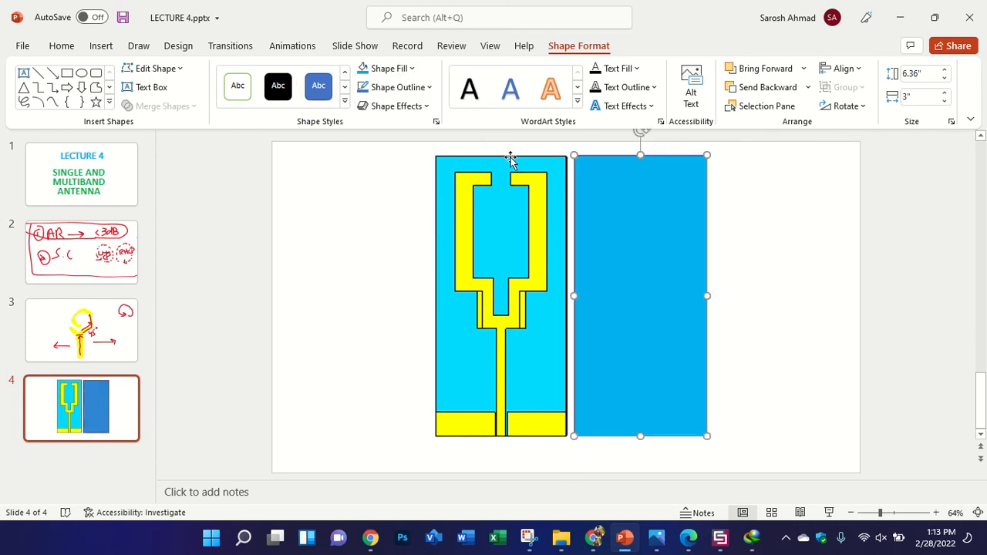
pyautogui.click(386, 71)
pyautogui.click(378, 158)
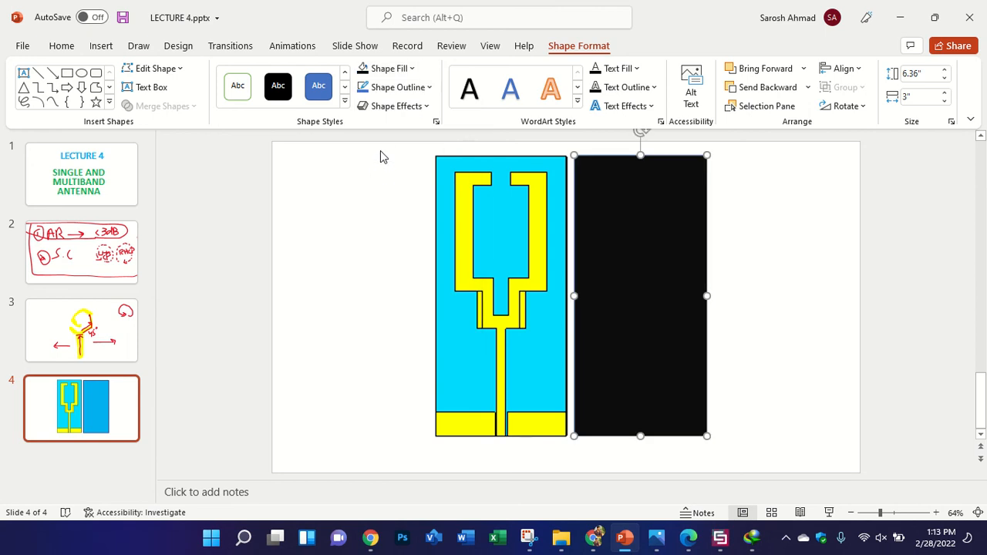
pyautogui.click(402, 68)
pyautogui.click(439, 203)
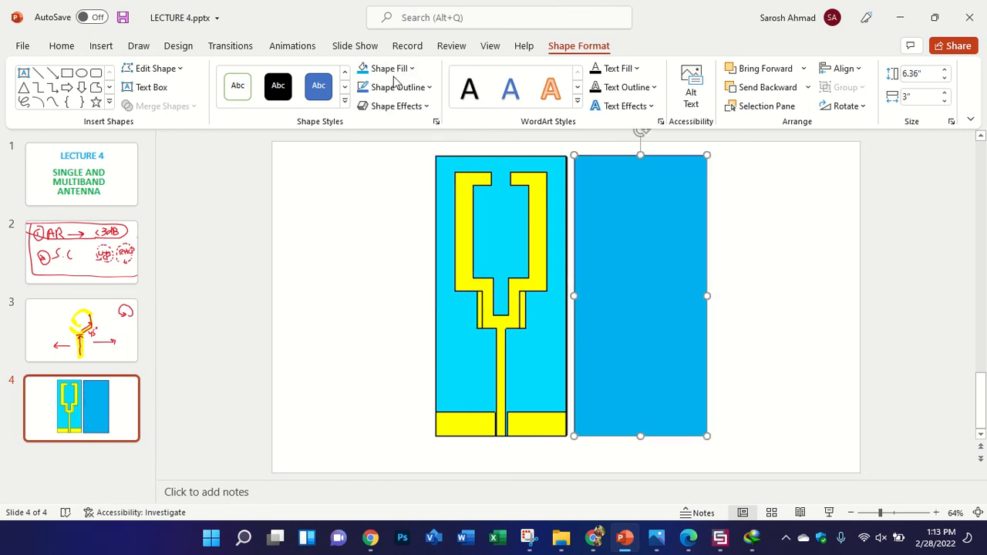
pyautogui.click(397, 88)
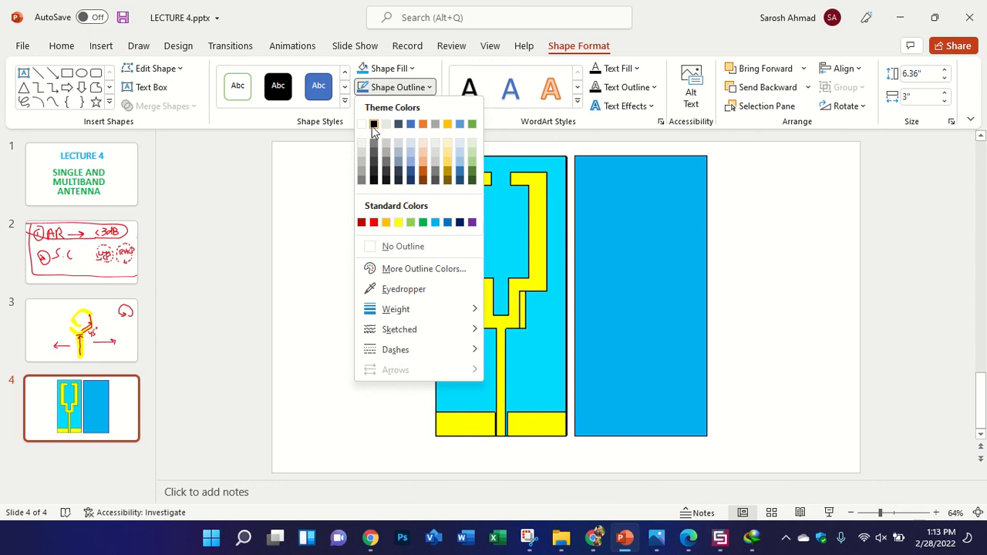
pyautogui.click(373, 125)
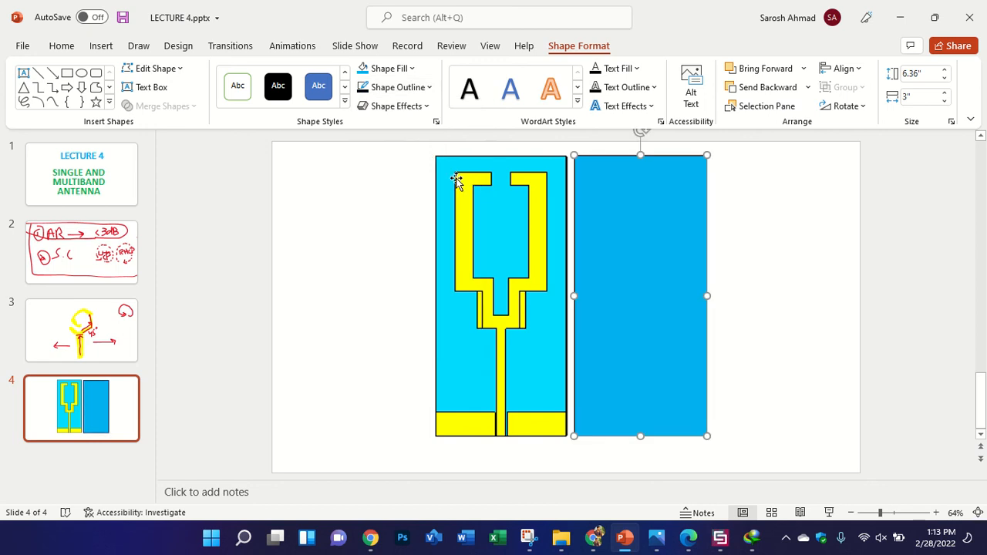
# - Trace the radiator's left arm with a vertical rectangle about 2.1 by 0.36 inches and two horizontal ones about 0.33 by 0.79 inches
pyautogui.click(67, 74)
pyautogui.moveTo(457, 187); pyautogui.dragTo(471, 278)
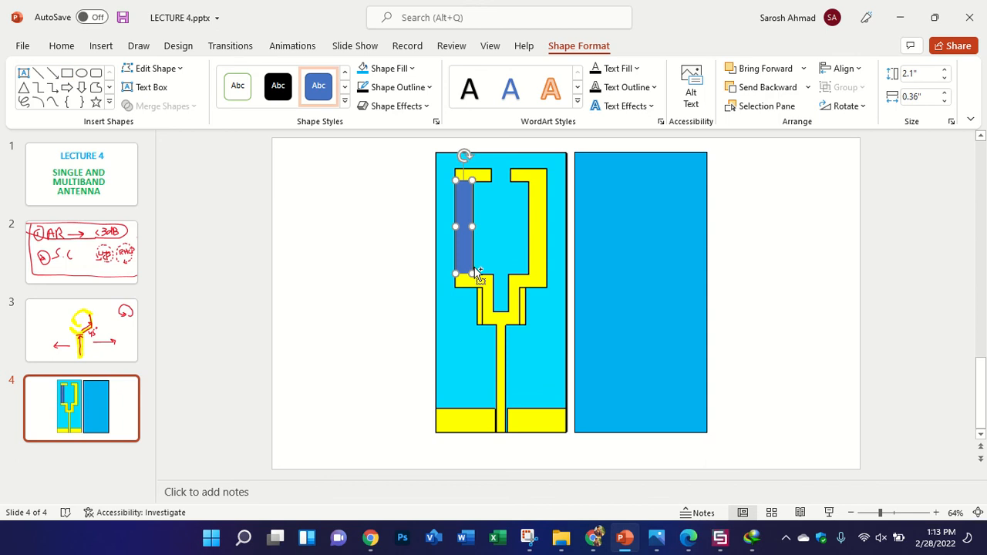
pyautogui.click(68, 73)
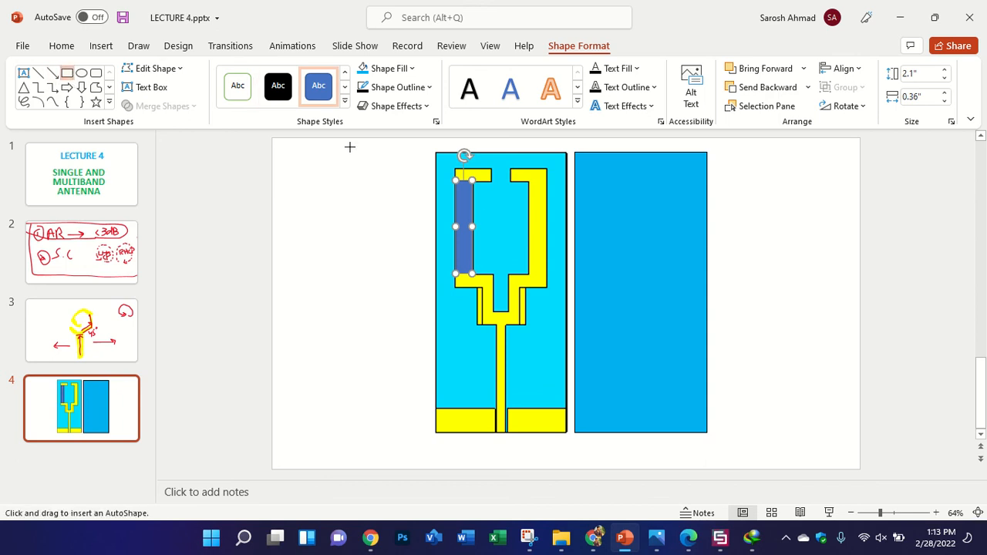
pyautogui.moveTo(459, 177); pyautogui.dragTo(455, 167)
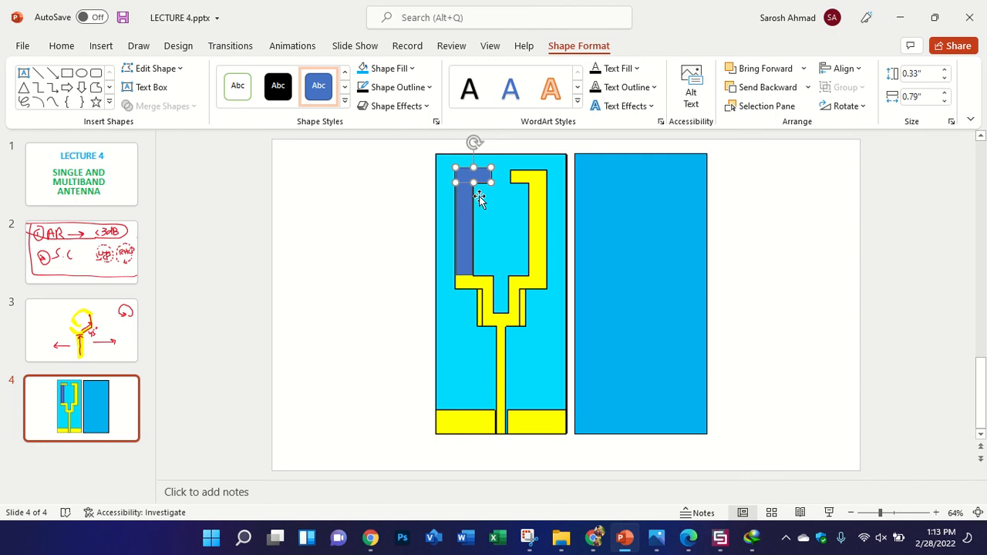
pyautogui.click(68, 73)
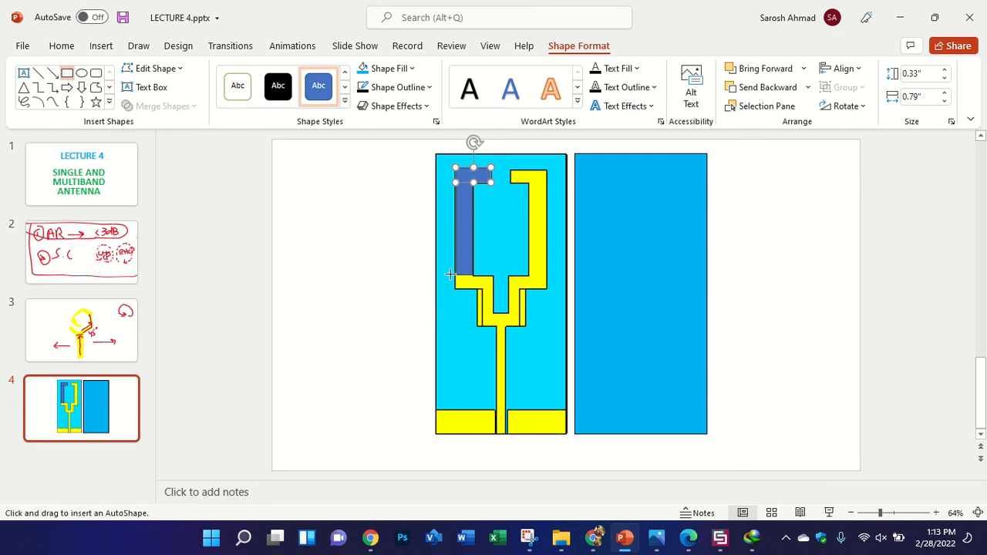
pyautogui.moveTo(454, 273); pyautogui.dragTo(494, 288)
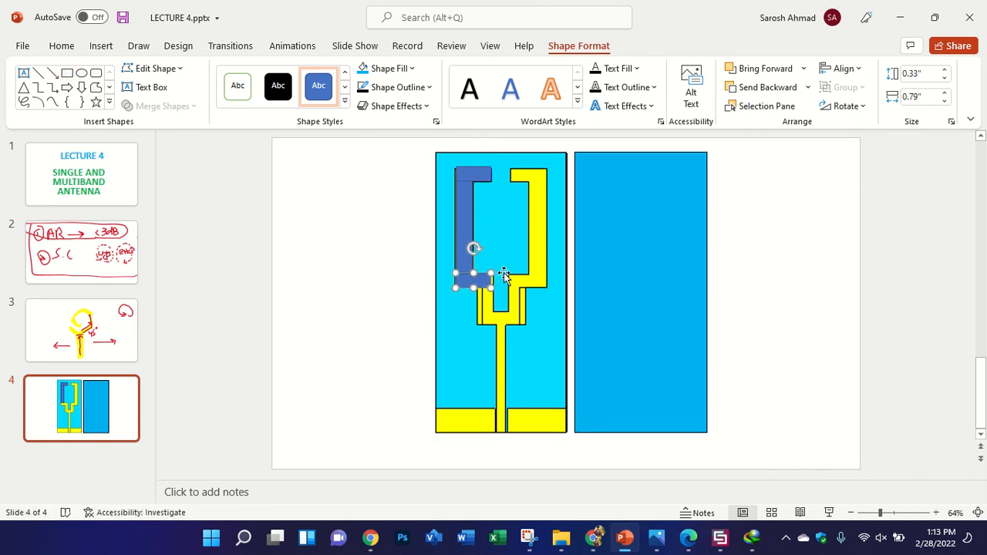
# - Group the three rectangles tracing the radiator's left arm and select the resulting group at closer zoom
pyautogui.keyDown('shift'); pyautogui.click(464, 216); pyautogui.keyUp('shift')
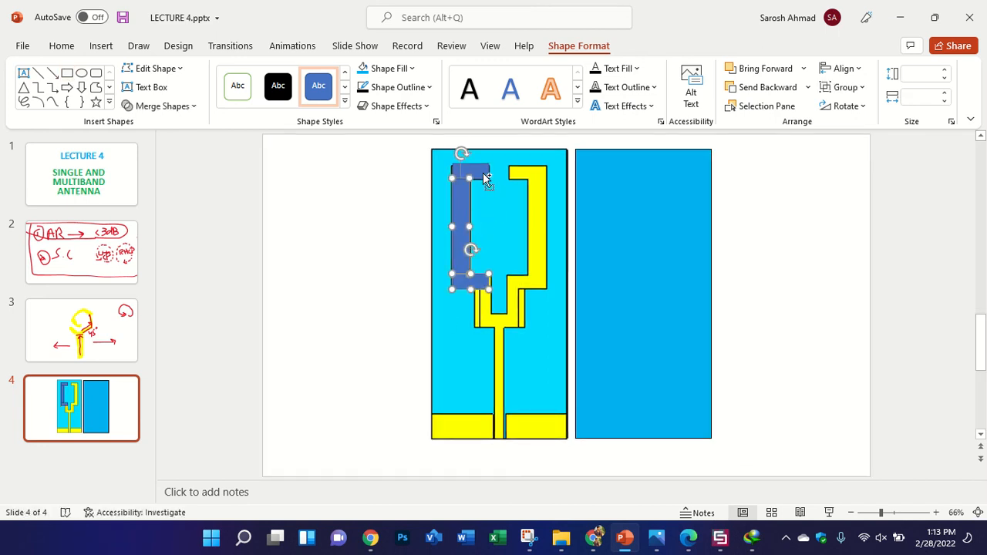
pyautogui.rightClick(484, 177)
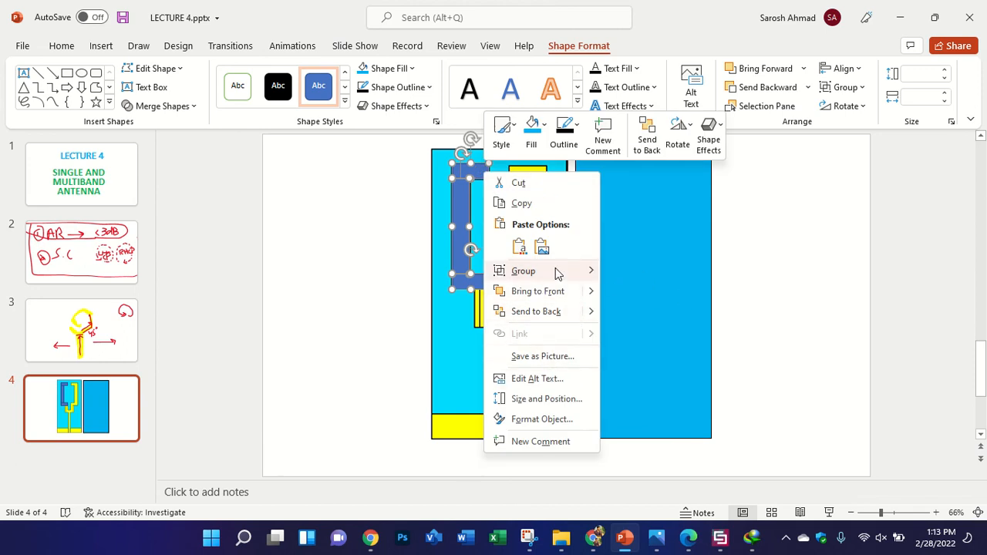
pyautogui.moveTo(557, 271)
pyautogui.click(639, 274)
pyautogui.click(760, 258)
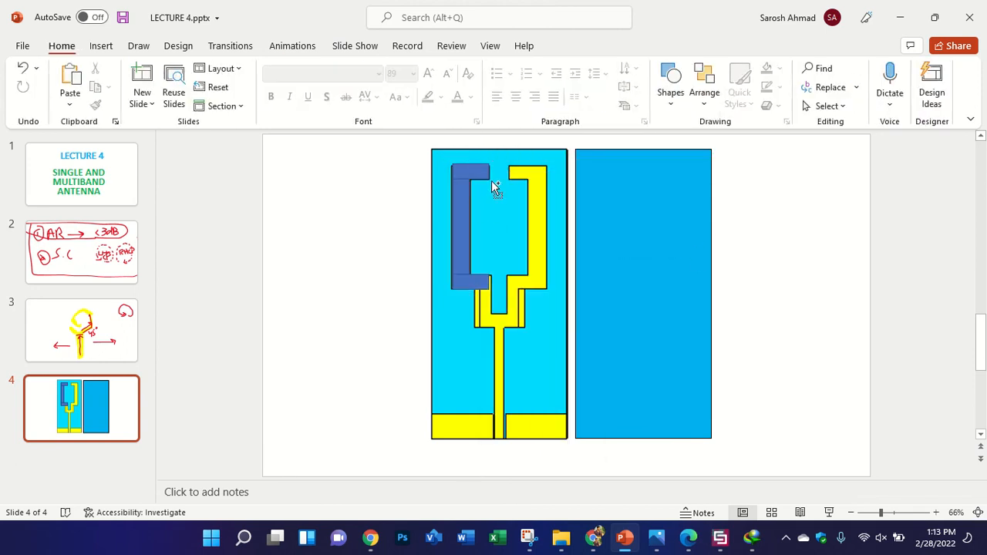
pyautogui.keyDown('ctrl'); pyautogui.scroll(4, 494, 187); pyautogui.keyUp('ctrl')
pyautogui.click(417, 241)
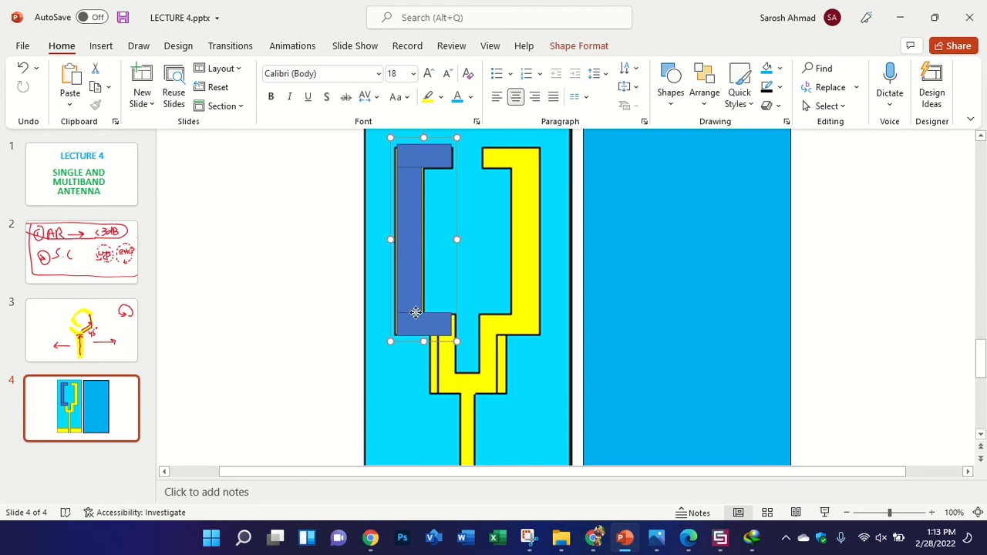
# - Remove the outline from all three blue rectangles that form the bracket over the antenna picture's left arm
pyautogui.click(417, 316)
pyautogui.click(407, 275)
pyautogui.keyDown('shift'); pyautogui.click(439, 158); pyautogui.keyUp('shift')
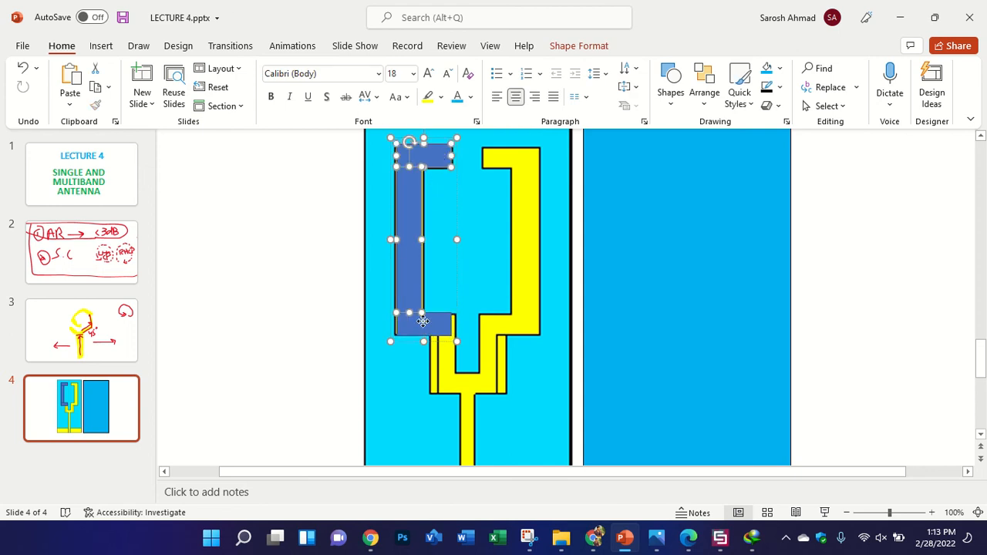
pyautogui.keyDown('shift'); pyautogui.click(423, 320); pyautogui.keyUp('shift')
pyautogui.click(780, 86)
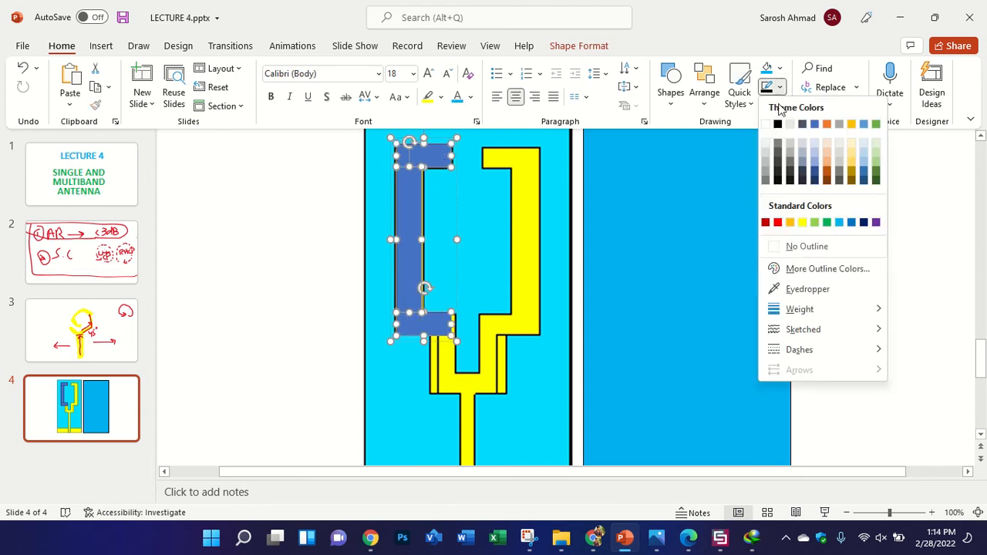
pyautogui.click(793, 255)
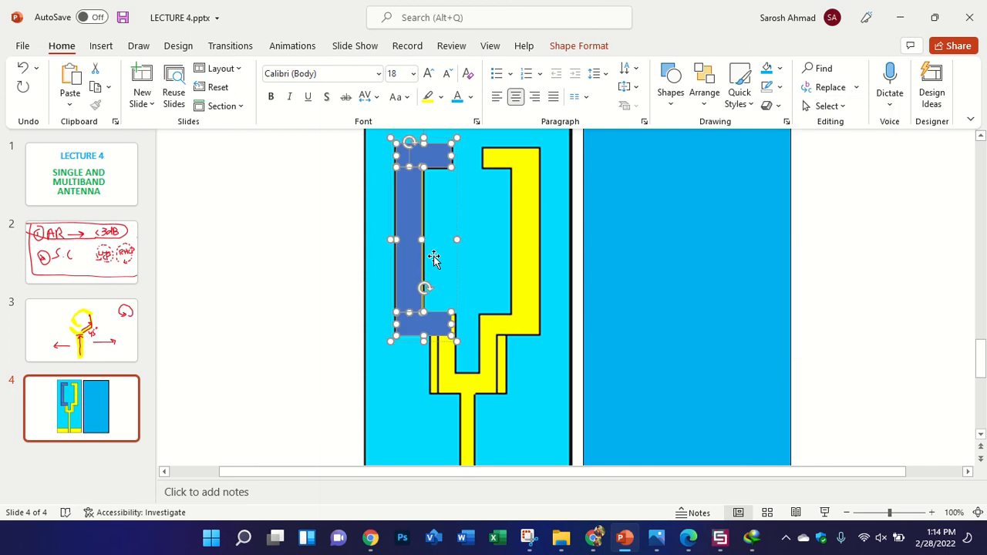
# - Nudge the three bracket rectangles slightly and fill them with standard yellow
pyautogui.moveTo(408, 237); pyautogui.dragTo(407, 237)
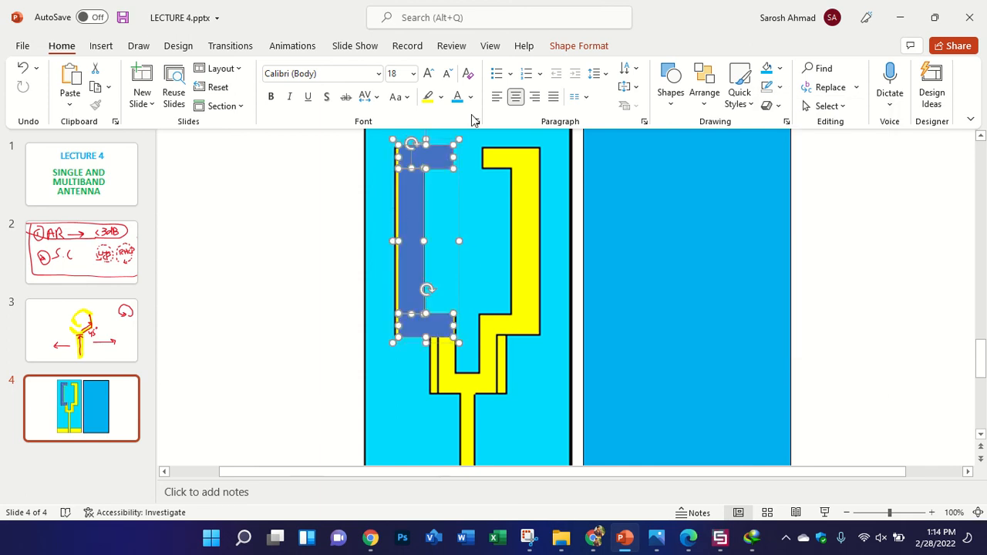
pyautogui.click(780, 68)
pyautogui.click(802, 203)
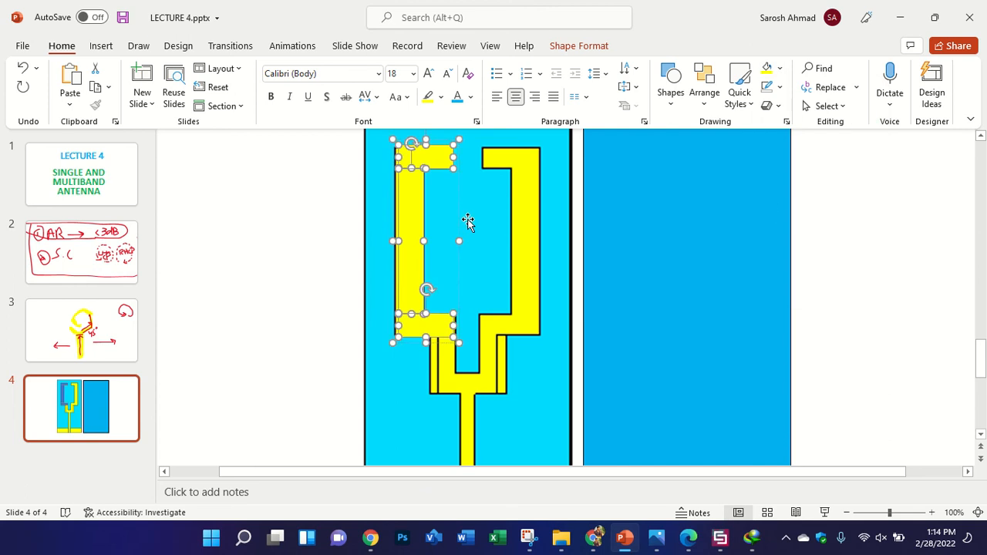
# - Move the yellow bracket off the antenna picture onto the upper left part of the plain blue rectangle
pyautogui.moveTo(410, 232); pyautogui.dragTo(612, 229)
pyautogui.keyDown('ctrl'); pyautogui.scroll(-3, 588, 217); pyautogui.keyUp('ctrl')
pyautogui.click(833, 222)
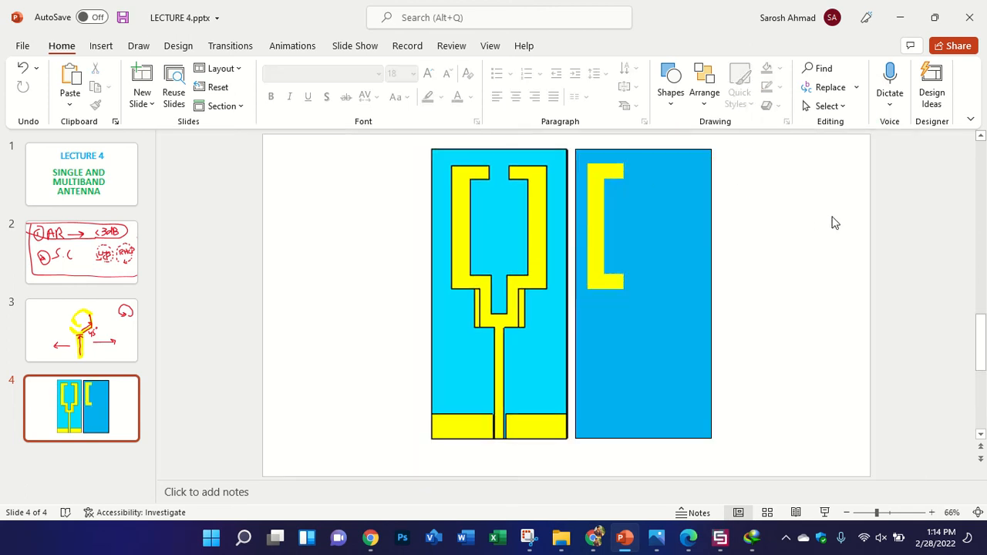
# - Duplicate the yellow bracket, rotate the copy 180° and align it opposite the original on the blue rectangle
pyautogui.click(603, 214)
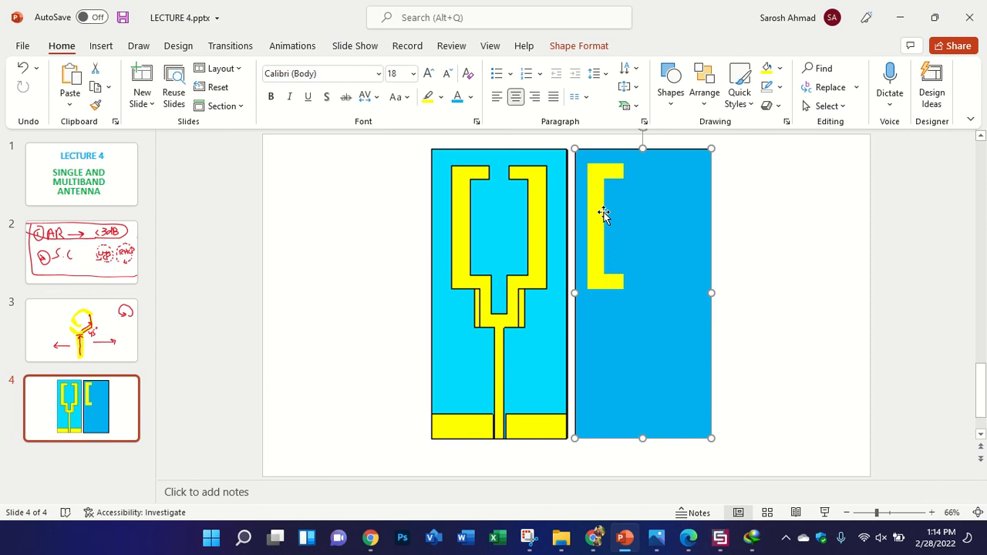
pyautogui.keyDown('ctrl'); pyautogui.moveTo(602, 219); pyautogui.dragTo(671, 219); pyautogui.keyUp('ctrl')
pyautogui.moveTo(683, 146); pyautogui.dragTo(673, 301)
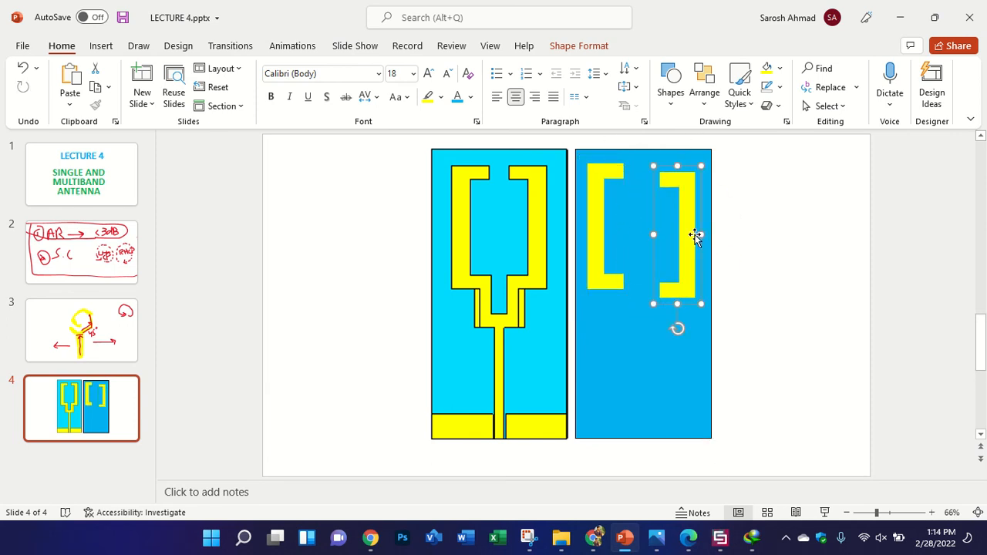
pyautogui.moveTo(695, 236); pyautogui.dragTo(691, 221)
pyautogui.click(767, 246)
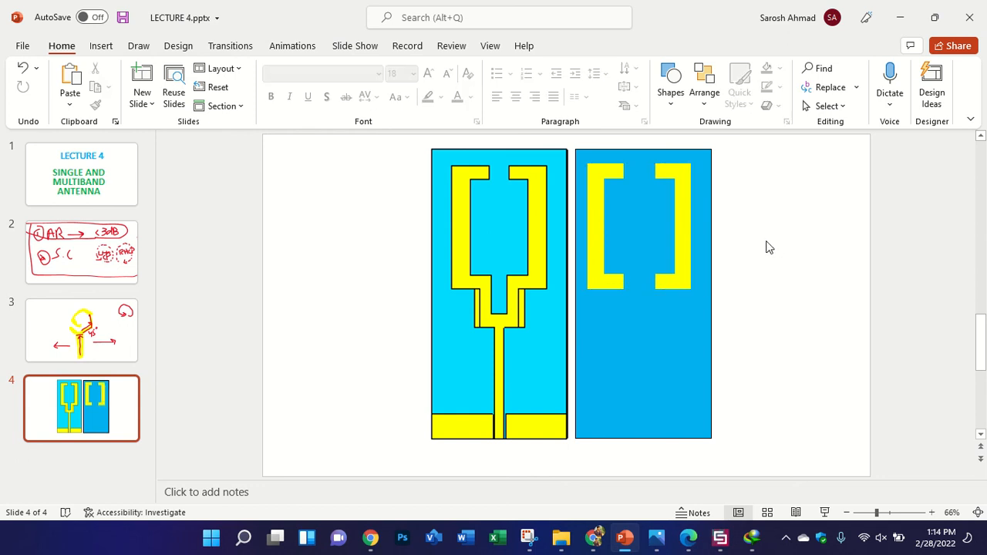
# - Delete the reference antenna picture and group the blue rectangle with the two yellow brackets
pyautogui.moveTo(494, 266); pyautogui.dragTo(359, 234)
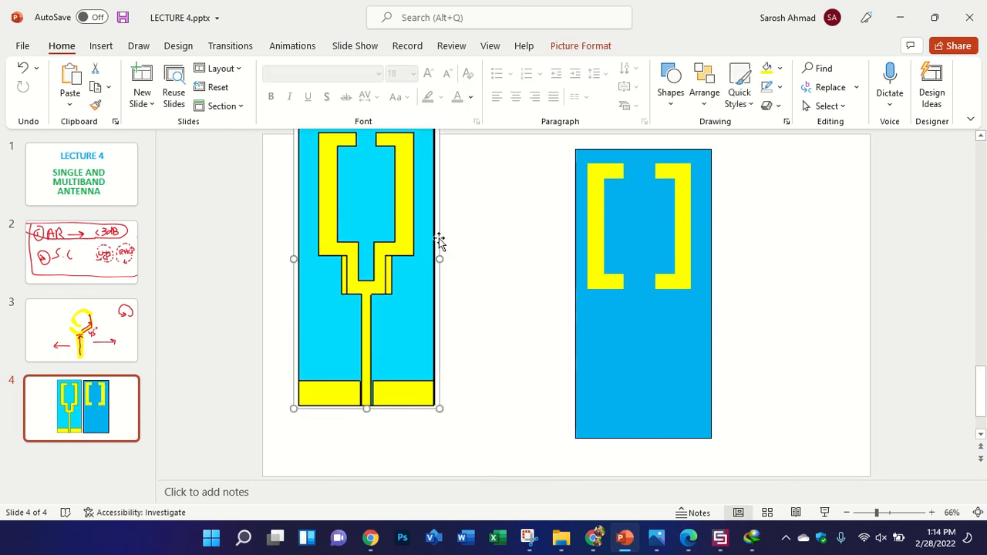
pyautogui.press('Delete')
pyautogui.hotkey('ctrl', 'a')
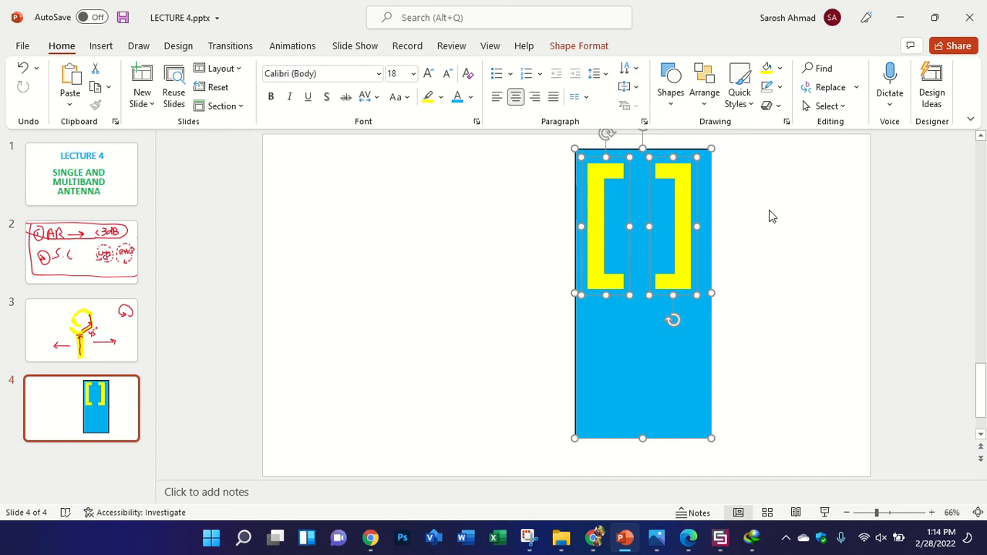
pyautogui.rightClick(679, 214)
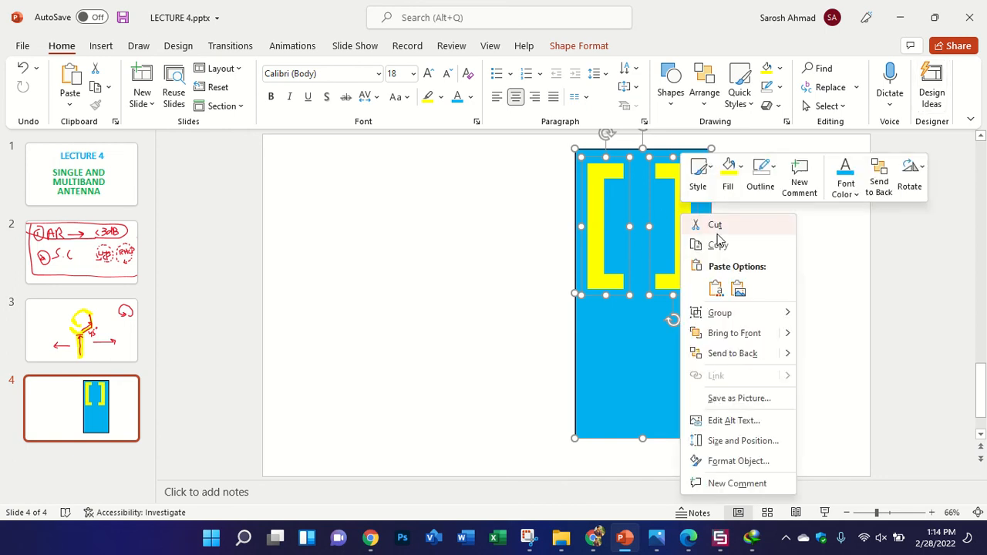
pyautogui.moveTo(739, 316)
pyautogui.click(819, 317)
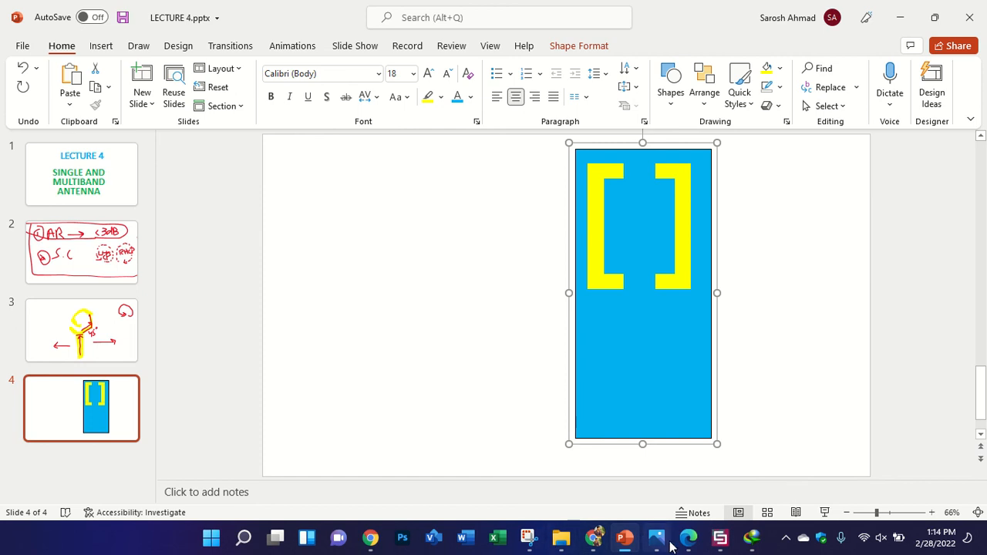
# - Switch to Word, create a blank document and paste the copied antenna drawing into it
pyautogui.click(472, 546)
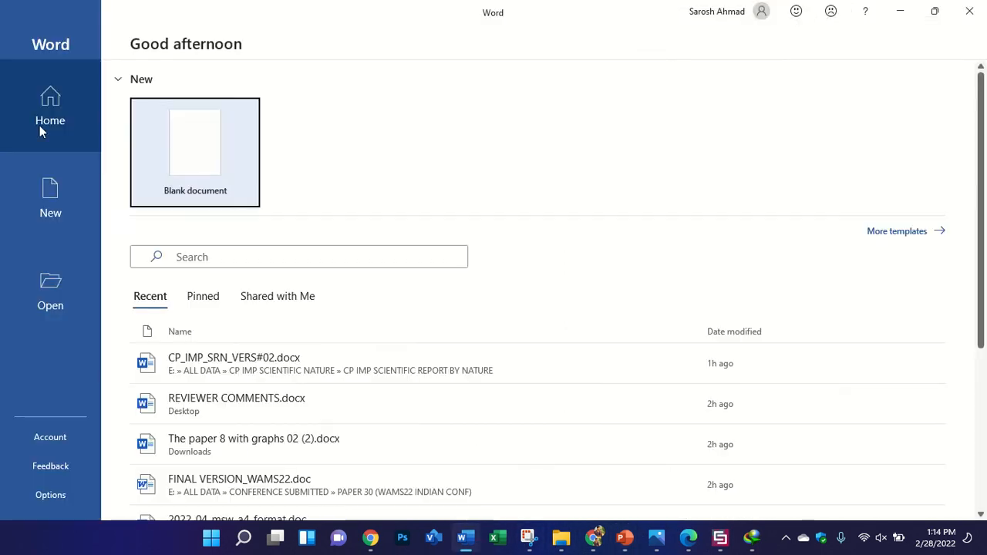
pyautogui.click(175, 146)
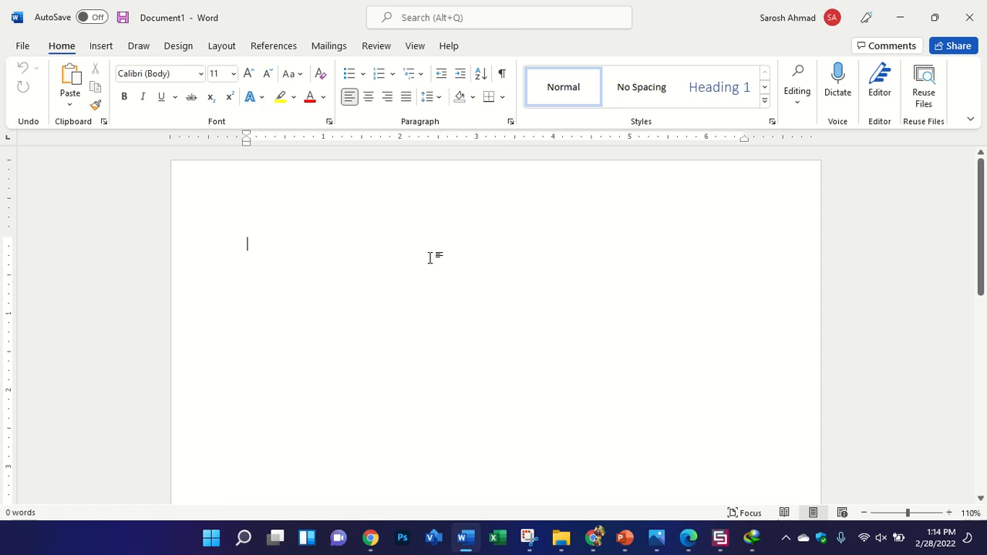
pyautogui.hotkey('ctrl', 'v')
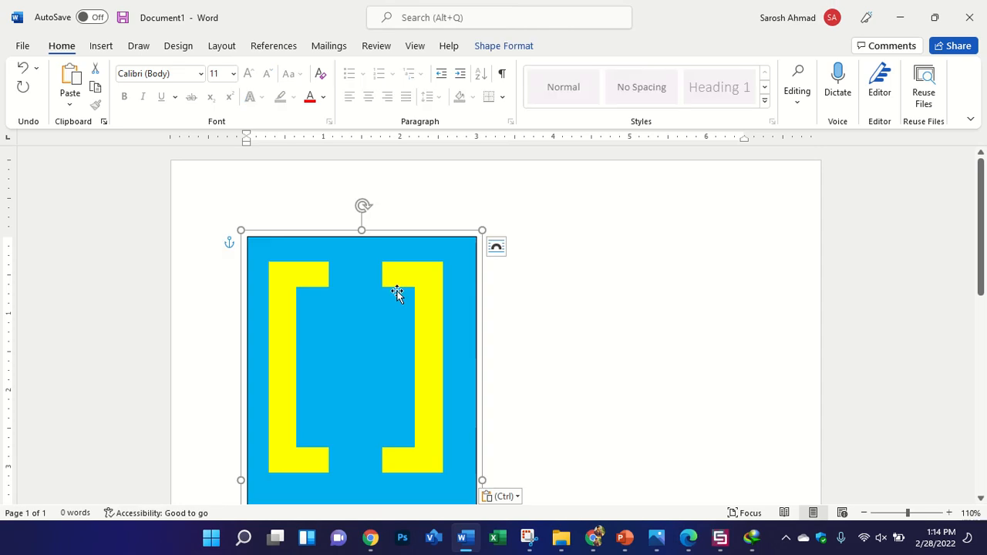
# - Convert the pasted antenna drawing to a single picture using the Picture paste option
pyautogui.click(424, 278)
pyautogui.scroll(-2, 540, 428)
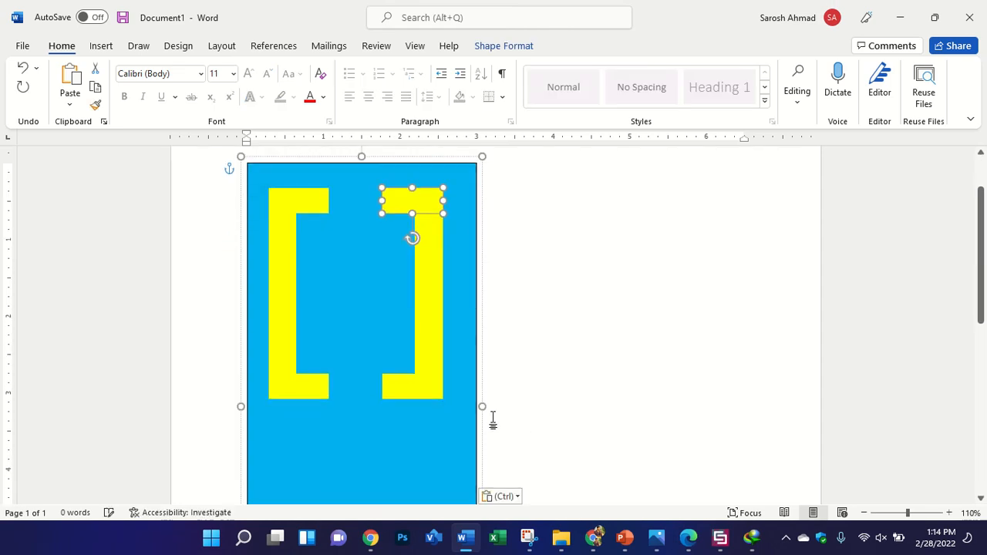
pyautogui.click(506, 499)
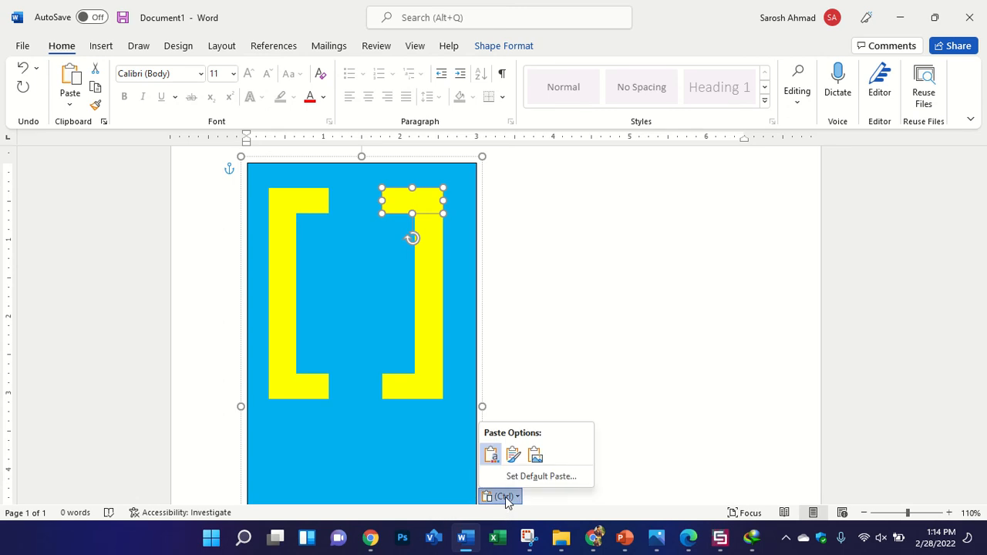
pyautogui.click(537, 457)
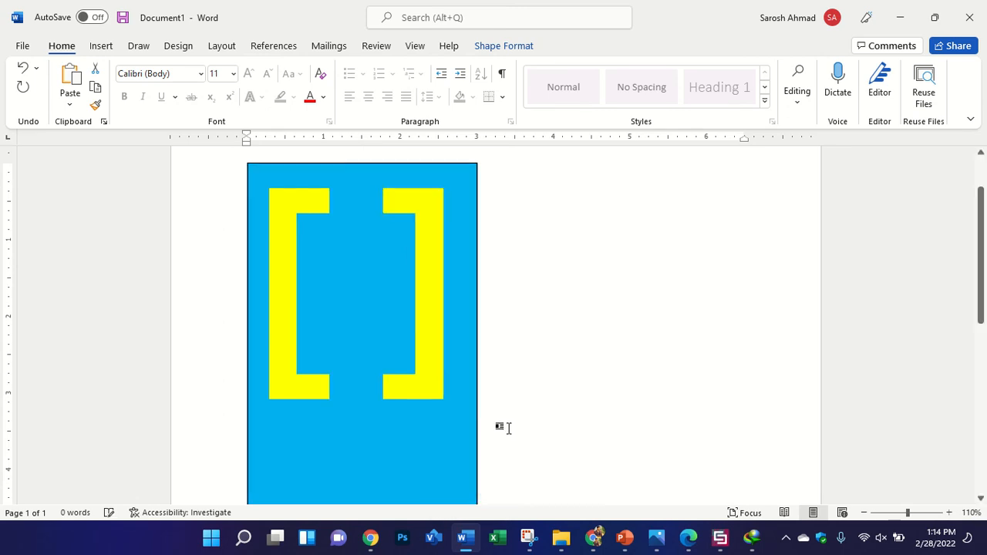
# - Shrink the pasted antenna picture proportionally to about 1.3 inches wide
pyautogui.click(447, 270)
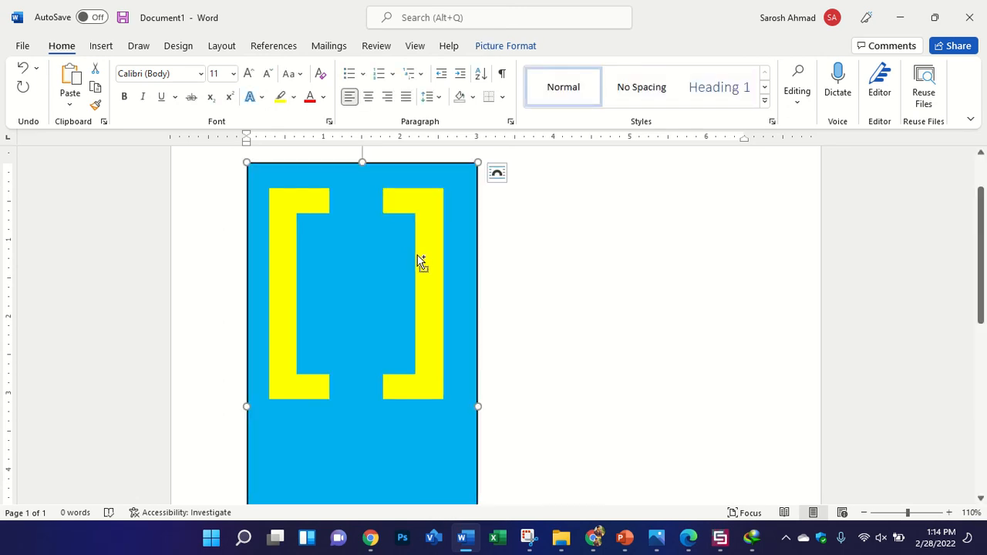
pyautogui.keyDown('ctrl'); pyautogui.scroll(-2, 454, 363); pyautogui.keyUp('ctrl')
pyautogui.scroll(-2, 469, 434)
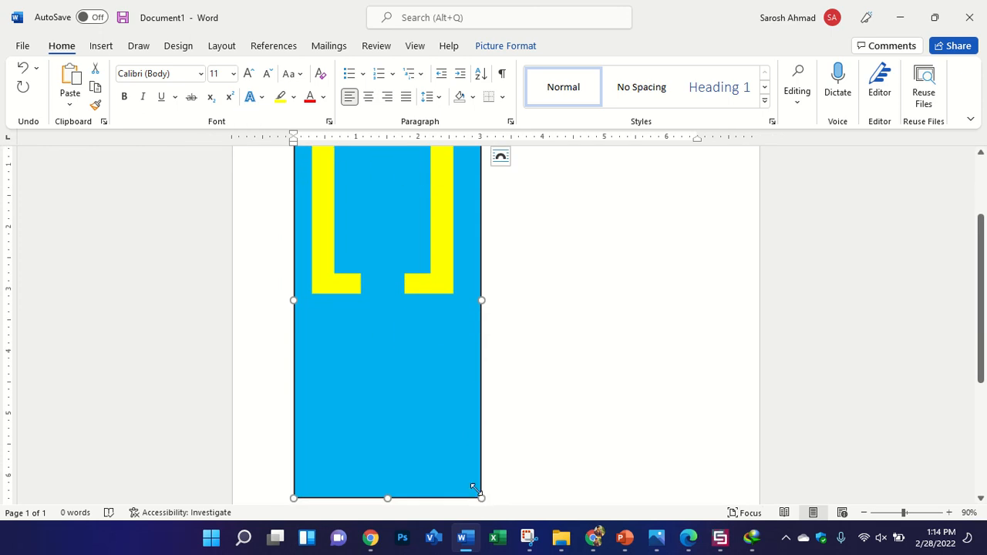
pyautogui.moveTo(473, 488); pyautogui.dragTo(375, 235)
pyautogui.click(396, 300)
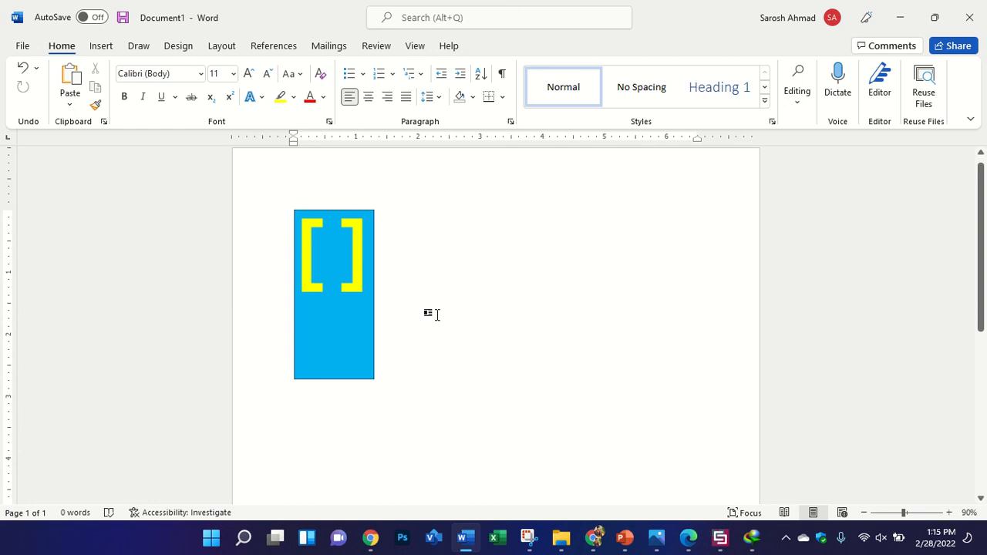
# - Switch back to PowerPoint and draw a vertical double-headed arrow about 2.78" long beside the left bracket's outer edge
pyautogui.click(625, 538)
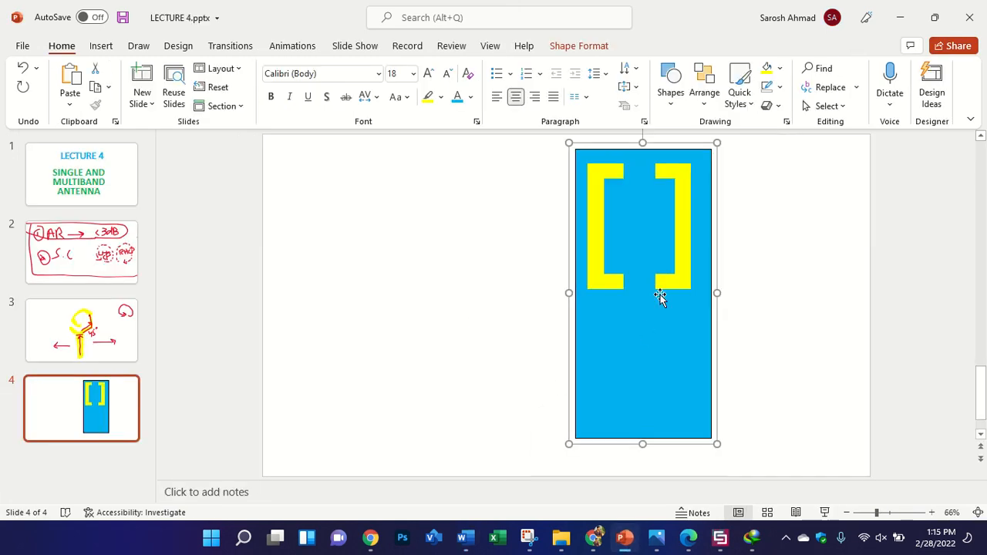
pyautogui.click(103, 46)
pyautogui.click(279, 87)
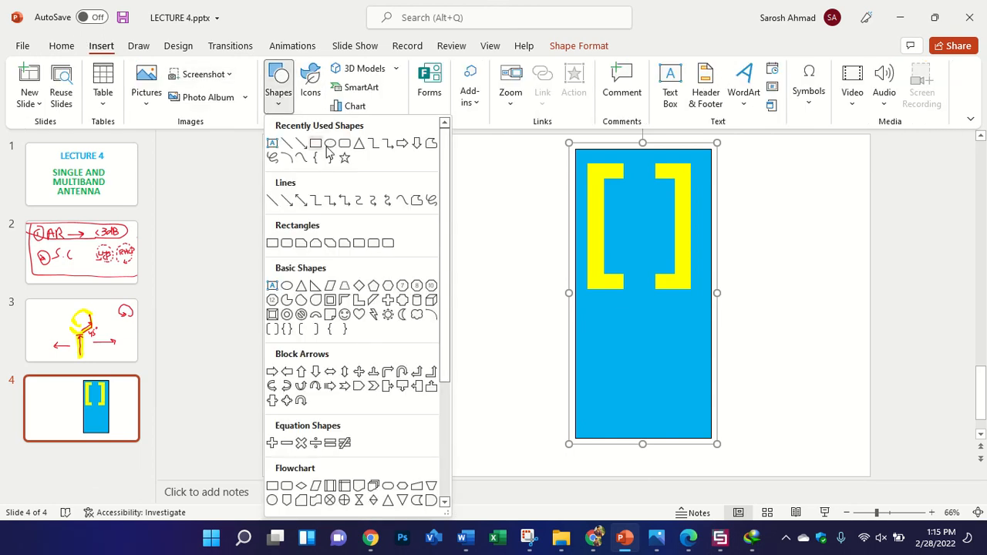
pyautogui.click(301, 200)
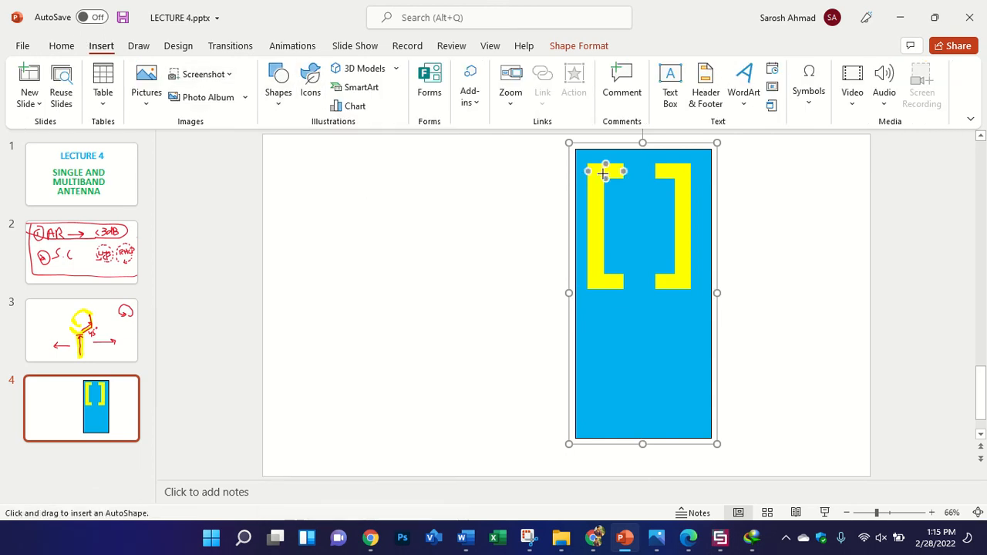
pyautogui.moveTo(578, 165); pyautogui.dragTo(581, 289)
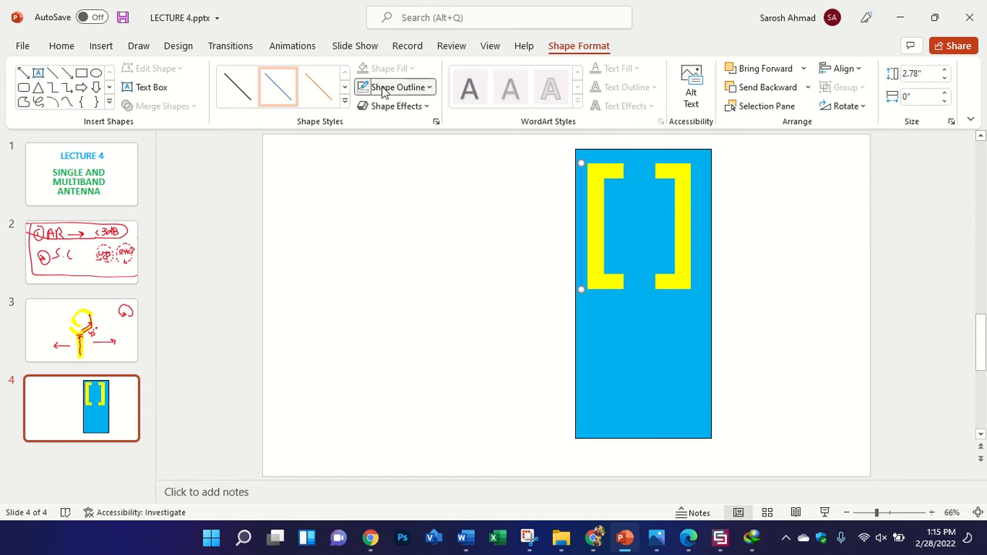
# - Set the dimension arrow's outline to standard purple with a 2¼ pt weight
pyautogui.click(383, 90)
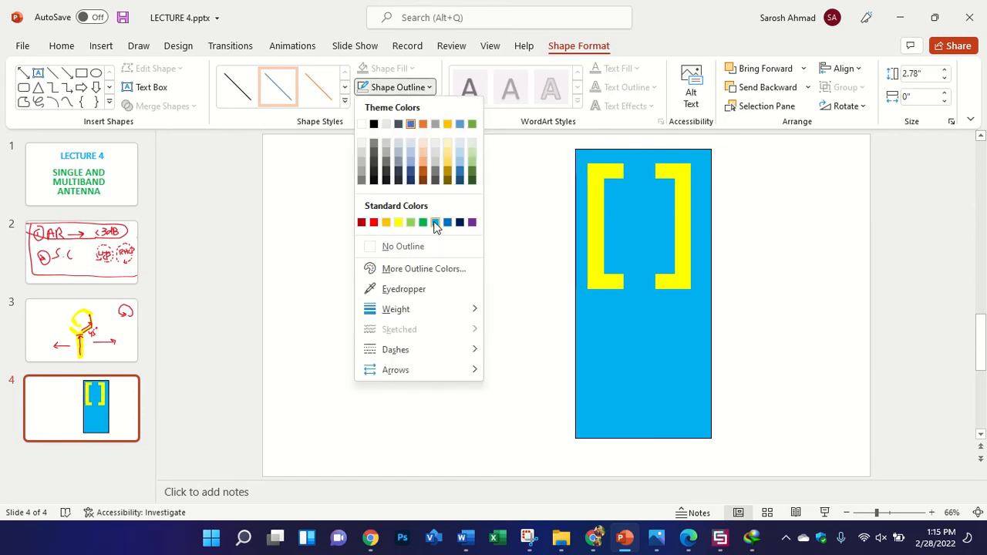
pyautogui.click(472, 223)
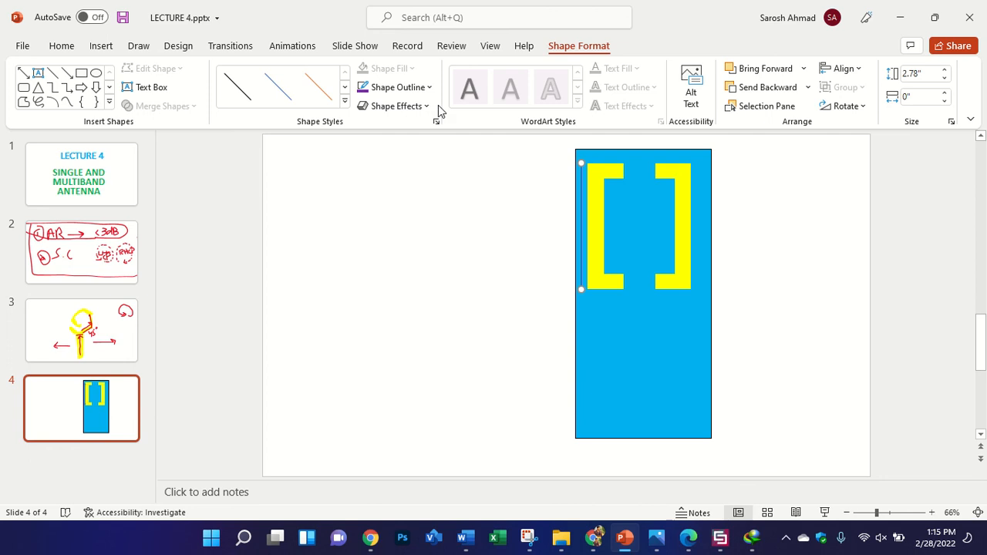
pyautogui.click(428, 87)
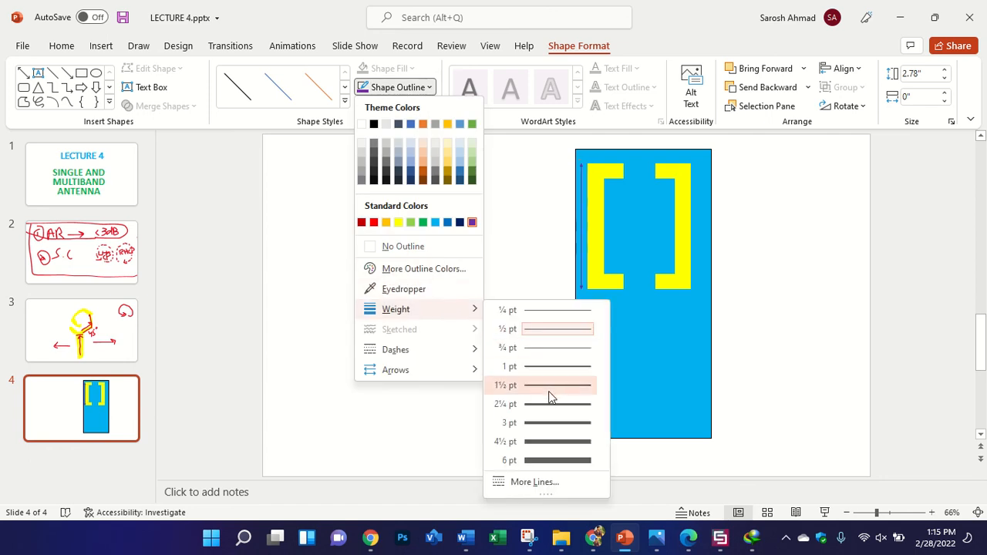
pyautogui.click(552, 404)
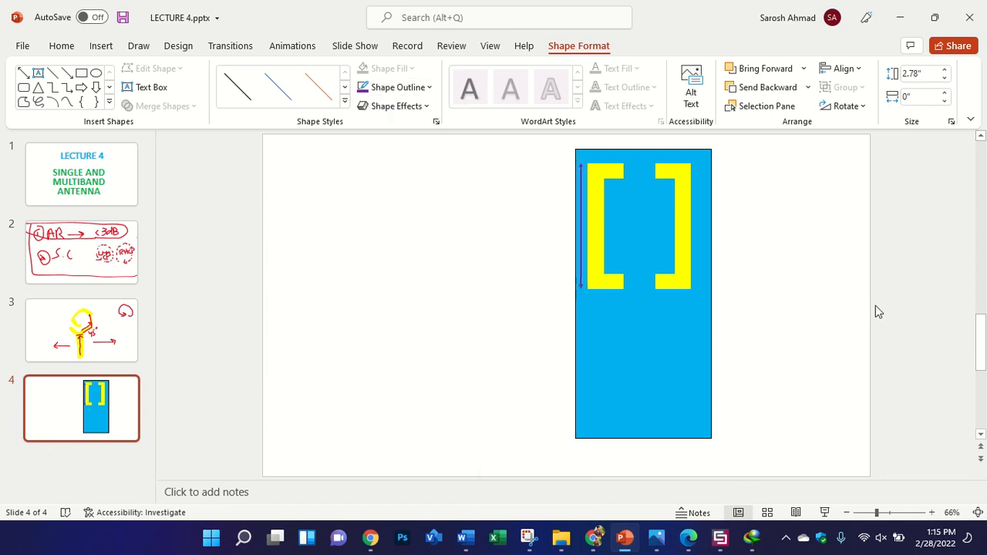
pyautogui.click(802, 239)
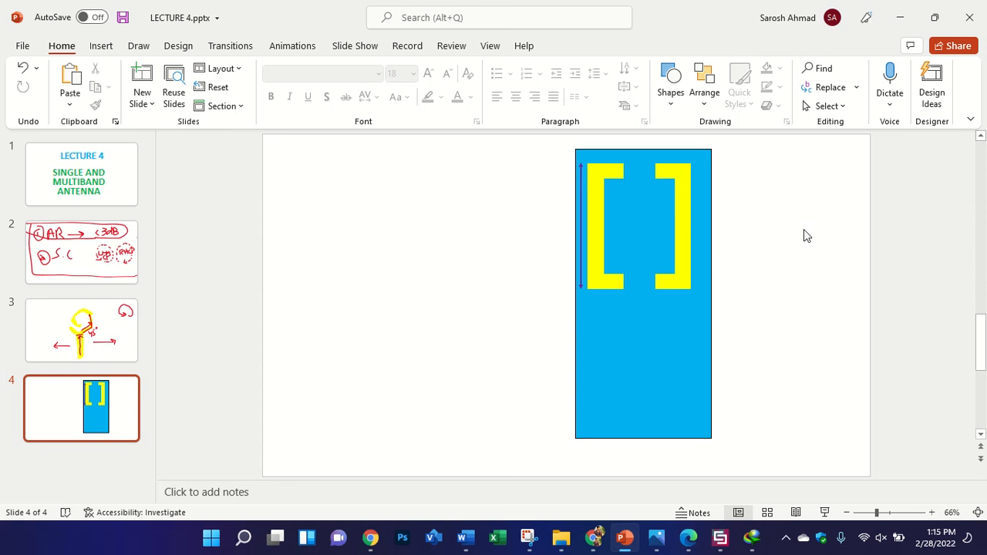
# - Open Visio and choose the Basic Diagram template
pyautogui.click(434, 538)
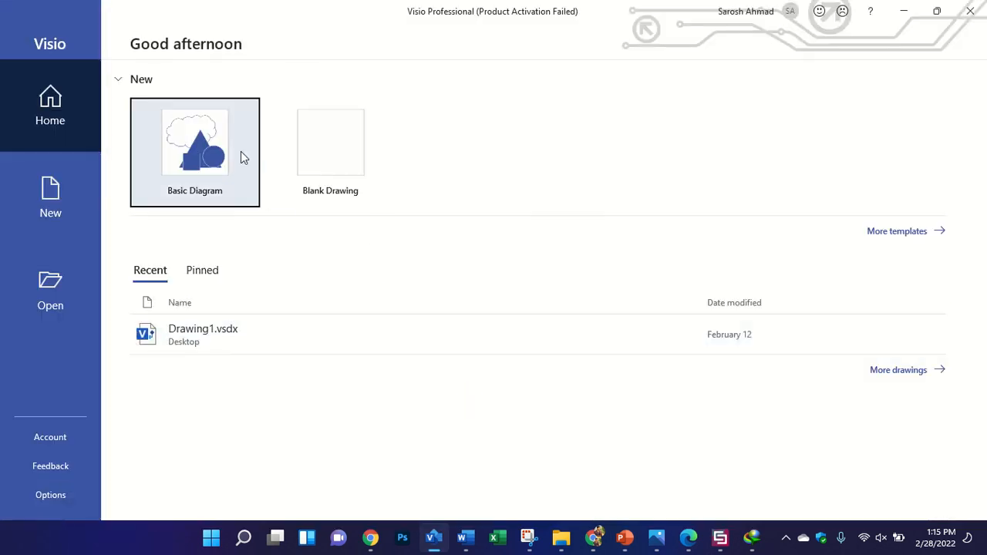
pyautogui.click(195, 152)
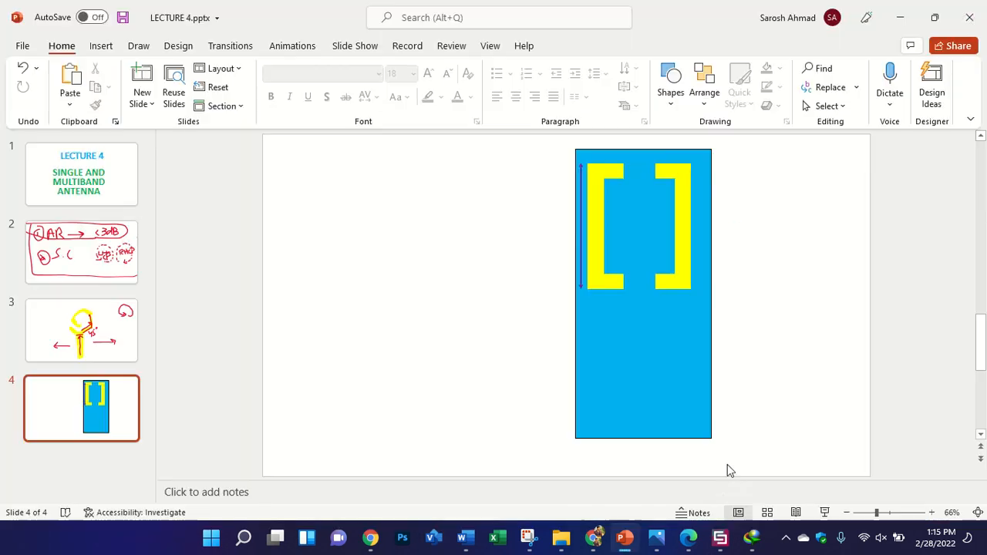
# - Switch to CST Studio Suite and rotate the antenna model to view it obliquely in 3D
pyautogui.click(720, 538)
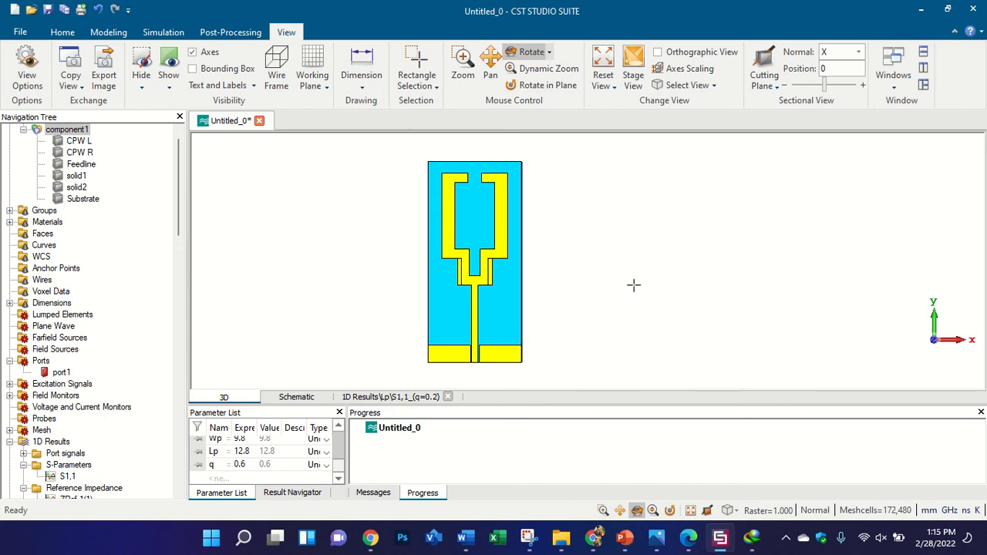
pyautogui.moveTo(635, 284); pyautogui.dragTo(647, 221)
pyautogui.scroll(-1, 463, 245)
pyautogui.scroll(1, 457, 244)
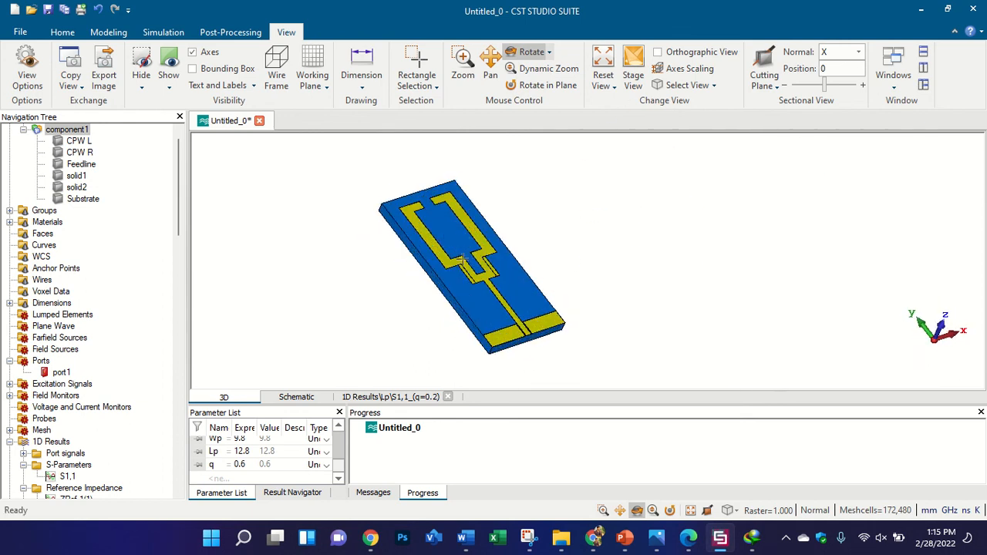
# - Rotate the antenna model to inspect it obliquely and return it to the front view
pyautogui.scroll(1, 469, 256)
pyautogui.scroll(-1, 481, 249)
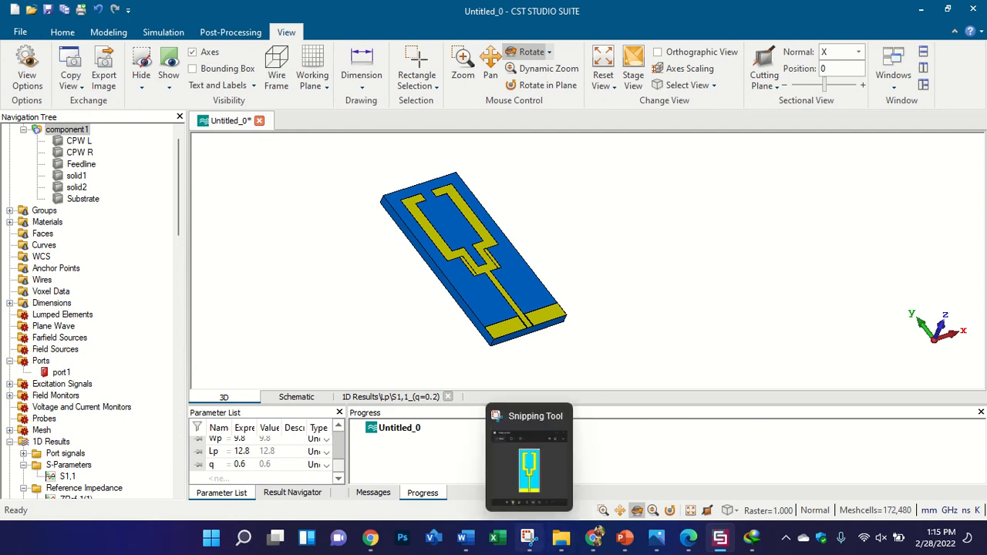
pyautogui.click(529, 539)
pyautogui.click(676, 242)
pyautogui.moveTo(676, 242); pyautogui.dragTo(621, 291)
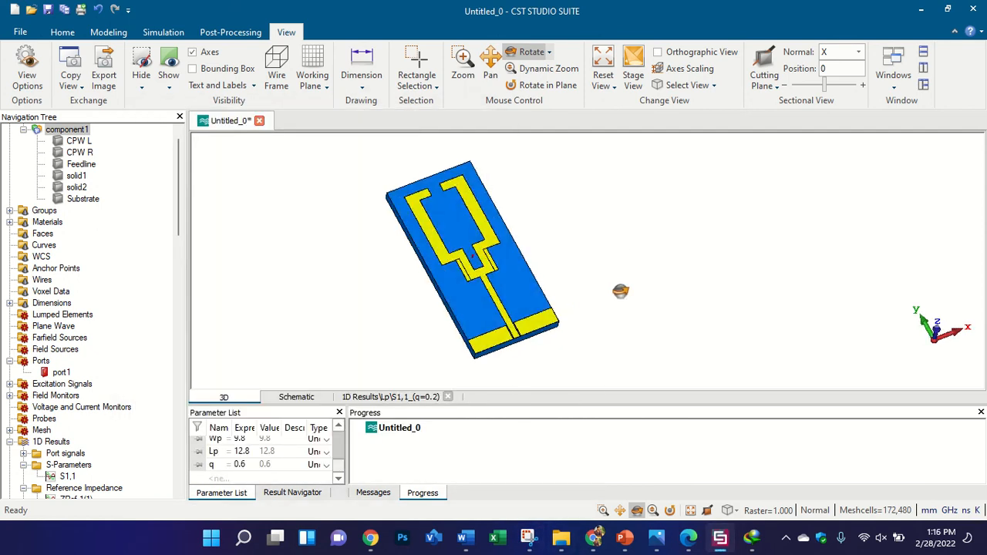
pyautogui.press('space')
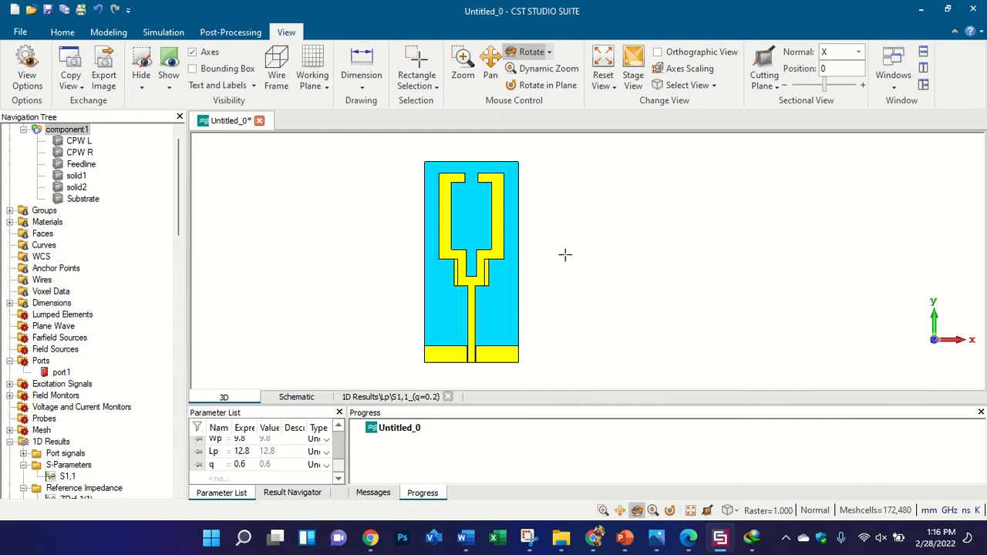
# - Switch to Visio, dismiss the Office activation wizard and close Visio
pyautogui.click(432, 537)
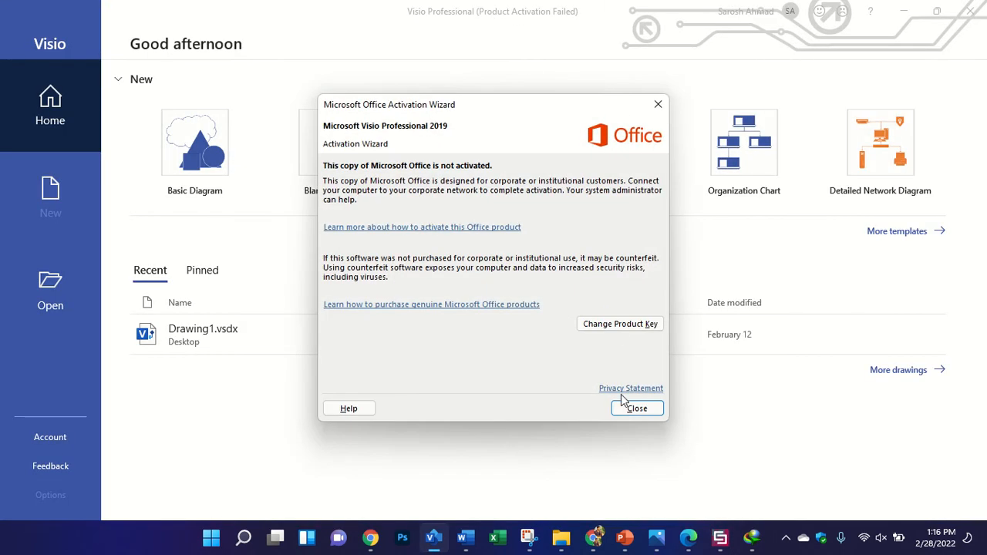
pyautogui.click(624, 406)
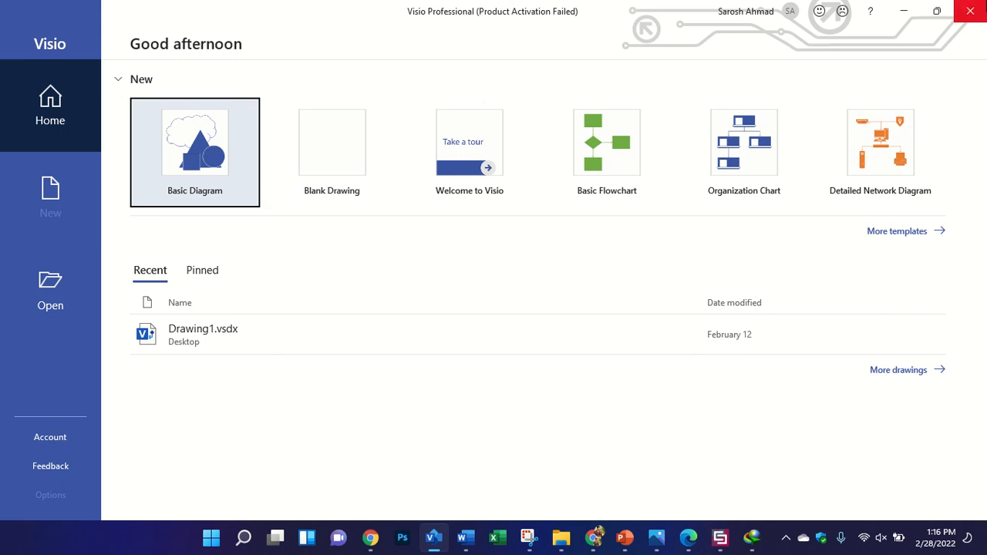
pyautogui.click(985, 5)
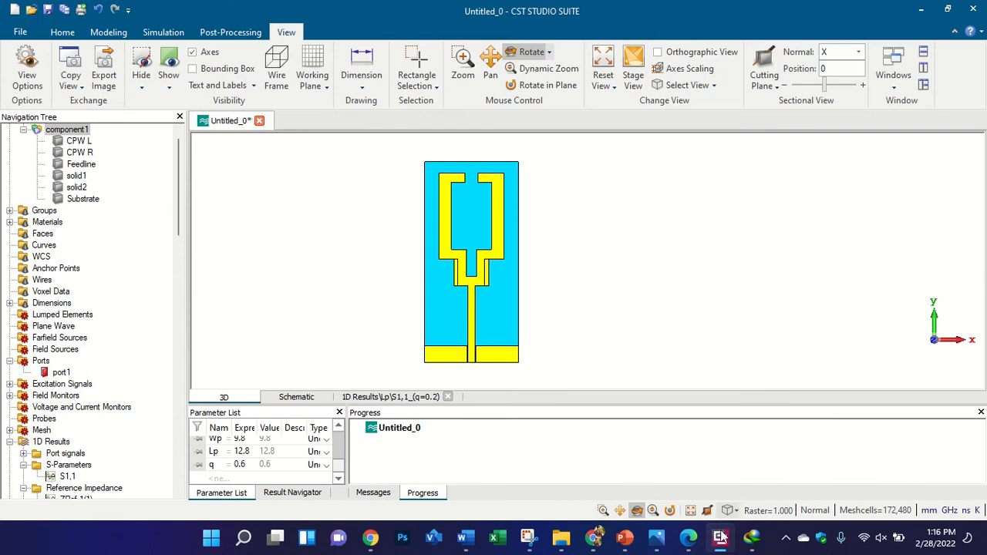
# - Switch to the antenna paper in Edge and examine the structure, design-step and reflection-coefficient figures on page 4
pyautogui.click(688, 537)
pyautogui.keyDown('ctrl'); pyautogui.scroll(-5, 463, 340); pyautogui.keyUp('ctrl')
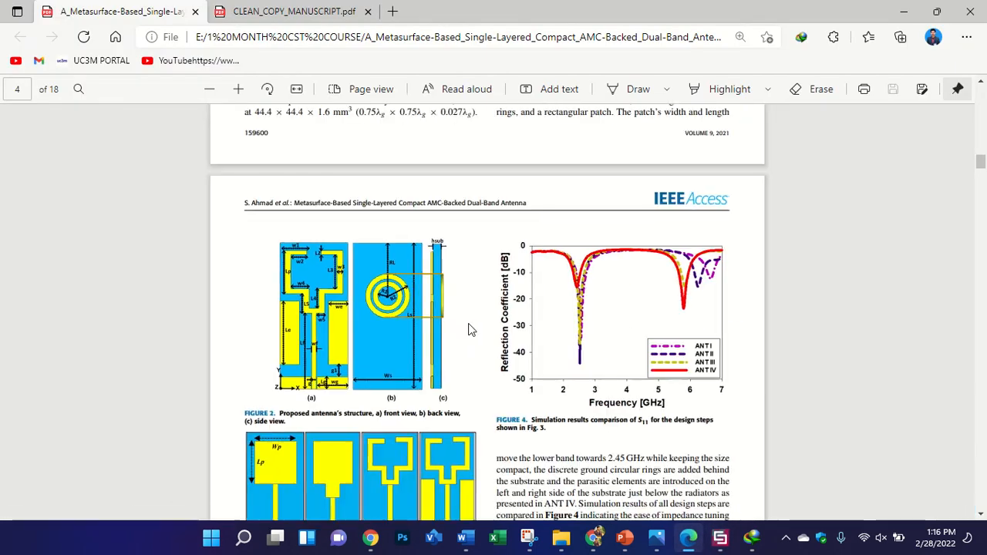
pyautogui.scroll(1, 469, 324)
pyautogui.scroll(-2, 535, 308)
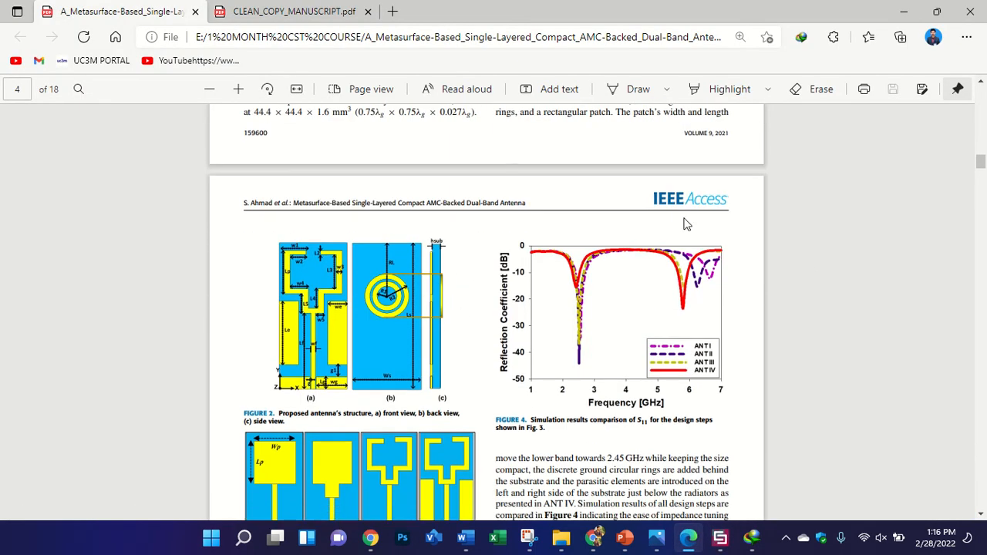
pyautogui.scroll(-1, 540, 247)
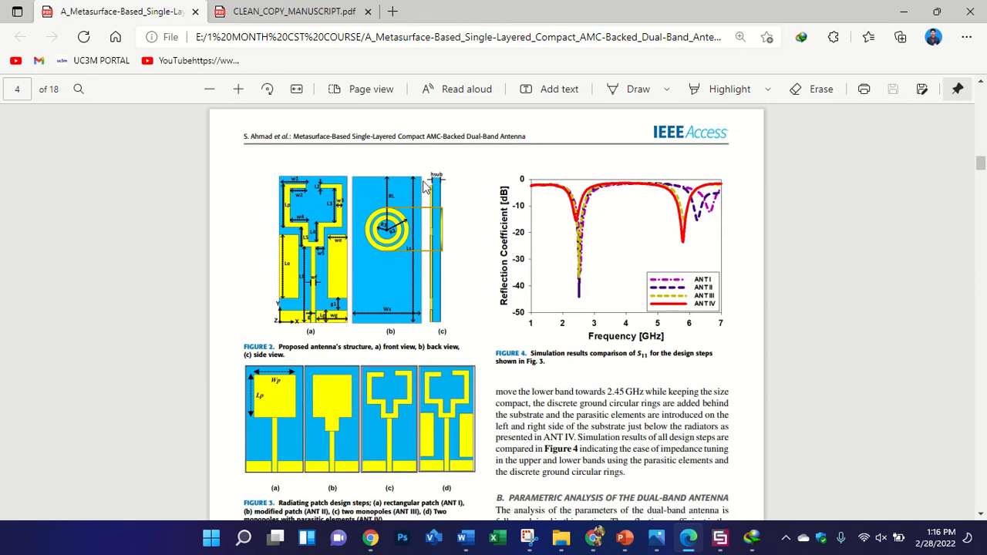
pyautogui.scroll(-1, 590, 254)
pyautogui.scroll(-1, 703, 287)
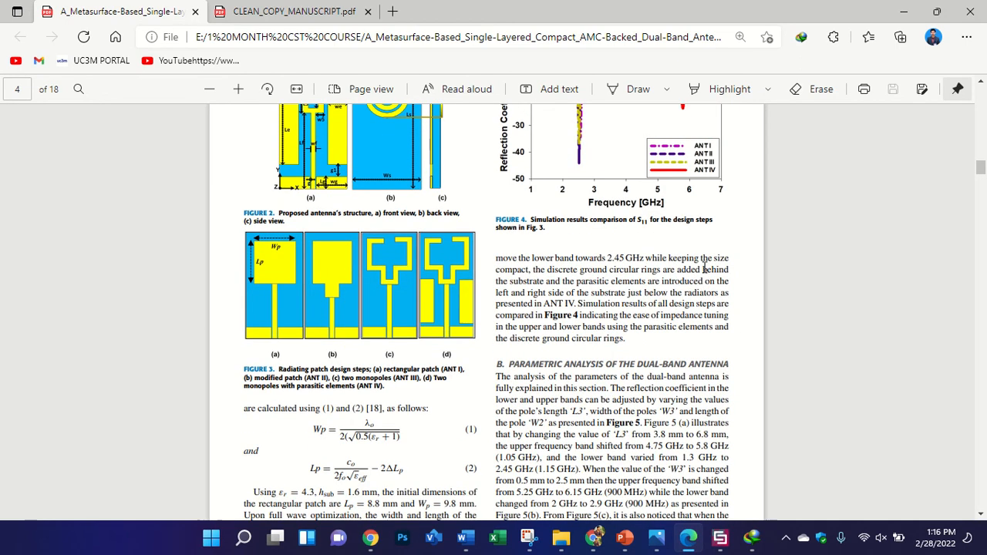
pyautogui.scroll(-1, 707, 266)
pyautogui.scroll(1, 699, 242)
# - Look over the course timetable image in Photos and return to CST Studio Suite
pyautogui.click(721, 538)
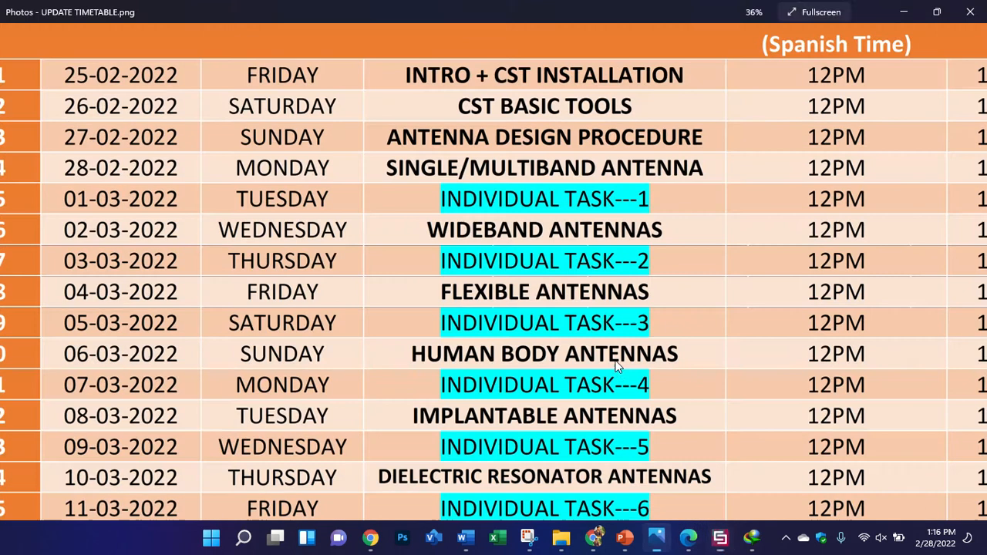
pyautogui.click(656, 538)
pyautogui.click(721, 538)
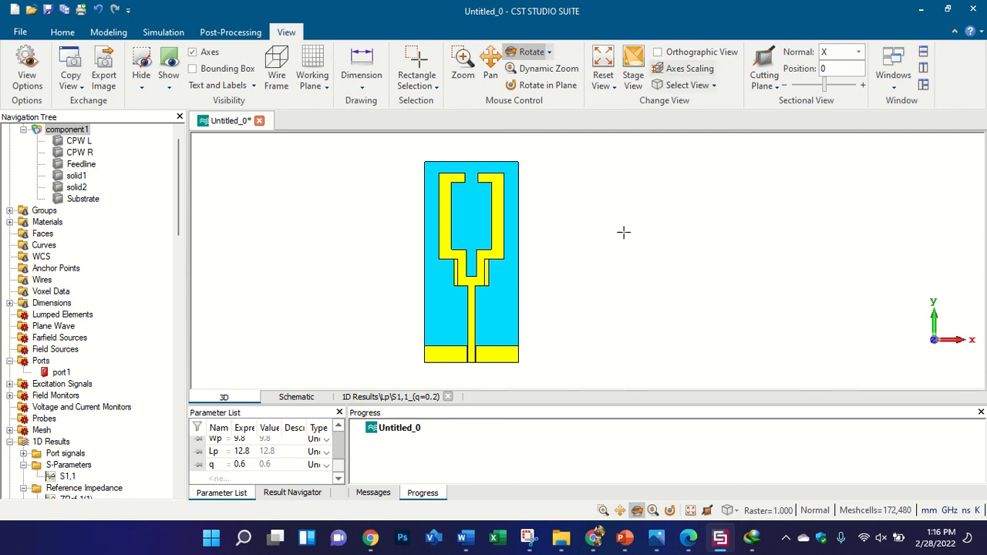
# - Display the S1,1 and VSWR plots from the 1D results
pyautogui.scroll(-4, 94, 342)
pyautogui.click(82, 340)
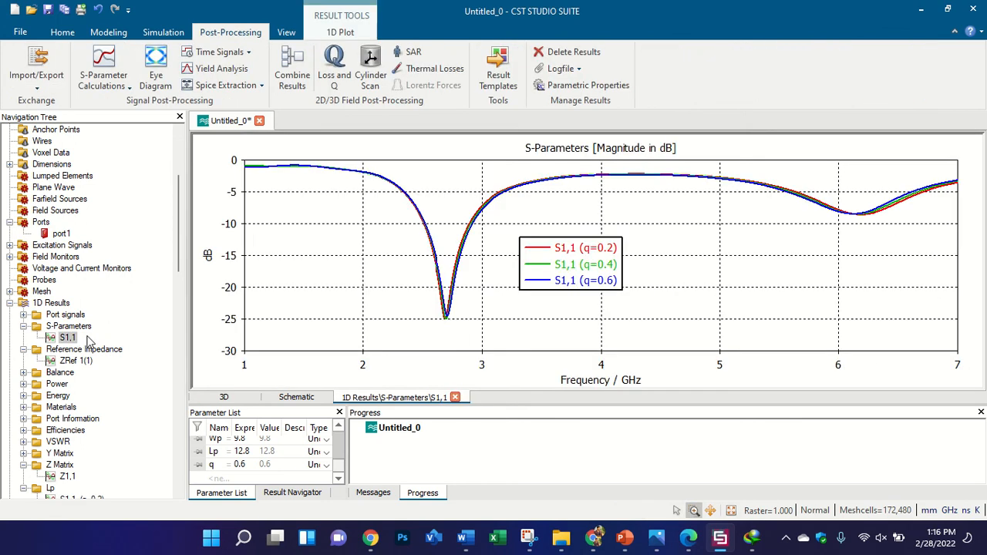
pyautogui.scroll(-3, 89, 341)
pyautogui.click(59, 337)
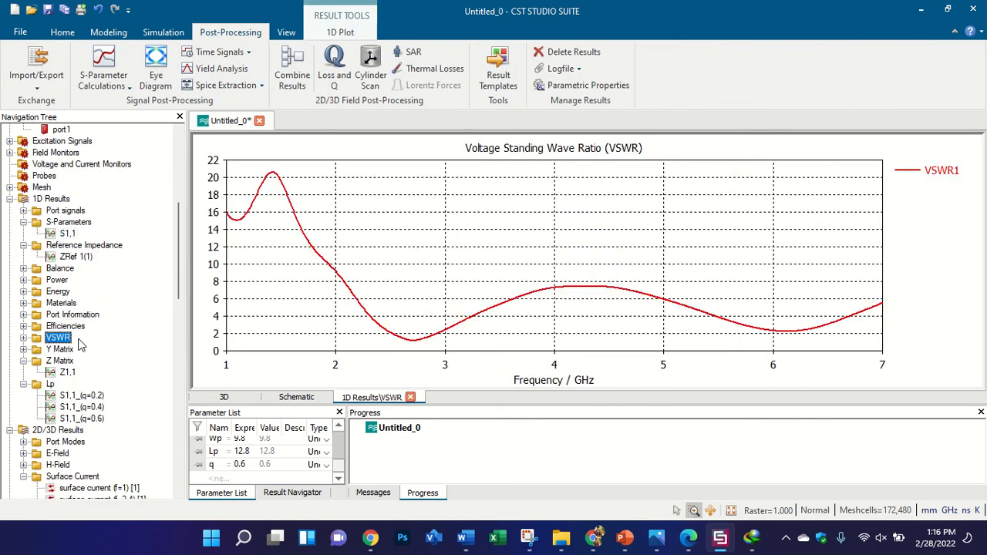
# - Display the Efficiencies plot on a linear scale and go back to the VSWR plot
pyautogui.click(65, 327)
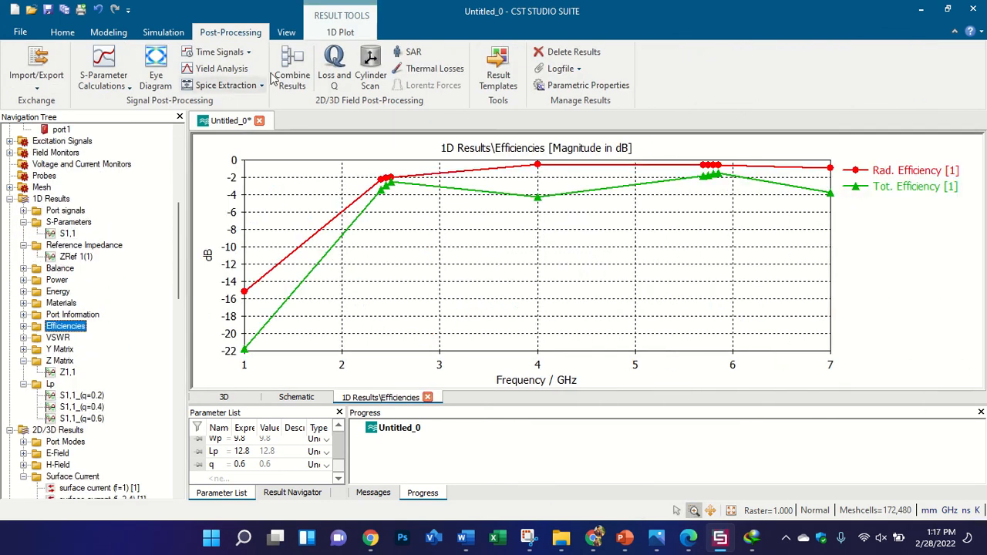
pyautogui.click(361, 33)
pyautogui.click(258, 68)
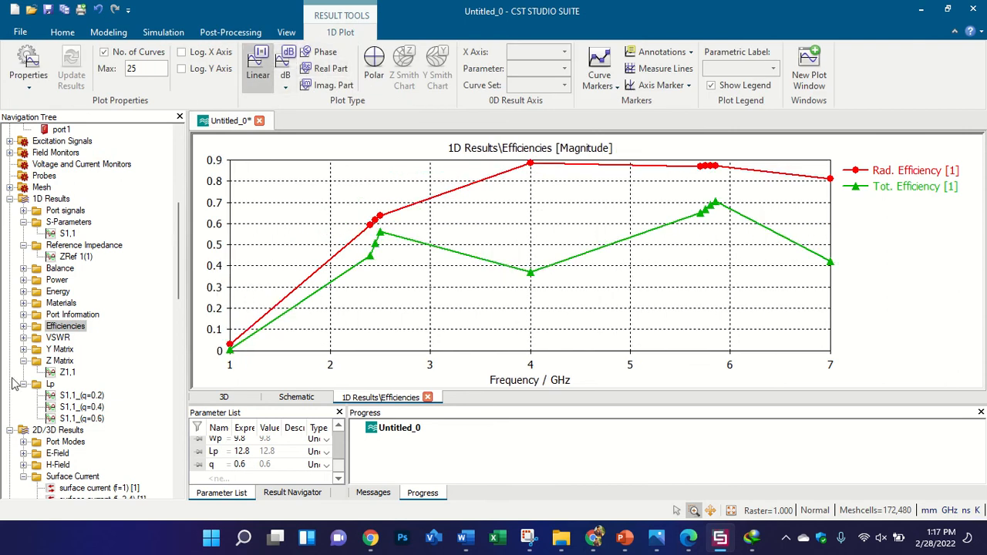
pyautogui.click(59, 338)
# - Display the axial ratio and the overall directivity plot of the 2.45 GHz farfield
pyautogui.scroll(-2, 77, 355)
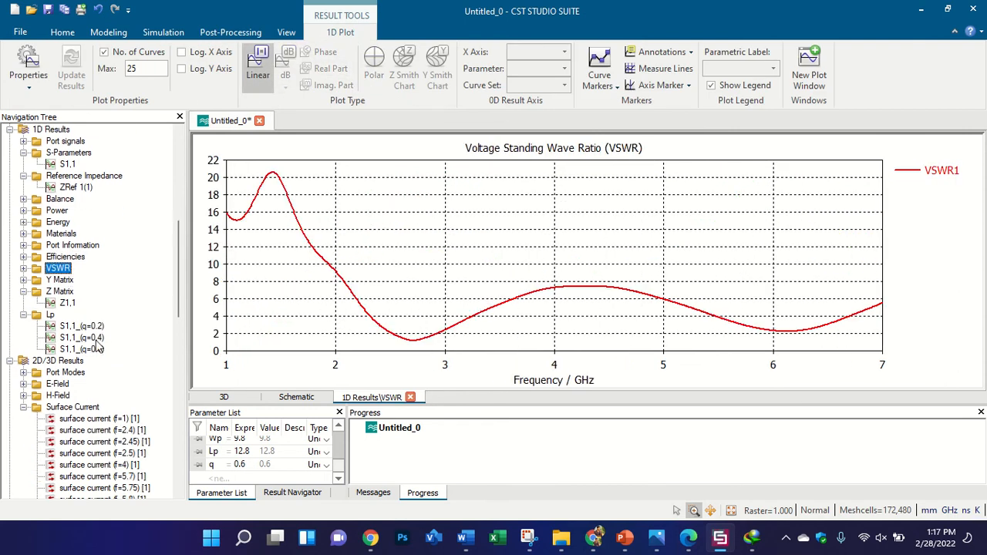
pyautogui.scroll(-6, 92, 355)
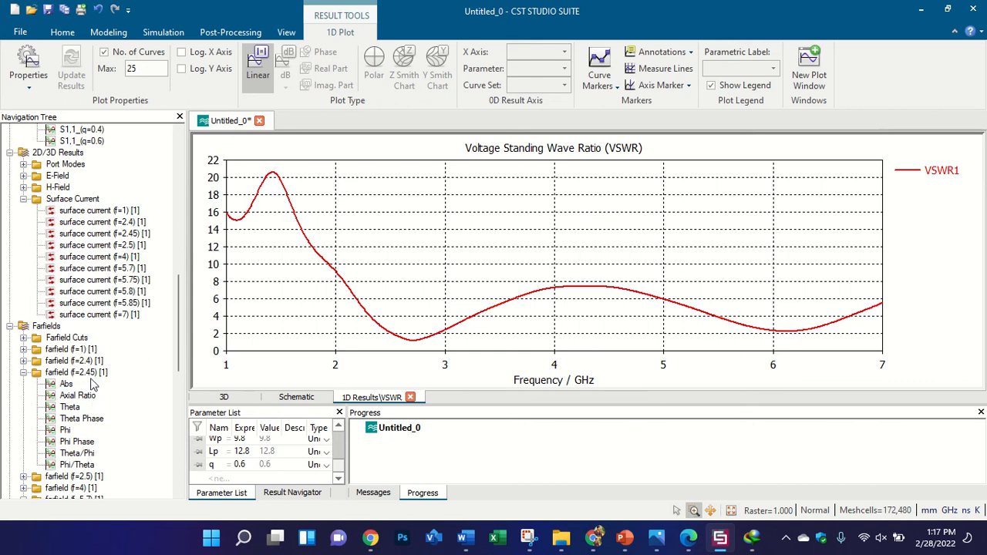
pyautogui.click(94, 397)
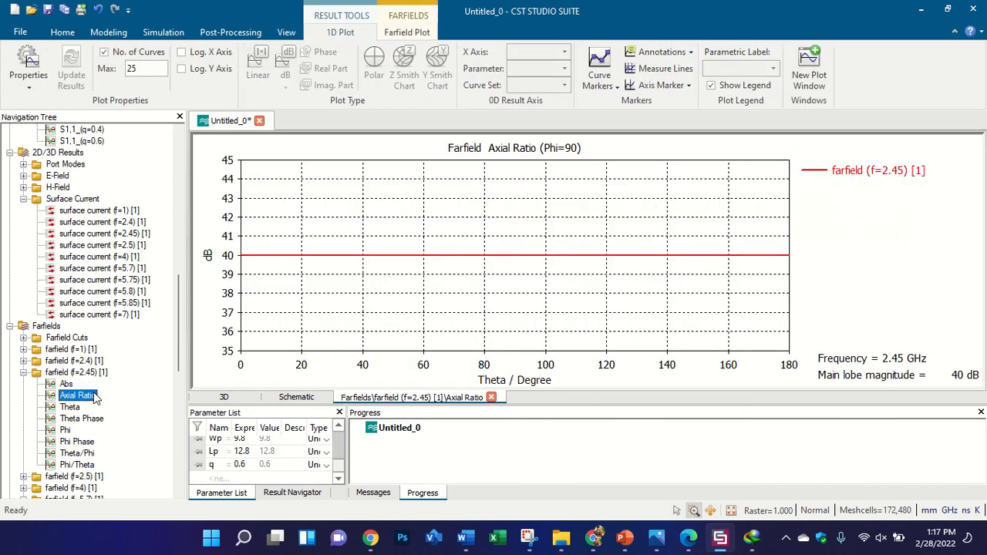
pyautogui.click(87, 373)
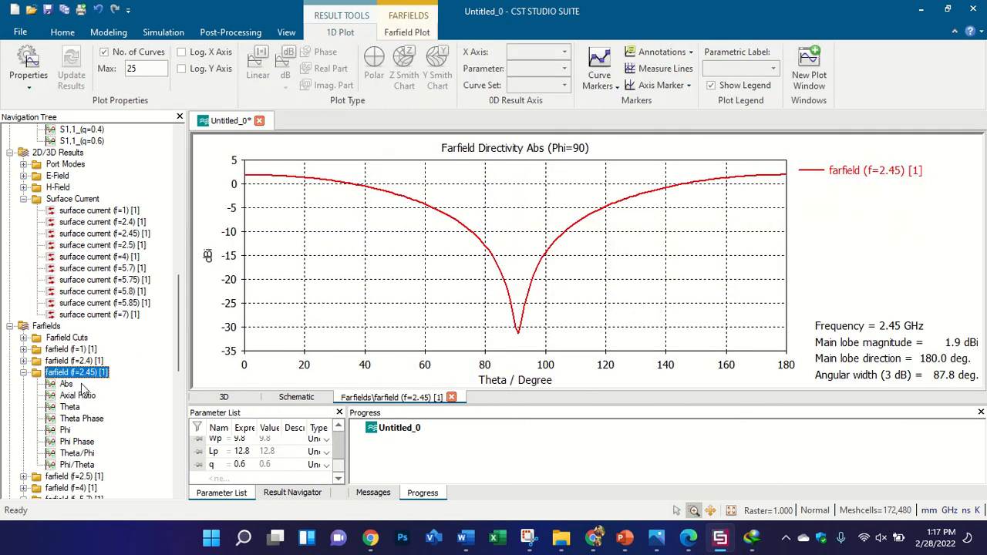
# - Show the 2.45 GHz farfield's Abs result as a polar realized gain plot and move its read-out box up beside the plot
pyautogui.click(81, 385)
pyautogui.click(395, 35)
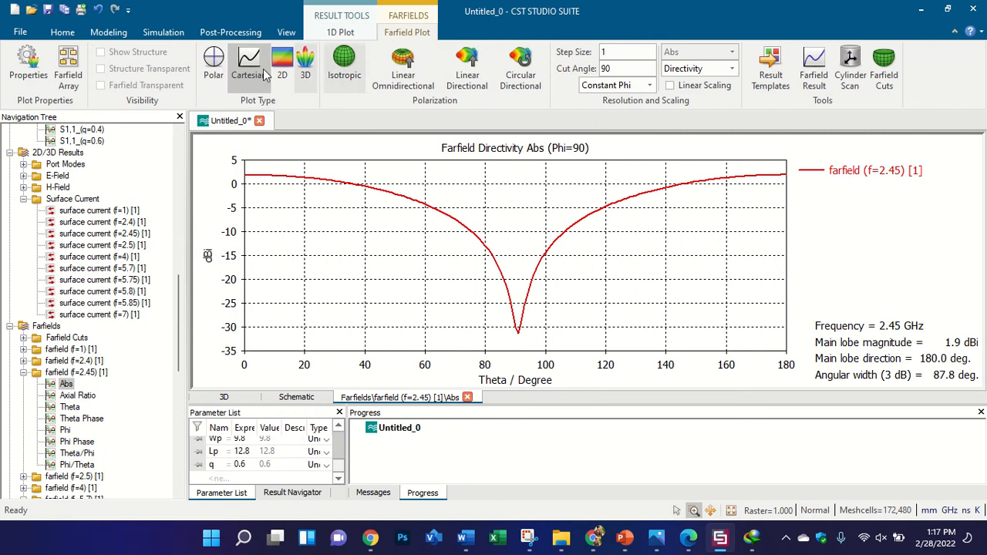
pyautogui.click(213, 62)
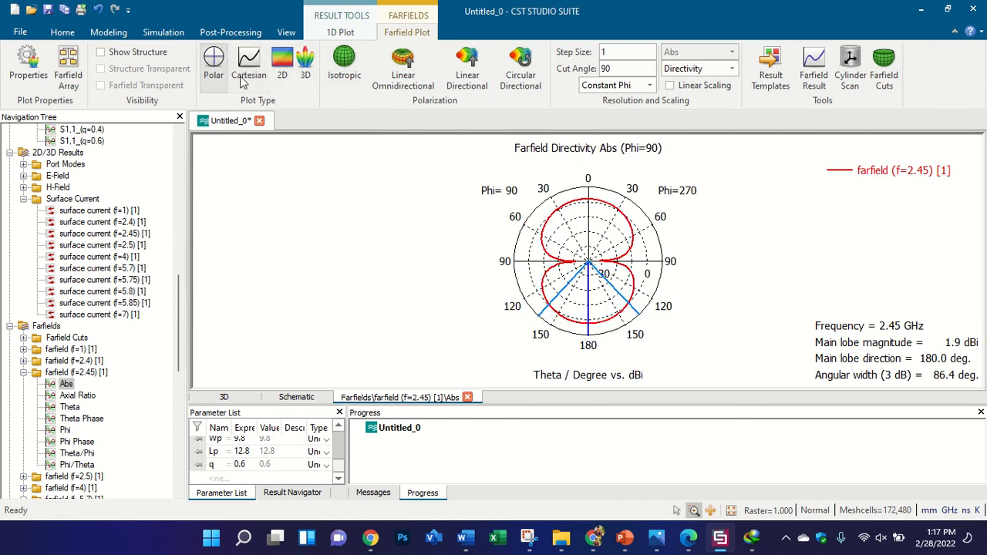
pyautogui.click(694, 69)
pyautogui.click(694, 101)
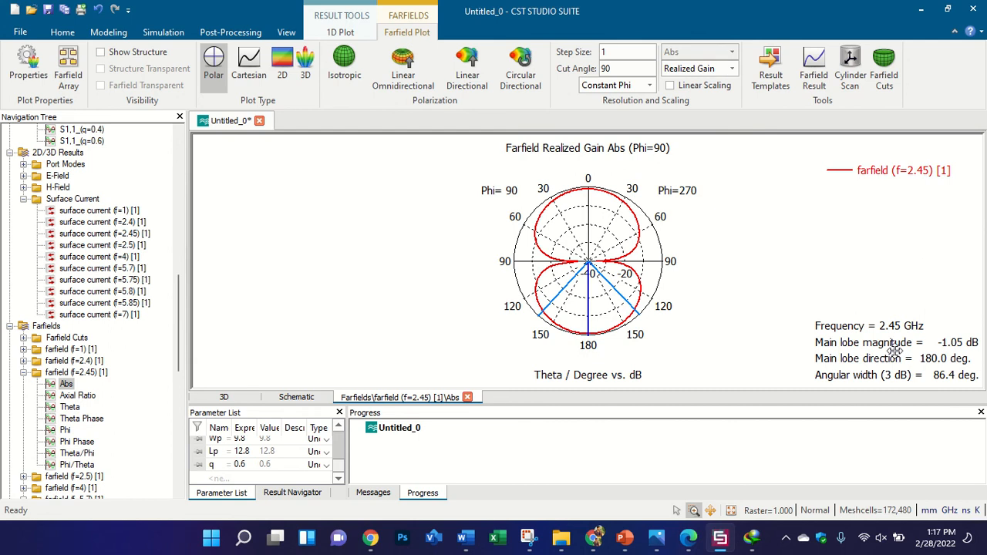
pyautogui.moveTo(899, 354); pyautogui.dragTo(846, 290)
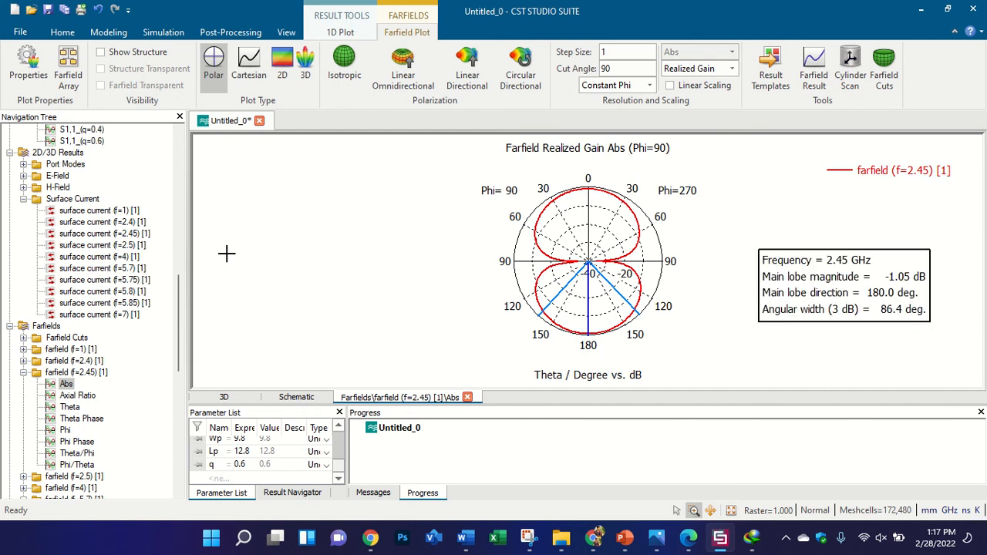
# - Return to the 3D model, select the Substrate solid in component1 and view it from the front
pyautogui.scroll(4, 160, 266)
pyautogui.scroll(4, 158, 266)
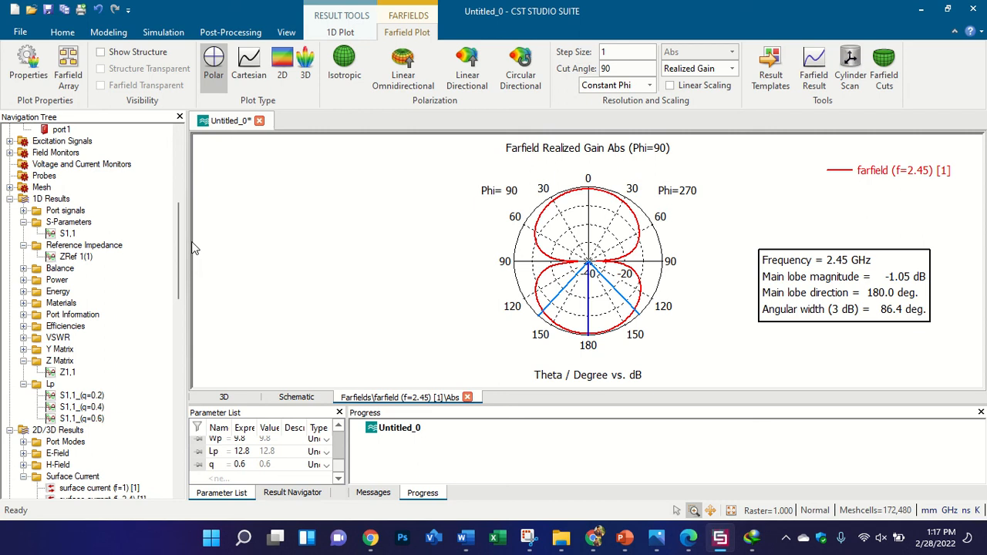
pyautogui.scroll(2, 164, 256)
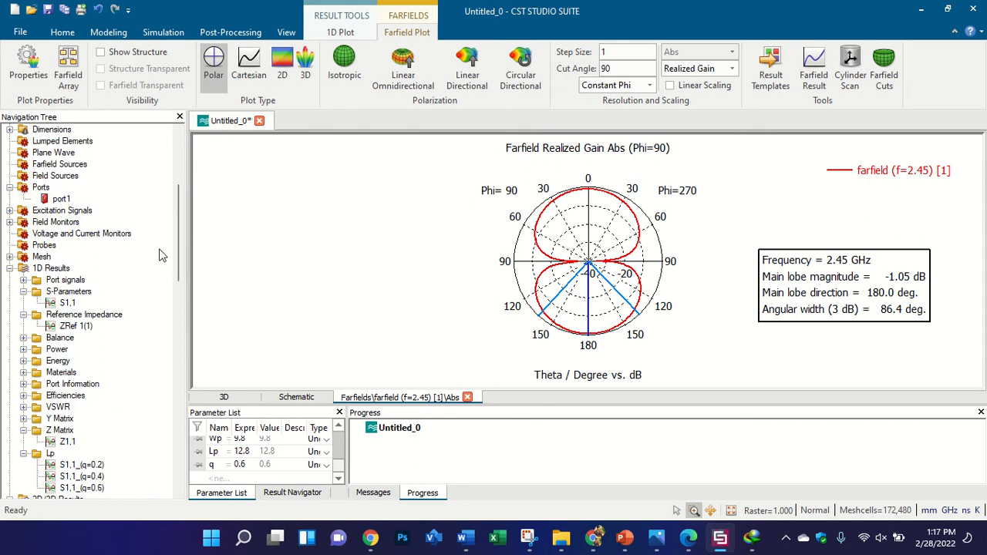
pyautogui.scroll(5, 116, 231)
pyautogui.click(68, 141)
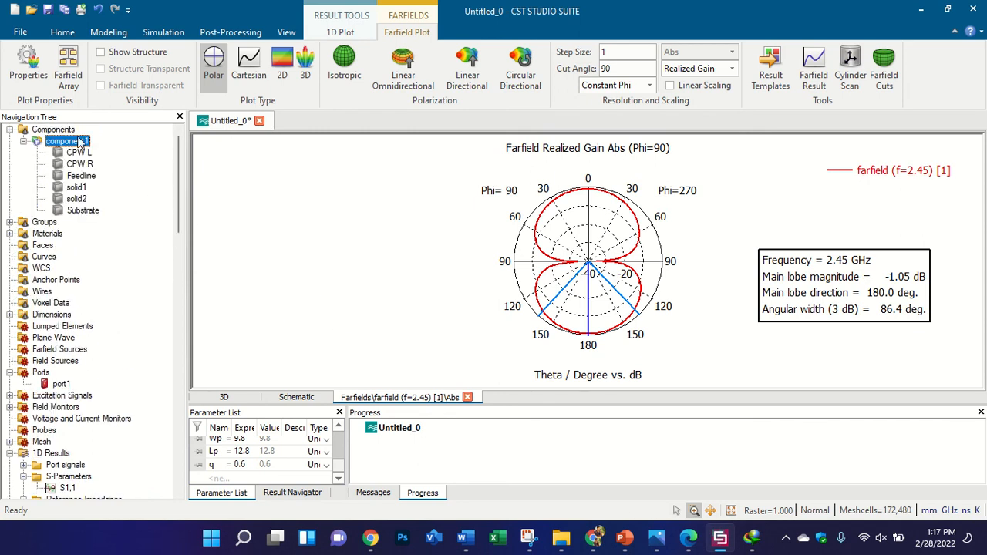
pyautogui.click(83, 211)
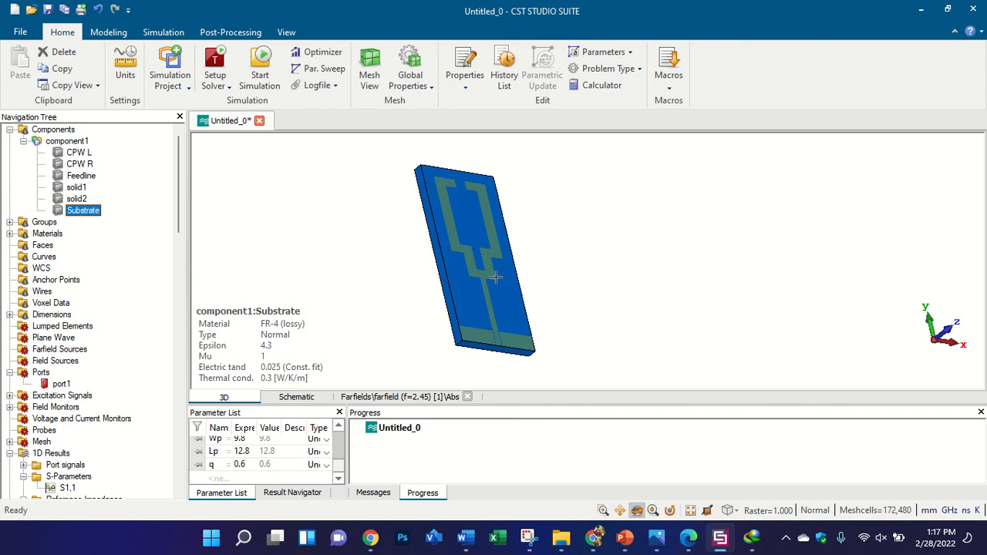
pyautogui.click(615, 236)
pyautogui.press('5')
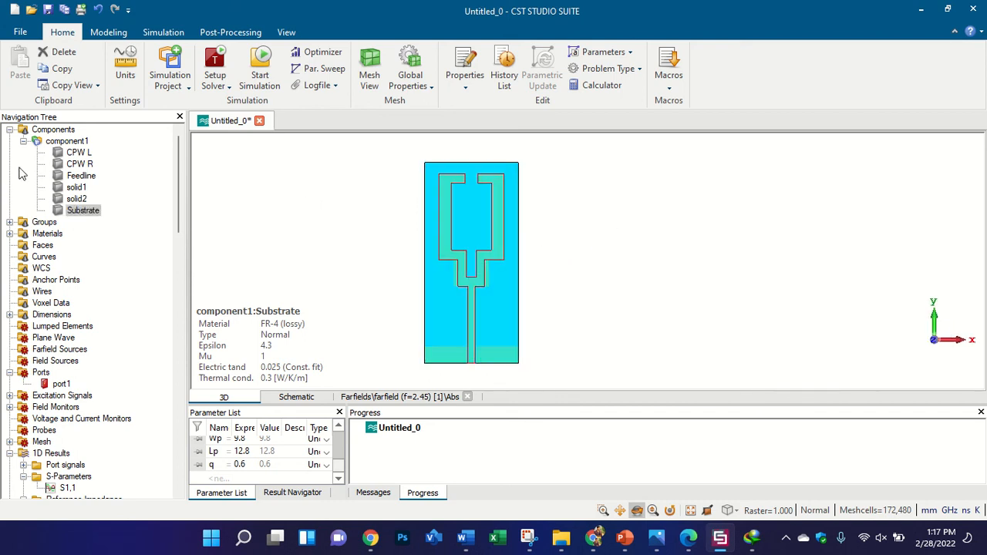
# - Select component1, tilt the complete antenna to inspect it and restore the front view
pyautogui.click(64, 141)
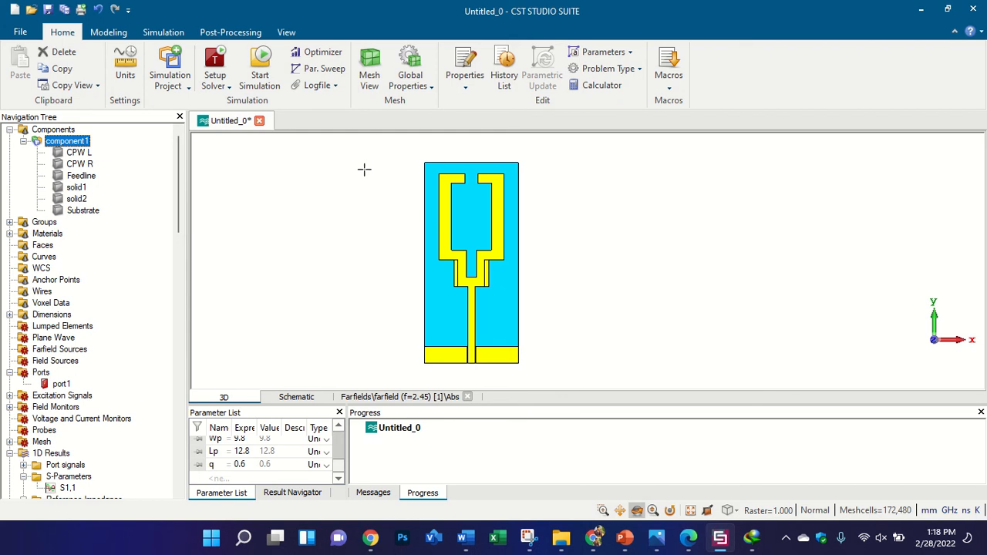
pyautogui.moveTo(496, 305); pyautogui.dragTo(499, 202)
pyautogui.press('KP_5')
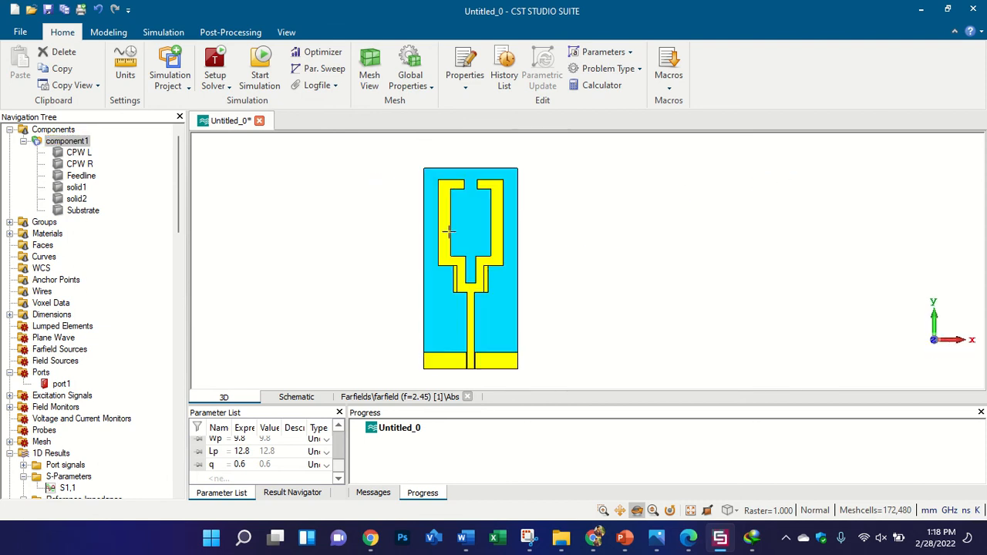
pyautogui.moveTo(434, 258); pyautogui.dragTo(437, 190)
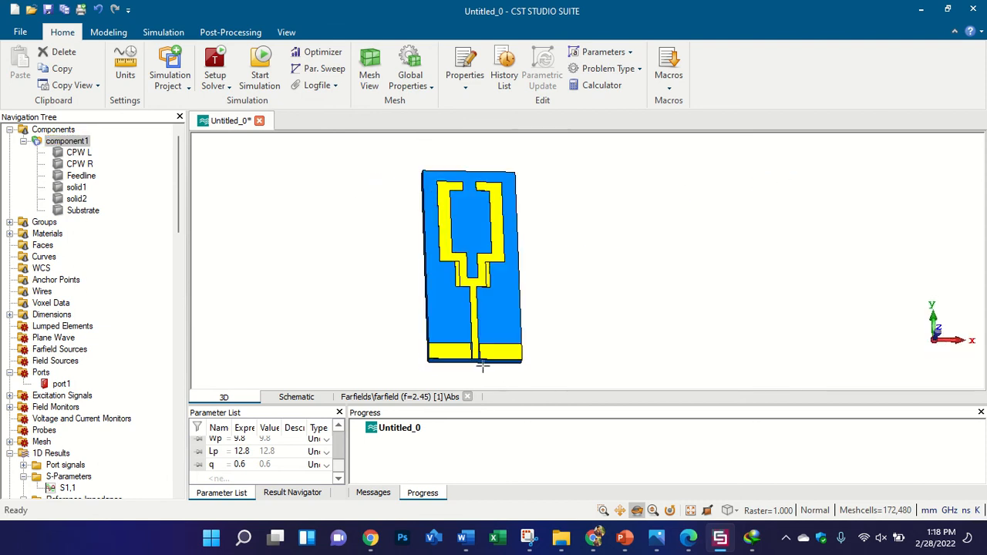
pyautogui.scroll(2, 482, 366)
pyautogui.scroll(-2, 462, 255)
pyautogui.press('KP_5')
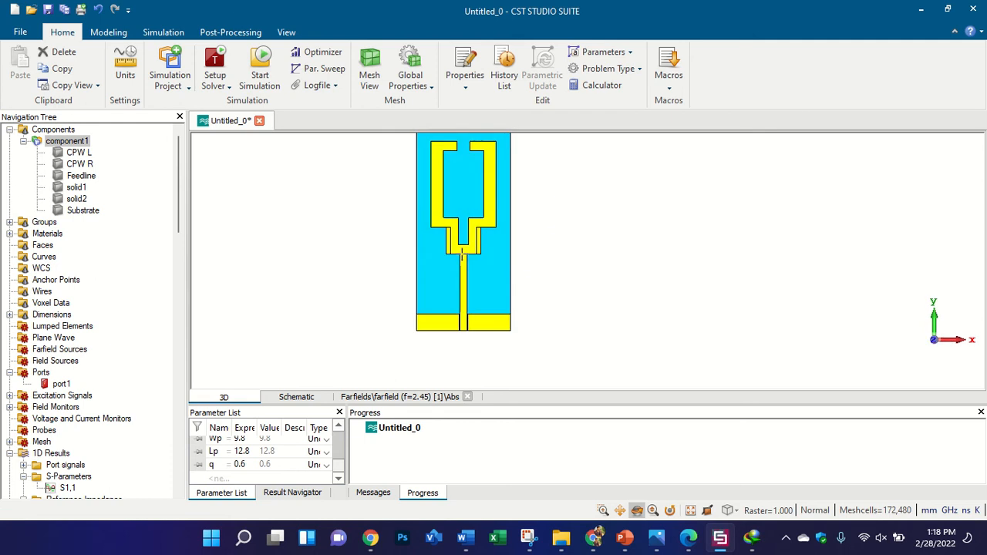
pyautogui.click(108, 31)
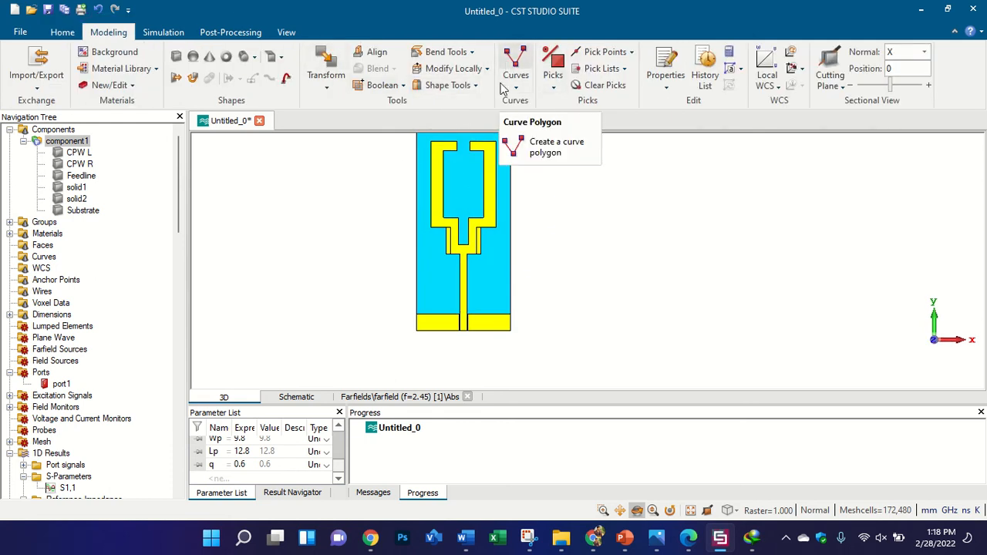
pyautogui.click(253, 57)
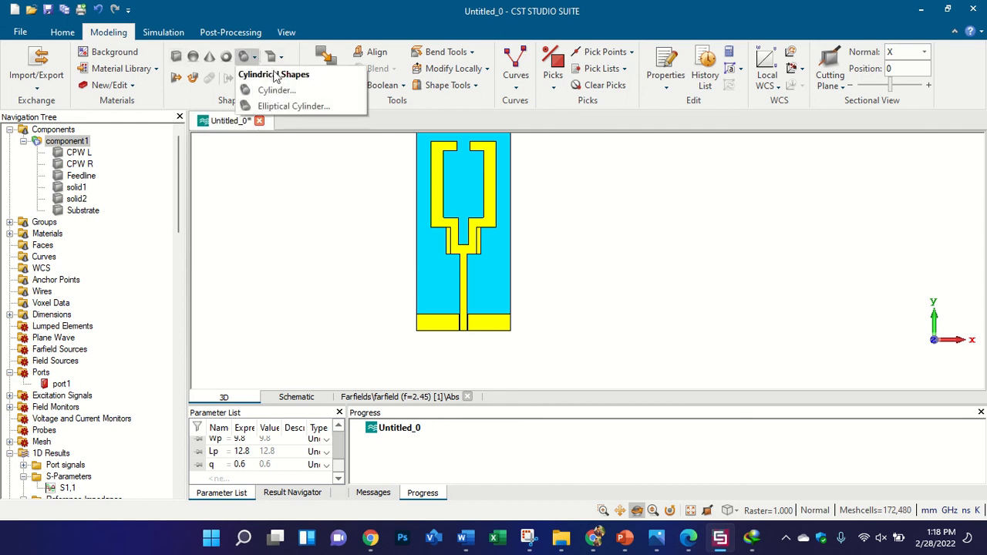
pyautogui.click(115, 183)
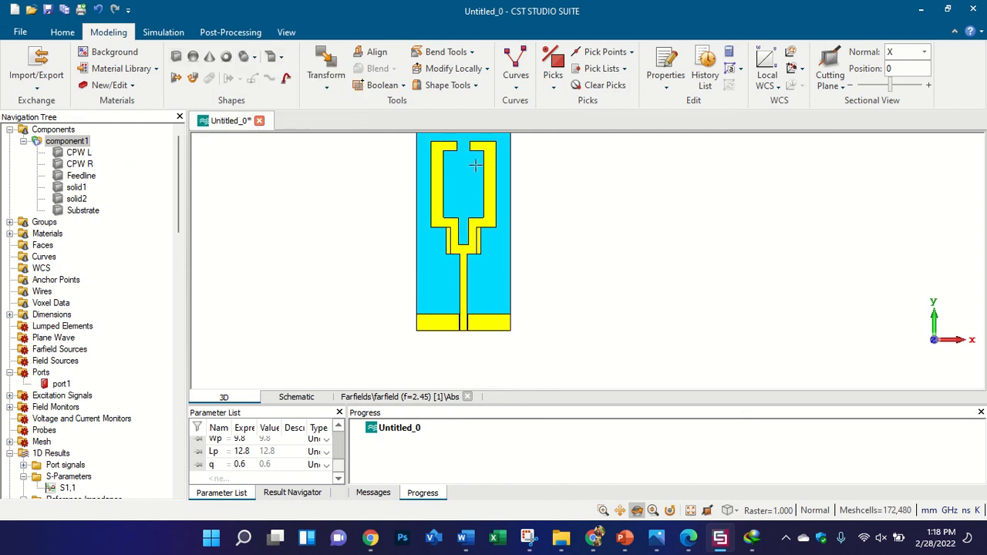
pyautogui.click(254, 57)
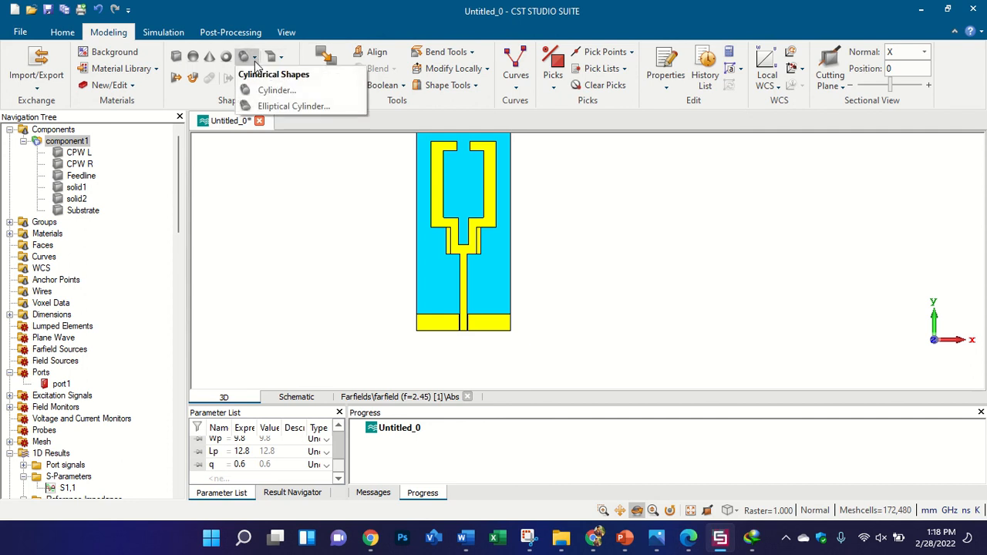
pyautogui.click(287, 107)
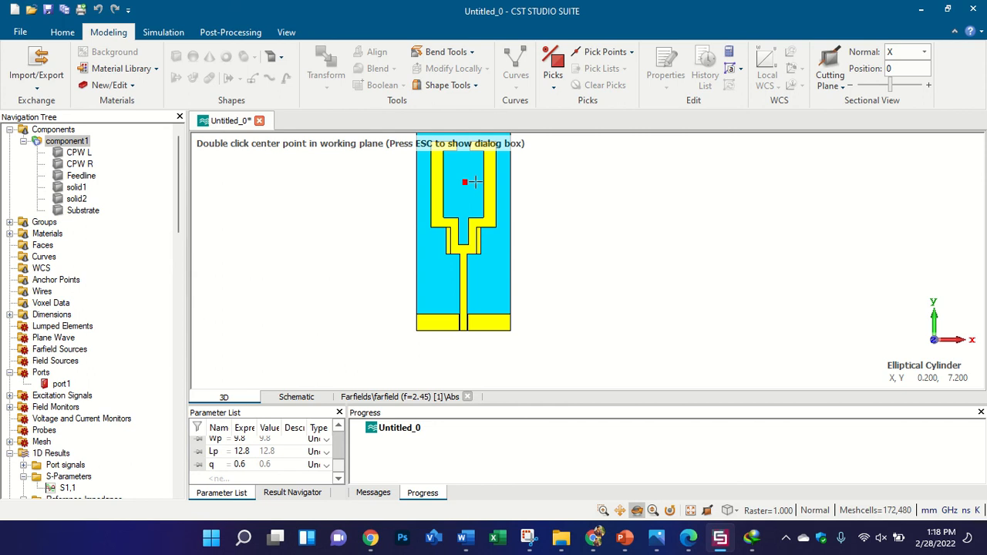
pyautogui.press('Escape')
pyautogui.press('Escape')
# - Align the local coordinate system with the back face of the Substrate and view that face straight on
pyautogui.click(791, 69)
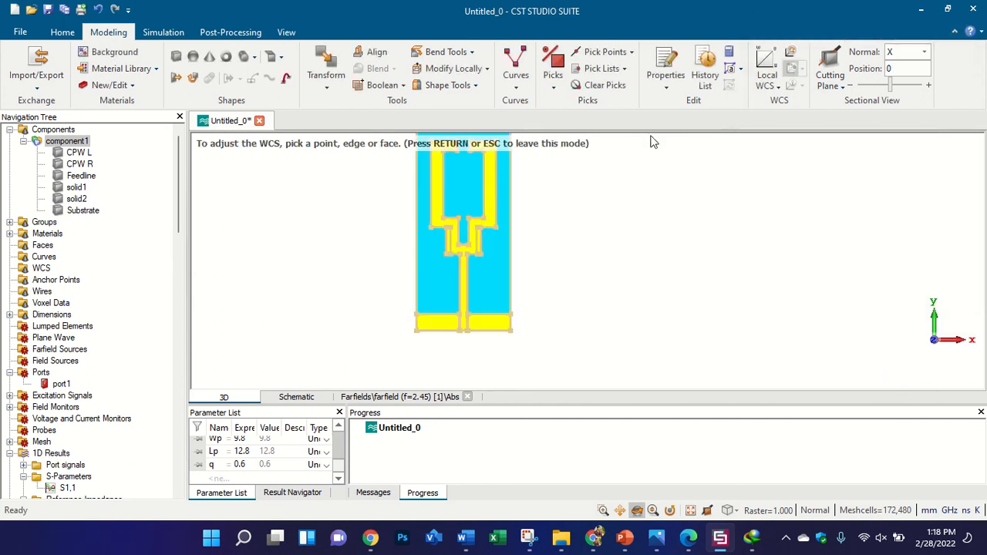
pyautogui.doubleClick(467, 176)
pyautogui.moveTo(468, 176); pyautogui.dragTo(342, 238)
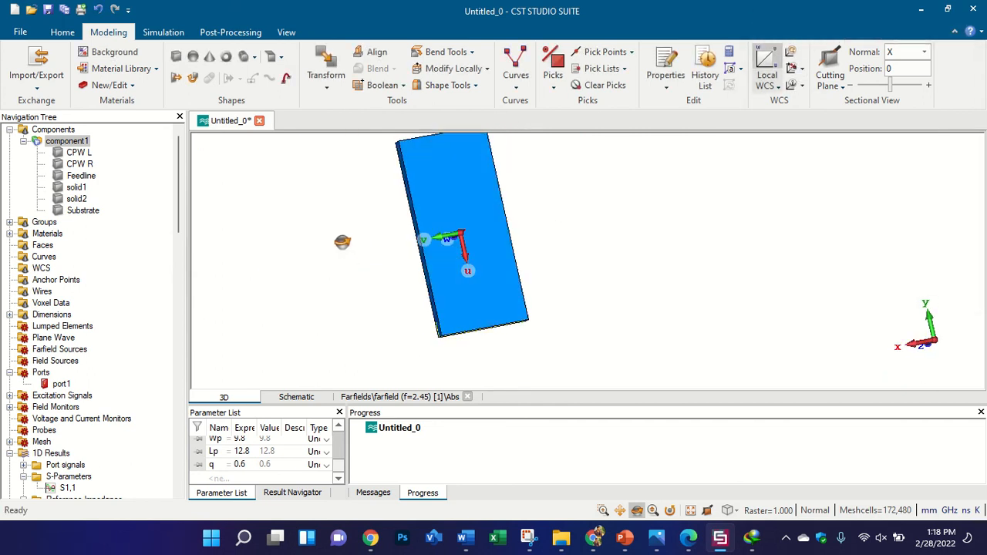
pyautogui.press('0')
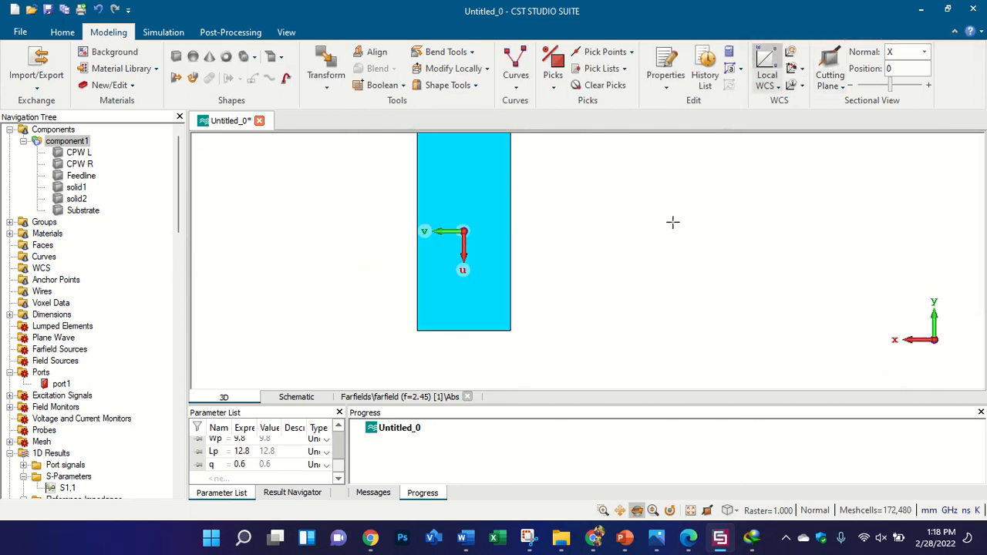
# - Flip the local coordinate system so W points out of the back face and rotate it 90° about W
pyautogui.click(791, 68)
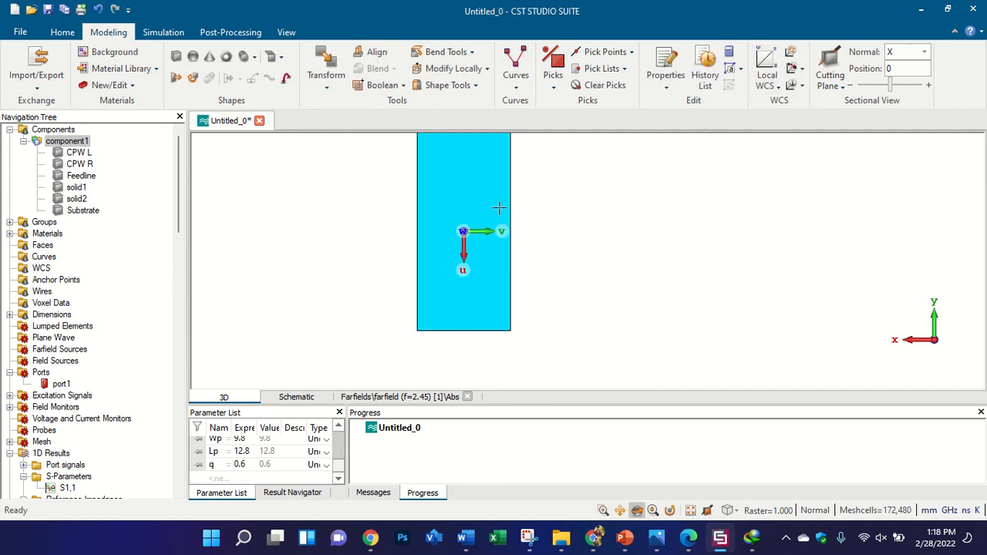
pyautogui.click(790, 68)
pyautogui.moveTo(481, 242); pyautogui.dragTo(504, 188)
pyautogui.click(942, 54)
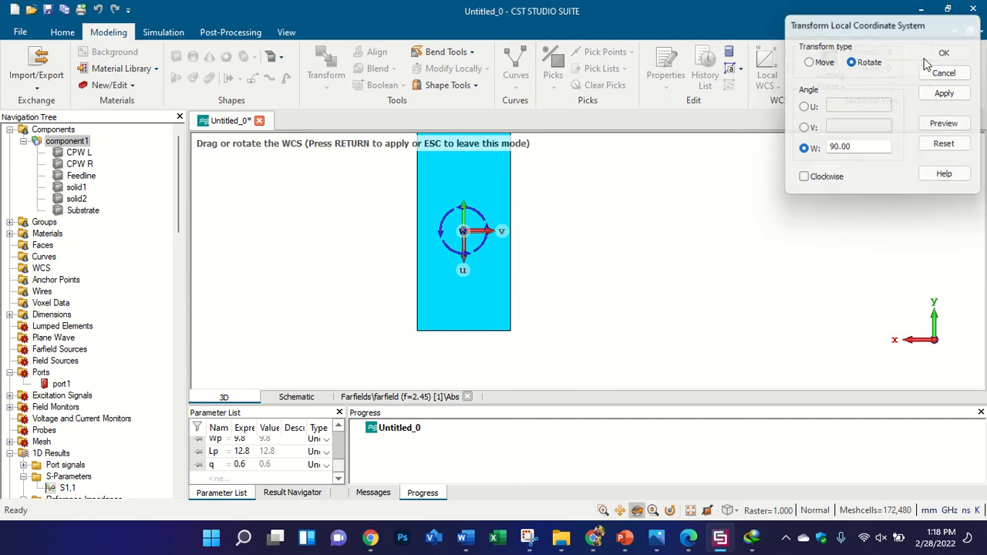
# - Start an elliptical cylinder oriented along W with Uradius 6 and Vradius 3, and preview its outline on the substrate
pyautogui.click(254, 57)
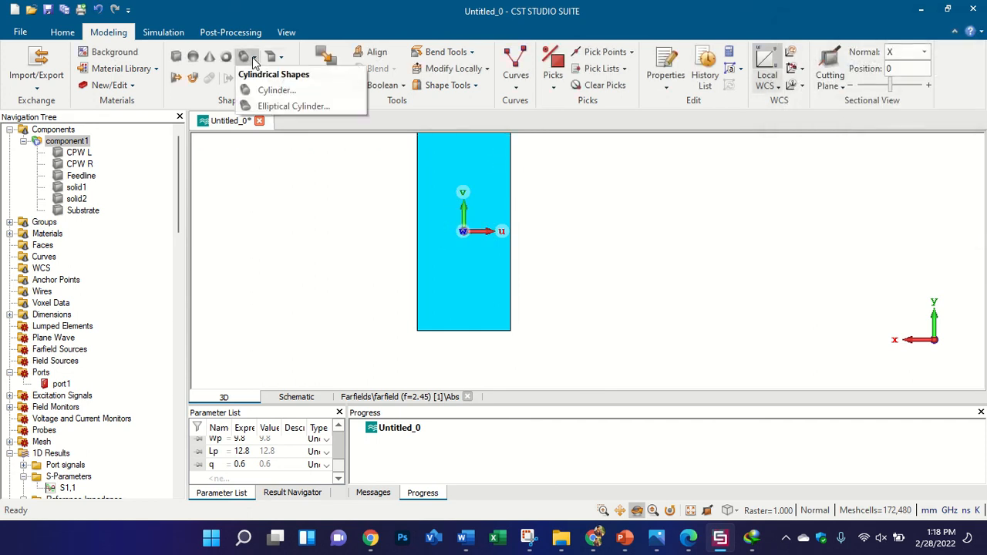
pyautogui.click(278, 104)
pyautogui.press('Escape')
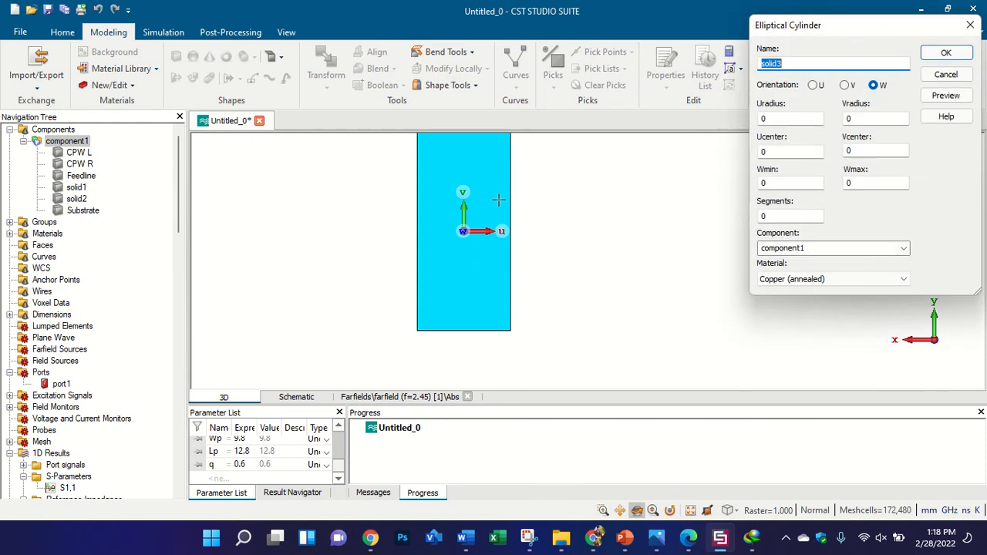
pyautogui.scroll(-3, 470, 222)
pyautogui.scroll(3, 443, 257)
pyautogui.scroll(-3, 462, 225)
pyautogui.scroll(3, 489, 207)
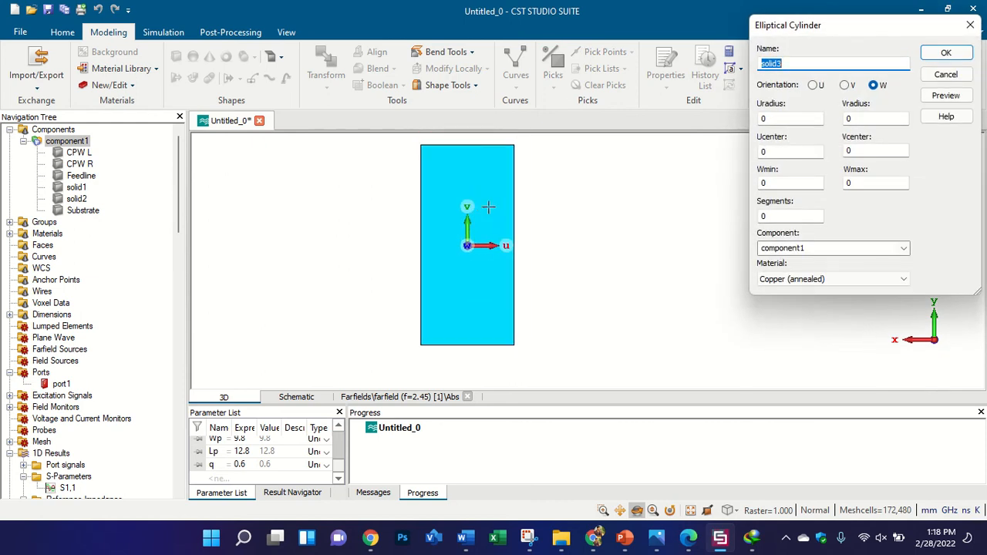
pyautogui.click(780, 119)
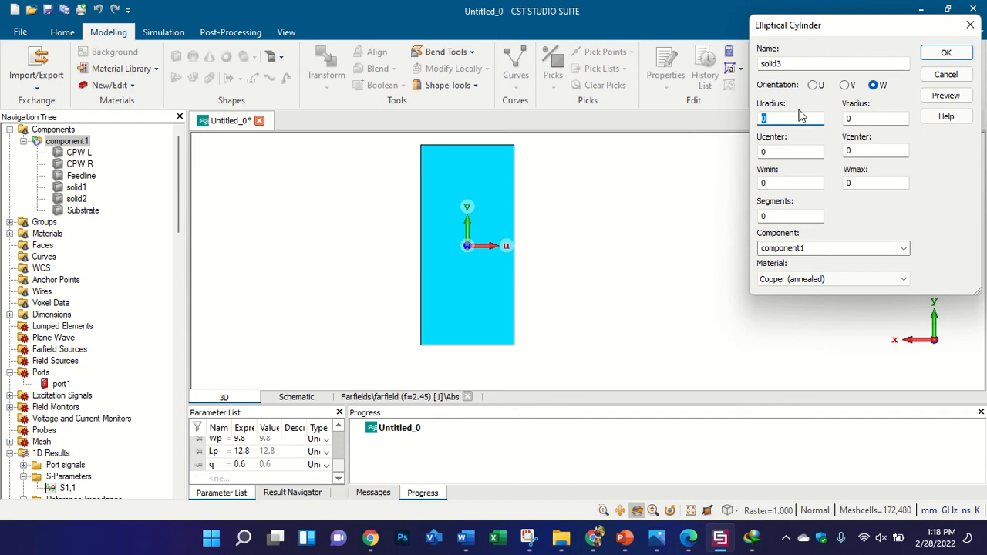
pyautogui.write('6')
pyautogui.press('Tab')
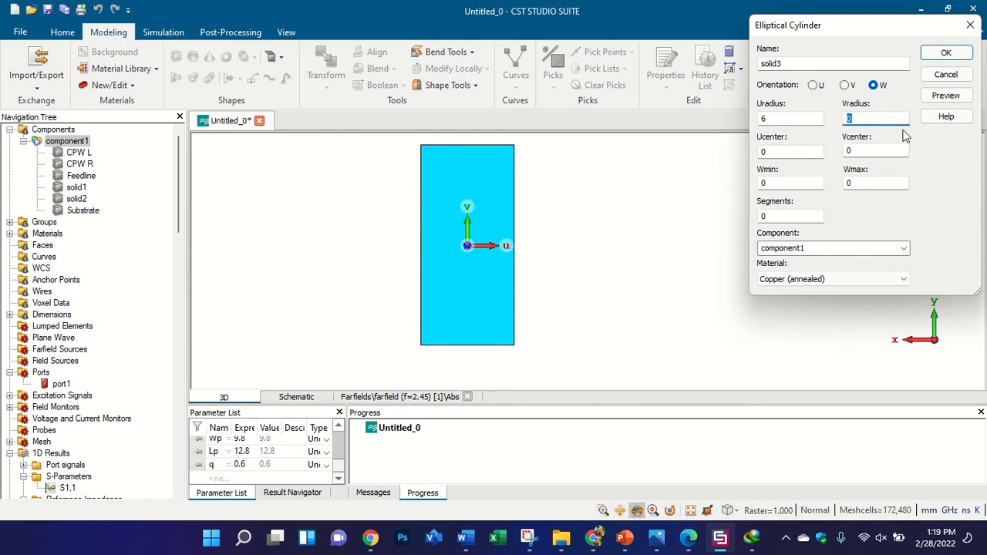
pyautogui.write('3')
pyautogui.click(946, 95)
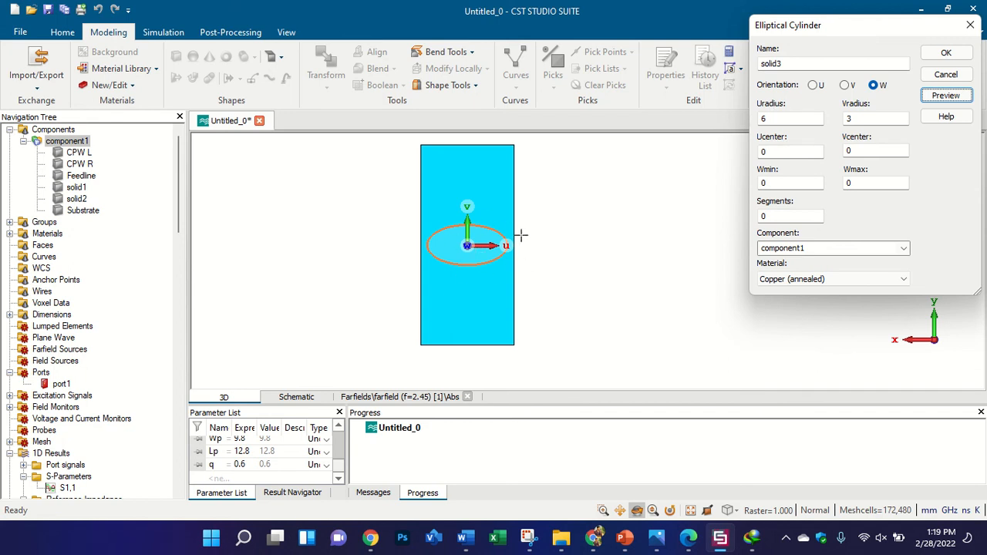
# - Preview the ellipse with Vradius values of 5 and 7, and set its Vradius to 9
pyautogui.doubleClick(870, 120)
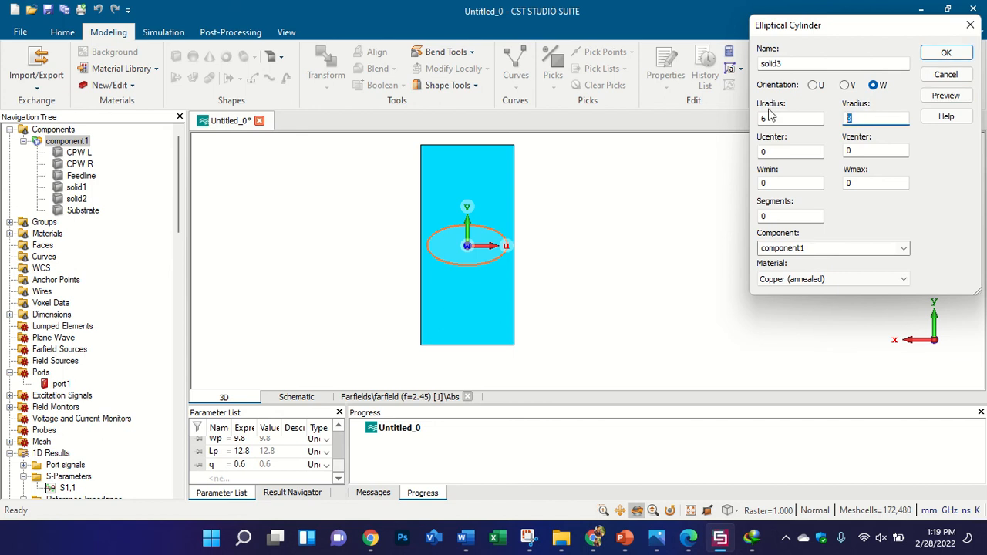
pyautogui.write('5')
pyautogui.click(930, 99)
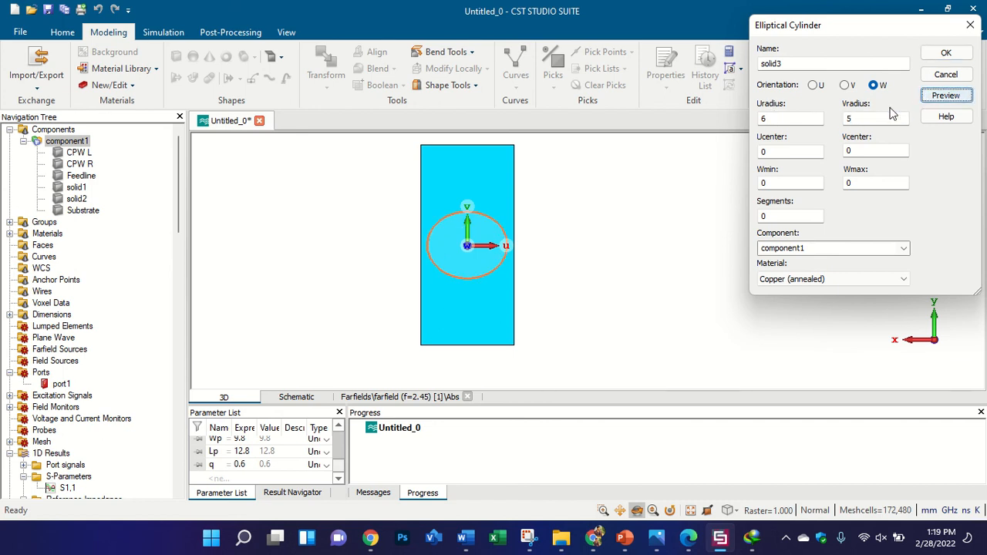
pyautogui.moveTo(869, 117); pyautogui.dragTo(776, 117)
pyautogui.click(943, 96)
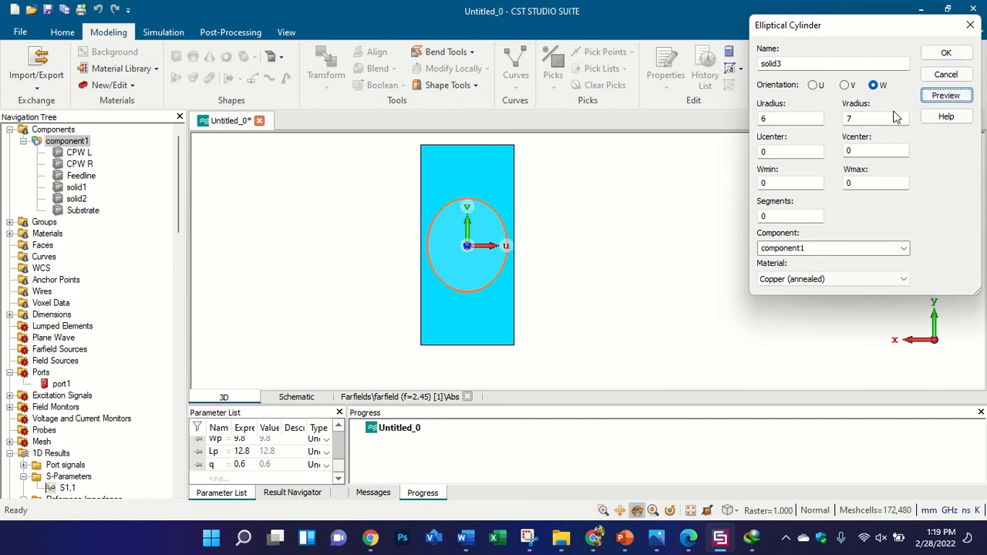
pyautogui.moveTo(877, 120); pyautogui.dragTo(767, 121)
pyautogui.write('9')
pyautogui.click(943, 95)
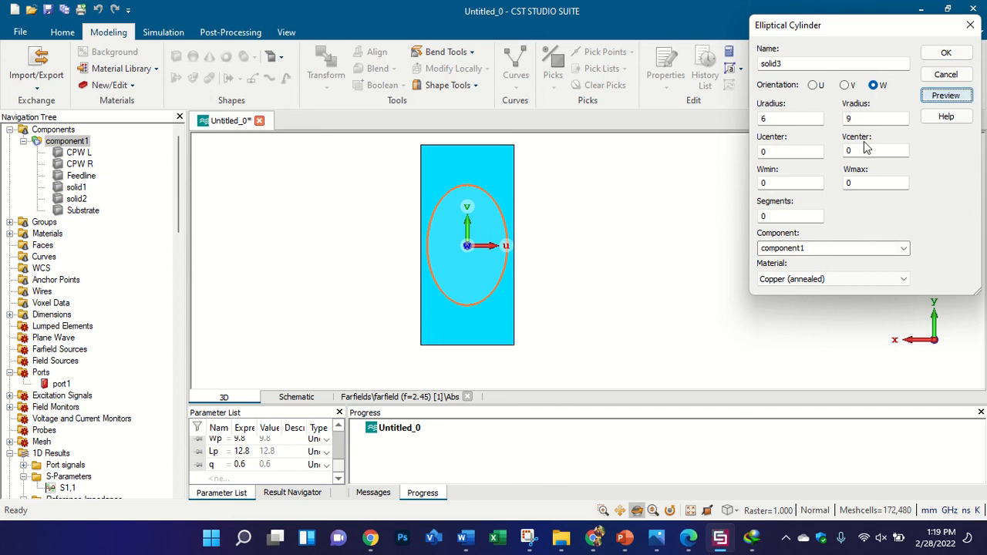
# - Preview the ellipse with Vcenter values of 1 and -2, and reset its Vcenter to 0
pyautogui.moveTo(866, 151); pyautogui.dragTo(811, 152)
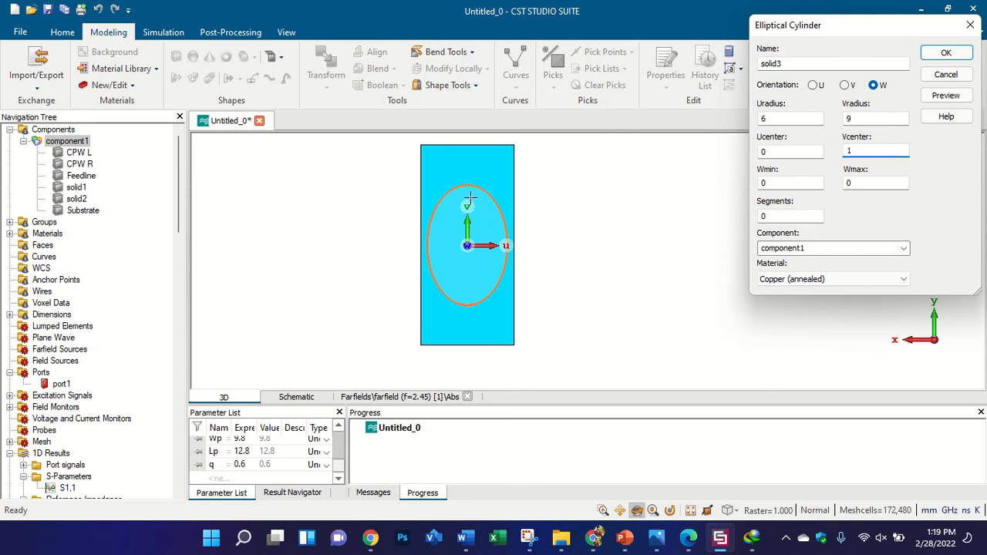
pyautogui.click(946, 96)
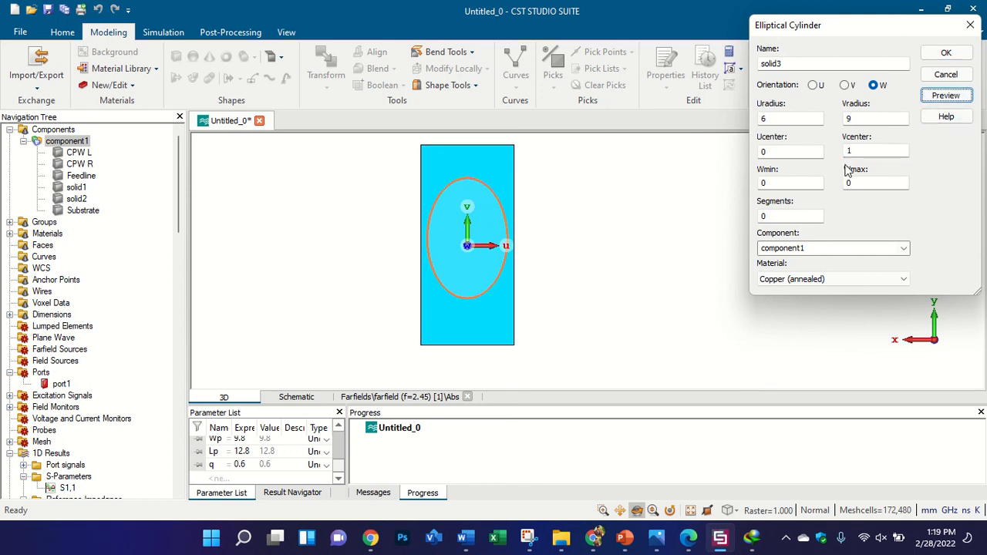
pyautogui.doubleClick(868, 150)
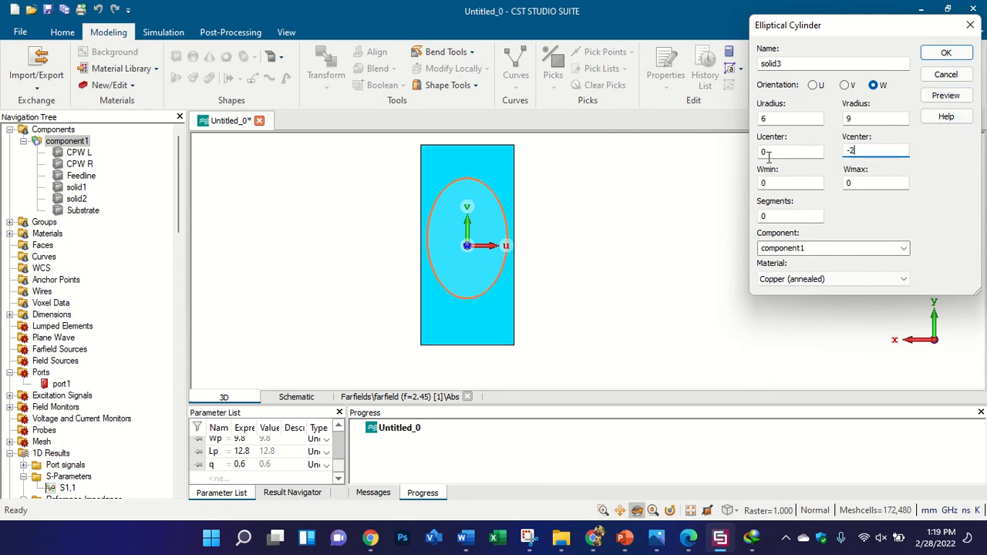
pyautogui.click(946, 96)
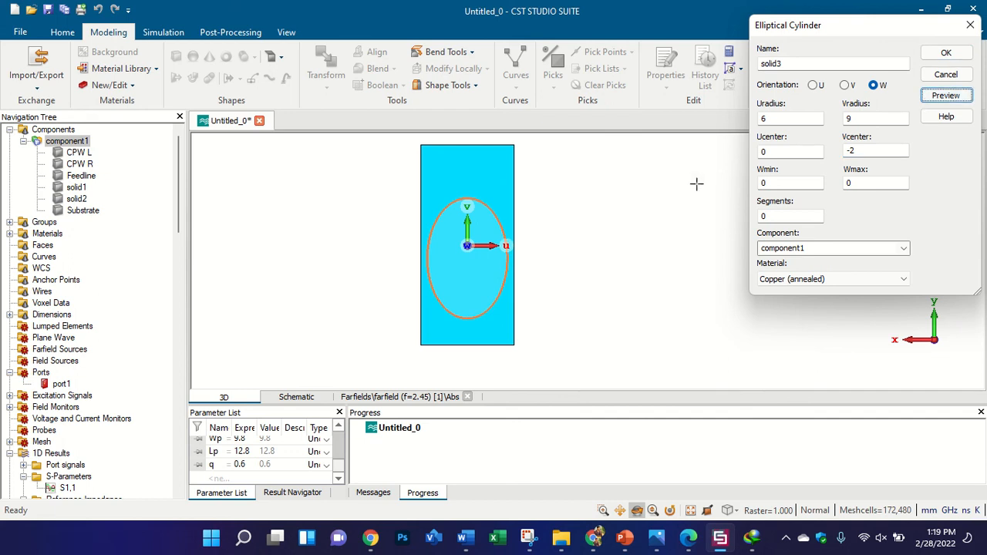
pyautogui.doubleClick(856, 149)
pyautogui.write('0')
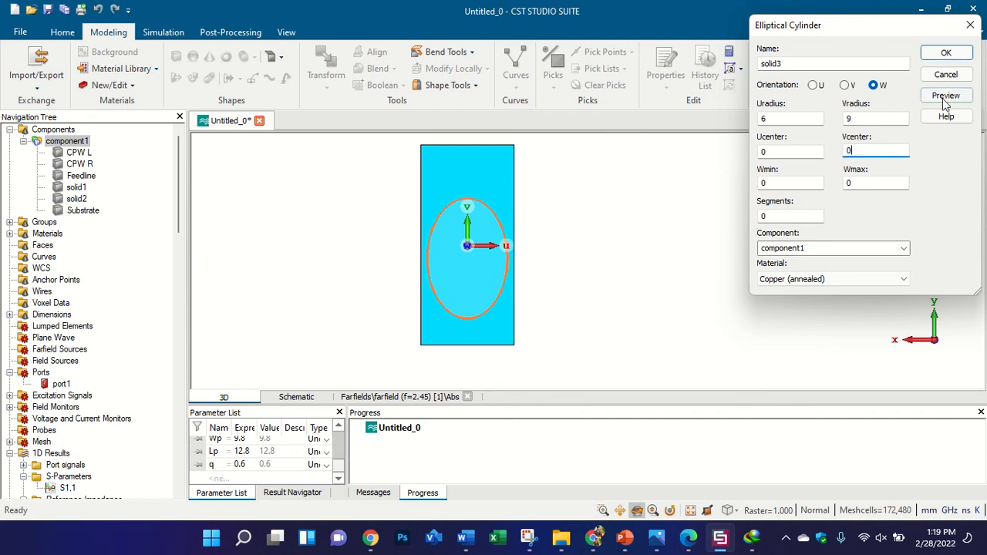
pyautogui.click(945, 96)
# - Set the elliptical cylinder's Wmax to tp and create it in component1 with Copper (annealed)
pyautogui.click(884, 182)
pyautogui.doubleClick(884, 182)
pyautogui.write('tp')
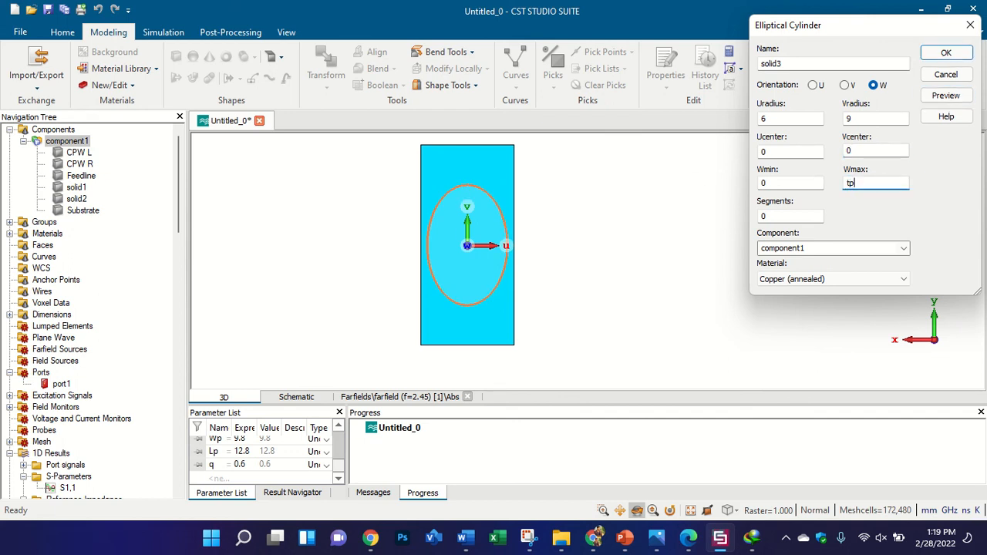
pyautogui.press('Return')
pyautogui.press('Return')
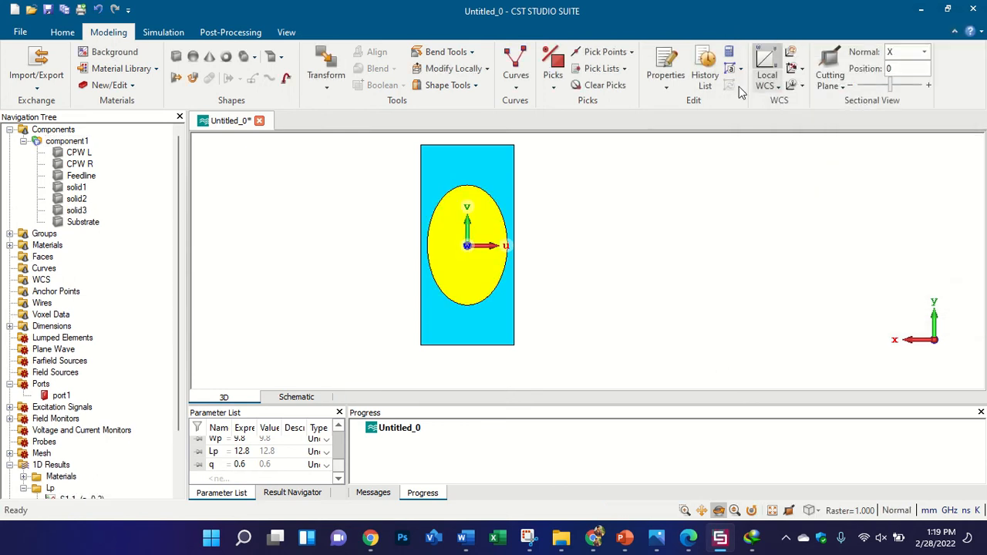
# - Show the working plane grid around the elliptical patch on the substrate's back face
pyautogui.scroll(2, 491, 223)
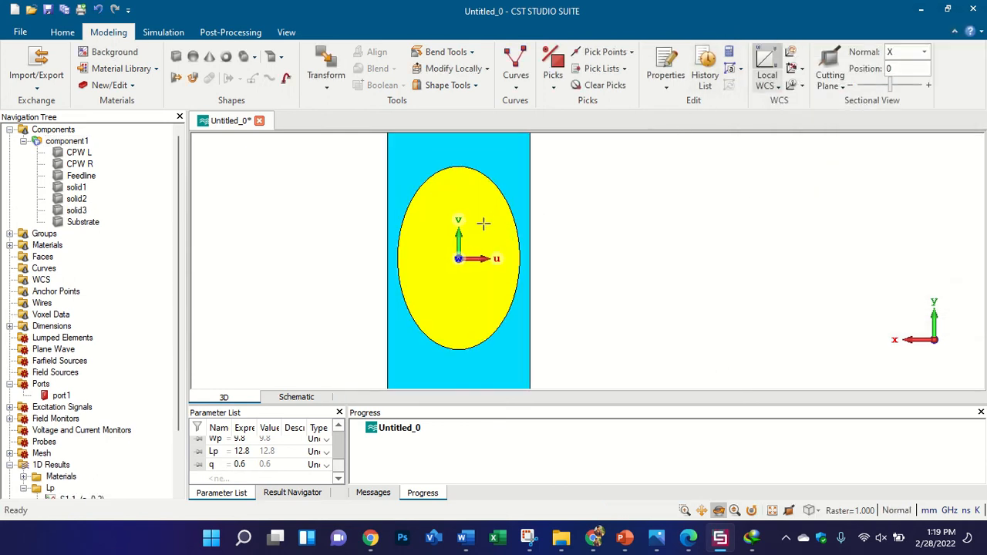
pyautogui.scroll(2, 455, 210)
pyautogui.scroll(-2, 455, 212)
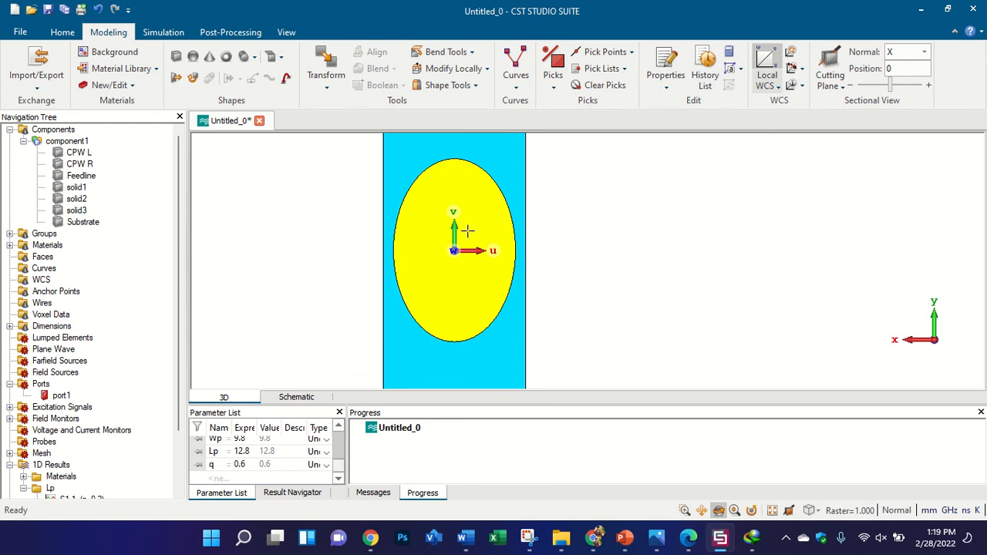
pyautogui.click(790, 69)
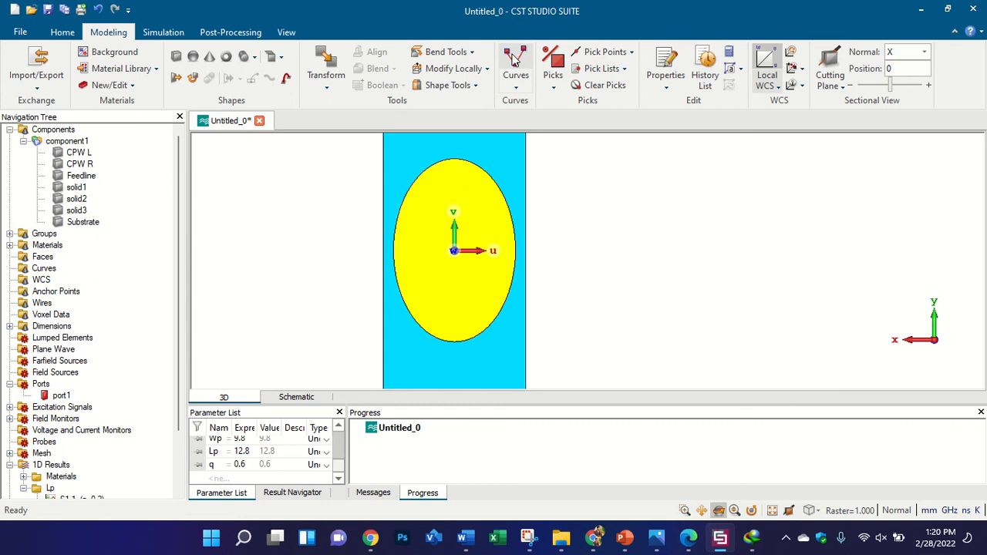
pyautogui.click(287, 32)
pyautogui.click(313, 68)
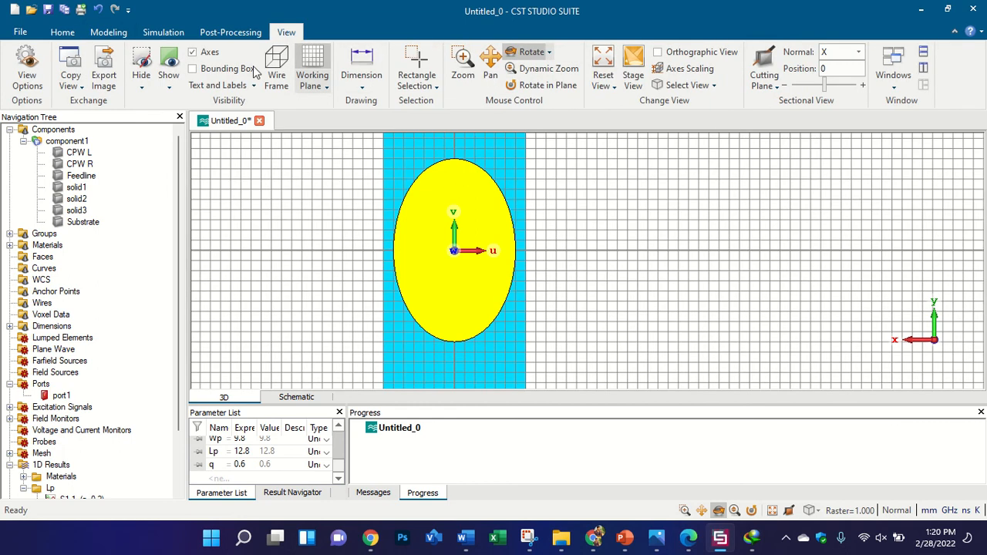
# - Start a polygon curve over the elliptical patch with points at about U 3.2, V 8.6 and U 1.3, V 2.6
pyautogui.click(108, 32)
pyautogui.click(513, 66)
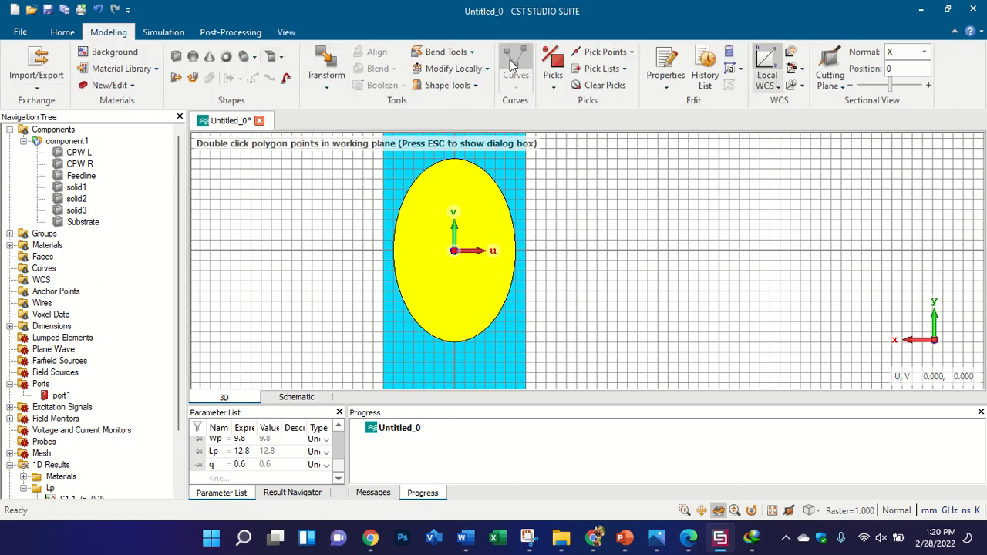
pyautogui.scroll(2, 497, 215)
pyautogui.scroll(-2, 470, 262)
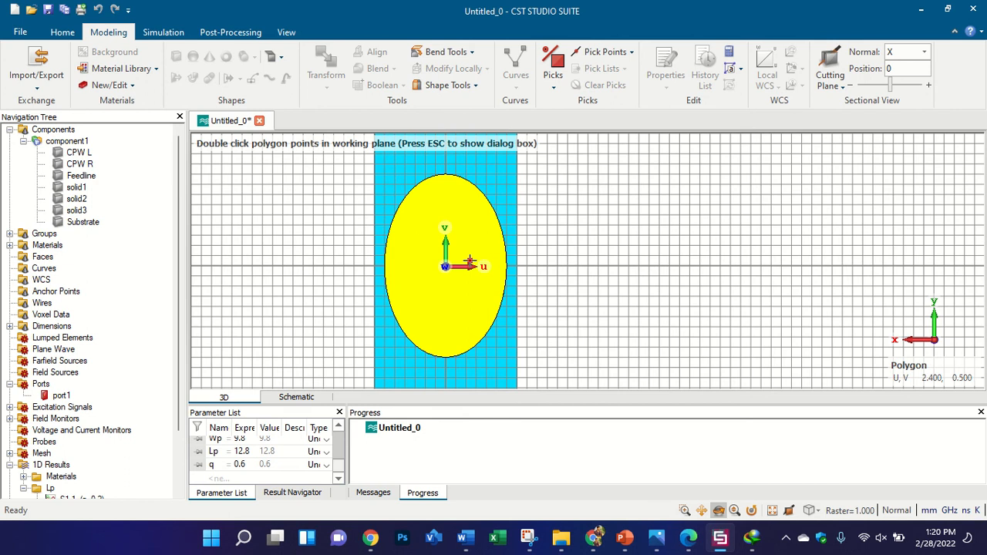
pyautogui.scroll(2, 459, 243)
pyautogui.scroll(-2, 471, 235)
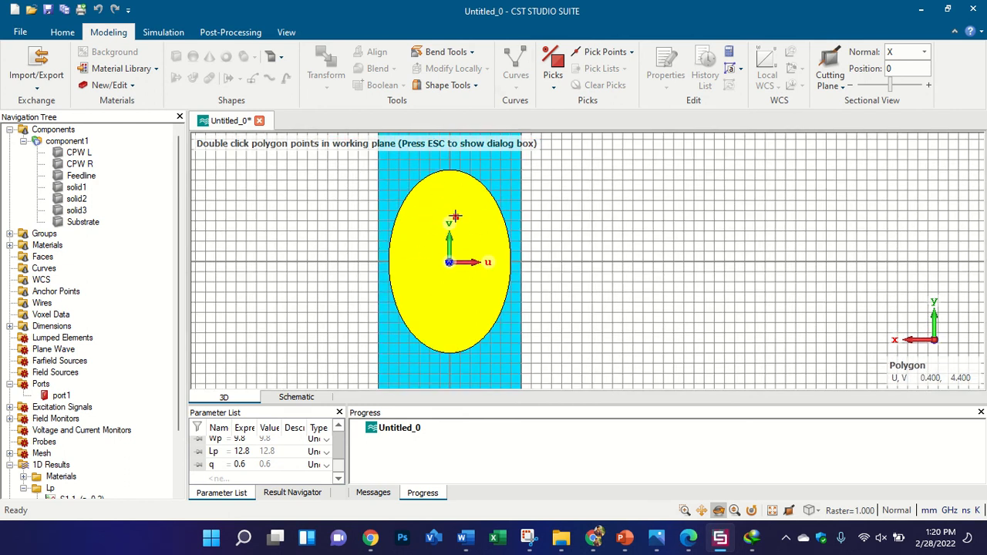
pyautogui.scroll(4, 482, 191)
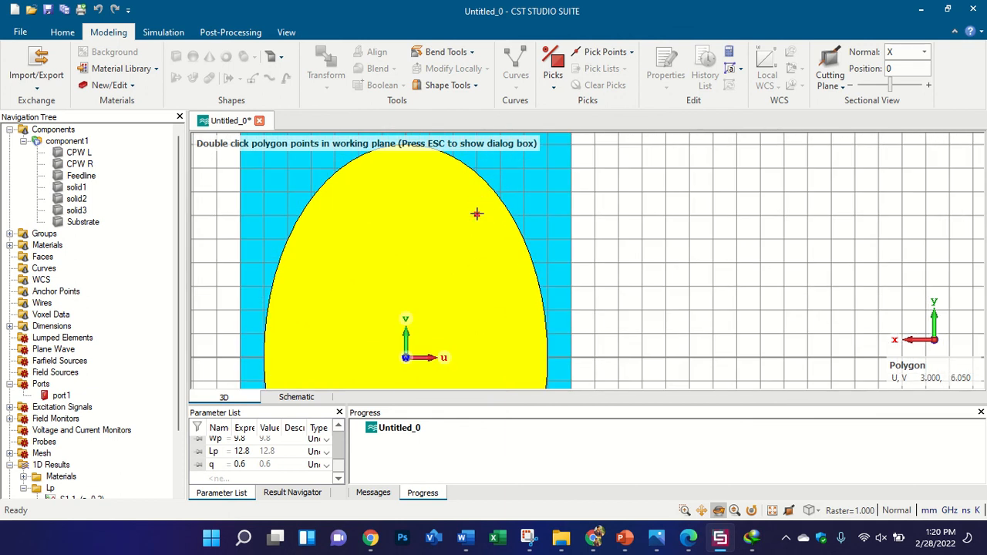
pyautogui.scroll(-2, 475, 218)
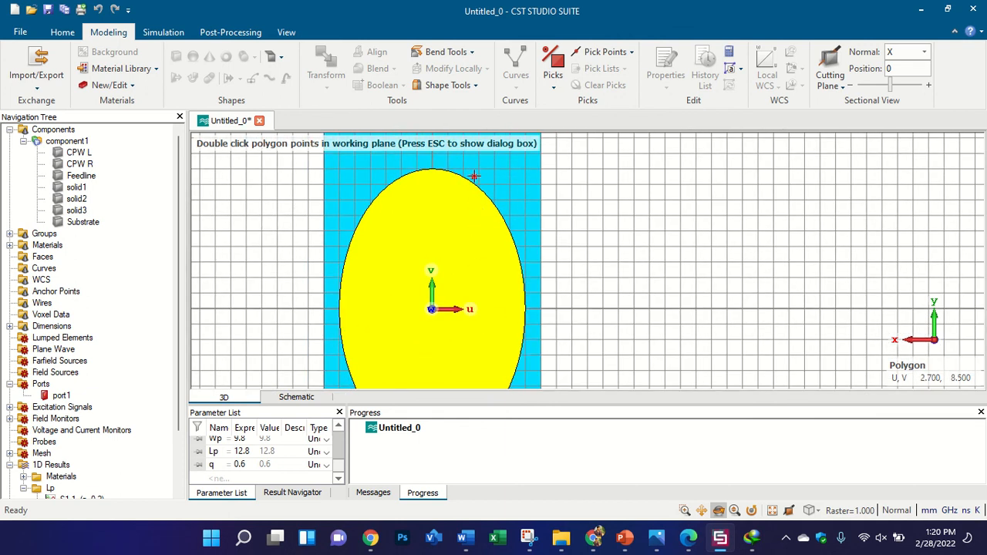
pyautogui.click(482, 176)
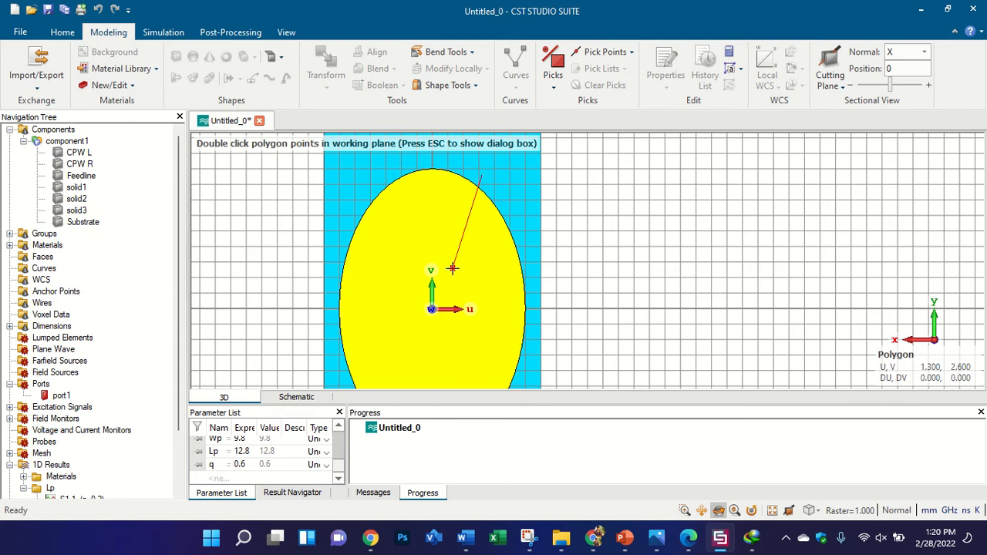
pyautogui.click(466, 269)
# - Extend the polygon down the patch through about (2.2, 2.5), (1.1, -1.9) and (1.9, -2.0)
pyautogui.scroll(4, 469, 264)
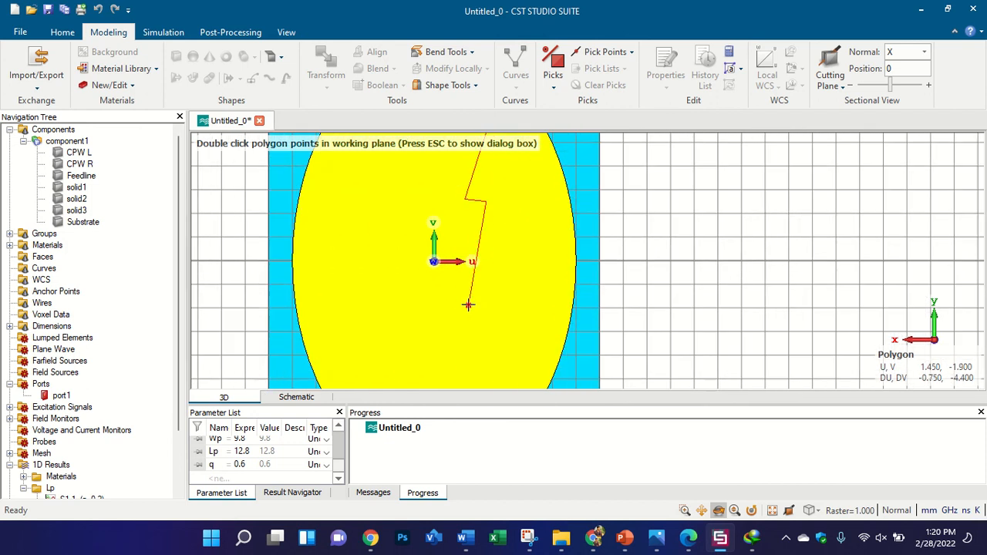
pyautogui.doubleClick(461, 307)
pyautogui.scroll(-2, 460, 307)
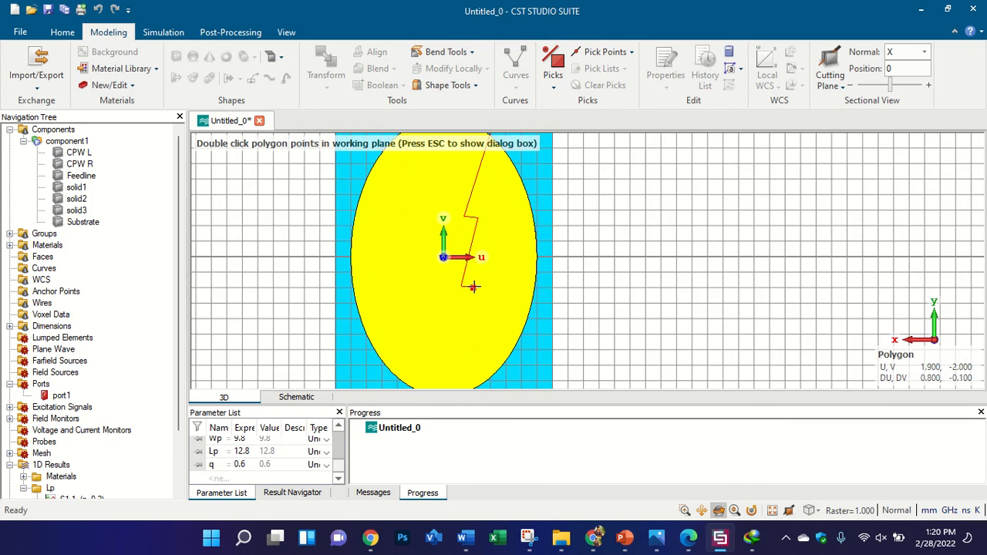
pyautogui.doubleClick(473, 286)
pyautogui.scroll(-2, 476, 250)
pyautogui.scroll(2, 484, 268)
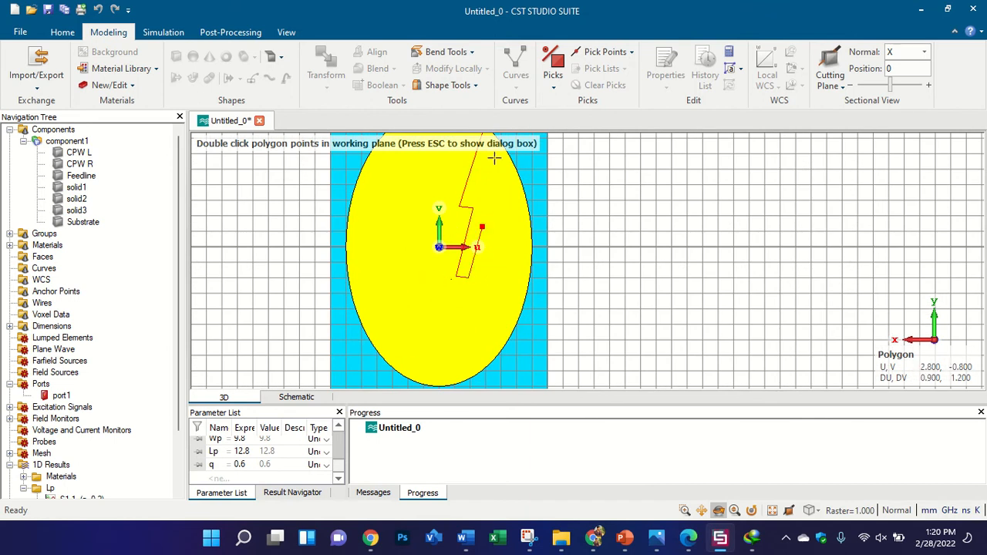
# - Complete the lightning-shaped polygon through (3.15, 3.1), (1.95, 3.3) and (3.6, 8.45), close it at (3.2, 8.6) and create it in curve1
pyautogui.scroll(-1, 482, 235)
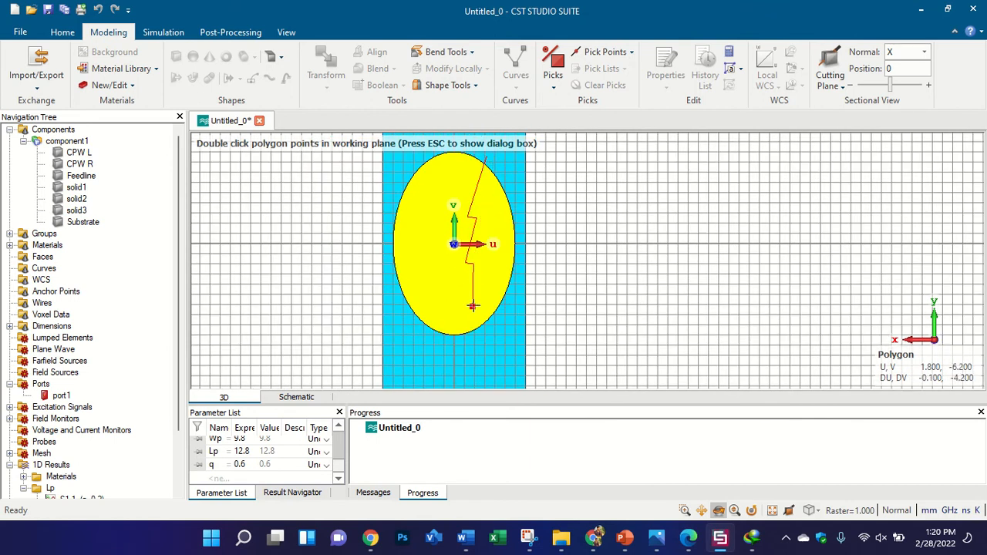
pyautogui.scroll(1, 469, 308)
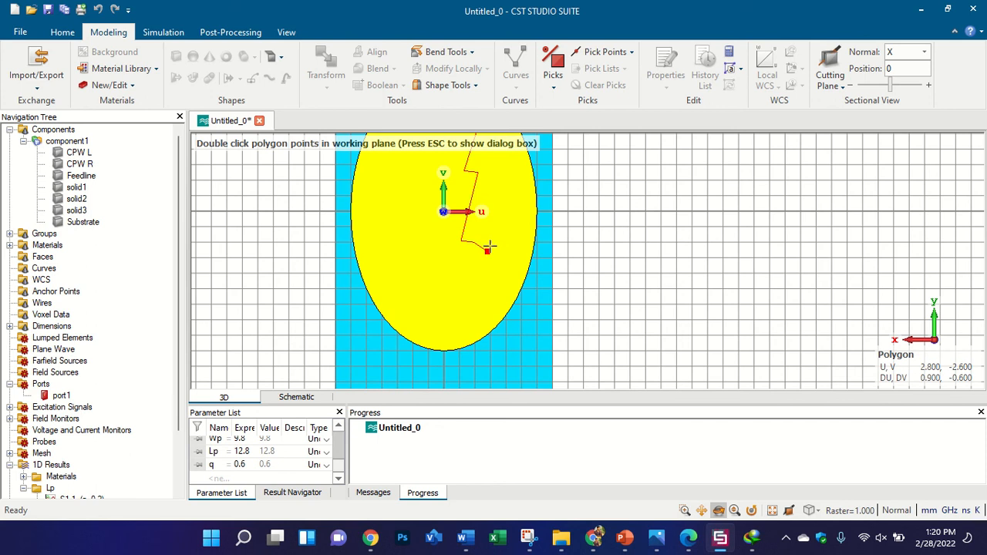
pyautogui.scroll(2, 470, 191)
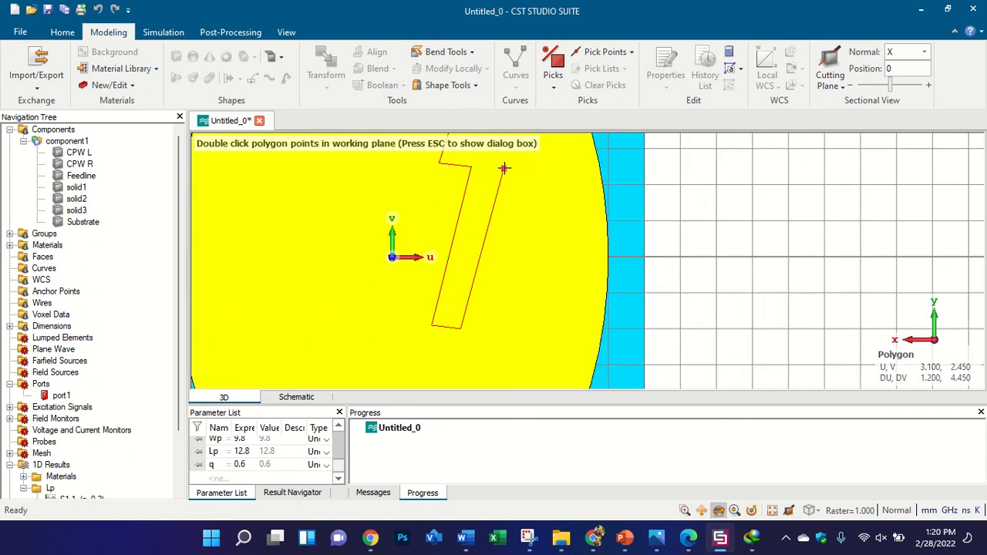
pyautogui.scroll(-1, 508, 158)
pyautogui.scroll(1, 504, 178)
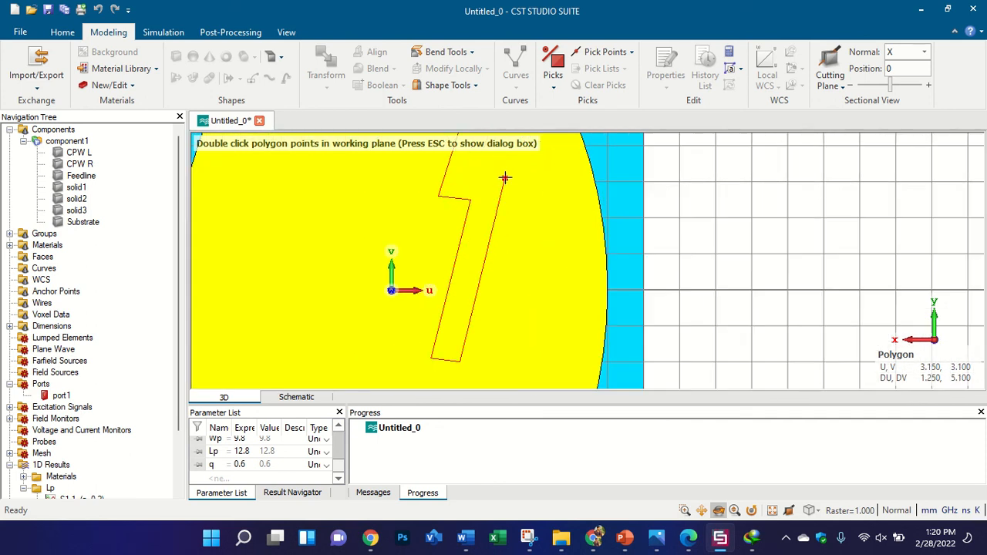
pyautogui.doubleClick(504, 178)
pyautogui.scroll(-3, 461, 171)
pyautogui.scroll(4, 462, 177)
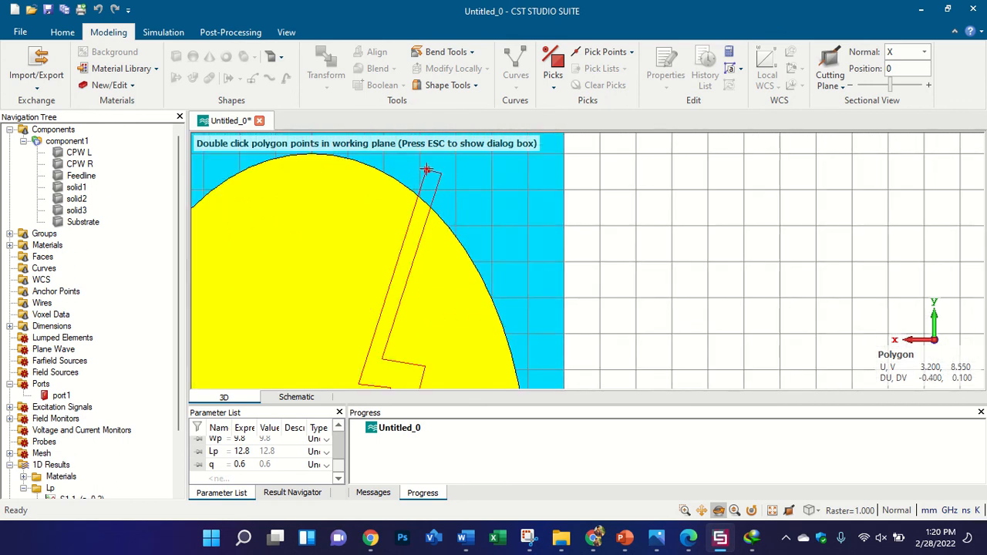
pyautogui.scroll(2, 427, 169)
pyautogui.doubleClick(420, 170)
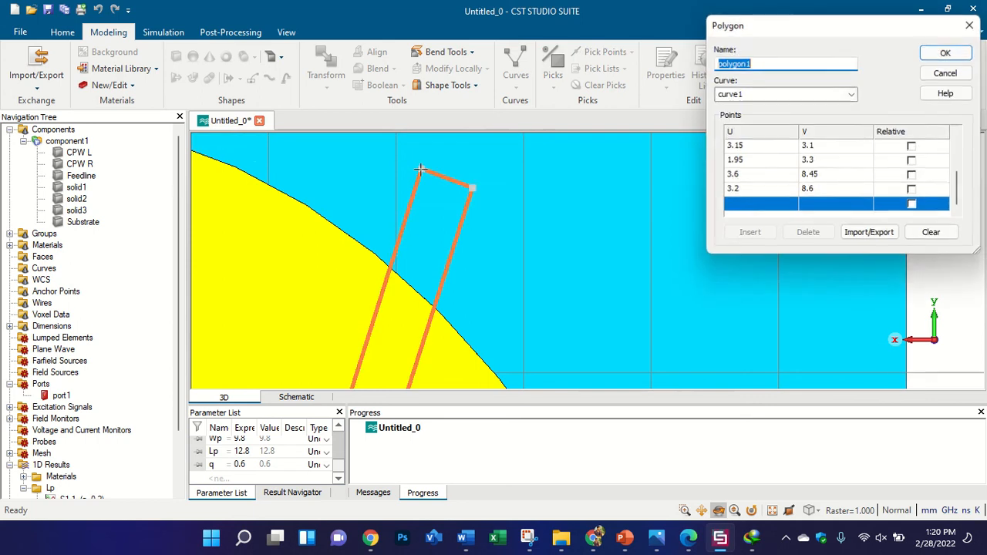
pyautogui.scroll(-3, 420, 169)
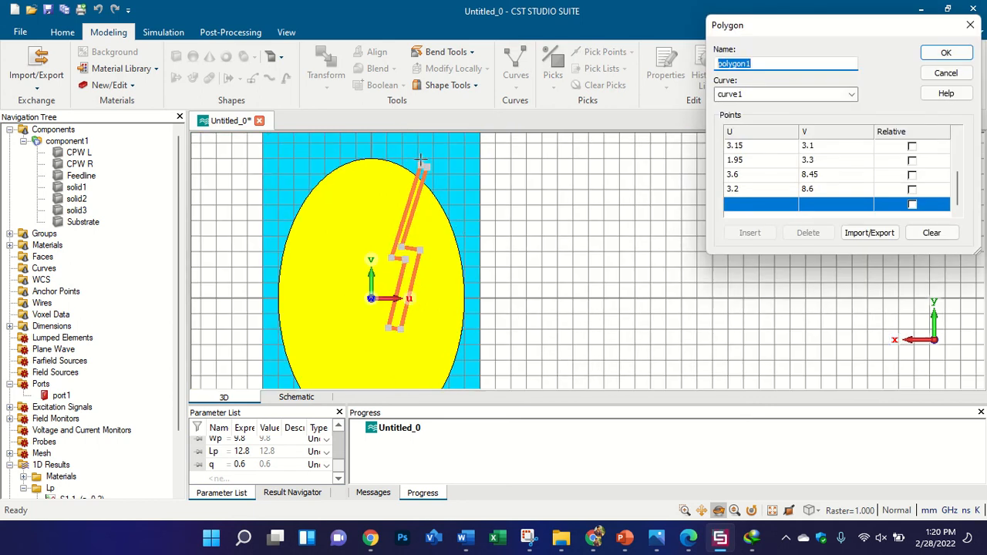
pyautogui.click(946, 52)
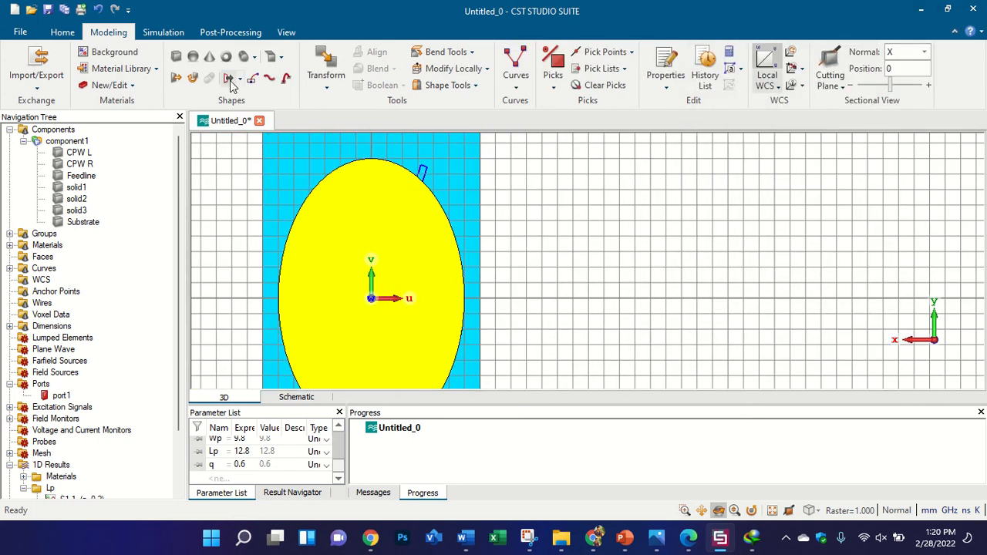
# - Set up an extrusion of the polygon profile in Copper (annealed) with thickness tp in component1, and preview it
pyautogui.click(229, 78)
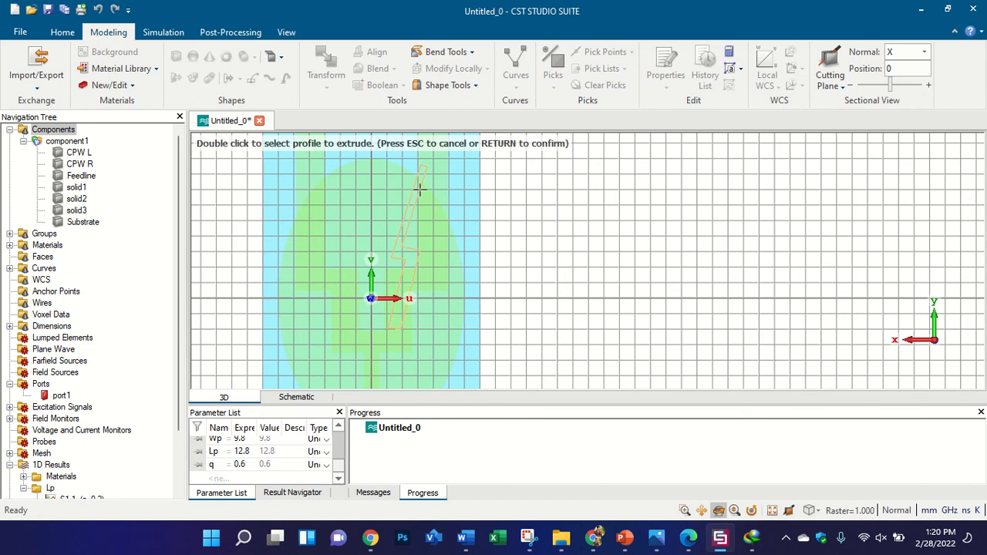
pyautogui.doubleClick(420, 189)
pyautogui.click(829, 94)
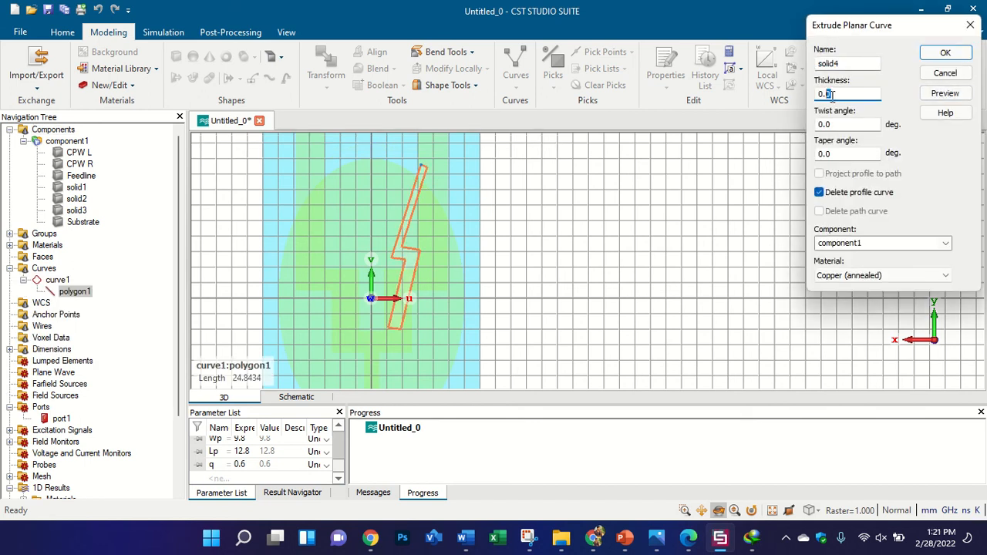
pyautogui.doubleClick(851, 94)
pyautogui.write('tp')
pyautogui.click(945, 93)
# - Inspect the previewed extrusion's thickness edge-on against the substrate and create the solid
pyautogui.moveTo(469, 250); pyautogui.dragTo(271, 181)
pyautogui.scroll(5, 409, 282)
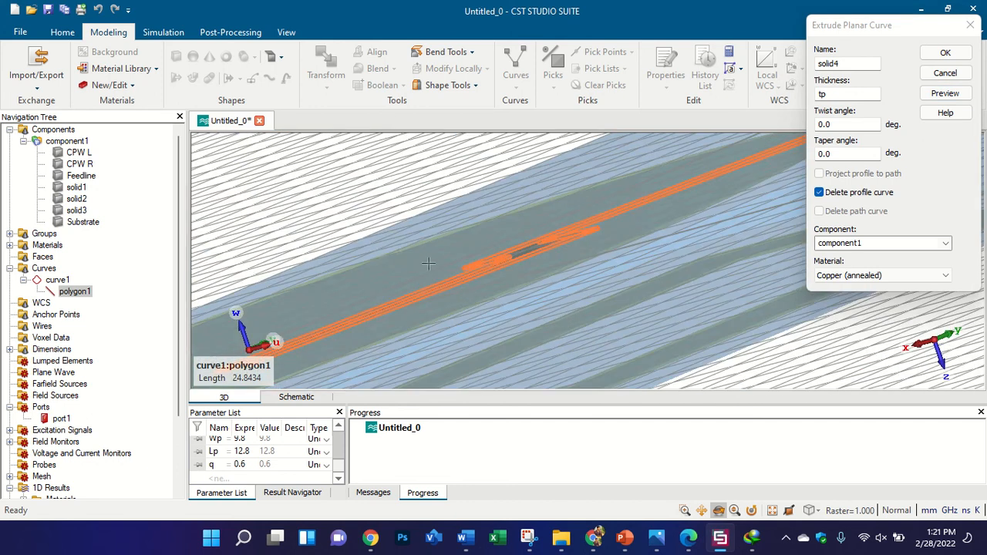
pyautogui.press('KP_2')
pyautogui.scroll(6, 441, 306)
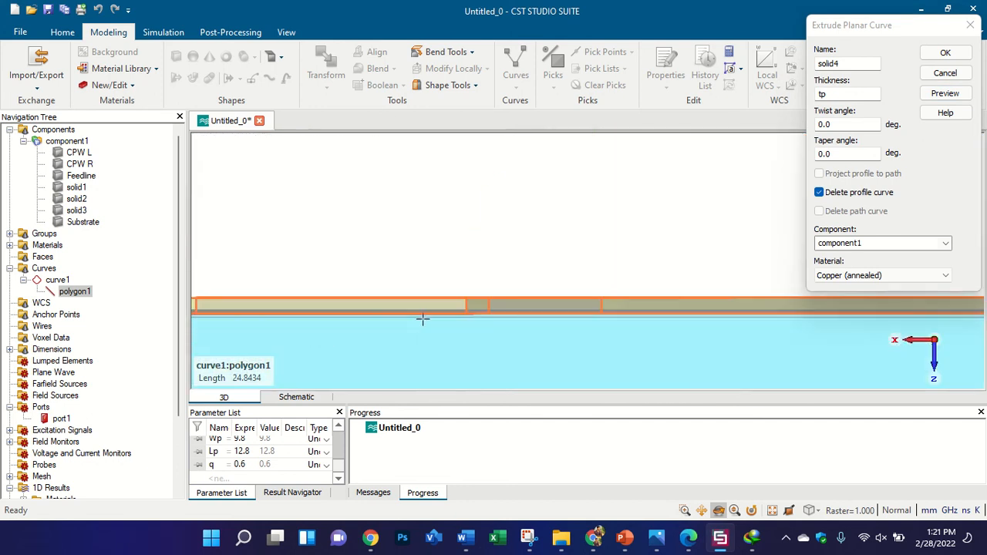
pyautogui.scroll(2, 518, 275)
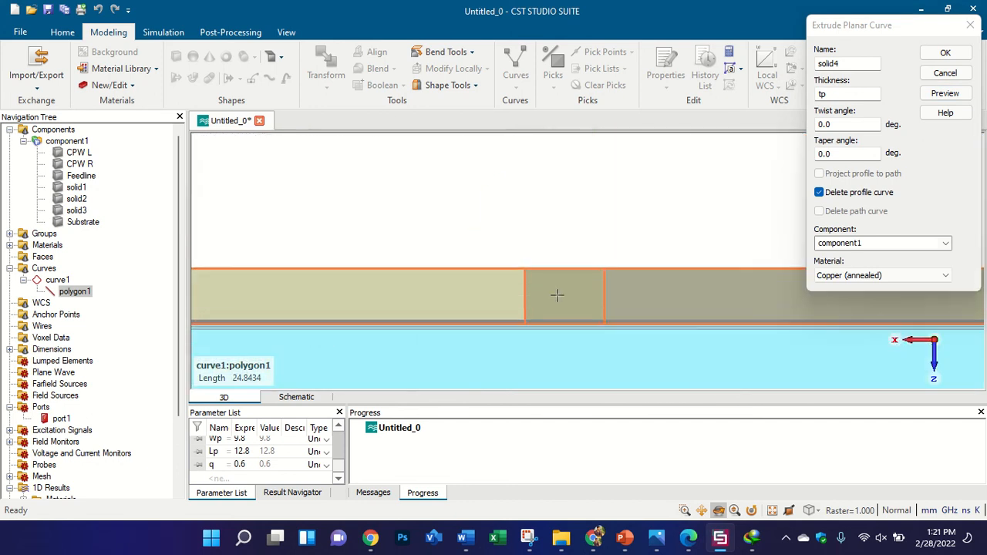
pyautogui.click(945, 52)
# - Subtract the extruded lightning shape, solid4, from the elliptical patch, solid3
pyautogui.scroll(-4, 529, 255)
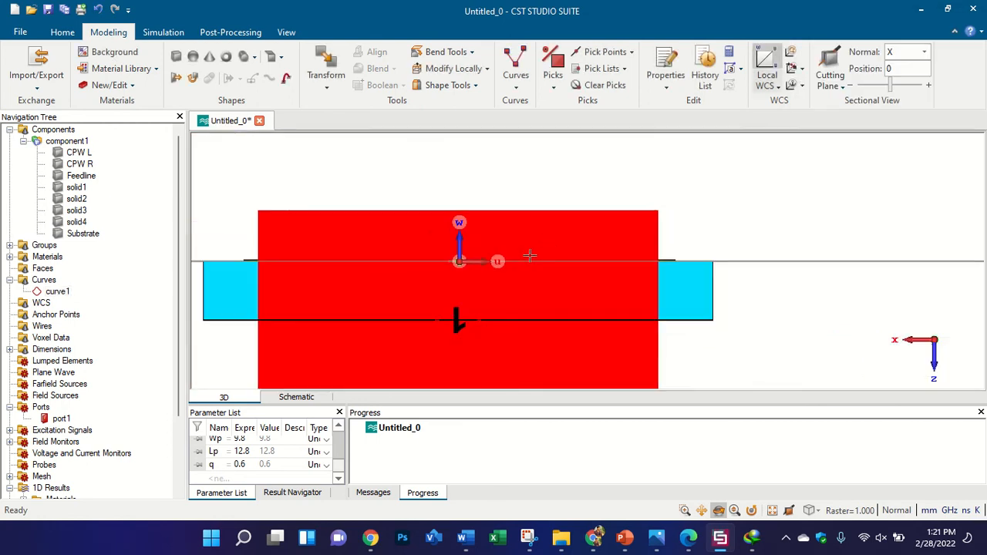
pyautogui.moveTo(529, 255); pyautogui.dragTo(725, 401)
pyautogui.scroll(-5, 559, 282)
pyautogui.scroll(3, 452, 215)
pyautogui.press('0')
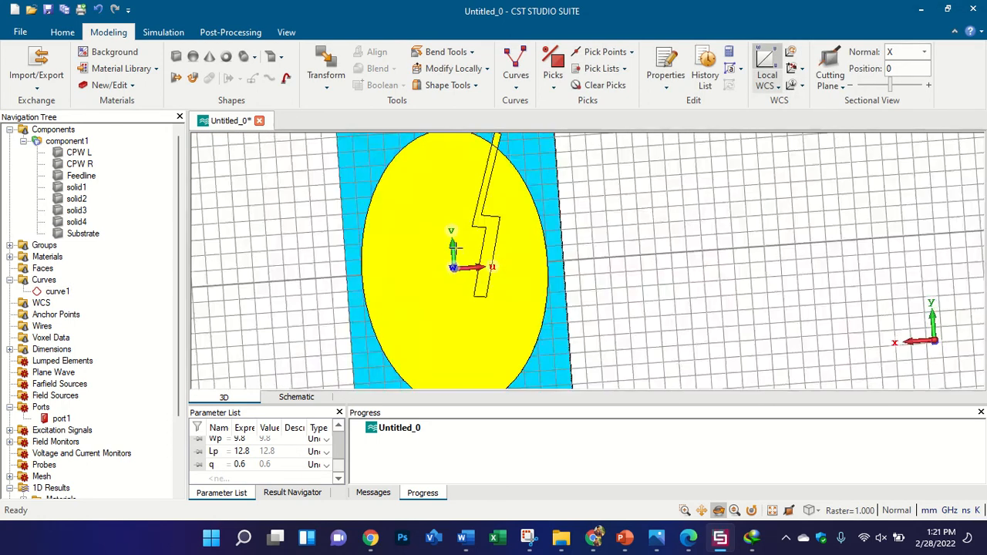
pyautogui.scroll(-3, 487, 226)
pyautogui.scroll(4, 495, 204)
pyautogui.click(81, 211)
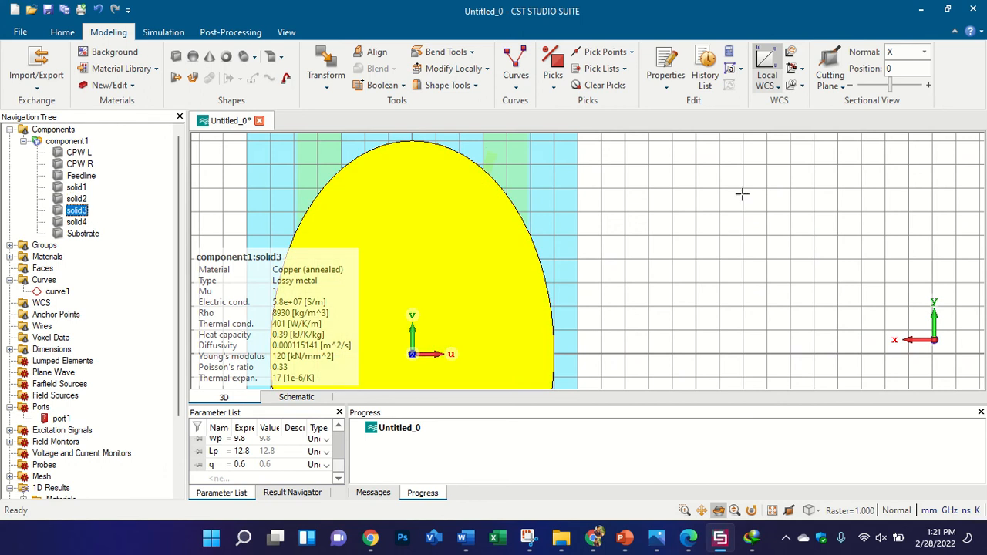
pyautogui.press('-')
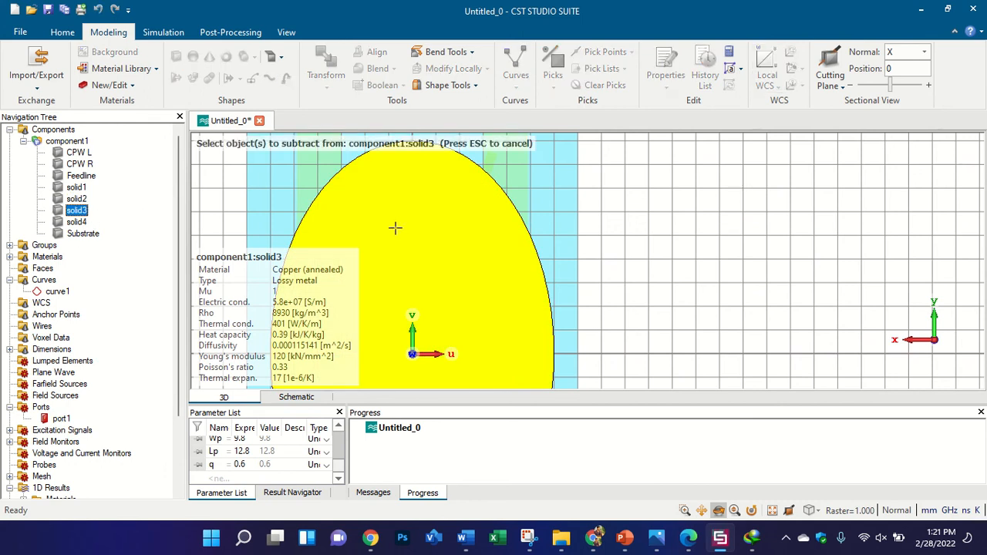
pyautogui.click(492, 225)
pyautogui.scroll(-2, 512, 224)
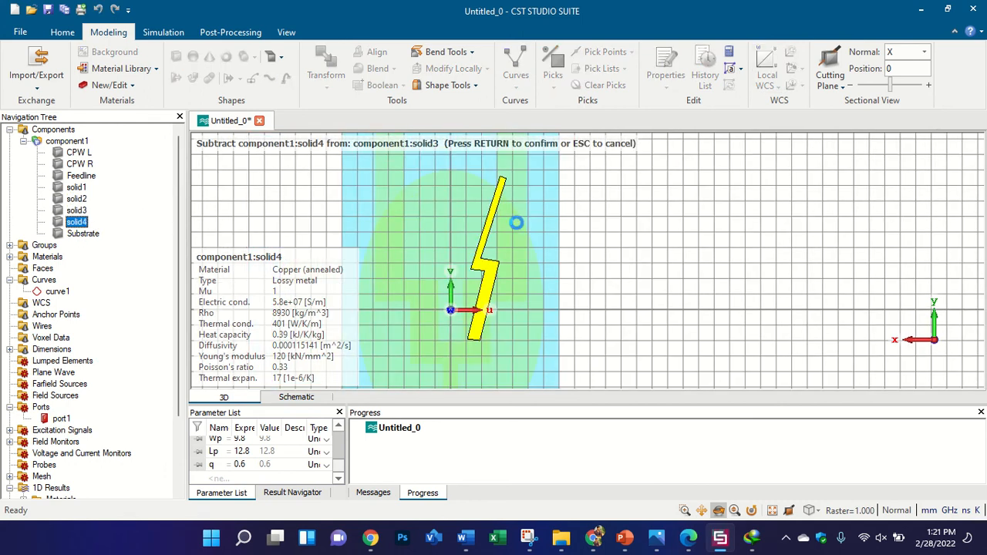
pyautogui.press('Return')
# - Examine the slotted elliptical patch on the back and the original antenna on the front
pyautogui.scroll(-2, 337, 273)
pyautogui.scroll(-2, 459, 234)
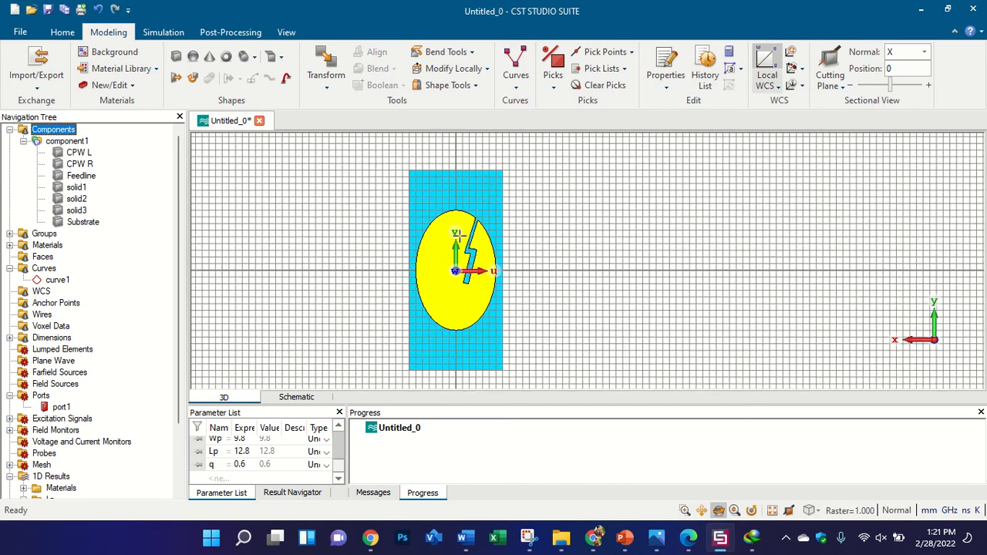
pyautogui.scroll(2, 477, 291)
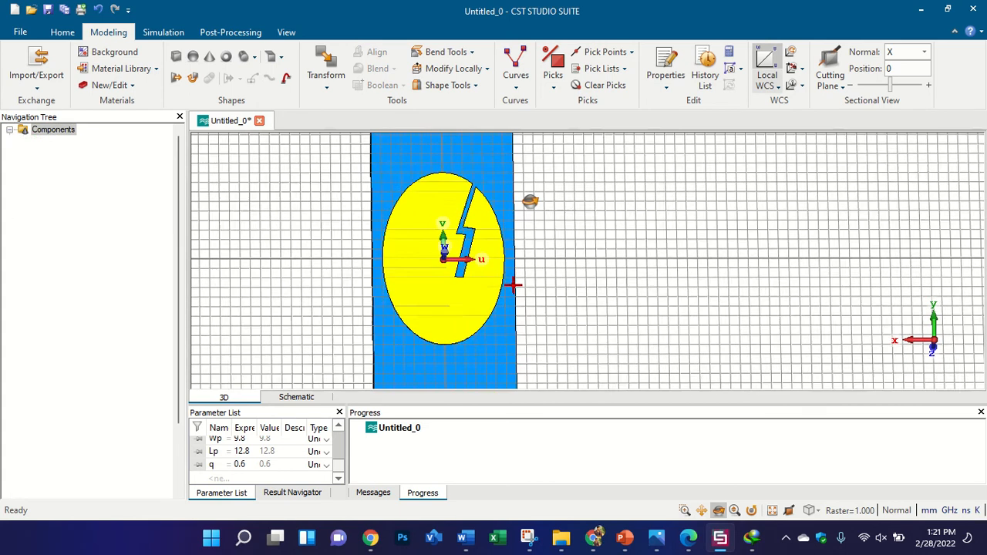
pyautogui.moveTo(531, 200); pyautogui.dragTo(524, 263)
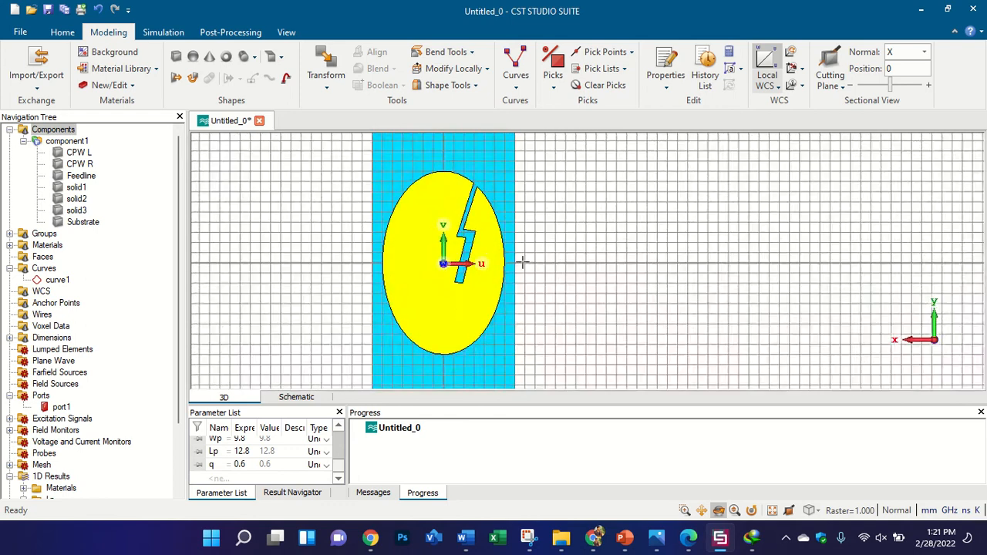
pyautogui.scroll(-2, 523, 262)
pyautogui.moveTo(579, 225); pyautogui.dragTo(539, 205)
pyautogui.press('5')
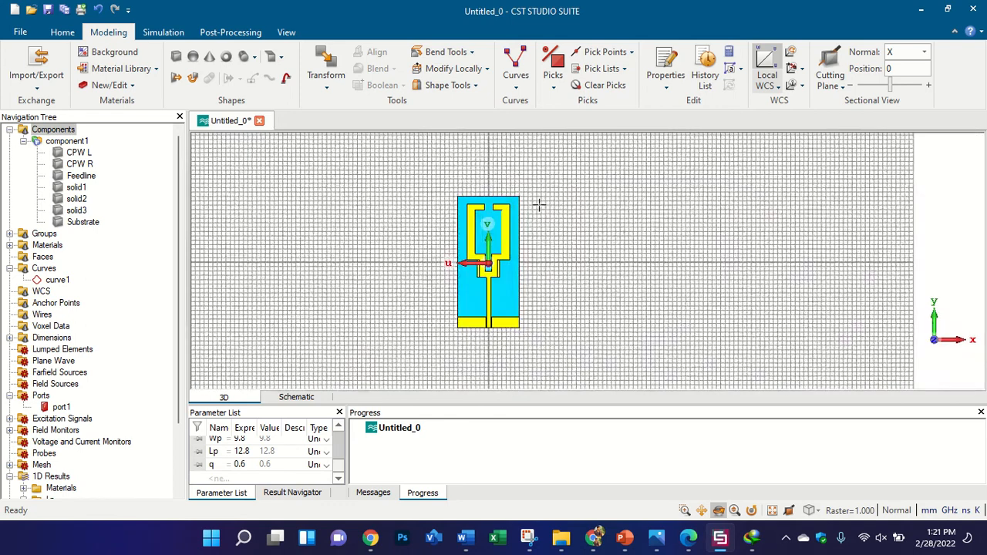
# - Check the course timetable image for the upcoming individual task, and switch to the antenna drawing slide in PowerPoint
pyautogui.click(657, 539)
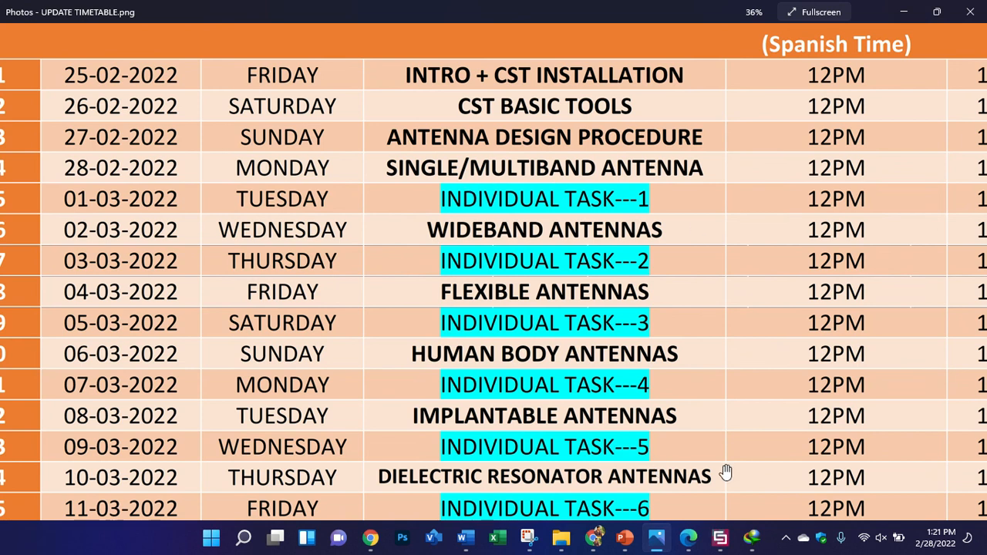
pyautogui.click(720, 538)
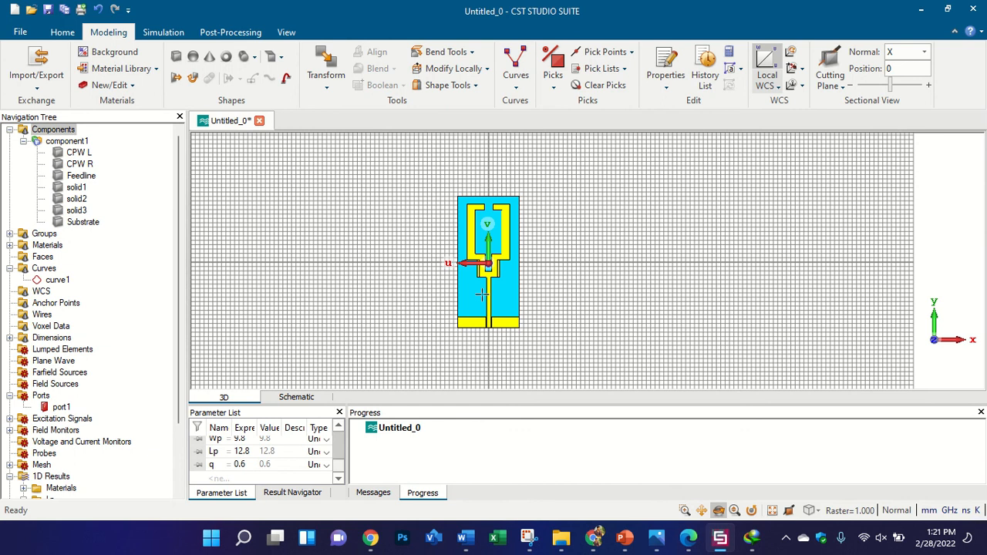
pyautogui.click(625, 538)
pyautogui.click(641, 322)
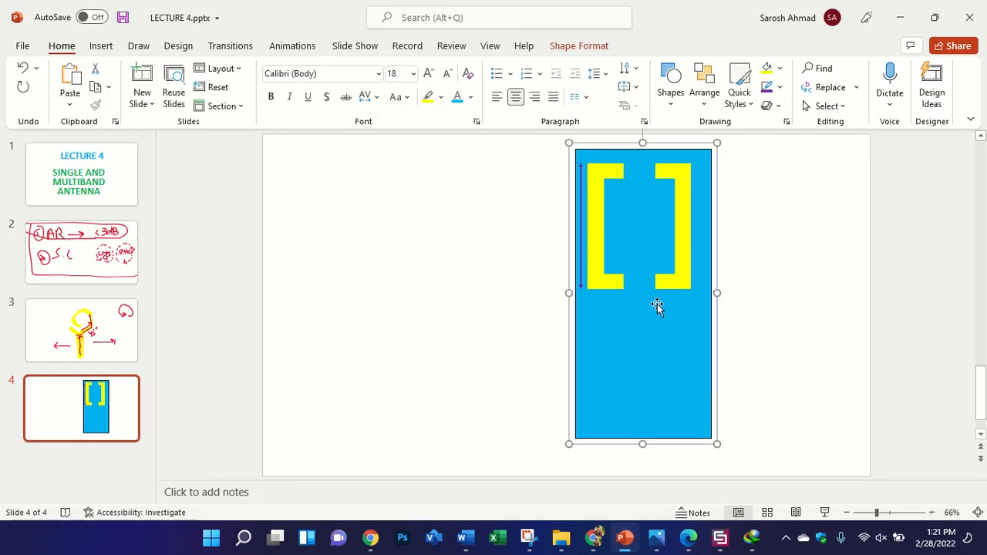
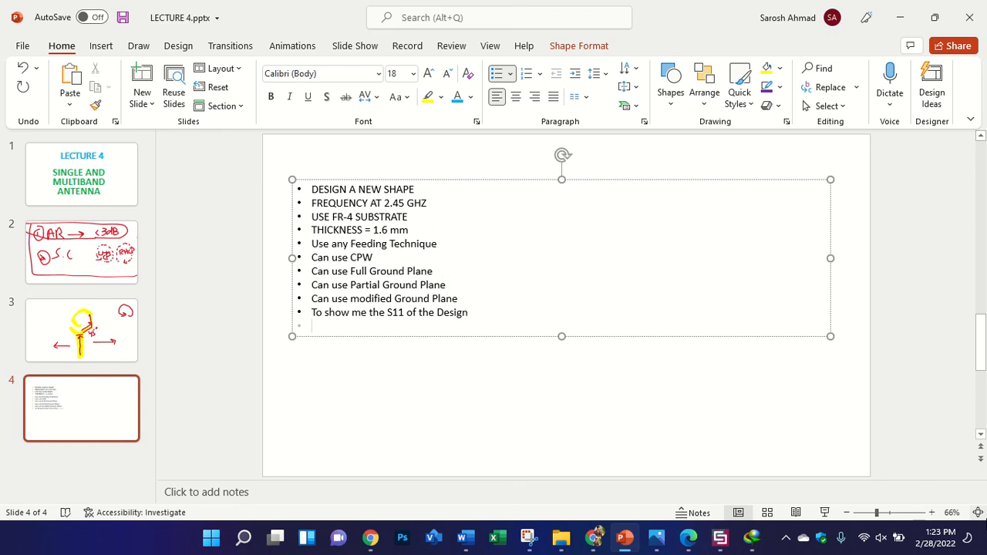
# - Add the bullet "To show me the Ref Impedance" to the task list on slide 4
pyautogui.write('To shoe mt')
pyautogui.press('BackSpace')
pyautogui.press('BackSpace')
pyautogui.write('me the Ref Im')
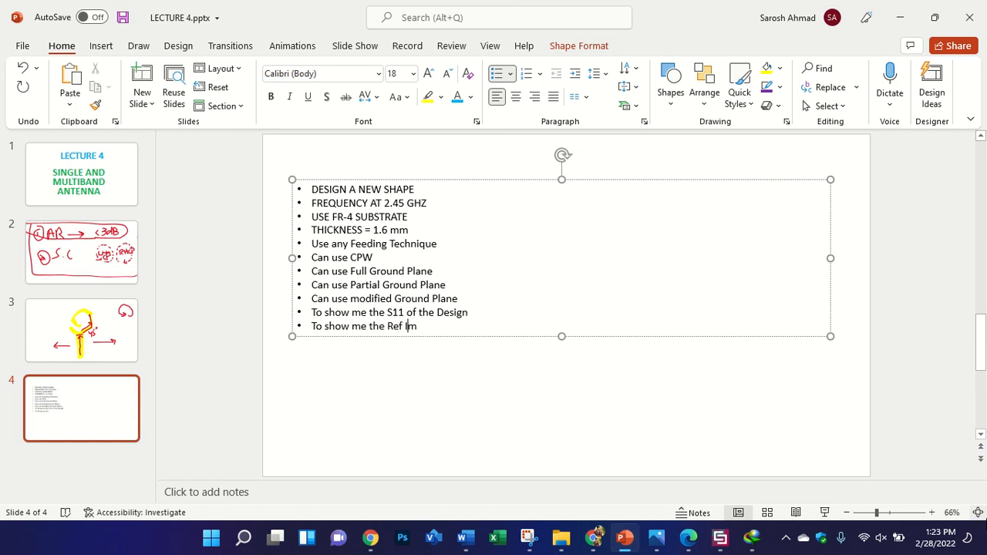
pyautogui.write('peanc')
pyautogui.press('BackSpace')
pyautogui.press('BackSpace')
pyautogui.press('BackSpace')
pyautogui.press('BackSpace')
pyautogui.write('dance')
pyautogui.press('Return')
# - Add the bullets "To show me the VSWR" and "To show me the Efficiency" to the task list
pyautogui.write('To ')
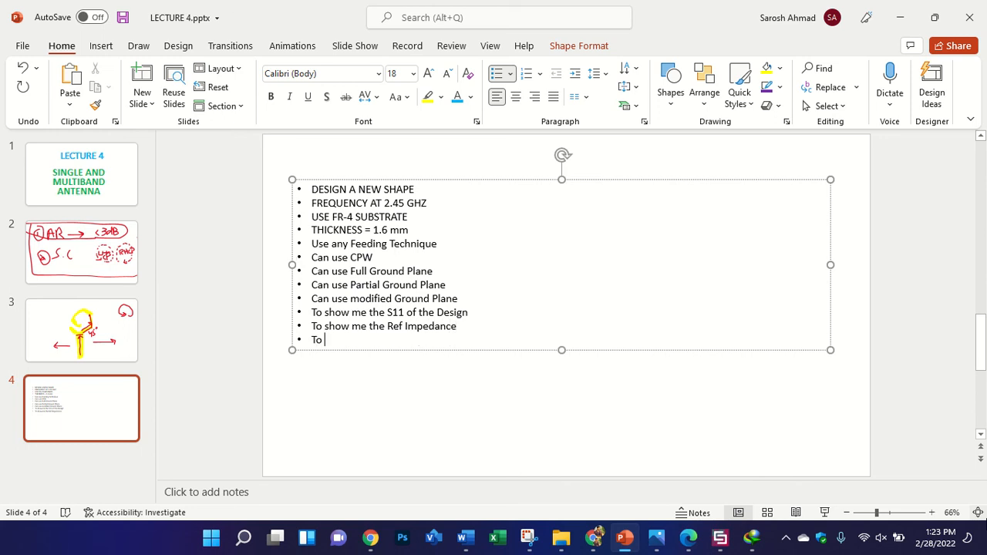
pyautogui.write('show the')
pyautogui.write('me the ')
pyautogui.write('VSWR')
pyautogui.press('Return')
pyautogui.write('To')
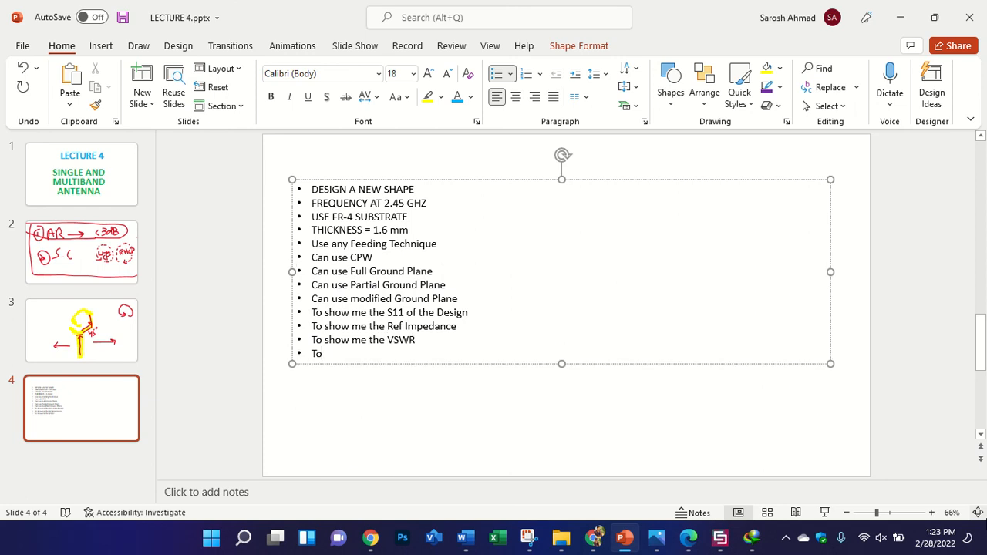
pyautogui.write(' show mte the Efficiency')
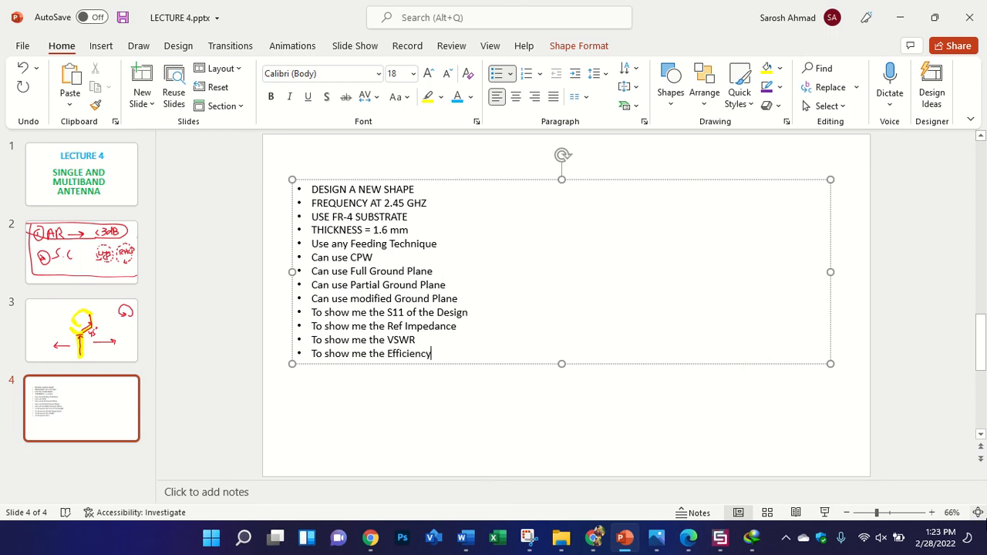
# - Add the bullet "To show me the radiation Pattern" to the task list
pyautogui.press('Return')
pyautogui.write('To dhow')
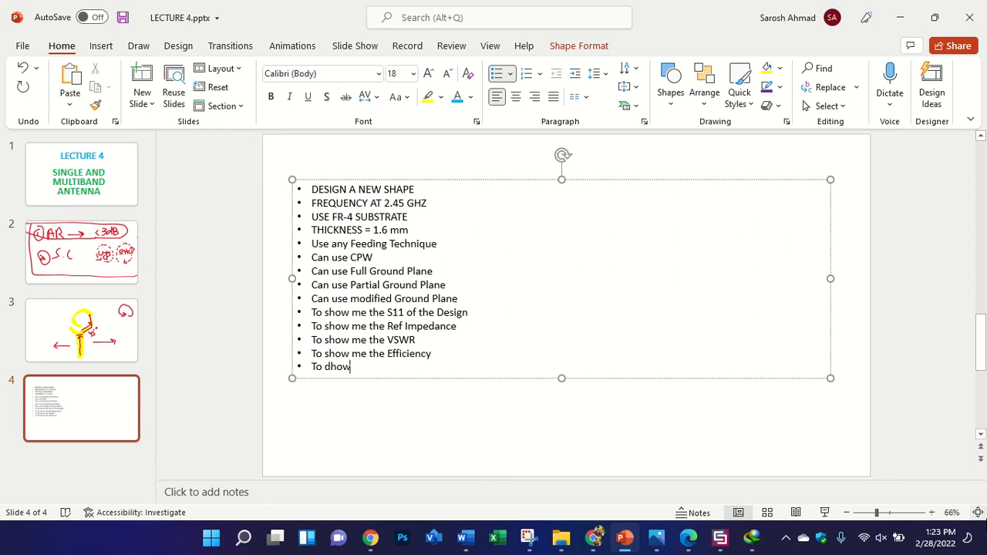
pyautogui.press('BackSpace')
pyautogui.press('BackSpace')
pyautogui.press('BackSpace')
pyautogui.press('BackSpace')
pyautogui.write('show me the rad')
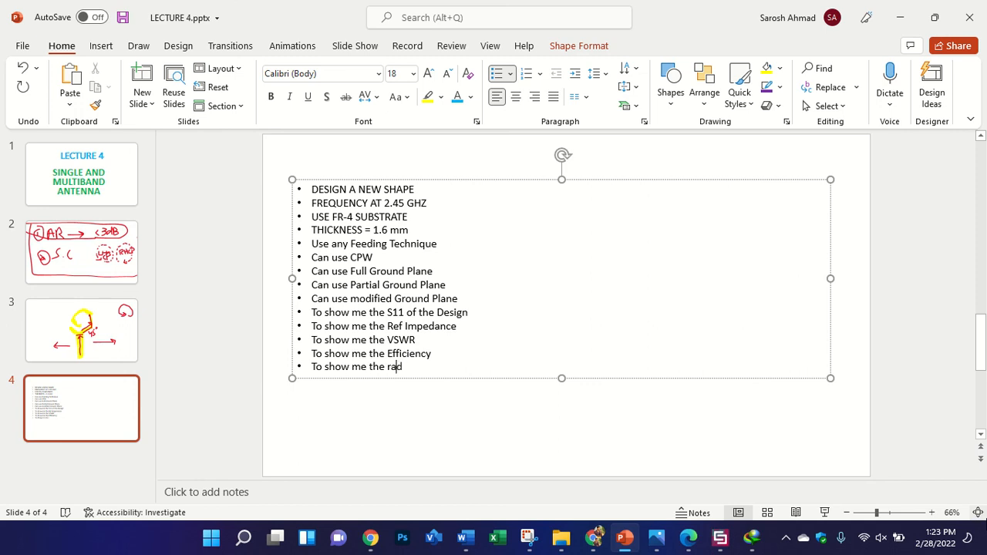
pyautogui.write('iation Pattern')
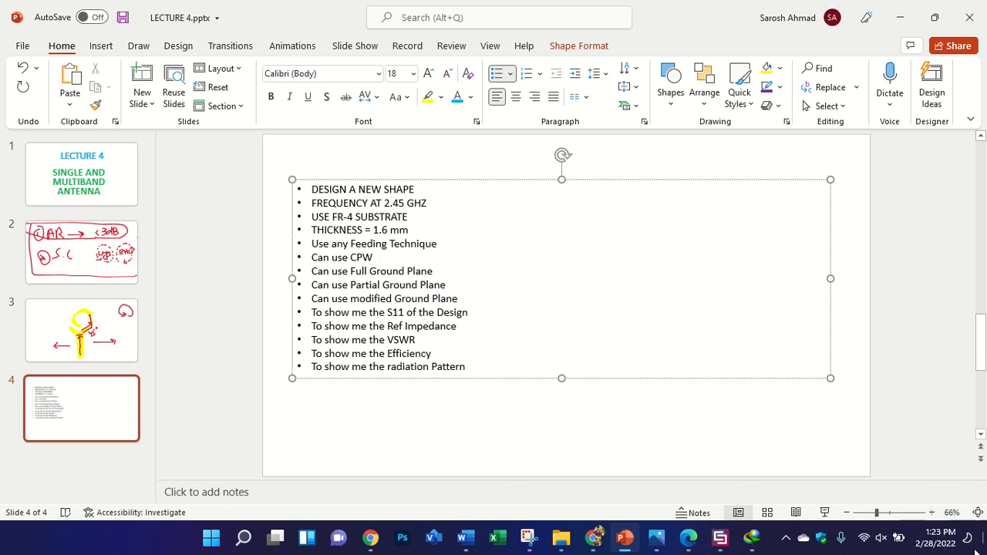
# - Add a bullet reading "To show me the Total Efficiency vs" at the end of the task list
pyautogui.press('Return')
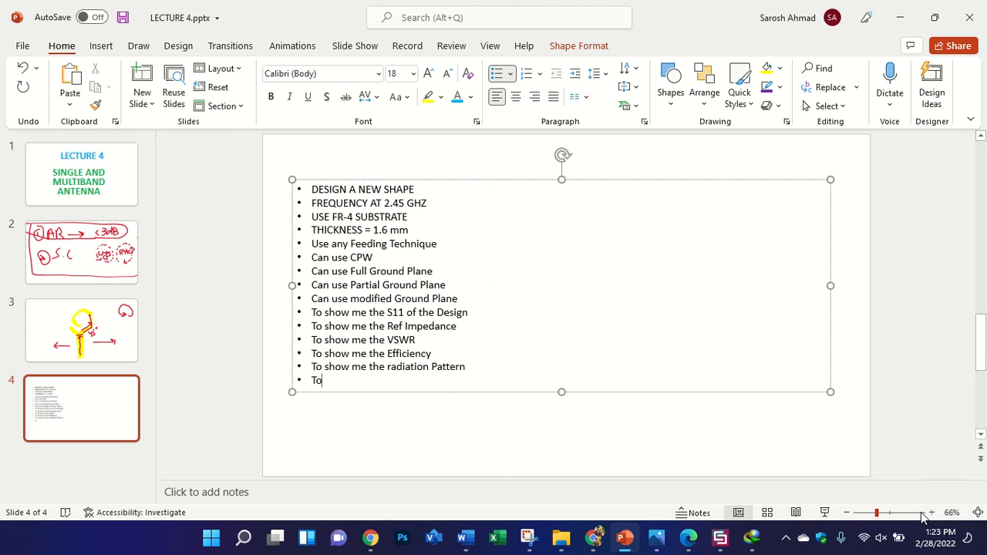
pyautogui.write('To show me th')
pyautogui.press('BackSpace')
pyautogui.press('BackSpace')
pyautogui.press('BackSpace')
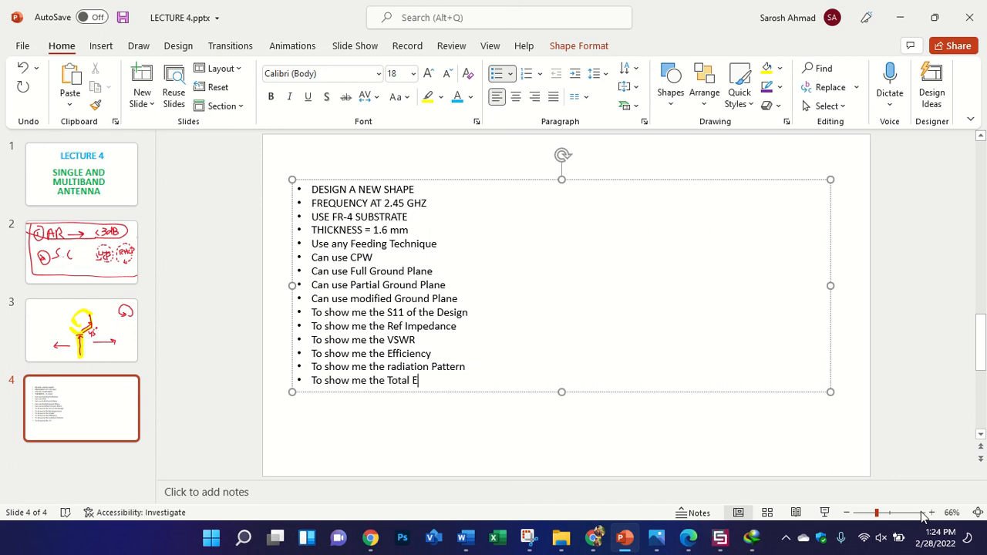
pyautogui.write('ffcieiccne')
pyautogui.press('BackSpace')
pyautogui.press('BackSpace')
pyautogui.press('BackSpace')
pyautogui.write('icienc')
# - Switch to CST Studio Suite and start the solver simulation of the slotted antenna
pyautogui.click(720, 538)
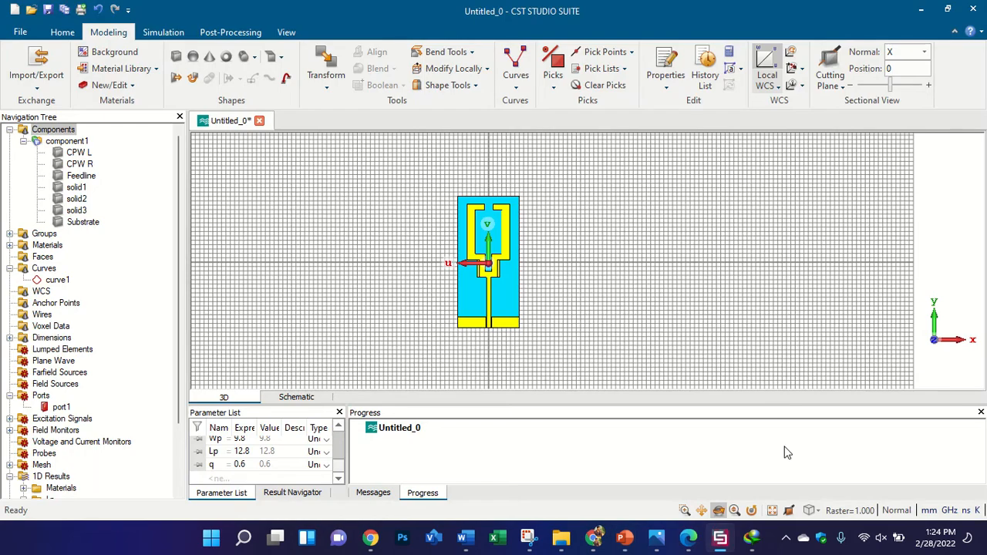
pyautogui.moveTo(483, 256); pyautogui.dragTo(60, 175)
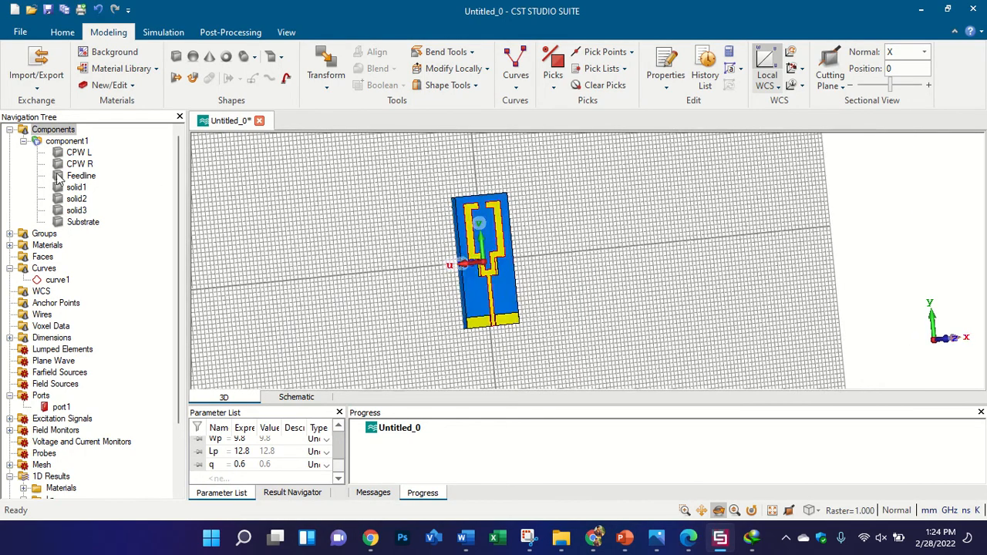
pyautogui.click(154, 35)
pyautogui.click(458, 77)
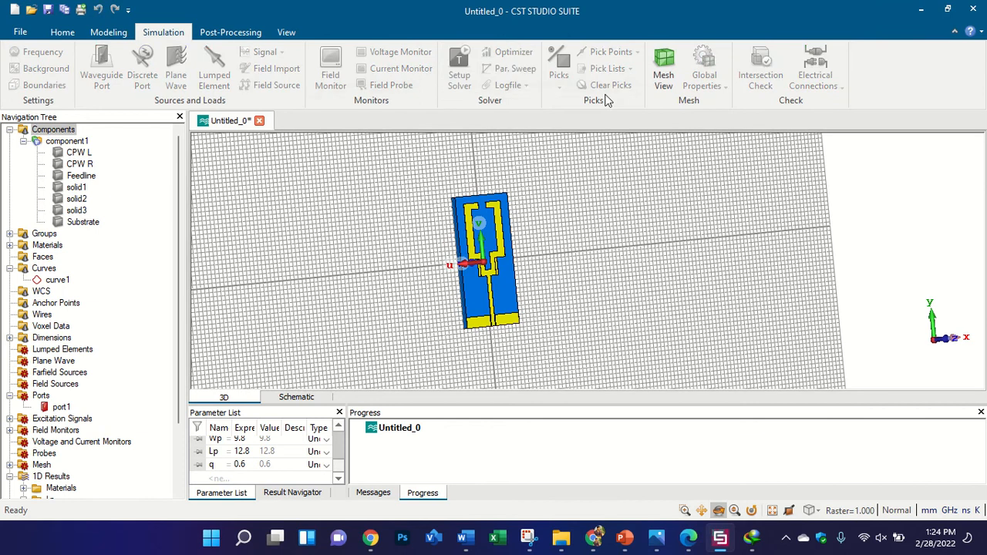
pyautogui.click(621, 140)
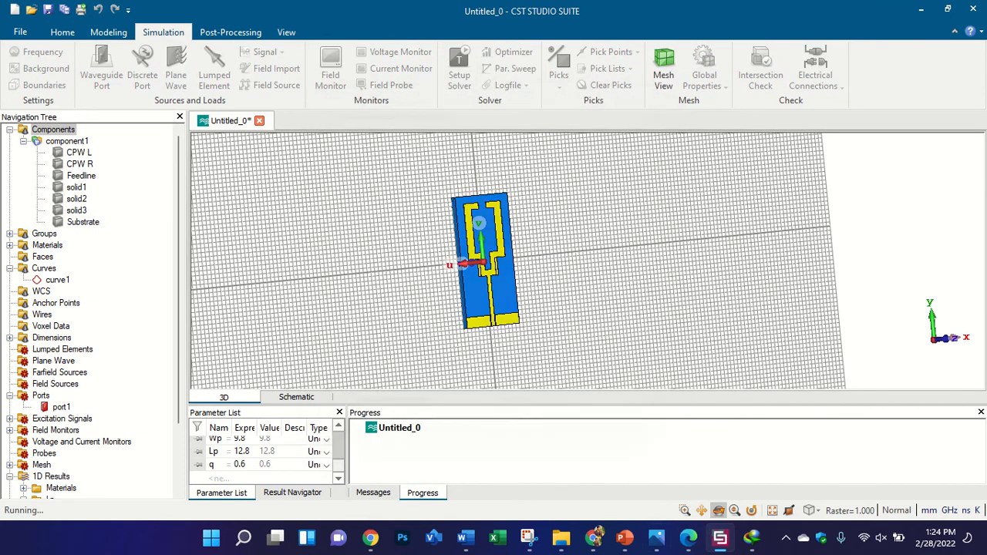
# - Return to the PowerPoint slide and complete the Total Efficiency bullet with "FREQUENCY (GHz)"
pyautogui.click(627, 545)
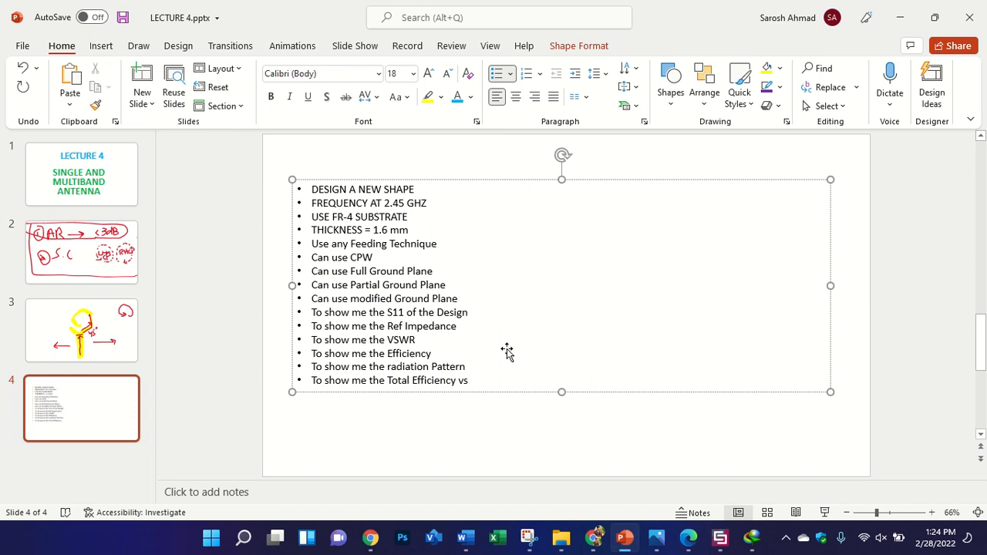
pyautogui.write('FREQYE')
pyautogui.write('ENCY')
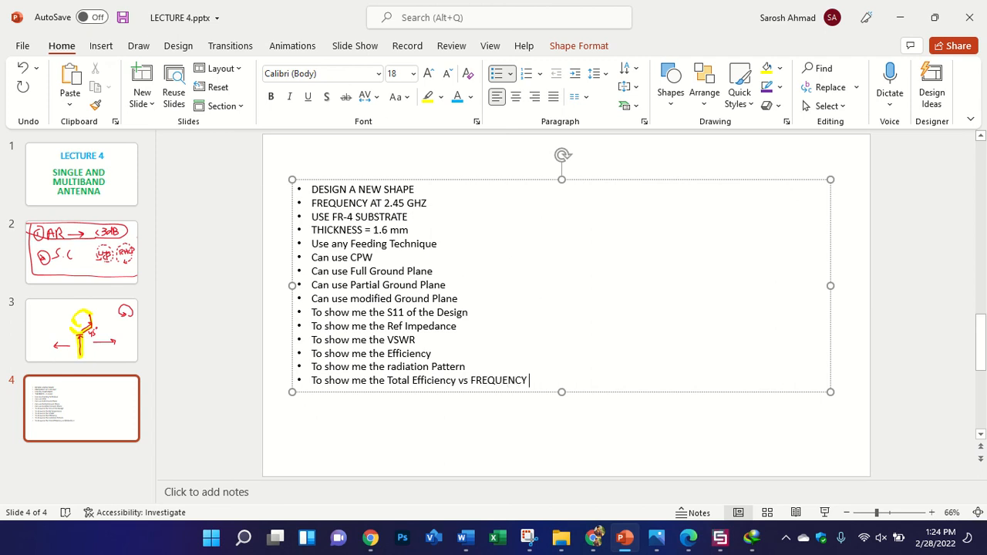
pyautogui.write(' (GHz)')
# - Add the bullet "To show me the Gain vs Frequency Graph" to the task list
pyautogui.press('Return')
pyautogui.write('To show me th')
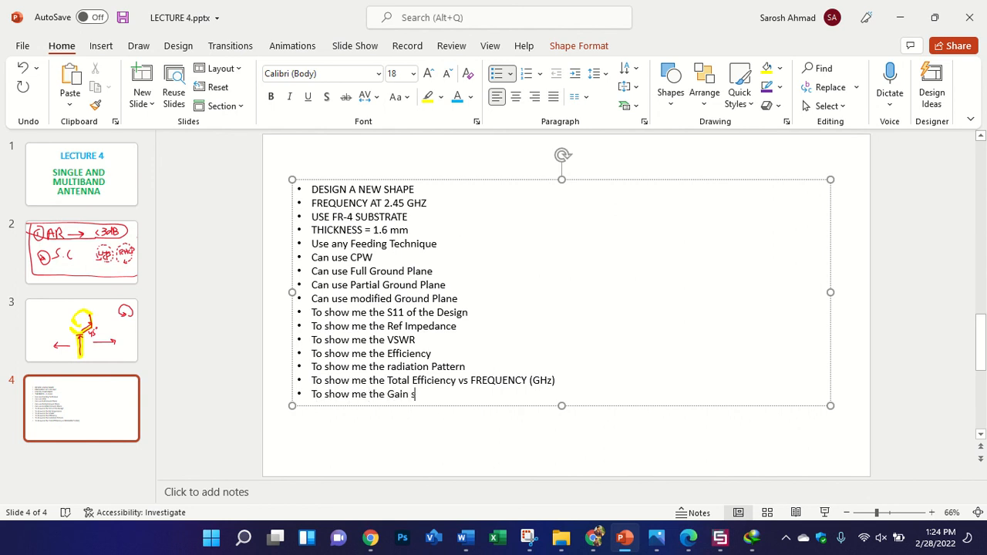
pyautogui.write('e Gain vs')
pyautogui.press('BackSpace')
pyautogui.write('vs Frequency Graph')
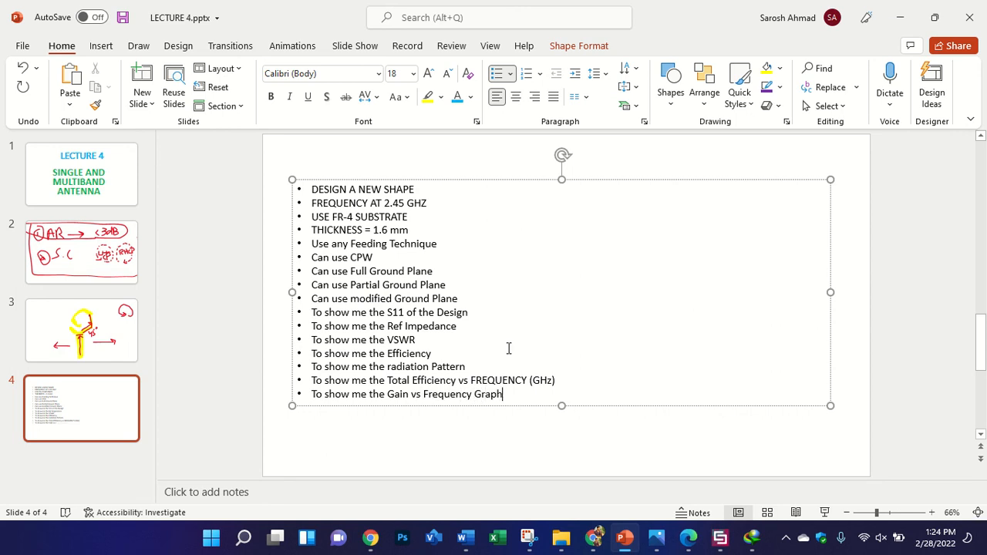
# - Reword the gain bullet to "To show me the Realized Gain vs Frequency (GHz) Graph" and start a new bullet below it
pyautogui.click(389, 396)
pyautogui.write('Realized')
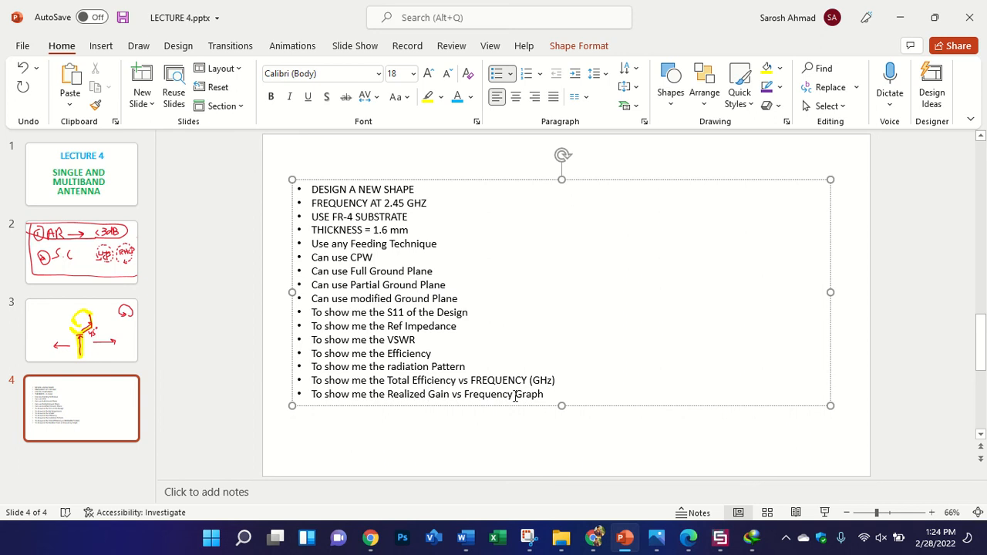
pyautogui.write('(GHz)')
pyautogui.click(572, 394)
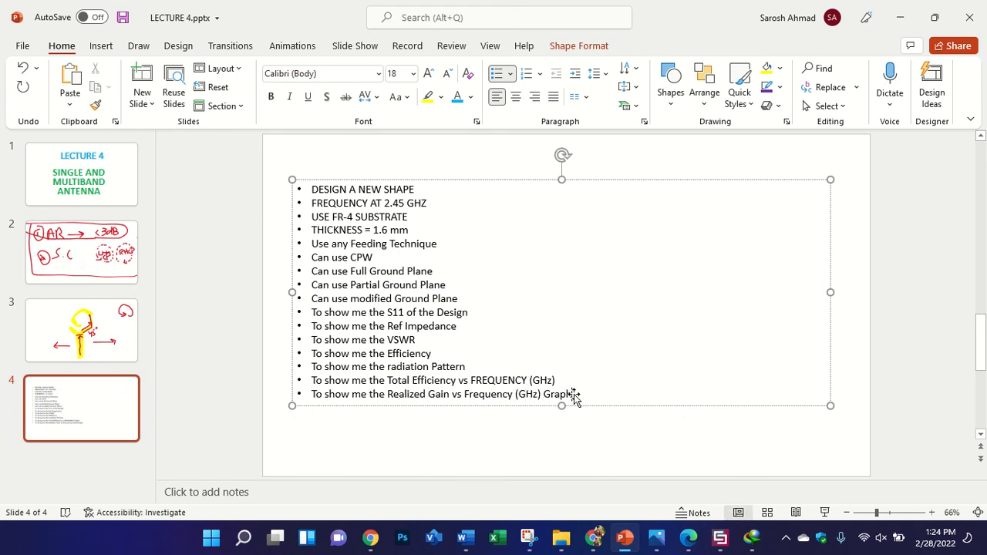
pyautogui.press('Return')
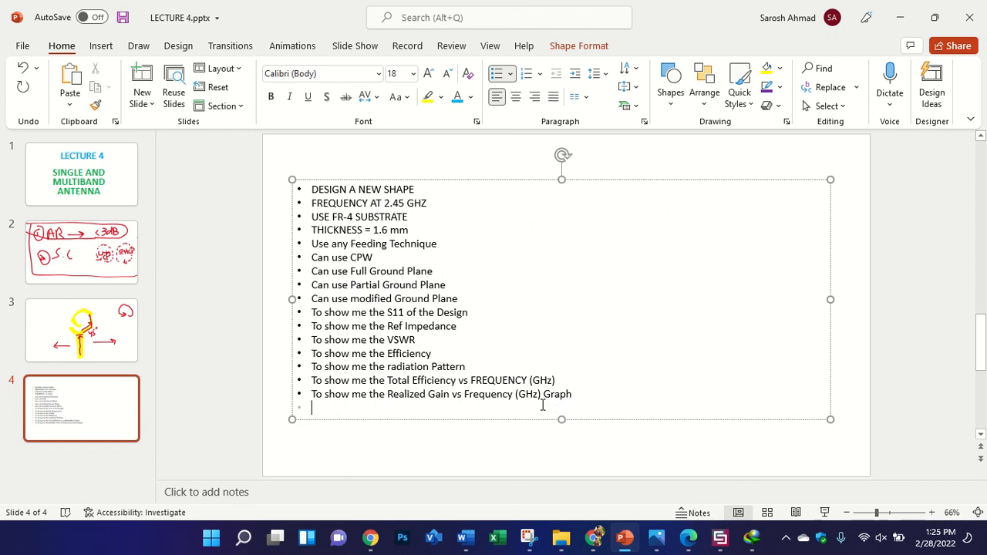
# - Check the solver's progress in CST Studio Suite and the topics listed in the course timetable image
pyautogui.click(720, 537)
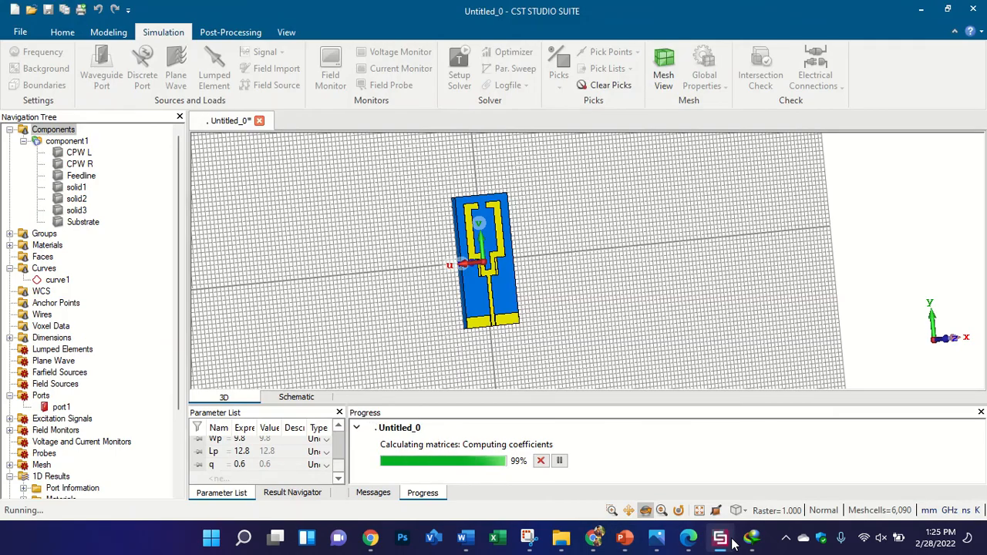
pyautogui.click(624, 538)
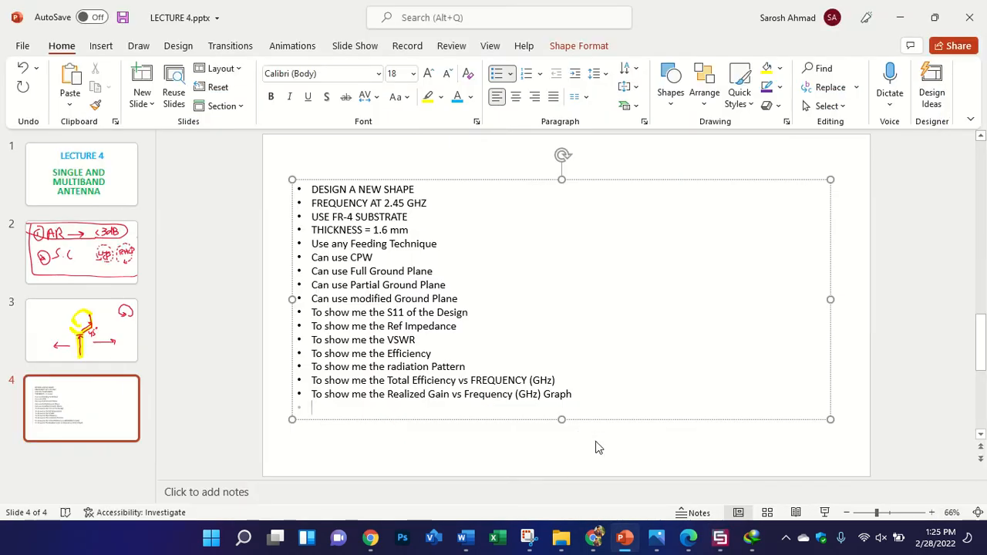
pyautogui.click(656, 537)
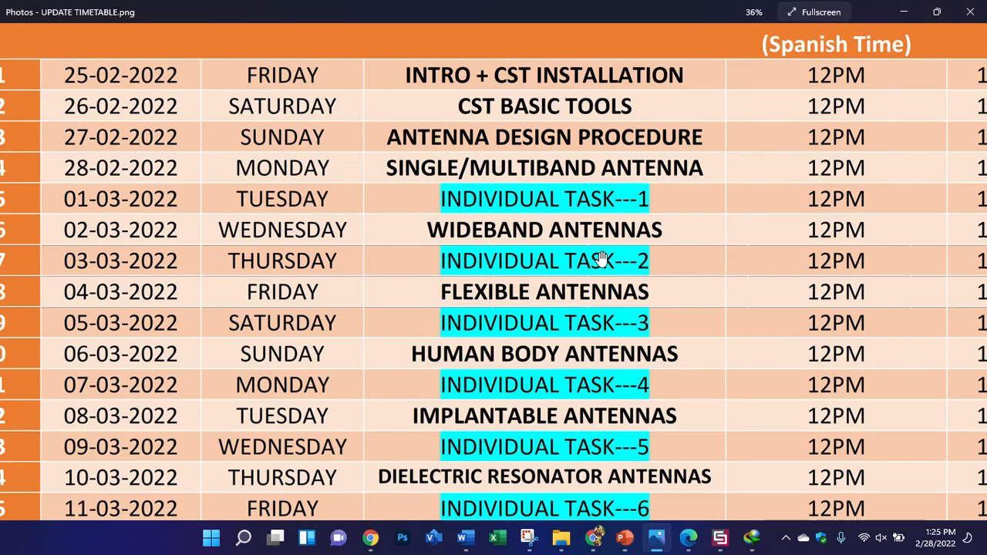
pyautogui.scroll(-1, 525, 243)
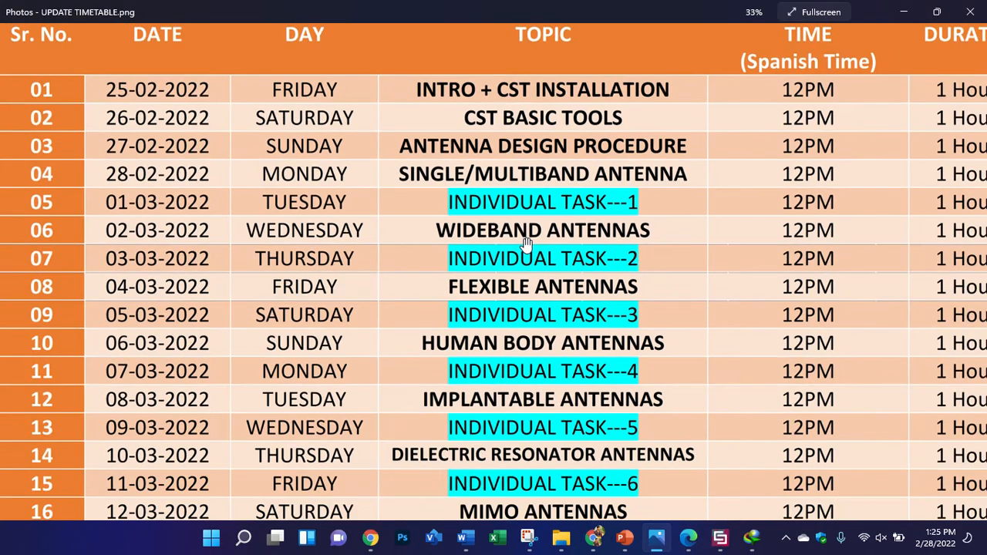
pyautogui.click(720, 537)
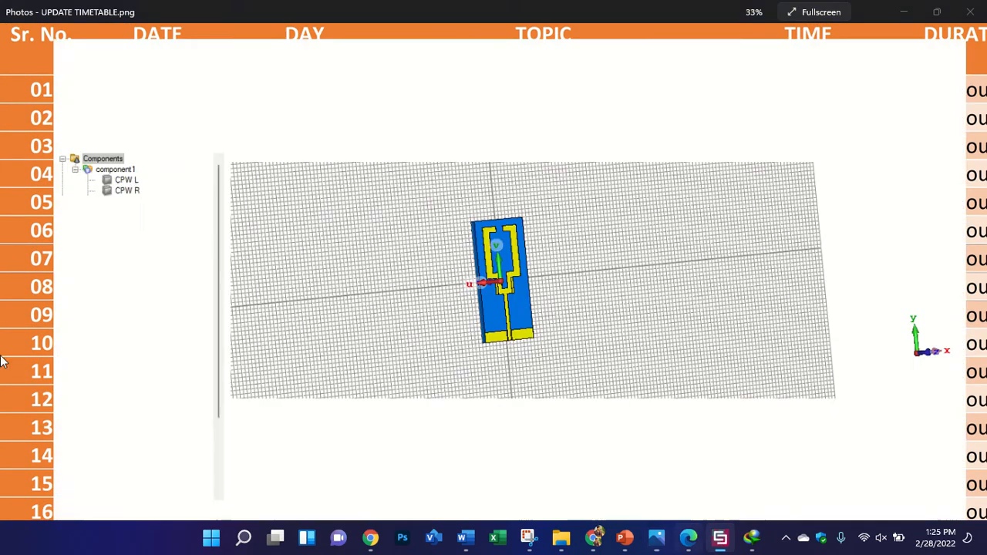
# - Return to the PowerPoint slide and fill the last bullet with "AR vs Frequency Graph"
pyautogui.click(624, 538)
pyautogui.write('A')
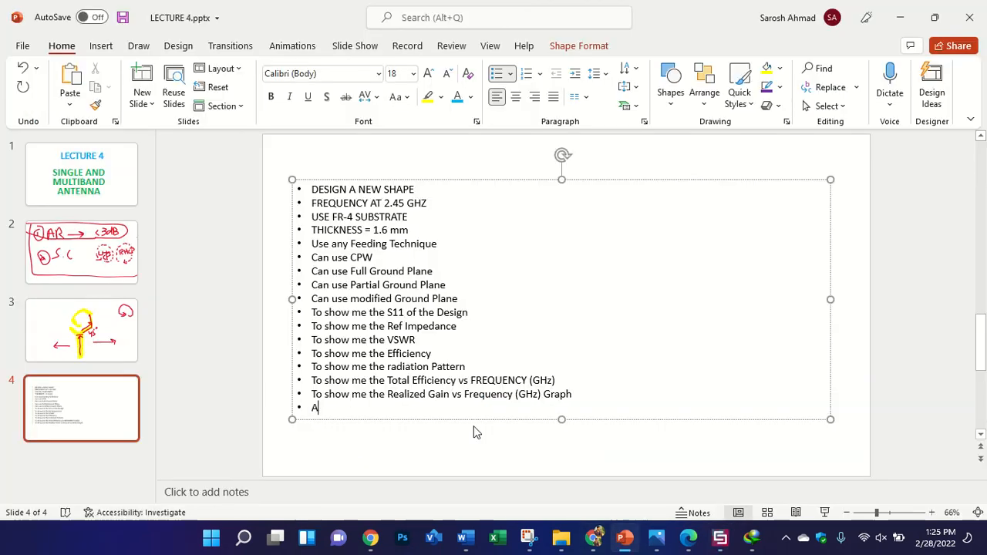
pyautogui.write('R vs Frequency Graph')
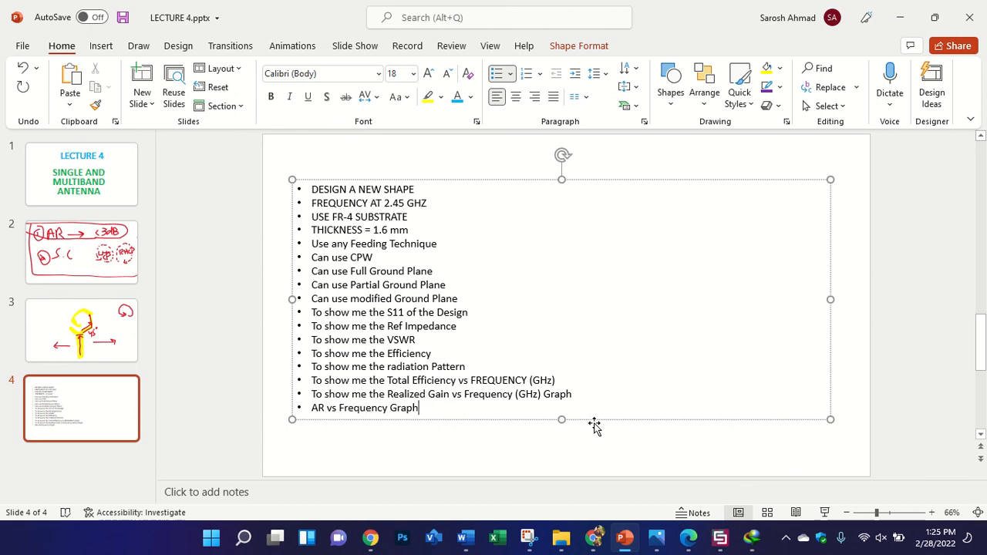
# - Insert a centred, unbulleted heading "TOMORROW TASK" above the first bullet of the task list
pyautogui.click(535, 367)
pyautogui.press('Return')
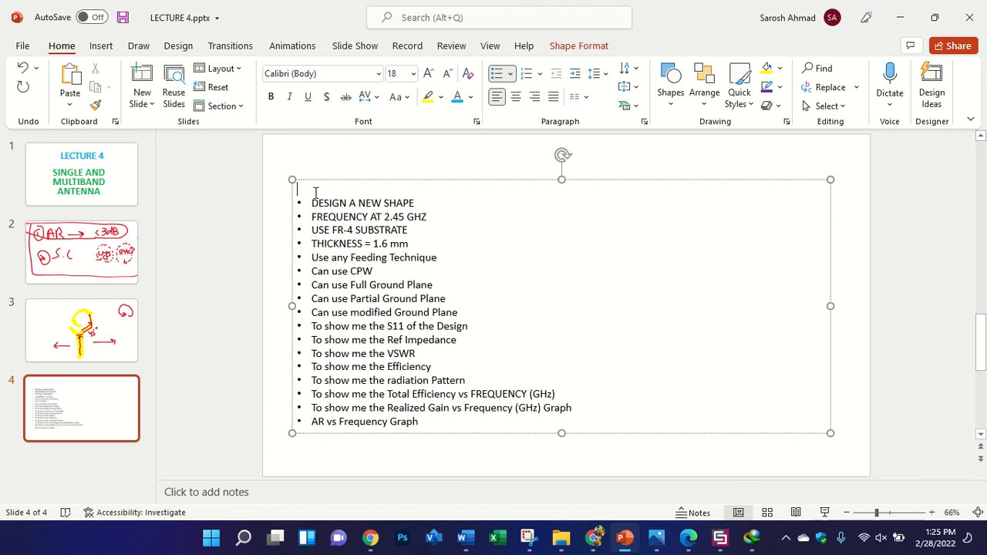
pyautogui.press('BackSpace')
pyautogui.hotkey('ctrl', 'e')
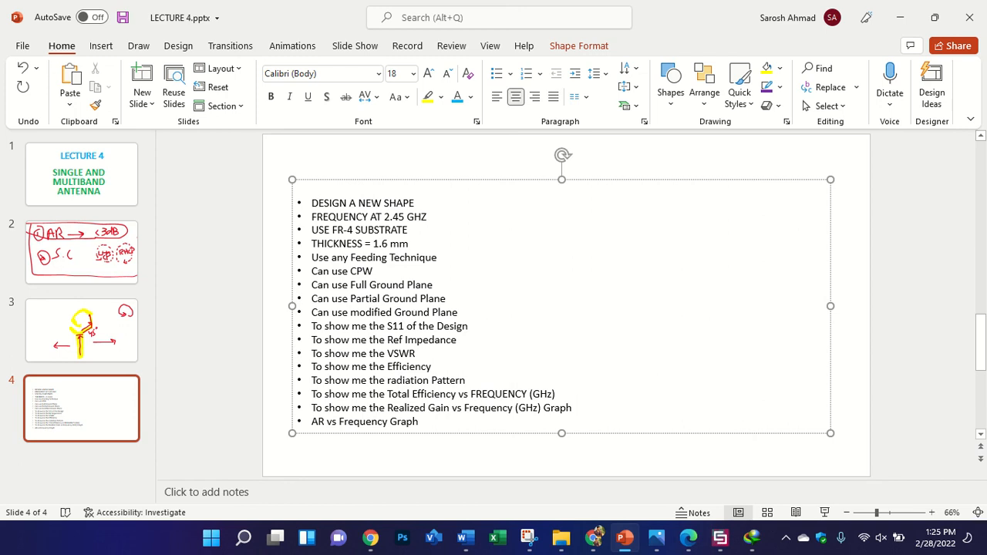
pyautogui.write('TOMORROW TASK')
# - Make the TOMORROW TASK heading bold and enlarge it to 36 pt
pyautogui.click(584, 407)
pyautogui.moveTo(584, 408); pyautogui.dragTo(307, 408)
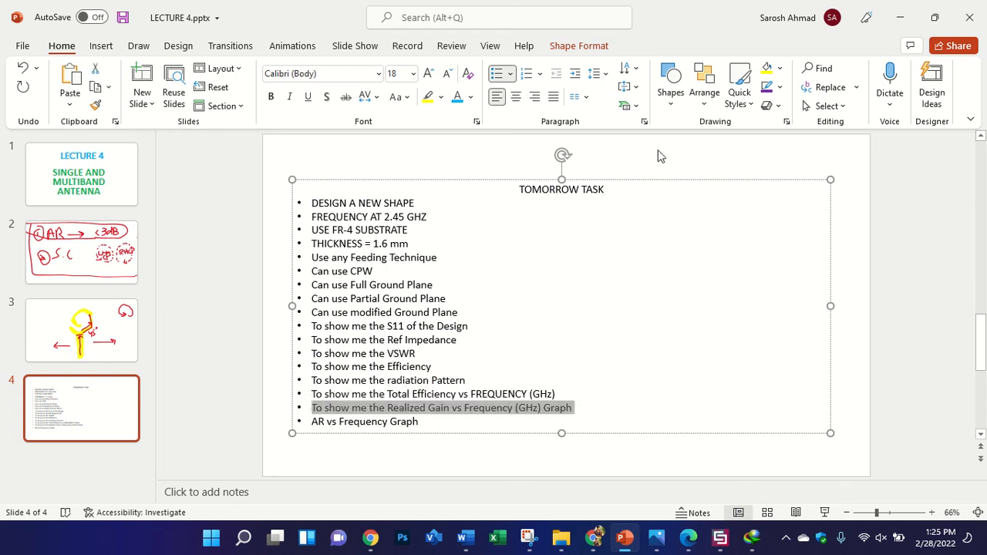
pyautogui.click(610, 193)
pyautogui.moveTo(519, 189); pyautogui.dragTo(630, 191)
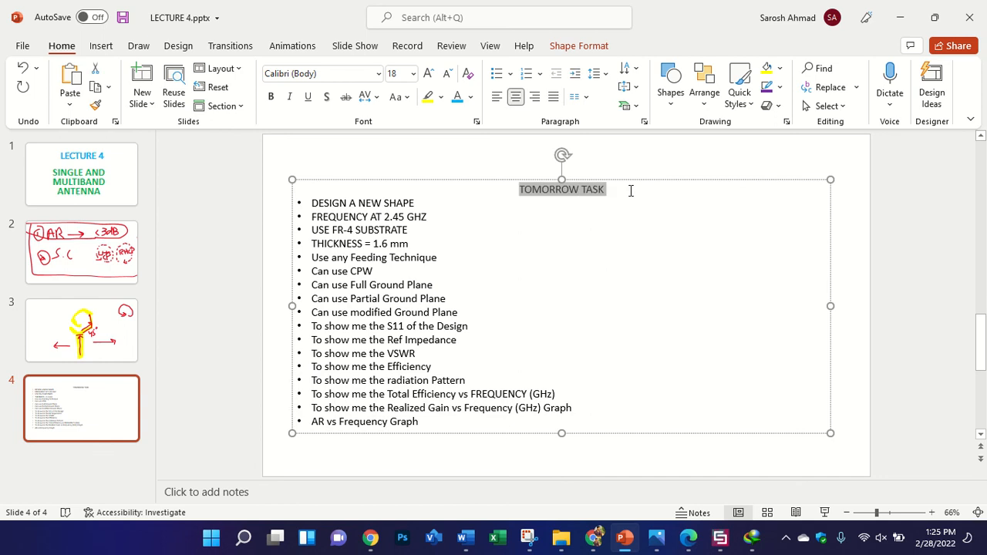
pyautogui.hotkey('ctrl', 'b')
pyautogui.hotkey('ctrl', 'shift', '.')
pyautogui.hotkey('ctrl', 'shift', '.')
pyautogui.hotkey('ctrl', 'shift', '.')
pyautogui.hotkey('ctrl', 'shift', '.')
pyautogui.hotkey('ctrl', 'shift', '.')
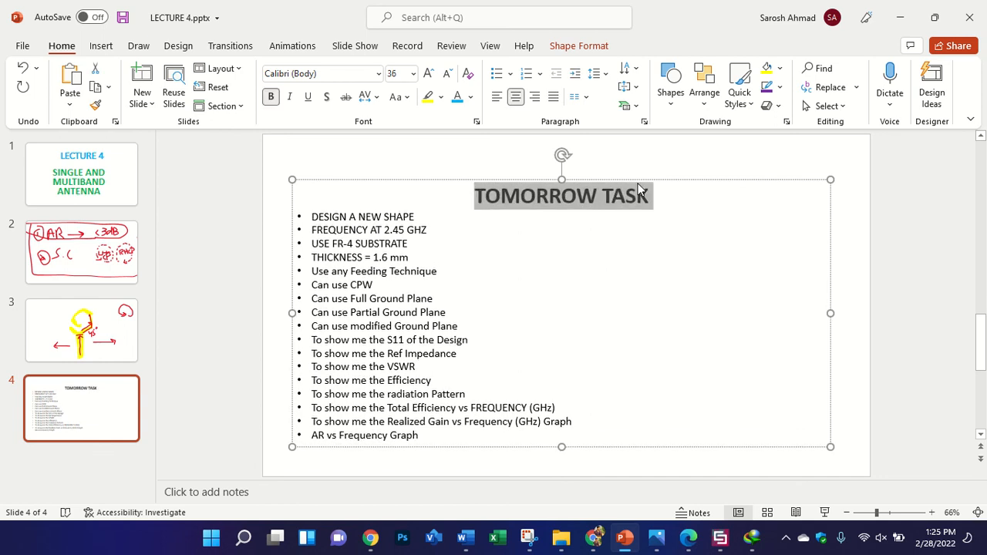
pyautogui.click(848, 258)
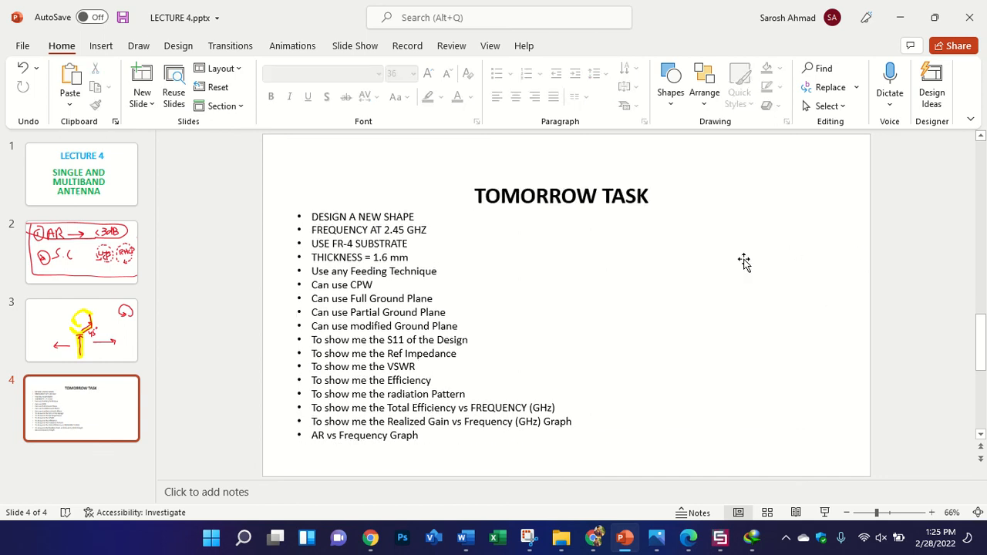
pyautogui.click(527, 538)
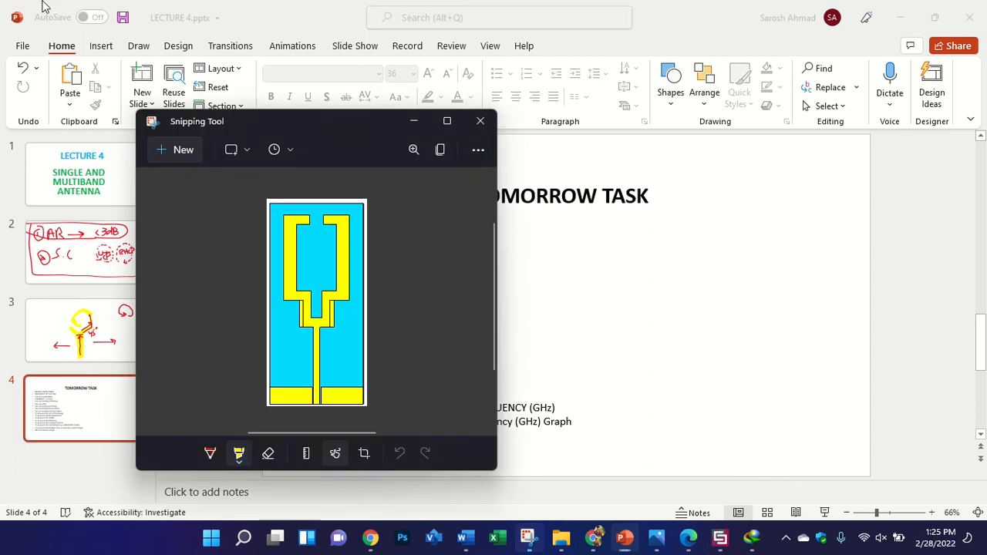
pyautogui.click(165, 150)
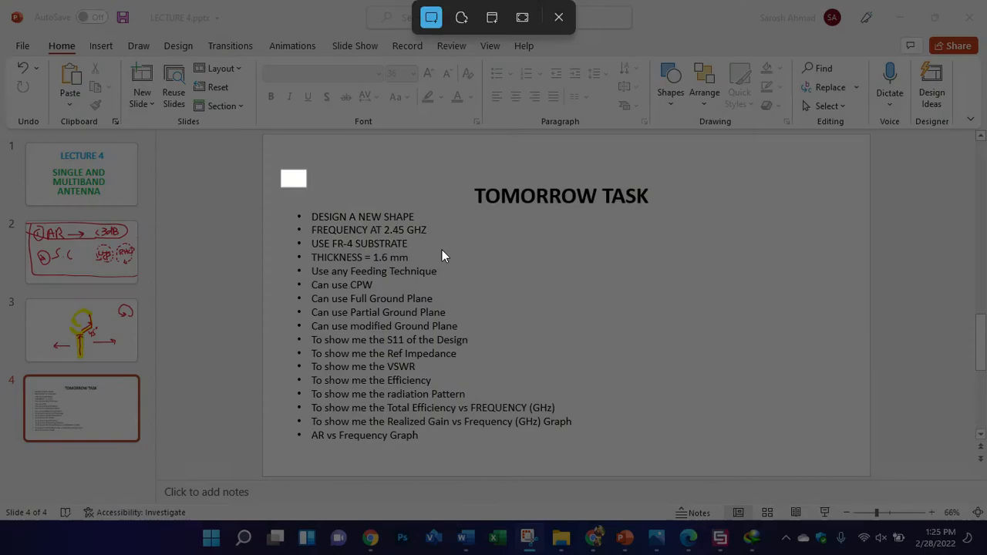
pyautogui.moveTo(442, 250); pyautogui.dragTo(728, 429)
pyautogui.press('Escape')
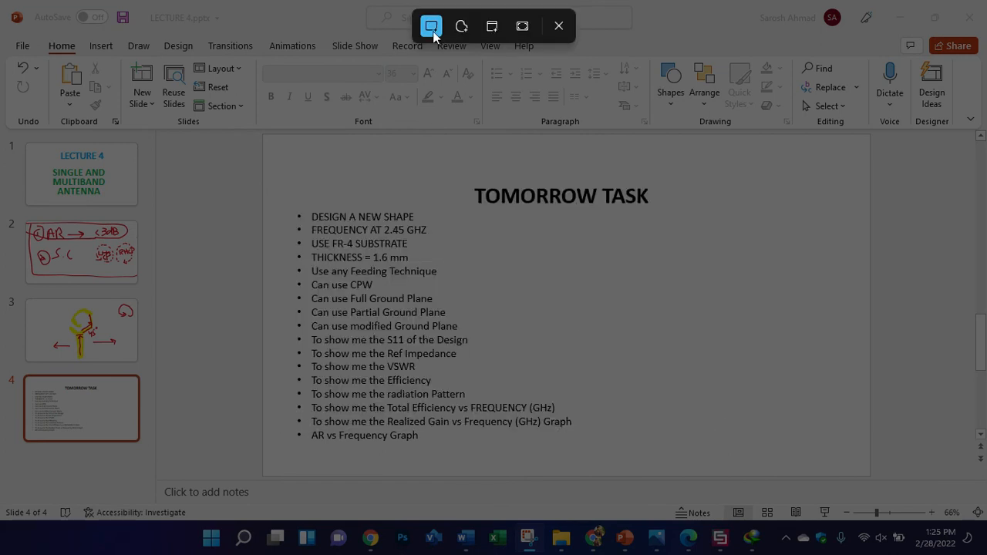
pyautogui.press('Escape')
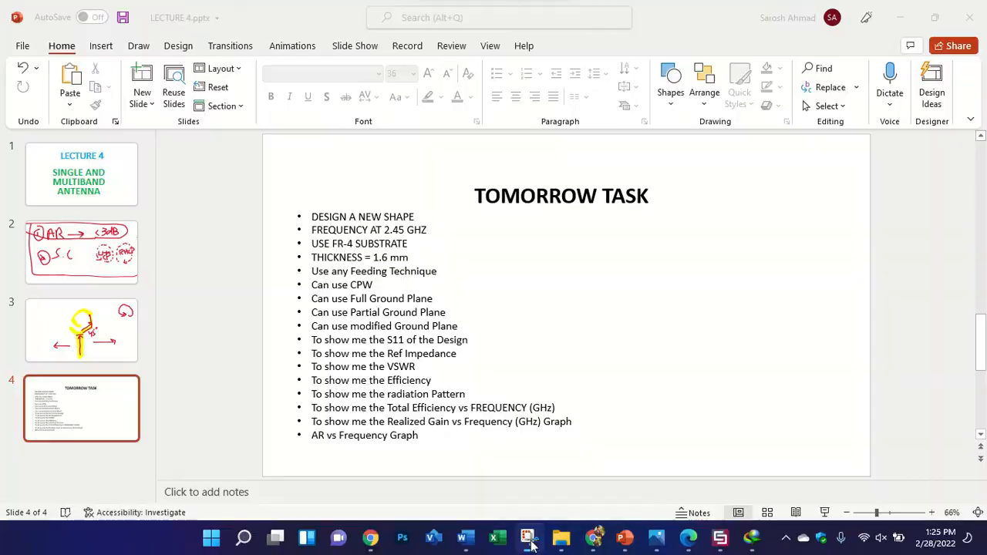
pyautogui.click(529, 540)
pyautogui.click(624, 539)
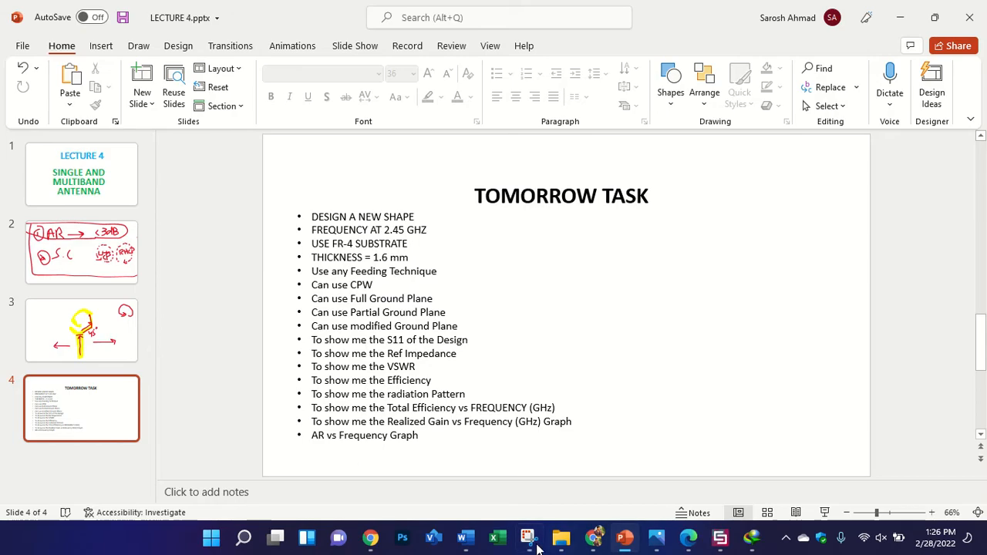
# - Capture the slide's TOMORROW TASK heading and full bullet list as a rectangular snip with Snipping Tool
pyautogui.click(528, 539)
pyautogui.click(165, 156)
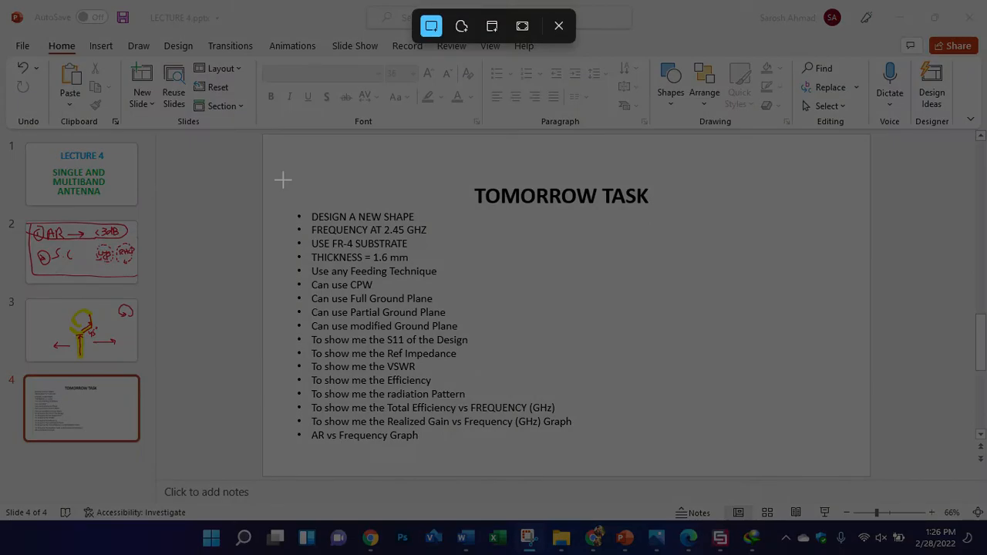
pyautogui.moveTo(284, 173); pyautogui.dragTo(674, 456)
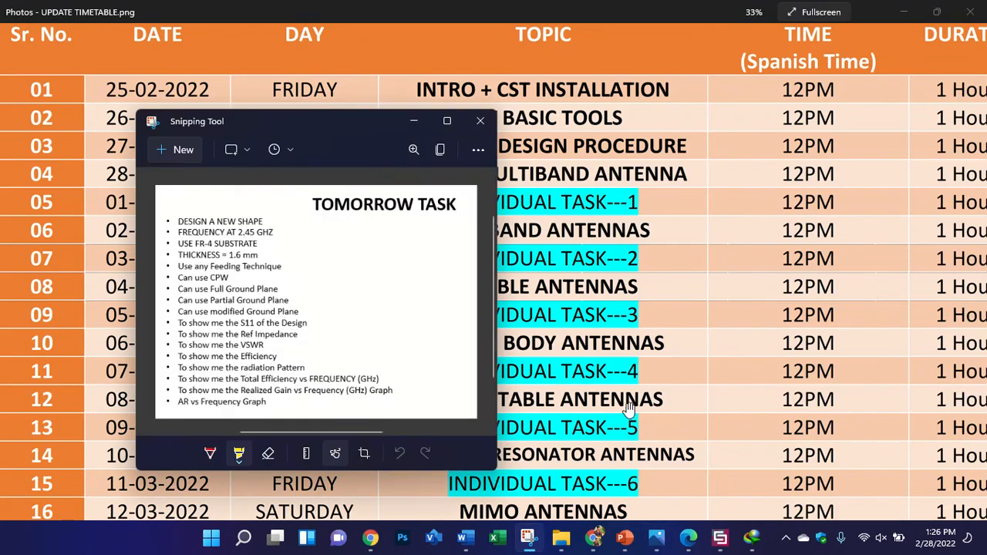
# - Save the task list snip to the Desktop as a PNG under the suggested name and return to the slide
pyautogui.click(627, 549)
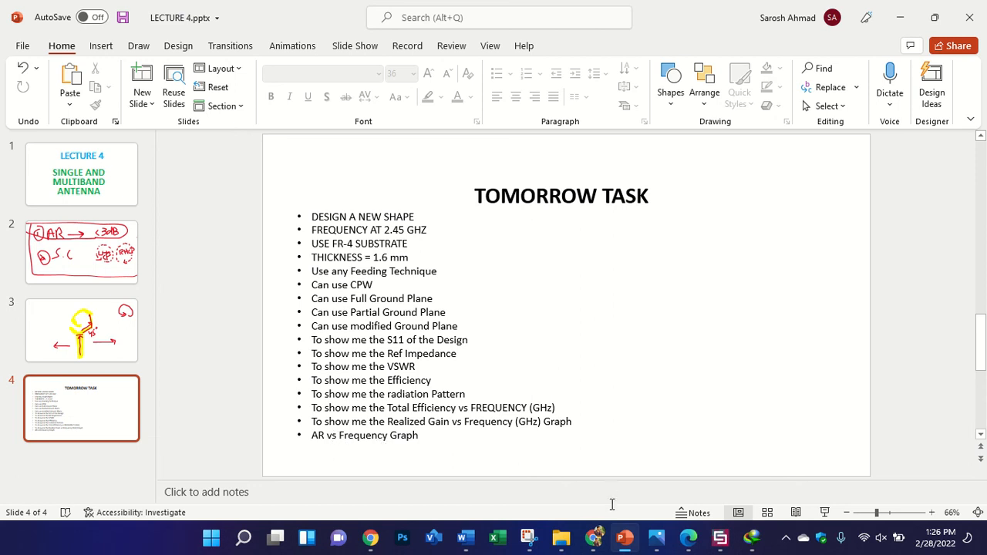
pyautogui.click(529, 538)
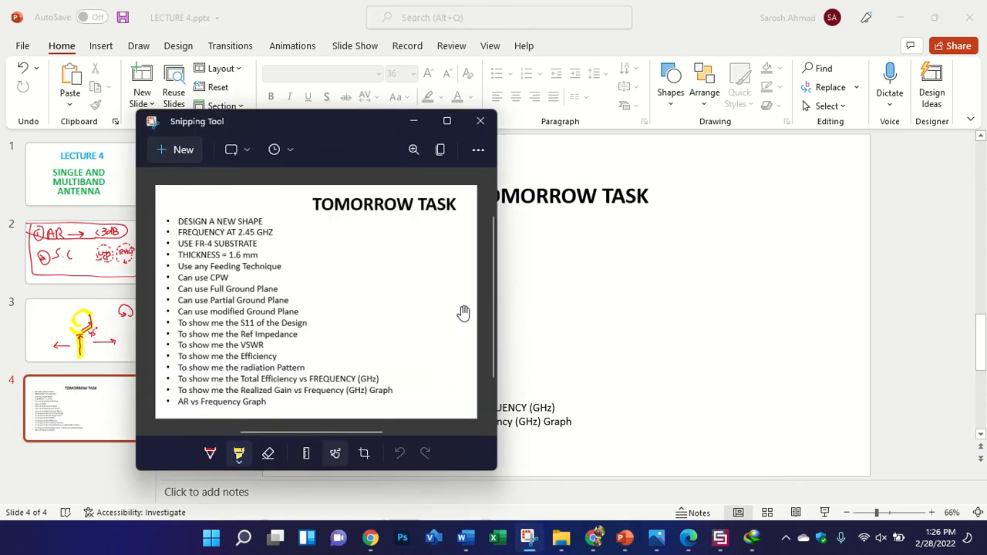
pyautogui.hotkey('ctrl', 's')
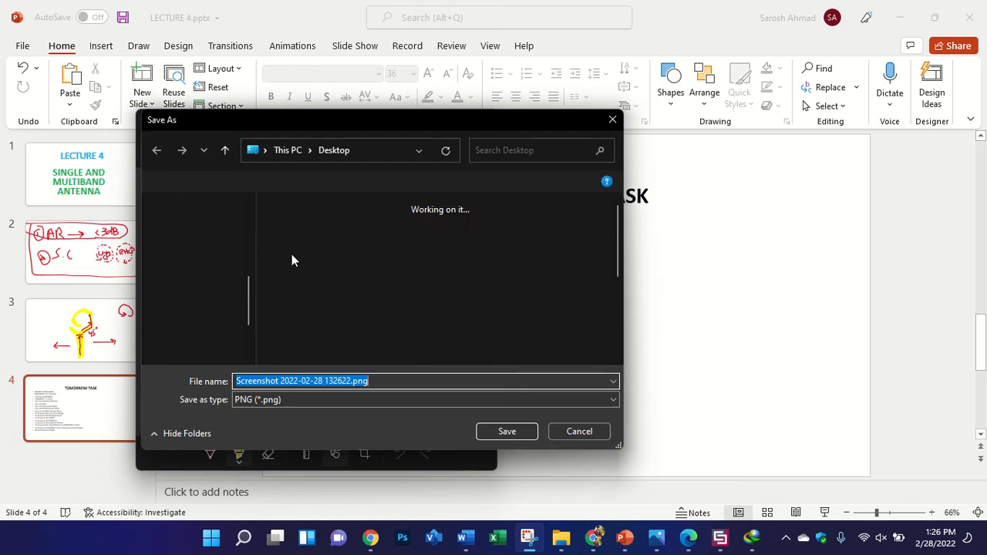
pyautogui.click(223, 235)
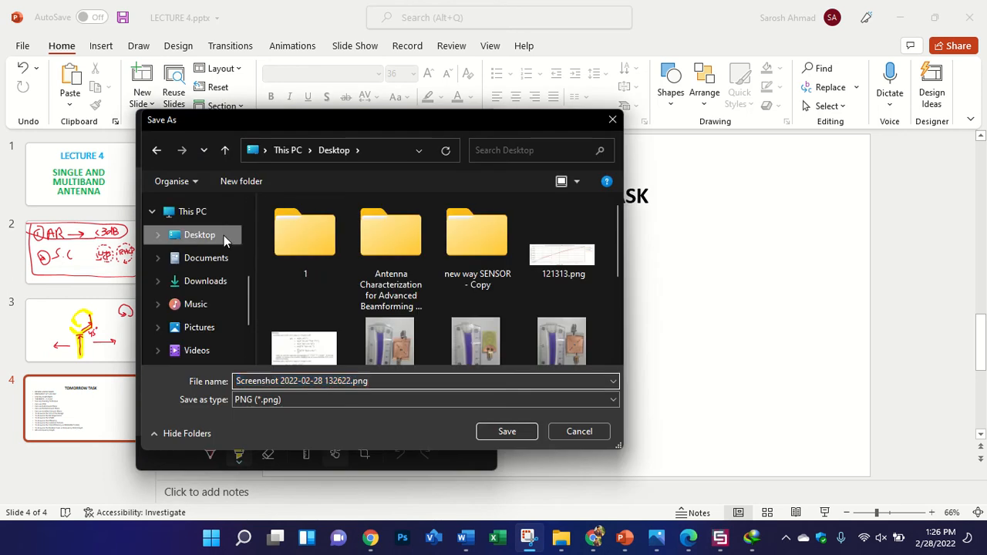
pyautogui.click(507, 432)
pyautogui.click(694, 368)
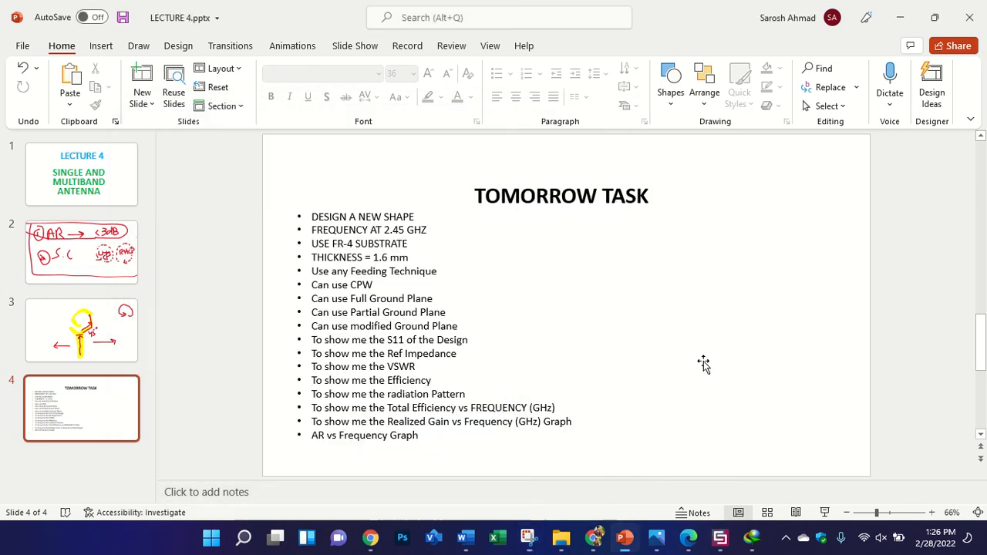
# - Check the solver's progress in CST Studio Suite and read through the dates and topics in the UPDATE TIMETABLE image
pyautogui.click(720, 537)
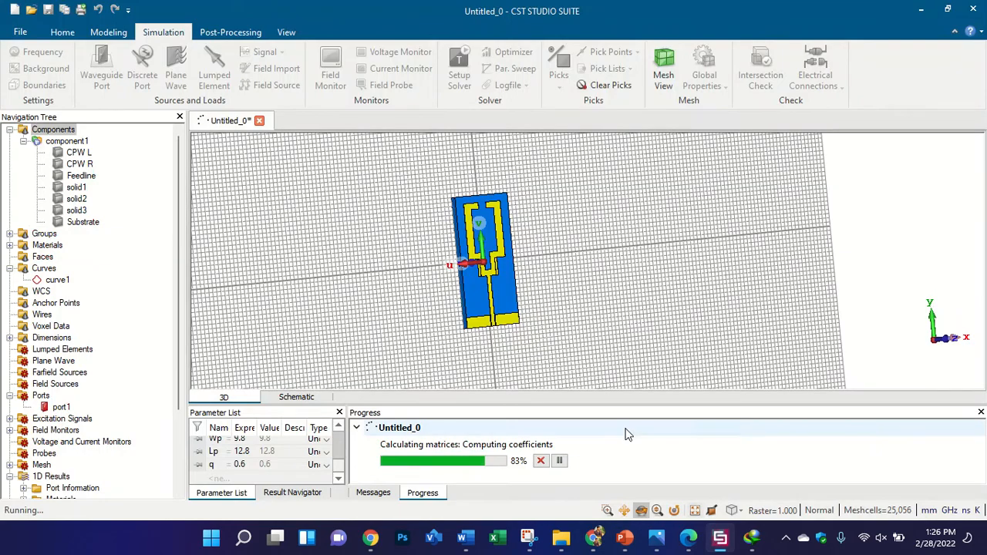
pyautogui.click(230, 34)
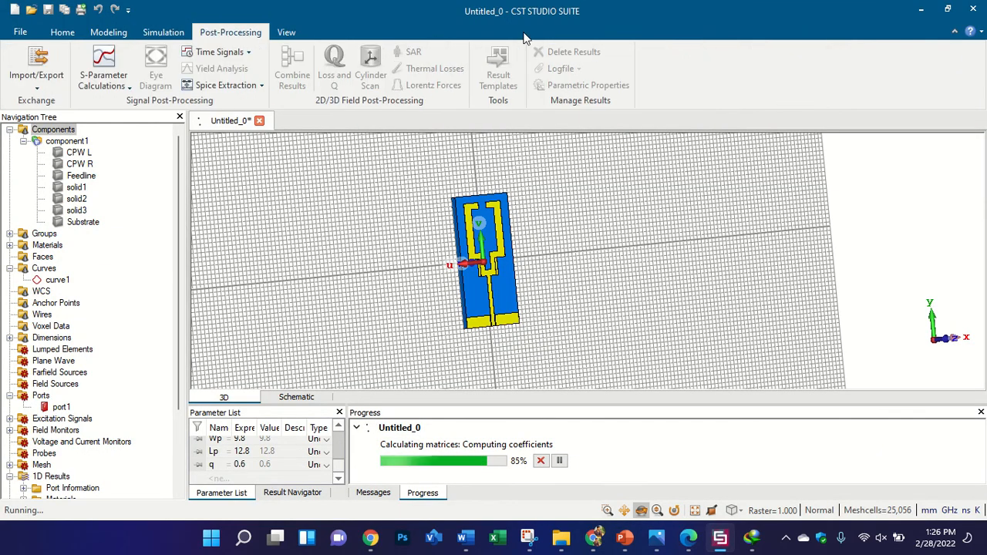
pyautogui.click(654, 545)
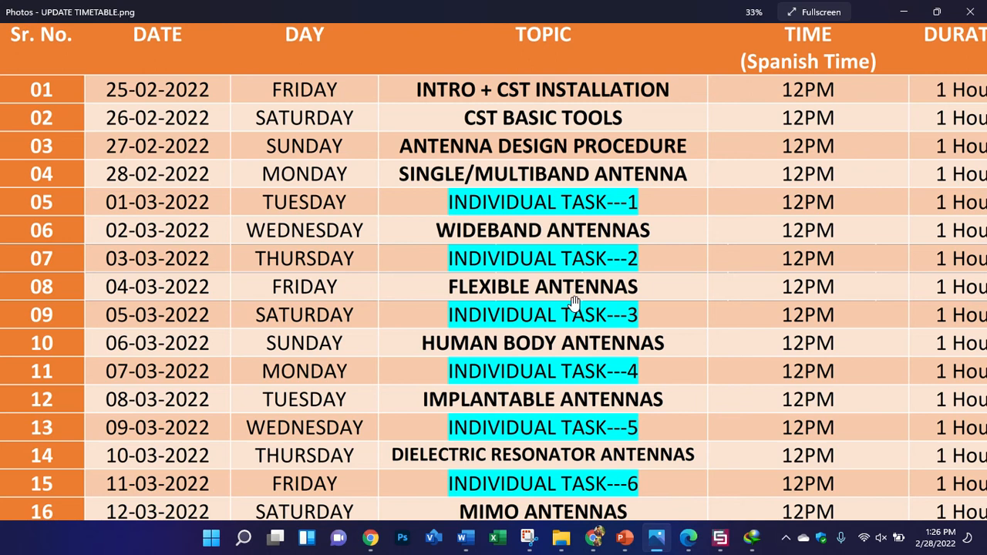
pyautogui.moveTo(565, 302); pyautogui.dragTo(545, 255)
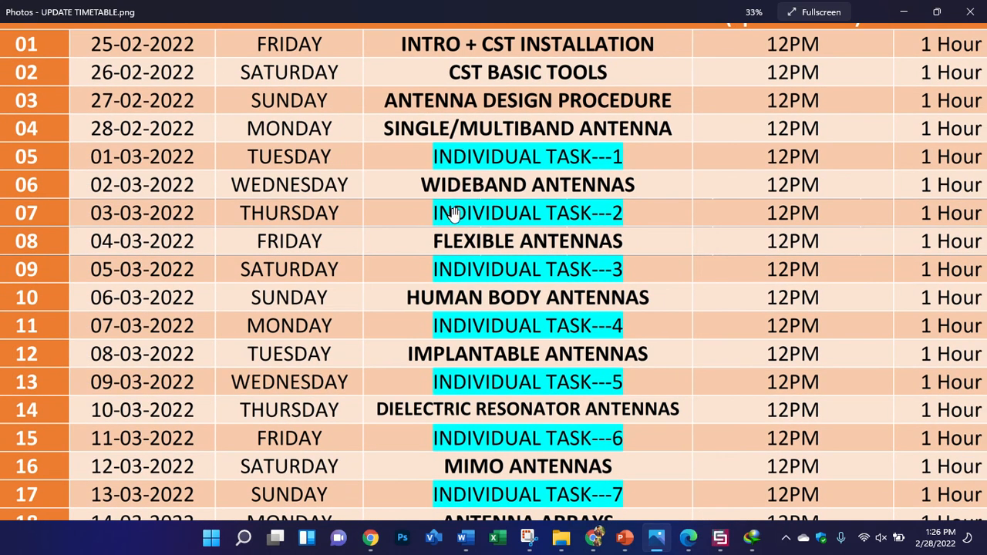
pyautogui.scroll(-1, 454, 213)
pyautogui.moveTo(482, 277); pyautogui.dragTo(498, 211)
pyautogui.moveTo(412, 206); pyautogui.dragTo(410, 197)
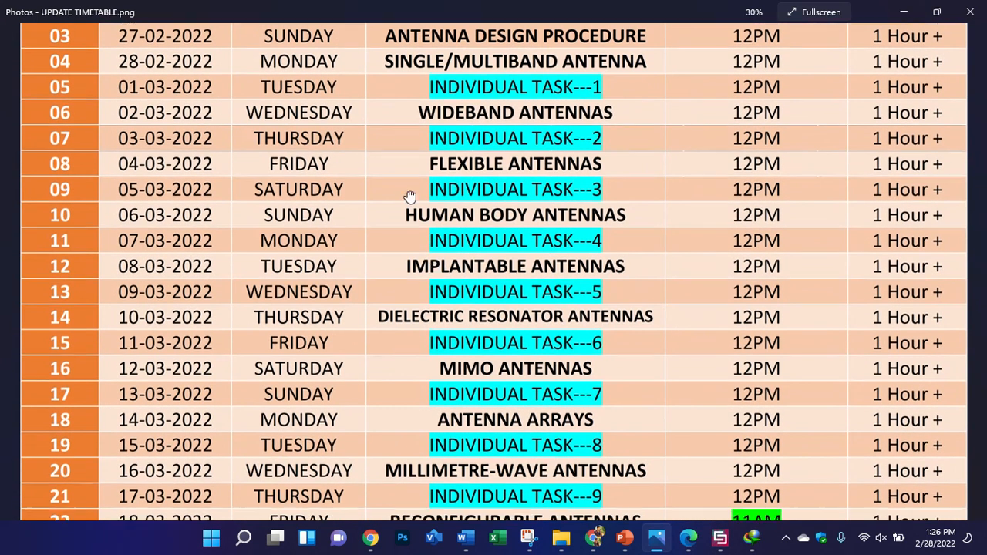
pyautogui.scroll(-3, 407, 165)
pyautogui.scroll(4, 408, 321)
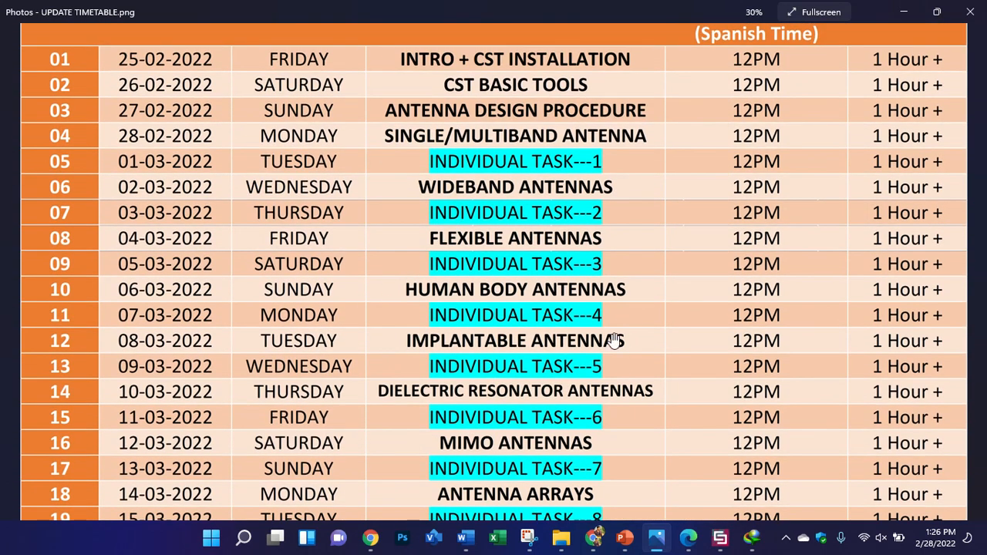
pyautogui.keyDown('ctrl'); pyautogui.scroll(-1, 417, 348); pyautogui.keyUp('ctrl')
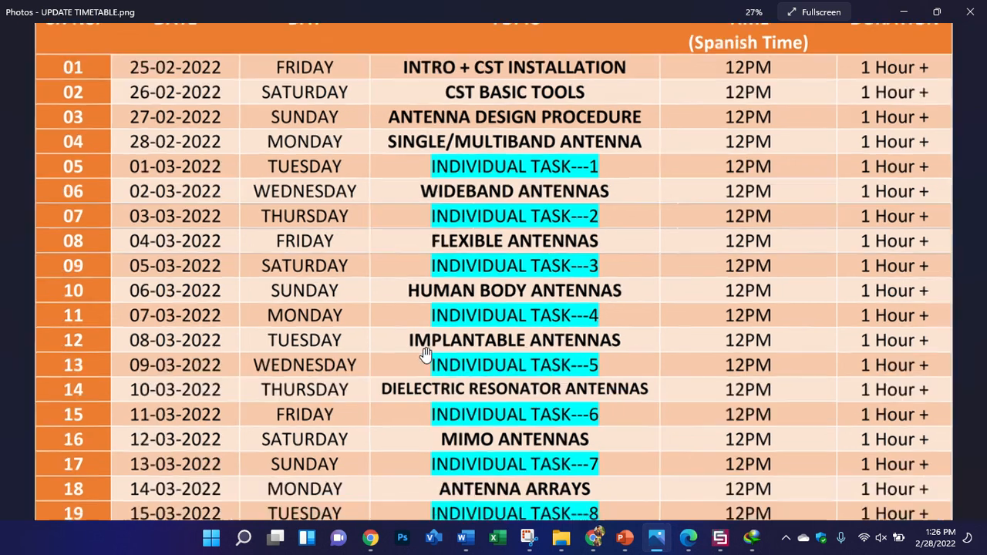
pyautogui.scroll(-4, 425, 257)
pyautogui.keyDown('ctrl'); pyautogui.scroll(3, 452, 221); pyautogui.keyUp('ctrl')
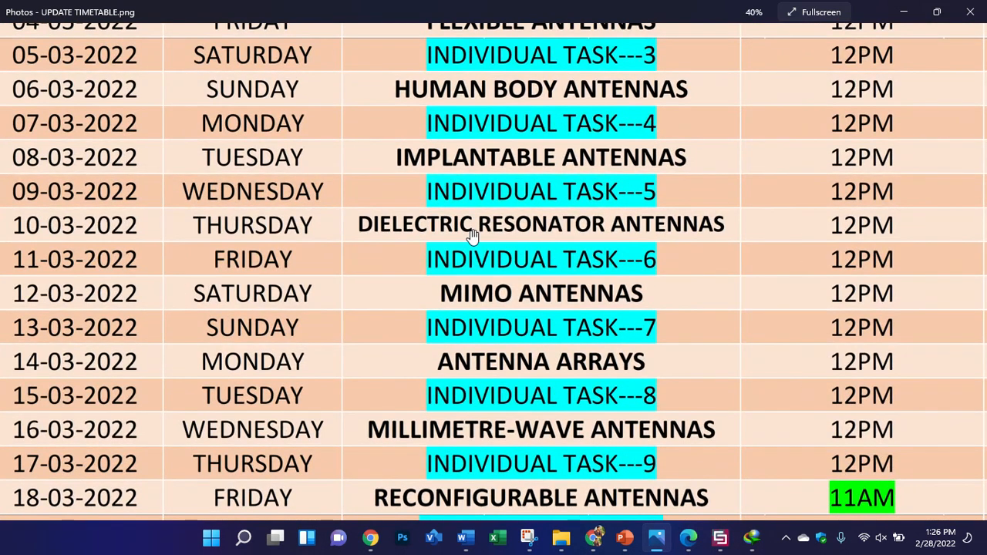
pyautogui.scroll(-2, 473, 236)
pyautogui.keyDown('ctrl'); pyautogui.scroll(-1, 533, 318); pyautogui.keyUp('ctrl')
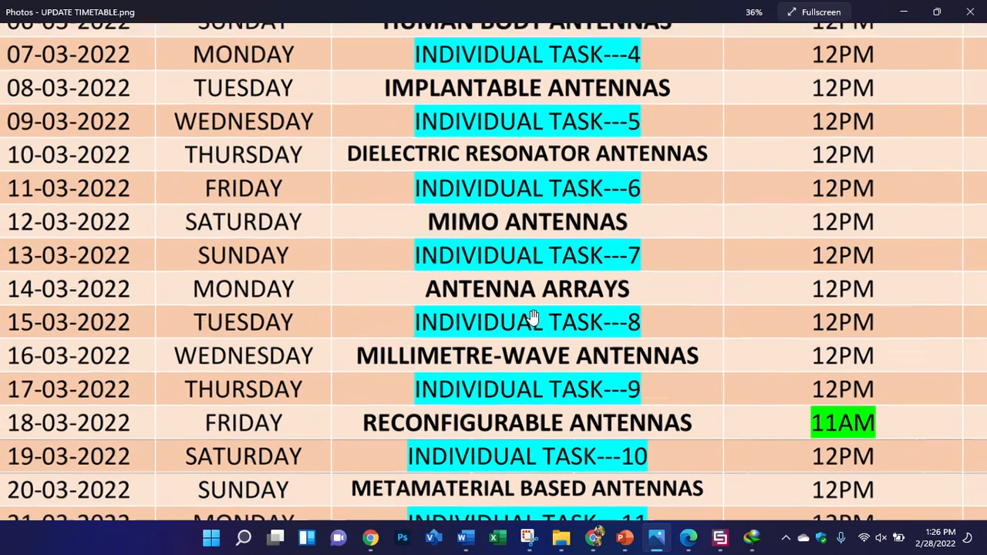
pyautogui.scroll(-2, 533, 317)
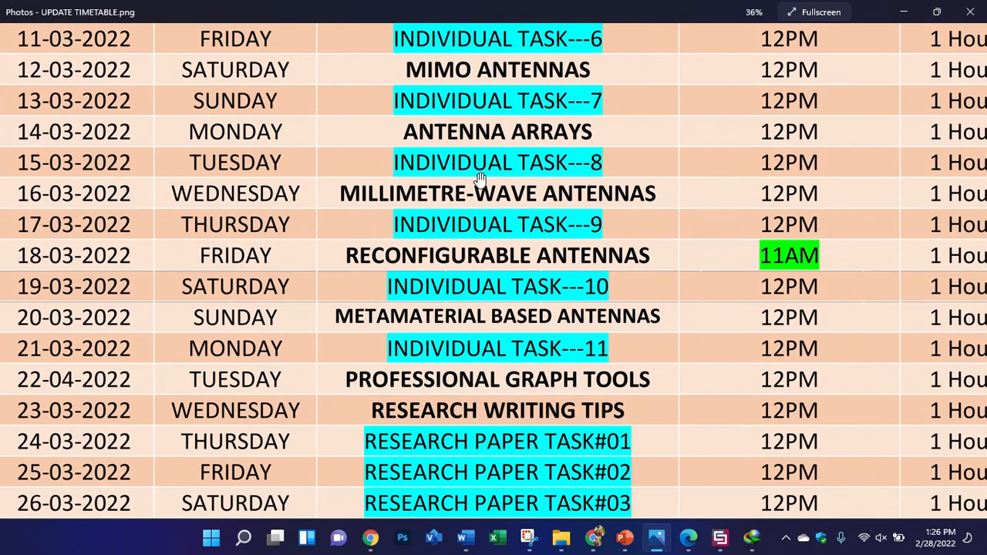
pyautogui.scroll(4, 463, 170)
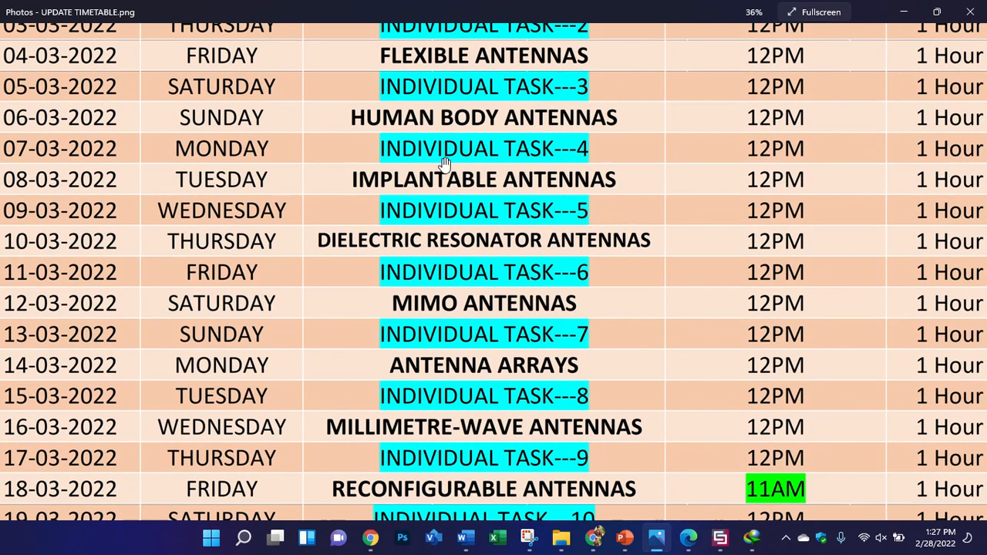
pyautogui.rightClick(418, 155)
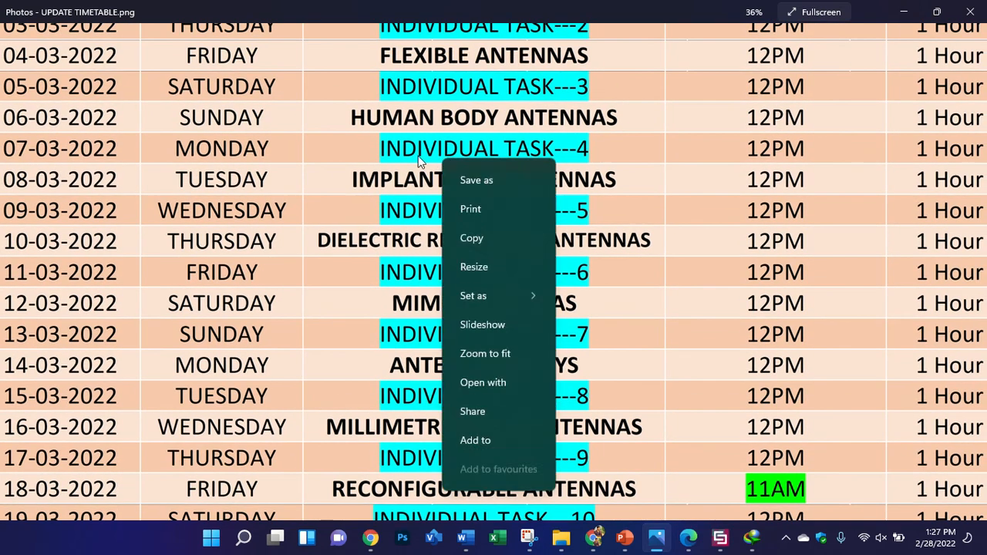
pyautogui.click(417, 153)
pyautogui.keyDown('ctrl'); pyautogui.scroll(-3, 469, 220); pyautogui.keyUp('ctrl')
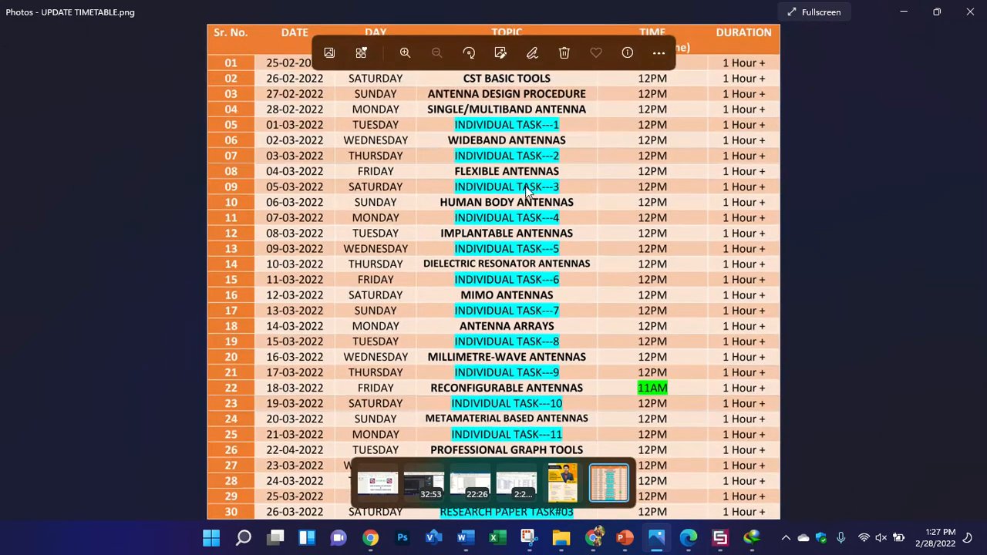
# - Return to CST Studio Suite to inspect the tilted antenna model and solver progress, revisiting the TOMORROW TASK slide in between
pyautogui.click(625, 537)
pyautogui.click(719, 538)
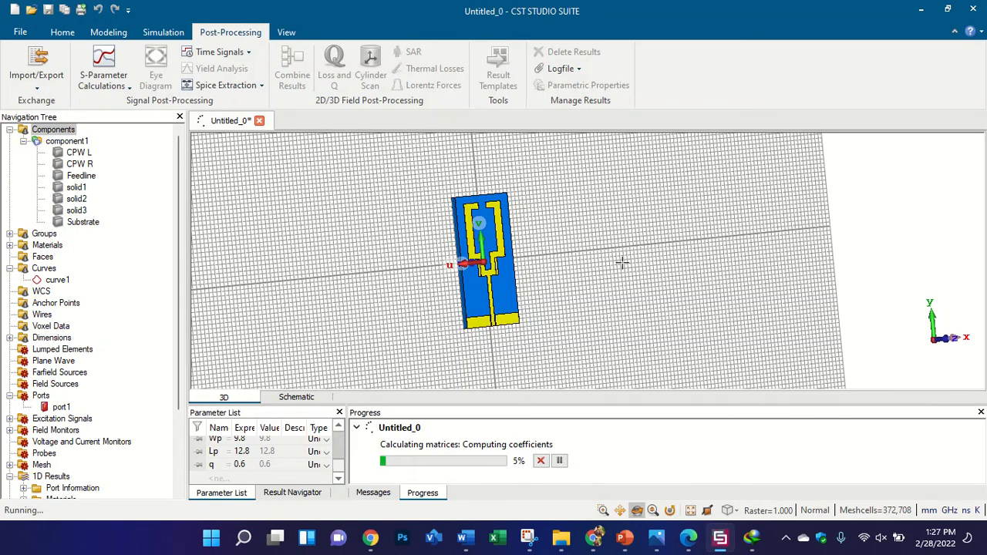
pyautogui.moveTo(546, 270); pyautogui.dragTo(555, 190)
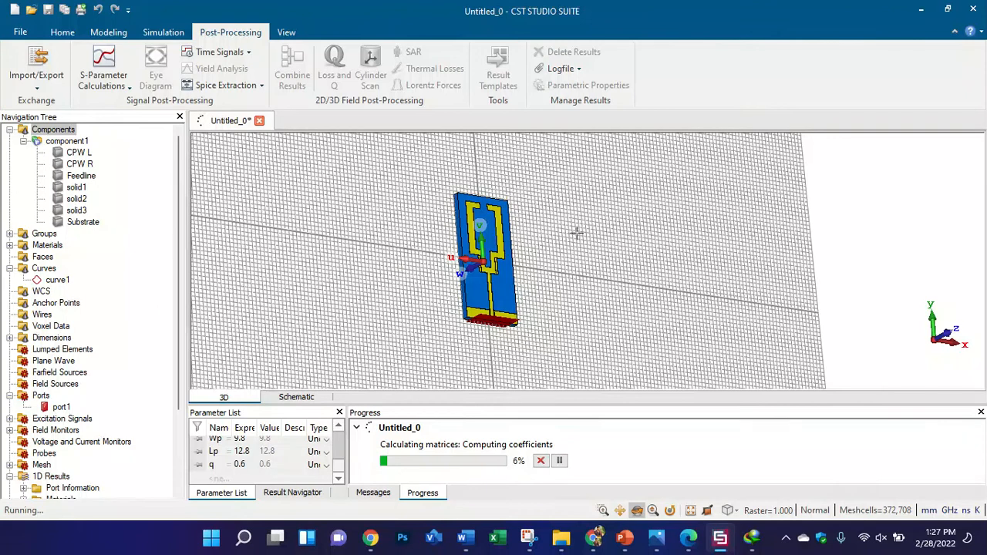
pyautogui.click(625, 537)
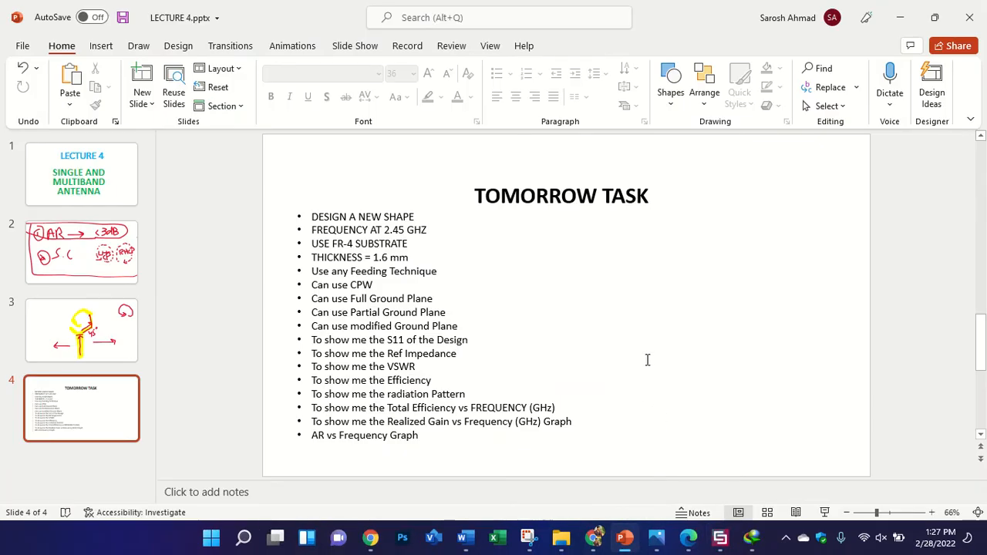
pyautogui.click(719, 538)
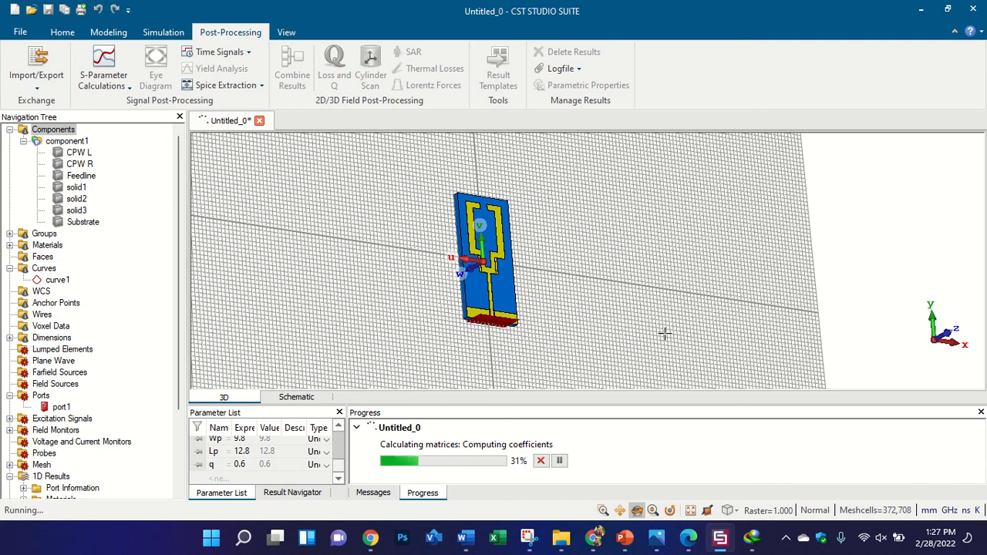
# - Switch to the reference paper in Edge and examine page 4's antenna figures and patch dimension equations, marking the Wp formula
pyautogui.click(688, 537)
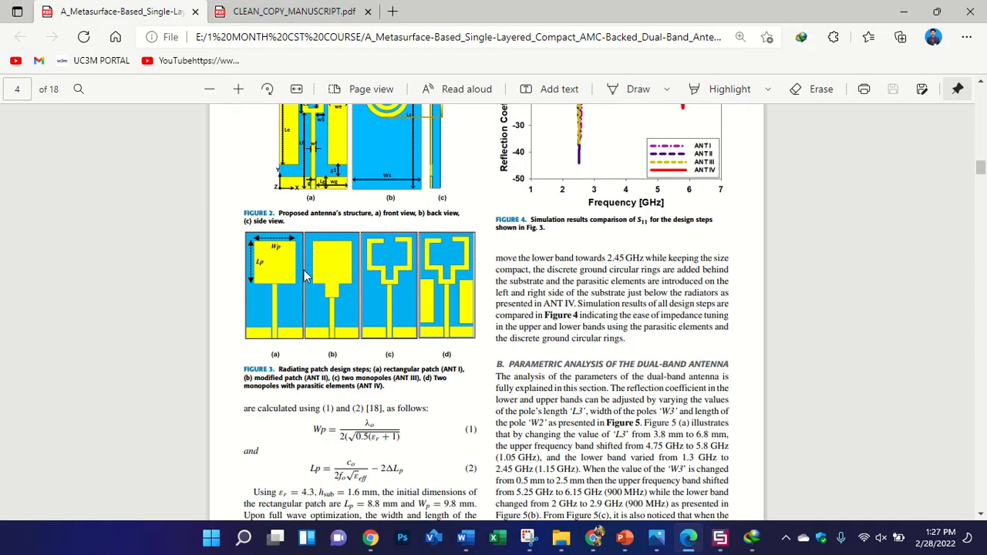
pyautogui.scroll(3, 306, 277)
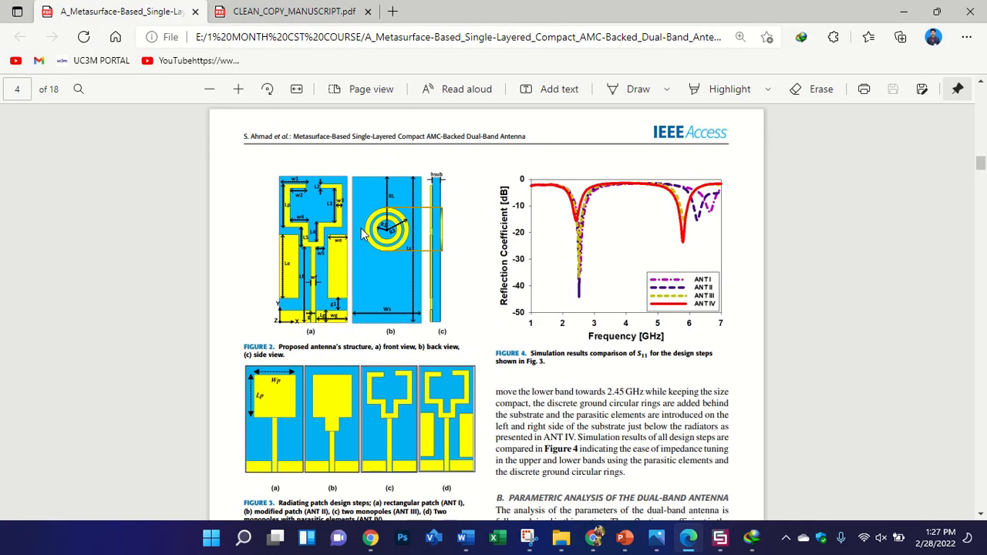
pyautogui.scroll(-5, 362, 235)
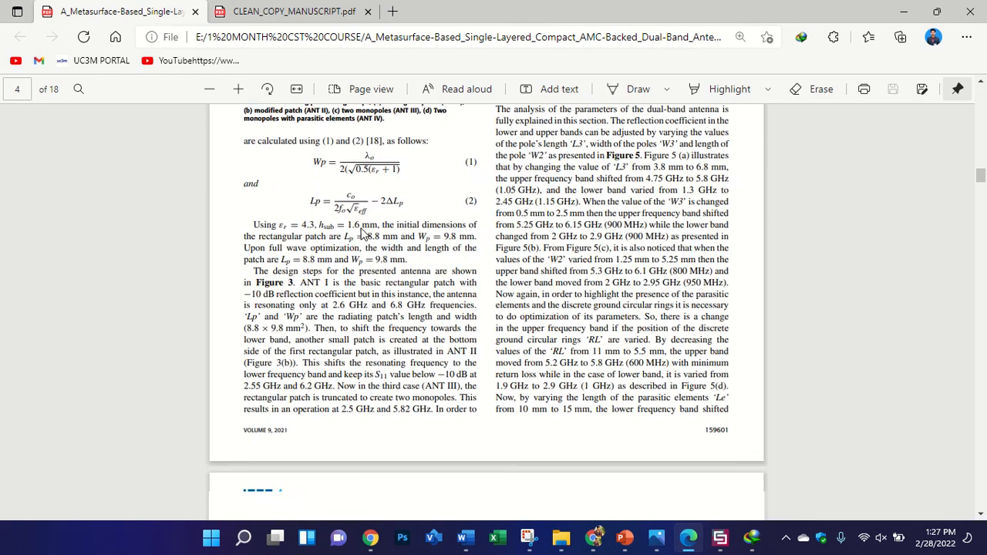
pyautogui.keyDown('ctrl'); pyautogui.scroll(3, 292, 160); pyautogui.keyUp('ctrl')
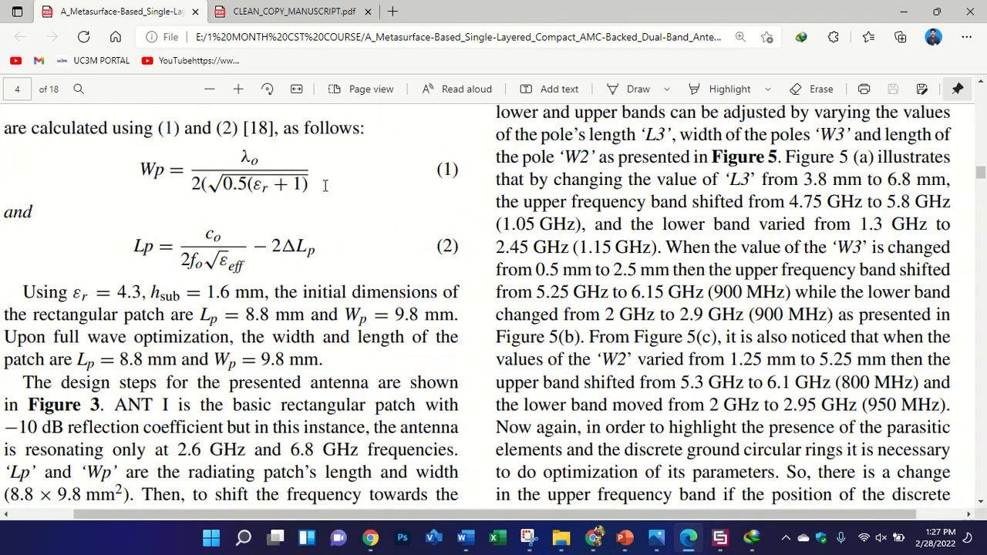
pyautogui.keyDown('ctrl'); pyautogui.scroll(-2, 325, 186); pyautogui.keyUp('ctrl')
pyautogui.moveTo(229, 164); pyautogui.dragTo(363, 189)
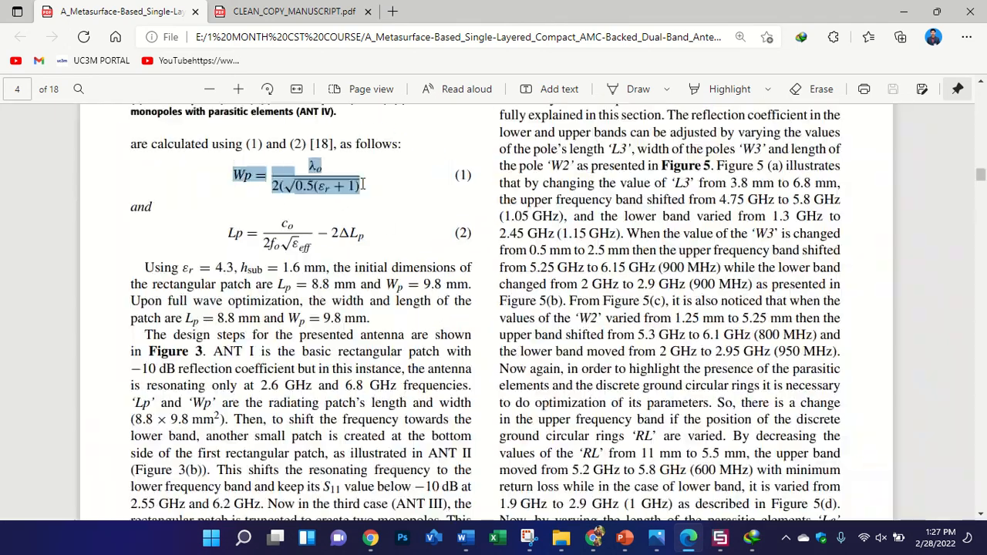
pyautogui.scroll(2, 304, 289)
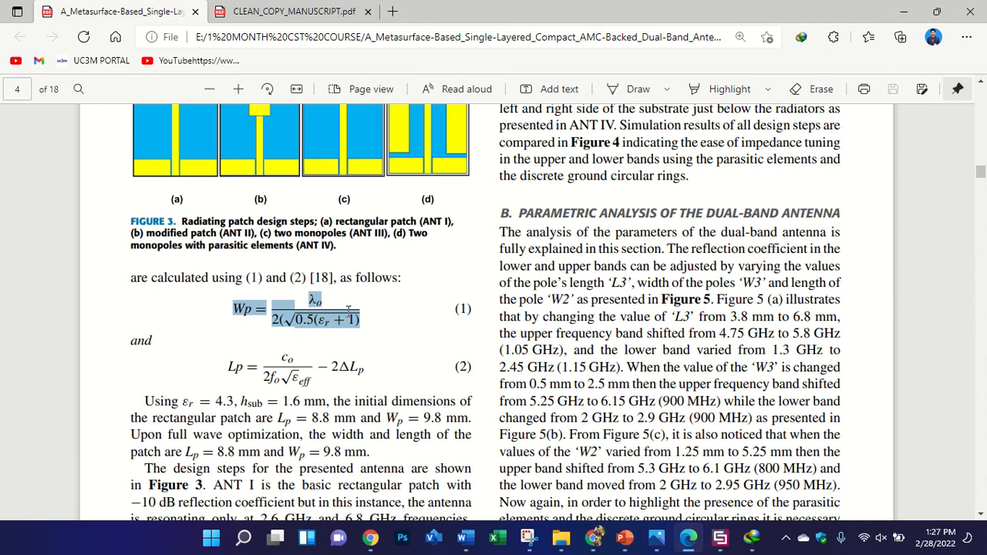
pyautogui.click(364, 316)
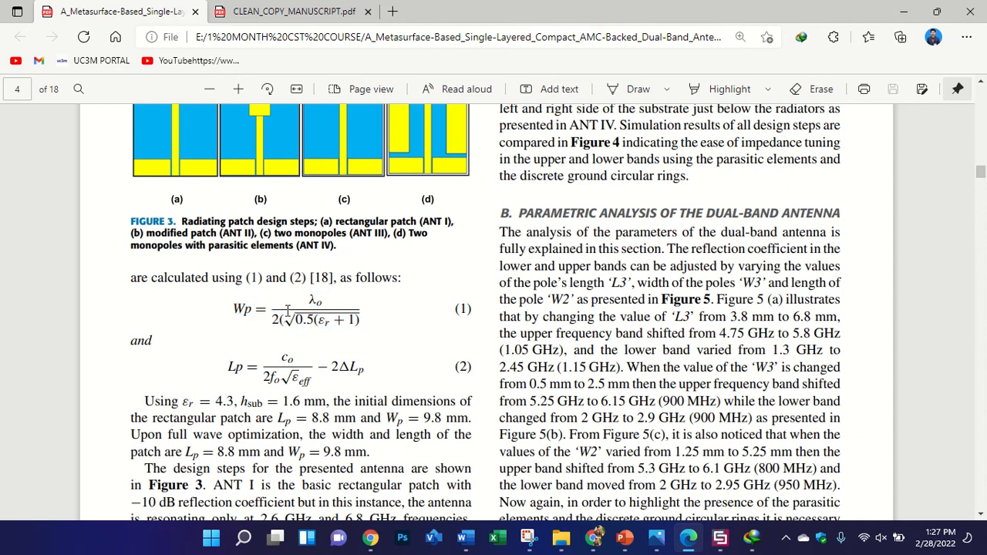
# - Compare the Wp formula in equation (1) with the patch design steps in Figure 3, selecting the formula as reference
pyautogui.moveTo(235, 308); pyautogui.dragTo(361, 333)
pyautogui.scroll(2, 218, 183)
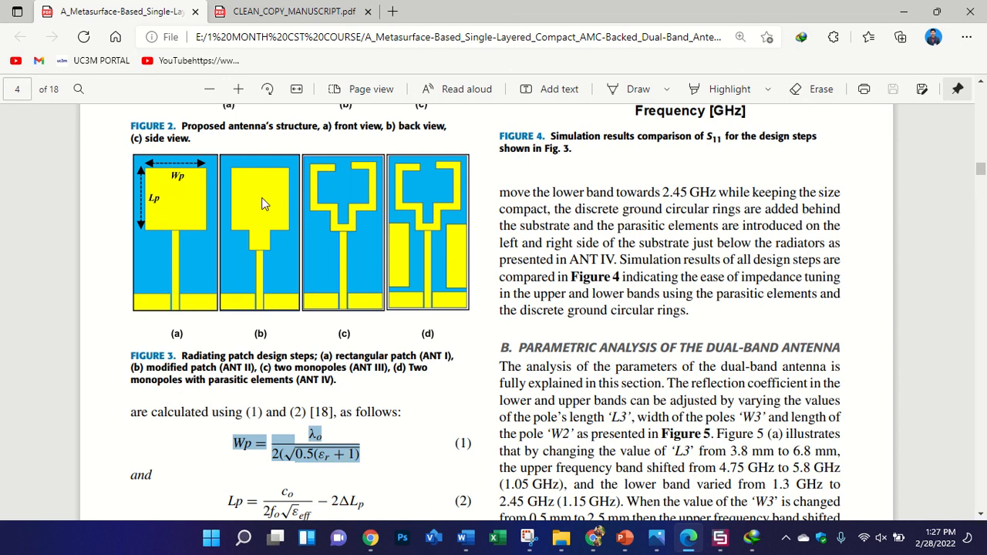
pyautogui.scroll(-2, 492, 195)
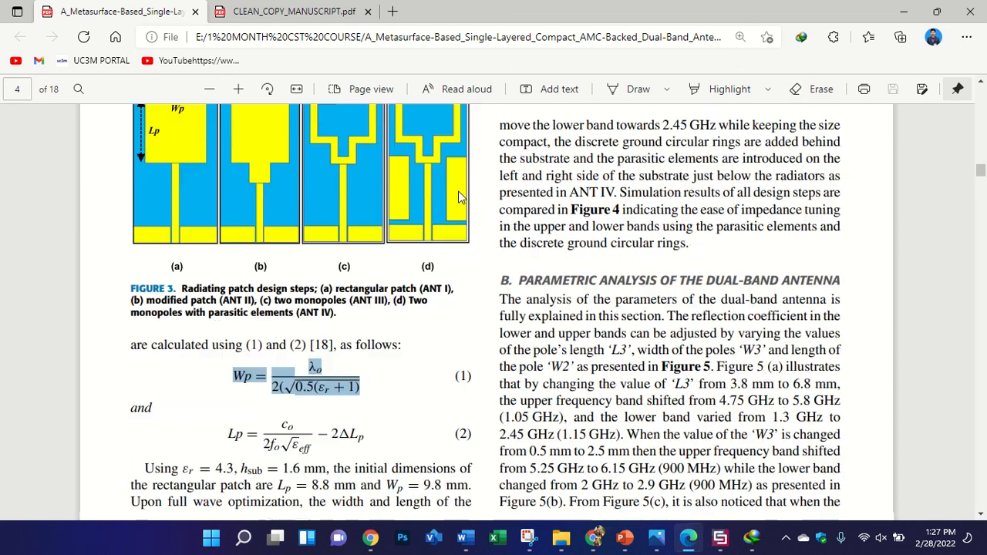
pyautogui.click(330, 286)
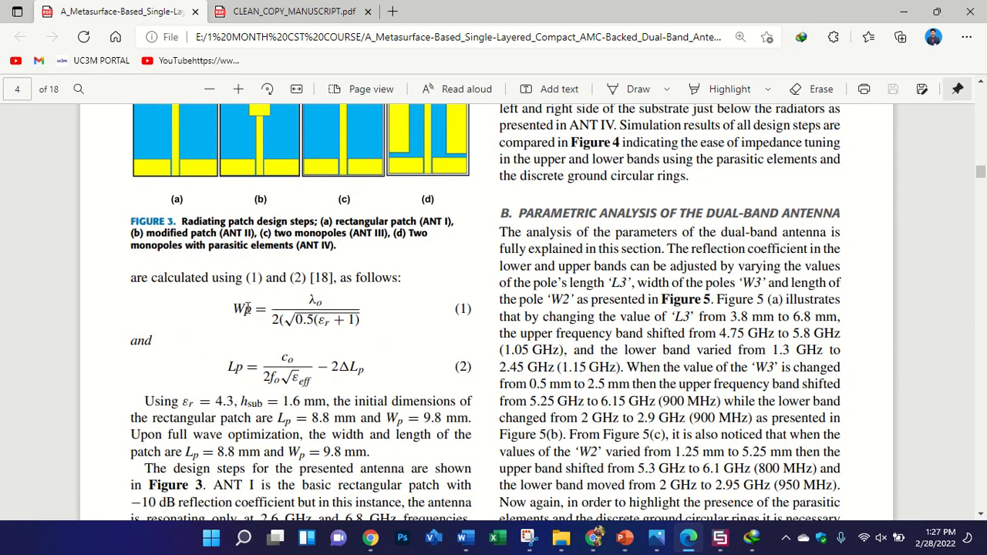
pyautogui.moveTo(237, 307); pyautogui.dragTo(363, 321)
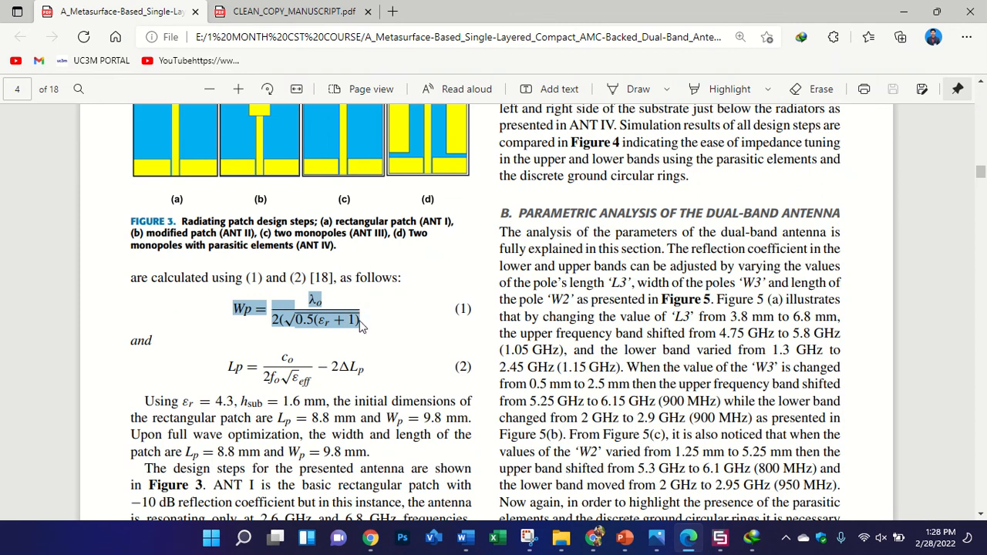
pyautogui.rightClick(363, 323)
pyautogui.click(402, 175)
# - Go to page 15 of the paper and examine Table 8's comparison with previous research work
pyautogui.scroll(-3, 711, 305)
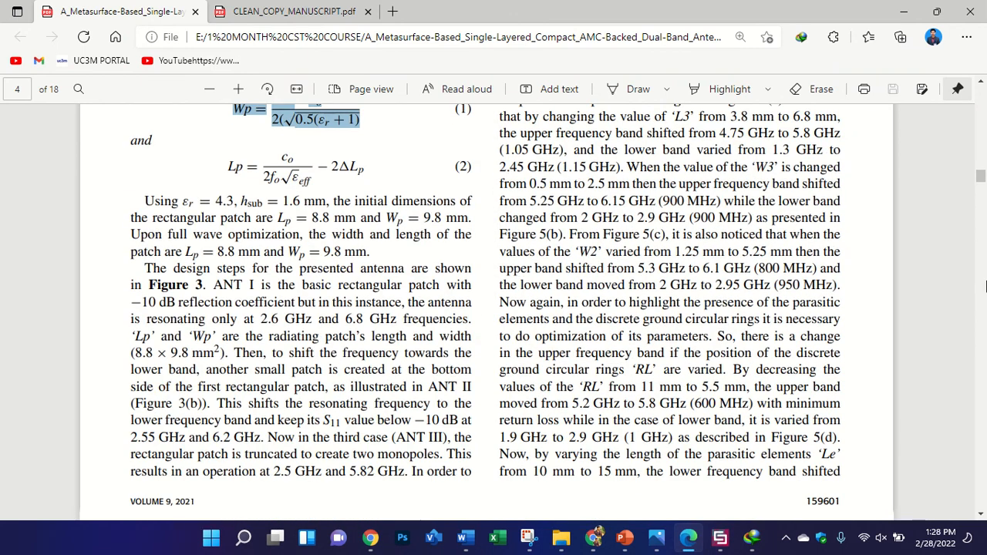
pyautogui.moveTo(981, 175); pyautogui.dragTo(981, 426)
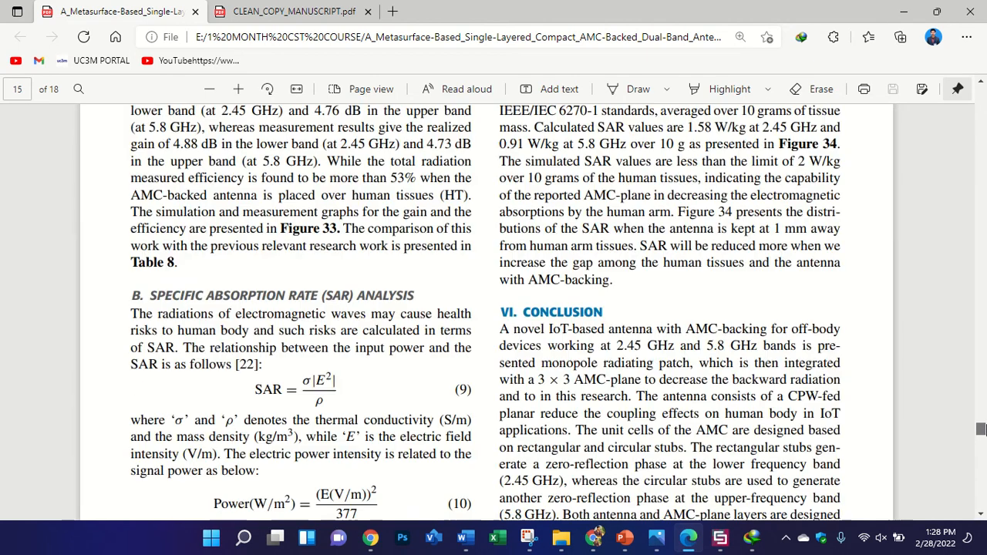
pyautogui.scroll(5, 821, 362)
pyautogui.scroll(4, 814, 356)
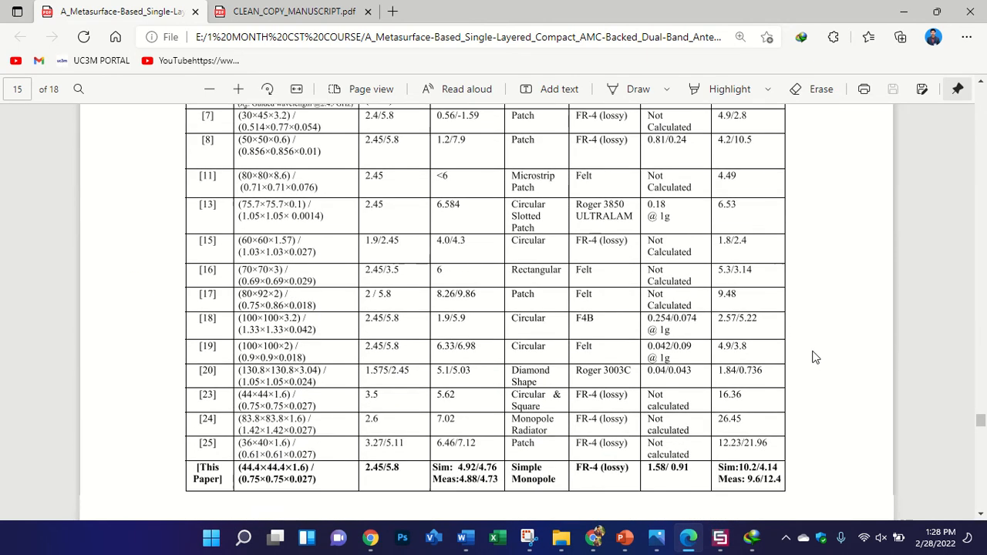
pyautogui.scroll(-2, 205, 243)
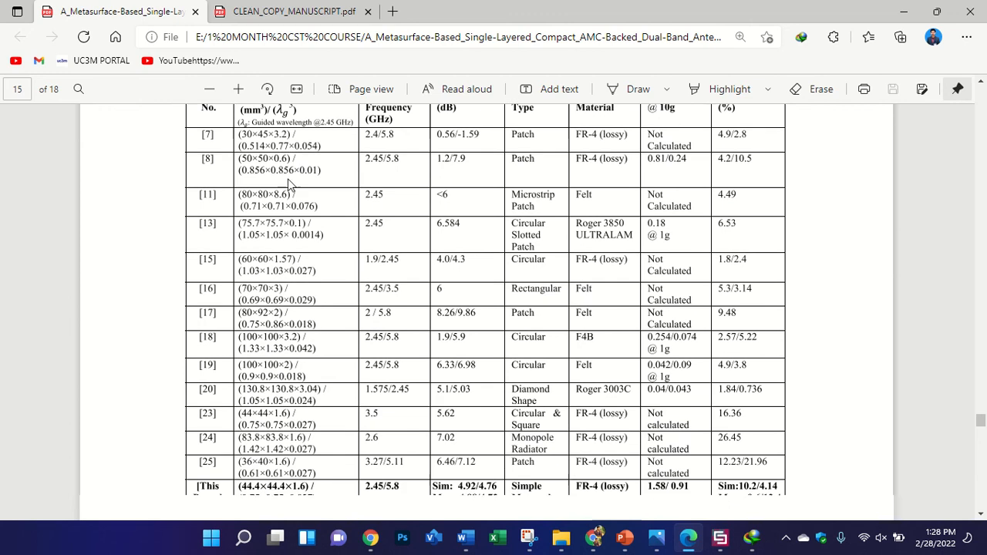
pyautogui.scroll(2, 276, 254)
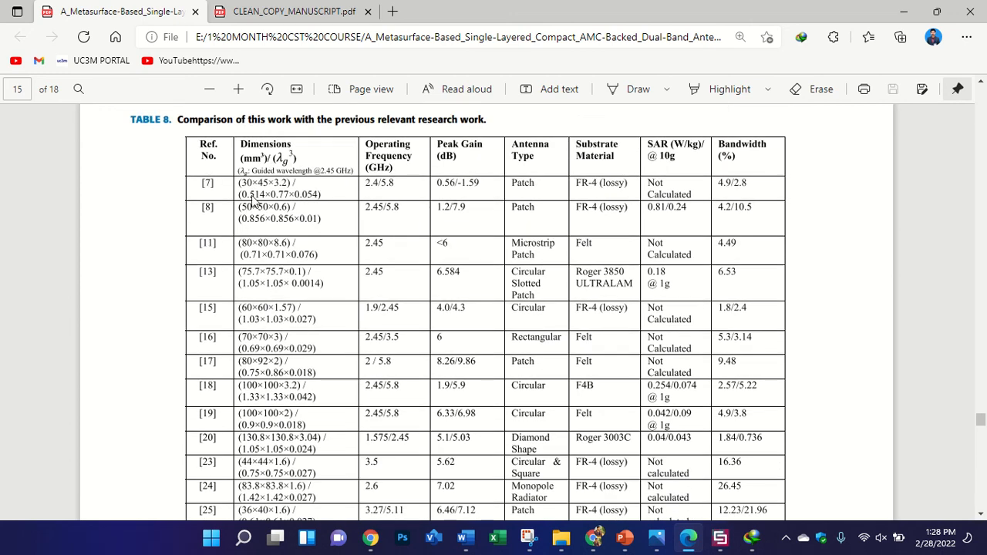
# - With the Draw pen, underline the dimensions of references [8] and [11] in Table 8 and circle this paper's 44.4×44.4 size
pyautogui.click(625, 89)
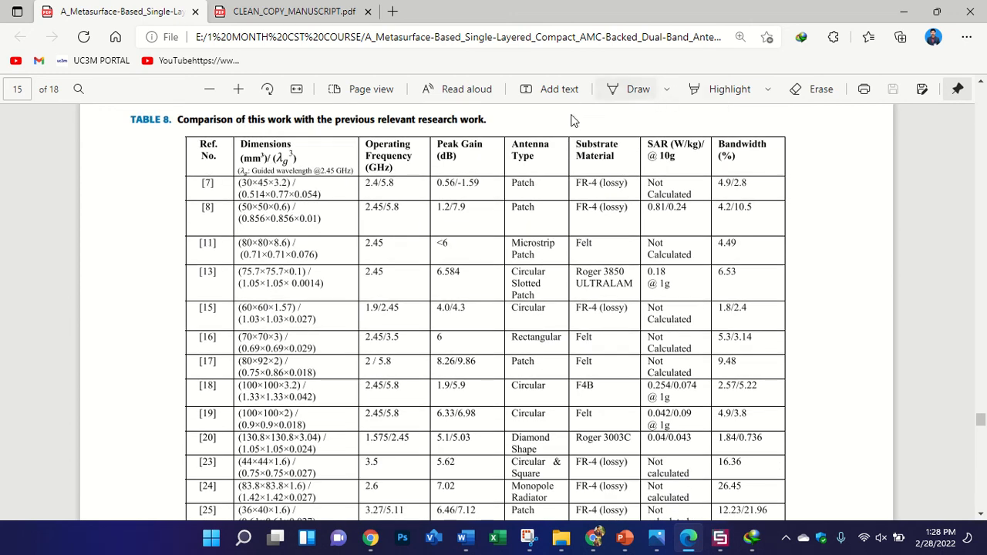
pyautogui.moveTo(240, 219); pyautogui.dragTo(278, 218)
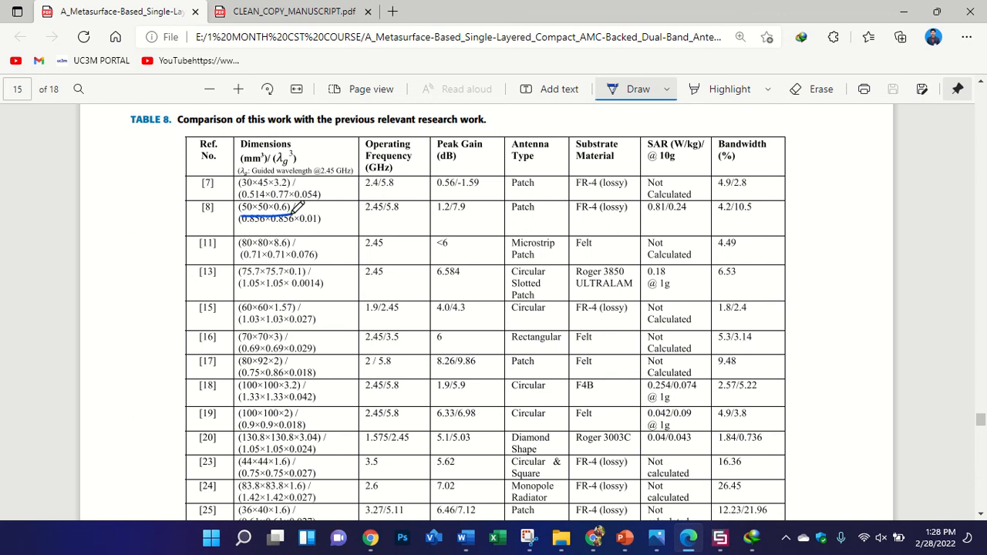
pyautogui.scroll(-2, 286, 197)
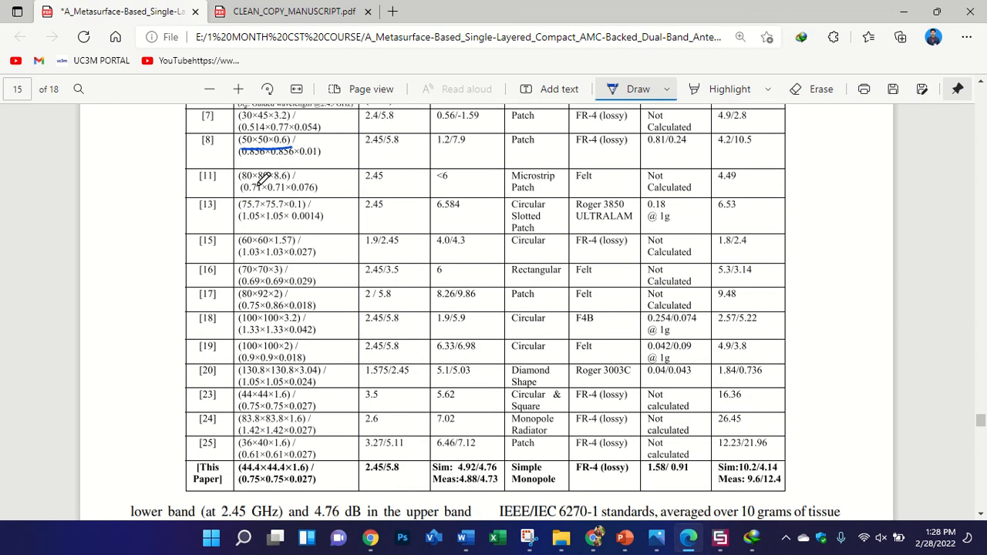
pyautogui.moveTo(243, 186); pyautogui.dragTo(275, 187)
pyautogui.moveTo(246, 463)
pyautogui.mouseDown()
pyautogui.moveTo(248, 474)
pyautogui.moveTo(281, 475)
pyautogui.moveTo(288, 462)
pyautogui.mouseUp()
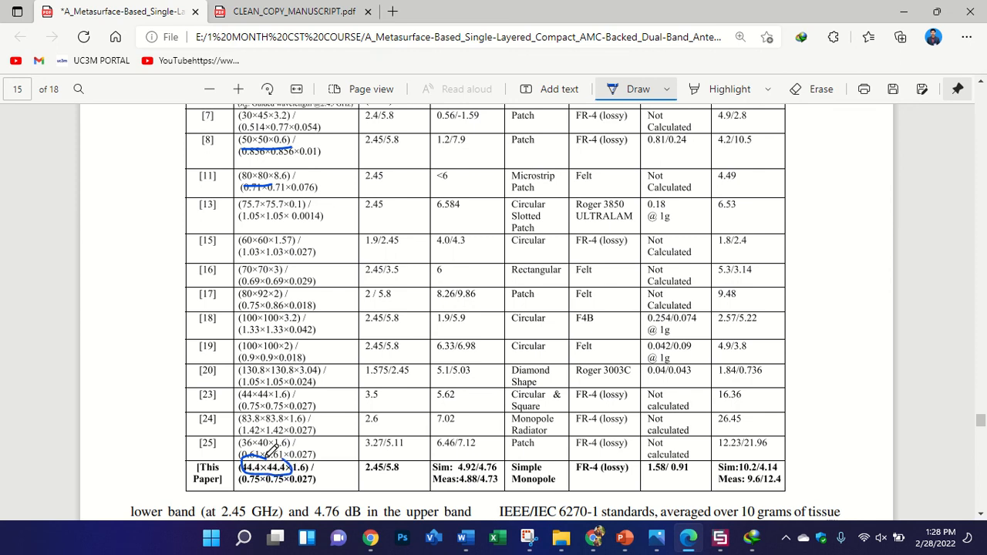
# - Circle the 2.45/5.8 GHz operating frequencies of reference [8] and of this paper in Table 8
pyautogui.moveTo(370, 135)
pyautogui.mouseDown()
pyautogui.moveTo(349, 145)
pyautogui.moveTo(397, 139)
pyautogui.mouseUp()
pyautogui.moveTo(400, 439)
pyautogui.mouseDown()
pyautogui.moveTo(353, 456)
pyautogui.moveTo(394, 432)
pyautogui.moveTo(382, 443)
pyautogui.mouseUp()
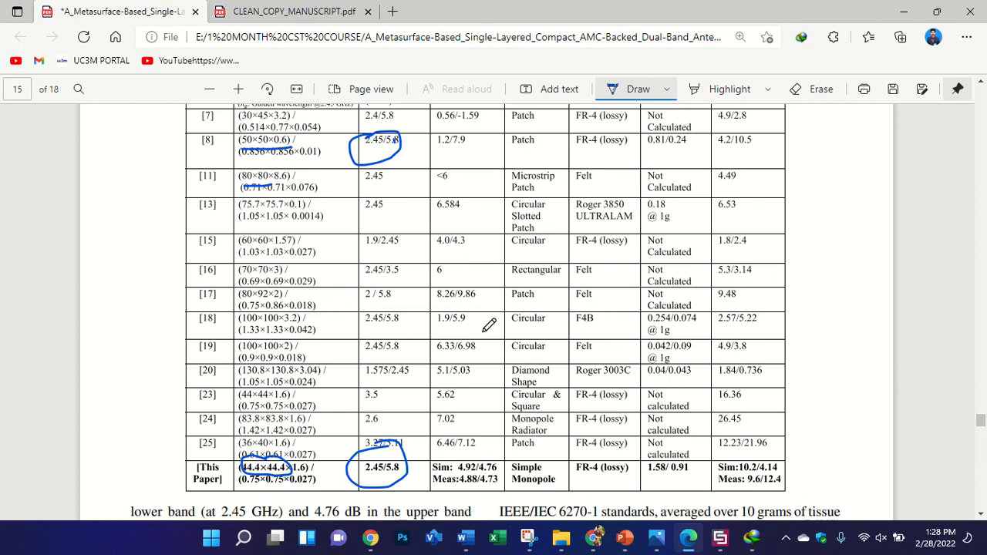
pyautogui.keyDown('ctrl'); pyautogui.scroll(-3, 489, 325); pyautogui.keyUp('ctrl')
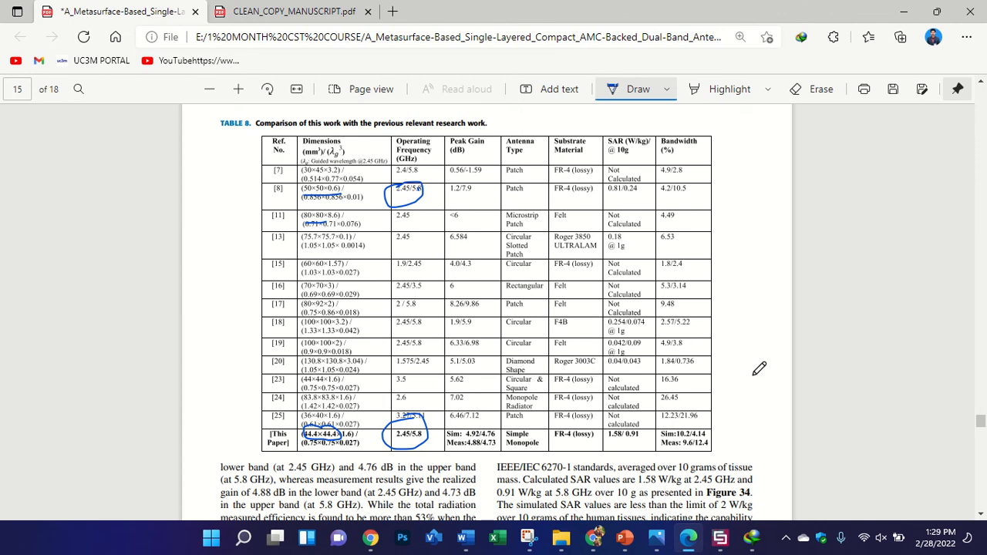
# - Read the topics in the UPDATE TIMETABLE image and check the antenna's solver progress in CST Studio Suite, glancing back at Table 8
pyautogui.click(656, 538)
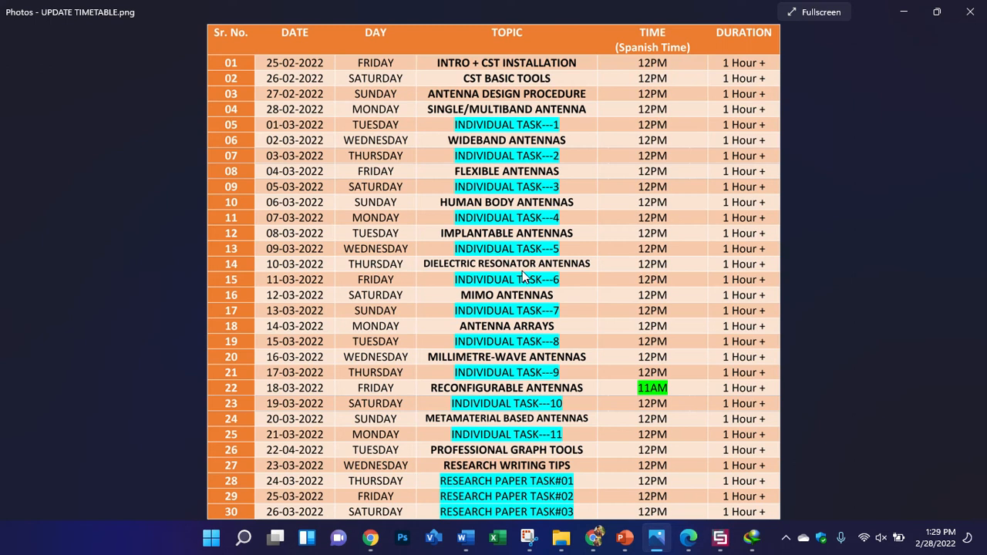
pyautogui.scroll(2, 477, 206)
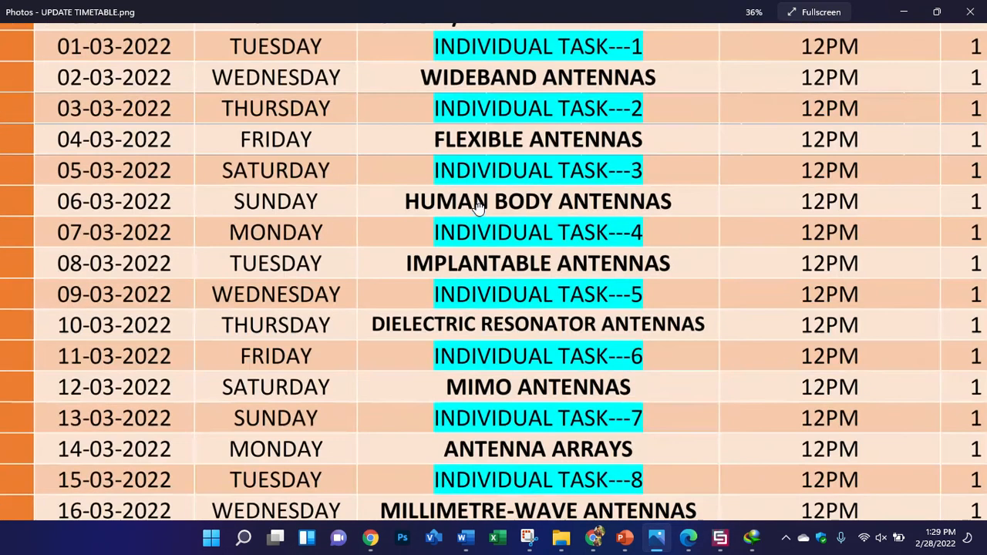
pyautogui.scroll(-2, 477, 205)
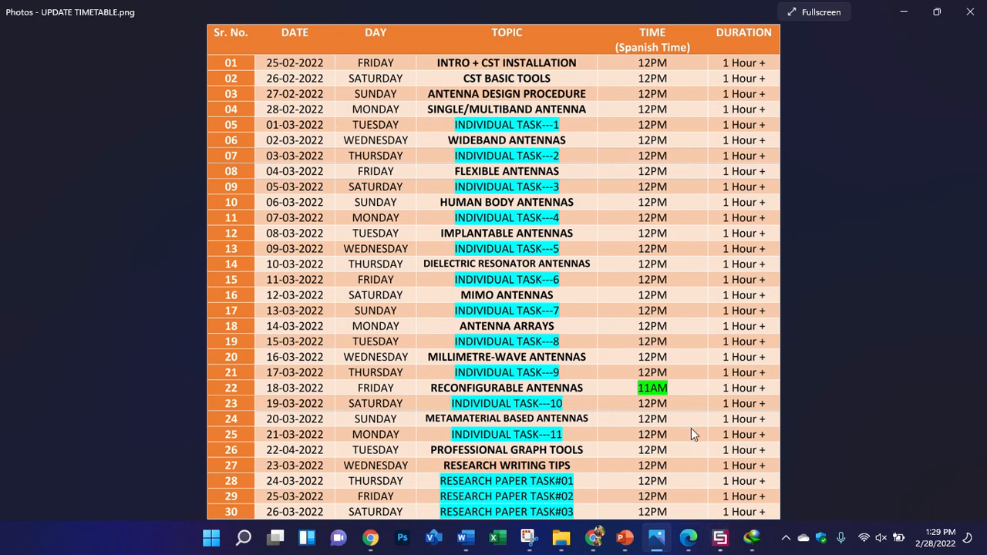
pyautogui.click(720, 537)
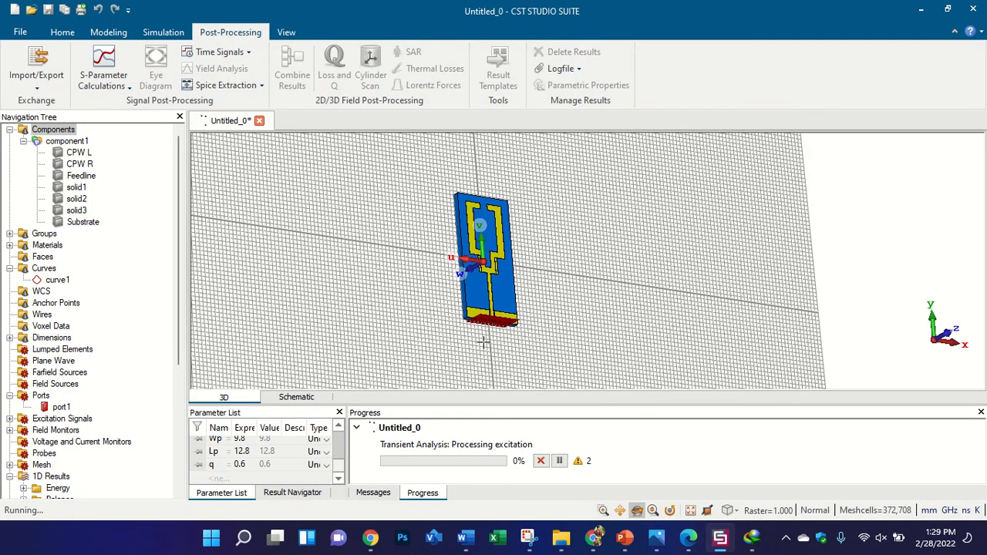
pyautogui.moveTo(483, 341); pyautogui.dragTo(512, 337)
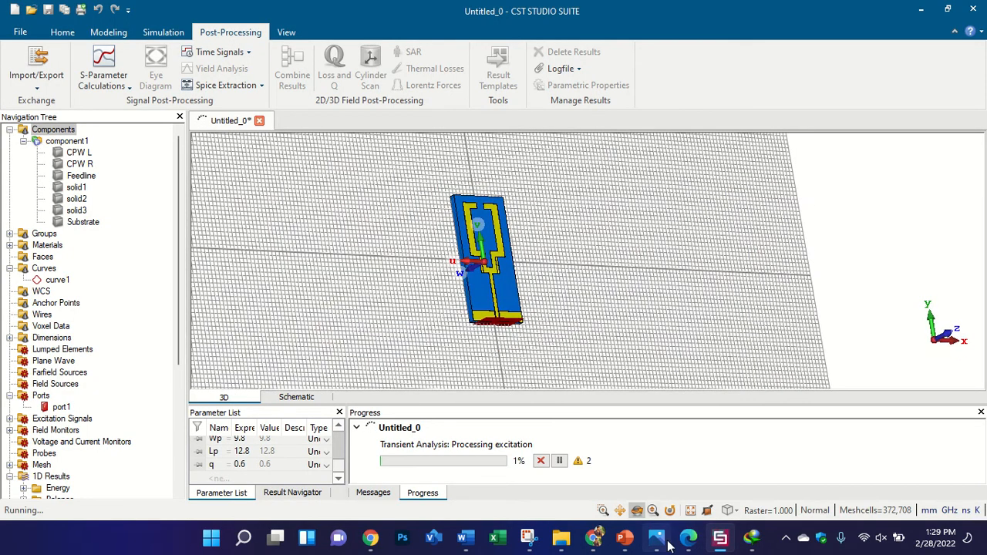
pyautogui.moveTo(689, 536)
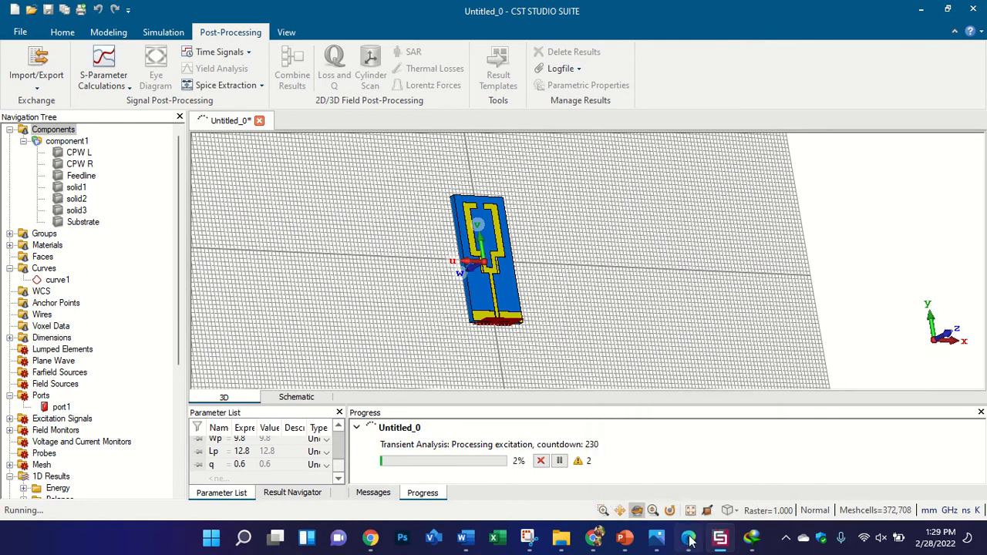
pyautogui.click(688, 537)
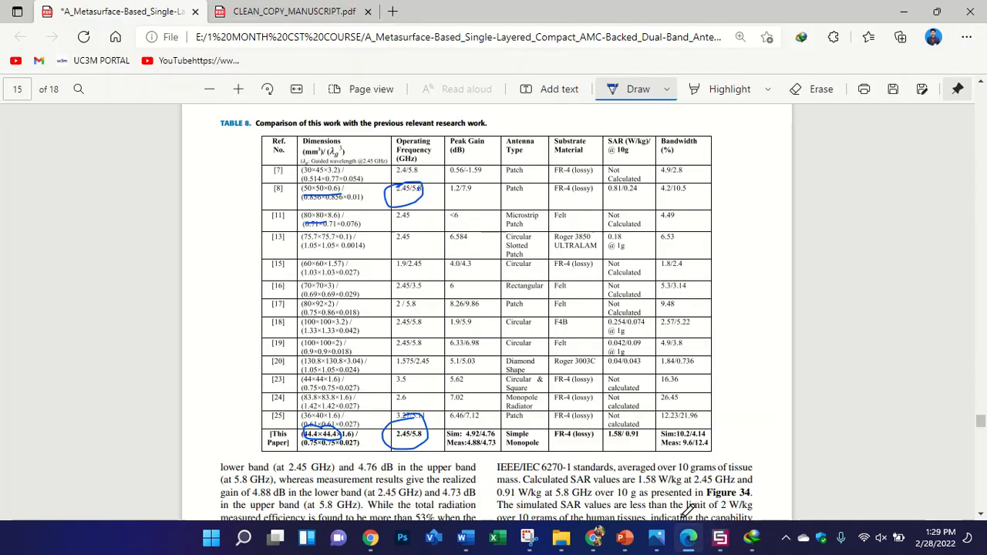
pyautogui.click(722, 540)
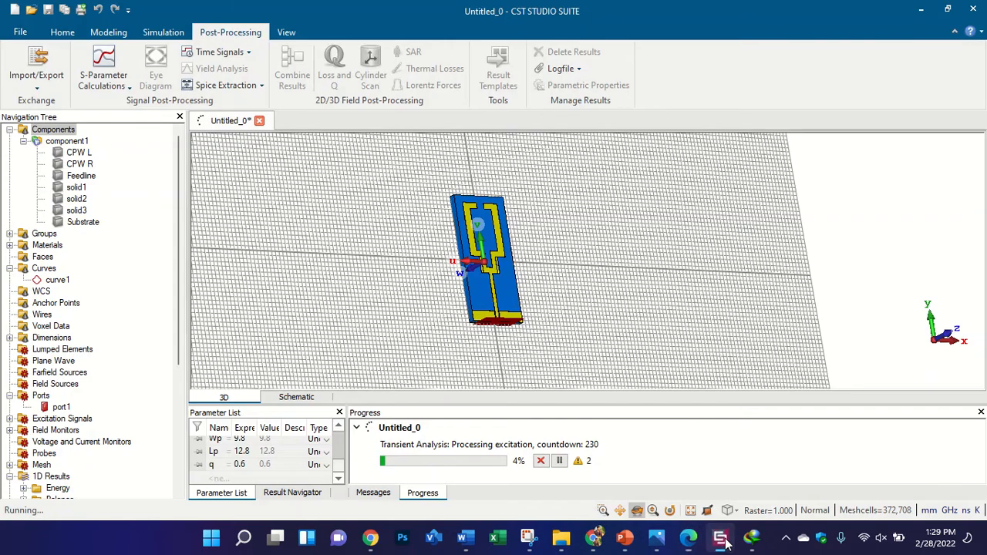
# - Review the TOMORROW TASK requirements in PowerPoint and examine the individual task dates in the UPDATE TIMETABLE image up close
pyautogui.click(656, 538)
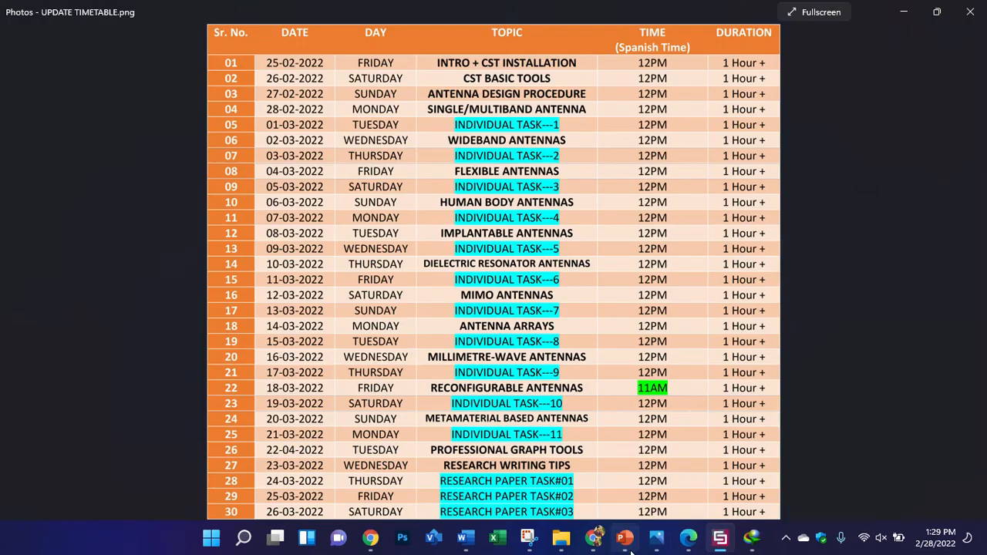
pyautogui.click(624, 537)
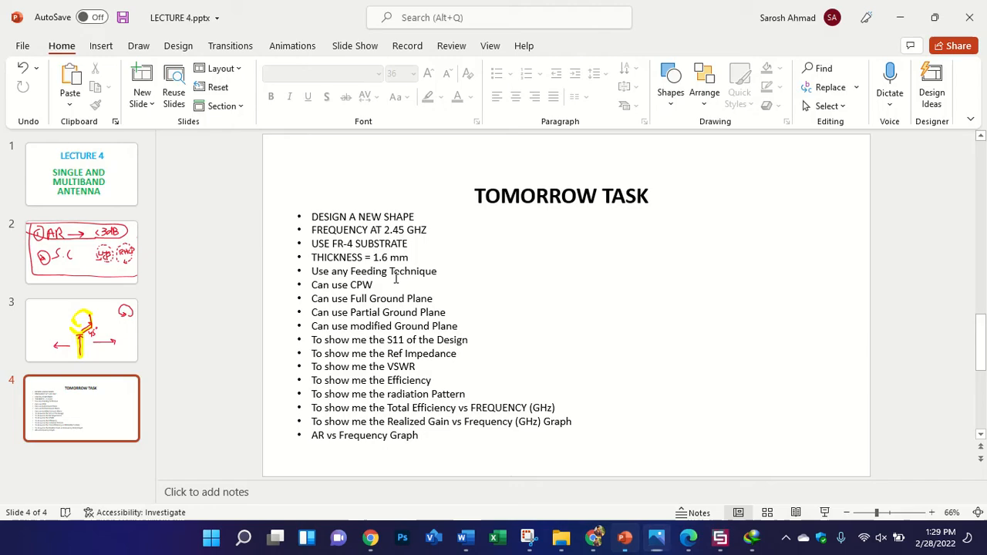
pyautogui.click(334, 258)
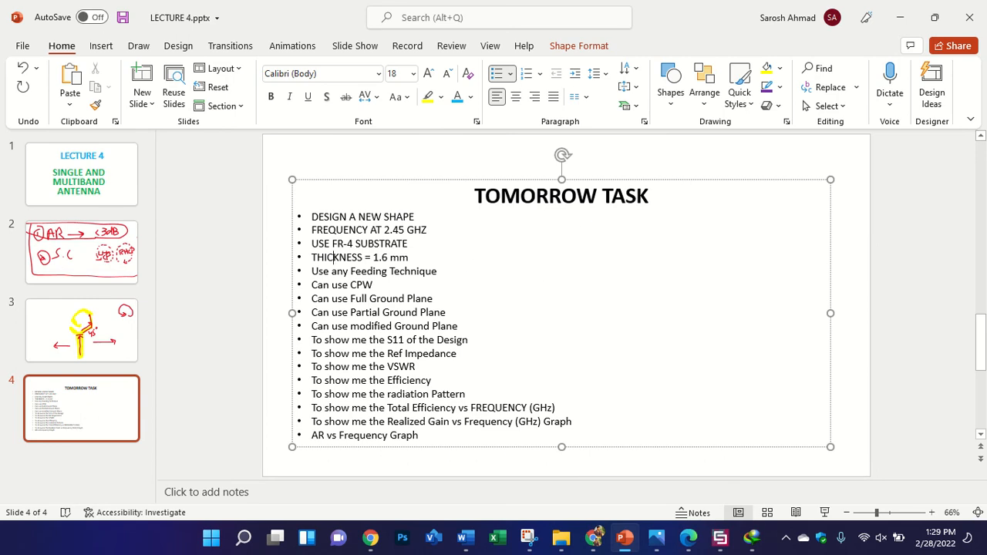
pyautogui.click(657, 537)
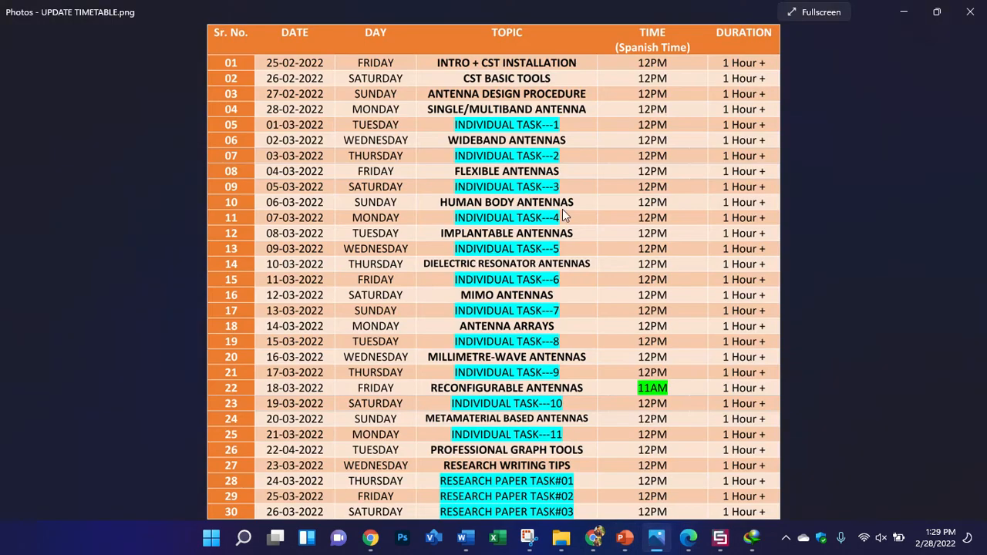
pyautogui.scroll(3, 523, 197)
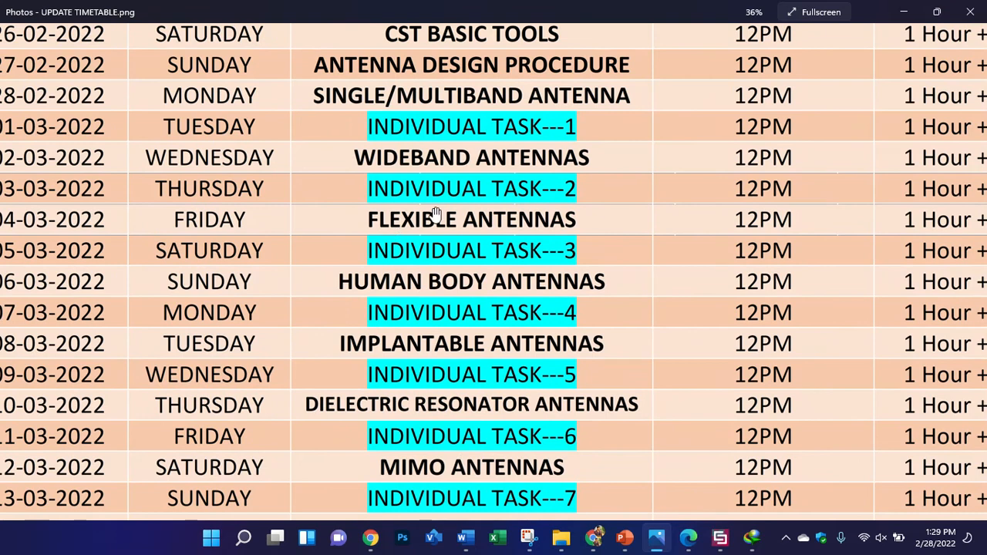
# - Check the solver progress in CST Studio Suite, return to the metasurface paper in Edge and find its antenna structure and S11 figures on page 4
pyautogui.click(719, 538)
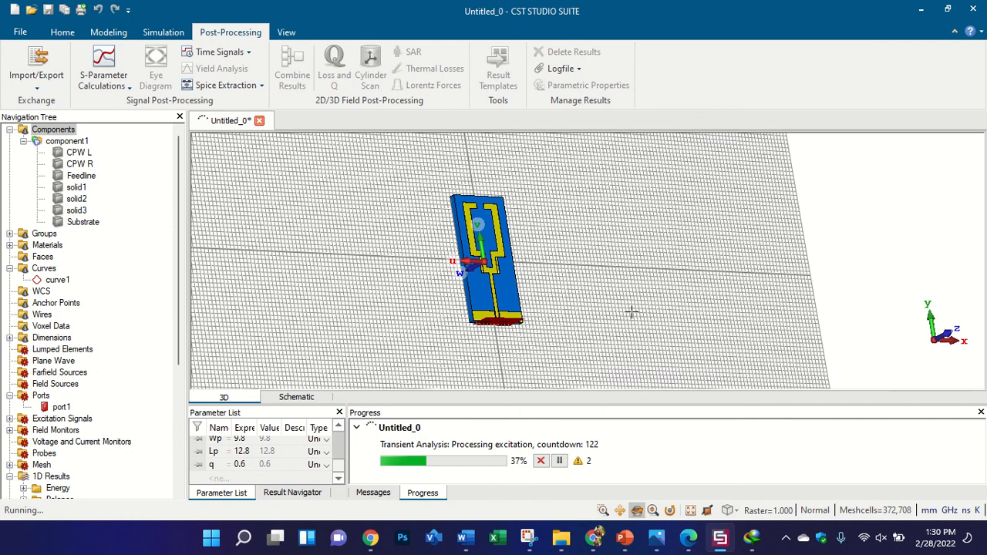
pyautogui.click(688, 538)
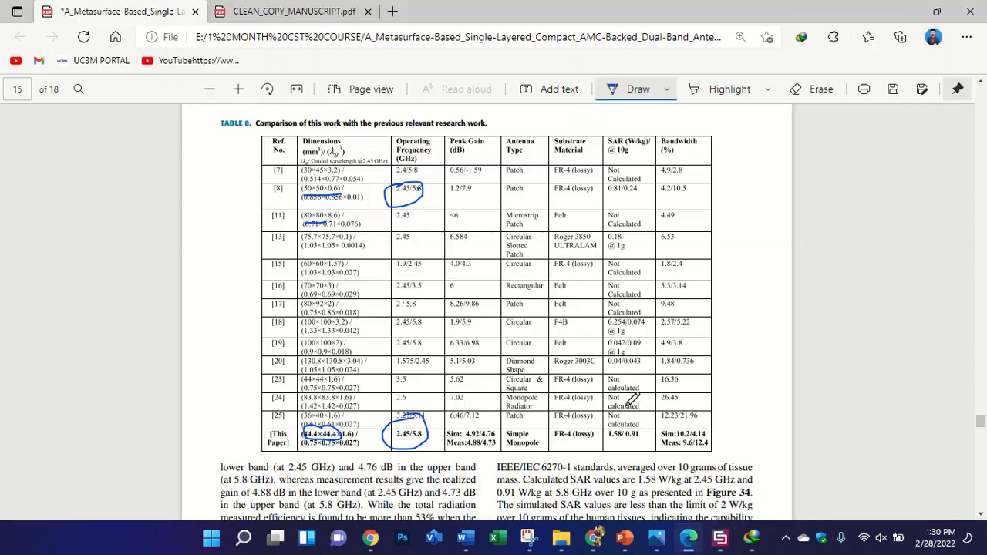
pyautogui.scroll(10, 683, 332)
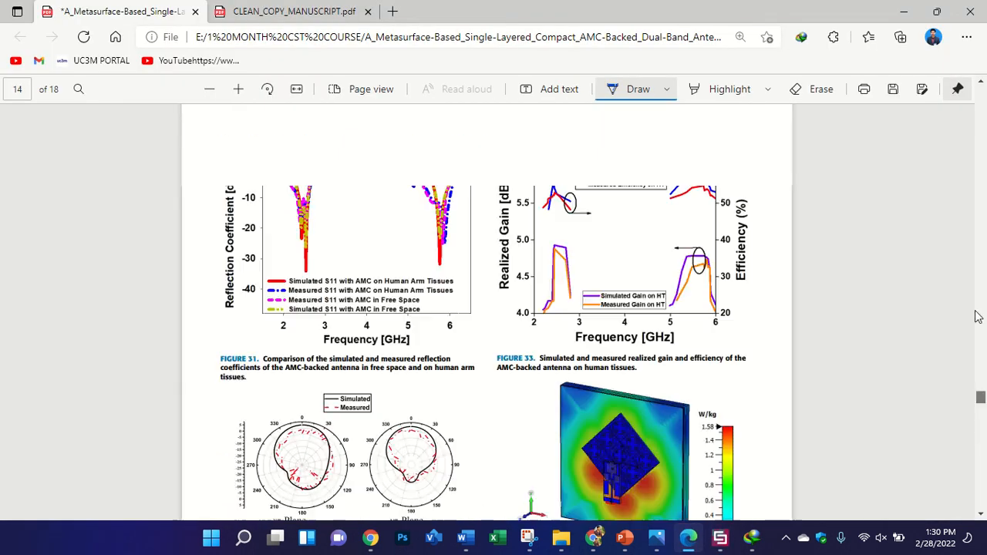
pyautogui.moveTo(980, 397); pyautogui.dragTo(980, 135)
pyautogui.scroll(3, 796, 244)
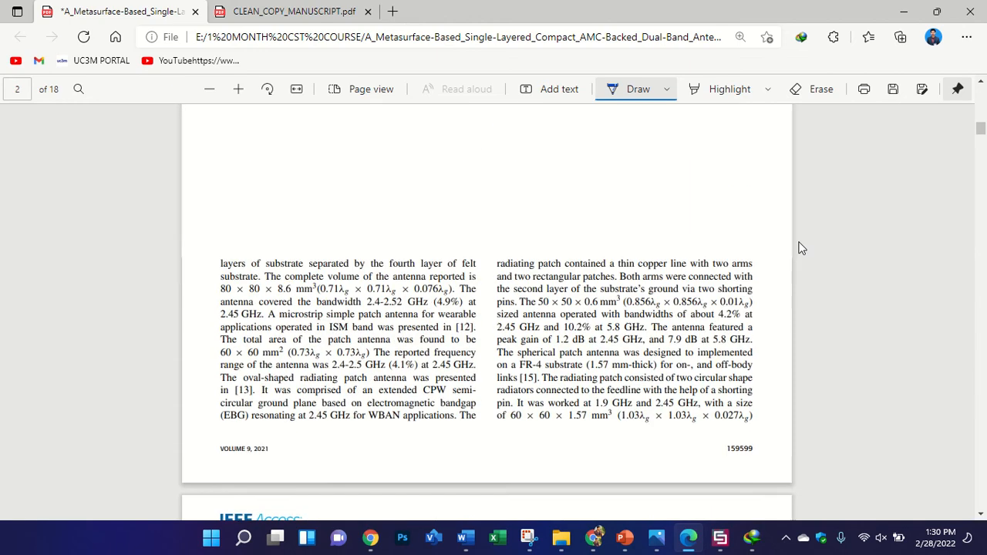
pyautogui.scroll(5, 799, 248)
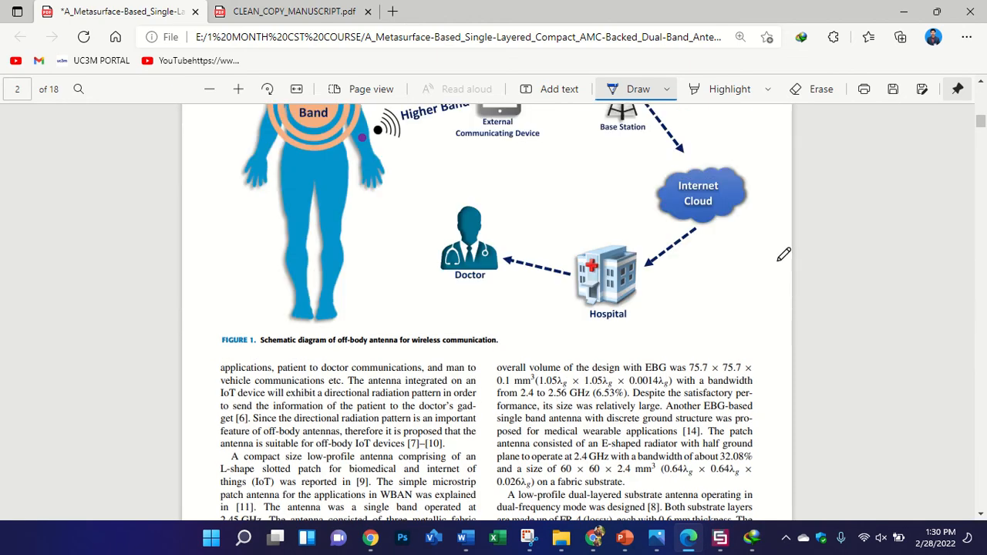
pyautogui.scroll(-10, 783, 254)
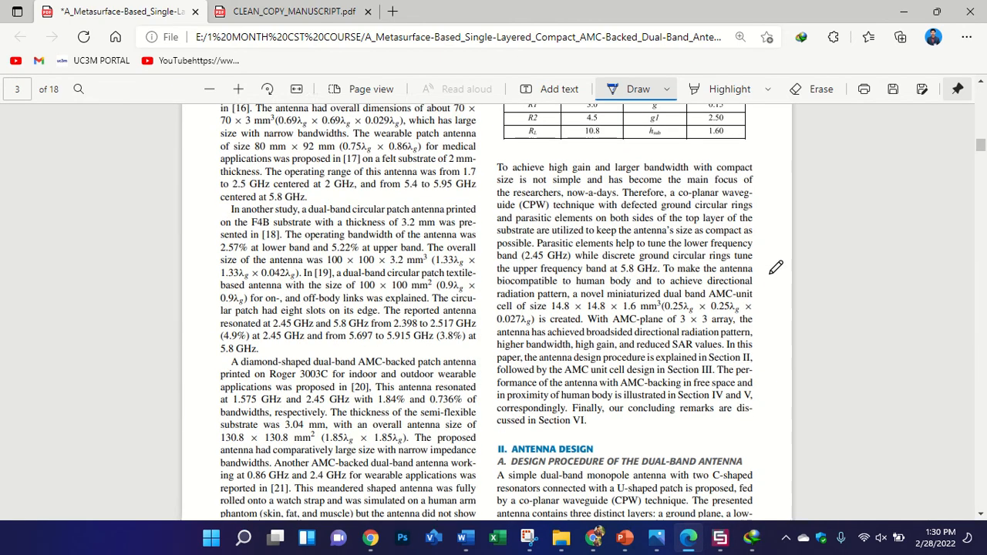
pyautogui.scroll(-10, 776, 268)
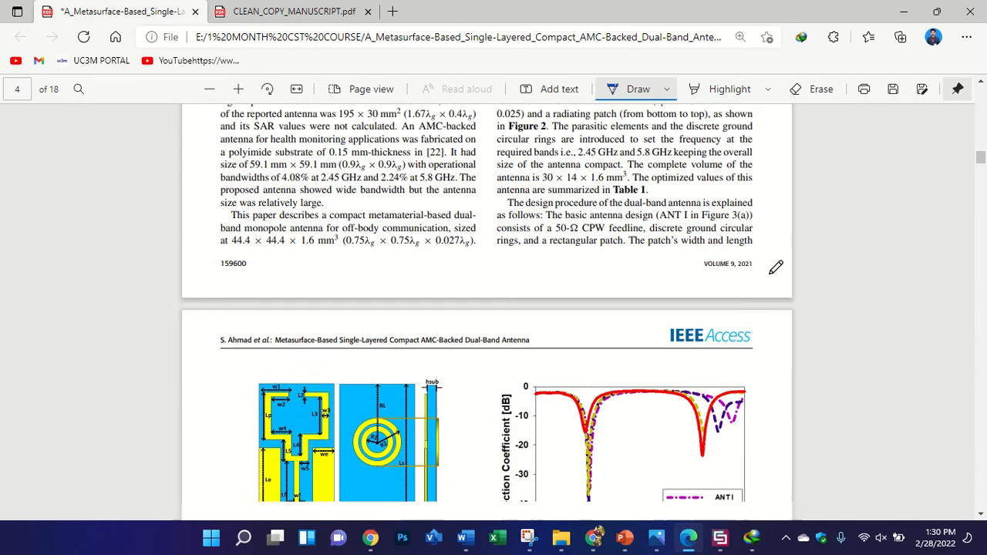
pyautogui.scroll(-5, 776, 268)
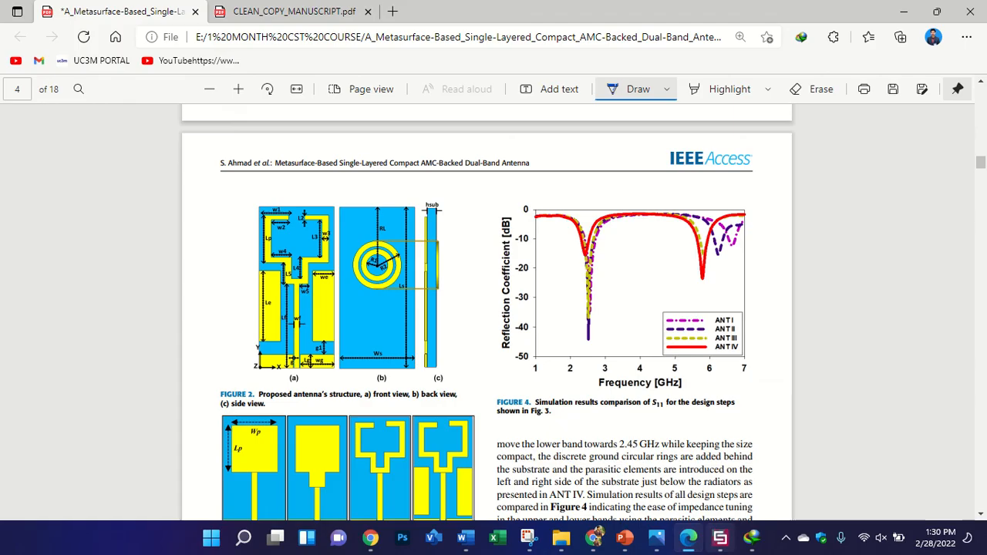
# - Switch to CST Studio Suite, view the antenna model from another angle and check the transient analysis progress, glancing back at the paper
pyautogui.click(720, 539)
pyautogui.moveTo(540, 261); pyautogui.dragTo(448, 253)
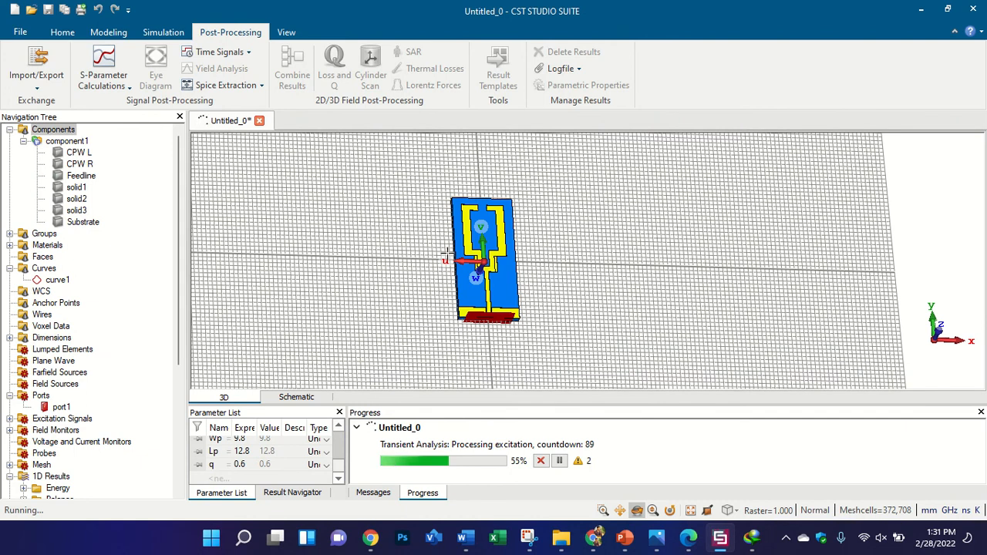
pyautogui.click(688, 537)
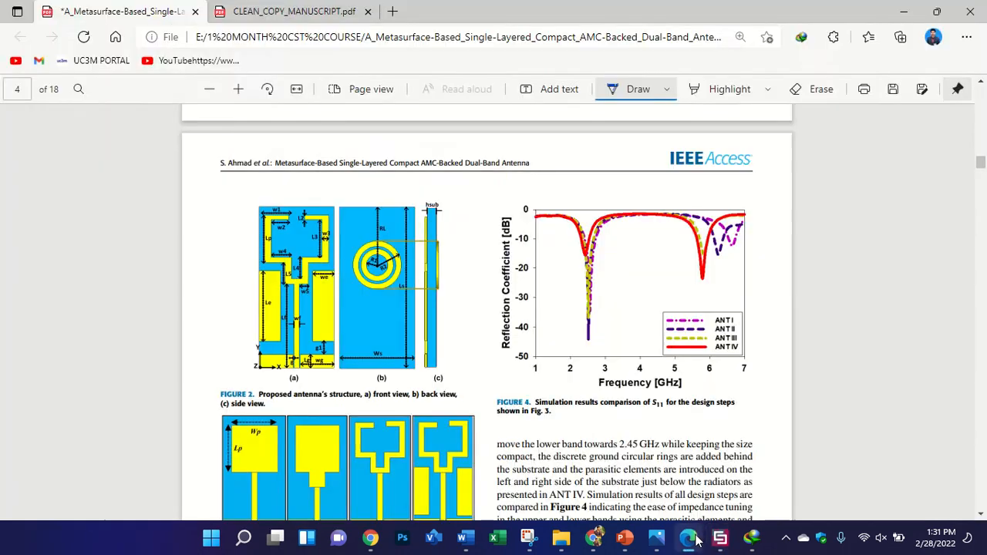
pyautogui.click(688, 538)
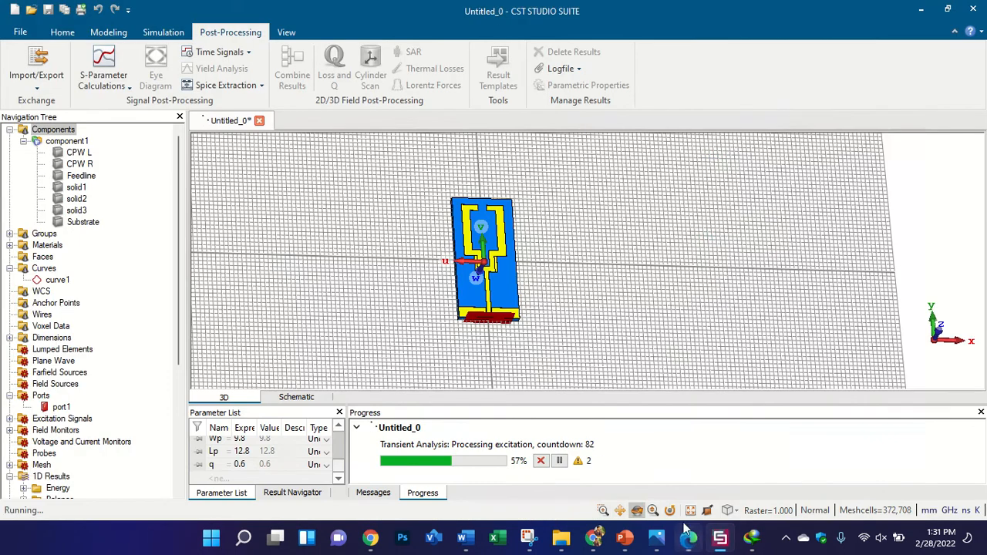
# - In File Explorer, go to the PUBLICATIONS folder on the E: drive and open the Analysis of Compact Dual Band Metamaterial PDF
pyautogui.click(561, 538)
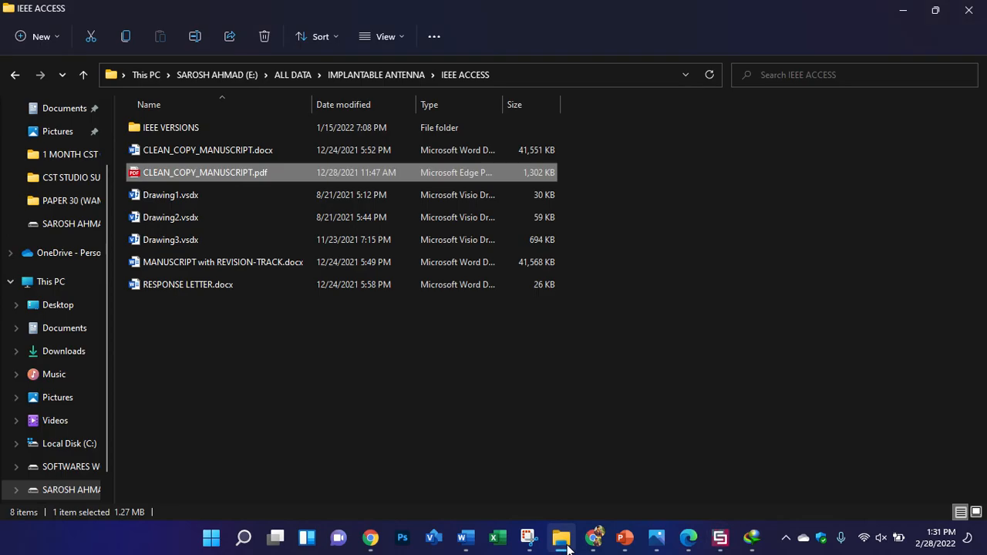
pyautogui.click(304, 75)
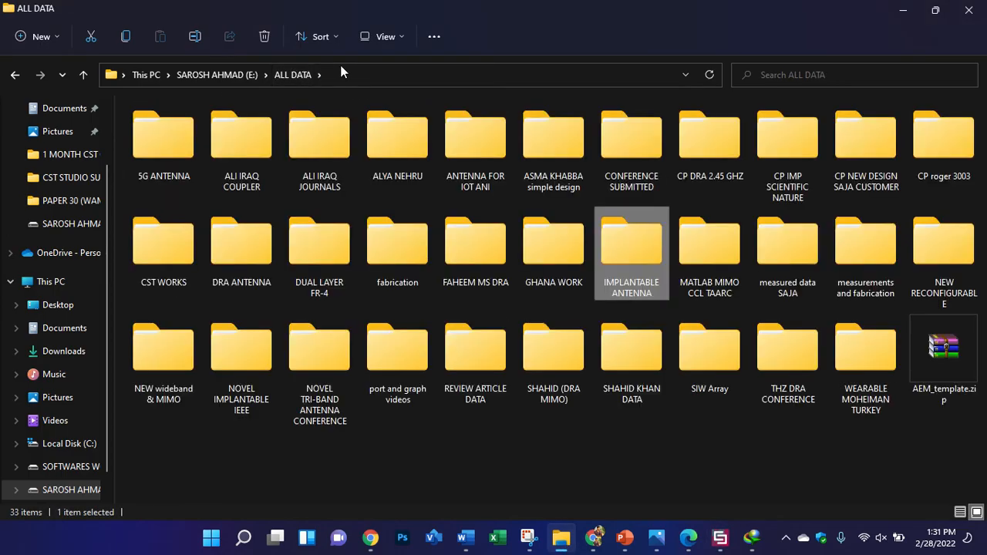
pyautogui.click(239, 79)
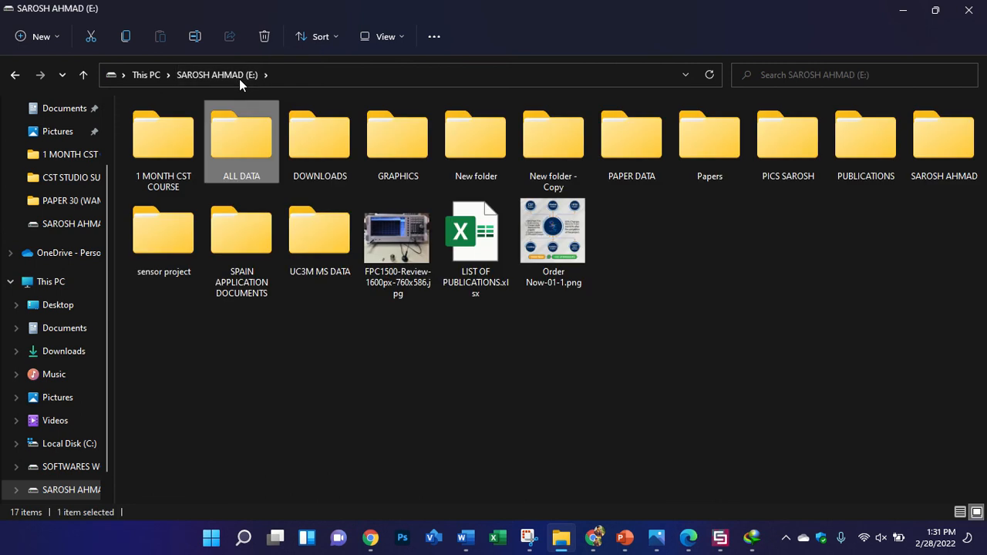
pyautogui.doubleClick(858, 141)
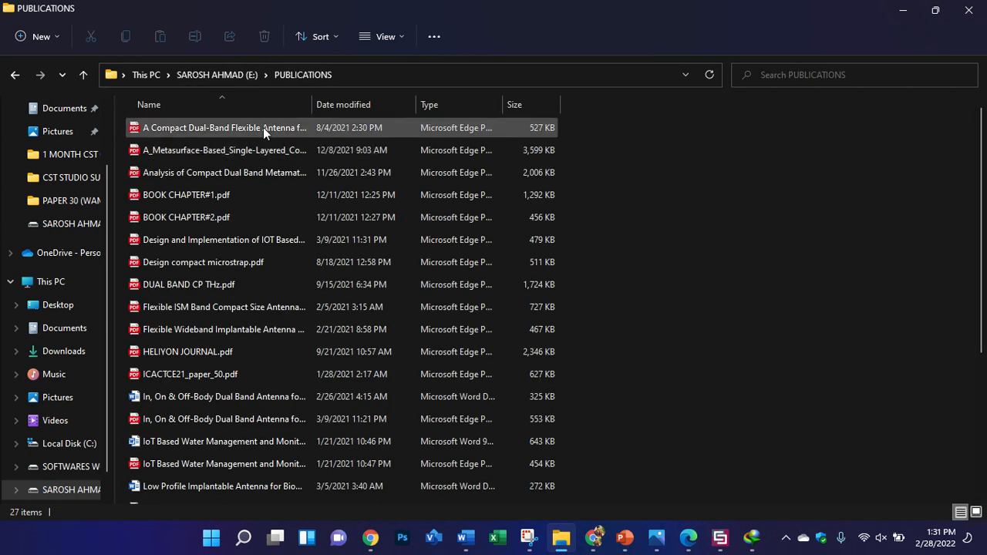
pyautogui.doubleClick(260, 173)
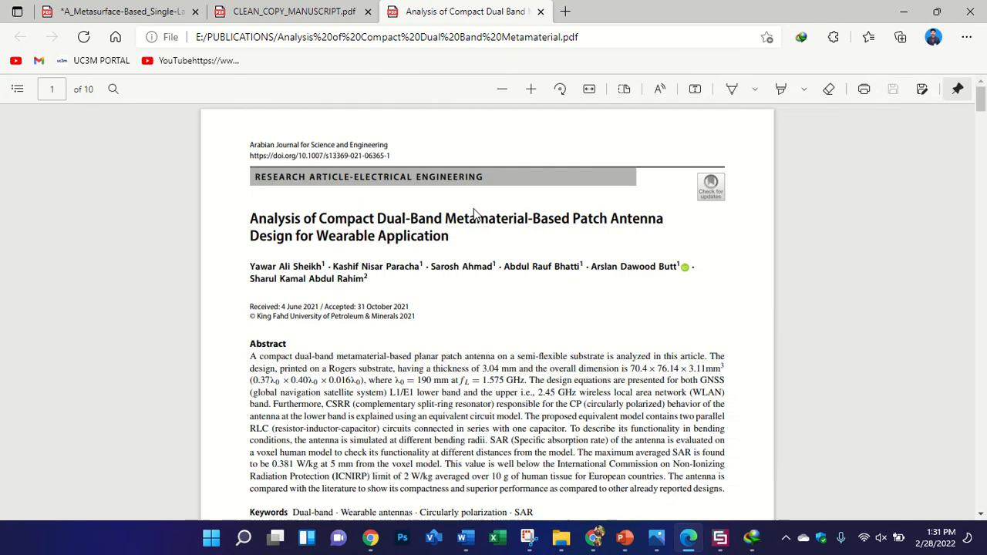
# - Find Fig. 1 on page 2 of the paper and enlarge the antenna's front and back views
pyautogui.scroll(-7, 474, 208)
pyautogui.scroll(-6, 474, 208)
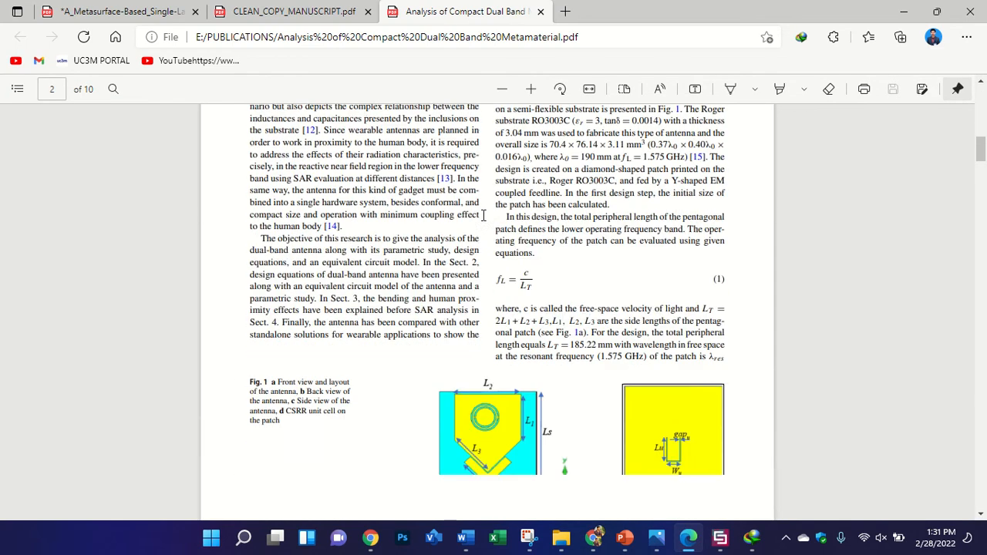
pyautogui.scroll(-1, 641, 267)
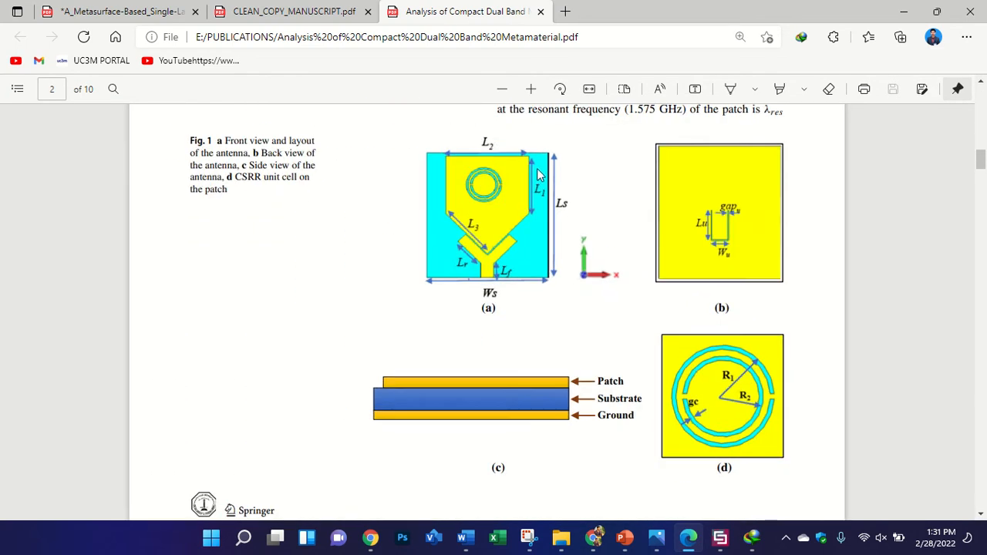
pyautogui.keyDown('ctrl'); pyautogui.scroll(3, 414, 248); pyautogui.keyUp('ctrl')
pyautogui.keyDown('ctrl'); pyautogui.scroll(1, 391, 248); pyautogui.keyUp('ctrl')
pyautogui.keyDown('ctrl'); pyautogui.scroll(-3, 335, 273); pyautogui.keyUp('ctrl')
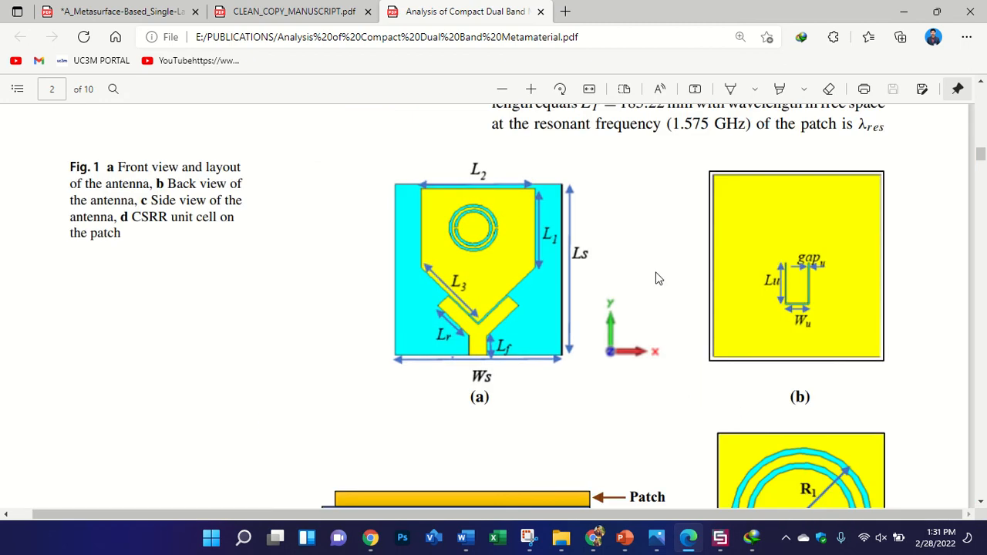
pyautogui.keyDown('ctrl'); pyautogui.scroll(1, 722, 332); pyautogui.keyUp('ctrl')
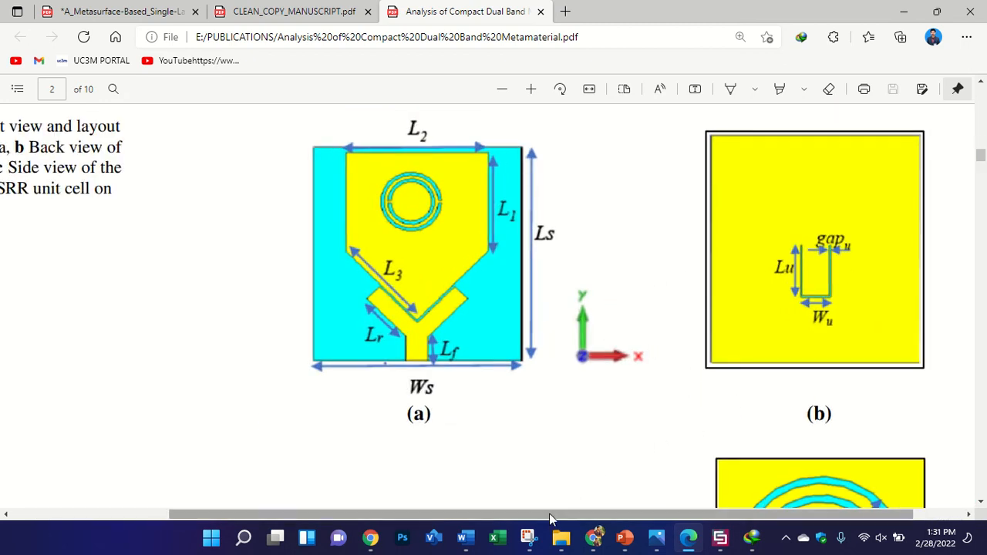
pyautogui.moveTo(551, 516); pyautogui.dragTo(598, 516)
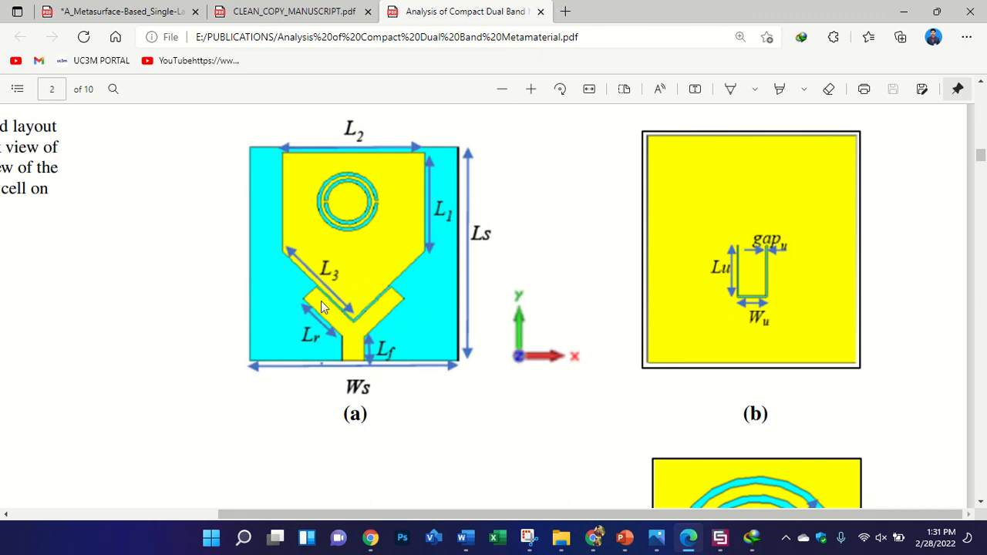
# - Examine the Y-shaped feedline beneath the patch in Fig. 1a and the slot in the back view of Fig. 1b up close
pyautogui.keyDown('ctrl'); pyautogui.scroll(5, 351, 316); pyautogui.keyUp('ctrl')
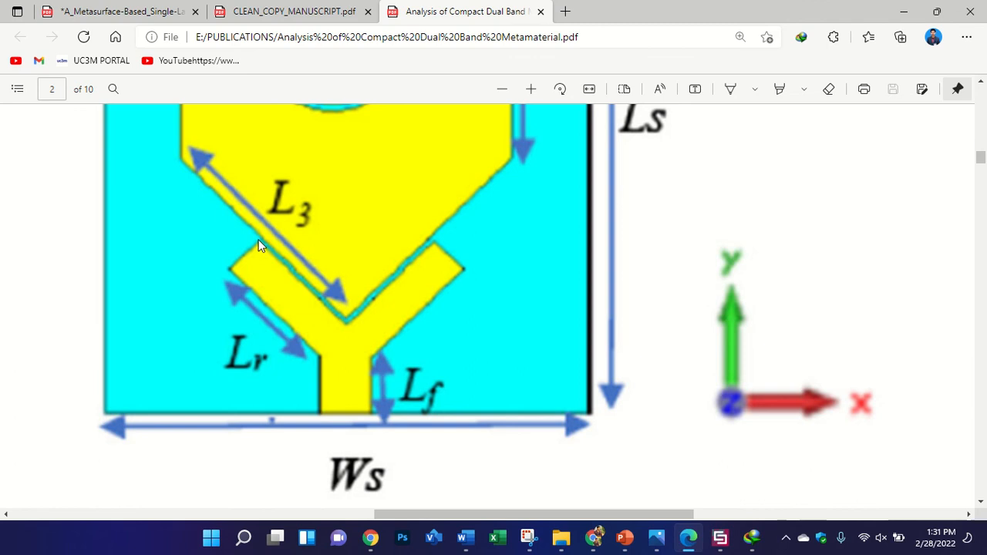
pyautogui.keyDown('ctrl'); pyautogui.scroll(-5, 298, 266); pyautogui.keyUp('ctrl')
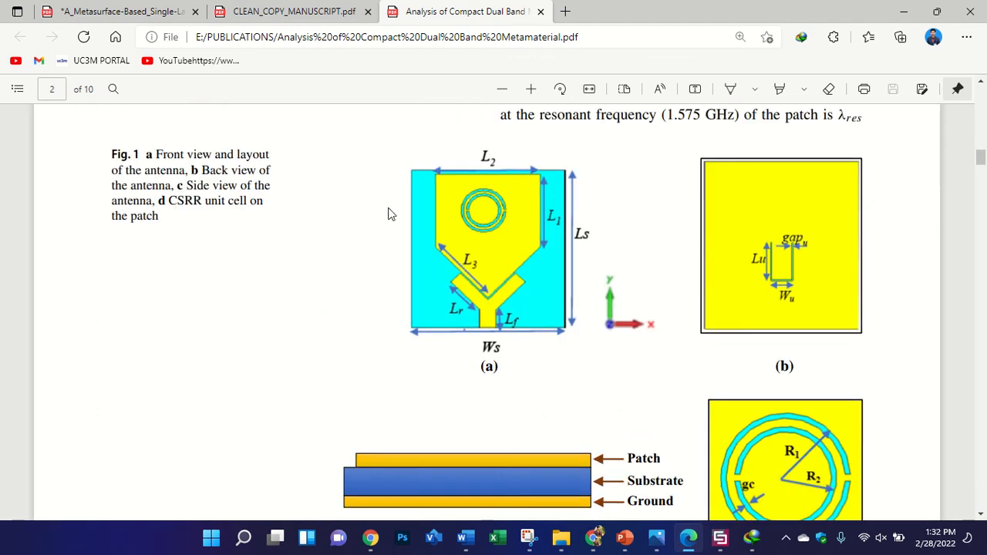
pyautogui.keyDown('ctrl'); pyautogui.scroll(-2, 390, 215); pyautogui.keyUp('ctrl')
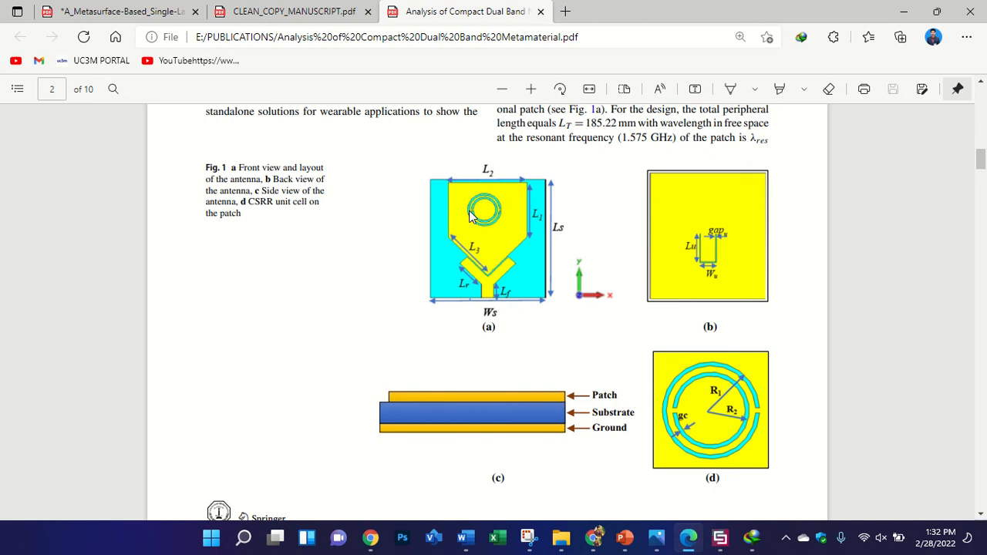
pyautogui.keyDown('ctrl'); pyautogui.scroll(-1, 470, 216); pyautogui.keyUp('ctrl')
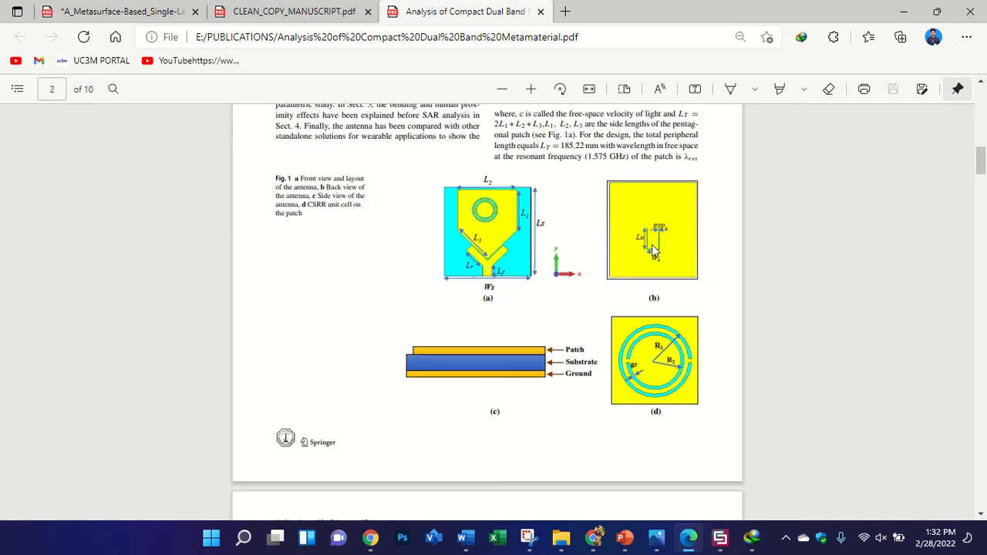
pyautogui.keyDown('ctrl'); pyautogui.scroll(4, 697, 249); pyautogui.keyUp('ctrl')
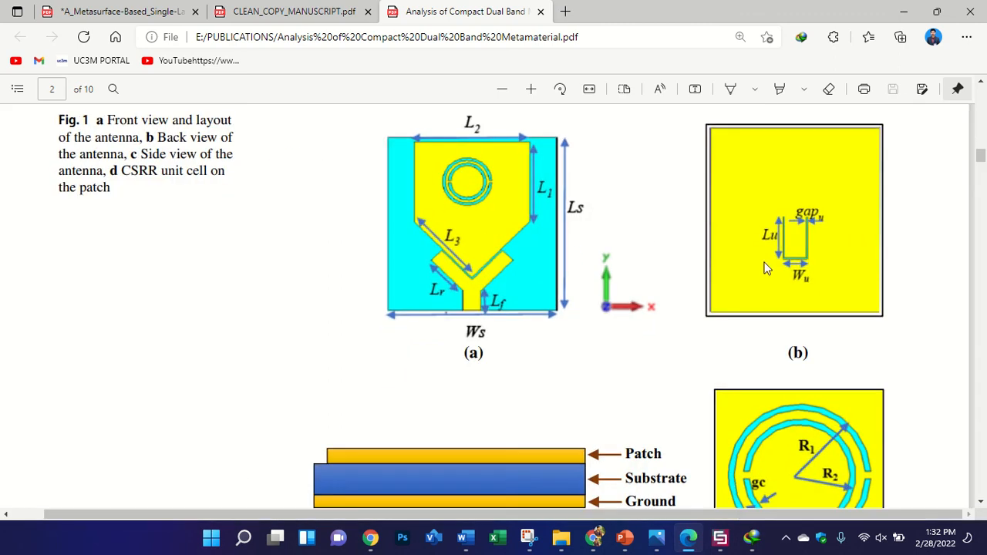
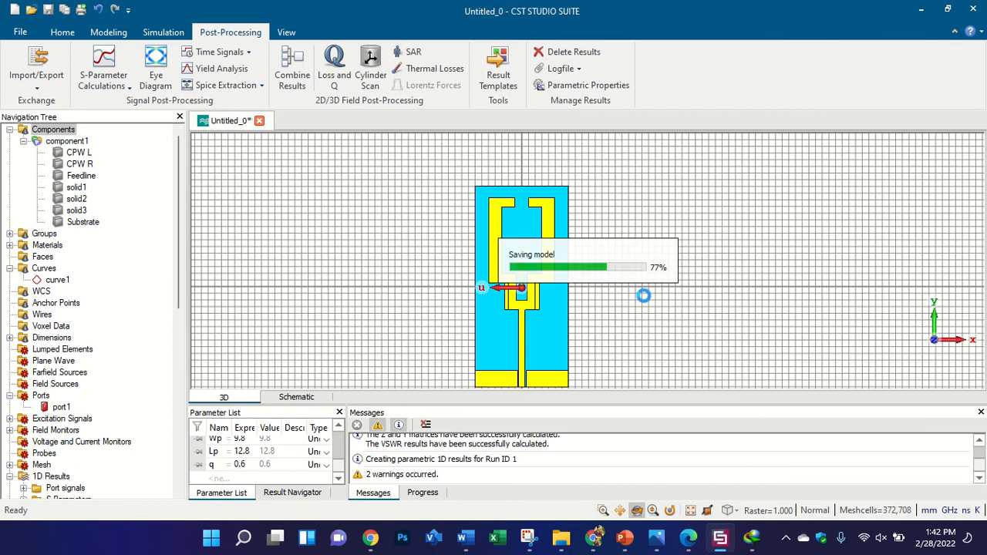
# - In CST Studio Suite, plot the antenna's S-Parameters, then return to component1 in 3D and view it from an angle
pyautogui.scroll(-7, 115, 326)
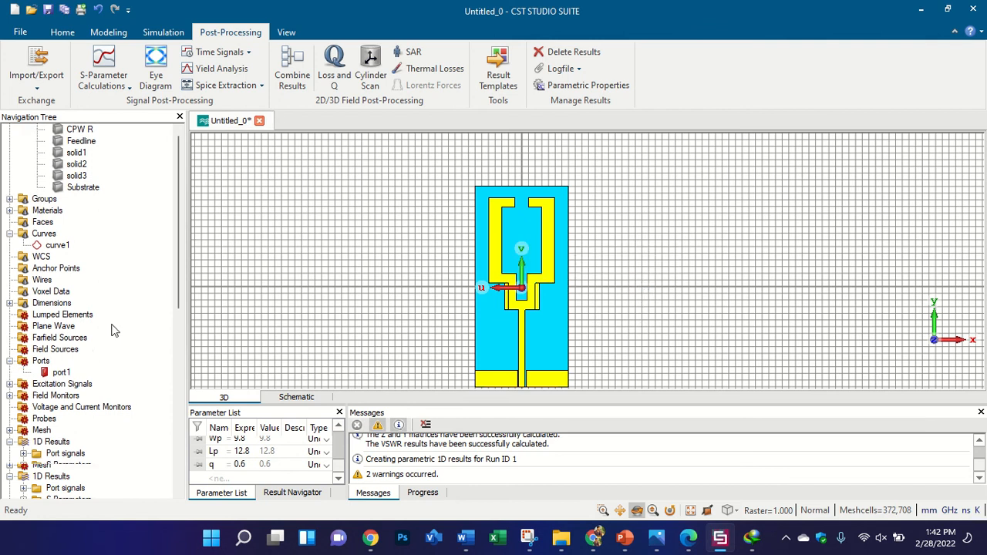
pyautogui.click(97, 256)
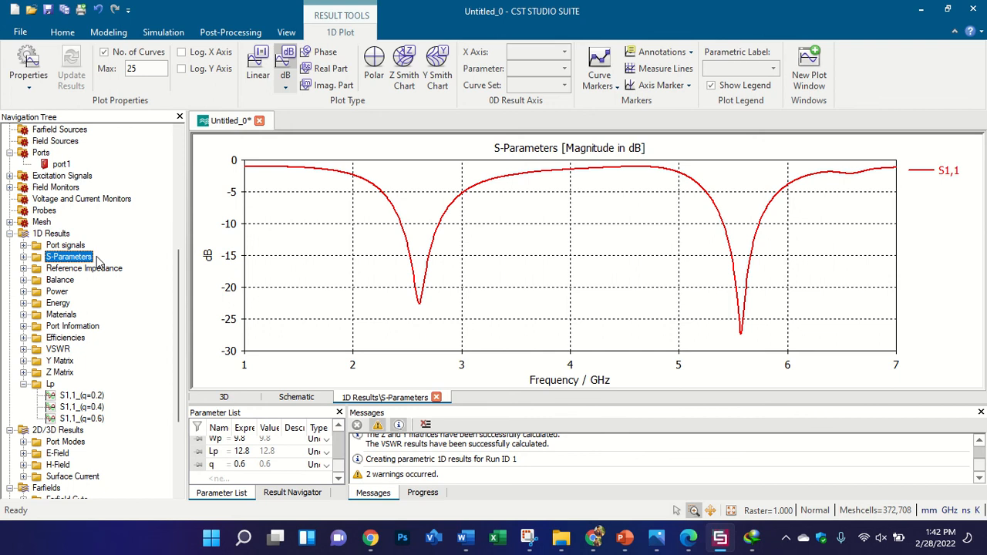
pyautogui.scroll(8, 97, 262)
pyautogui.click(67, 141)
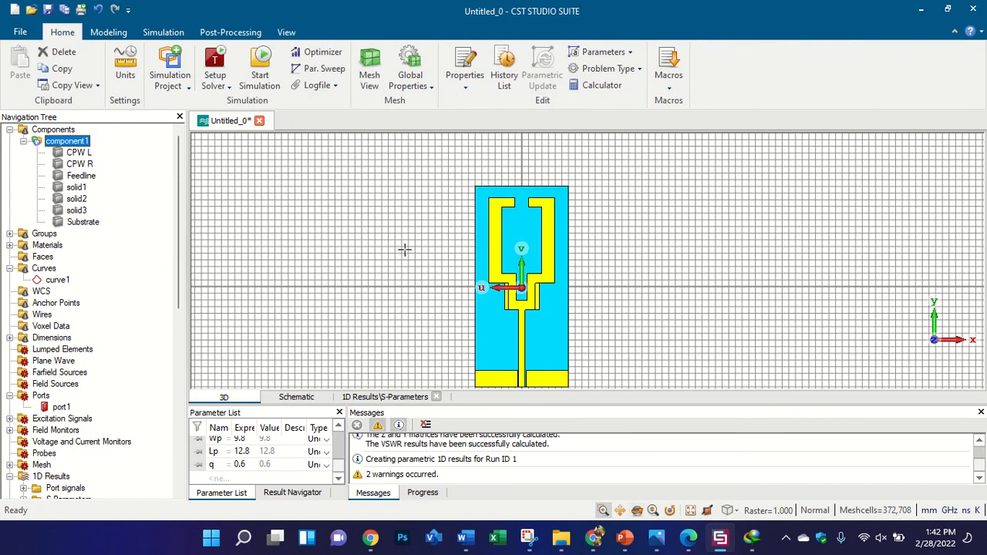
pyautogui.moveTo(404, 250); pyautogui.dragTo(229, 298)
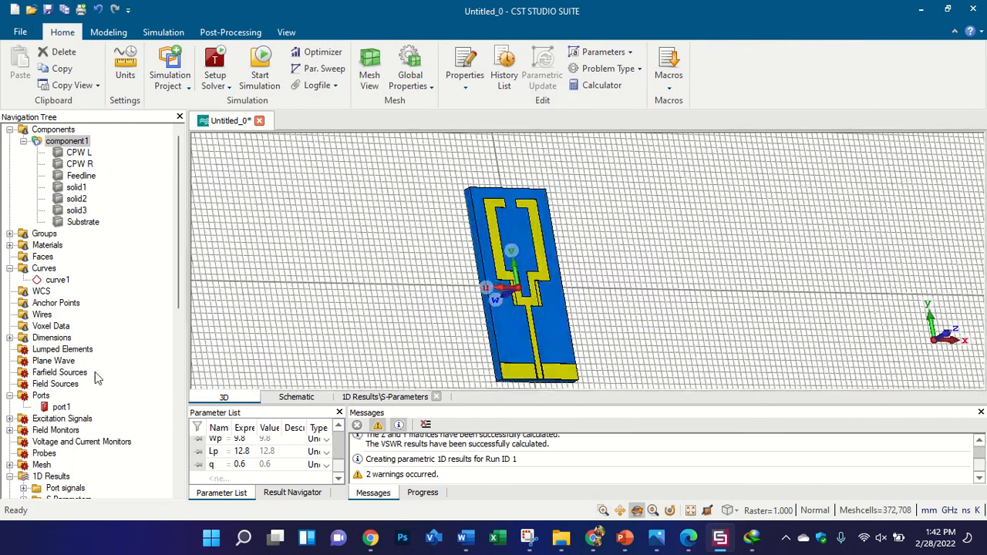
# - Display the S-Parameters plot again and locate the Lp group of S1,1 curves in the 1D results
pyautogui.scroll(-3, 95, 372)
pyautogui.click(68, 395)
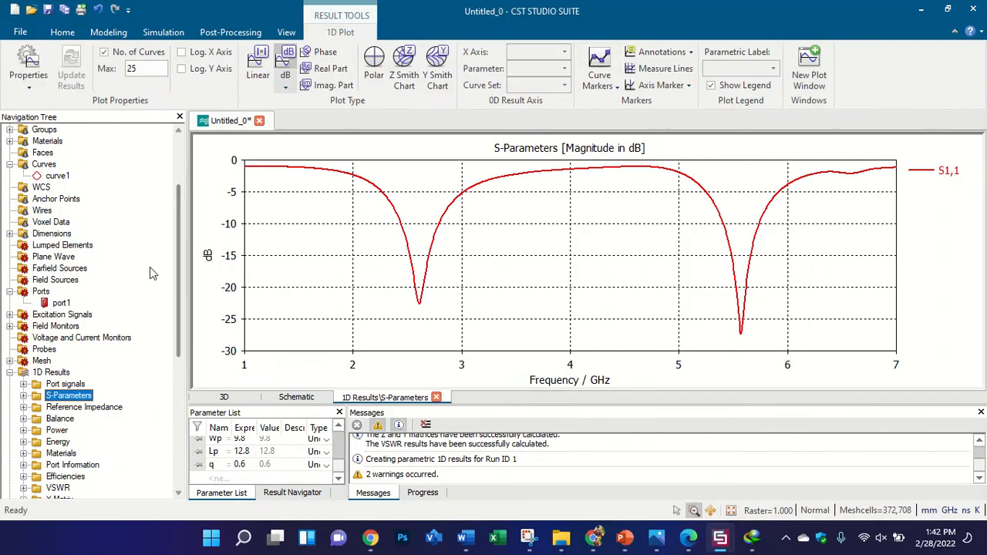
pyautogui.scroll(3, 100, 200)
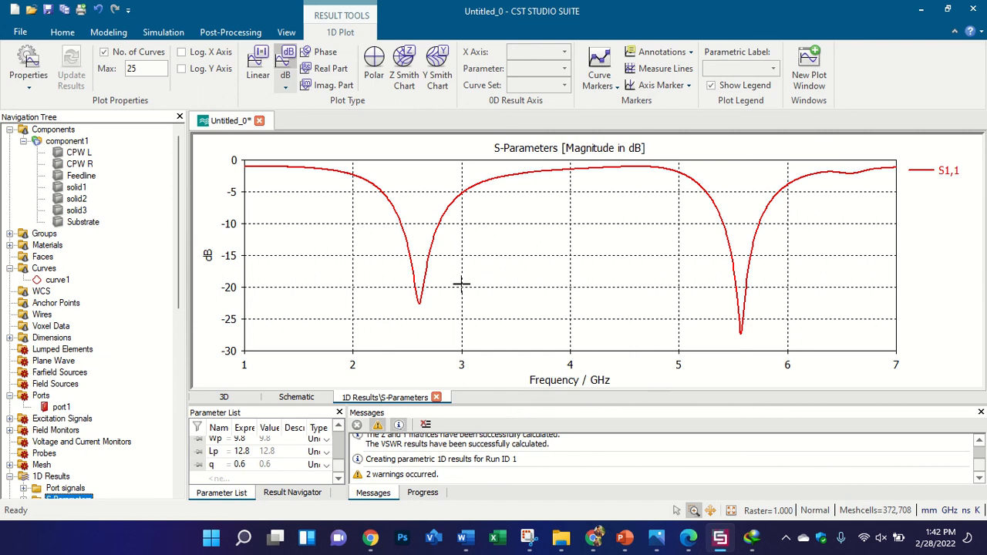
pyautogui.scroll(-5, 73, 339)
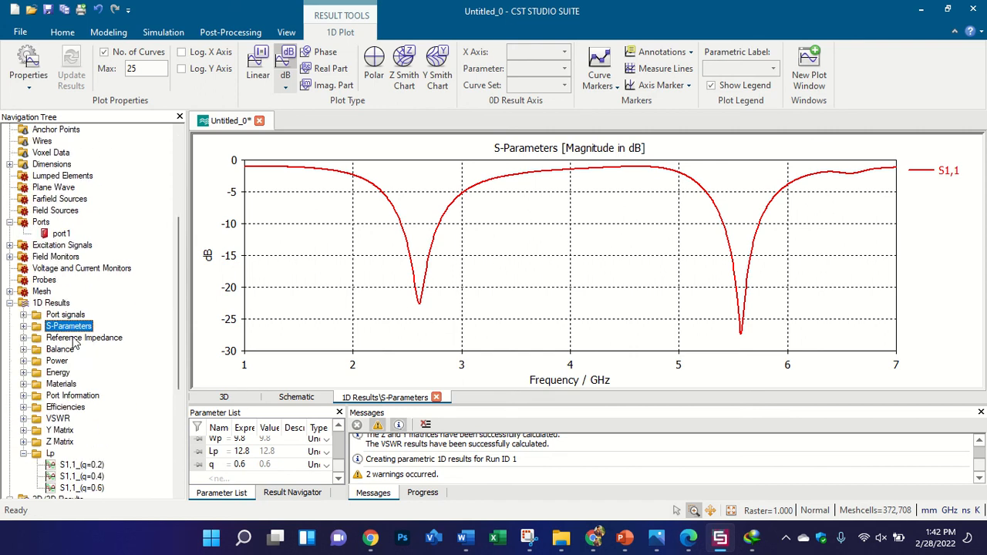
pyautogui.scroll(-3, 50, 360)
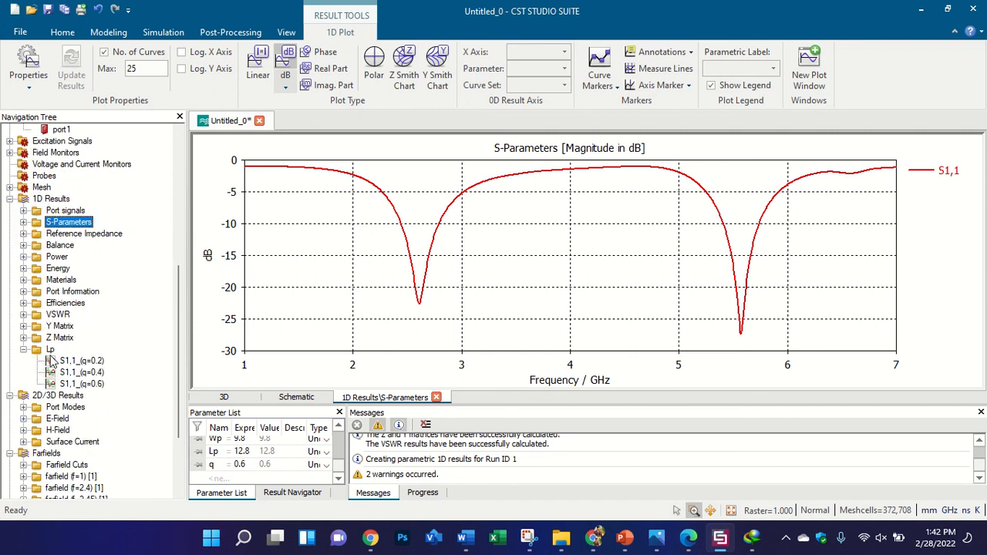
# - Display the polar realized gain plot of the farfield at 2.45 GHz
pyautogui.scroll(-2, 50, 360)
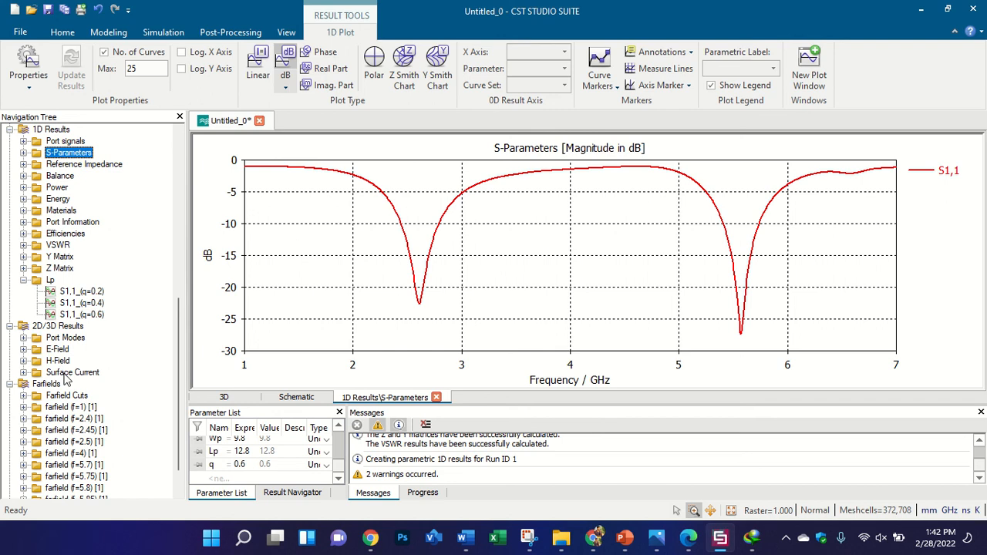
pyautogui.scroll(-1, 65, 378)
pyautogui.click(53, 396)
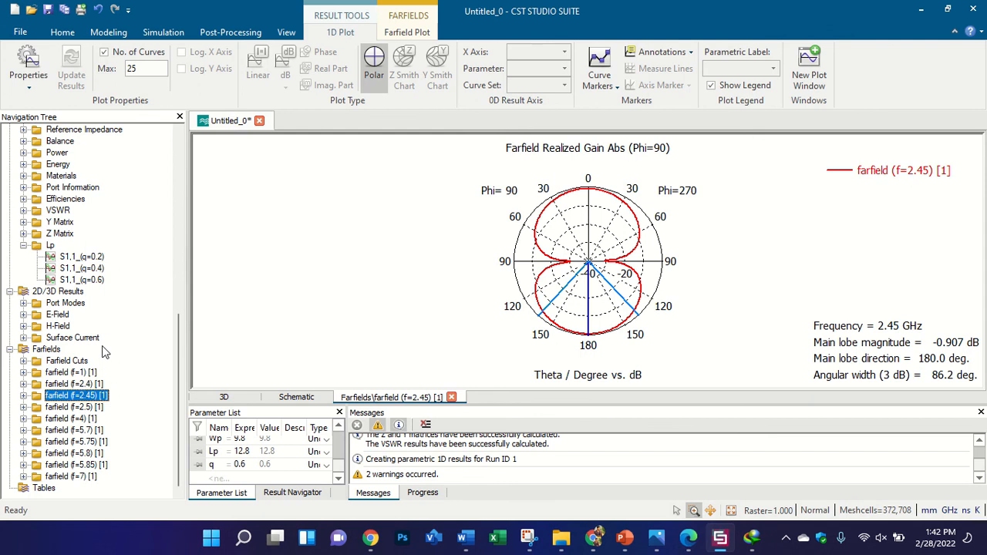
# - Plot the antenna's VSWR and inspect the curve around its two minima near the 1 to 2 range
pyautogui.scroll(5, 104, 352)
pyautogui.click(58, 383)
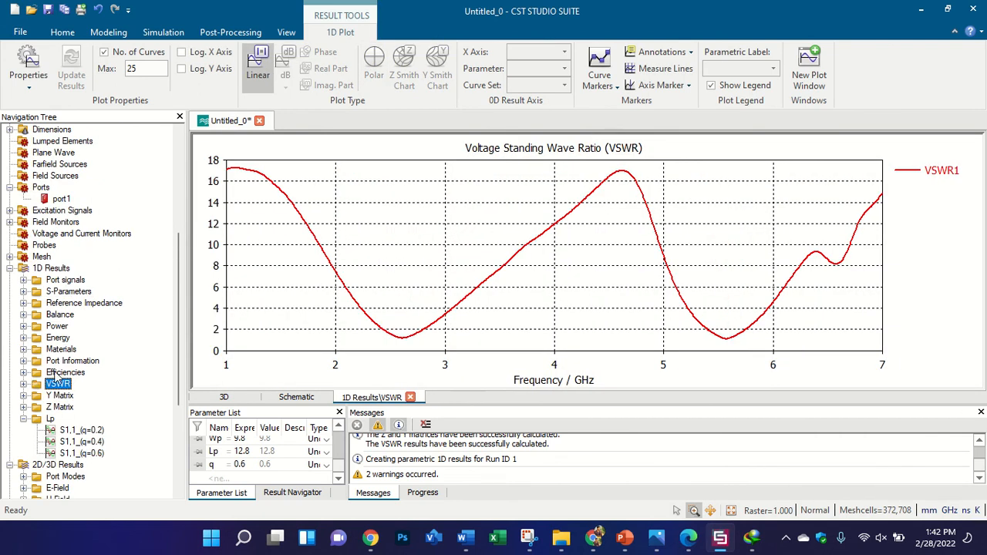
pyautogui.moveTo(207, 297); pyautogui.dragTo(874, 386)
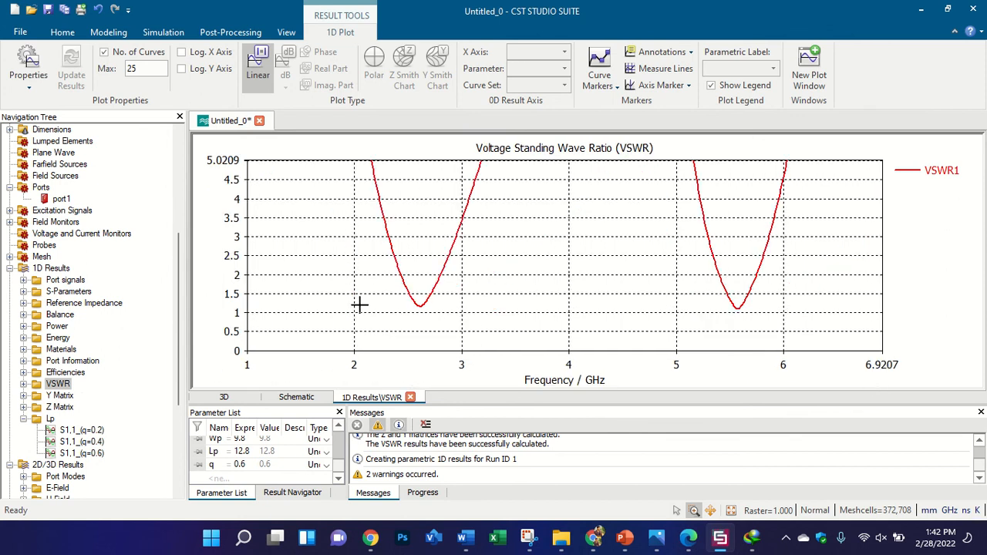
pyautogui.moveTo(220, 274); pyautogui.dragTo(848, 375)
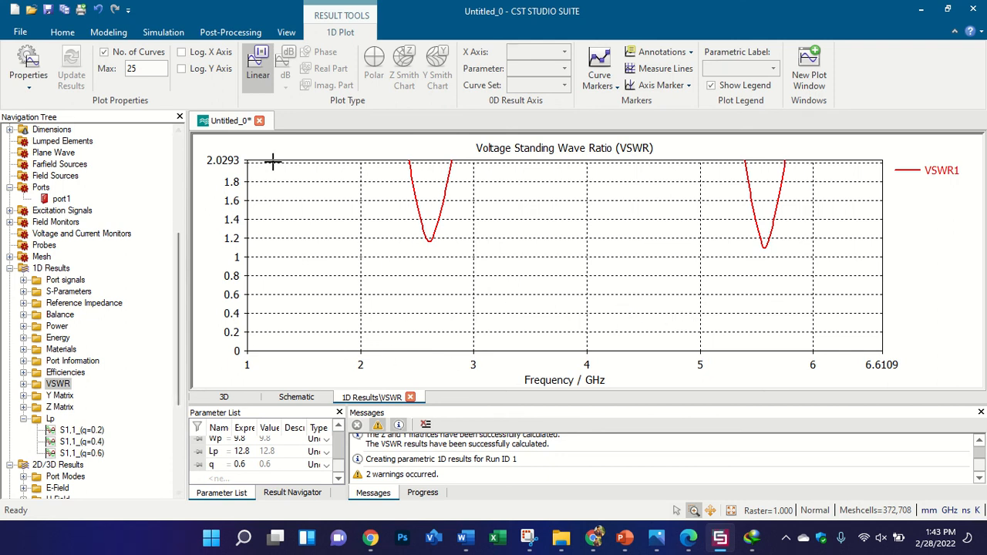
pyautogui.scroll(1, 280, 225)
pyautogui.scroll(-2, 282, 225)
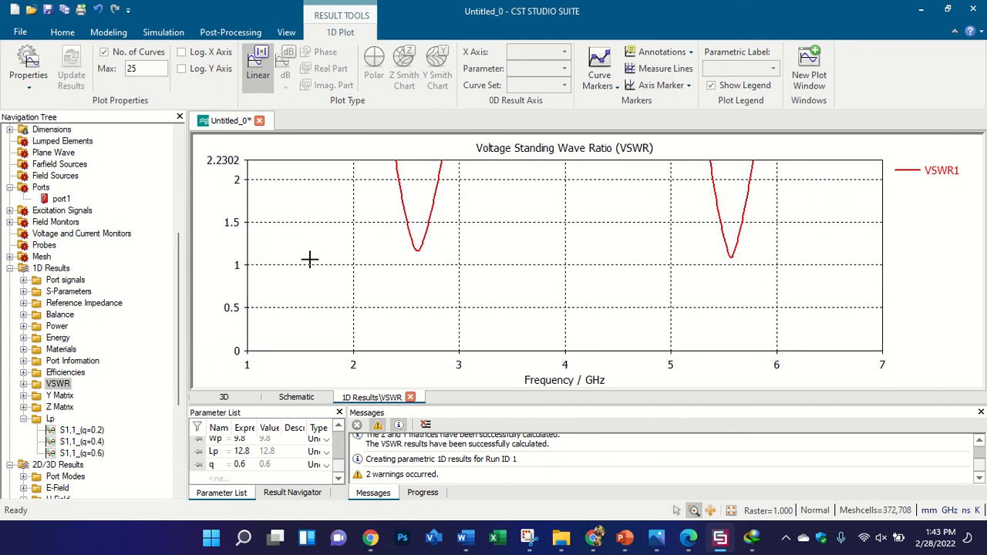
pyautogui.scroll(-4, 309, 259)
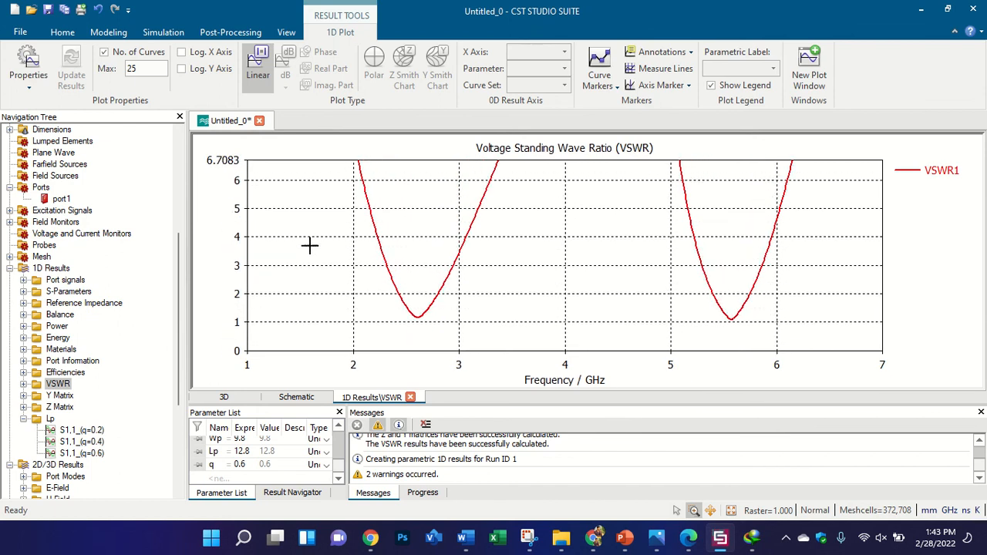
pyautogui.scroll(-5, 120, 356)
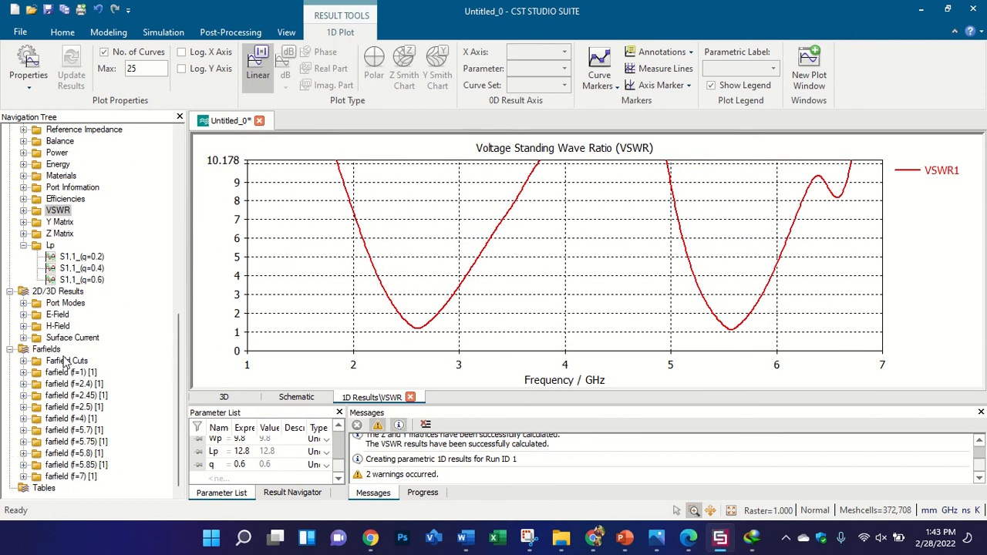
# - View the Efficiencies plot and the farfield at 4 GHz, and show the efficiencies on a linear scale
pyautogui.click(76, 202)
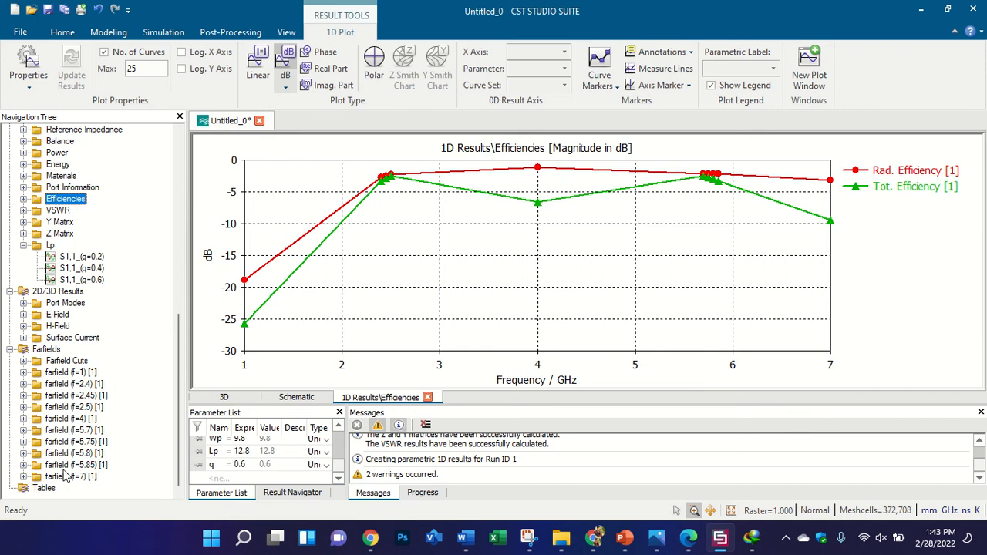
pyautogui.click(71, 418)
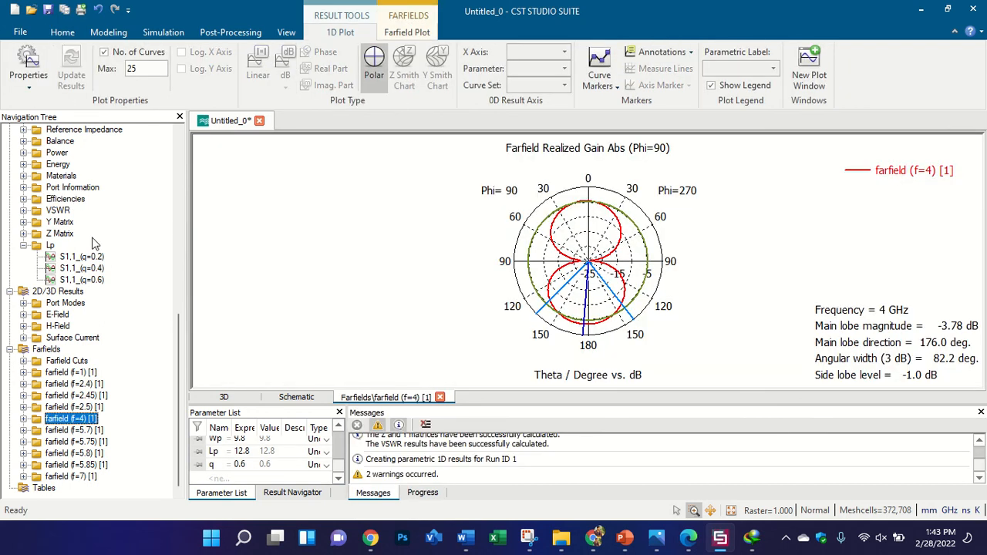
pyautogui.scroll(1, 25, 249)
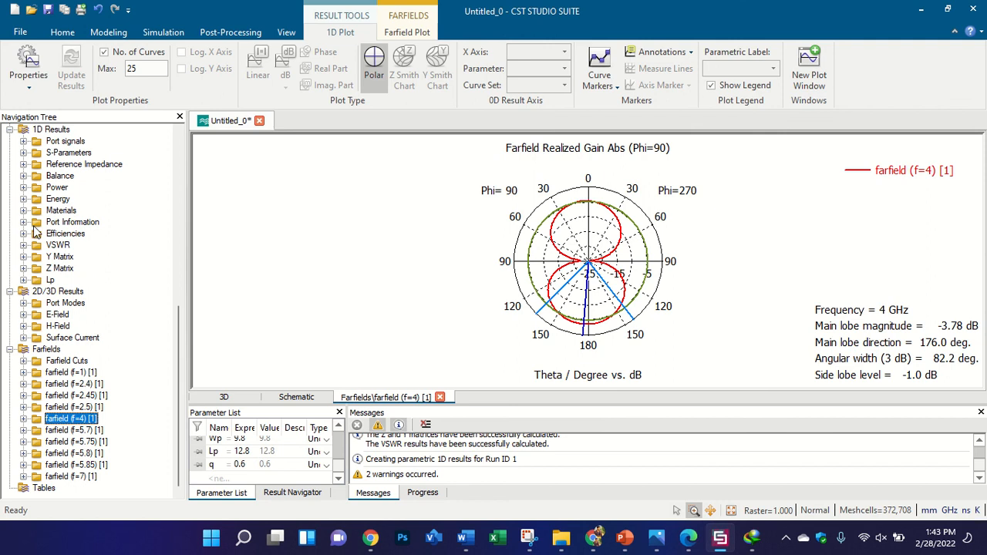
pyautogui.click(75, 235)
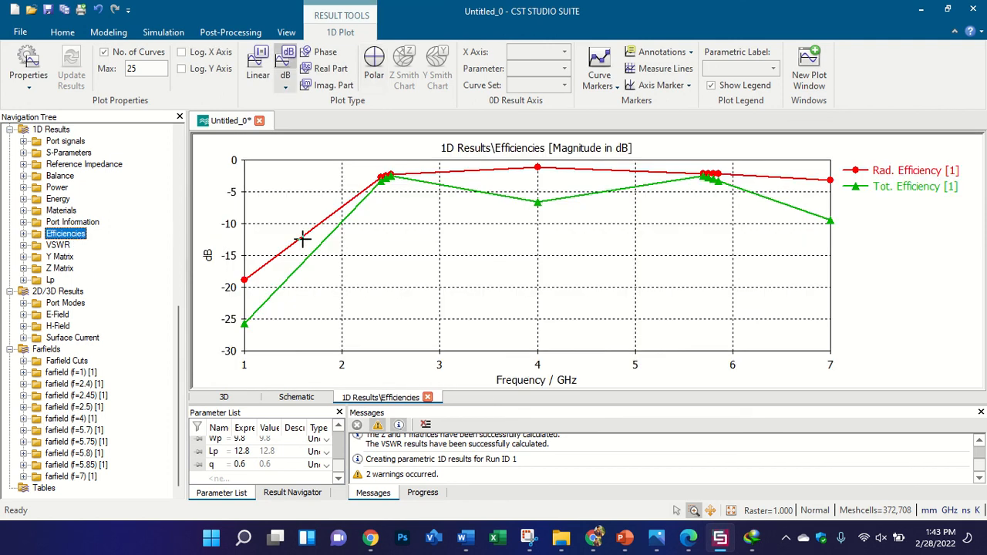
pyautogui.click(259, 65)
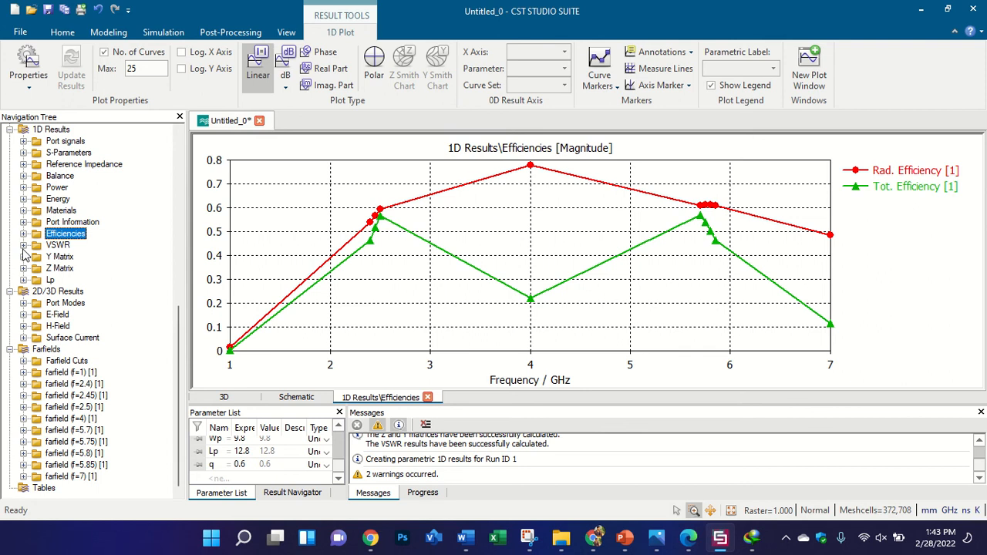
# - View the radiation efficiency and total efficiency curves separately, and return to the combined Efficiencies plot
pyautogui.click(24, 234)
pyautogui.click(86, 244)
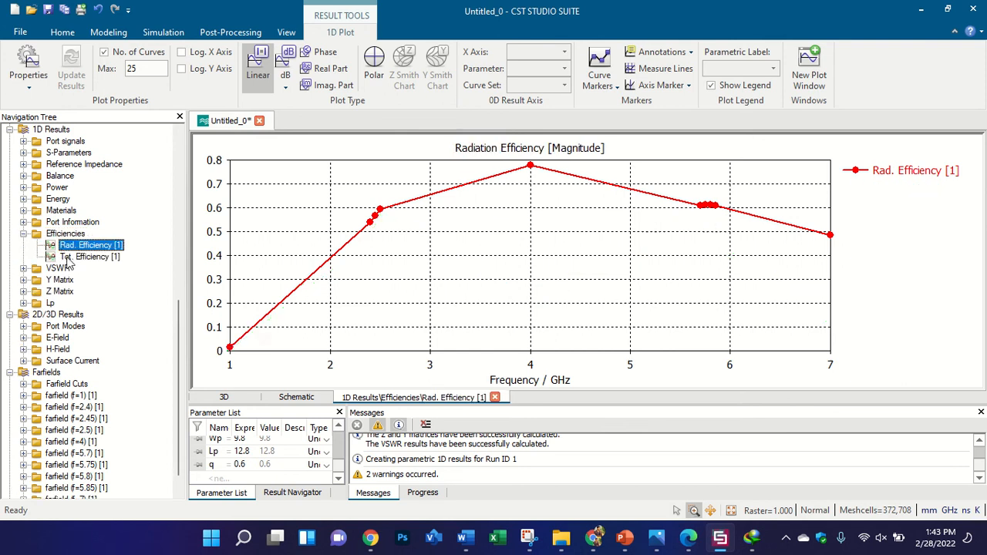
pyautogui.click(88, 256)
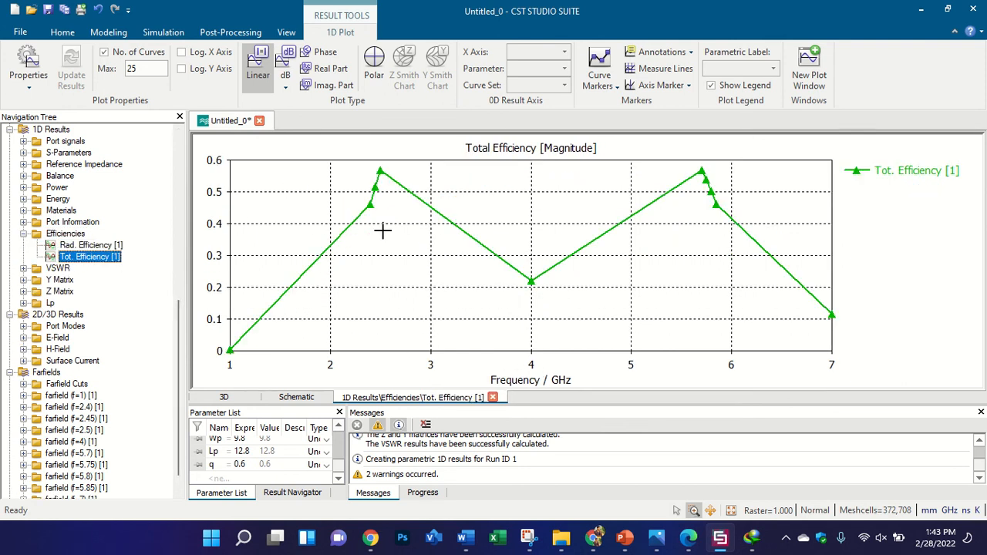
pyautogui.click(24, 234)
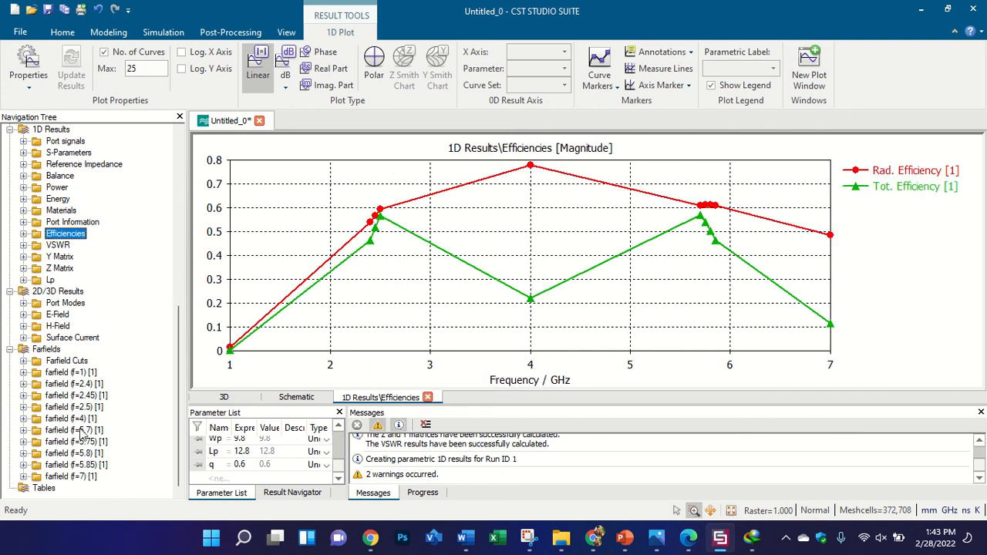
pyautogui.click(235, 34)
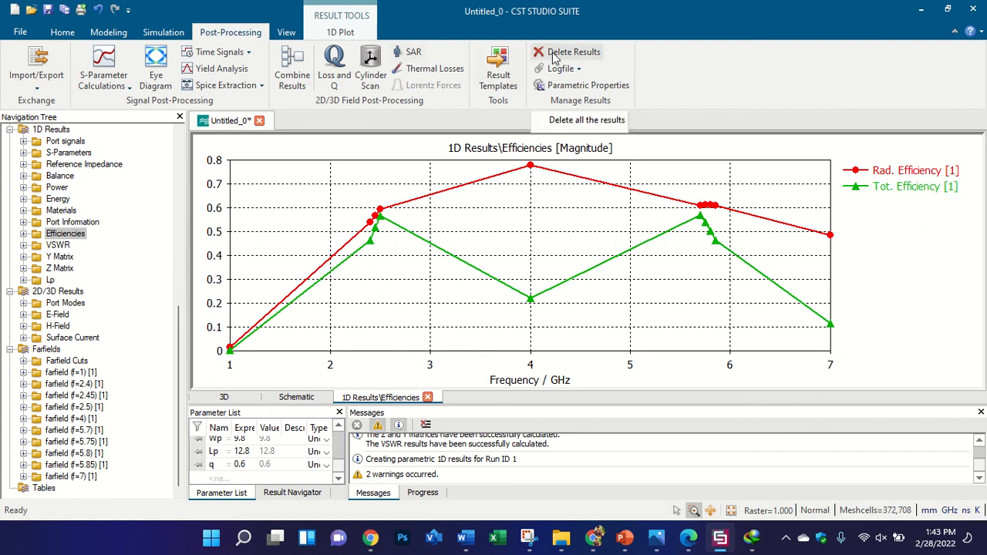
pyautogui.click(177, 36)
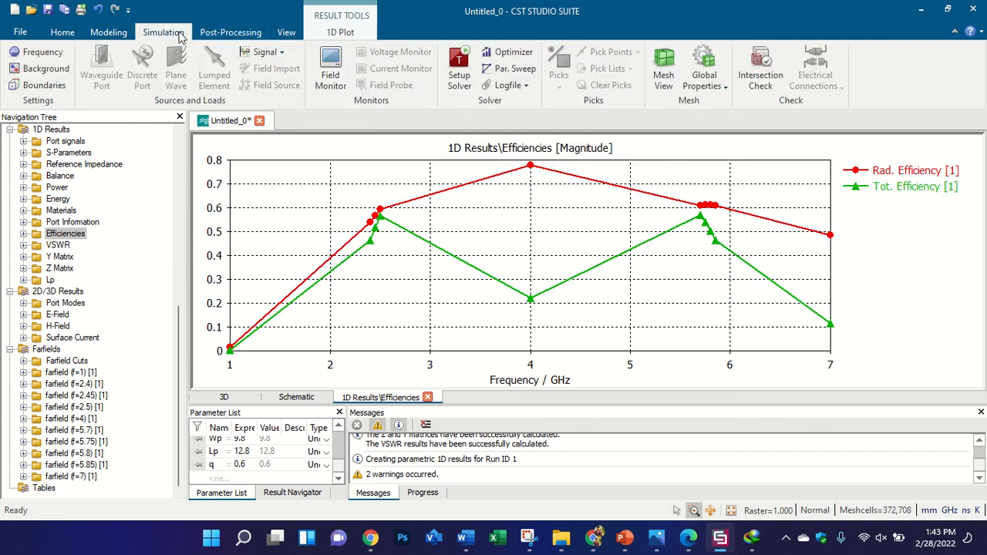
pyautogui.click(330, 75)
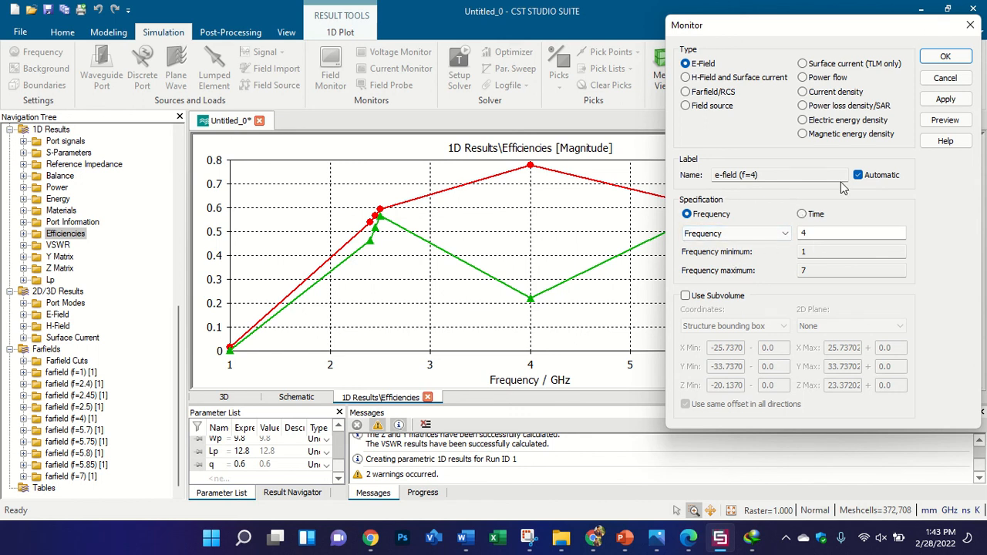
pyautogui.click(970, 25)
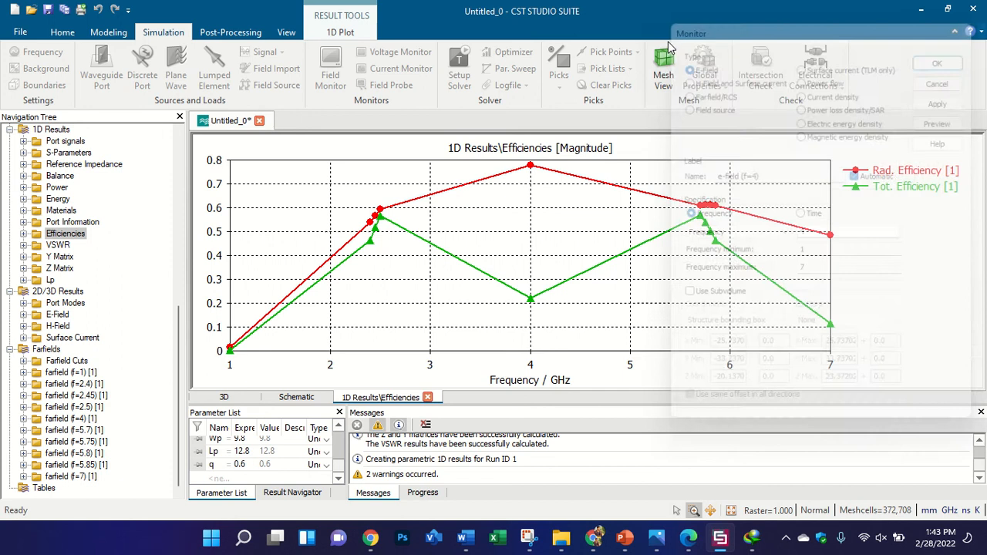
pyautogui.click(362, 37)
pyautogui.click(286, 31)
# - Open Template Based Post-Processing, choose Farfield and Antenna Properties, and try adding a Farfield Result step
pyautogui.click(230, 31)
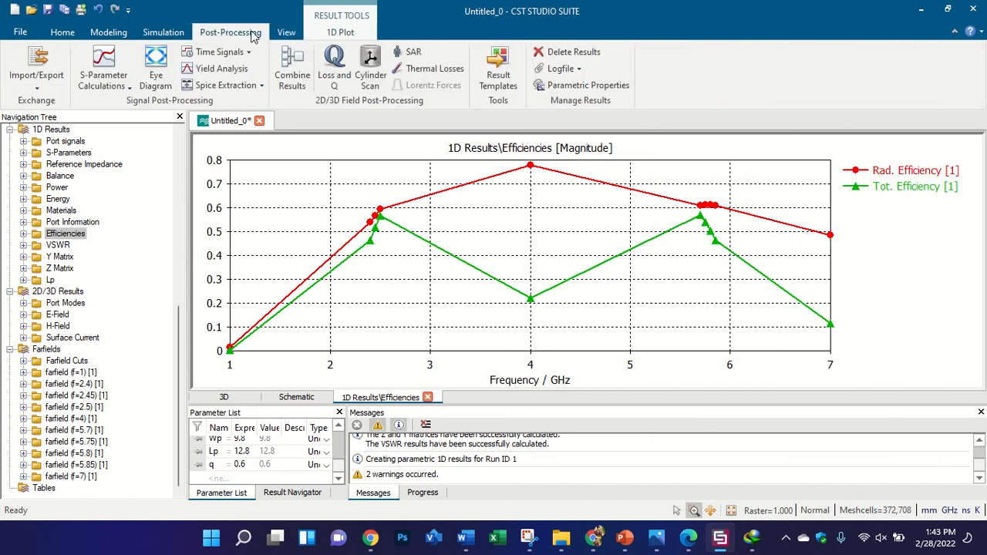
pyautogui.click(498, 66)
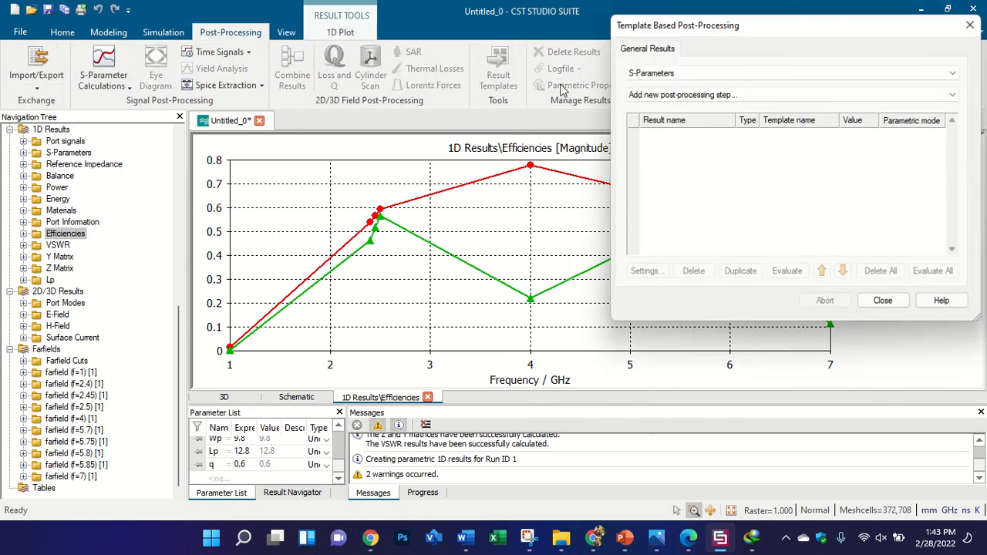
pyautogui.click(686, 74)
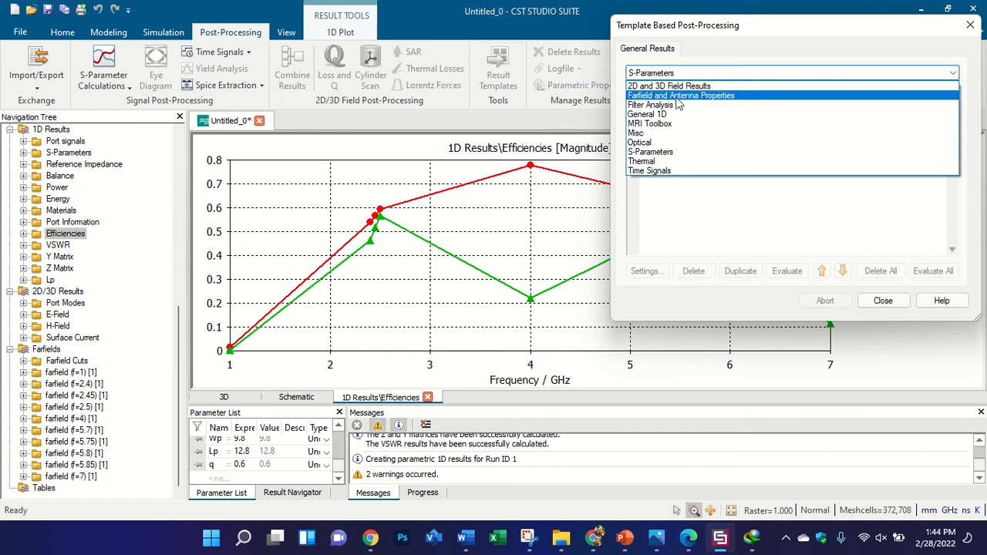
pyautogui.click(676, 96)
pyautogui.click(676, 95)
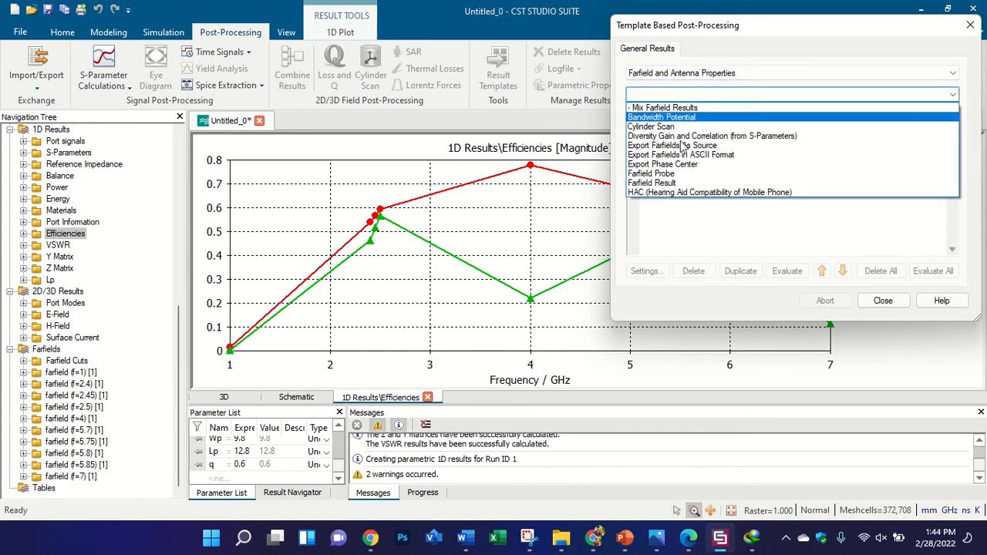
pyautogui.click(682, 185)
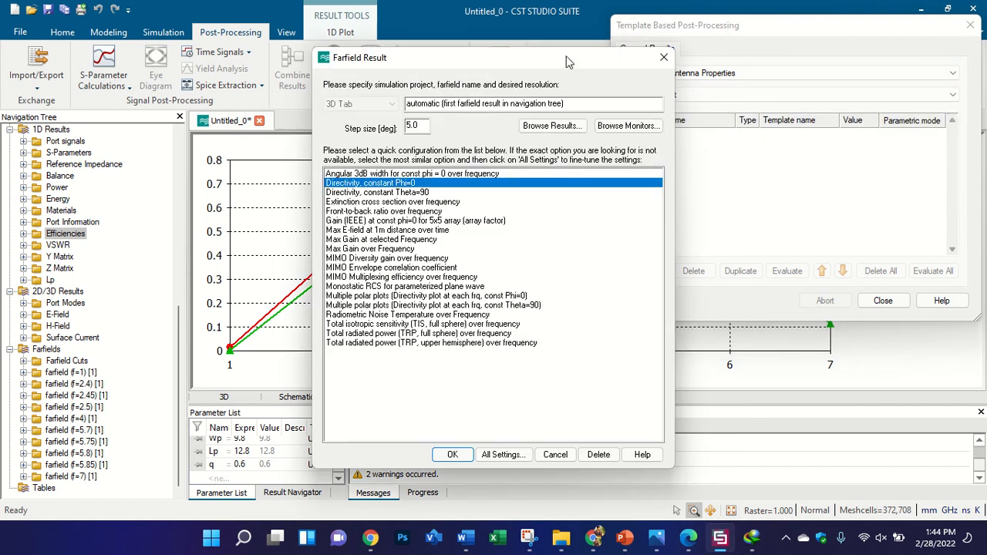
pyautogui.click(661, 59)
# - Add a Farfield Result post-processing step from the Farfield and Antenna Properties templates
pyautogui.click(676, 74)
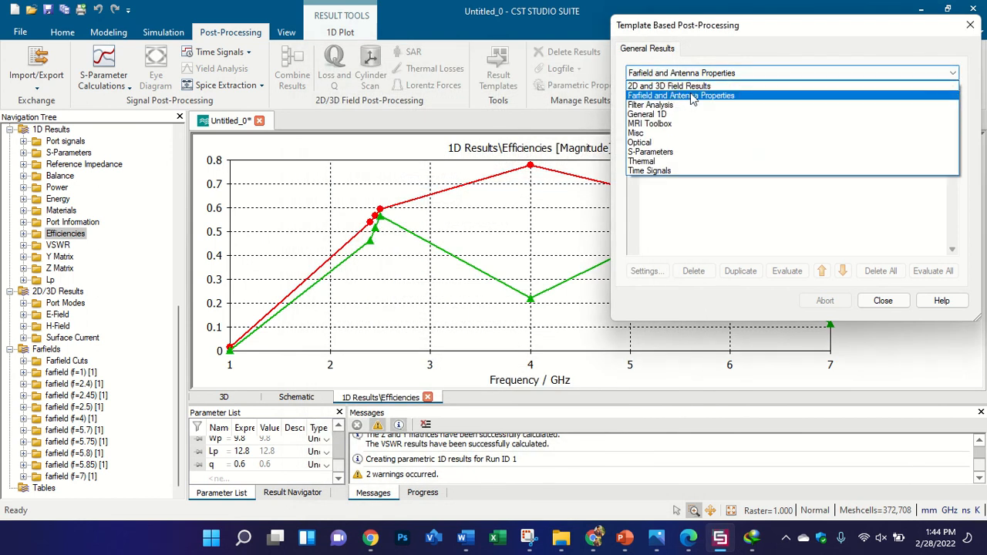
pyautogui.click(691, 96)
pyautogui.click(691, 94)
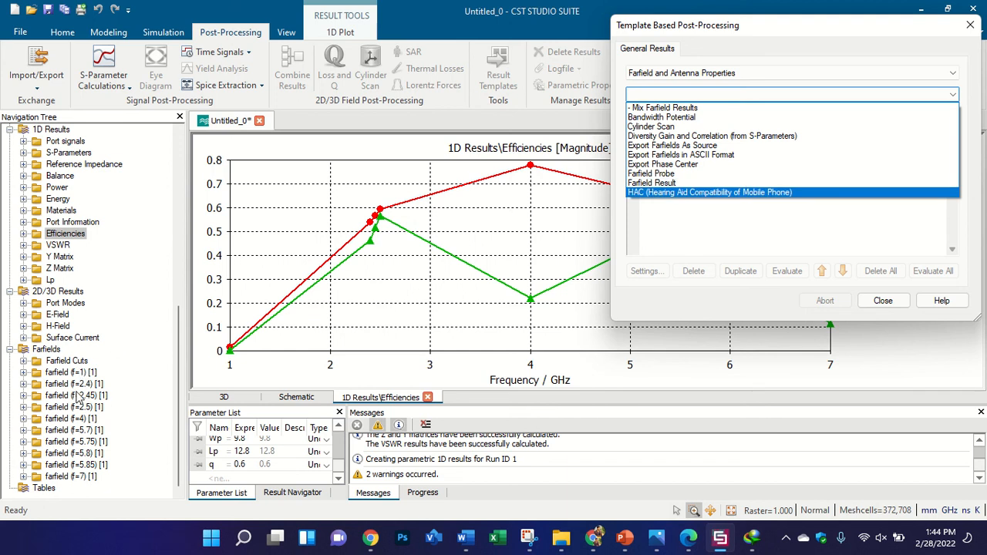
pyautogui.click(652, 182)
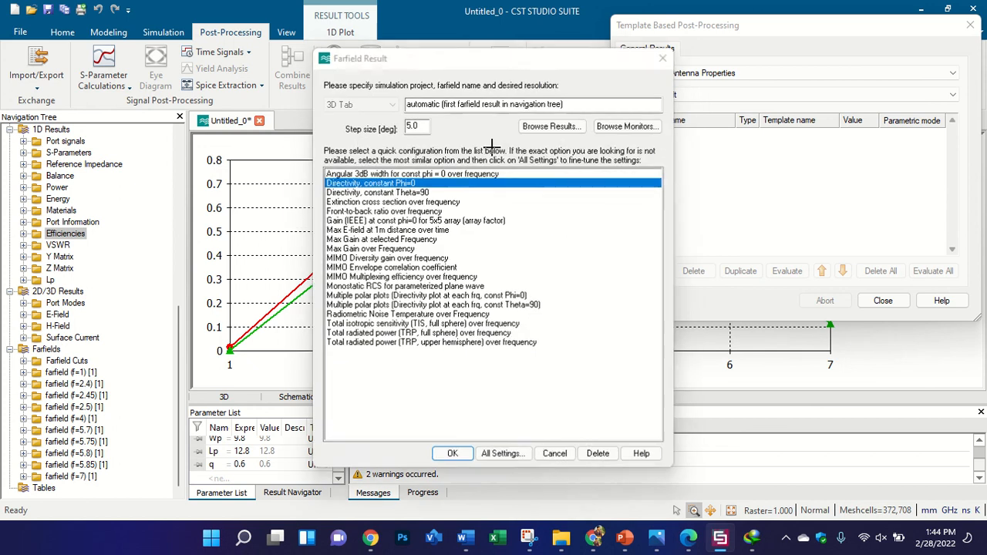
pyautogui.moveTo(476, 67); pyautogui.dragTo(392, 55)
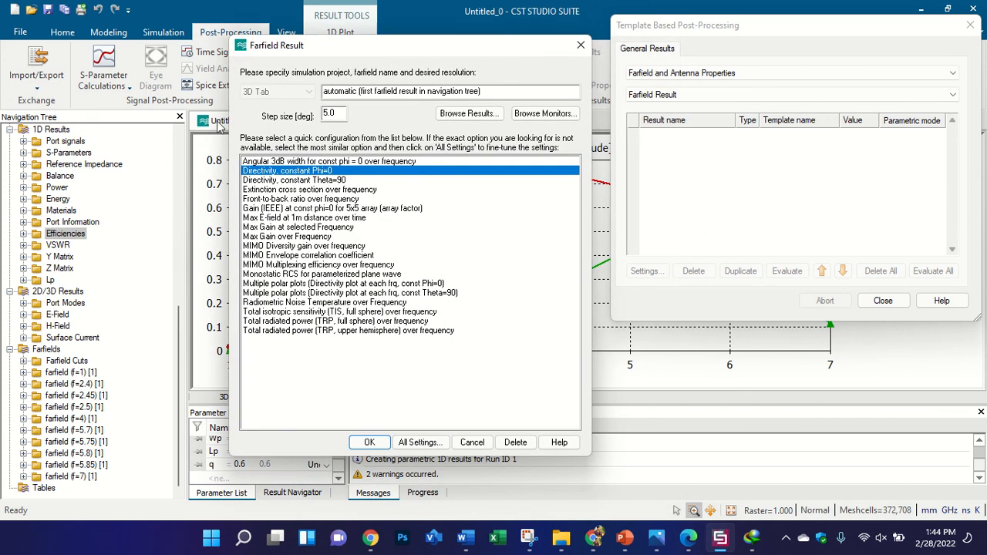
# - Choose the Max Gain over Frequency configuration for the farfield result and open its full settings
pyautogui.click(265, 238)
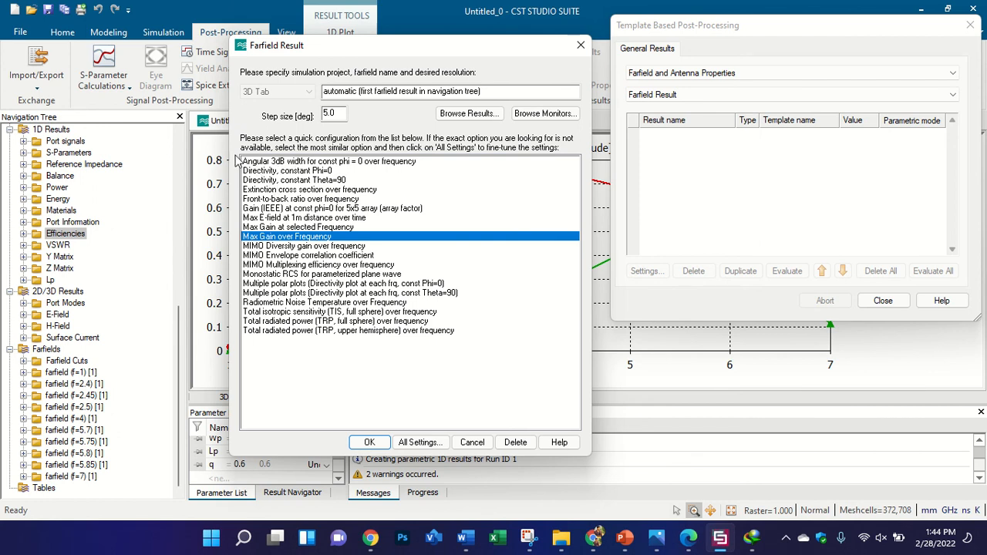
pyautogui.click(278, 200)
pyautogui.click(308, 238)
pyautogui.click(421, 442)
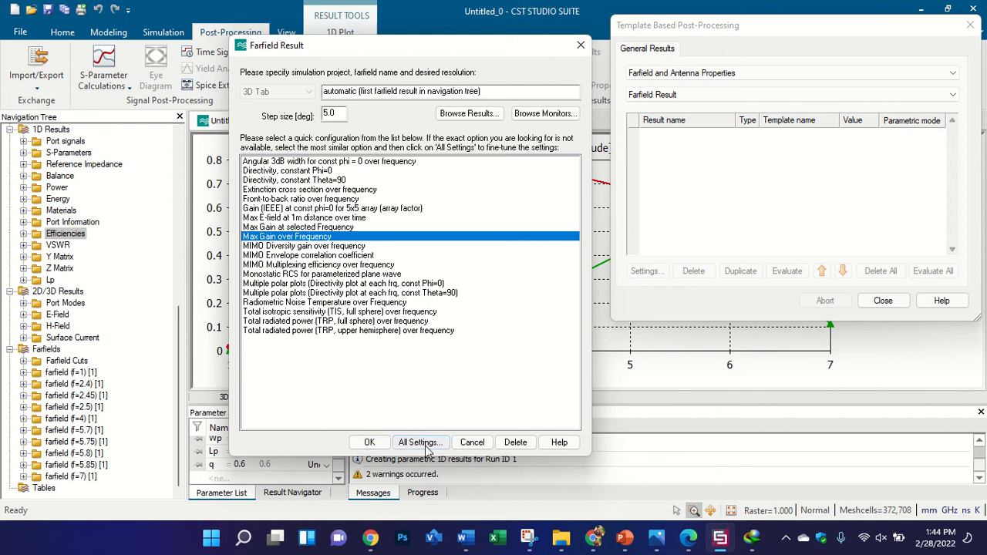
# - Set the farfield result's plot mode to Realized Gain and check the polarisation options, keeping Abs
pyautogui.moveTo(545, 114); pyautogui.dragTo(426, 105)
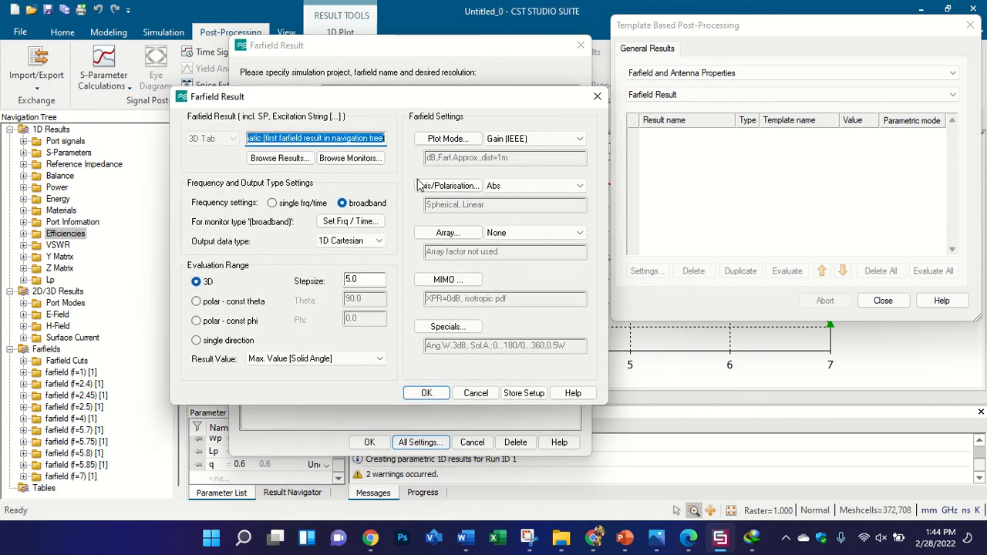
pyautogui.click(506, 138)
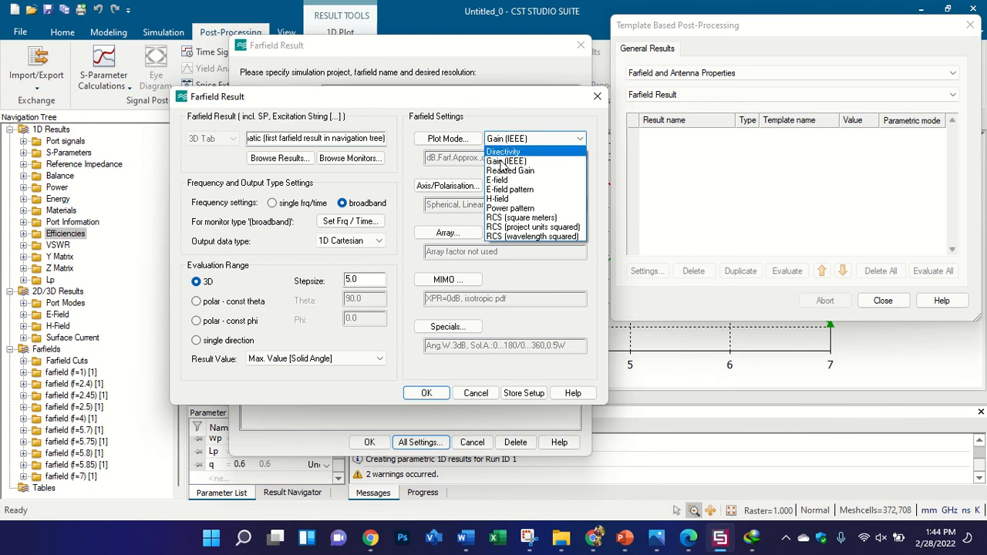
pyautogui.click(509, 171)
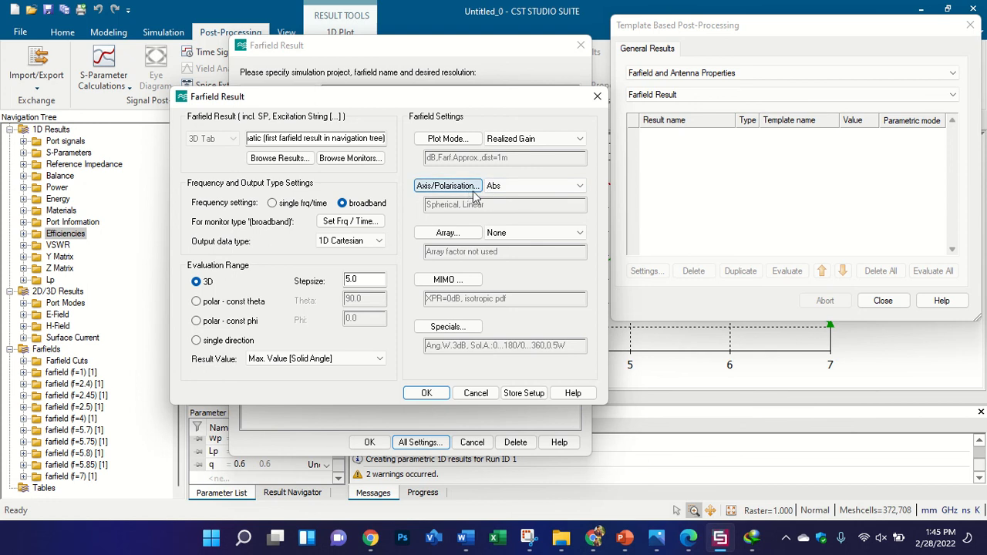
pyautogui.click(531, 186)
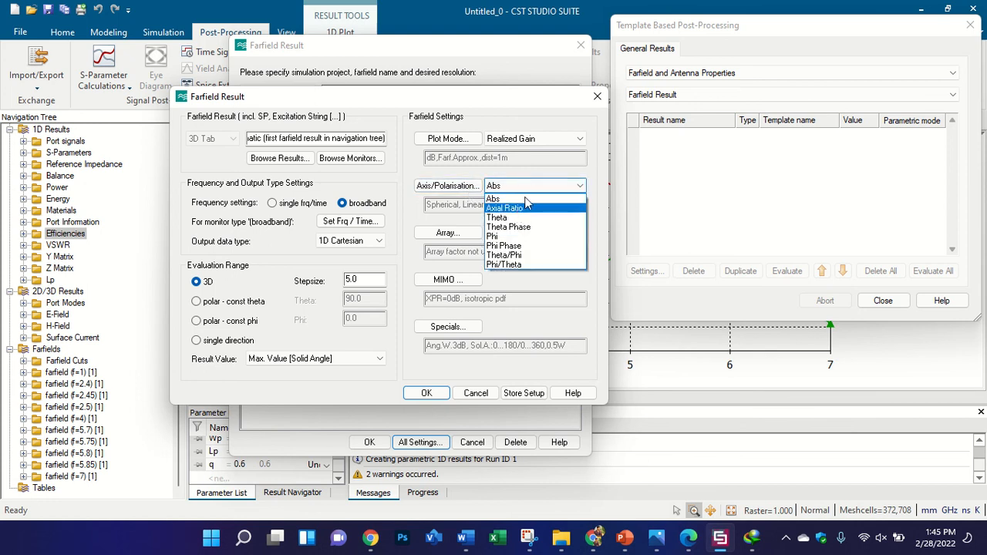
pyautogui.click(527, 185)
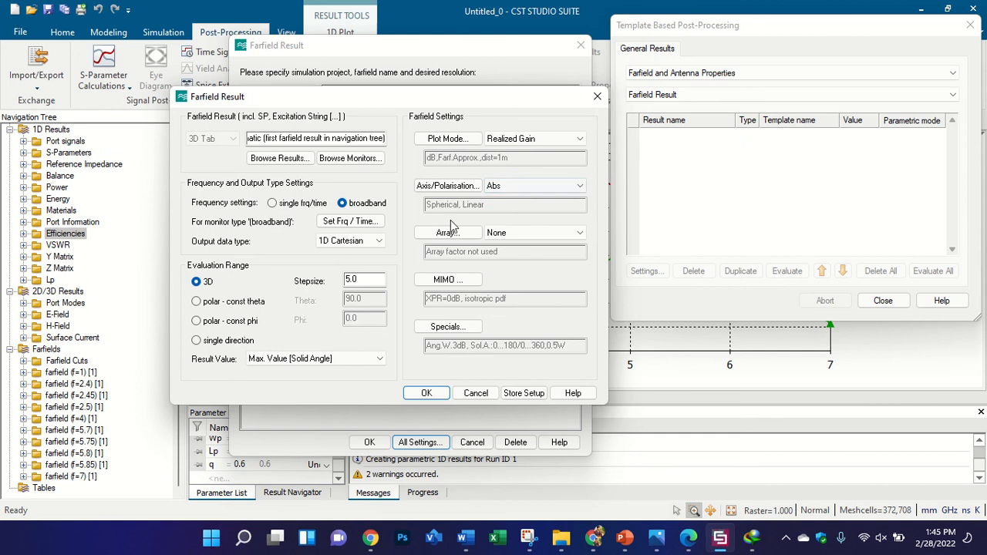
# - Keep the frequency setting on broadband and confirm the farfield result settings
pyautogui.click(303, 203)
pyautogui.click(343, 202)
pyautogui.click(276, 204)
pyautogui.click(426, 394)
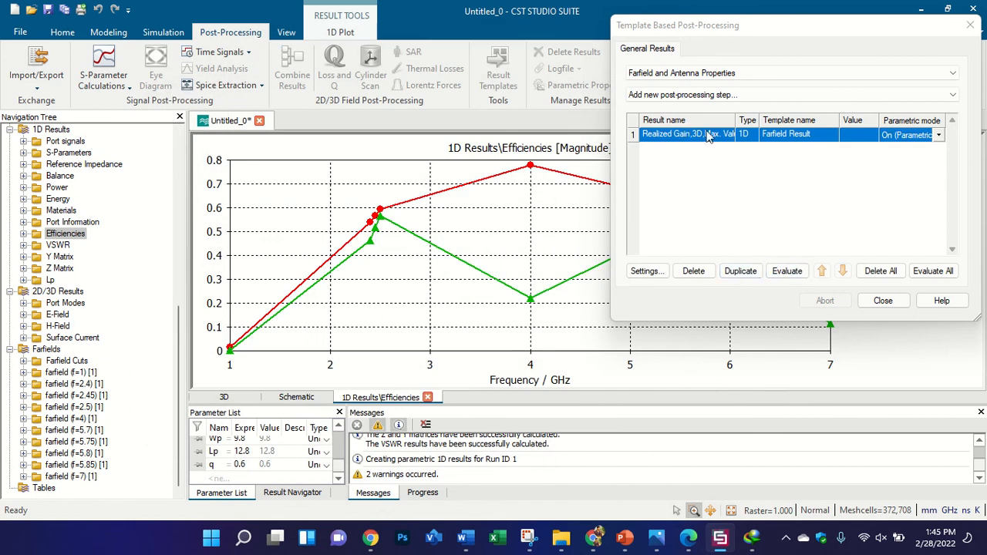
# - Evaluate the Realized Gain post-processing step, close the template window and display the resulting curve under Tables, 1D Results
pyautogui.click(787, 271)
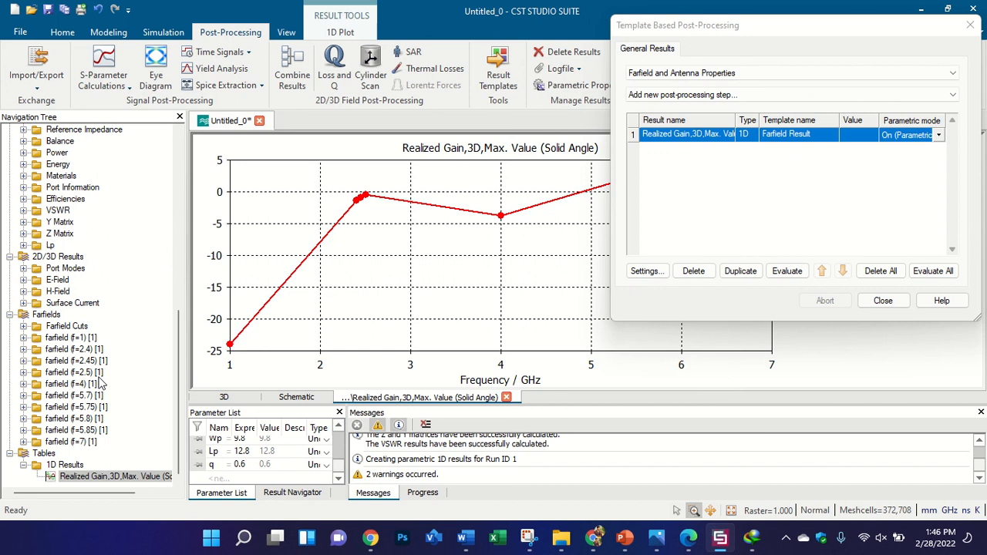
pyautogui.click(883, 301)
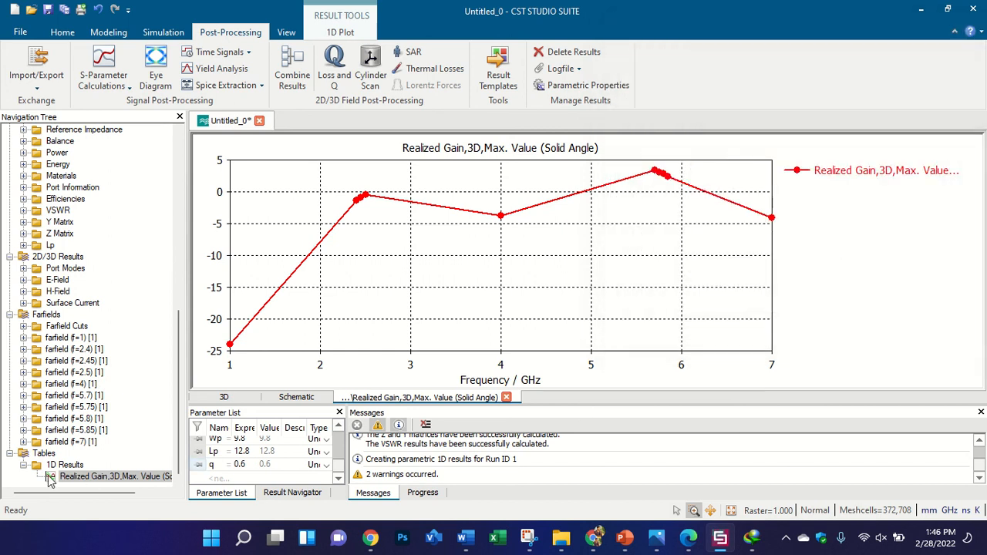
pyautogui.click(48, 454)
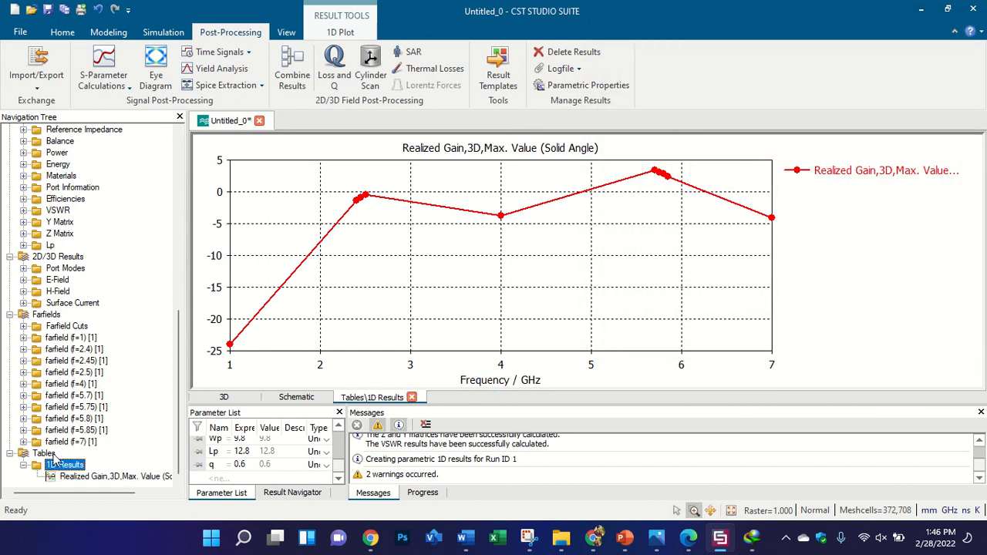
pyautogui.click(77, 476)
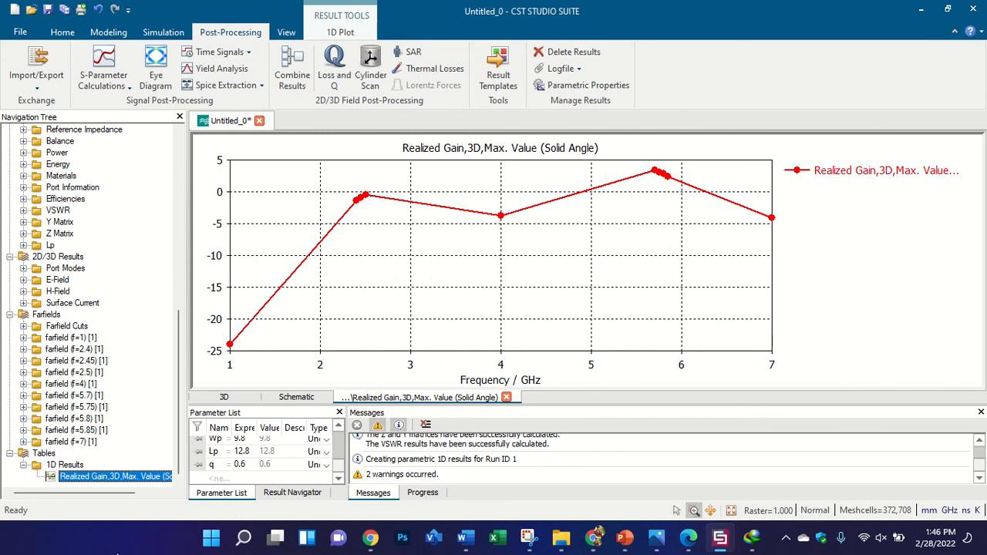
# - Open the ASCII plot data export for the Realized Gain curve and cancel it without saving a file
pyautogui.click(45, 81)
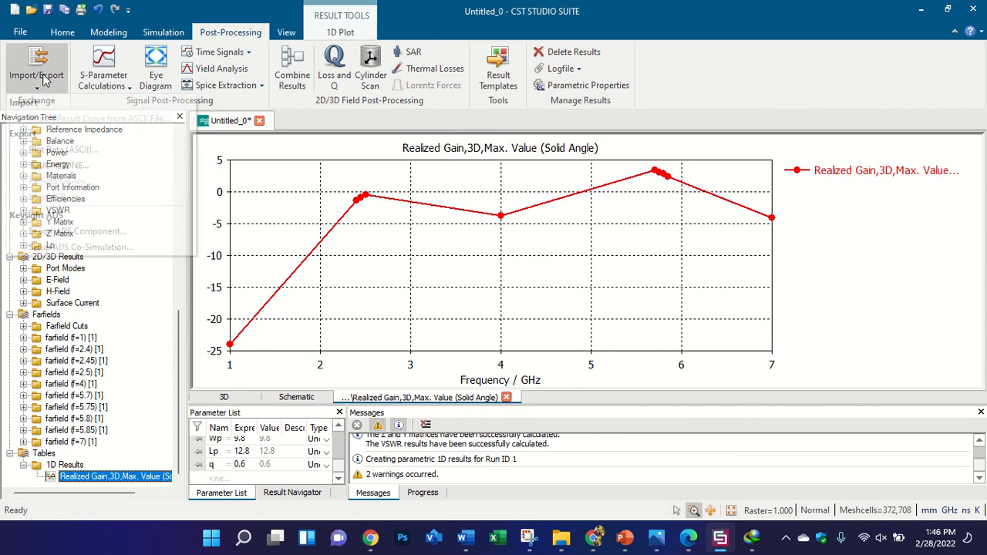
pyautogui.click(79, 152)
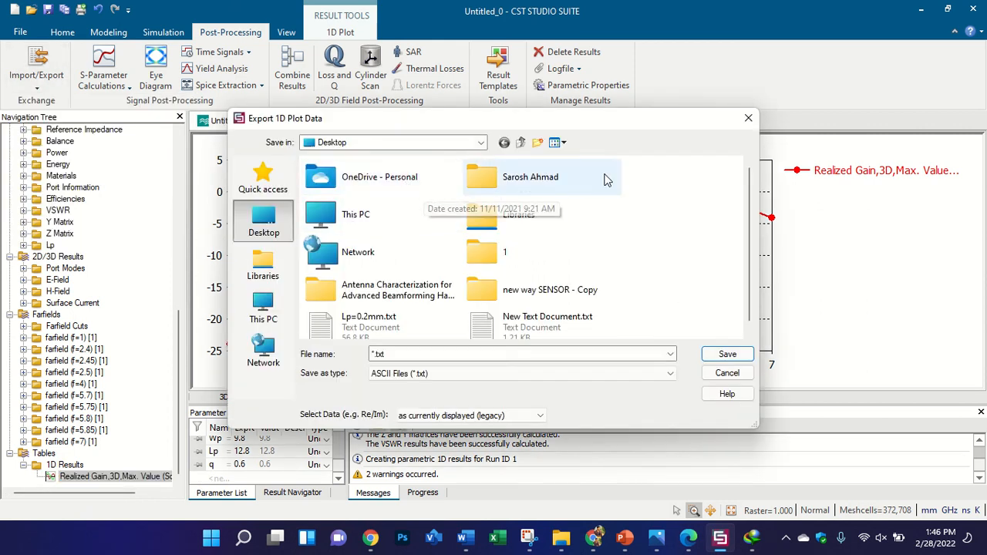
pyautogui.click(748, 118)
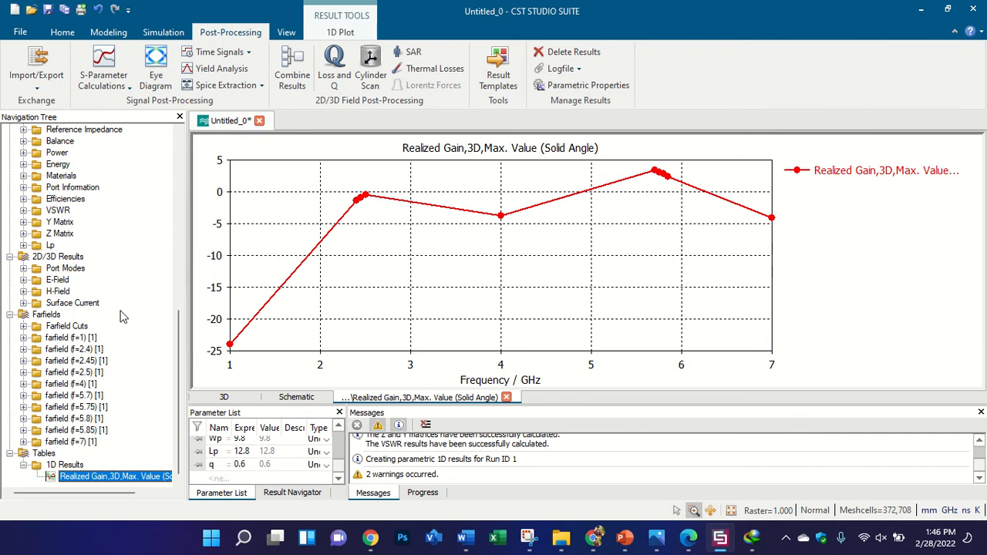
# - Copy the Realized Gain curve into the Lp folder of the 1D results, and return to the original Realized Gain plot
pyautogui.scroll(2, 115, 307)
pyautogui.doubleClick(51, 314)
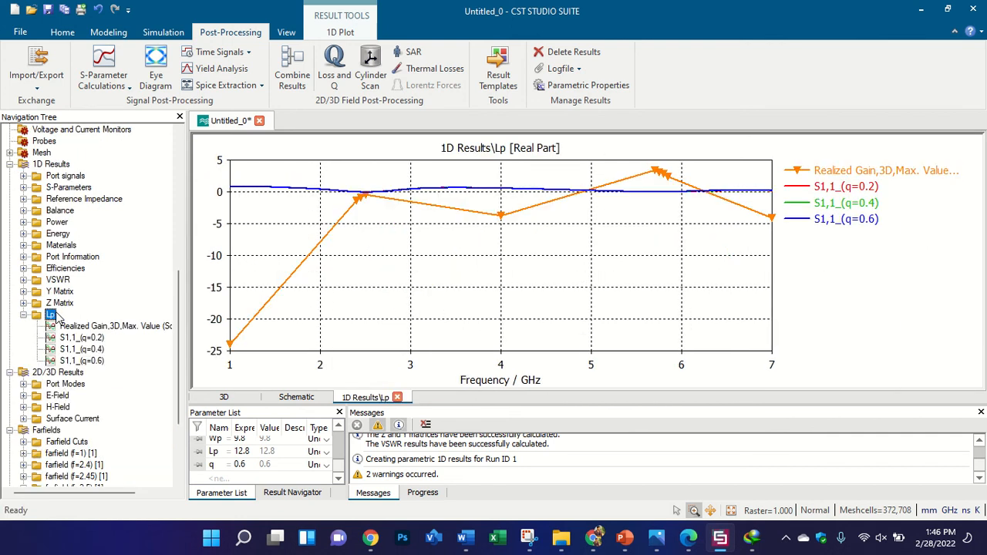
pyautogui.scroll(-3, 55, 319)
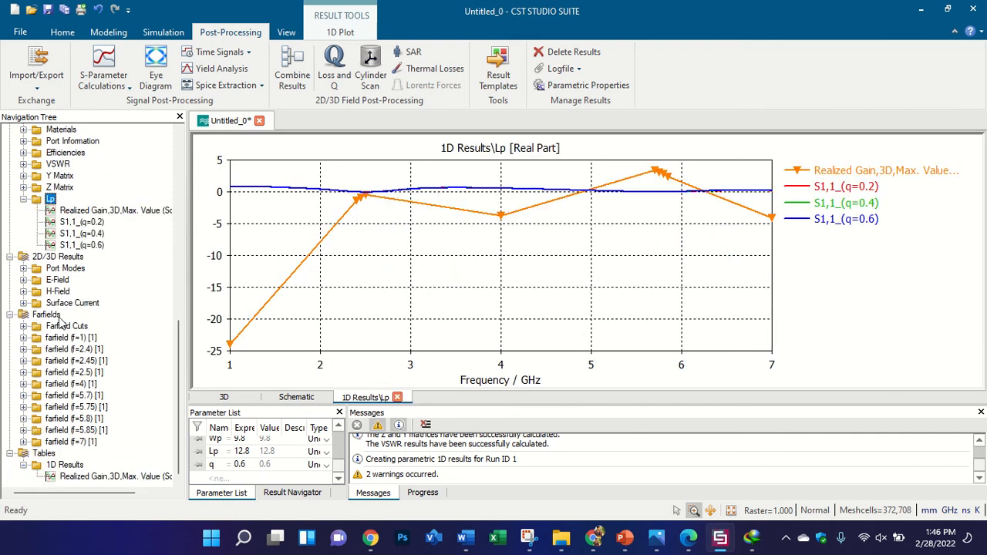
pyautogui.click(115, 476)
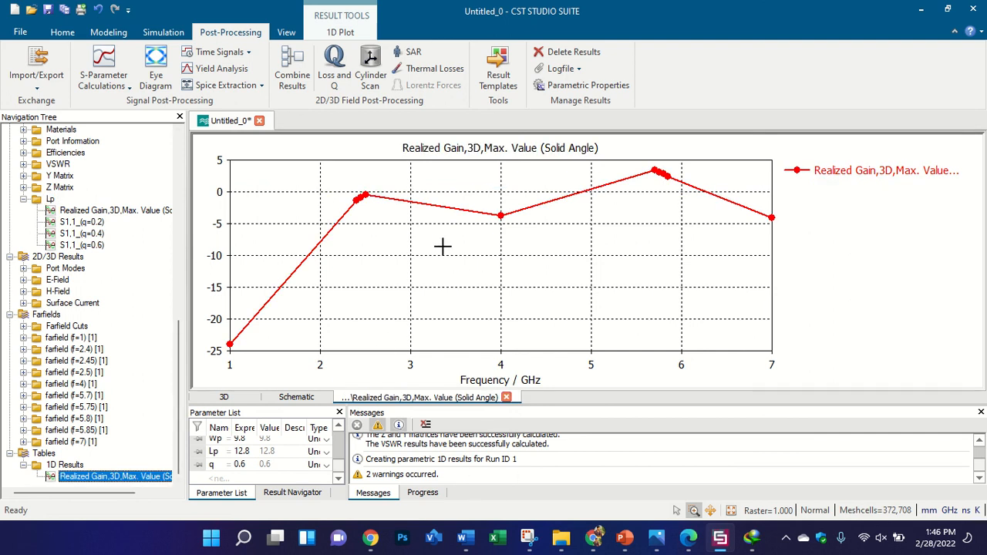